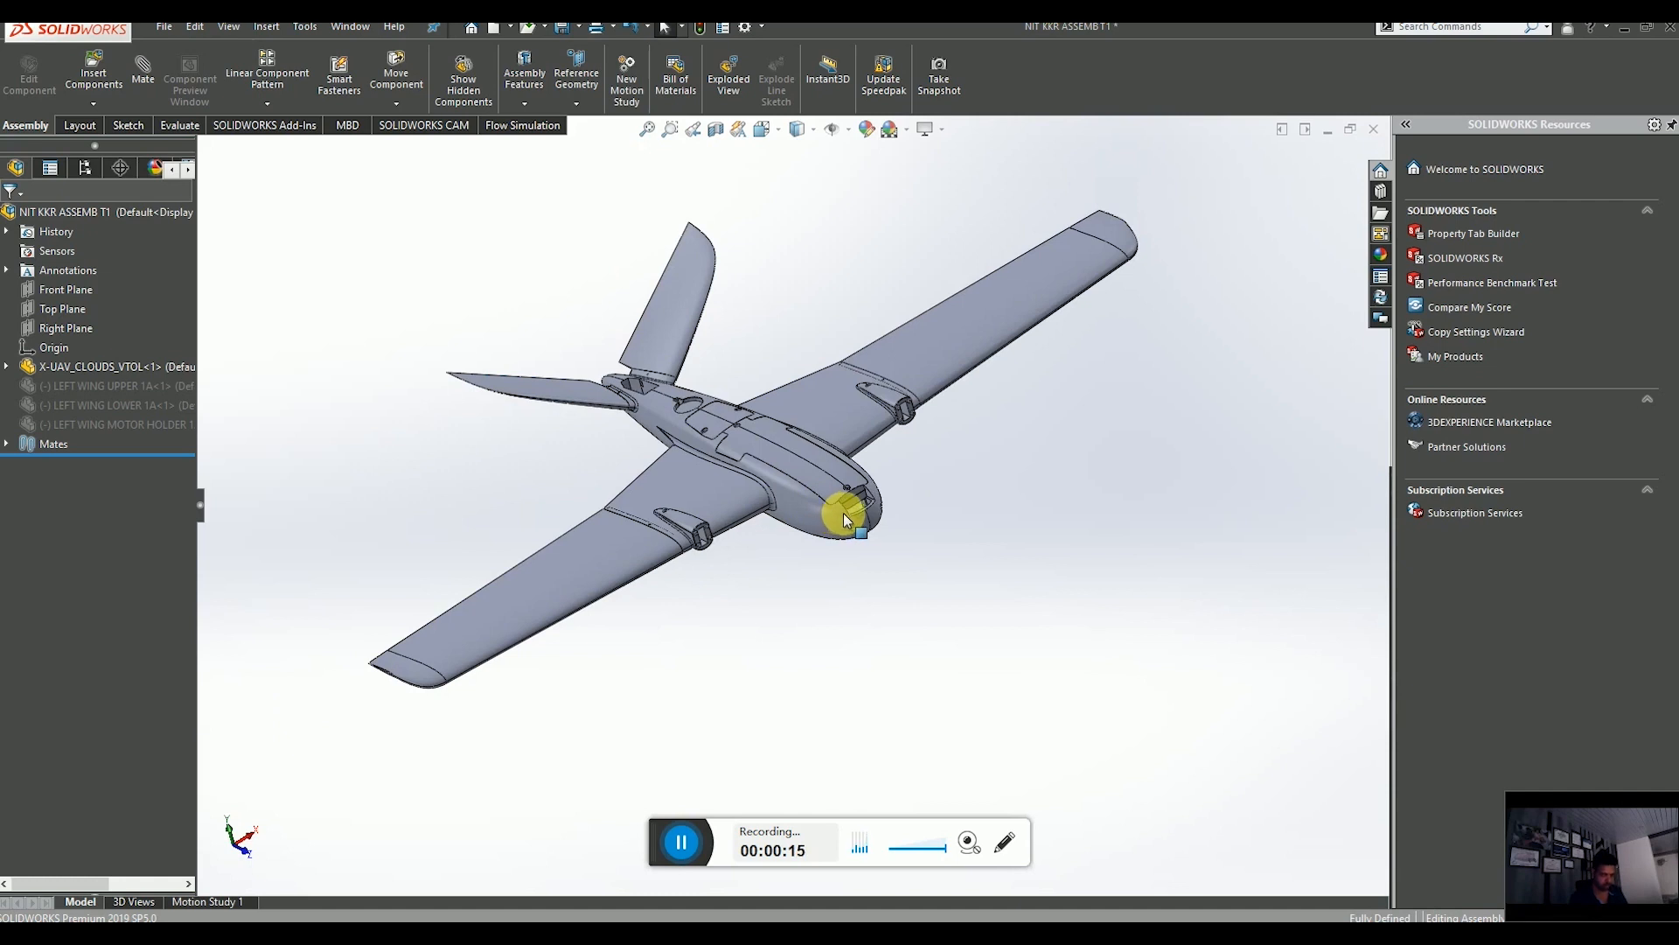
# Orbit and zoom around the UAV assembly to inspect the fuselage nose.
pyautogui.moveTo(892, 515); pyautogui.dragTo(909, 564, button='middle')
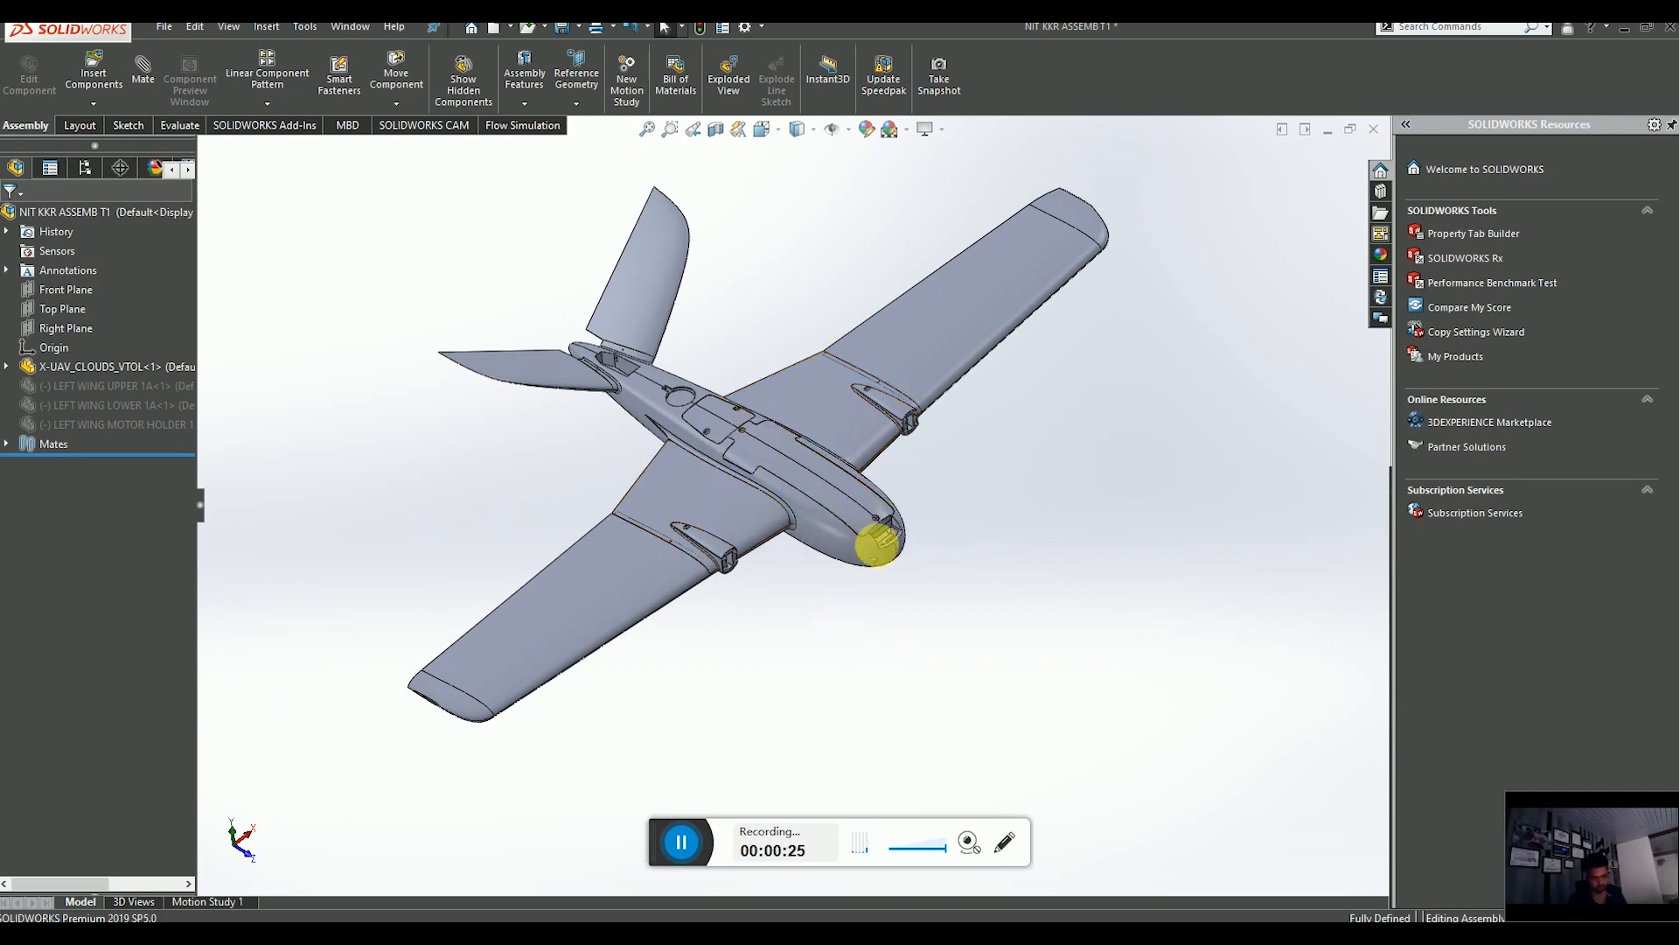
pyautogui.scroll(-2, 883, 503)
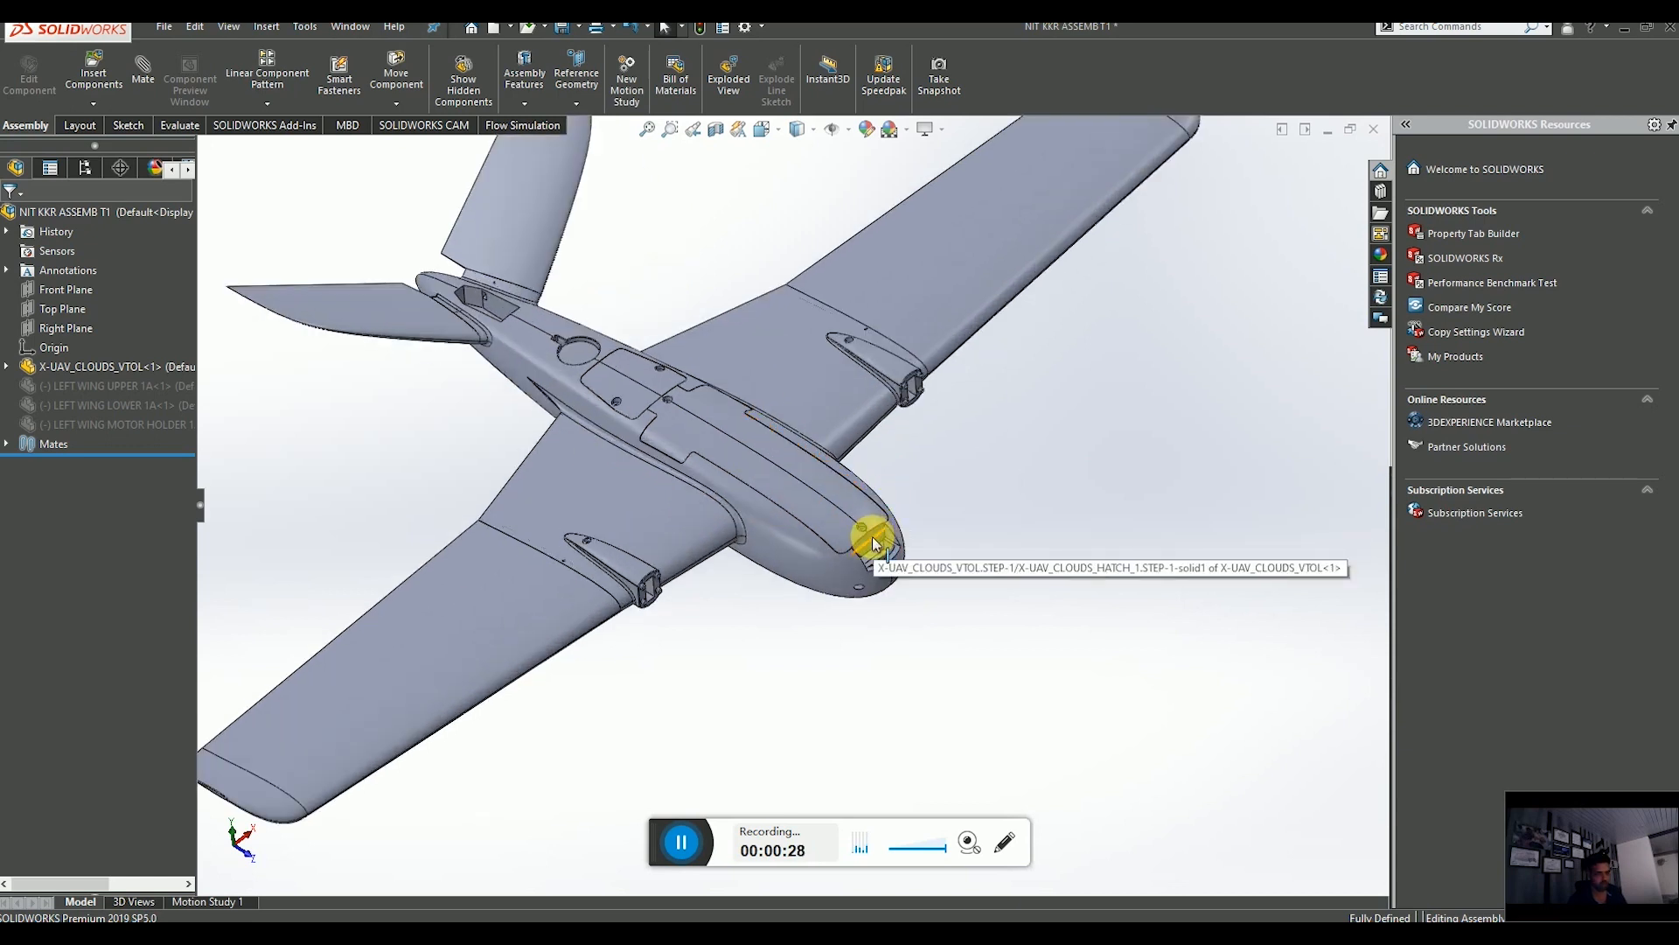
pyautogui.scroll(3, 862, 499)
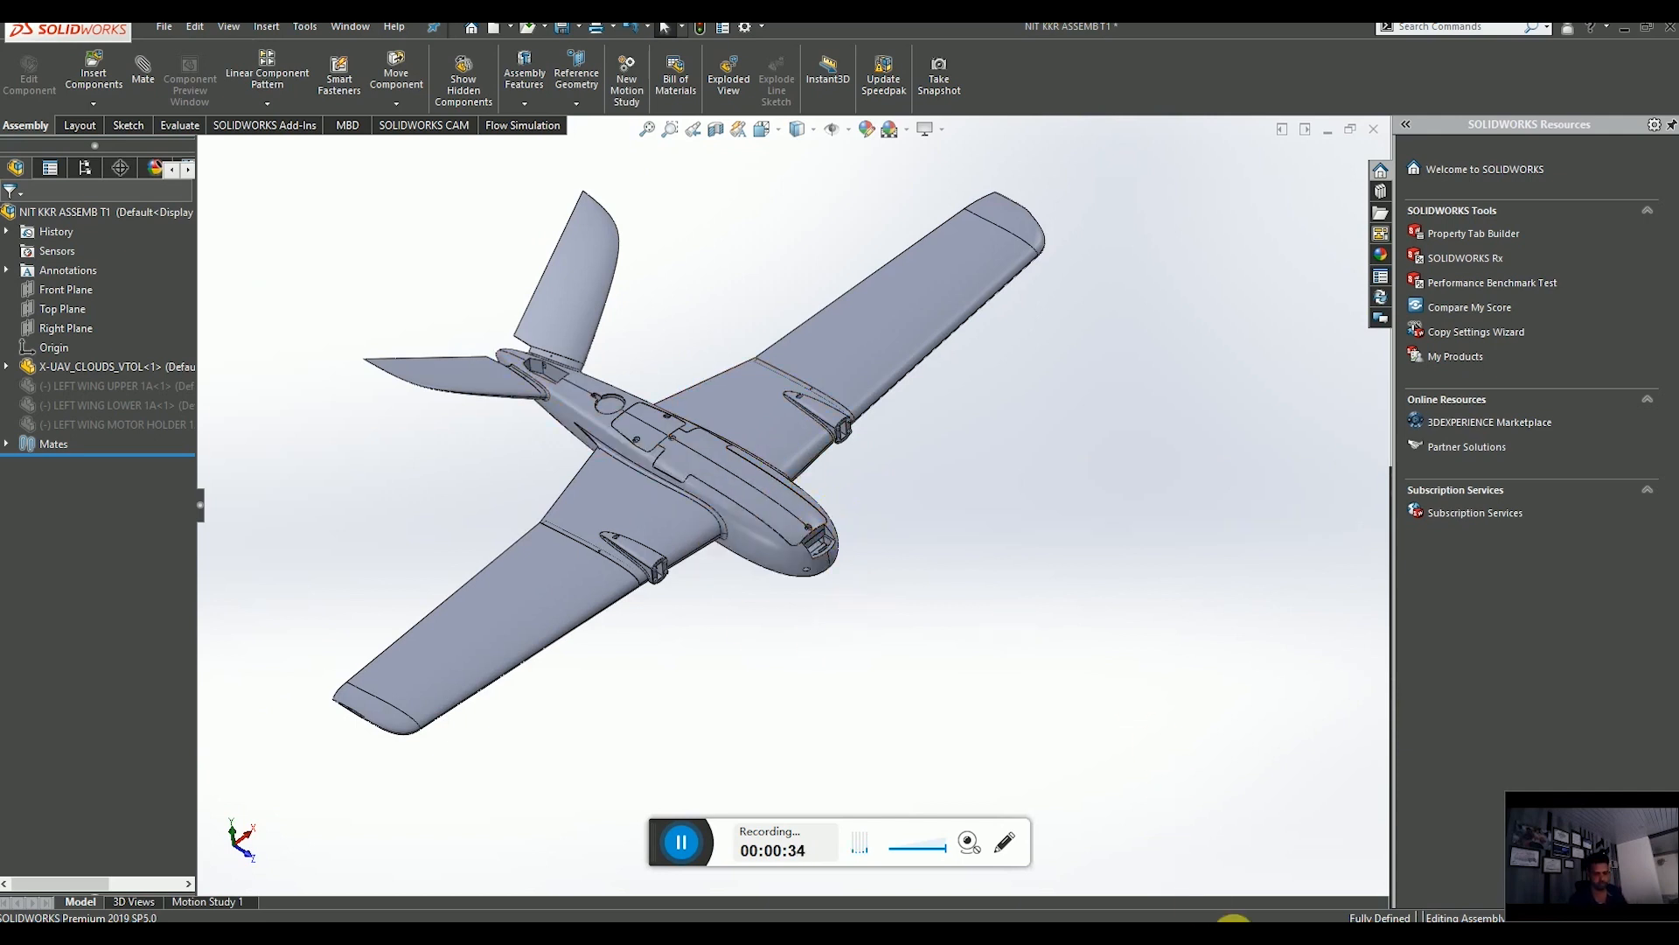
# Switch to the FUSELAGE90 SERIES assembly and examine its fuselage segments and internal frames.
pyautogui.click(1320, 864)
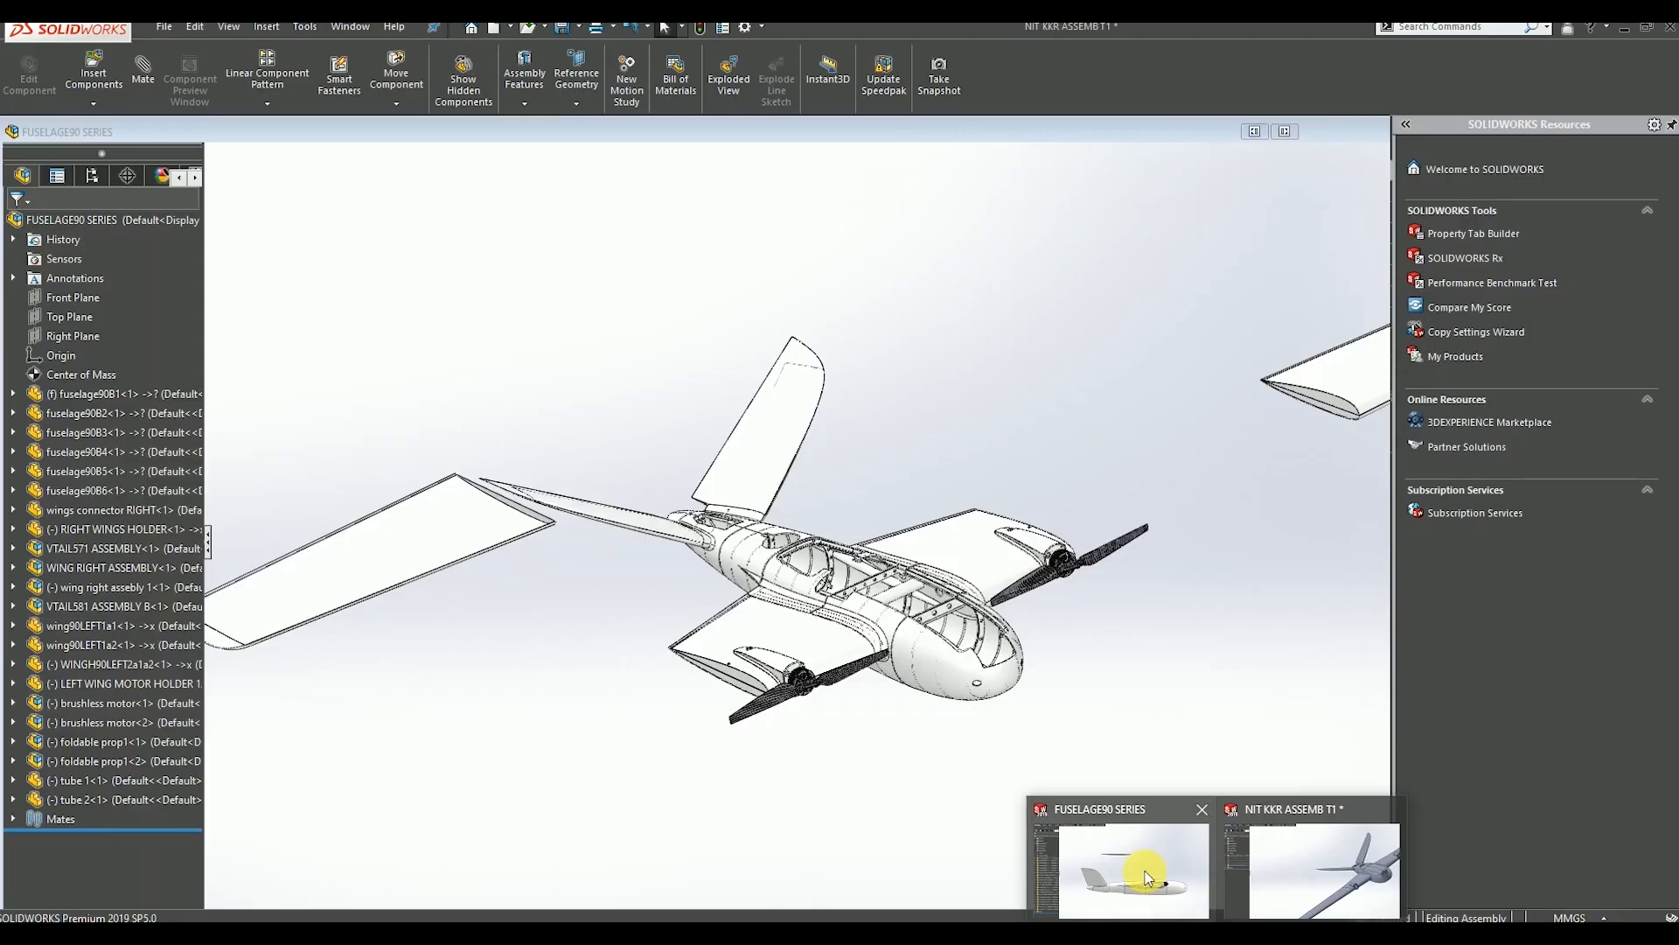
pyautogui.scroll(-5, 787, 568)
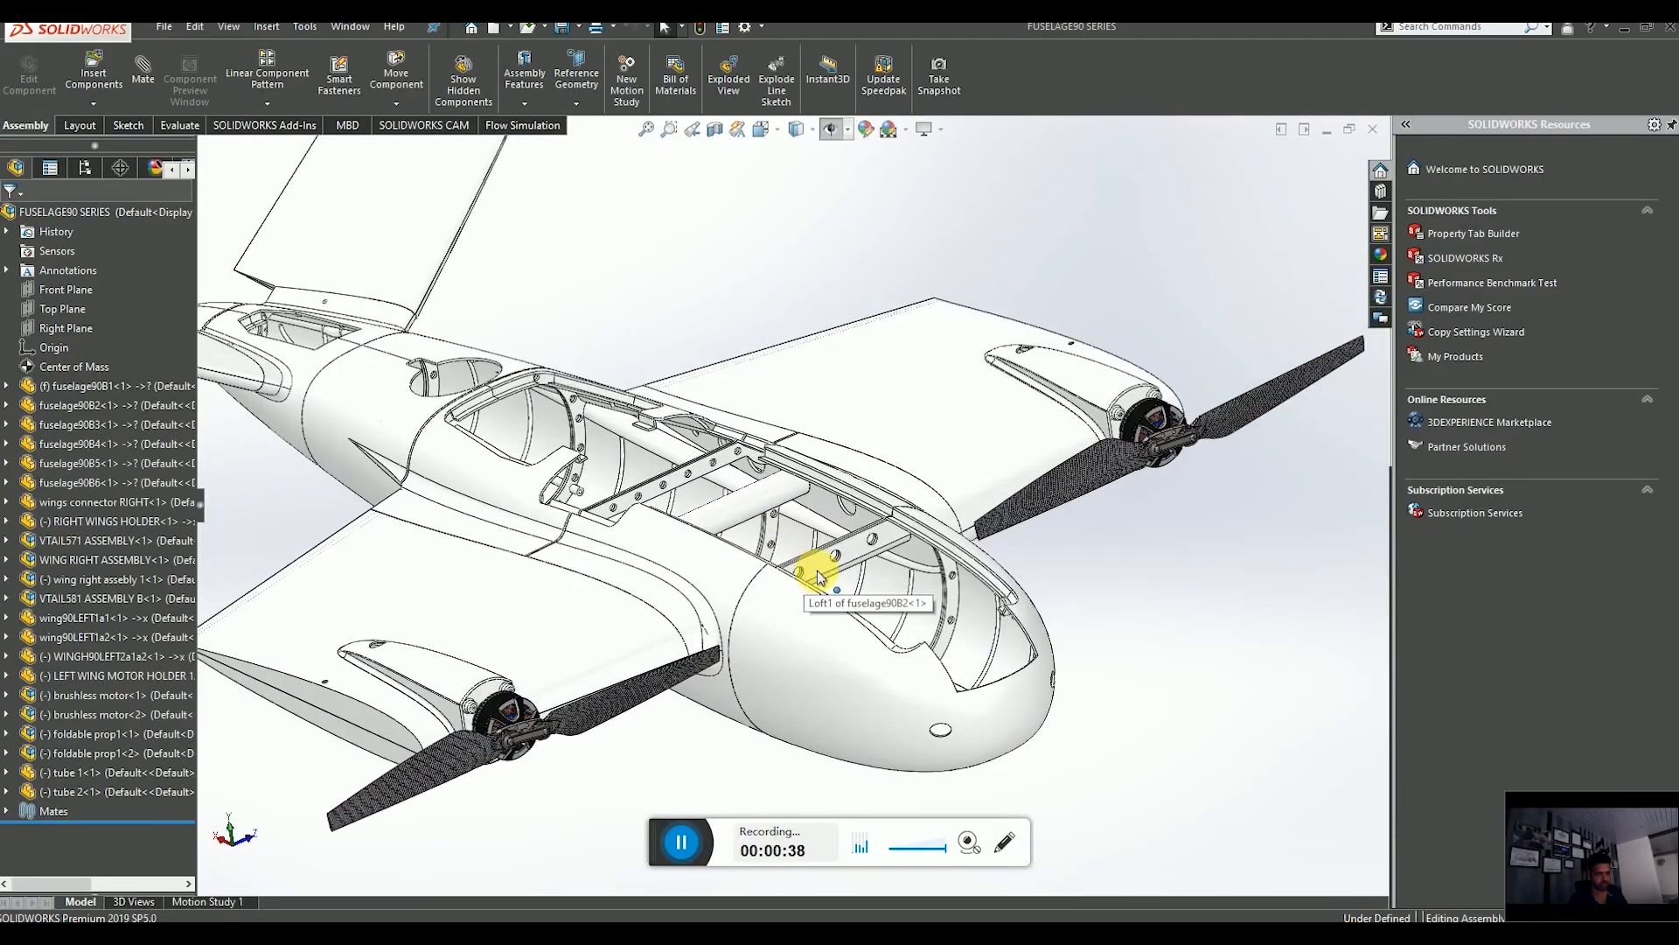
pyautogui.scroll(-8, 866, 557)
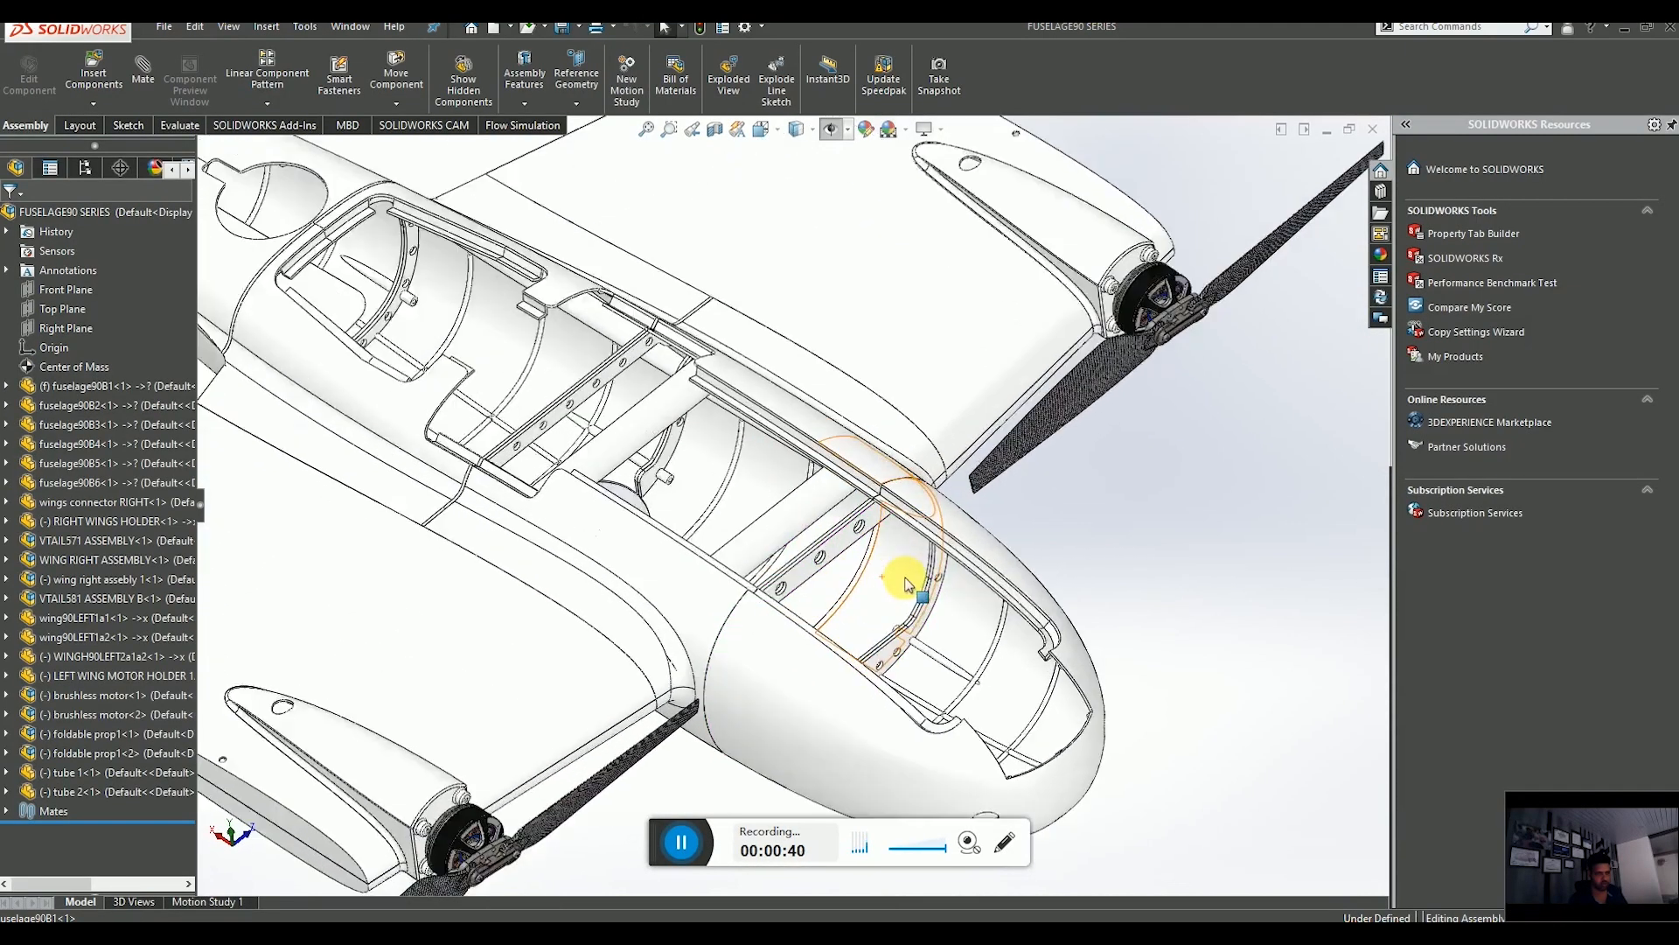
pyautogui.scroll(10, 905, 608)
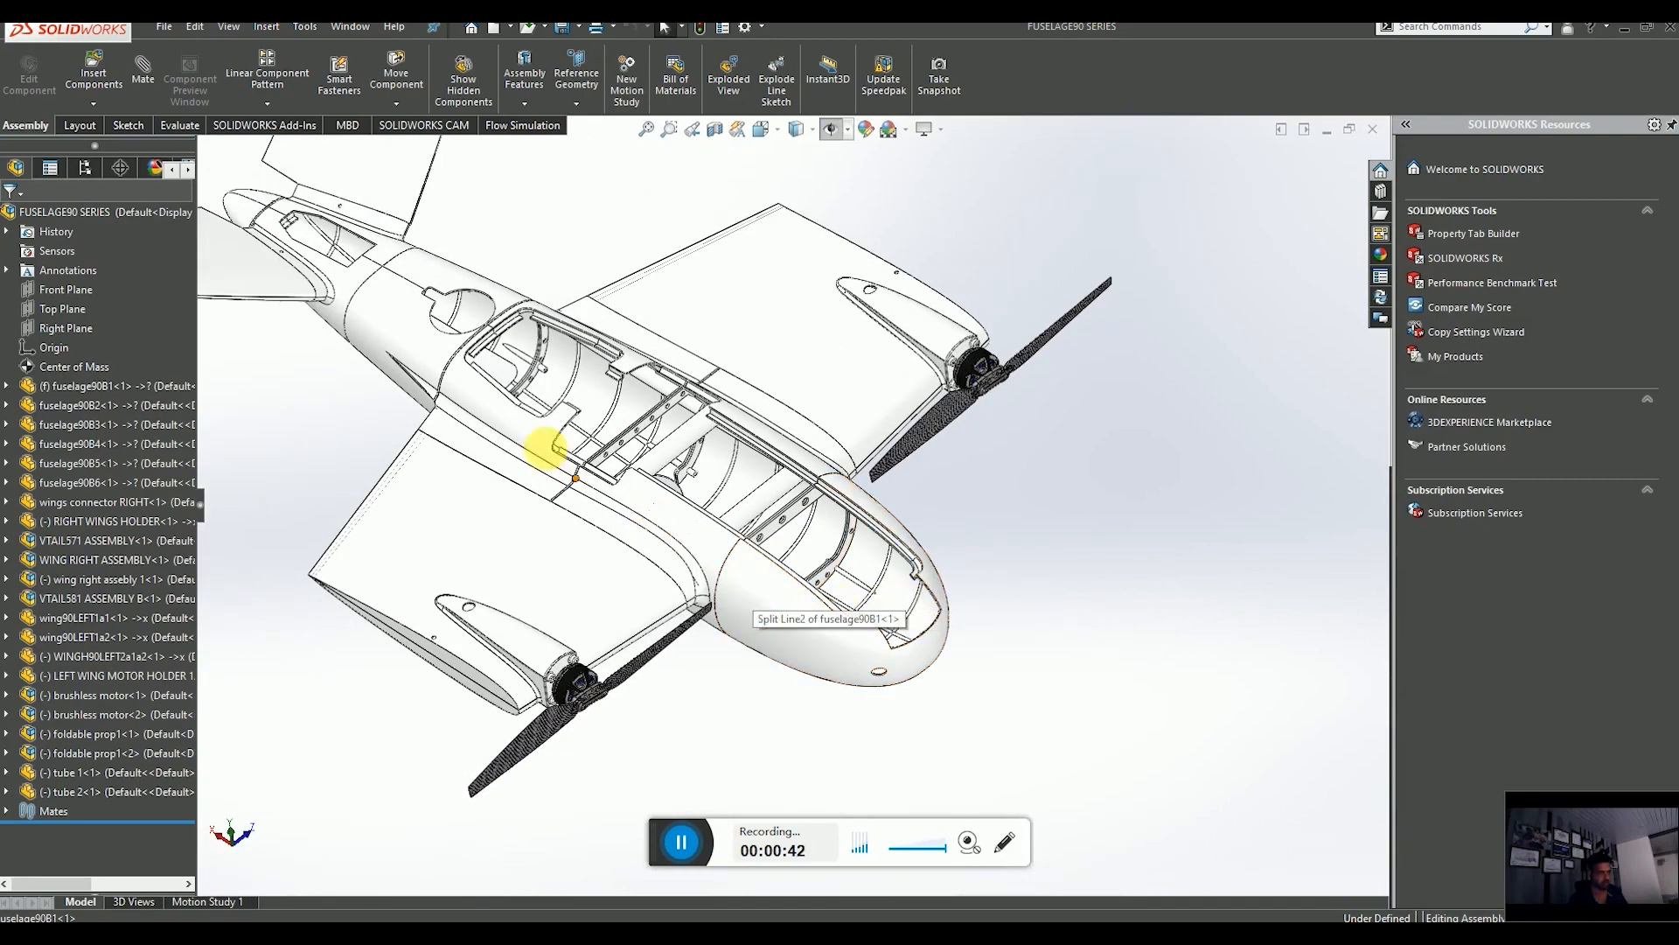
pyautogui.scroll(-4, 525, 376)
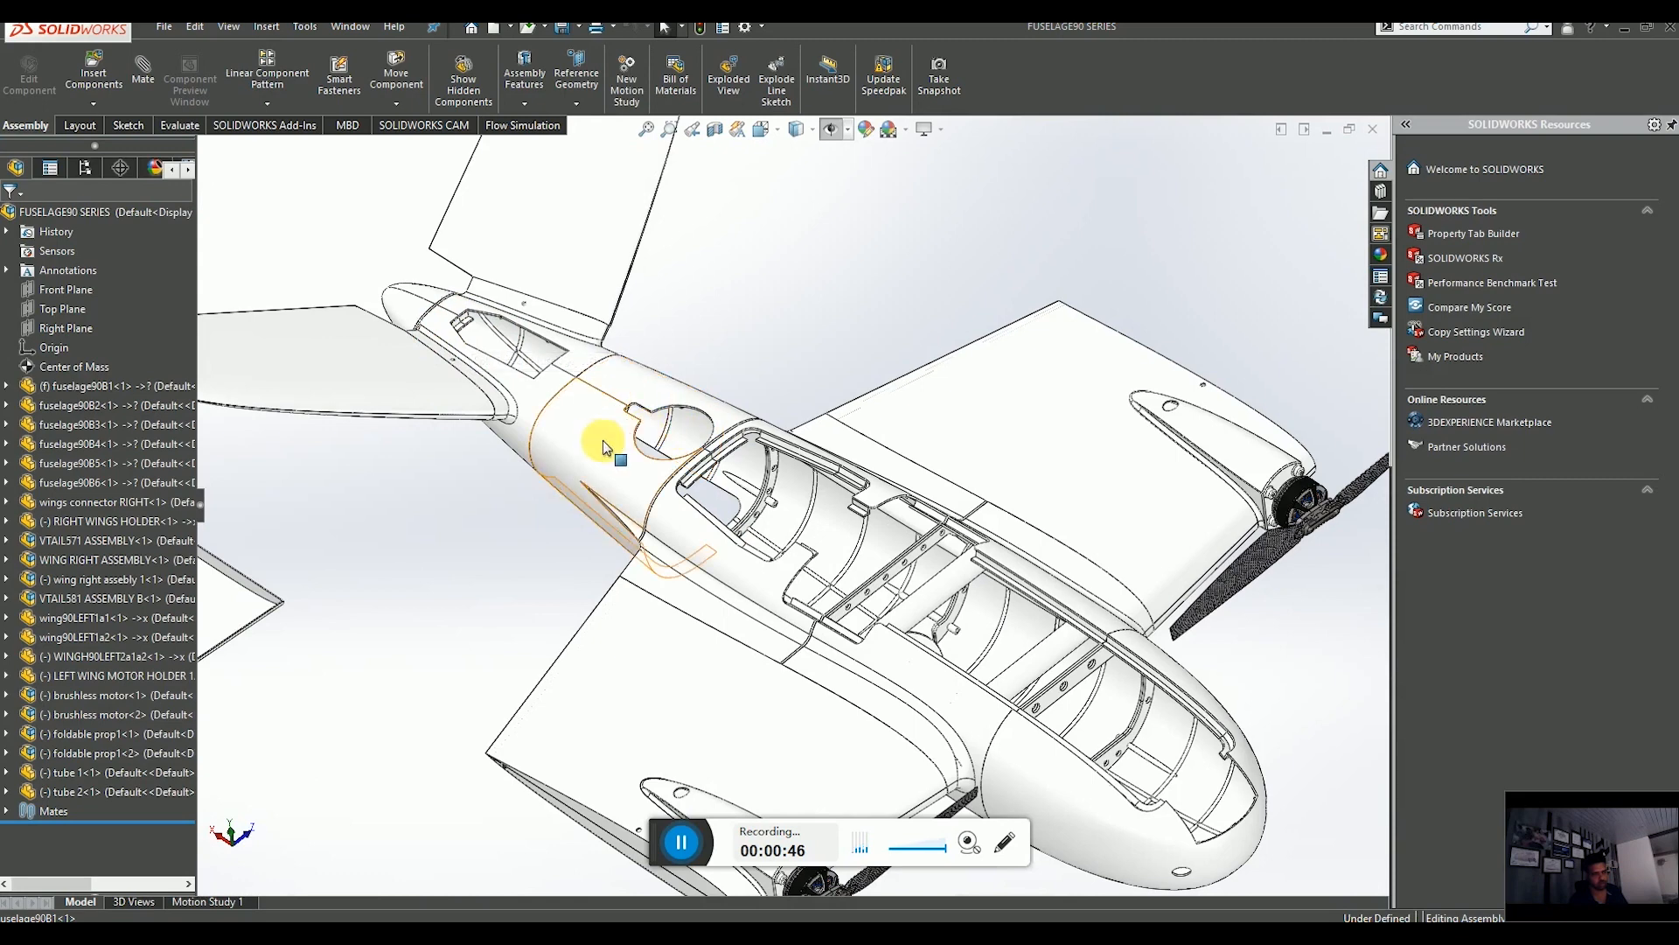
pyautogui.moveTo(960, 651); pyautogui.dragTo(946, 619, button='middle')
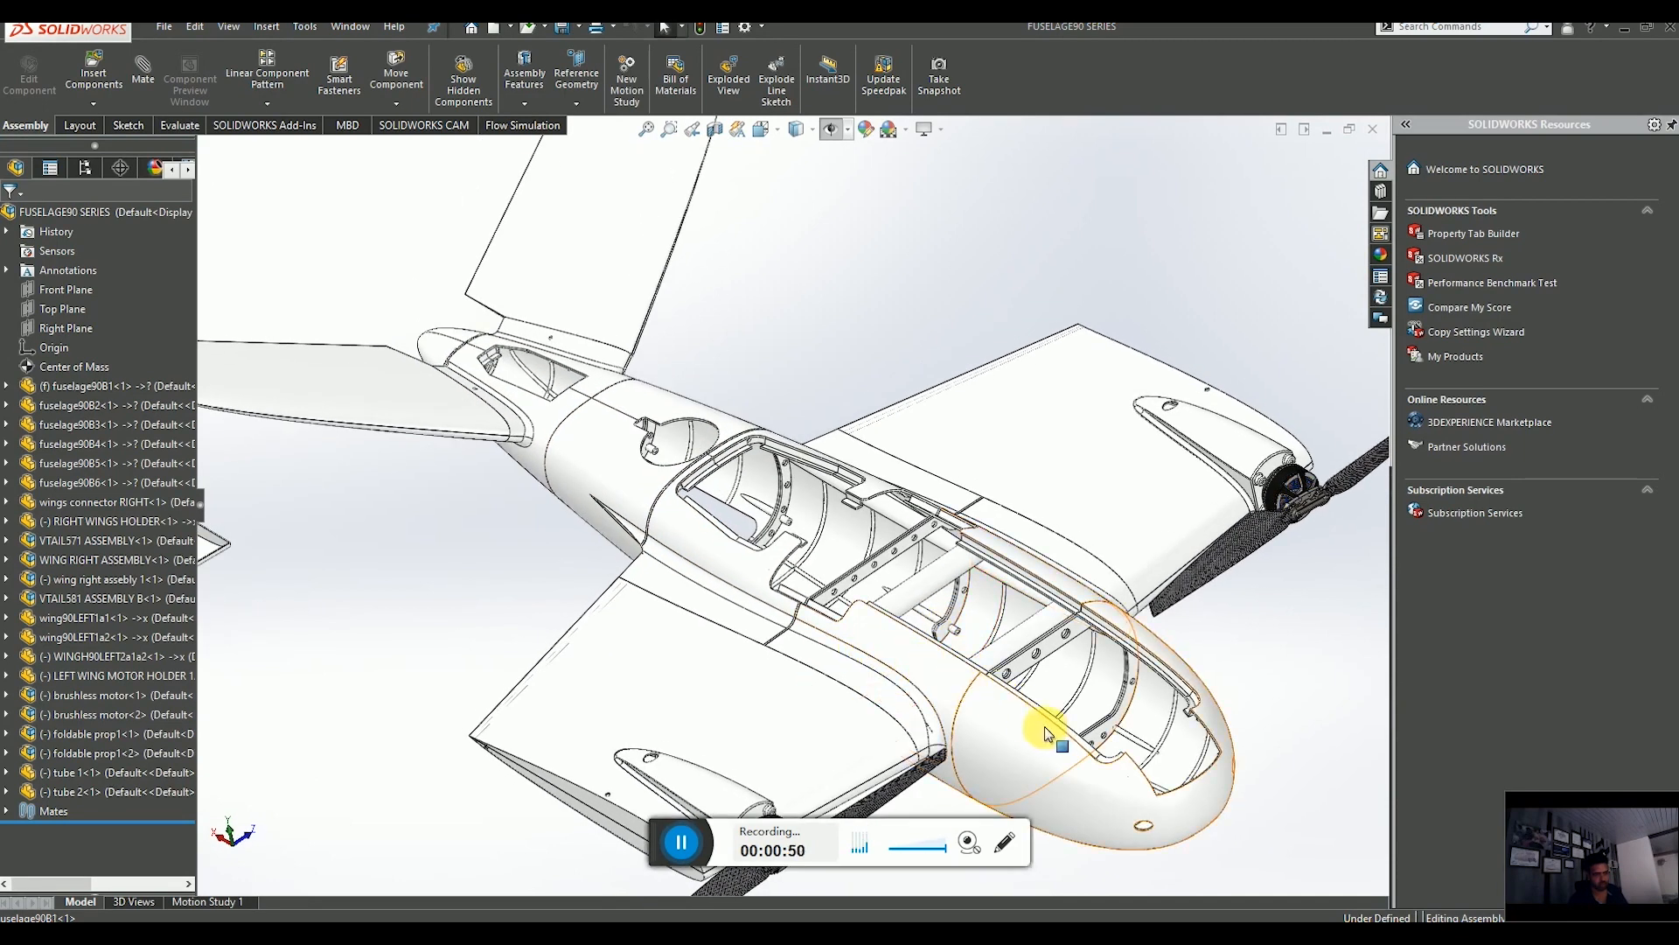
pyautogui.click(1037, 691)
pyautogui.click(918, 651)
pyautogui.click(687, 503)
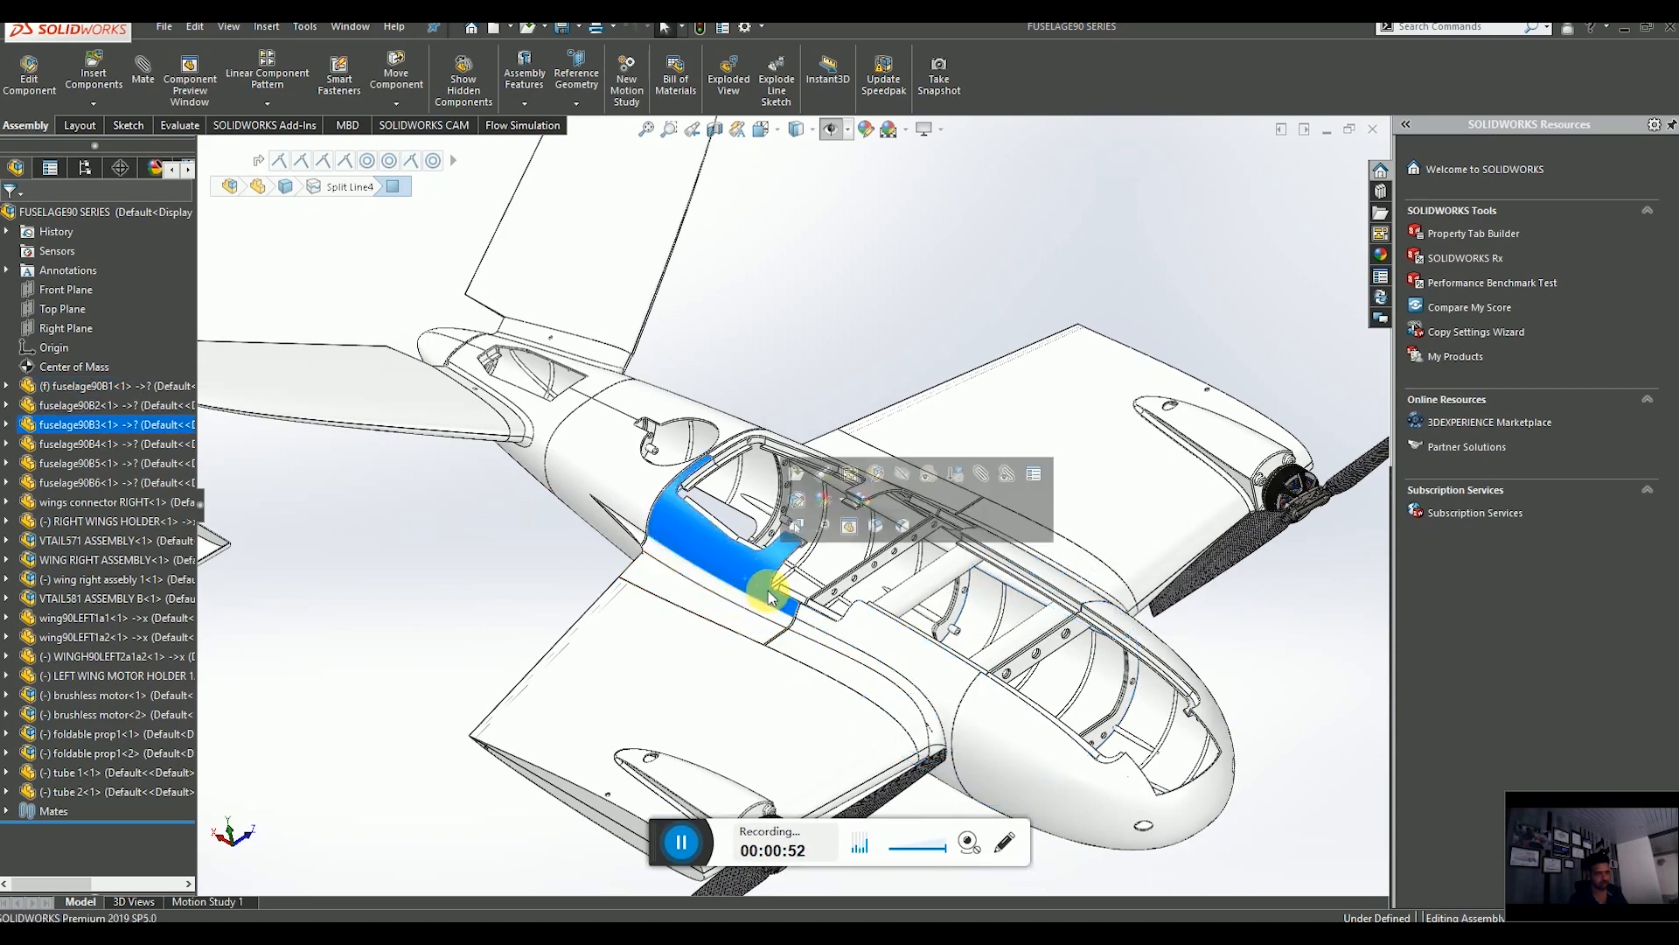
pyautogui.click(617, 474)
pyautogui.click(540, 418)
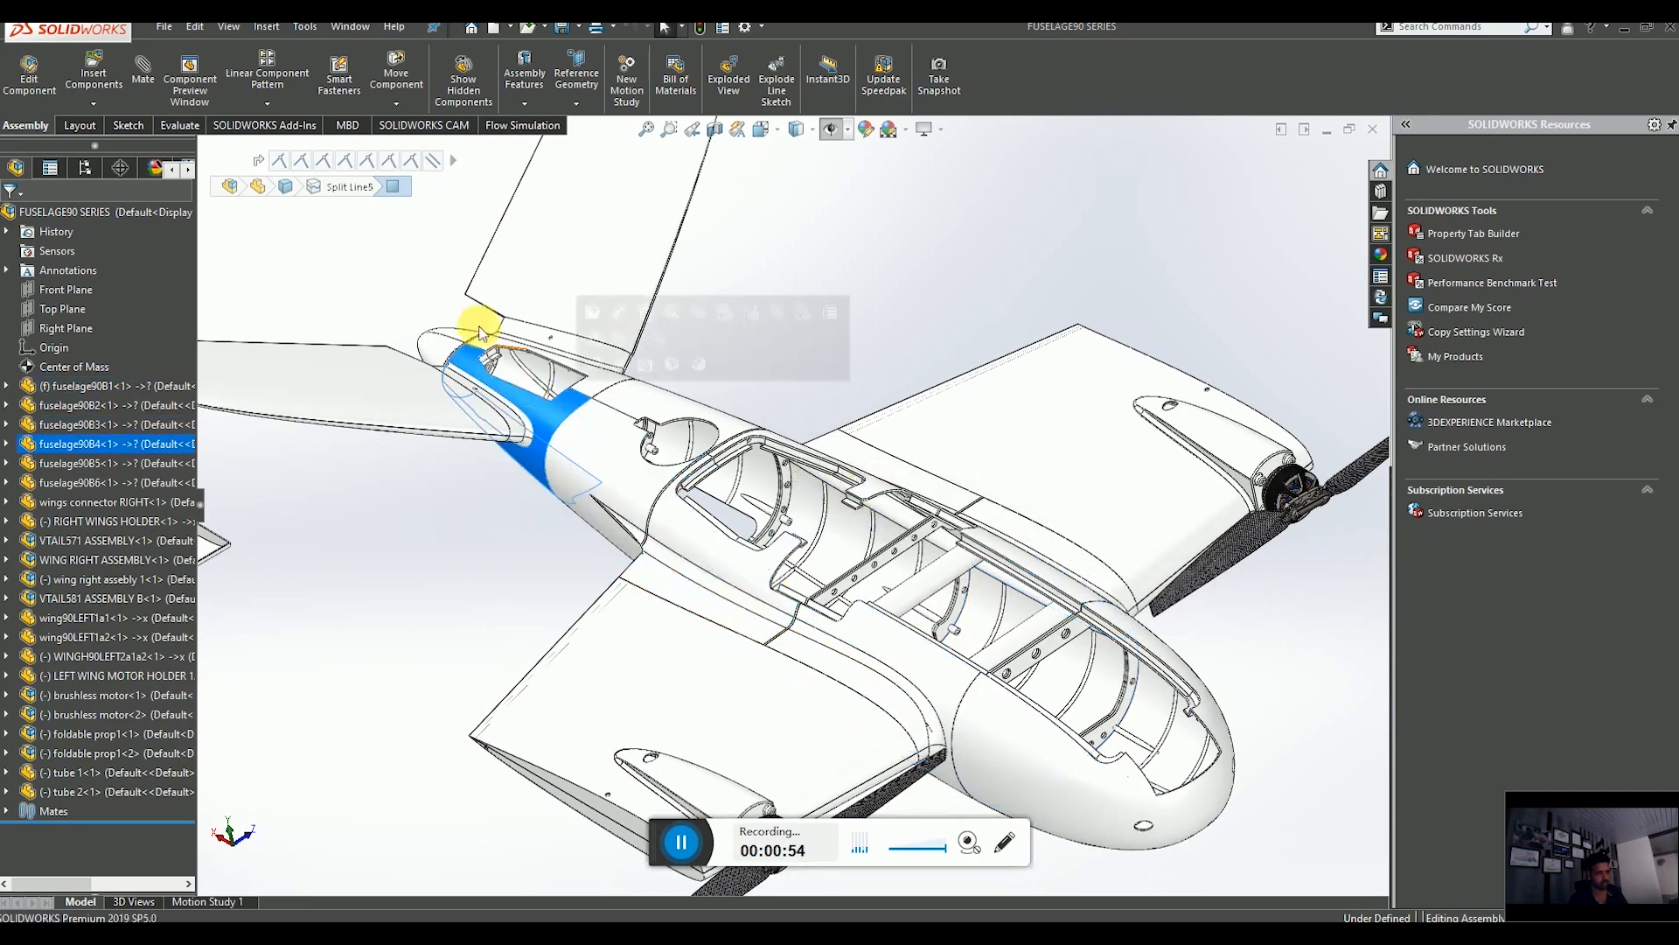
pyautogui.click(450, 334)
pyautogui.click(864, 370)
pyautogui.scroll(3, 871, 373)
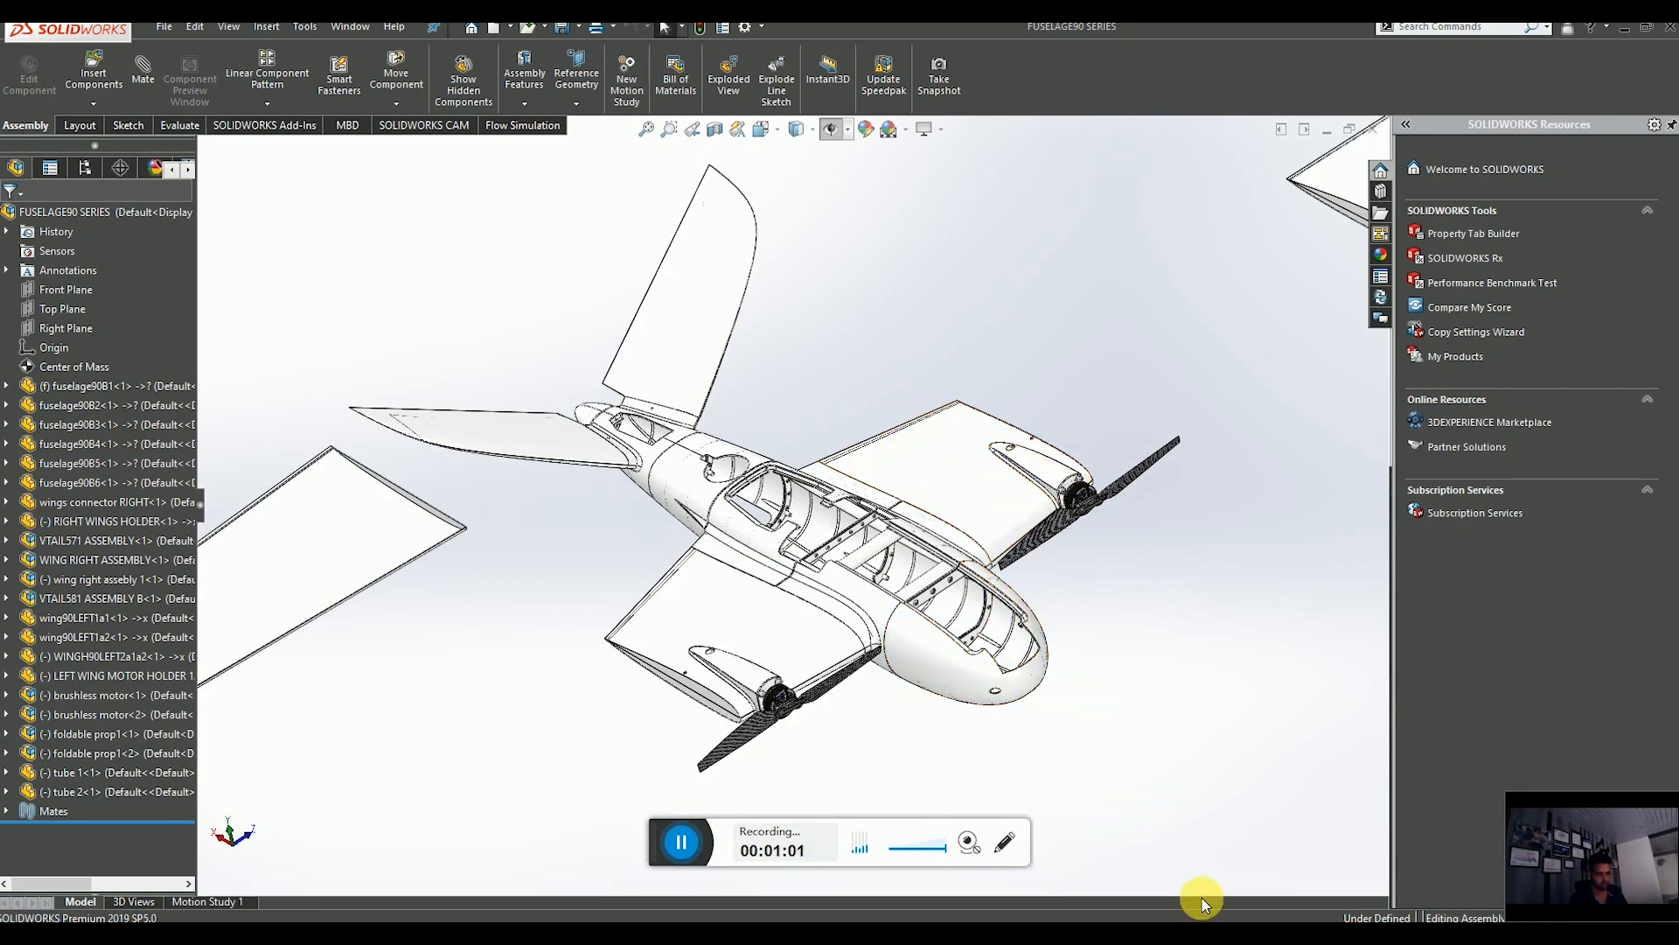
# Return to the NIT KKR ASSEMB T1 assembly and insert a new part placed on the Right Plane, leaving its sketch.
pyautogui.moveTo(1220, 918)
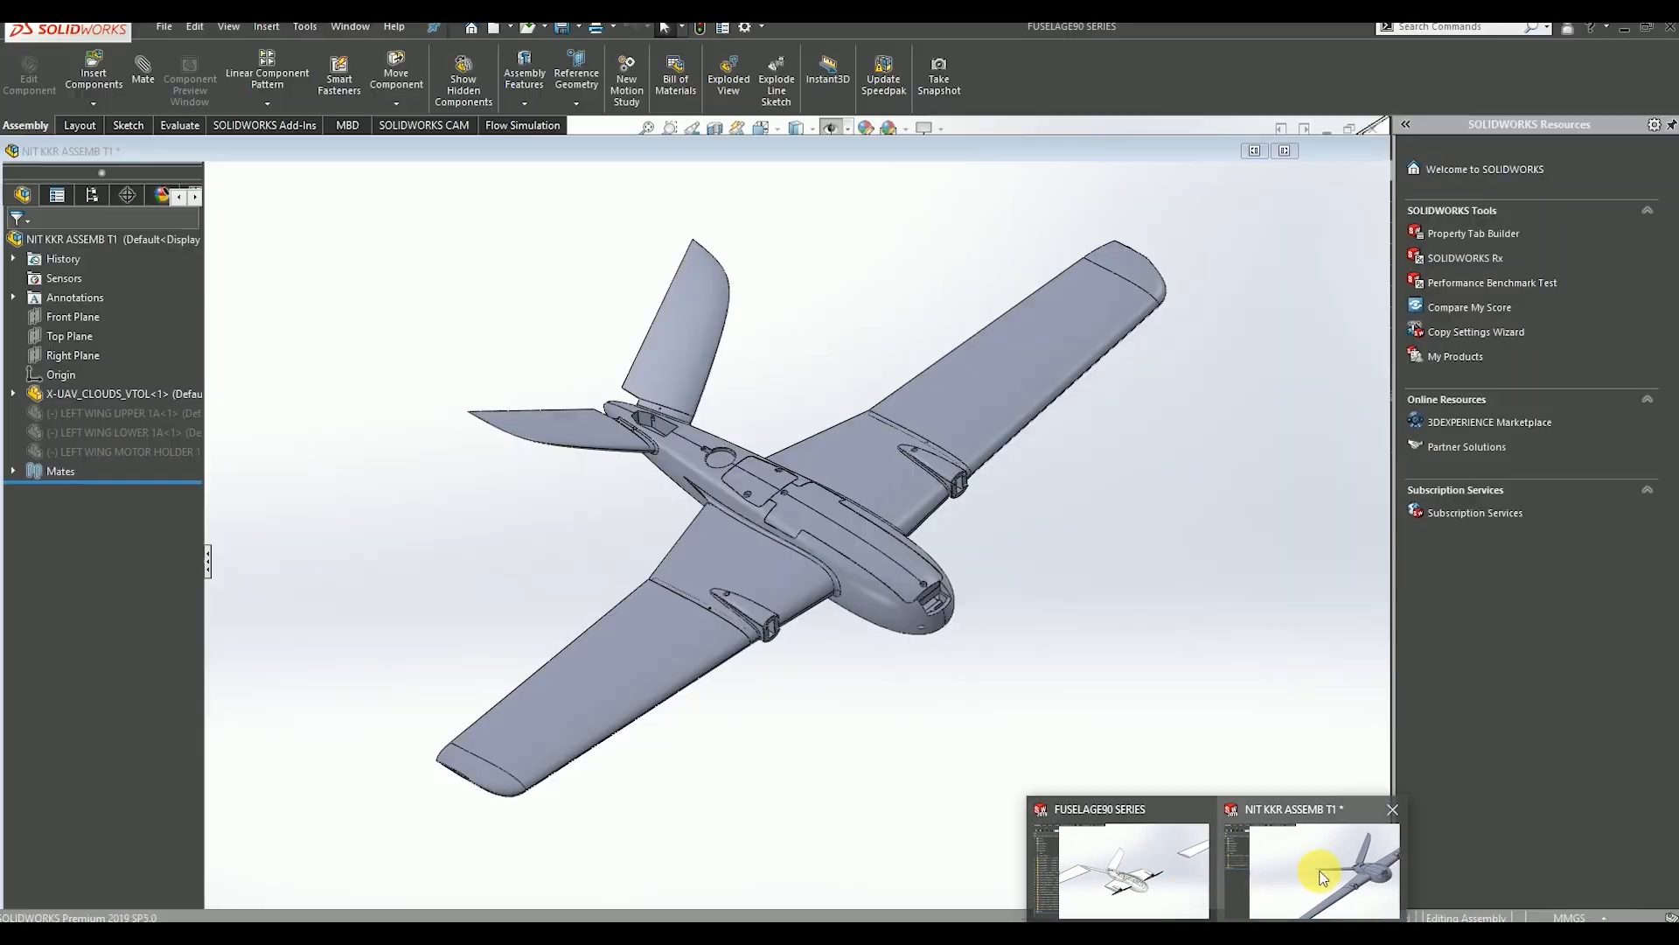
pyautogui.click(1320, 872)
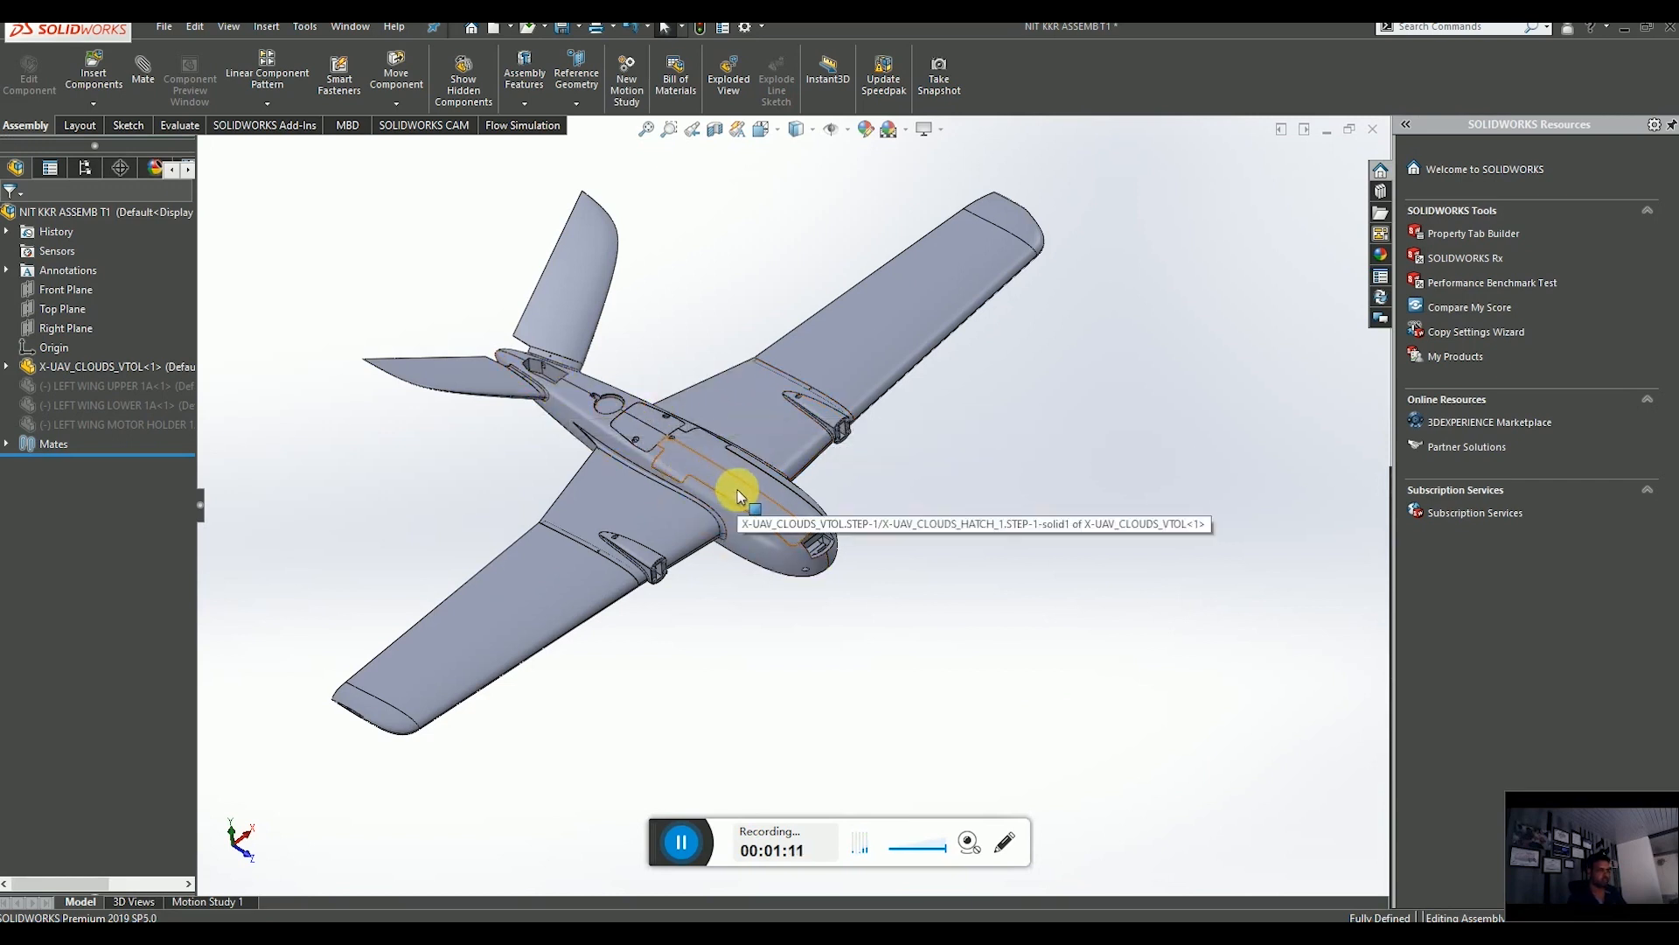
pyautogui.click(98, 107)
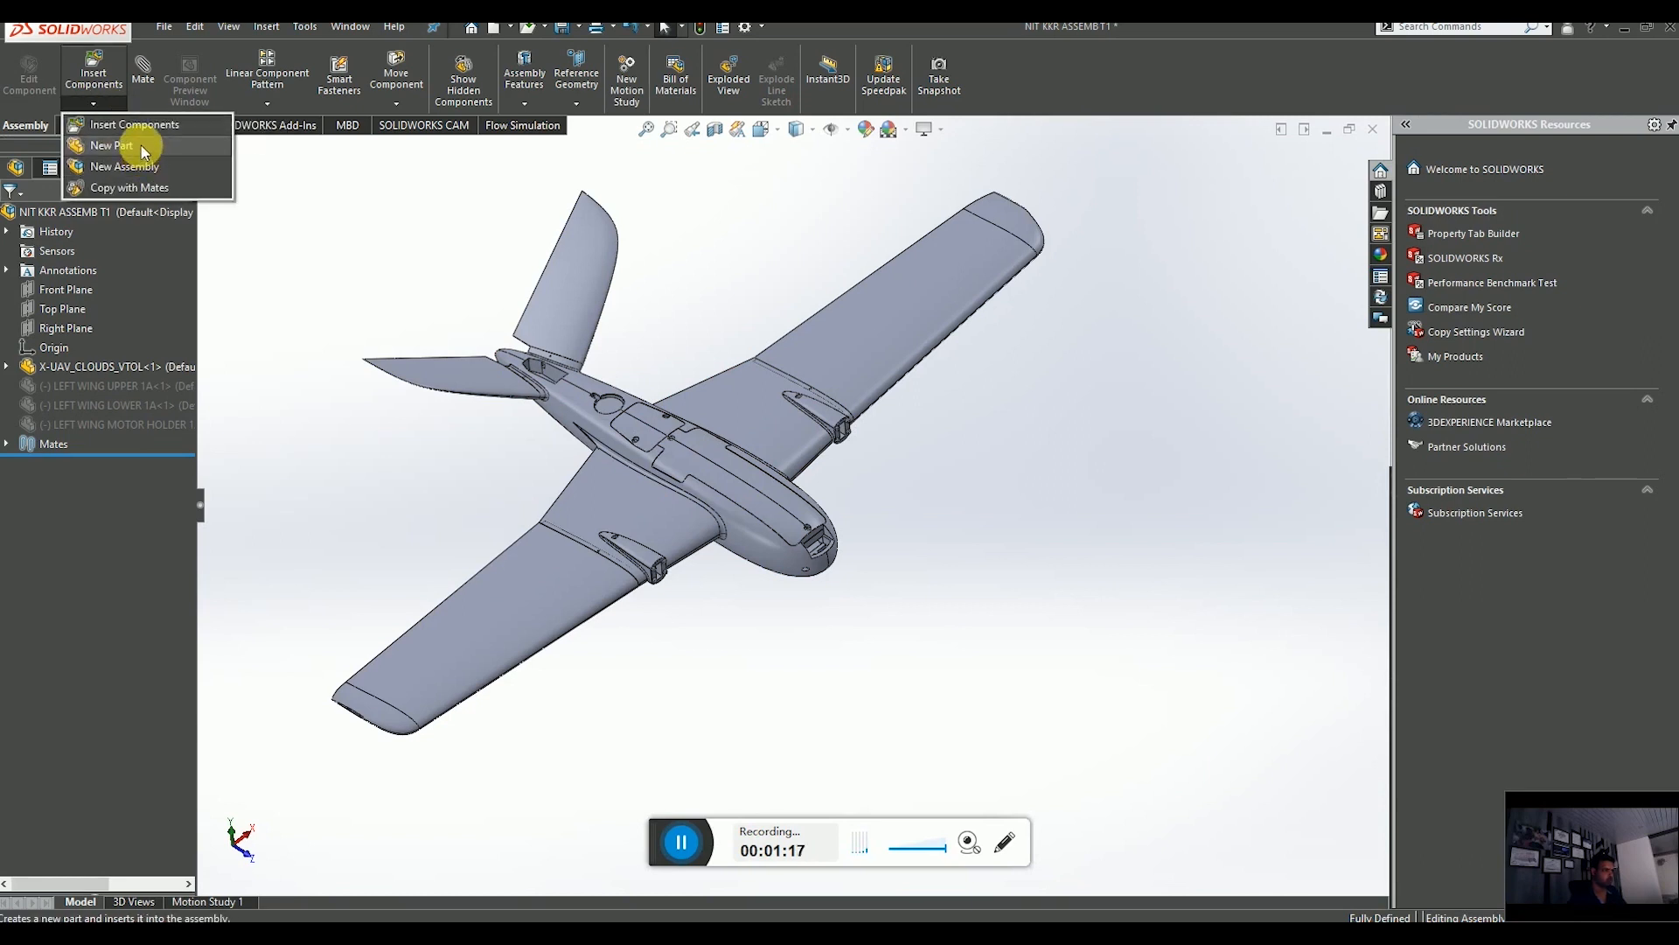
pyautogui.click(114, 145)
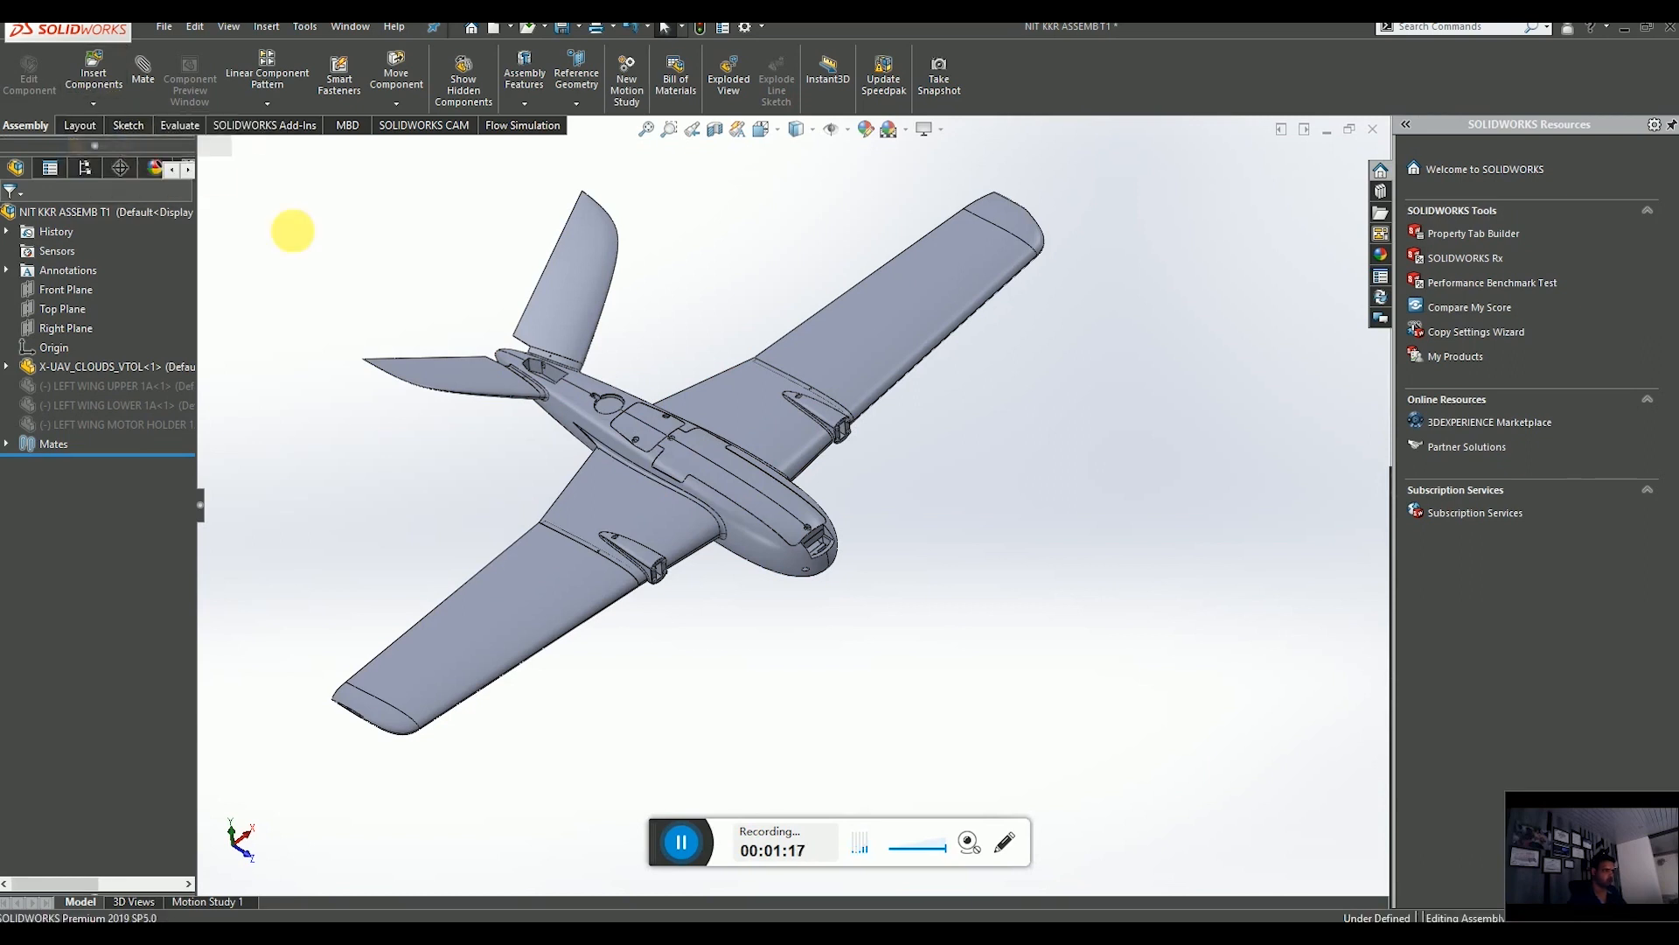
pyautogui.click(77, 331)
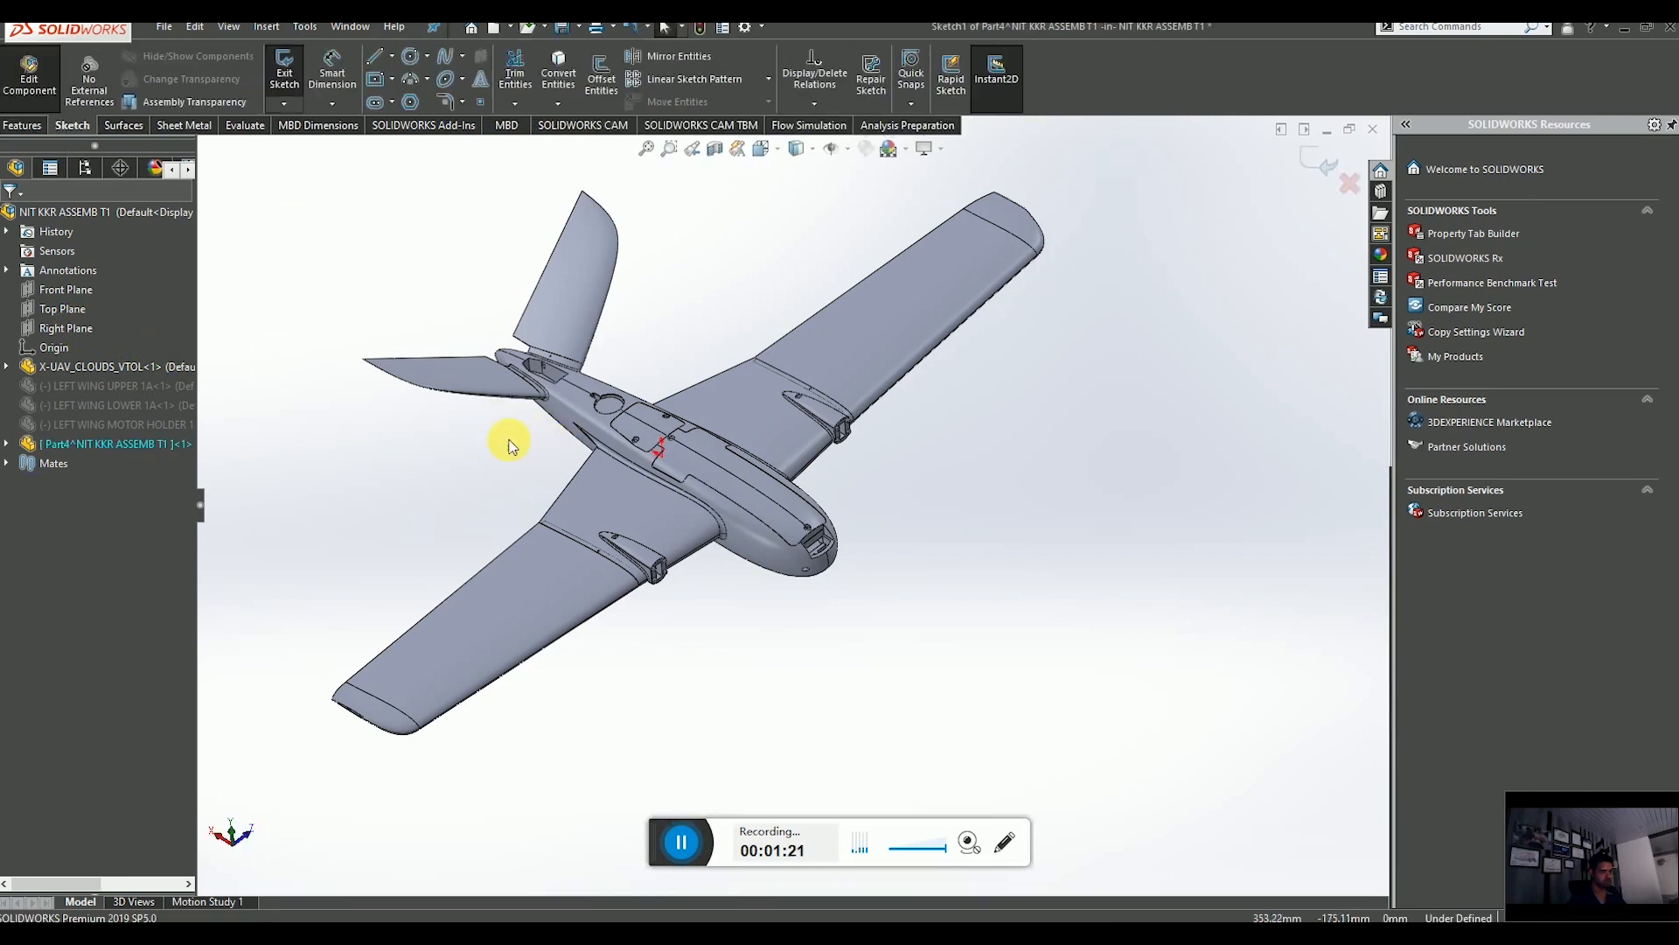
pyautogui.click(1316, 161)
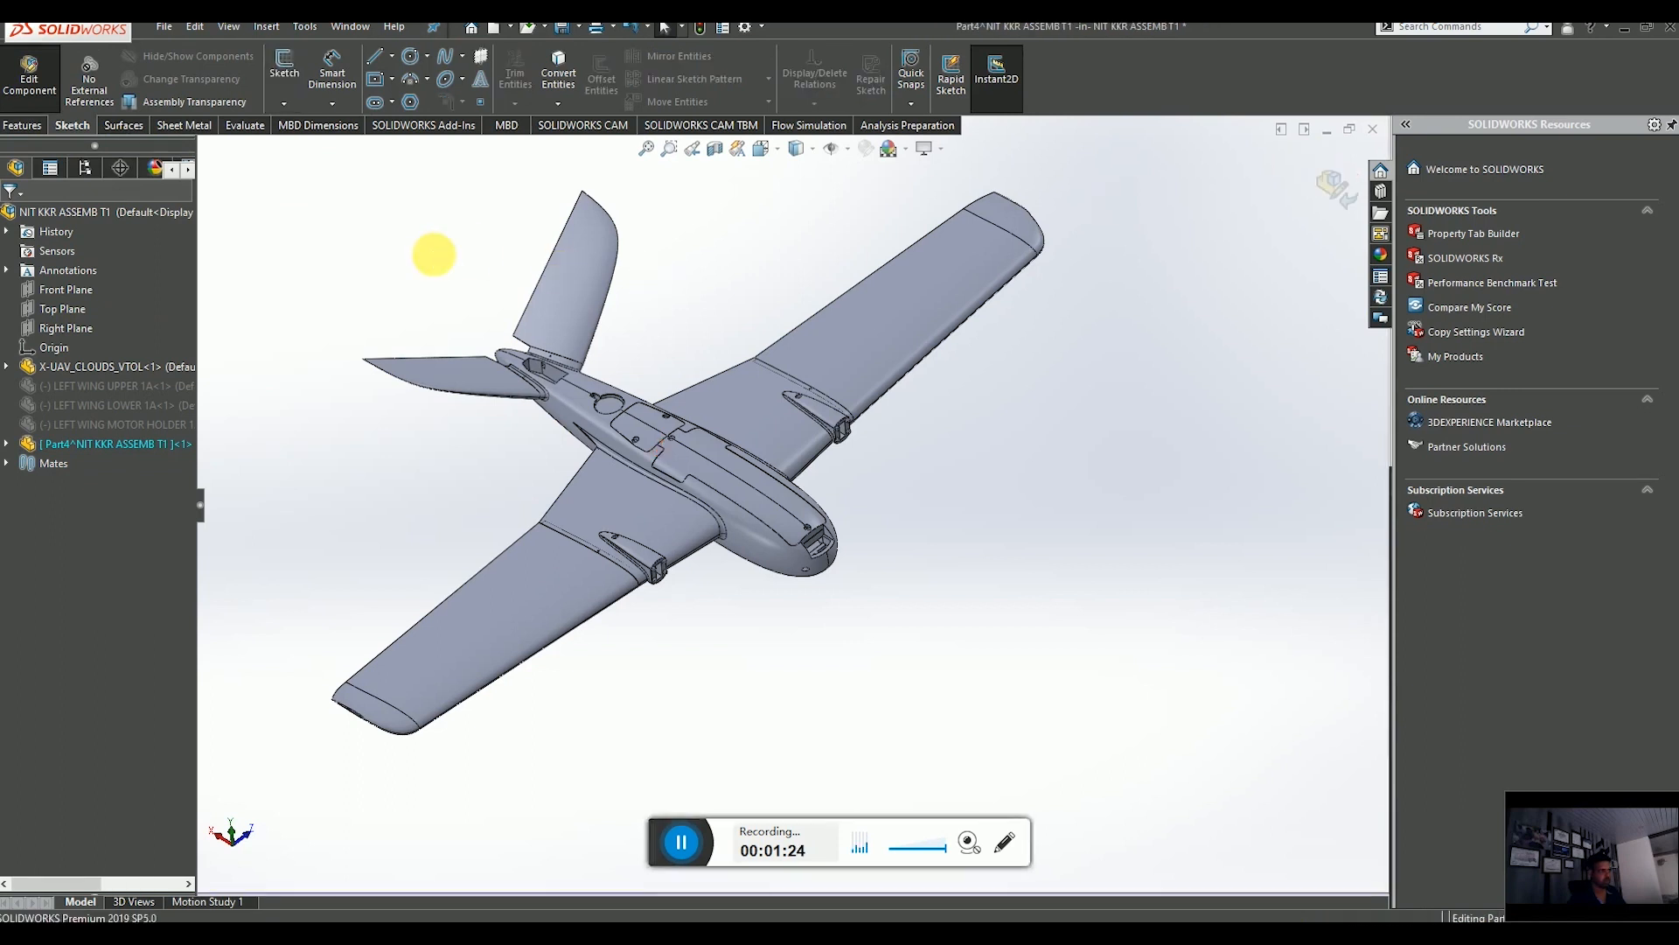
# Start an Offset Surface at 0.00 mm and select the first fuselage faces near the nose.
pyautogui.click(123, 125)
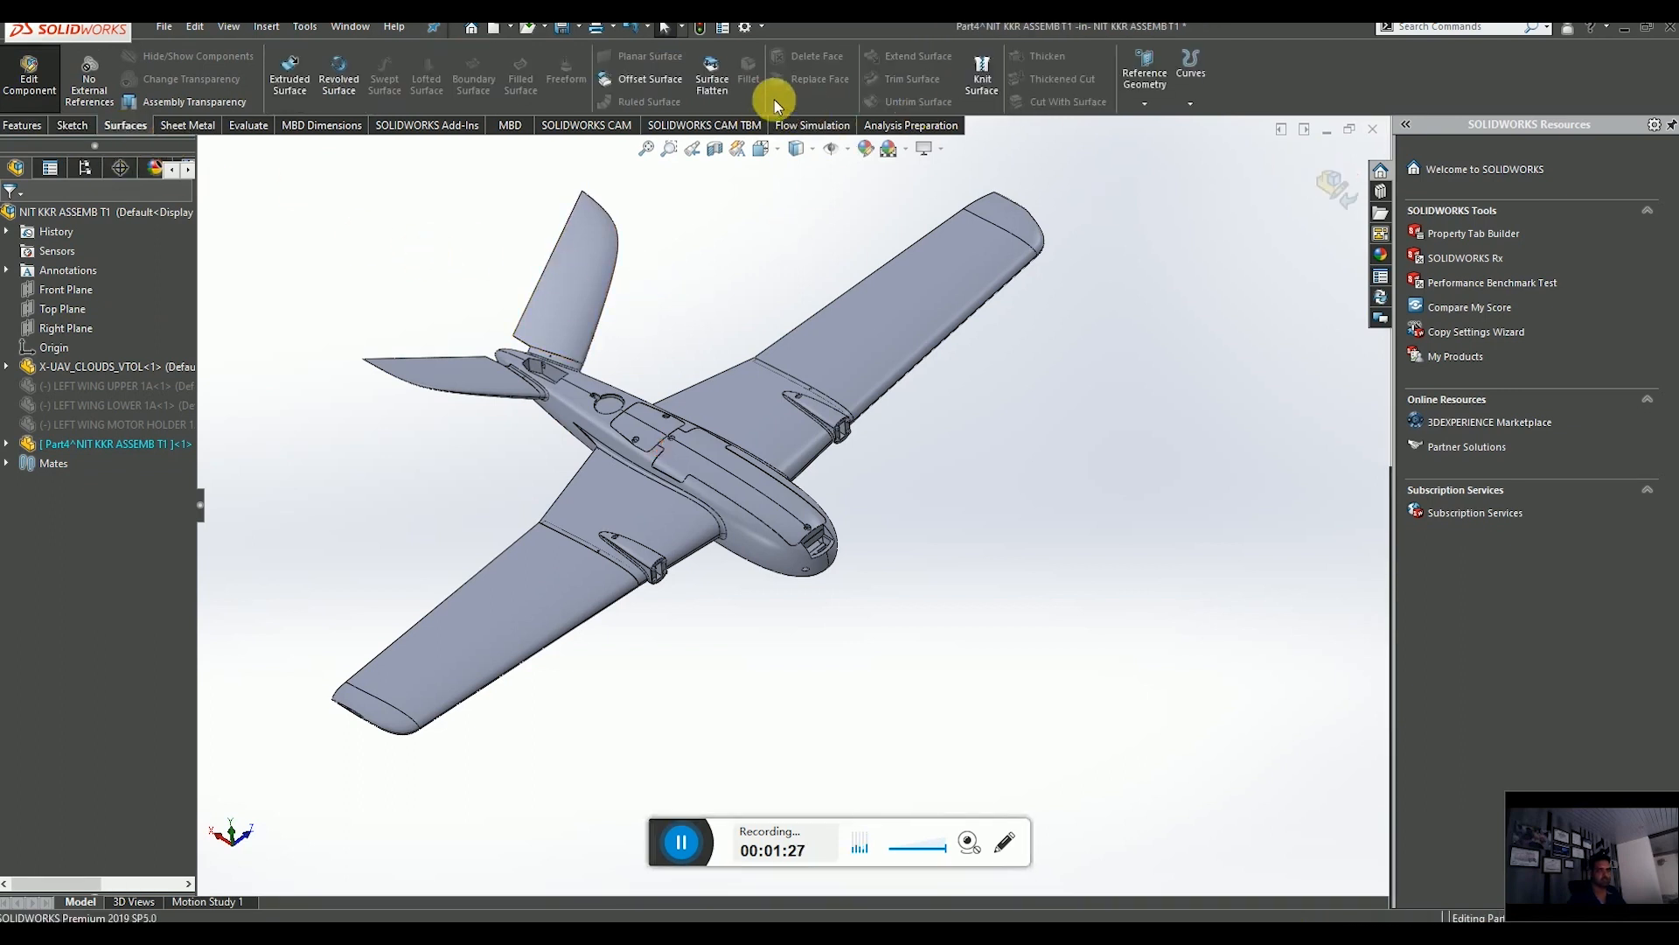
pyautogui.click(651, 81)
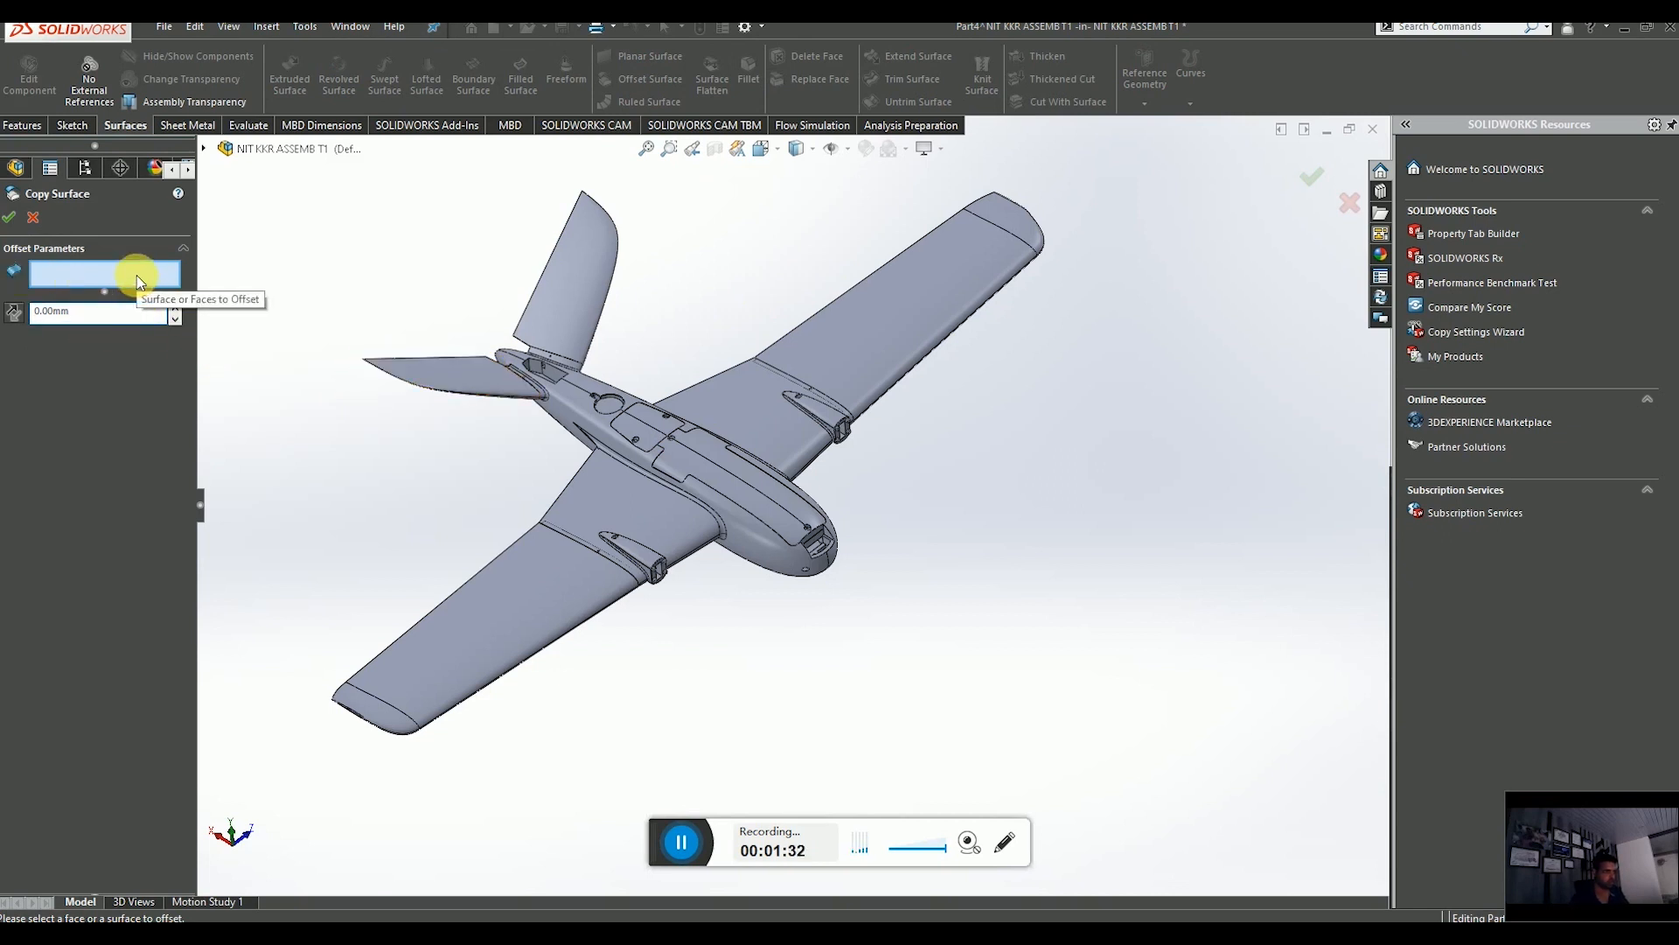
pyautogui.scroll(-4, 738, 480)
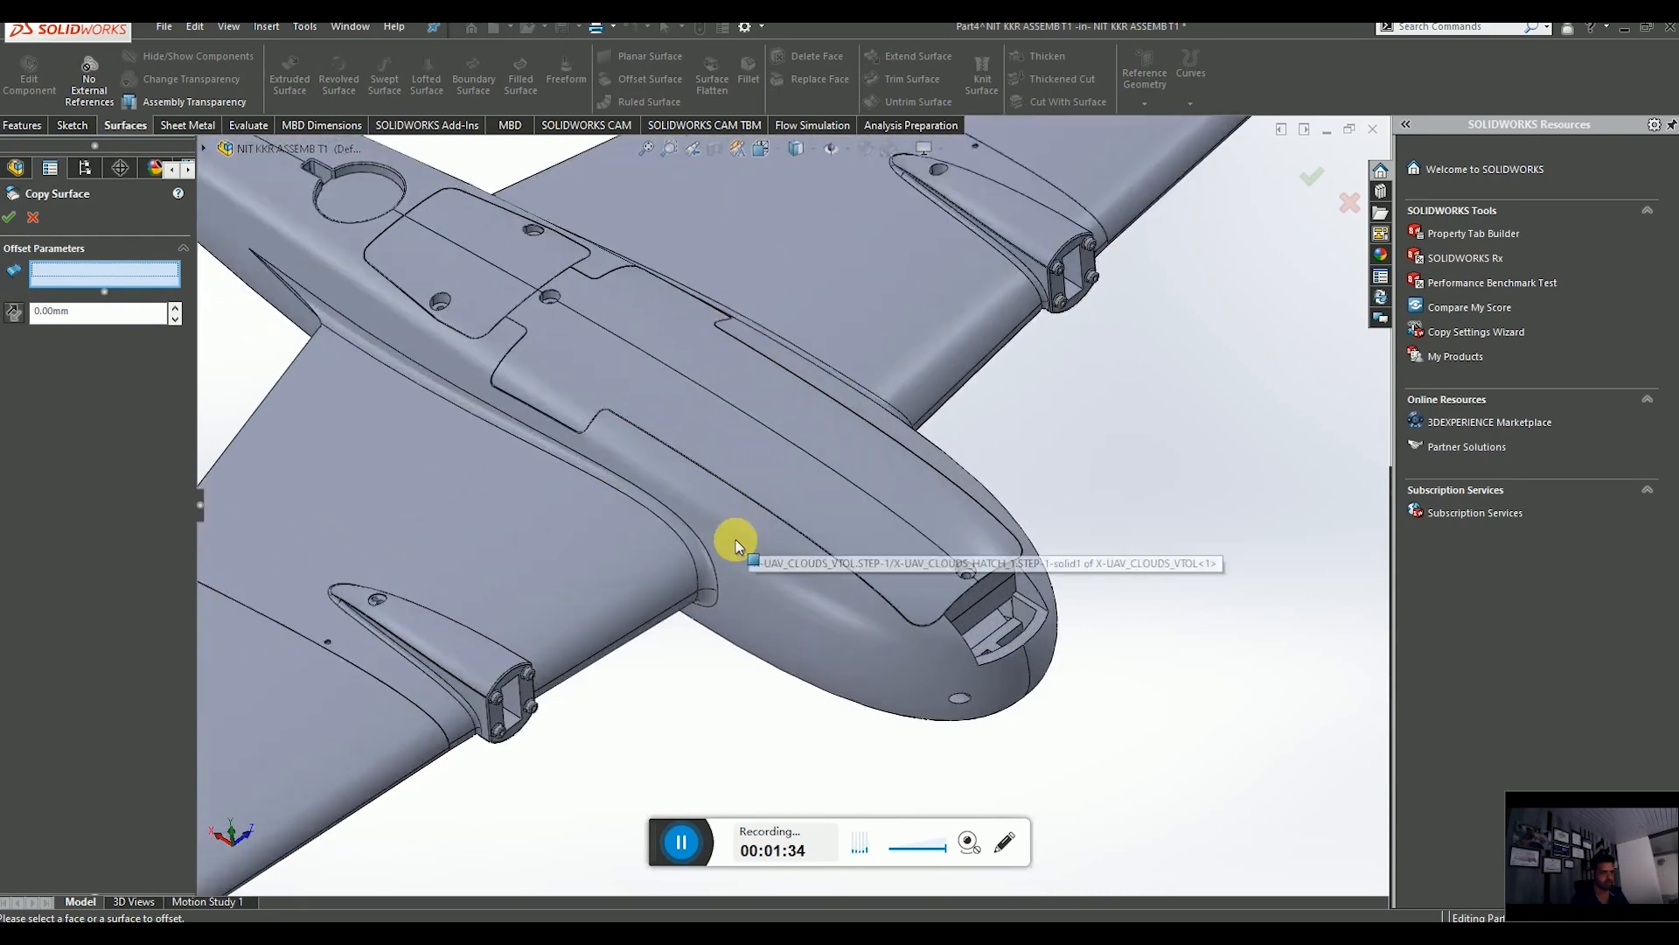
pyautogui.click(725, 547)
pyautogui.scroll(-3, 723, 549)
pyautogui.click(694, 553)
pyautogui.click(611, 562)
pyautogui.scroll(3, 694, 618)
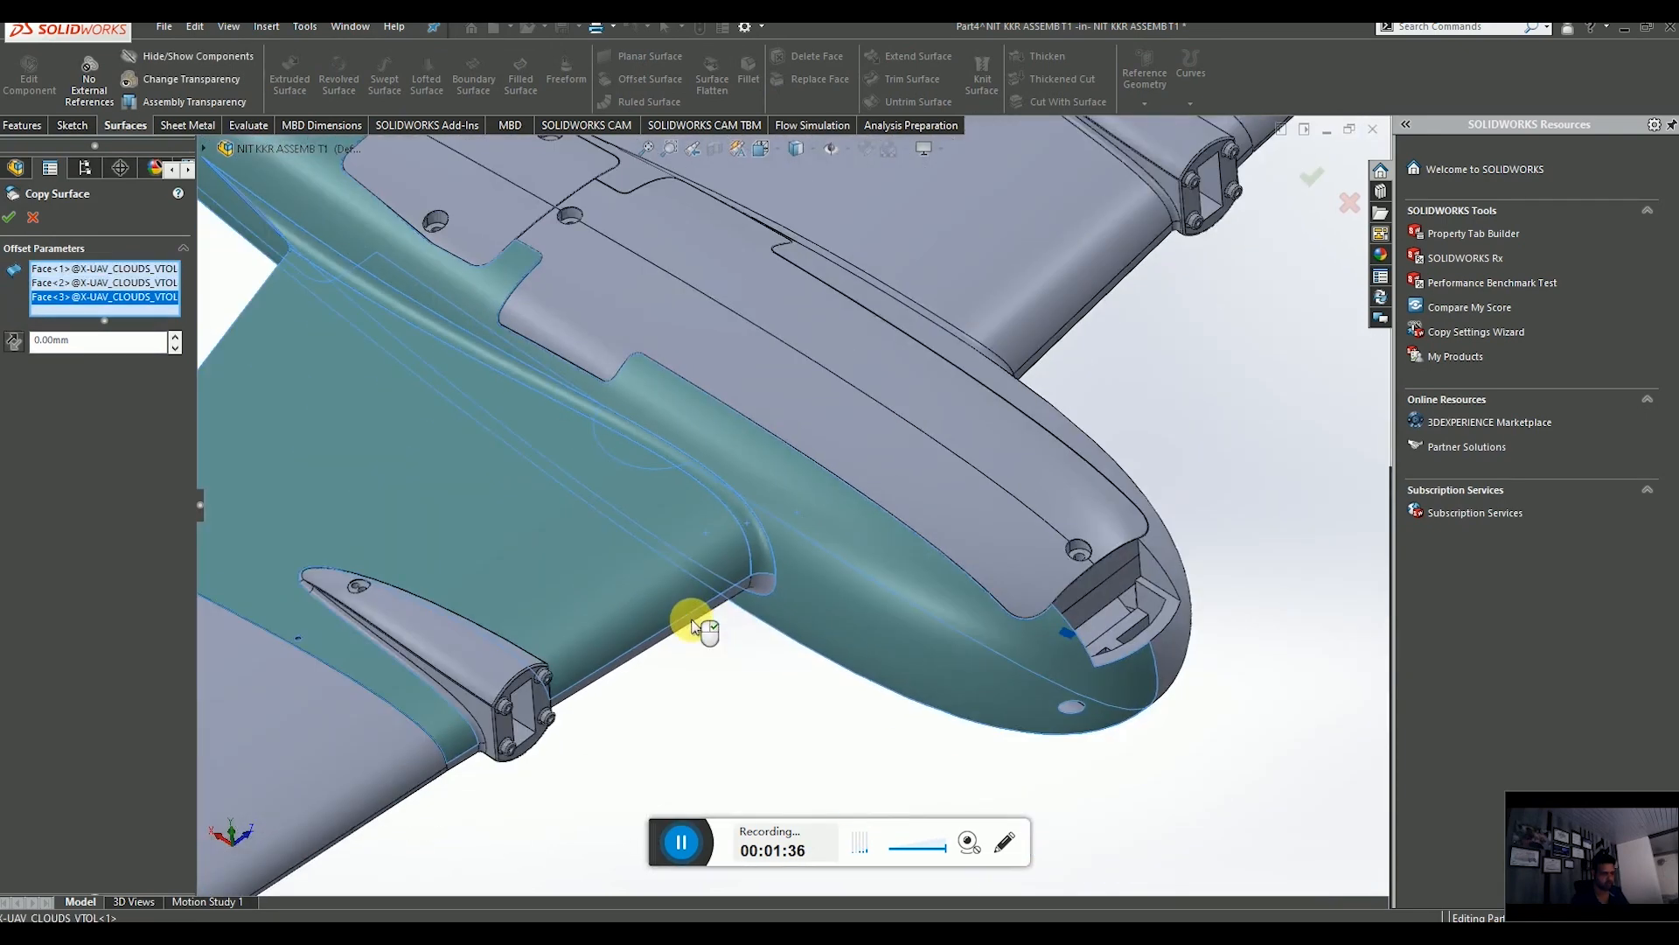
pyautogui.scroll(-5, 711, 604)
pyautogui.scroll(3, 729, 592)
pyautogui.click(847, 549)
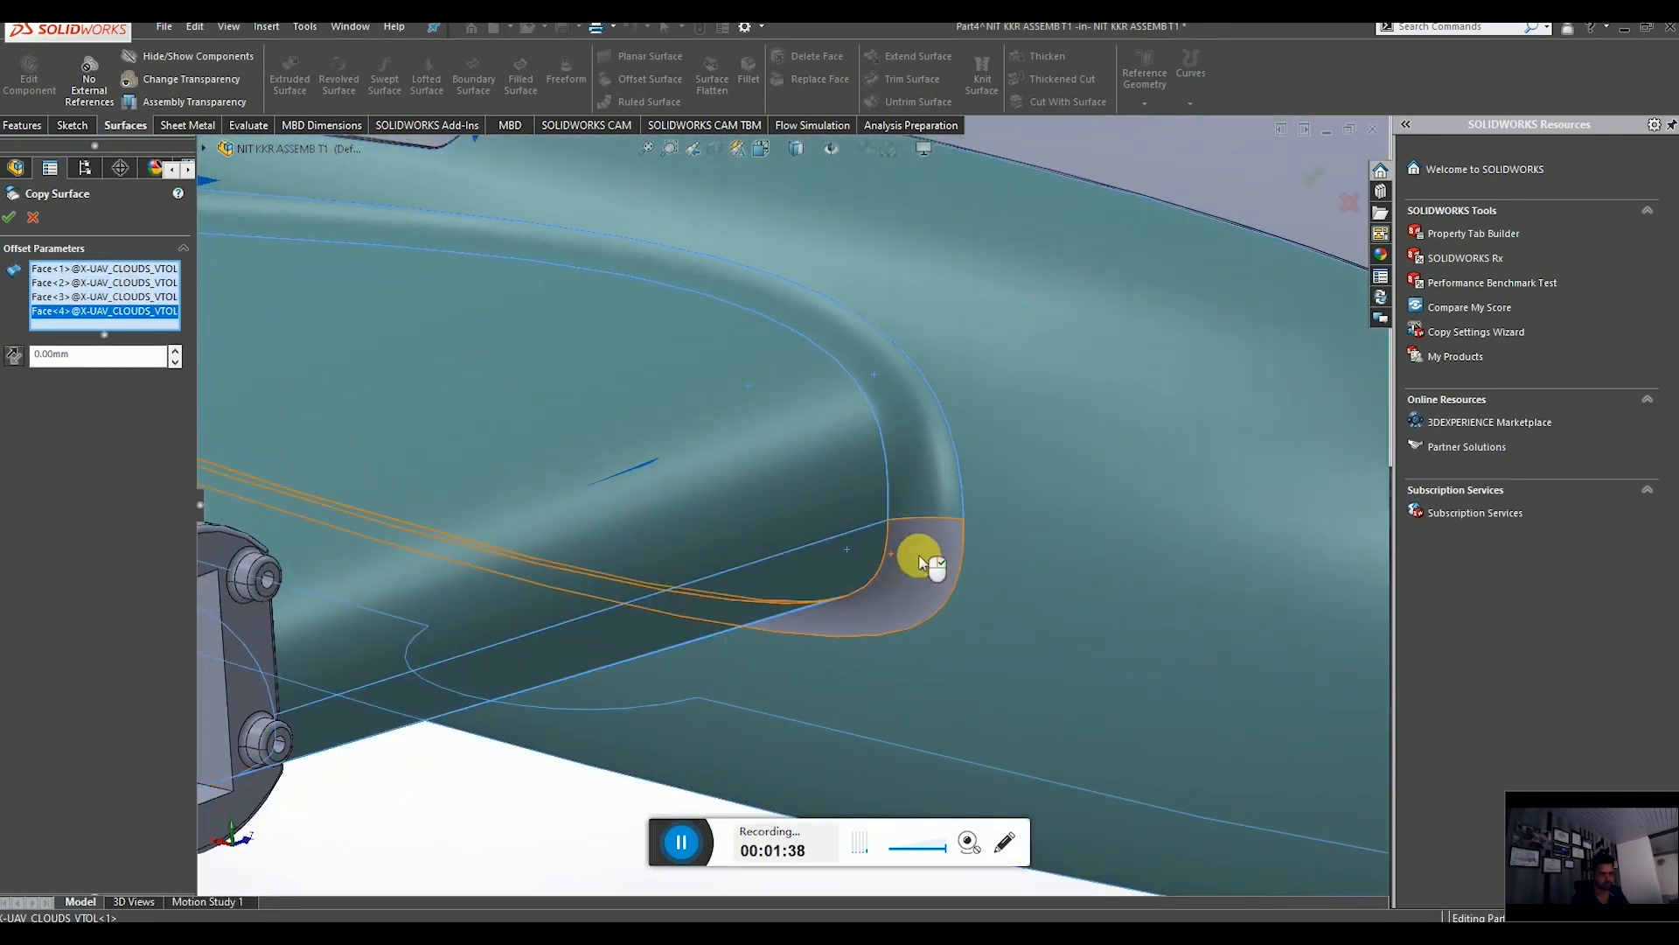
# Add the fuselage faces around the nose and wing root fillets to the copy selection.
pyautogui.click(922, 560)
pyautogui.scroll(3, 944, 604)
pyautogui.scroll(2, 942, 602)
pyautogui.moveTo(992, 573); pyautogui.dragTo(925, 577, button='middle')
pyautogui.scroll(-5, 1053, 563)
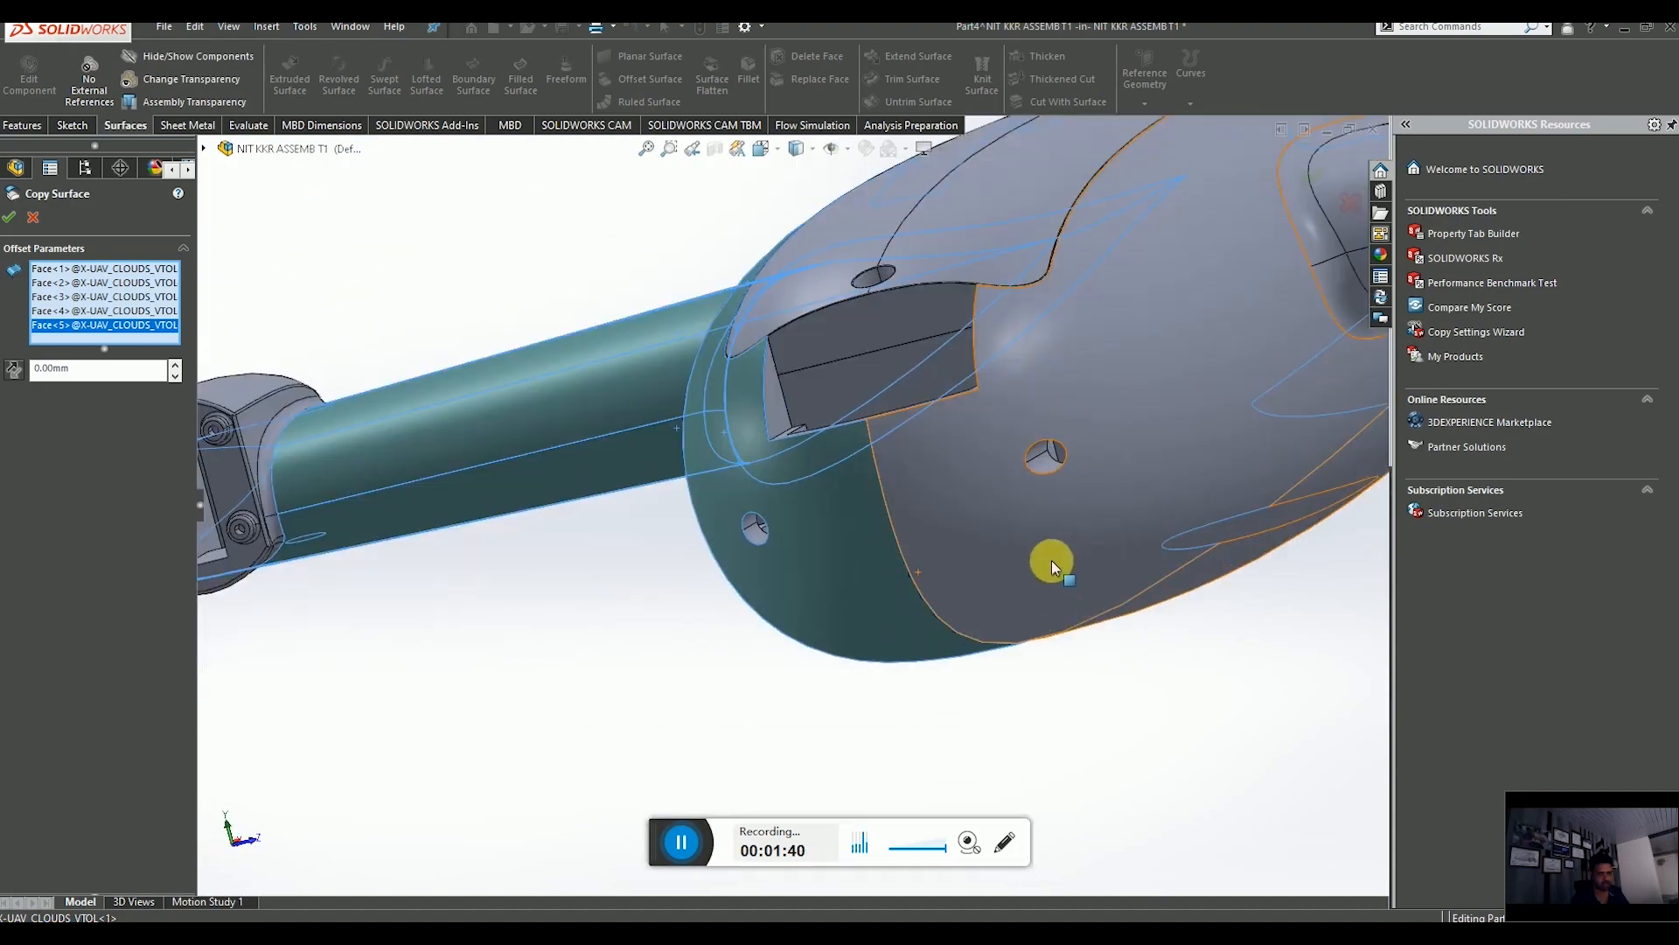
pyautogui.click(1079, 565)
pyautogui.scroll(-6, 1011, 443)
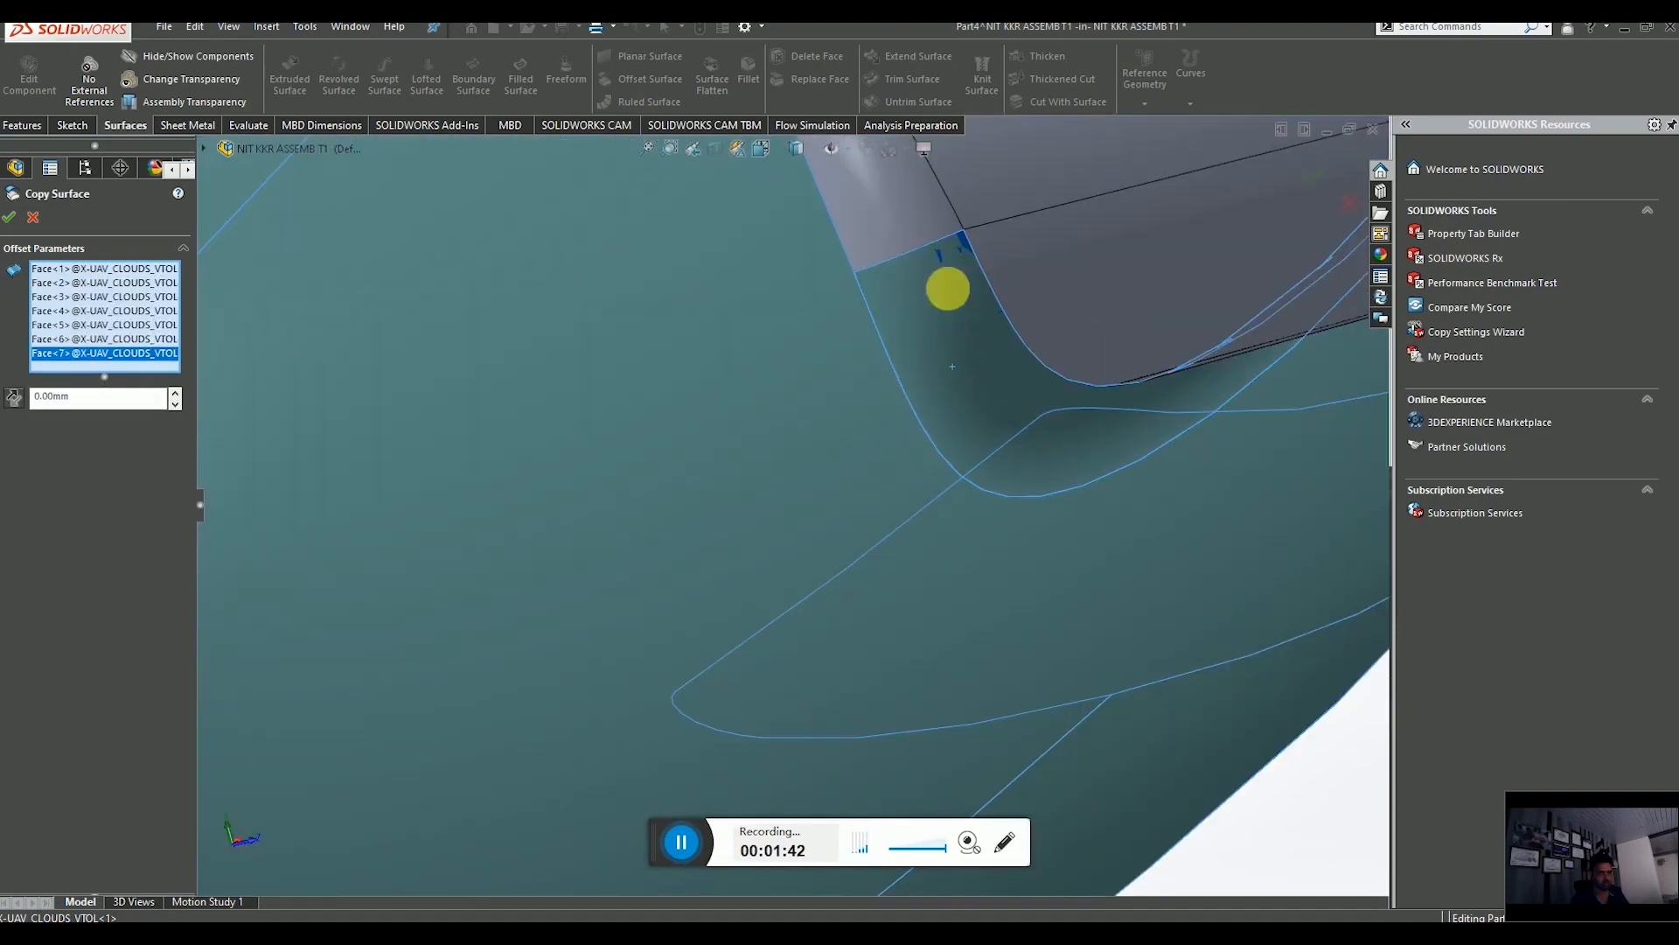
pyautogui.scroll(6, 892, 223)
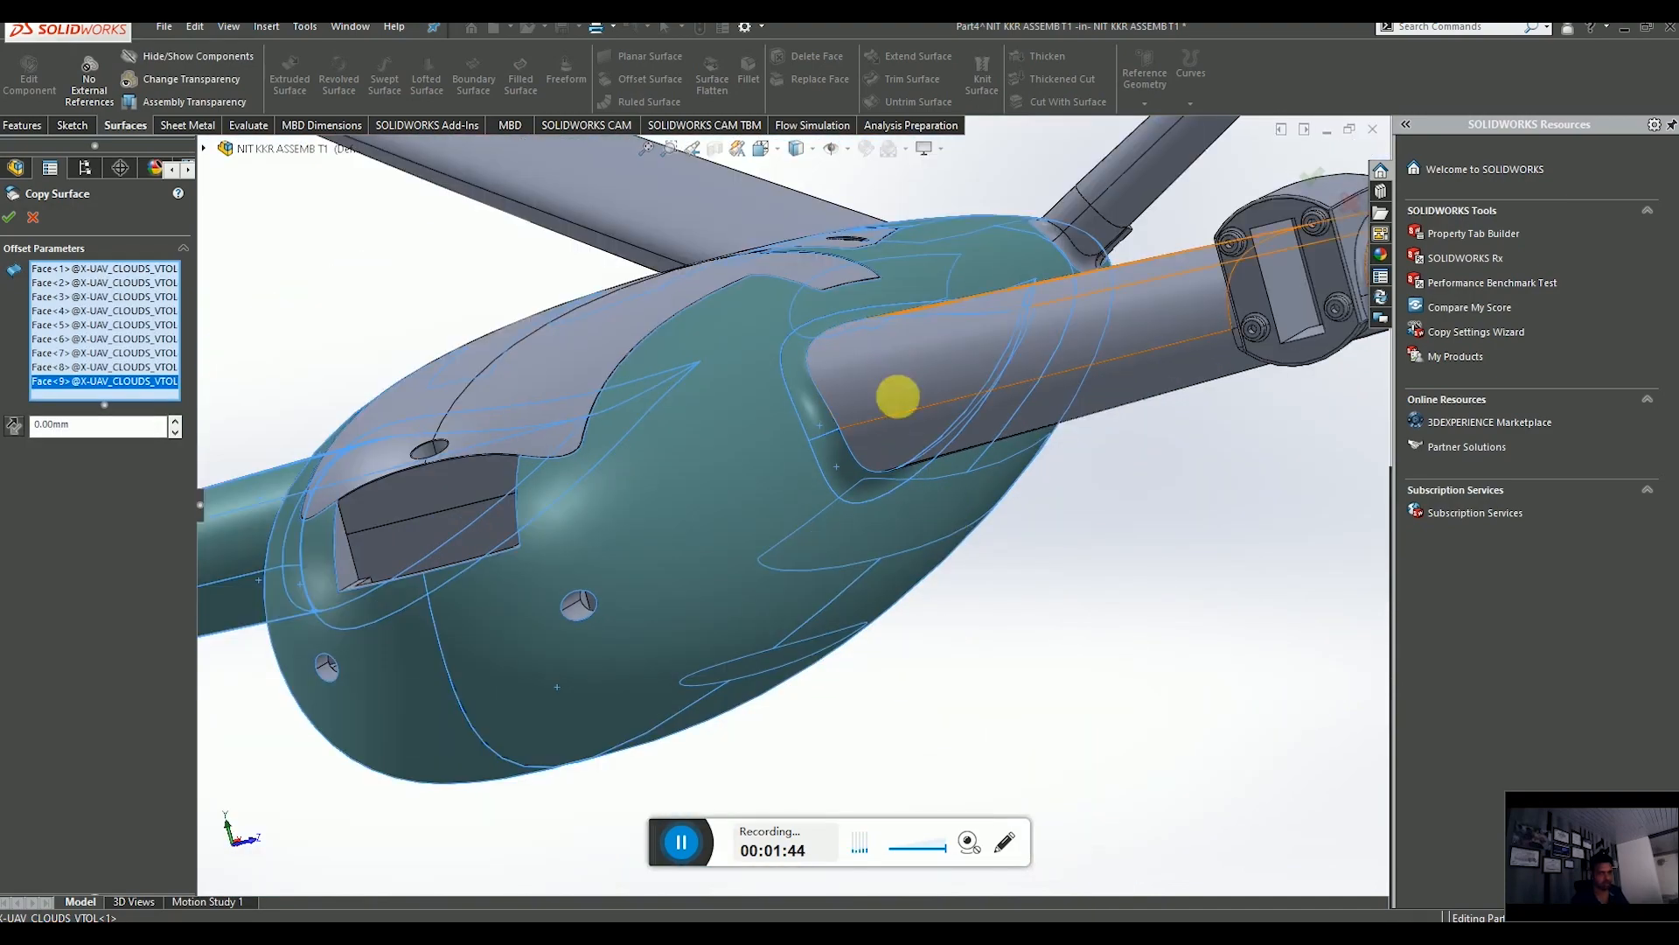
pyautogui.click(901, 428)
pyautogui.scroll(5, 968, 469)
pyautogui.moveTo(968, 468); pyautogui.dragTo(967, 543, button='middle')
pyautogui.scroll(-5, 915, 551)
pyautogui.click(768, 496)
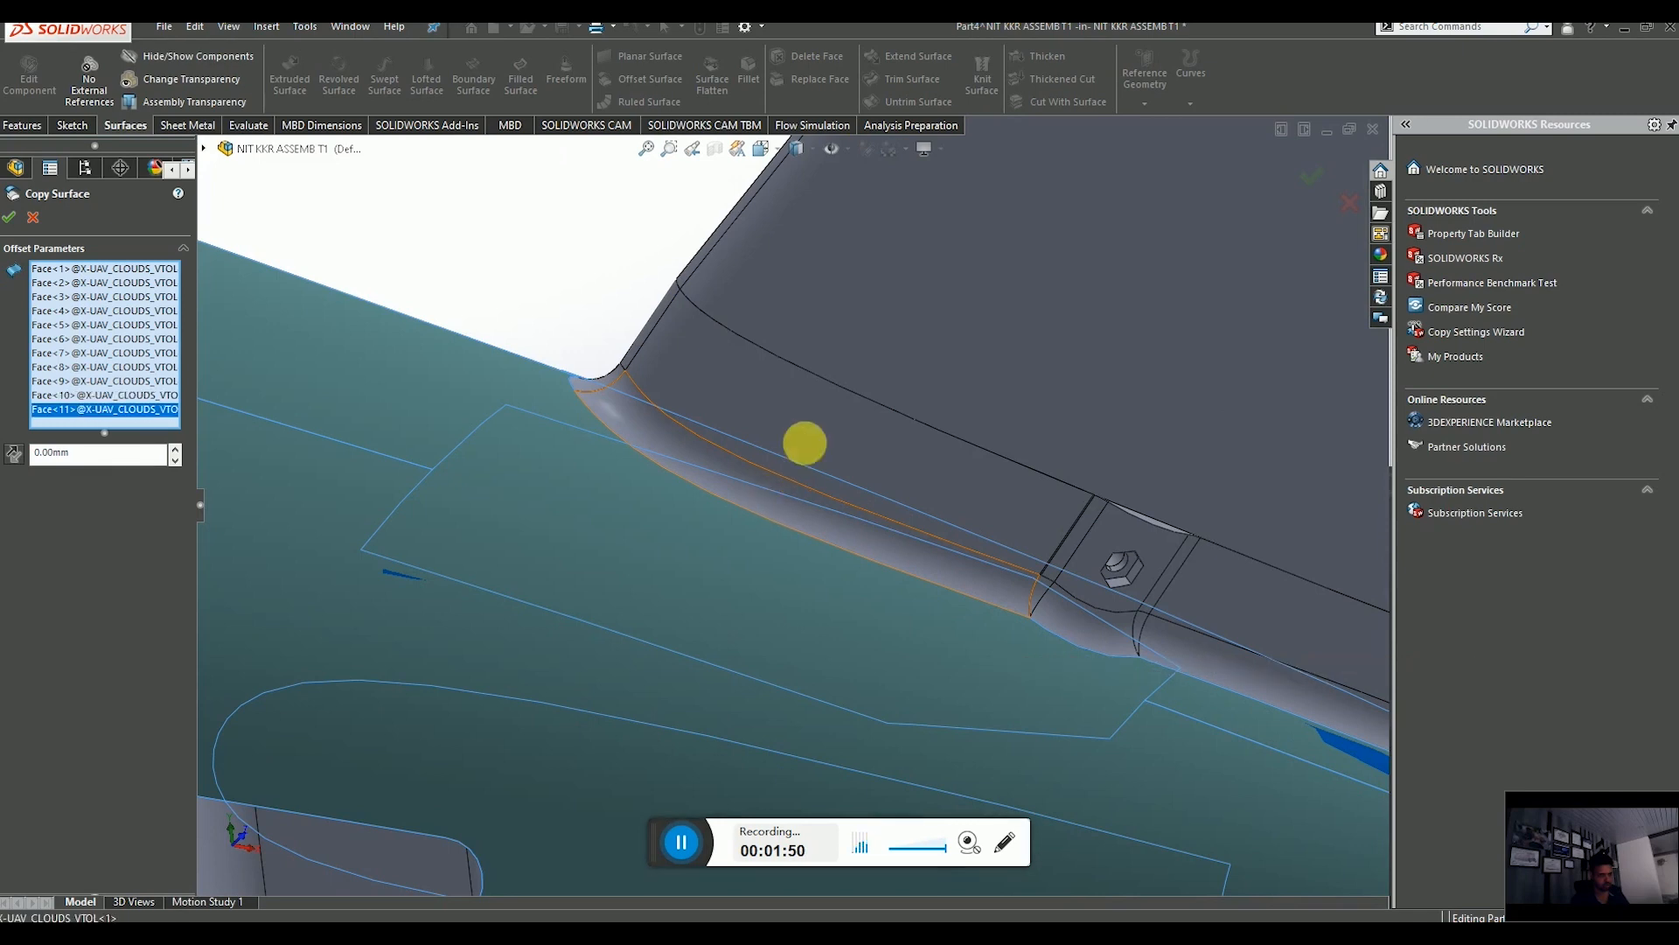
pyautogui.click(1067, 554)
pyautogui.scroll(-5, 1006, 560)
pyautogui.scroll(-3, 814, 586)
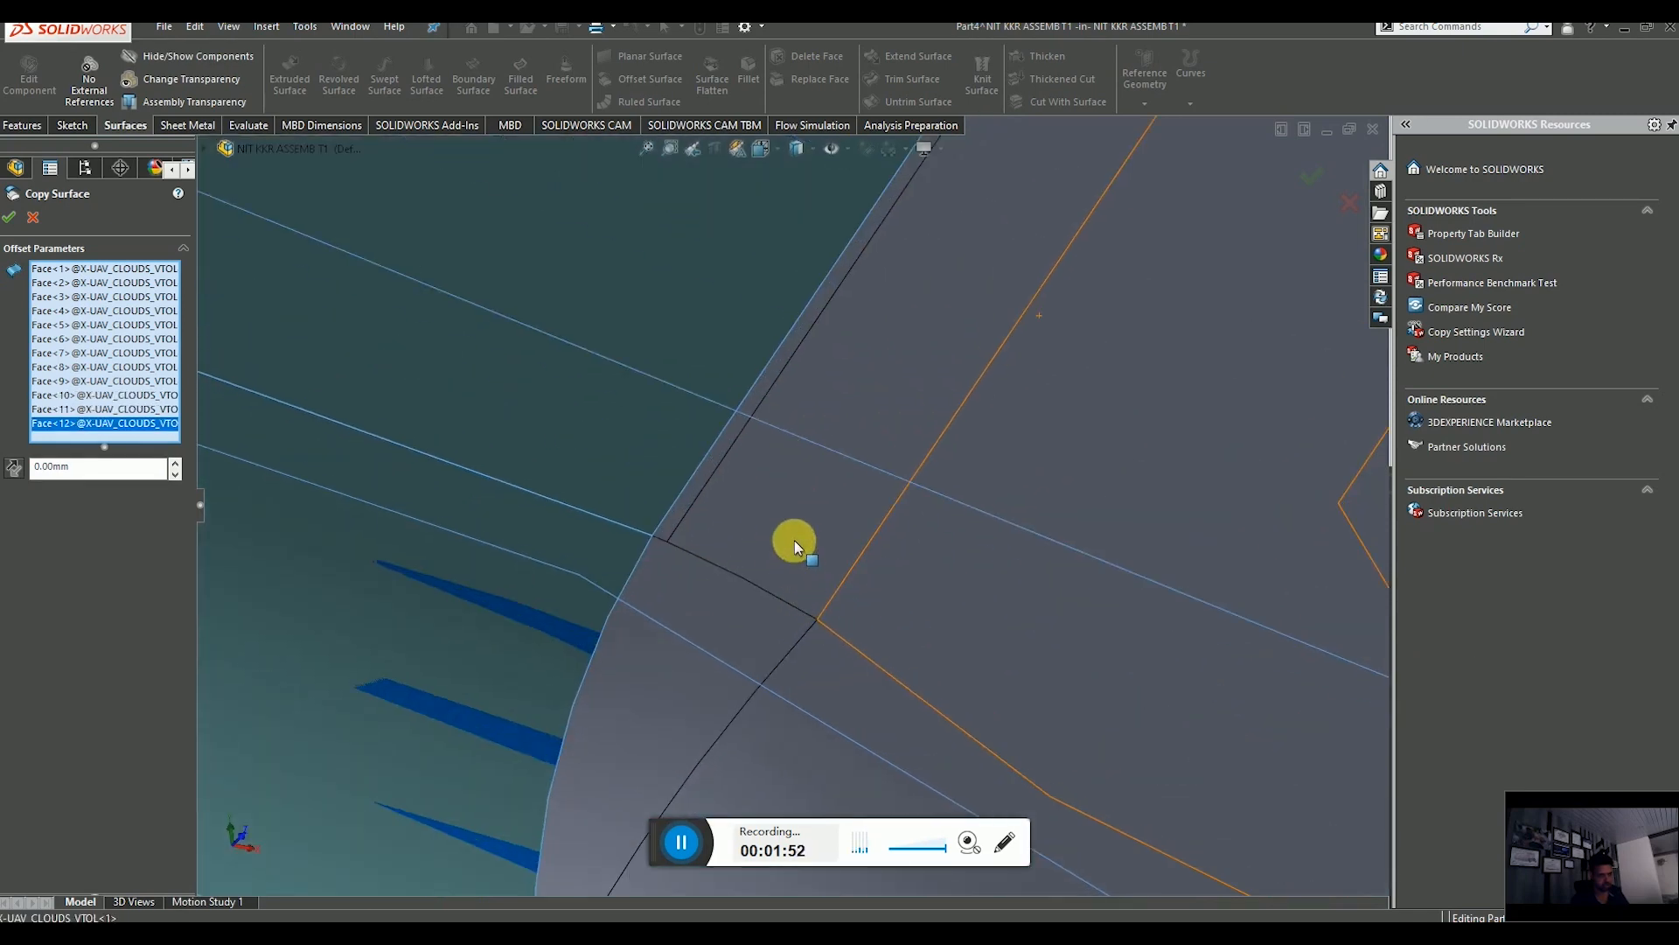
# Add the narrow faces and slot edges along the wing junction to the copy selection.
pyautogui.click(691, 514)
pyautogui.click(689, 503)
pyautogui.click(686, 589)
pyautogui.scroll(3, 699, 604)
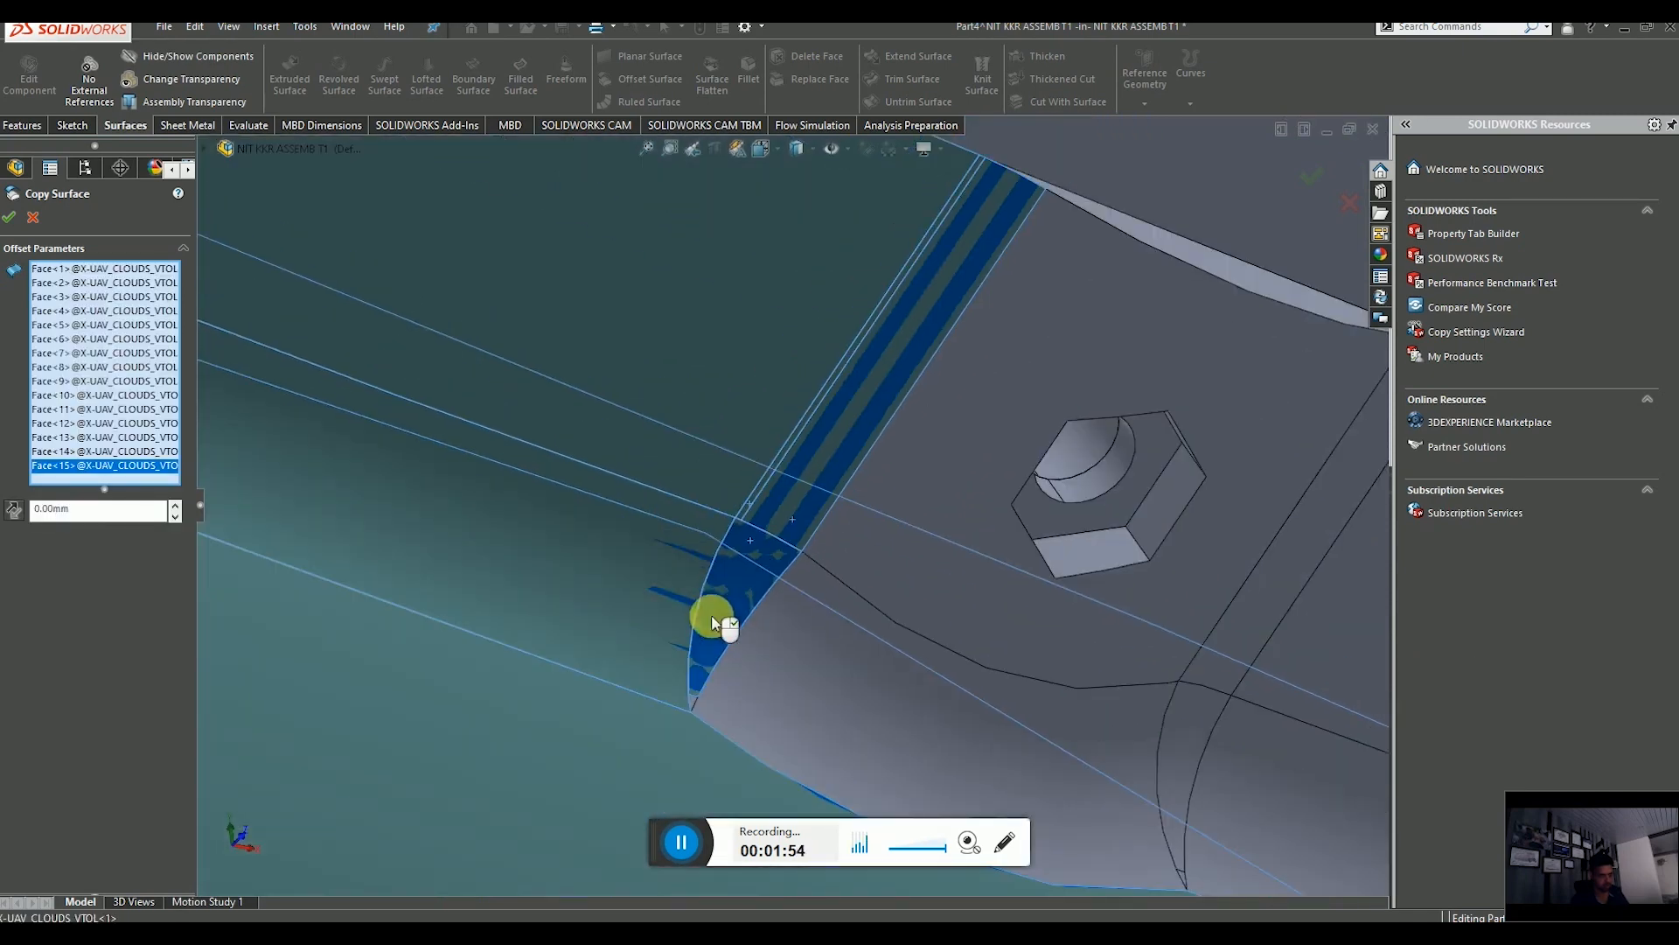
pyautogui.scroll(-5, 691, 664)
pyautogui.click(647, 766)
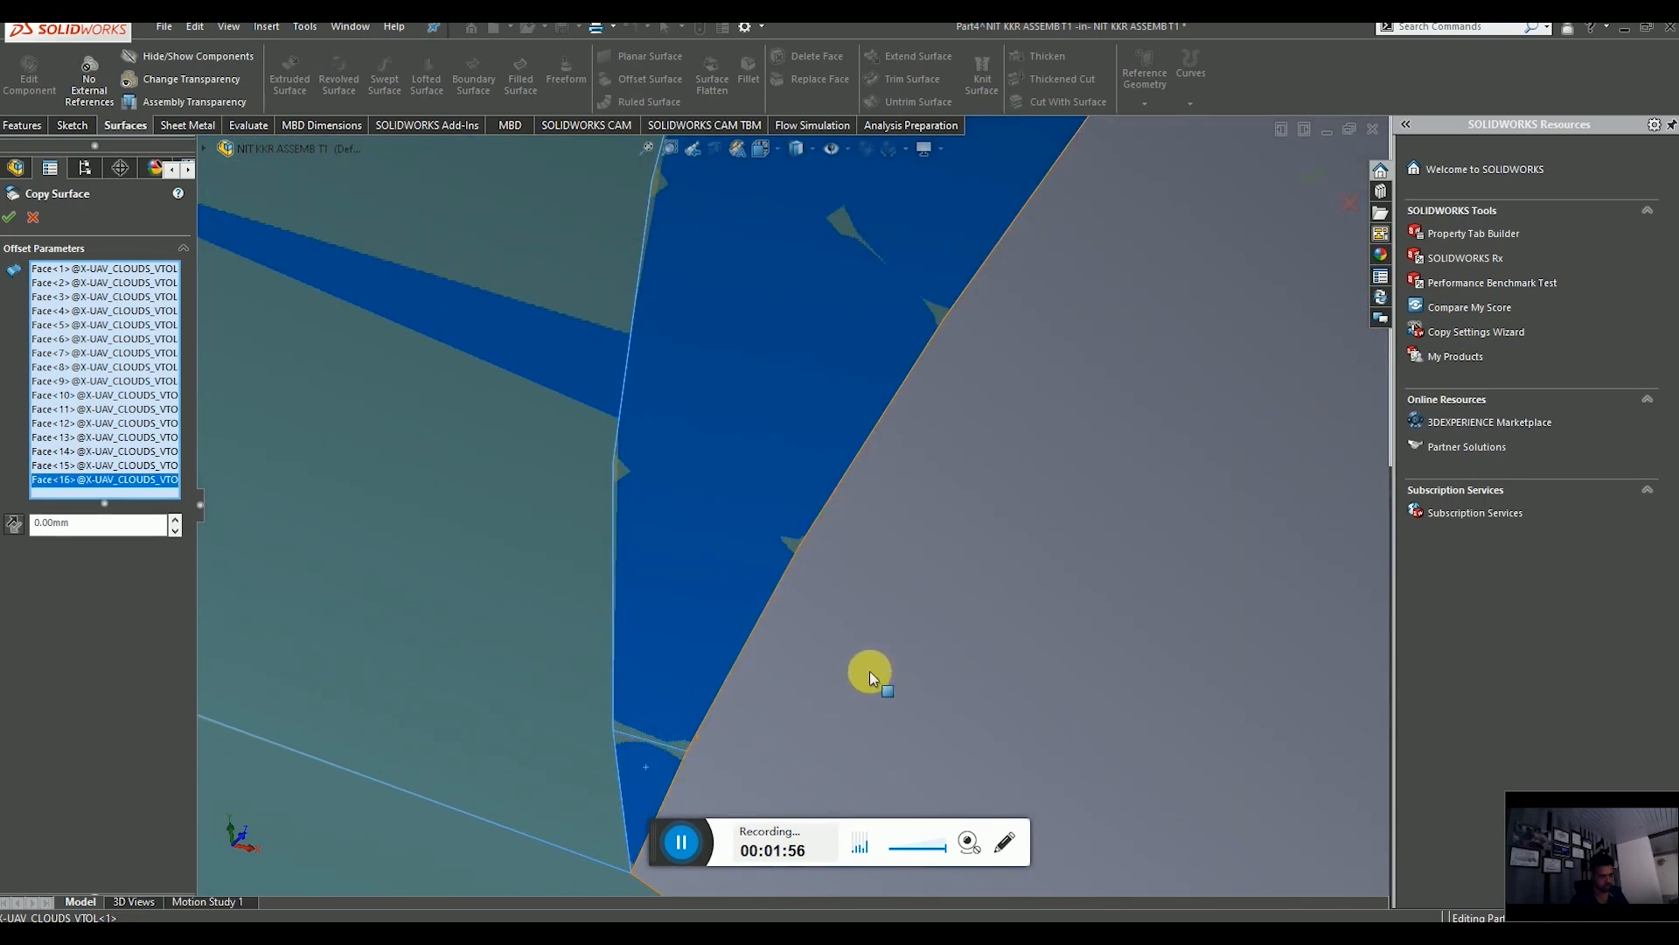
pyautogui.click(870, 670)
pyautogui.scroll(5, 884, 673)
pyautogui.scroll(-4, 910, 514)
pyautogui.click(924, 592)
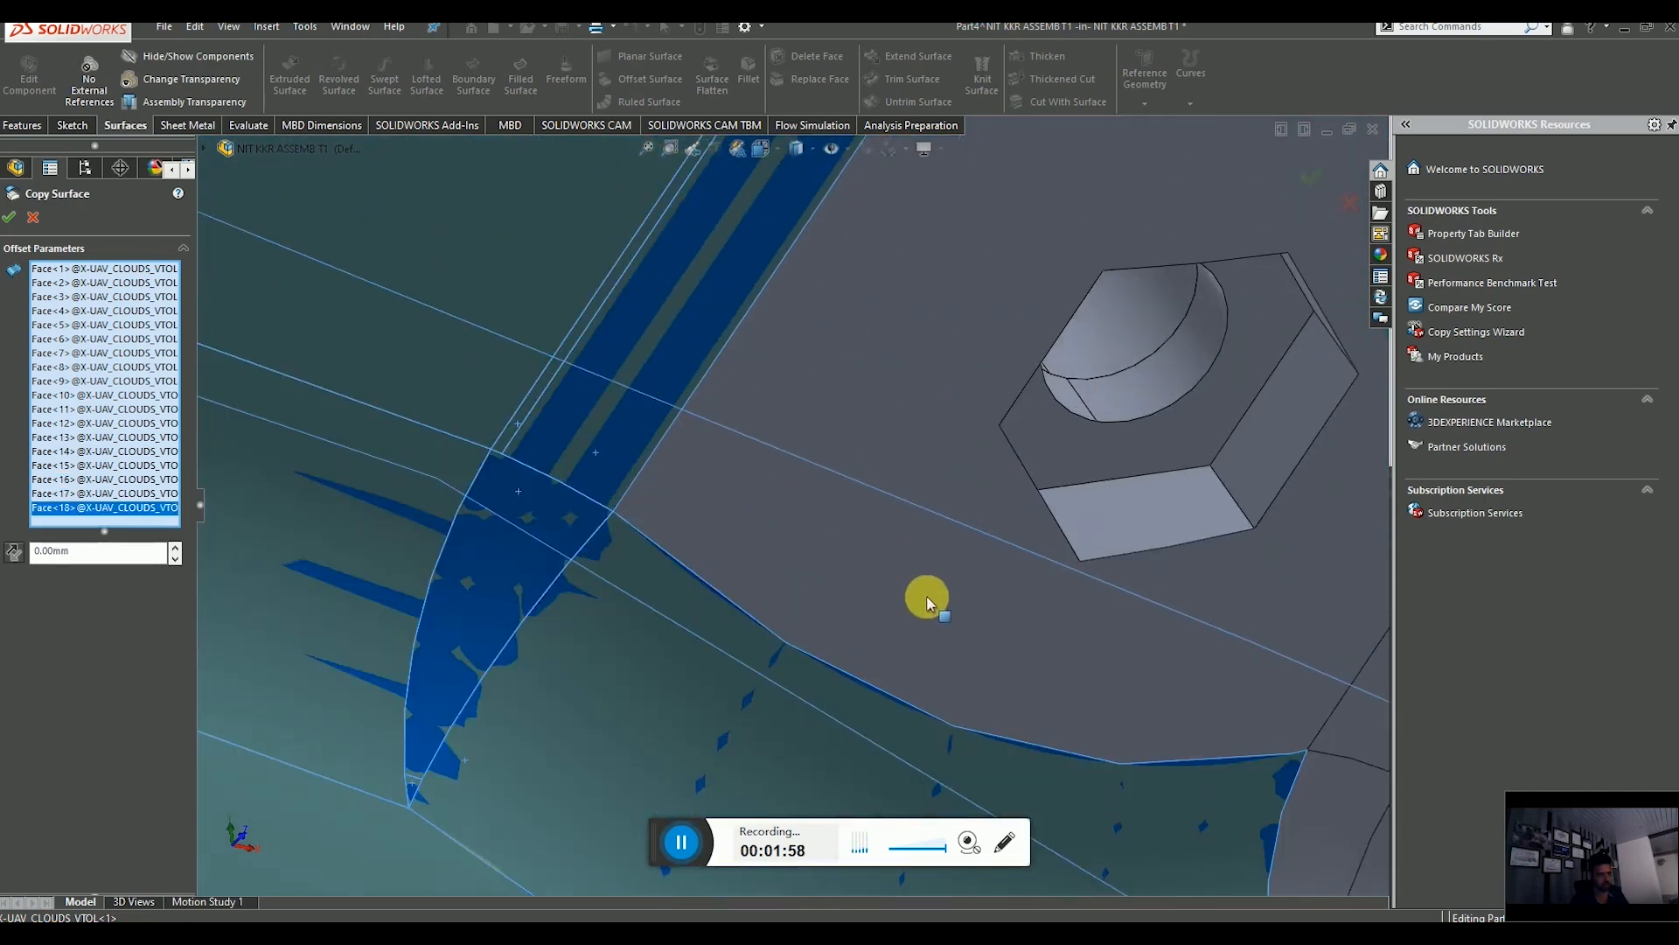
pyautogui.scroll(3, 975, 618)
pyautogui.scroll(-3, 1022, 597)
pyautogui.click(1085, 617)
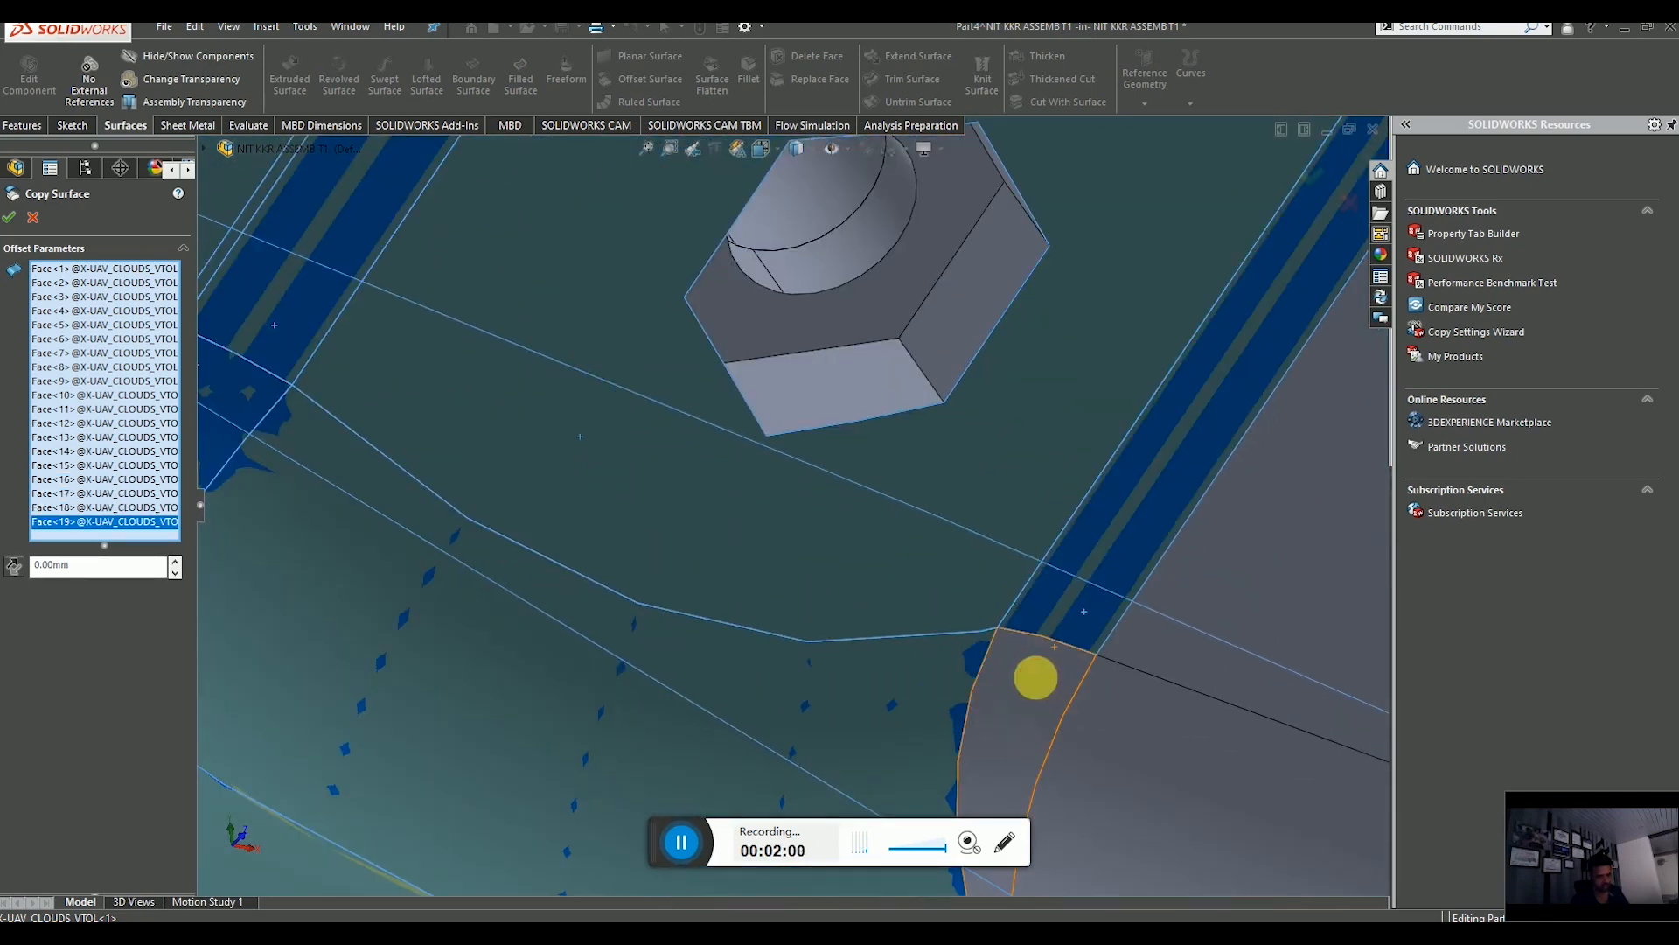
pyautogui.click(1035, 679)
pyautogui.click(1151, 731)
# Add the faces inside the wing slot fairings and along the wing root to the copy selection.
pyautogui.scroll(8, 1137, 667)
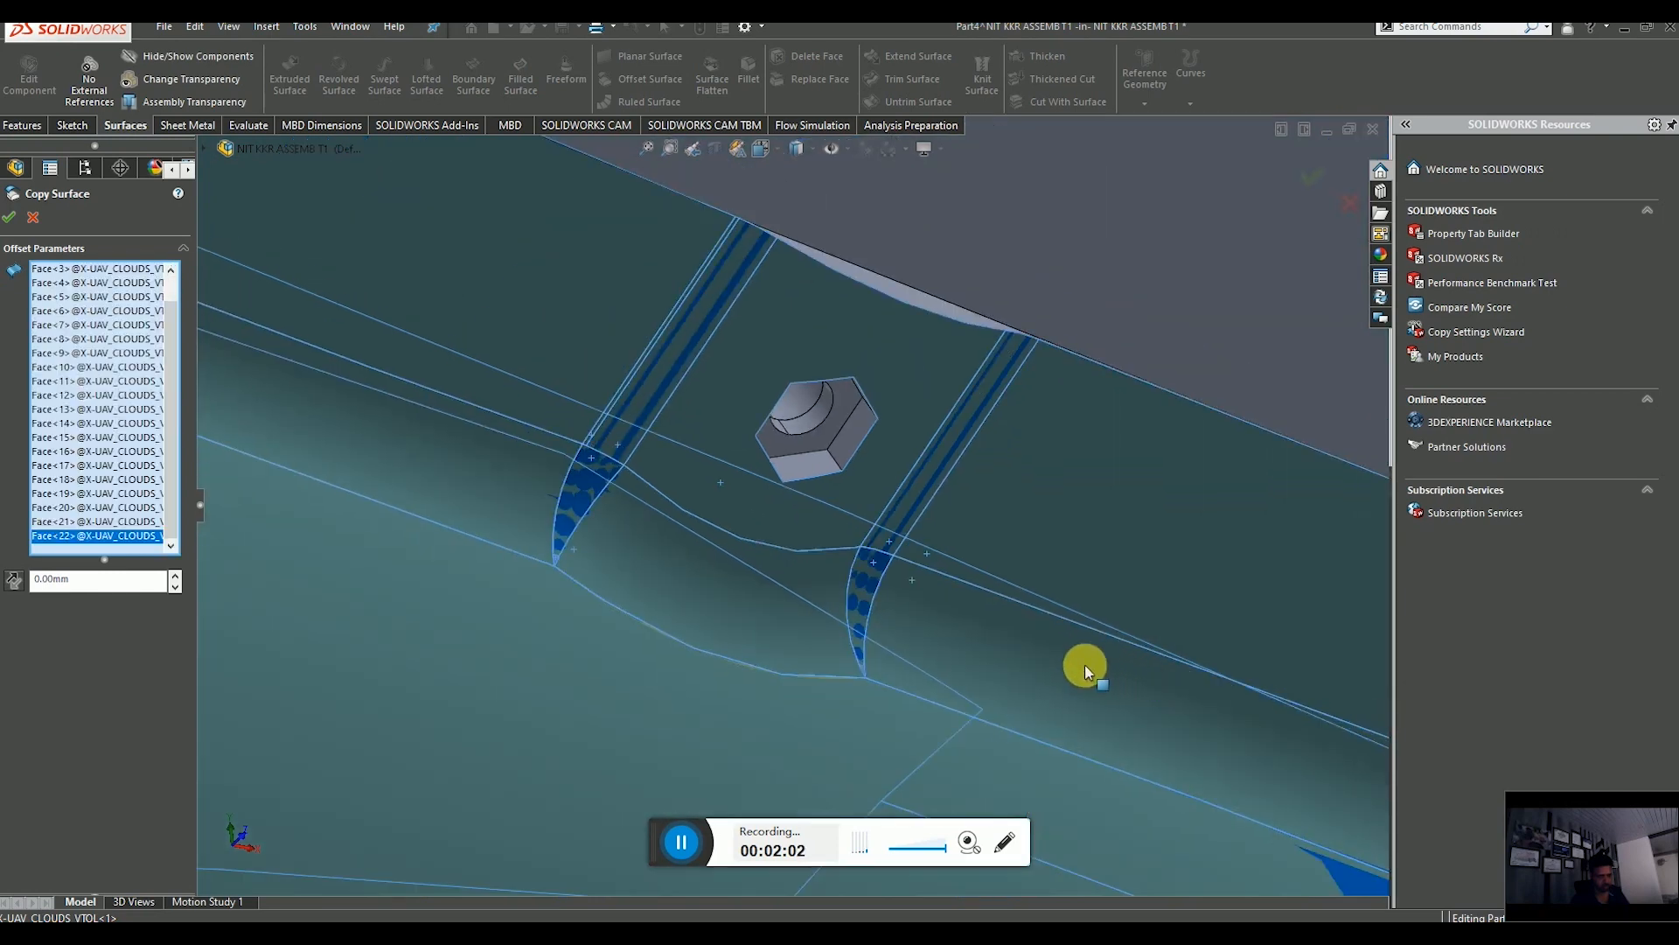
pyautogui.moveTo(1080, 604); pyautogui.dragTo(874, 647, button='middle')
pyautogui.scroll(-5, 1120, 606)
pyautogui.click(906, 503)
pyautogui.click(954, 678)
pyautogui.scroll(5, 971, 671)
pyautogui.scroll(-4, 1032, 455)
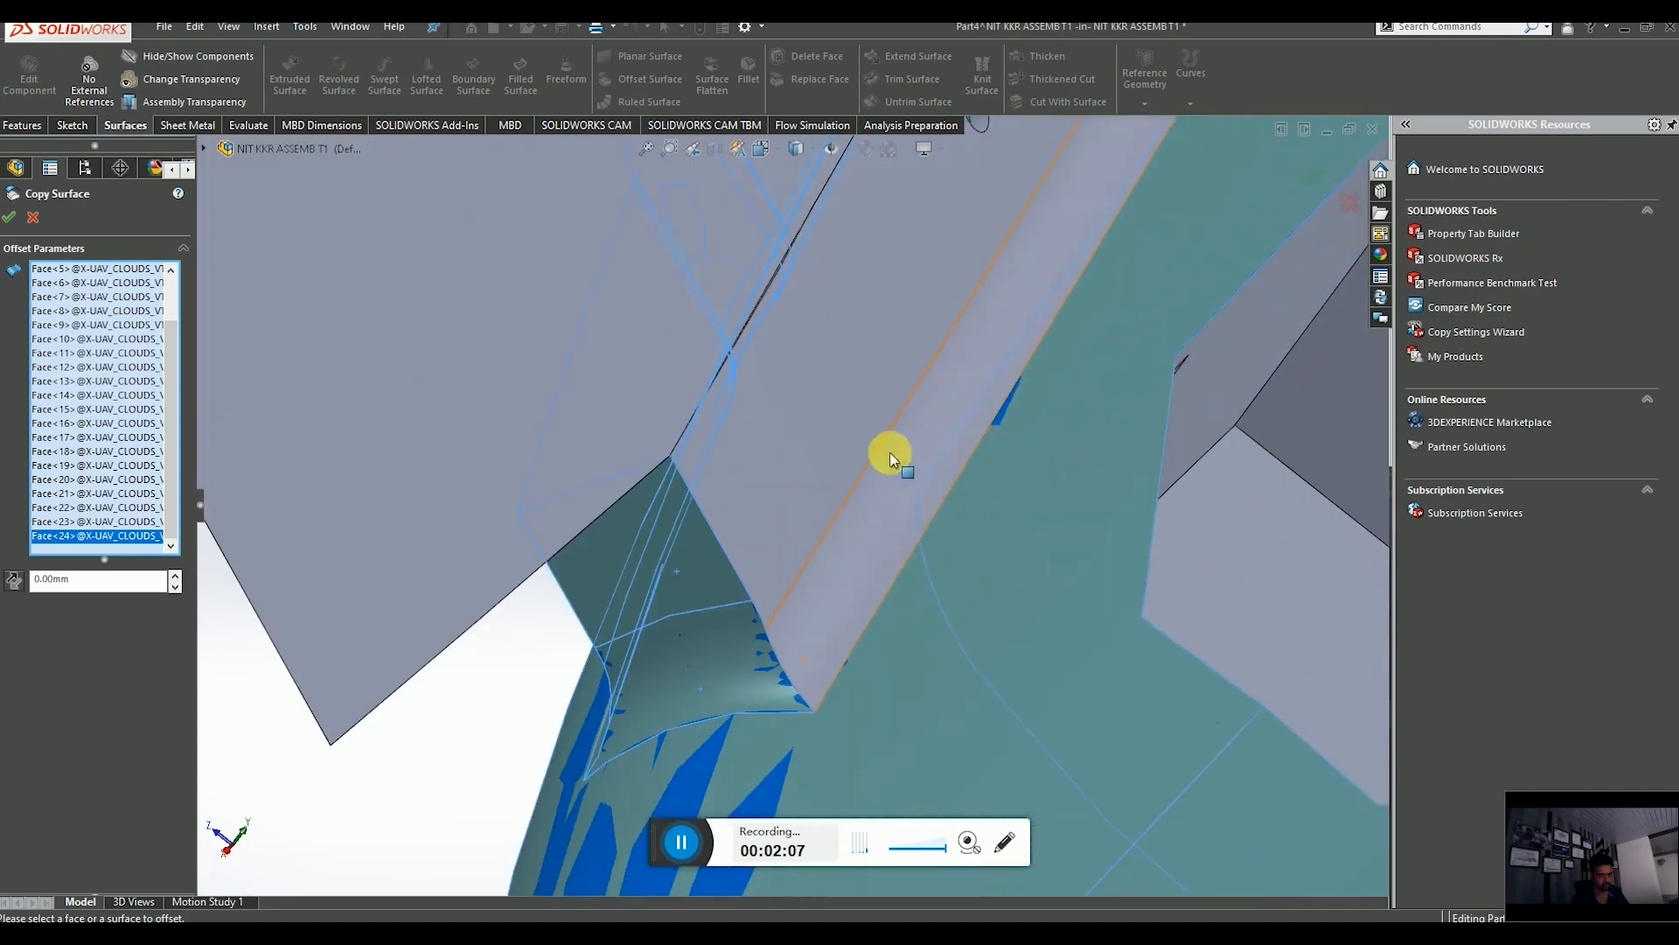
pyautogui.click(840, 449)
pyautogui.click(880, 486)
# Add the fuselage faces beside the wing leading edge and the small fairing patch to the copy selection.
pyautogui.scroll(7, 883, 499)
pyautogui.scroll(5, 919, 577)
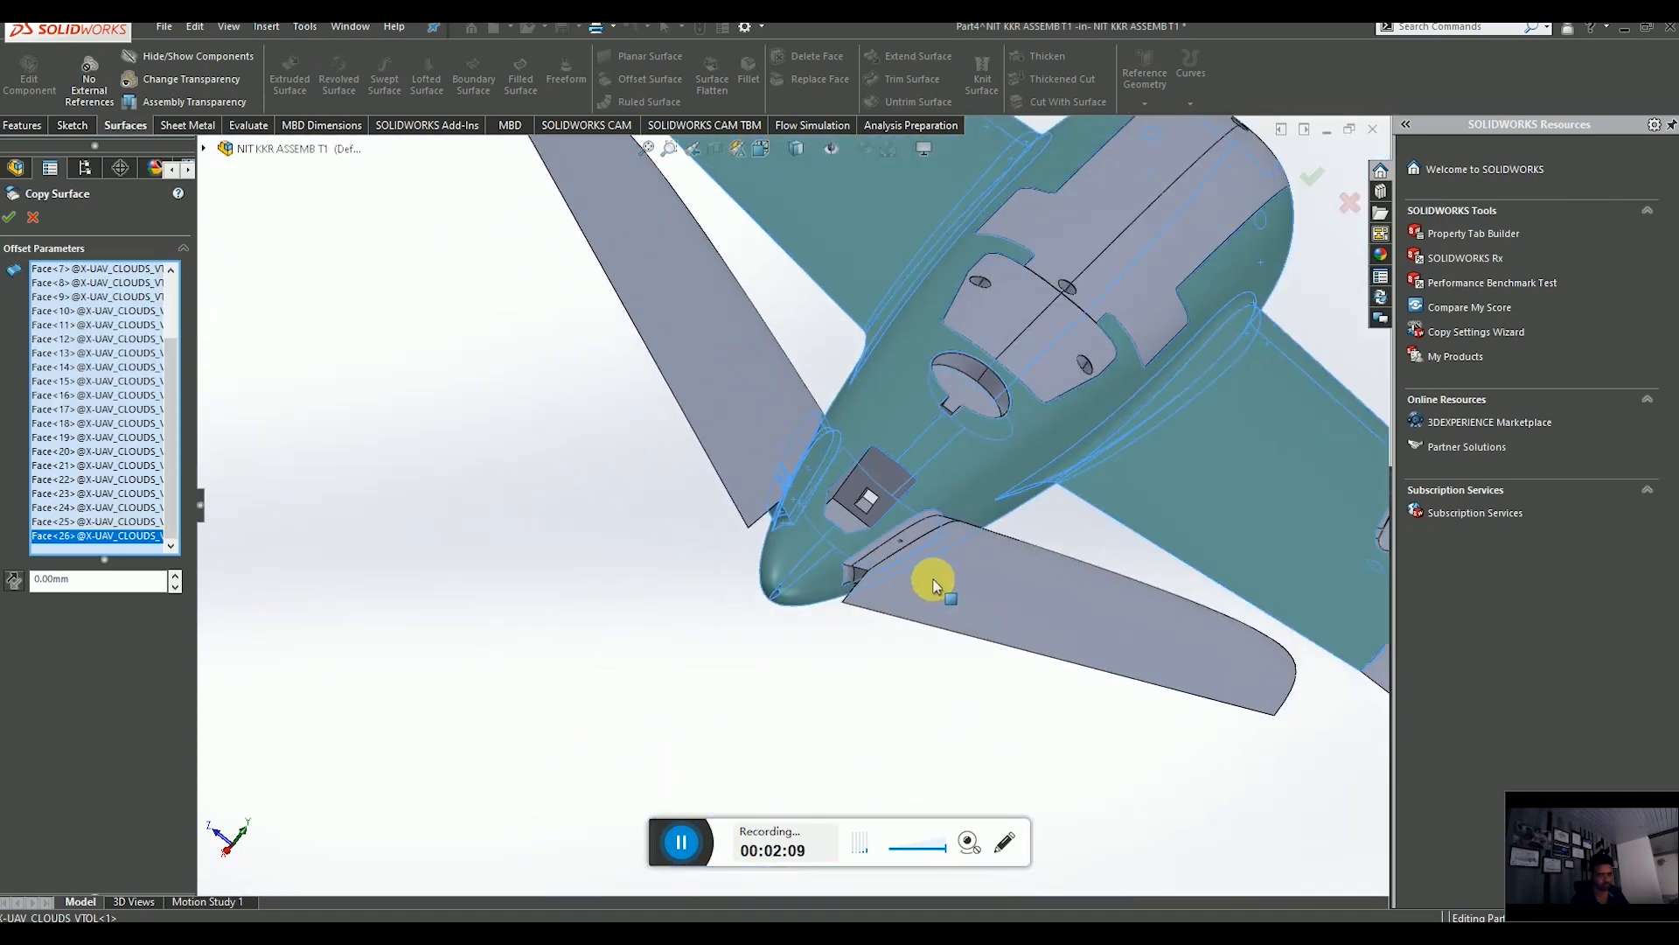
pyautogui.scroll(-5, 939, 581)
pyautogui.scroll(-6, 806, 486)
pyautogui.click(681, 516)
pyautogui.click(537, 533)
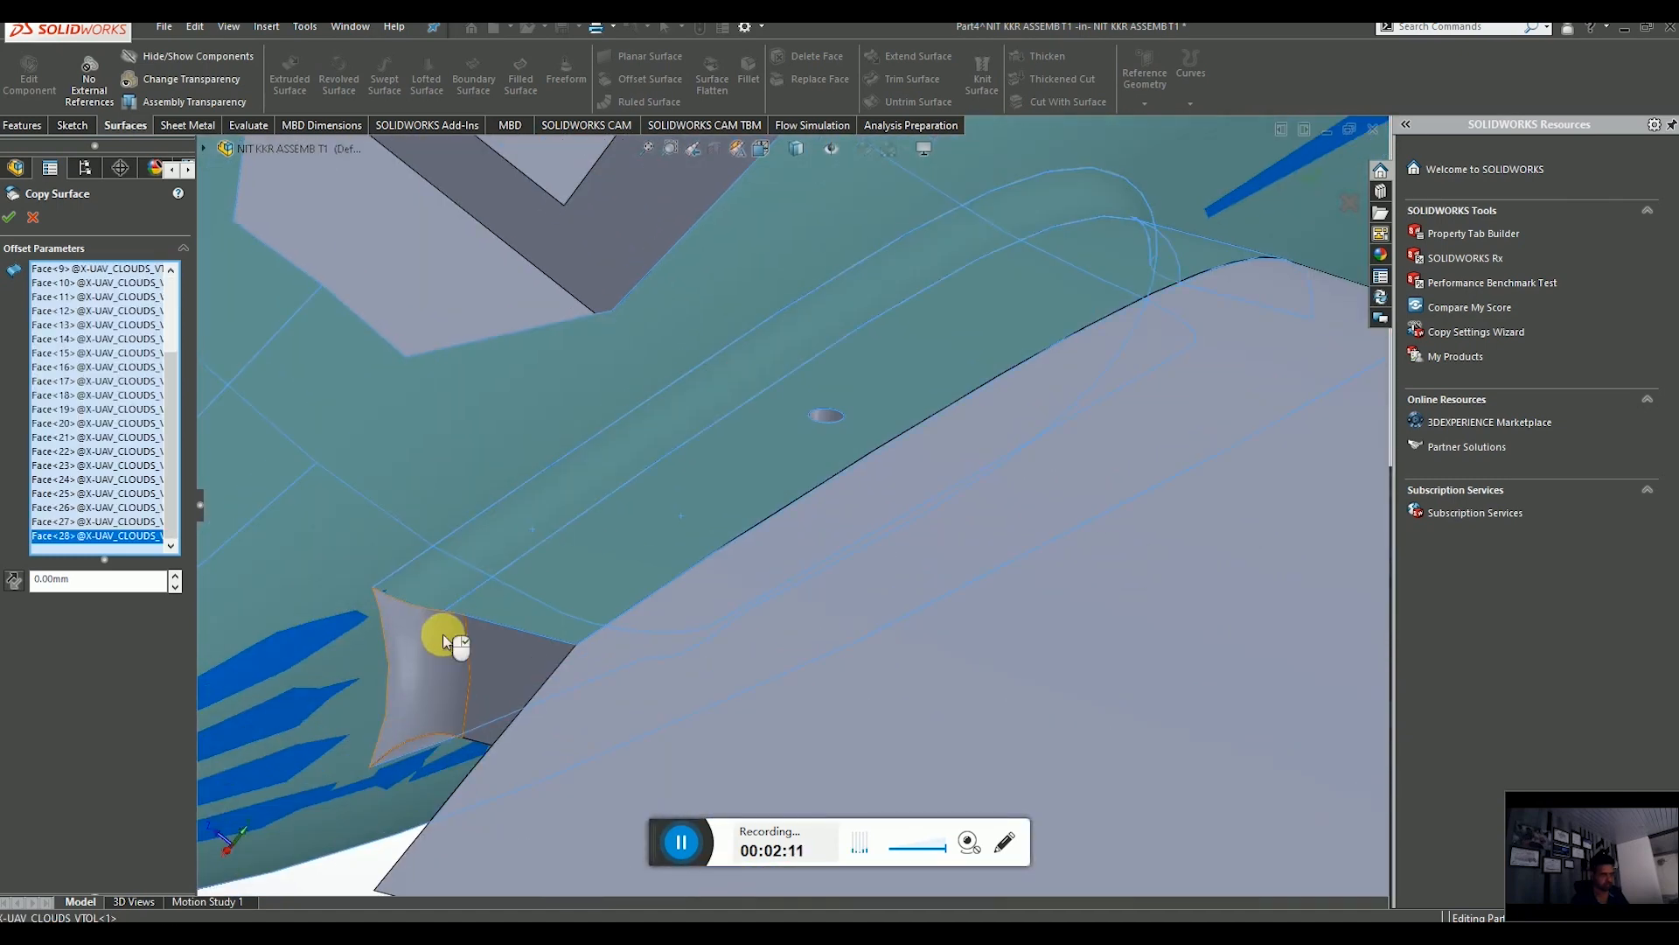
pyautogui.click(443, 637)
pyautogui.click(493, 652)
# Add the faces along the opposite wing junction and its slot fillet to the copy selection.
pyautogui.moveTo(572, 668); pyautogui.dragTo(640, 495, button='middle')
pyautogui.scroll(6, 646, 612)
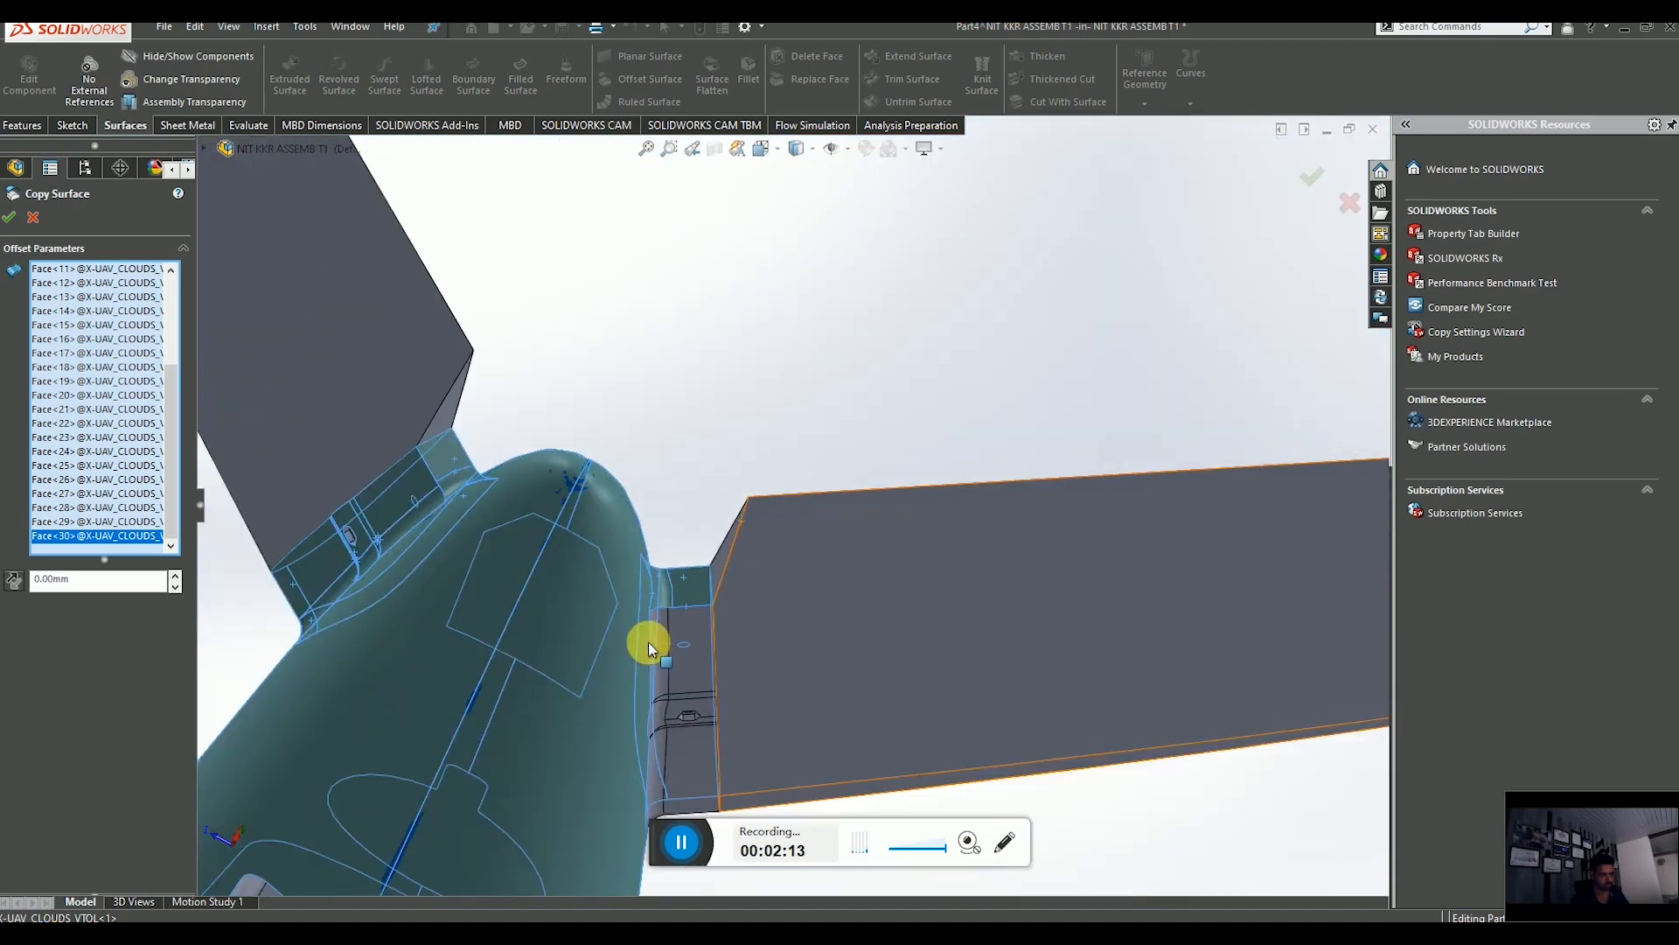
pyautogui.scroll(-6, 649, 642)
pyautogui.scroll(-4, 797, 570)
pyautogui.click(804, 450)
pyautogui.click(666, 484)
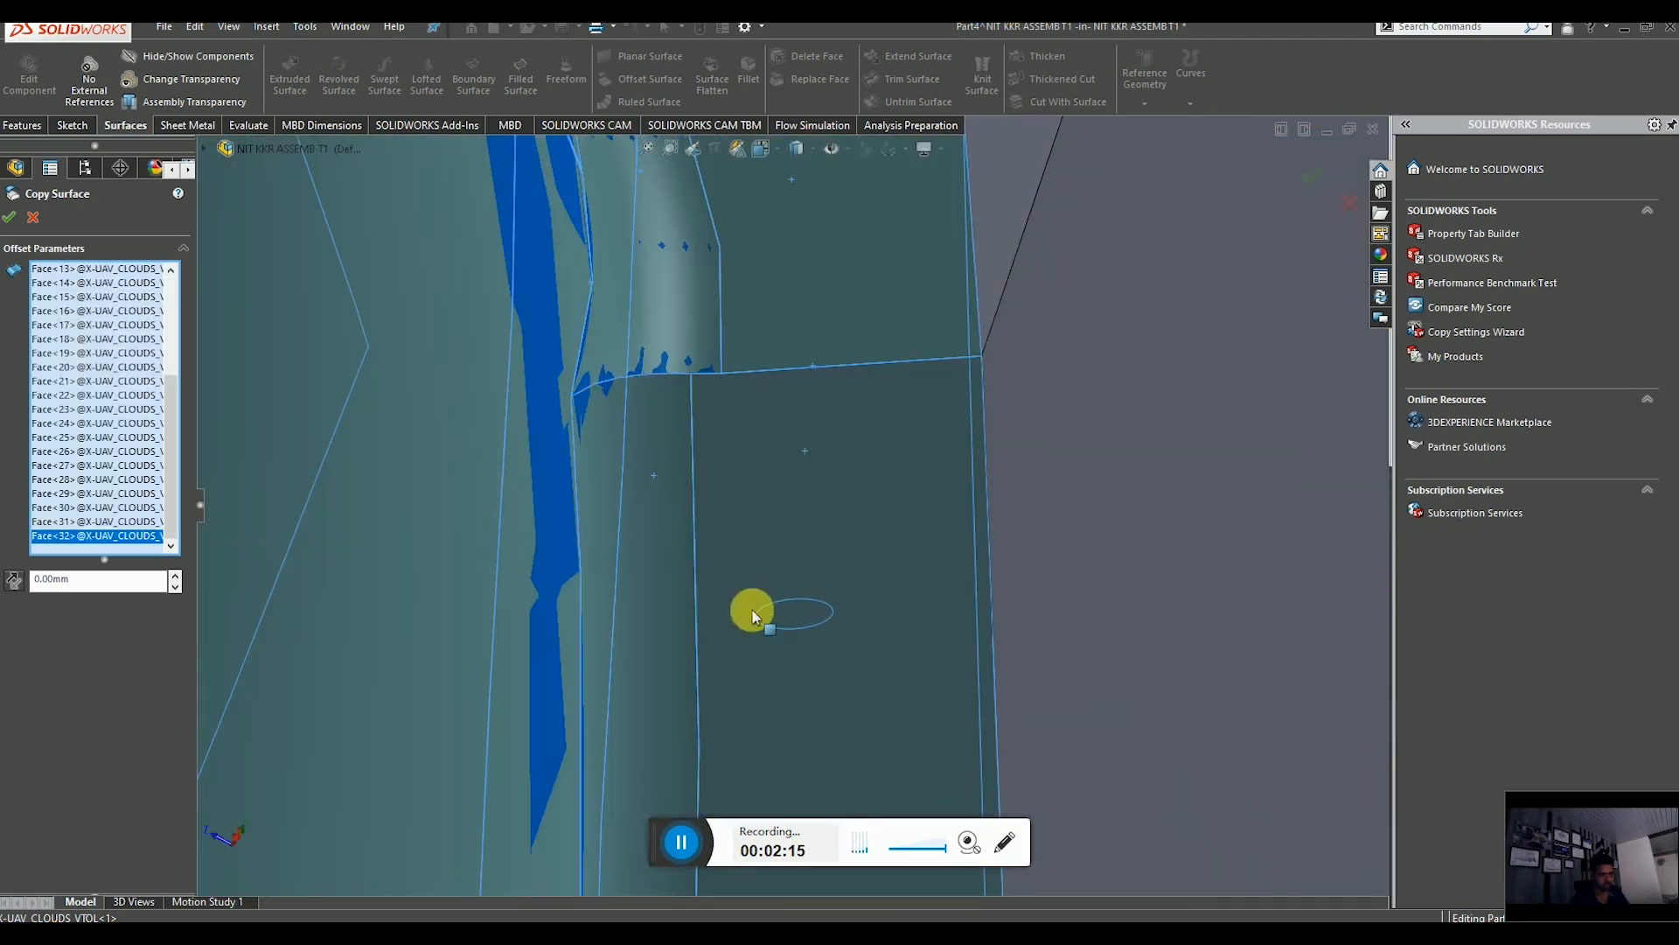
pyautogui.scroll(-5, 749, 607)
pyautogui.click(691, 469)
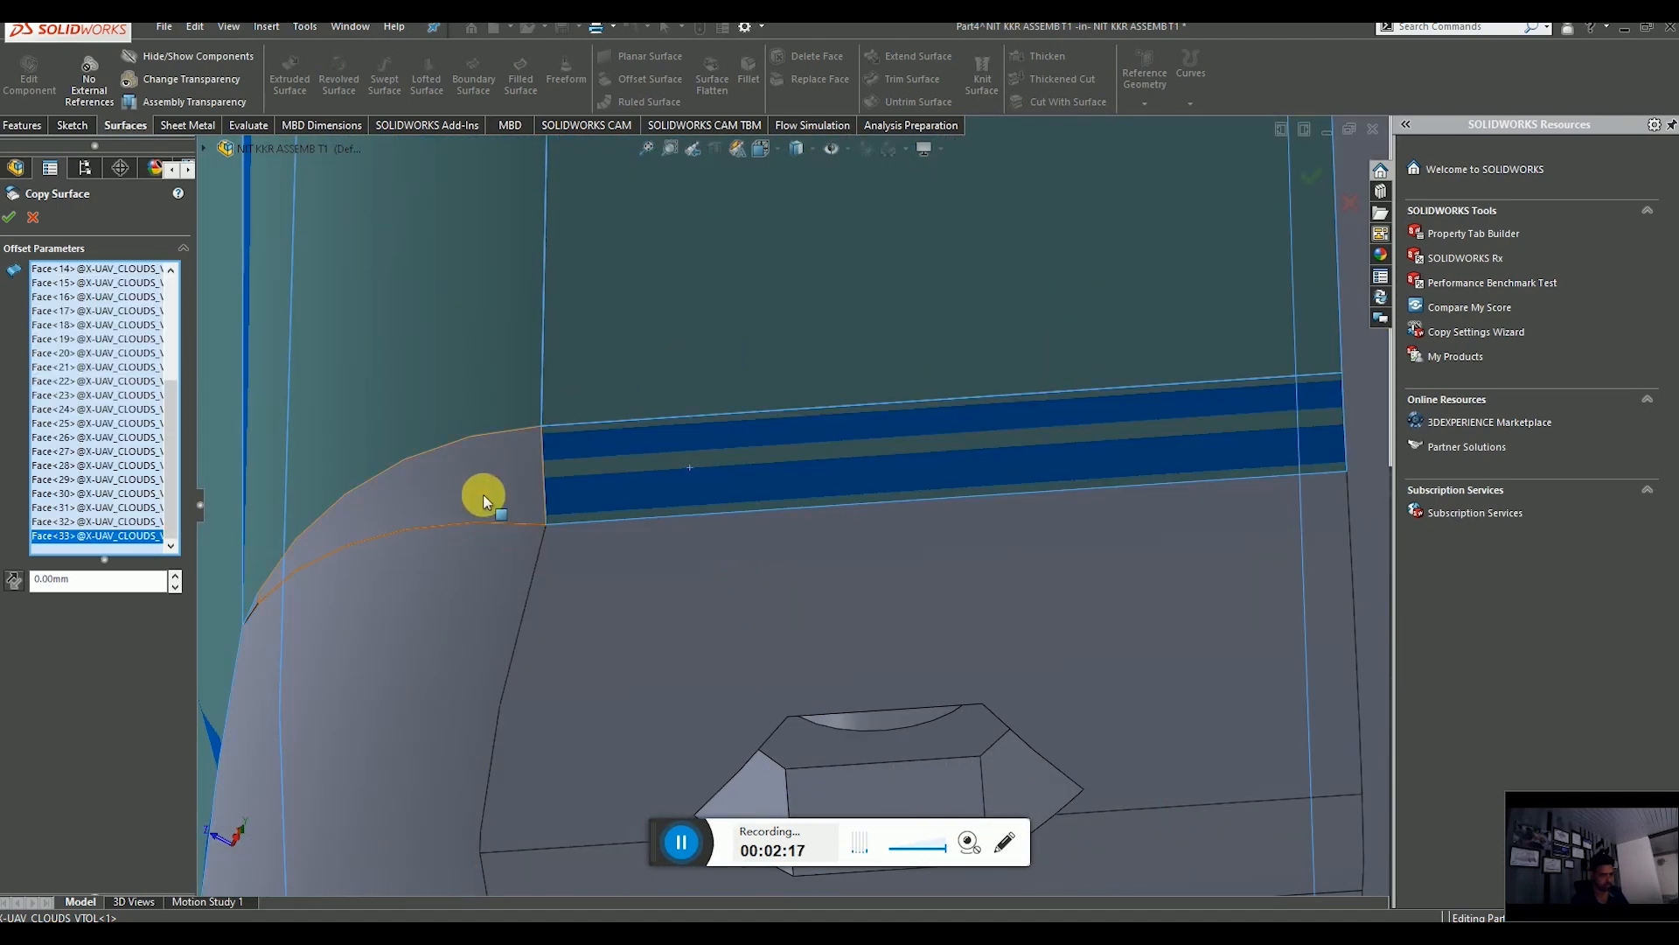
pyautogui.click(482, 494)
pyautogui.click(501, 596)
# Add the last fuselage faces around the hex boss and wing root fillet, then accept the 0.00 mm copy surface.
pyautogui.scroll(4, 628, 629)
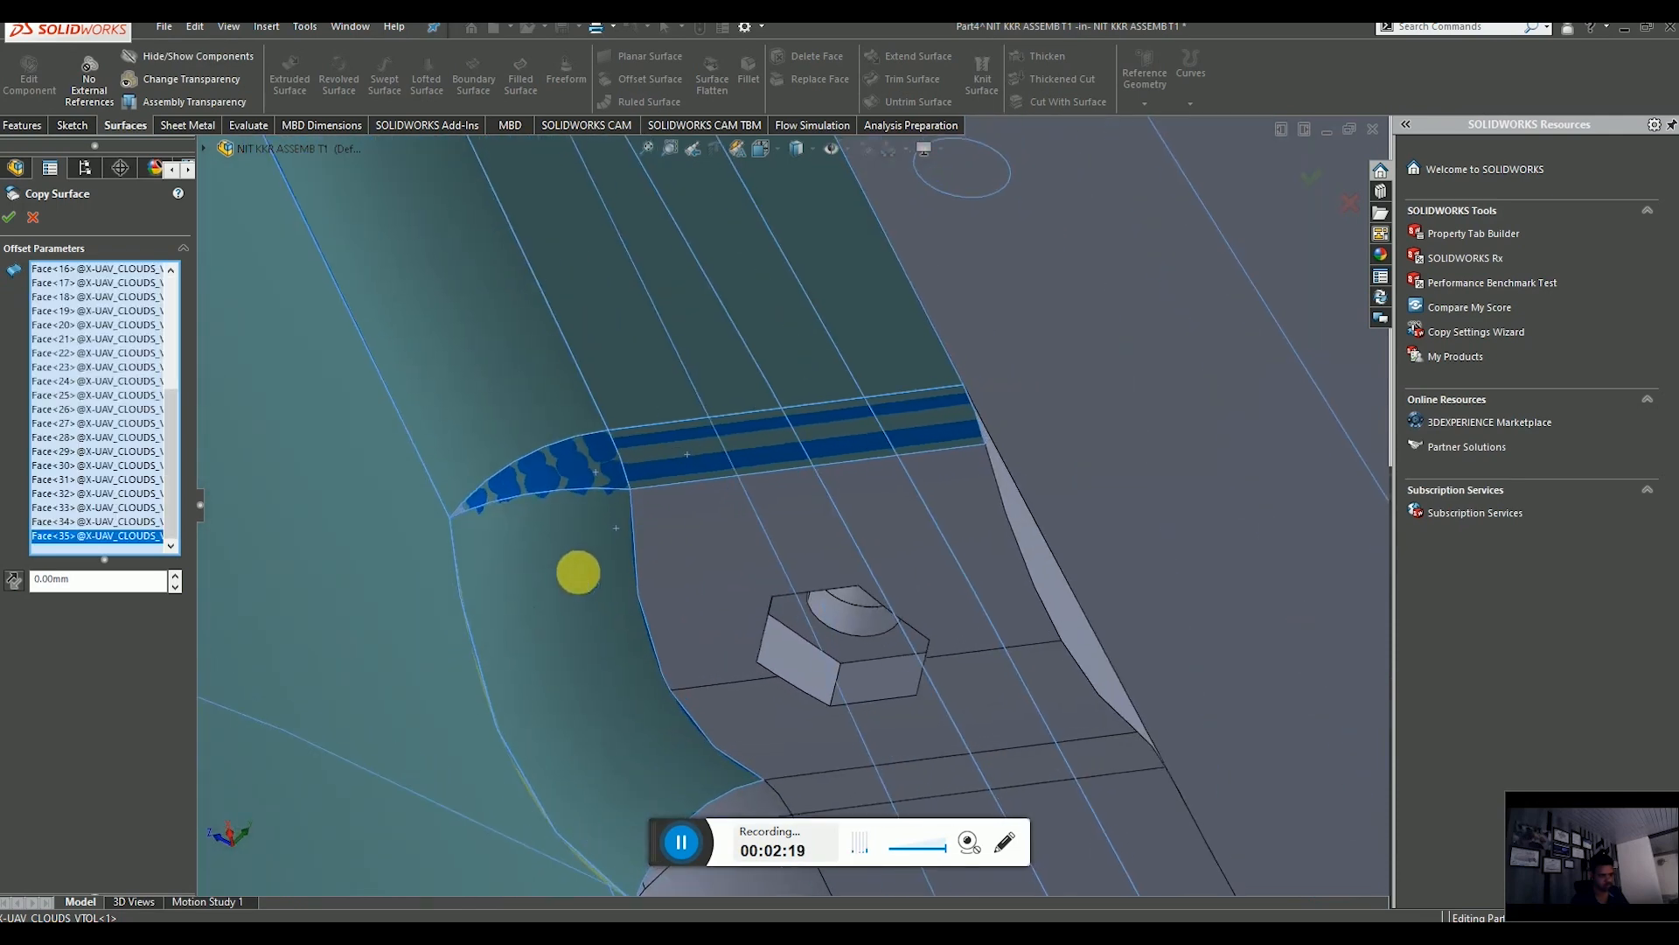
pyautogui.scroll(-7, 529, 516)
pyautogui.click(497, 467)
pyautogui.scroll(8, 975, 643)
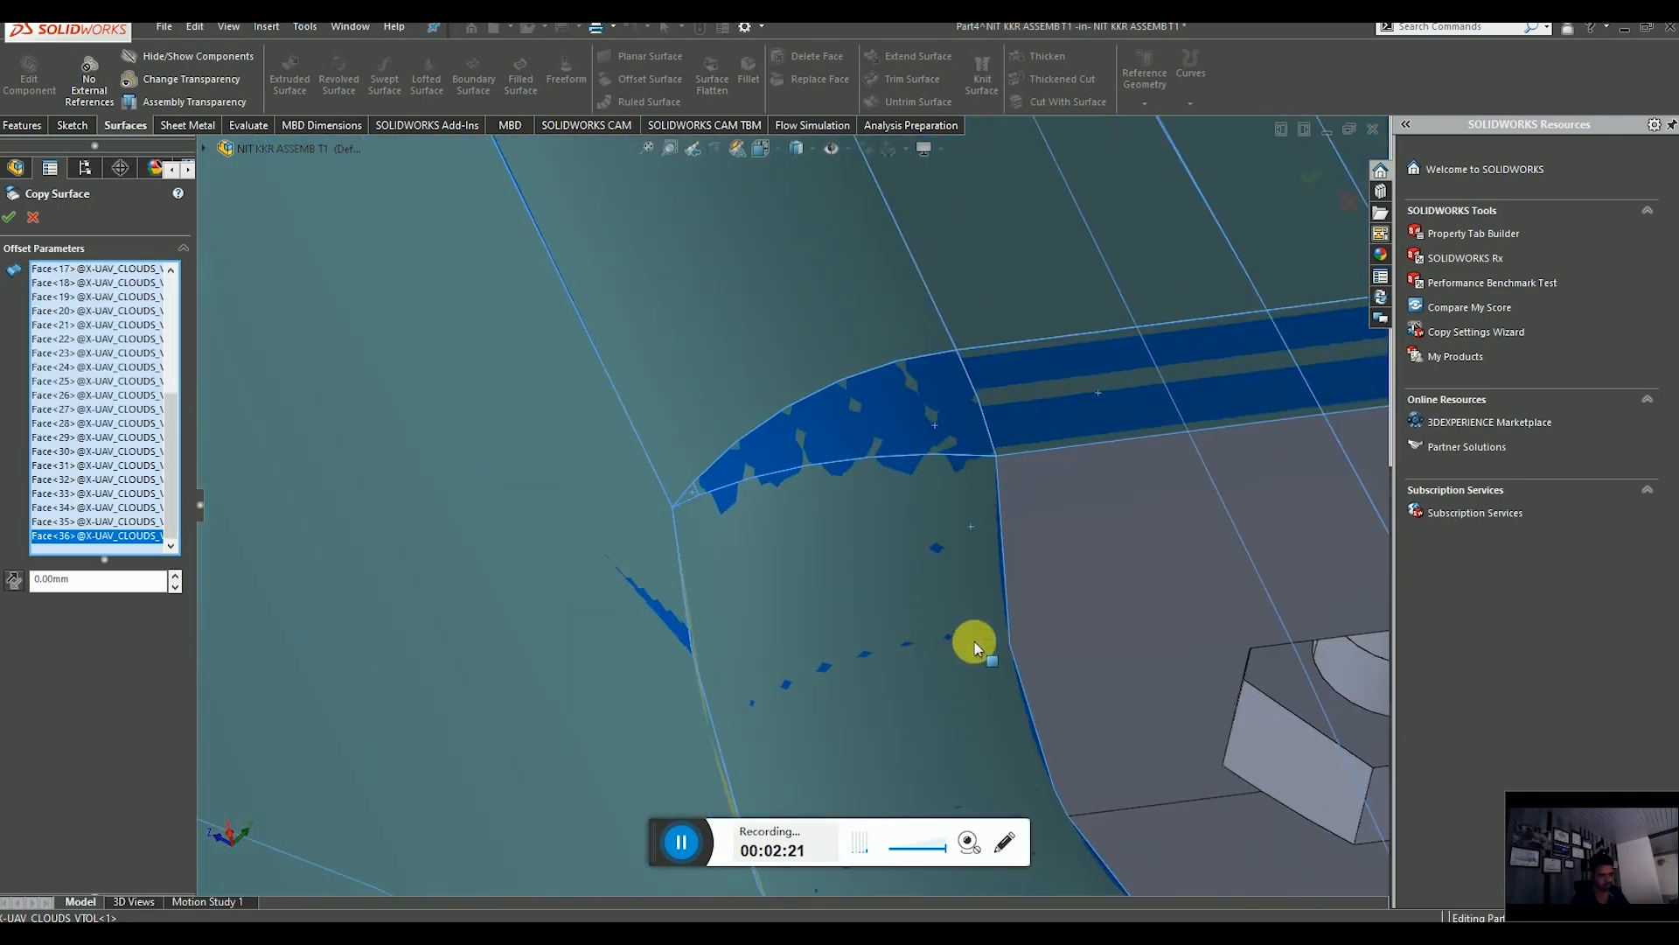
pyautogui.click(954, 570)
pyautogui.scroll(5, 906, 605)
pyautogui.scroll(-3, 904, 605)
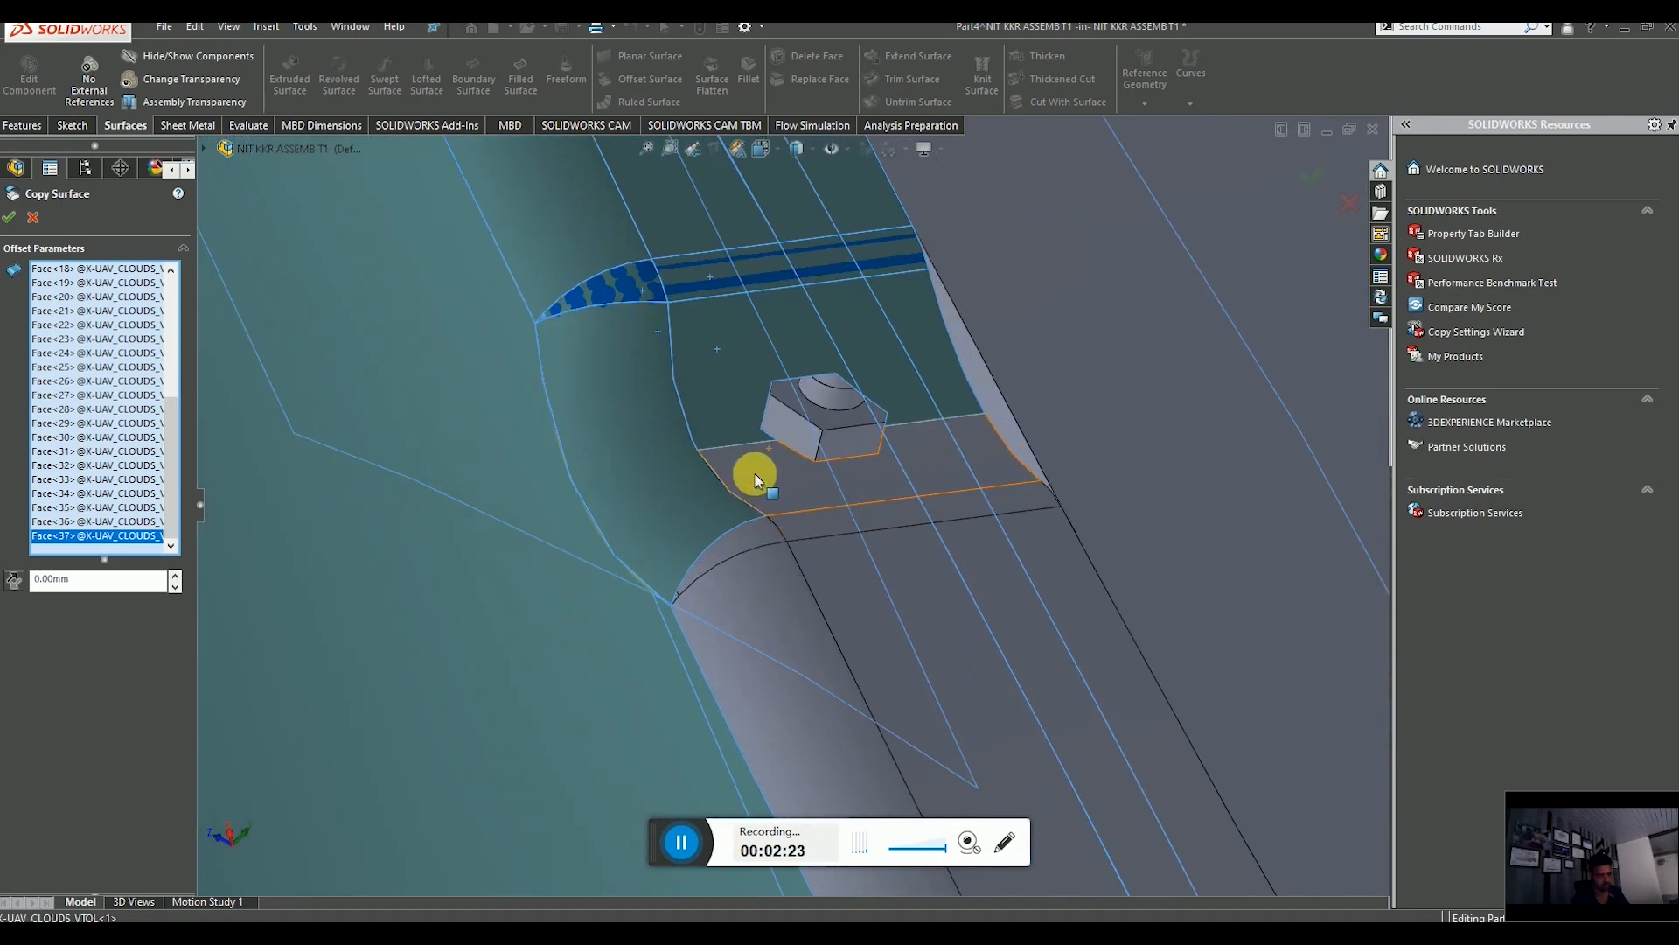
pyautogui.scroll(-4, 794, 535)
pyautogui.click(822, 517)
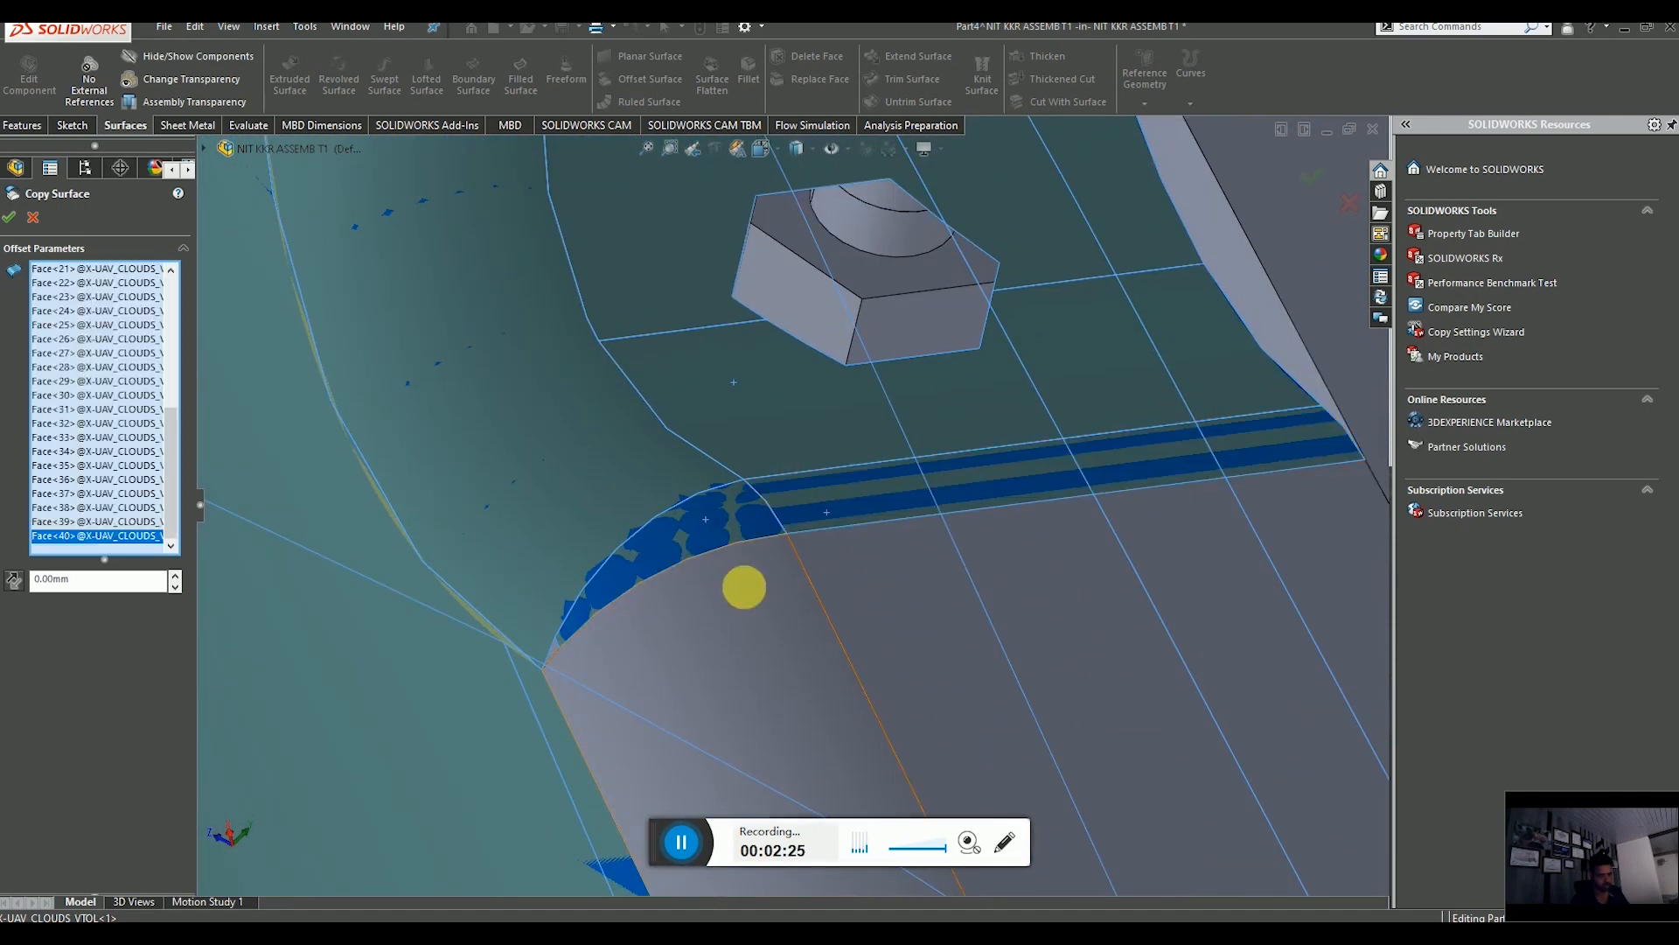
pyautogui.scroll(5, 905, 630)
pyautogui.moveTo(919, 675); pyautogui.dragTo(892, 697, button='middle')
pyautogui.scroll(5, 927, 686)
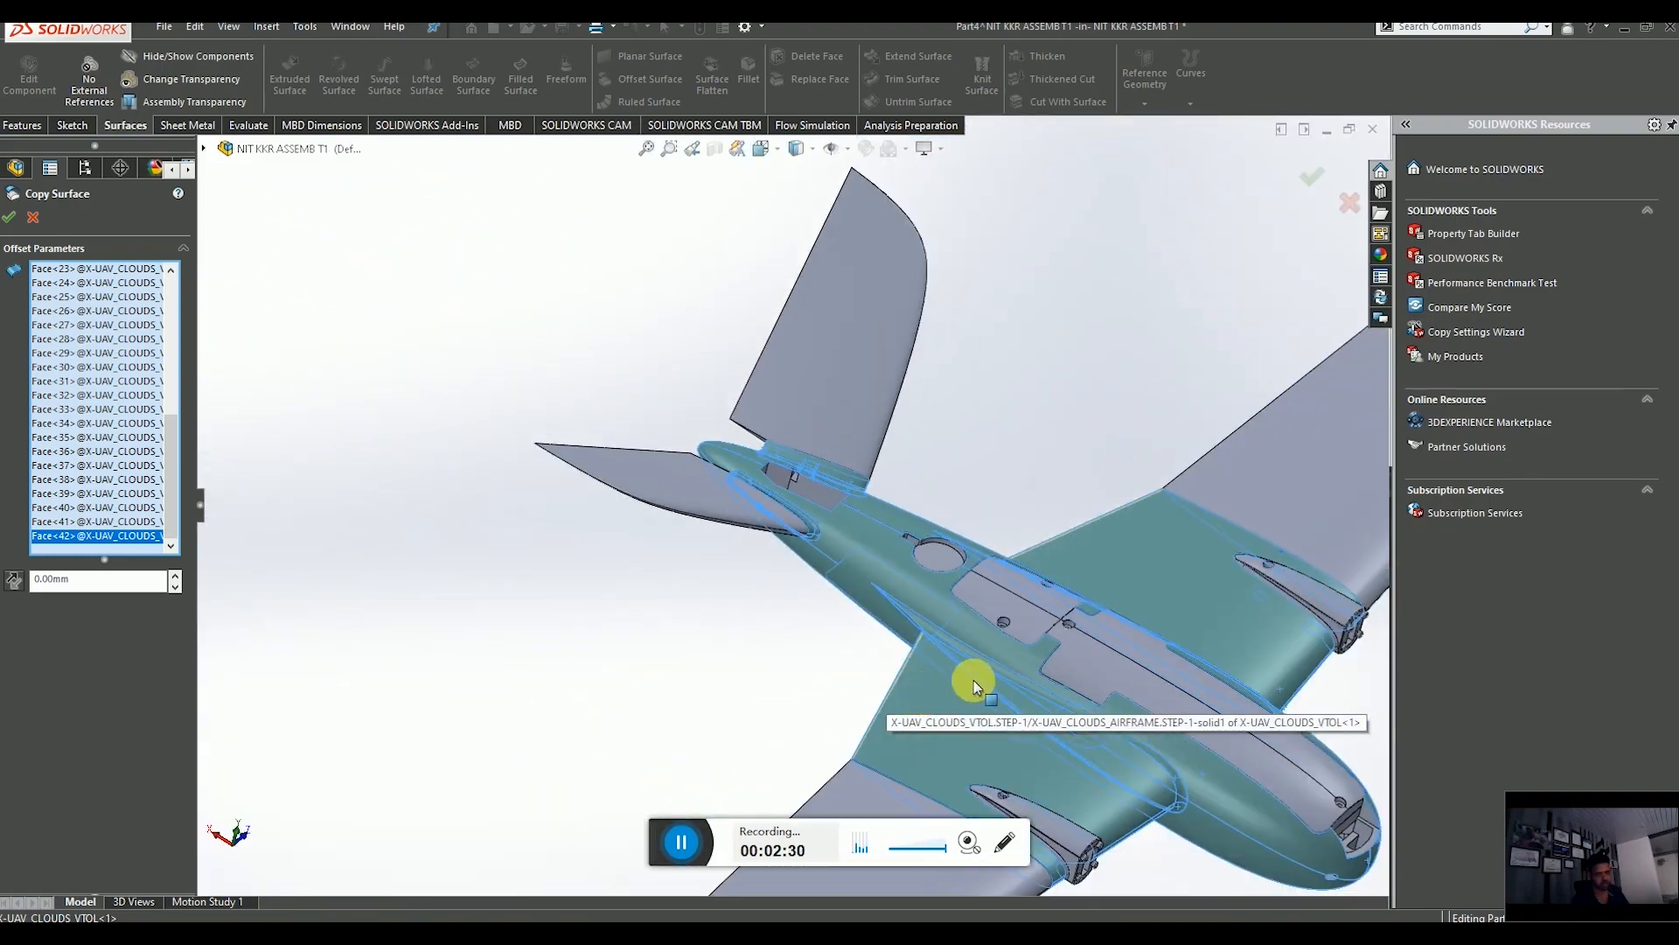
pyautogui.scroll(-3, 967, 669)
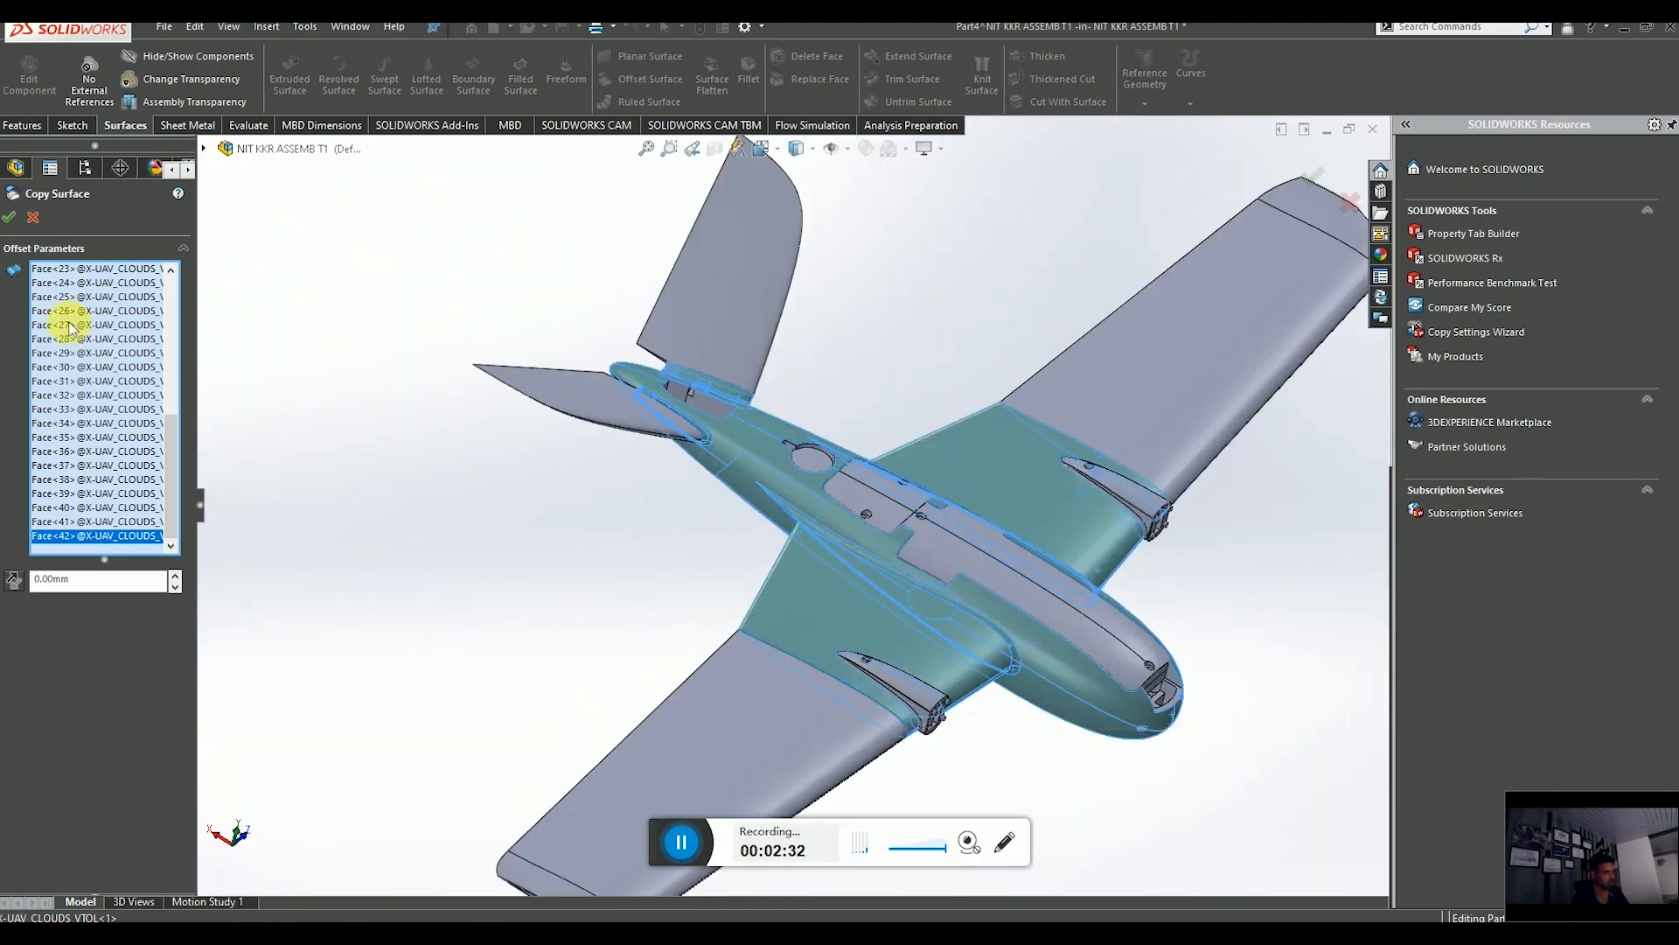
pyautogui.click(11, 218)
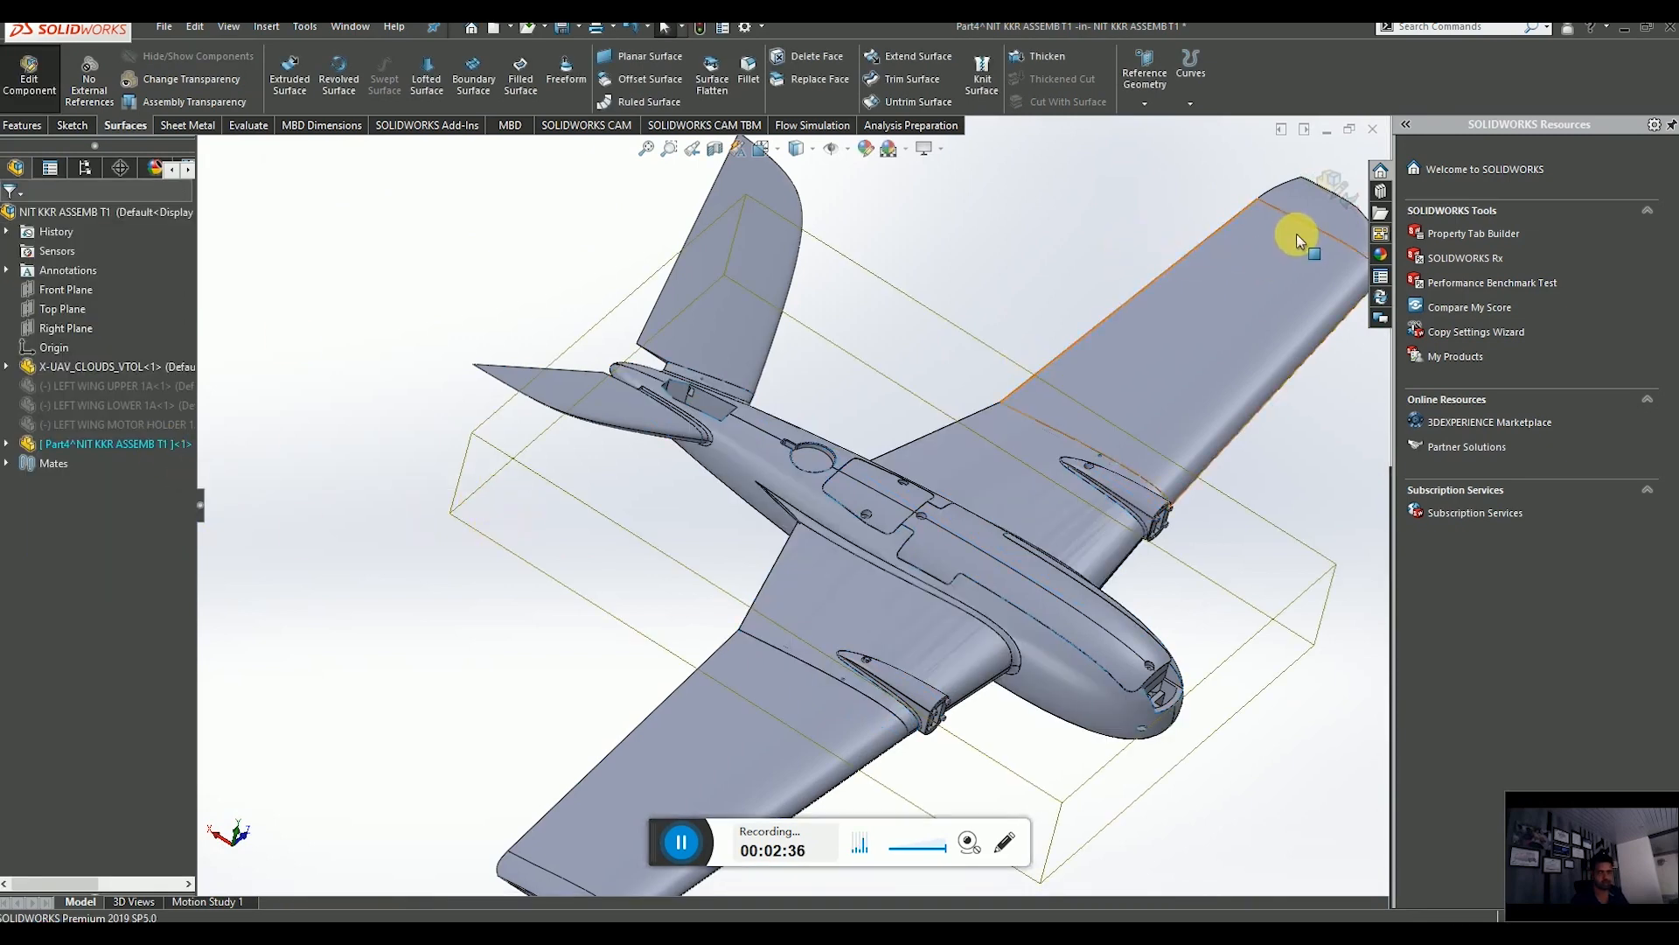
# Return to editing the assembly and open the new in-context part in its own window.
pyautogui.click(1329, 178)
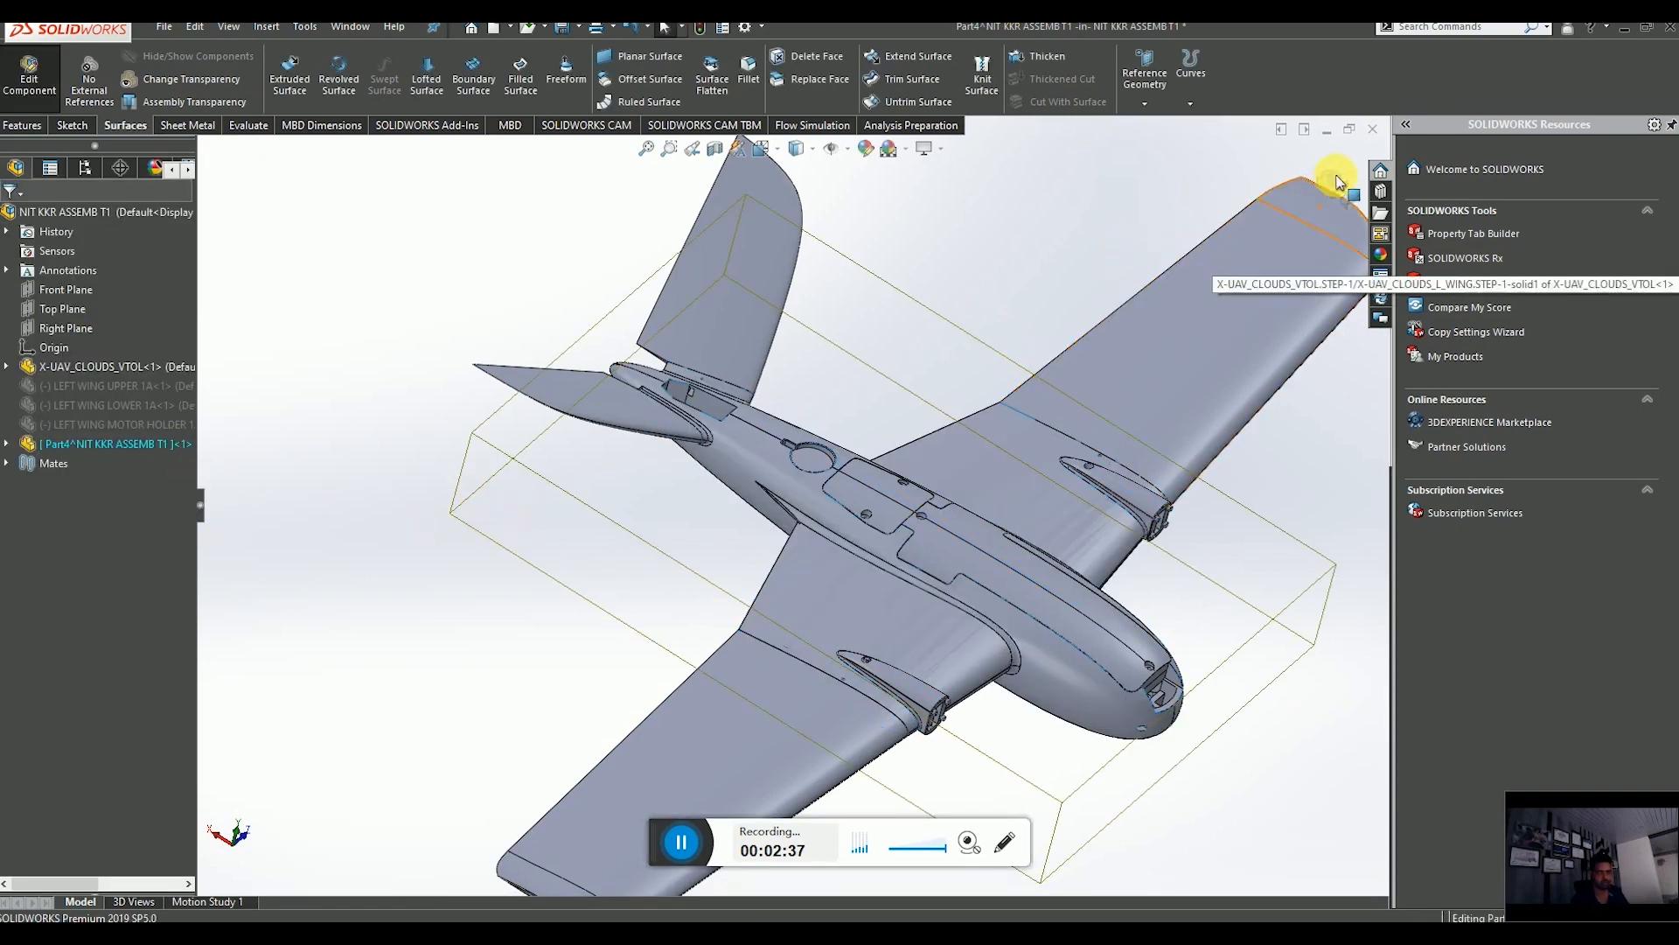
pyautogui.click(141, 444)
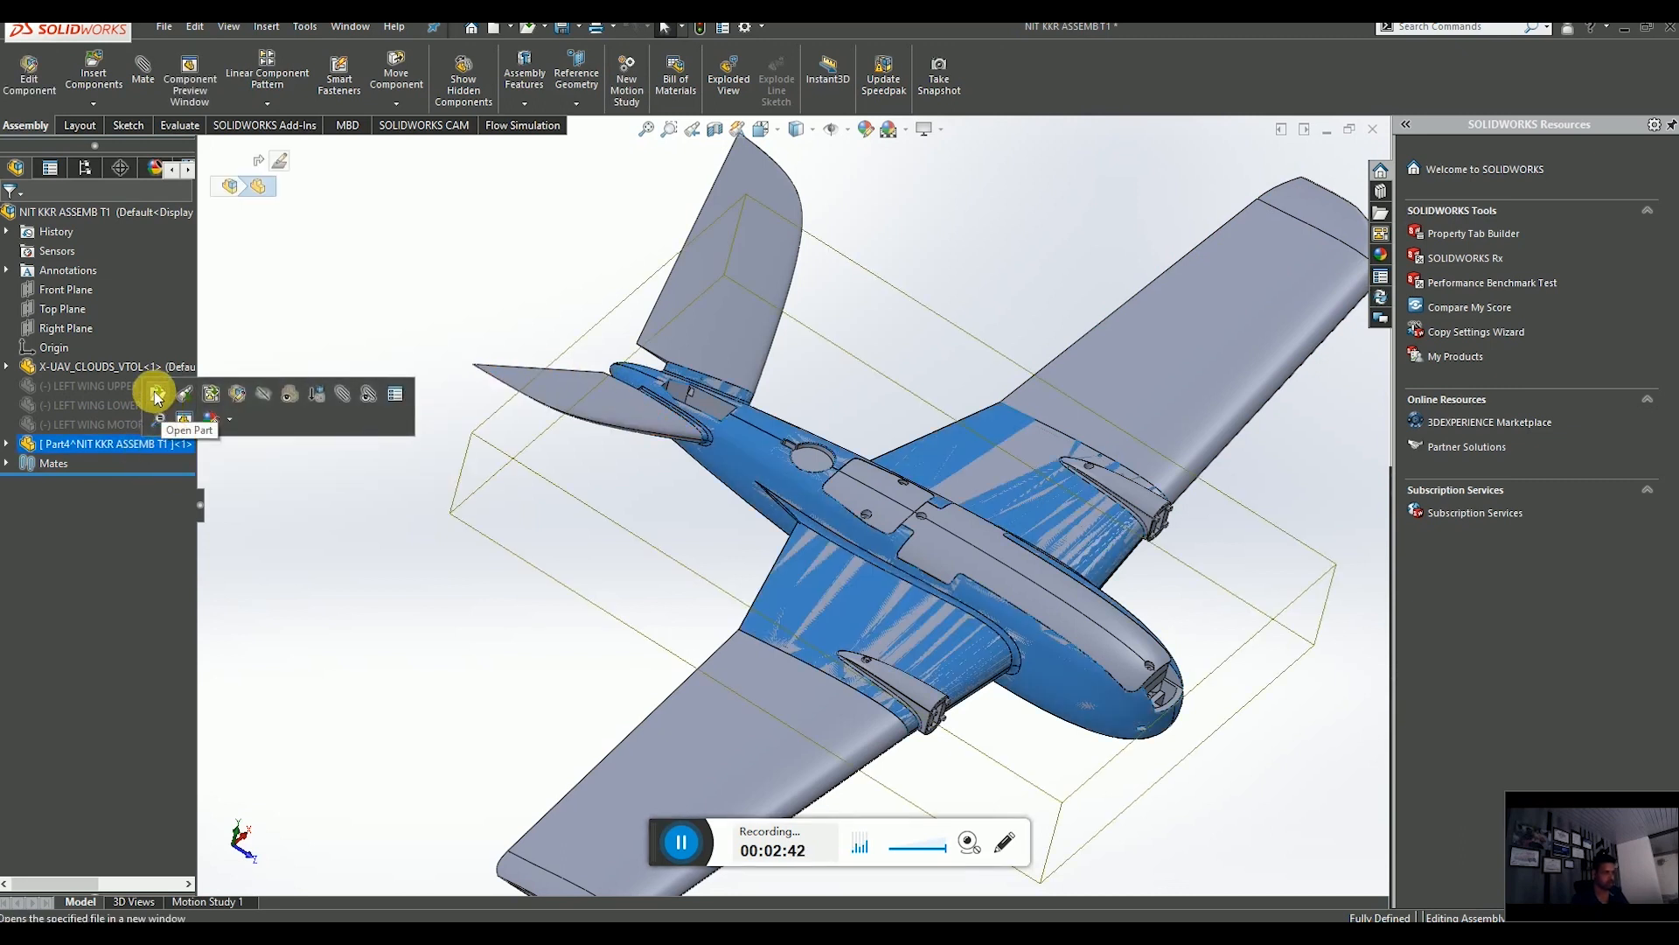
pyautogui.click(157, 395)
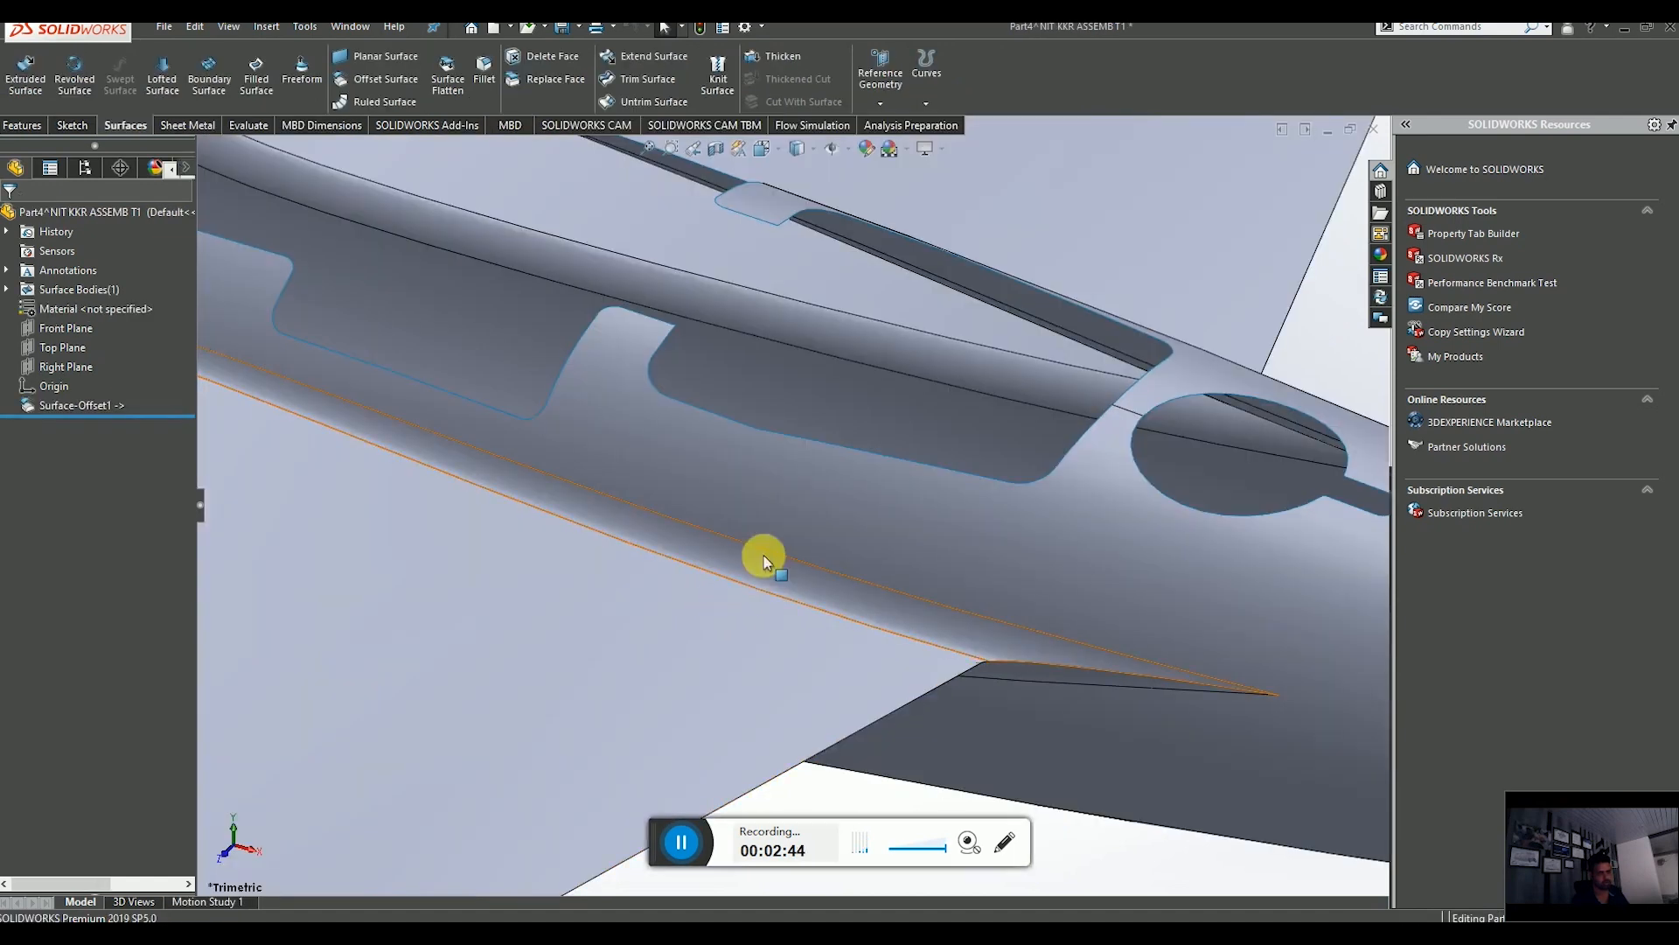
# Start a new sketch on the part's Top Plane, viewed normal to that plane.
pyautogui.scroll(8, 742, 565)
pyautogui.moveTo(747, 560); pyautogui.dragTo(779, 586, button='middle')
pyautogui.scroll(6, 875, 601)
pyautogui.scroll(8, 775, 587)
pyautogui.moveTo(618, 448); pyautogui.dragTo(589, 475, button='middle')
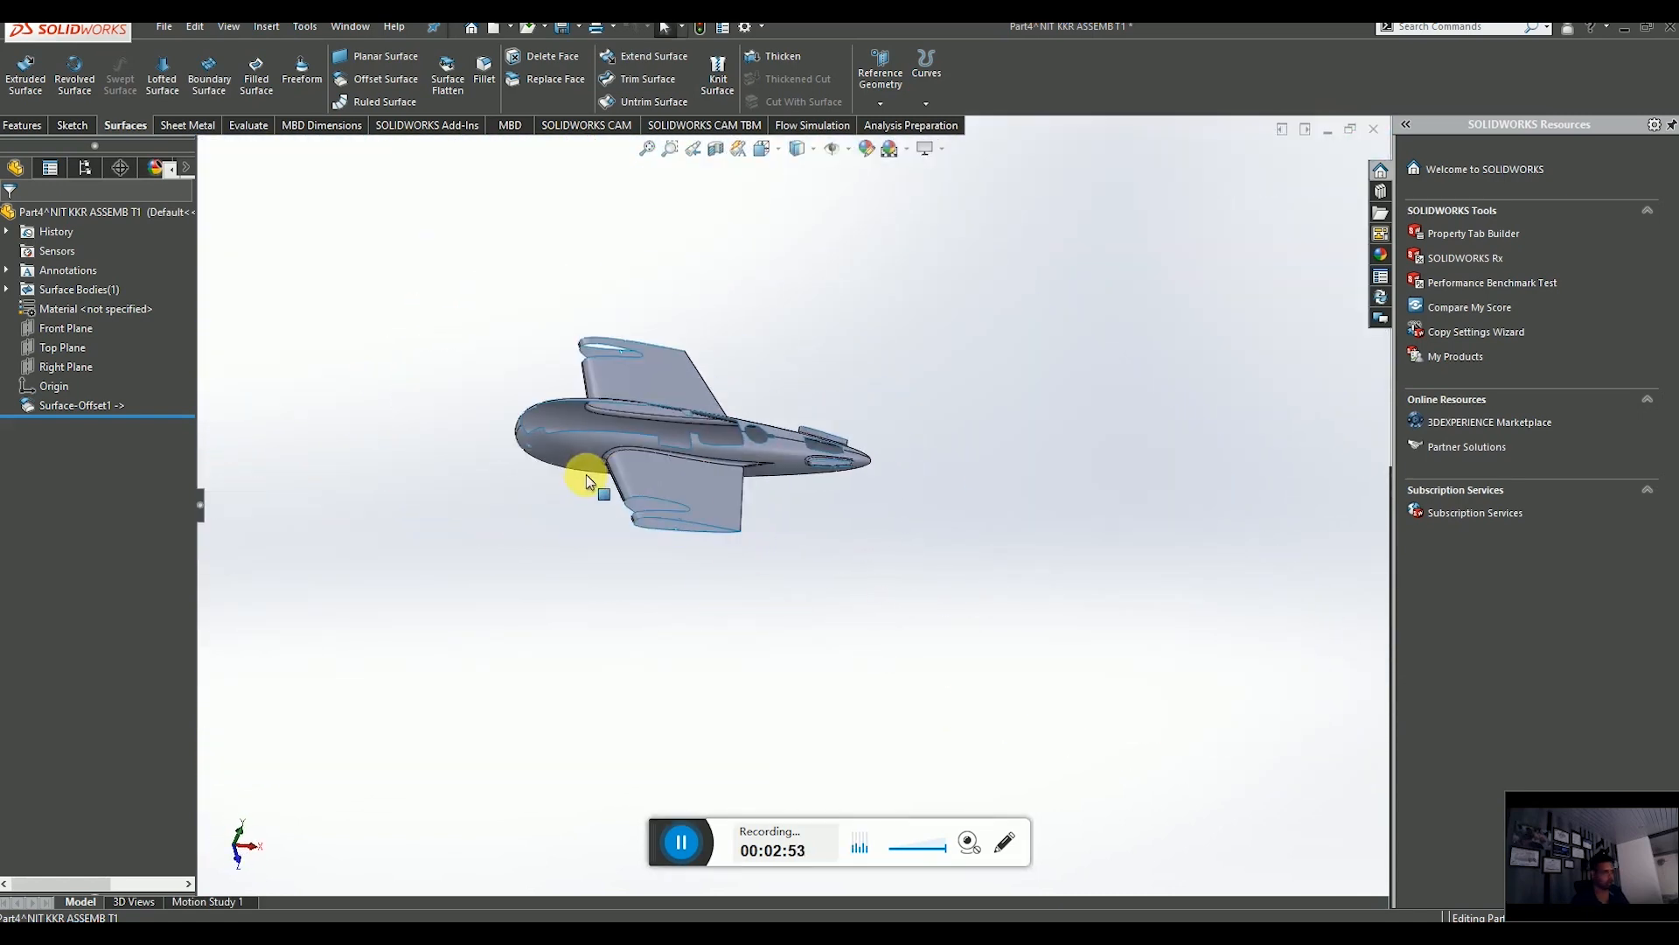
pyautogui.click(65, 348)
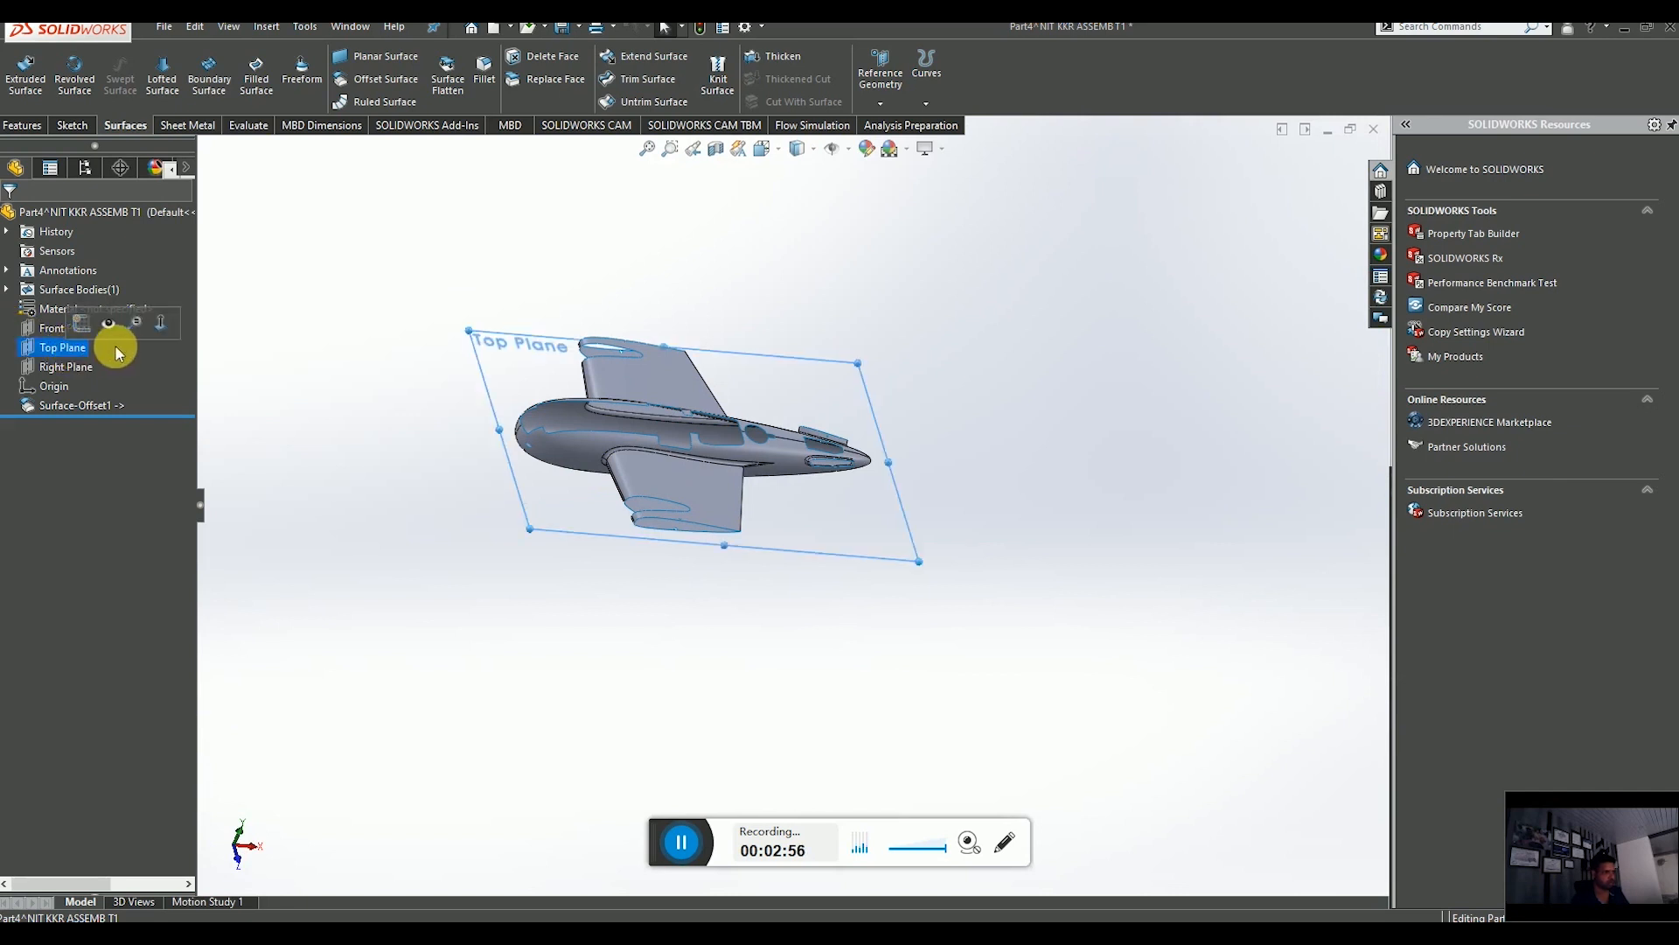
pyautogui.click(165, 324)
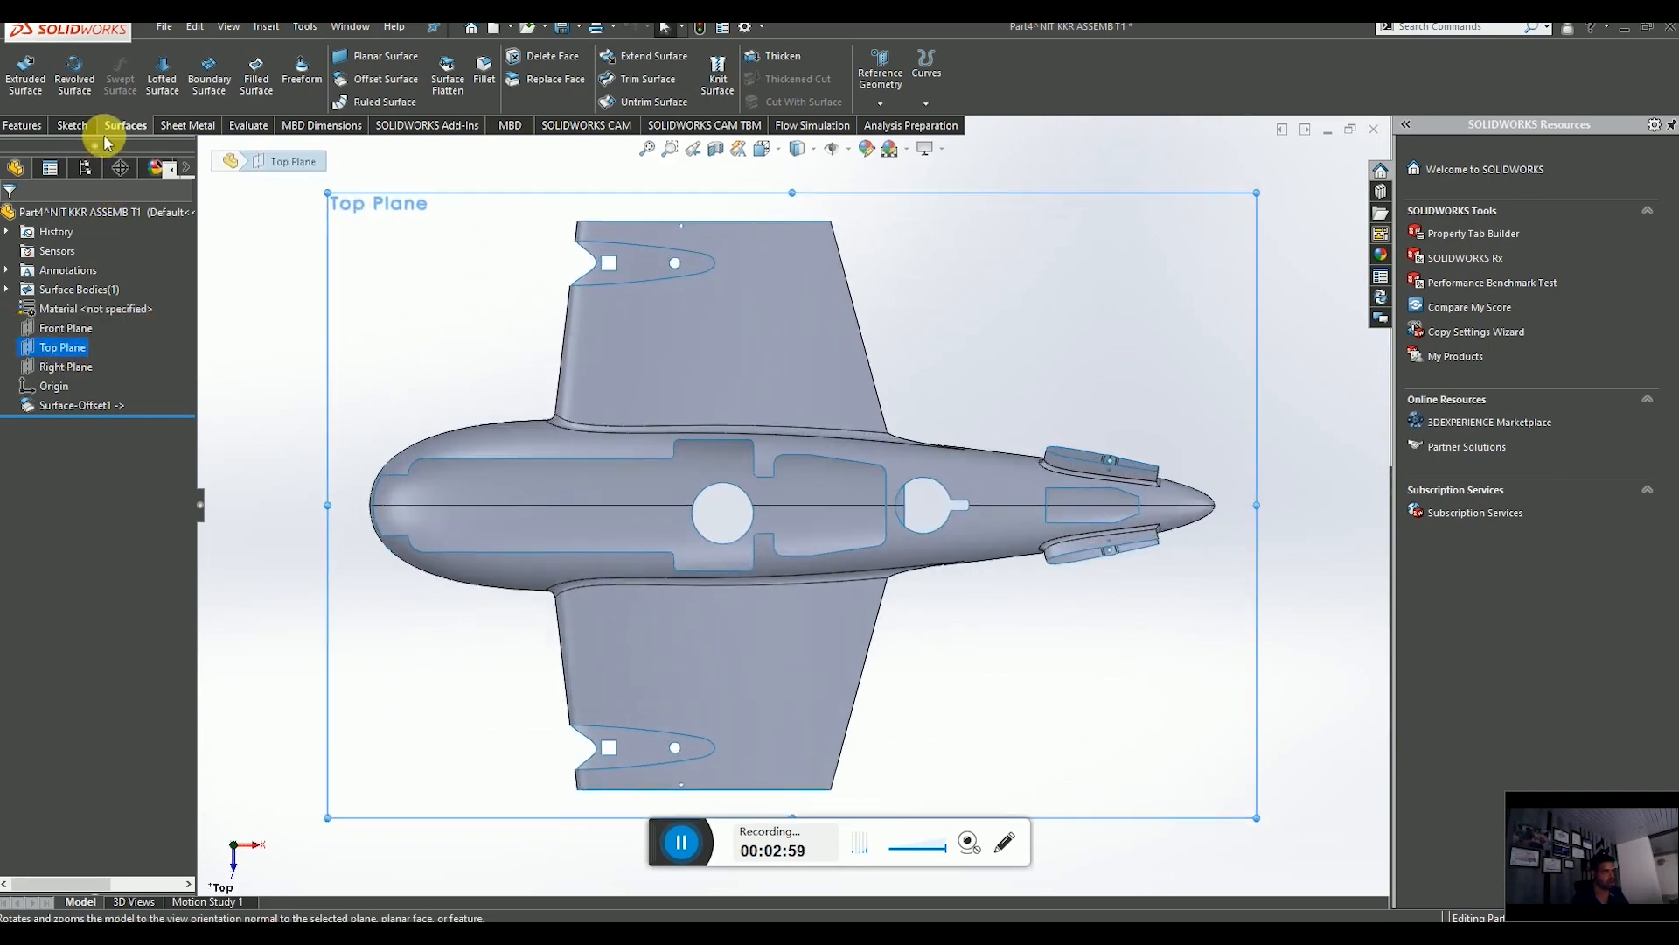
pyautogui.click(72, 126)
pyautogui.click(19, 69)
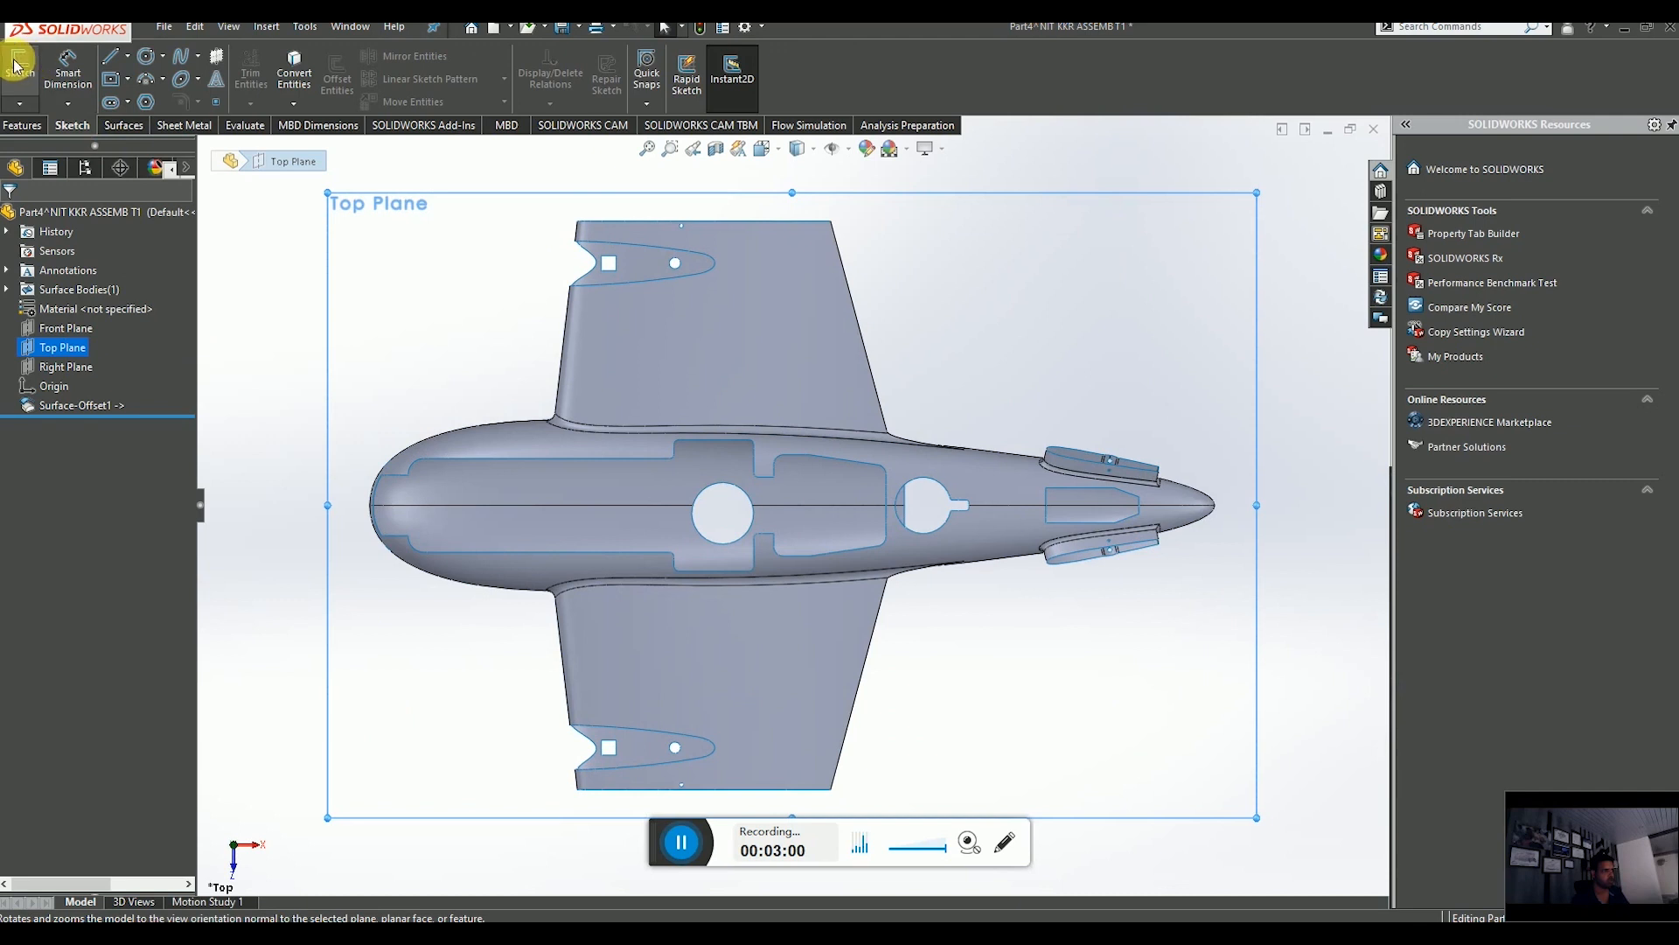
# Draw a vertical construction line upward from the origin across the fuselage.
pyautogui.click(129, 58)
pyautogui.click(149, 103)
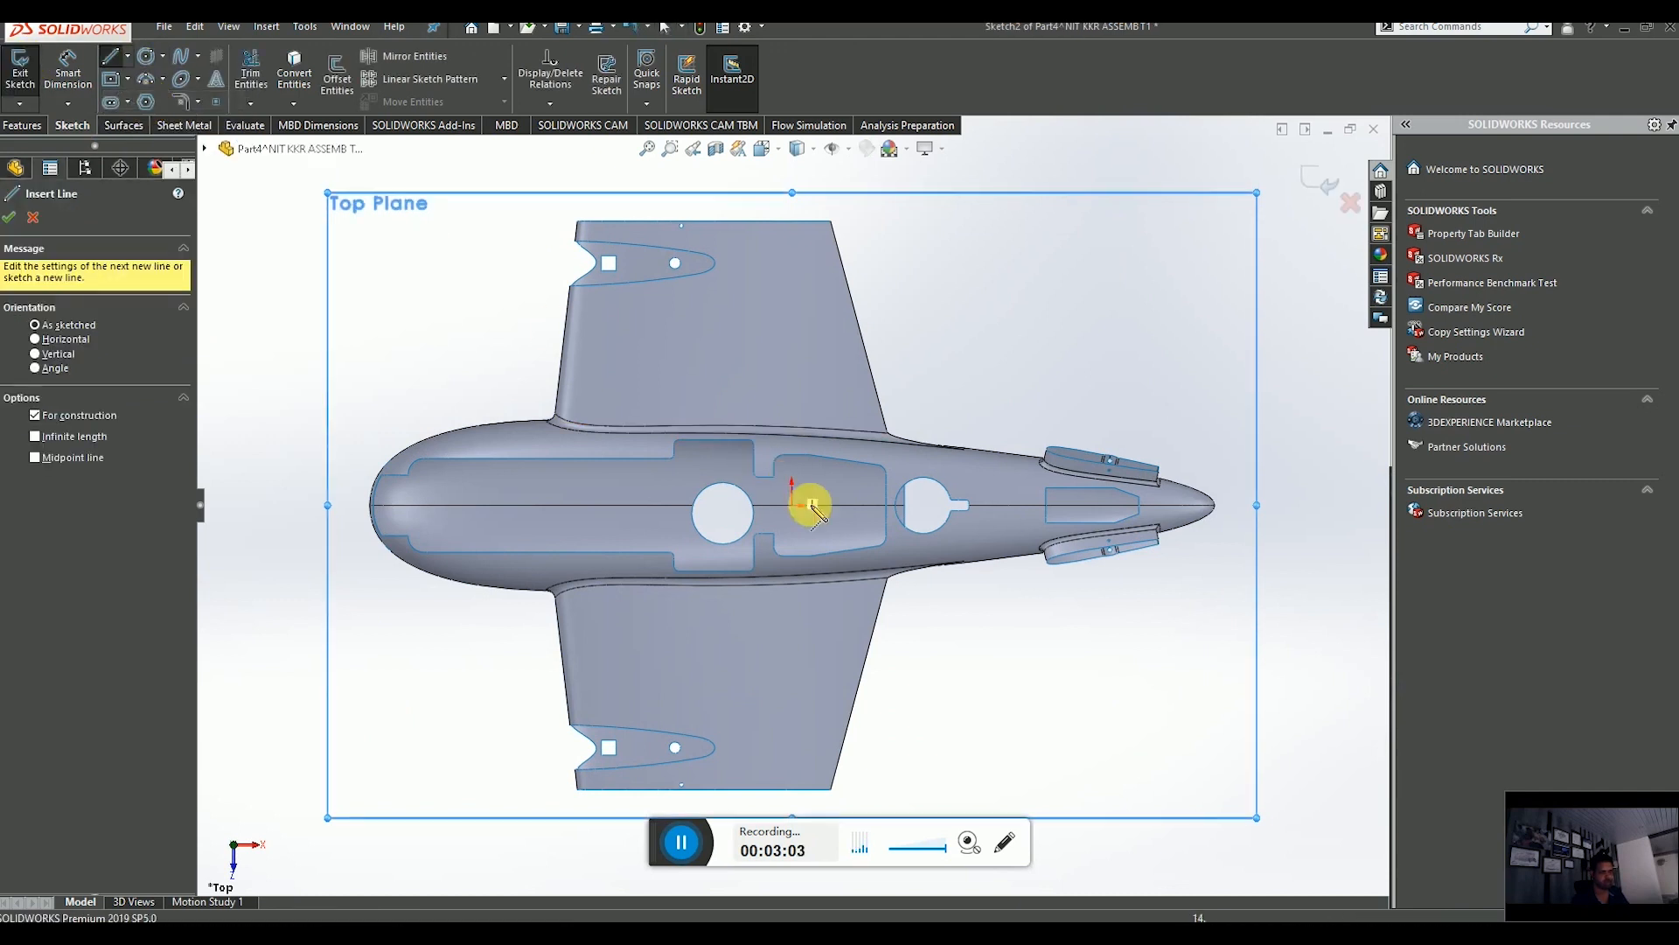
pyautogui.scroll(-4, 781, 511)
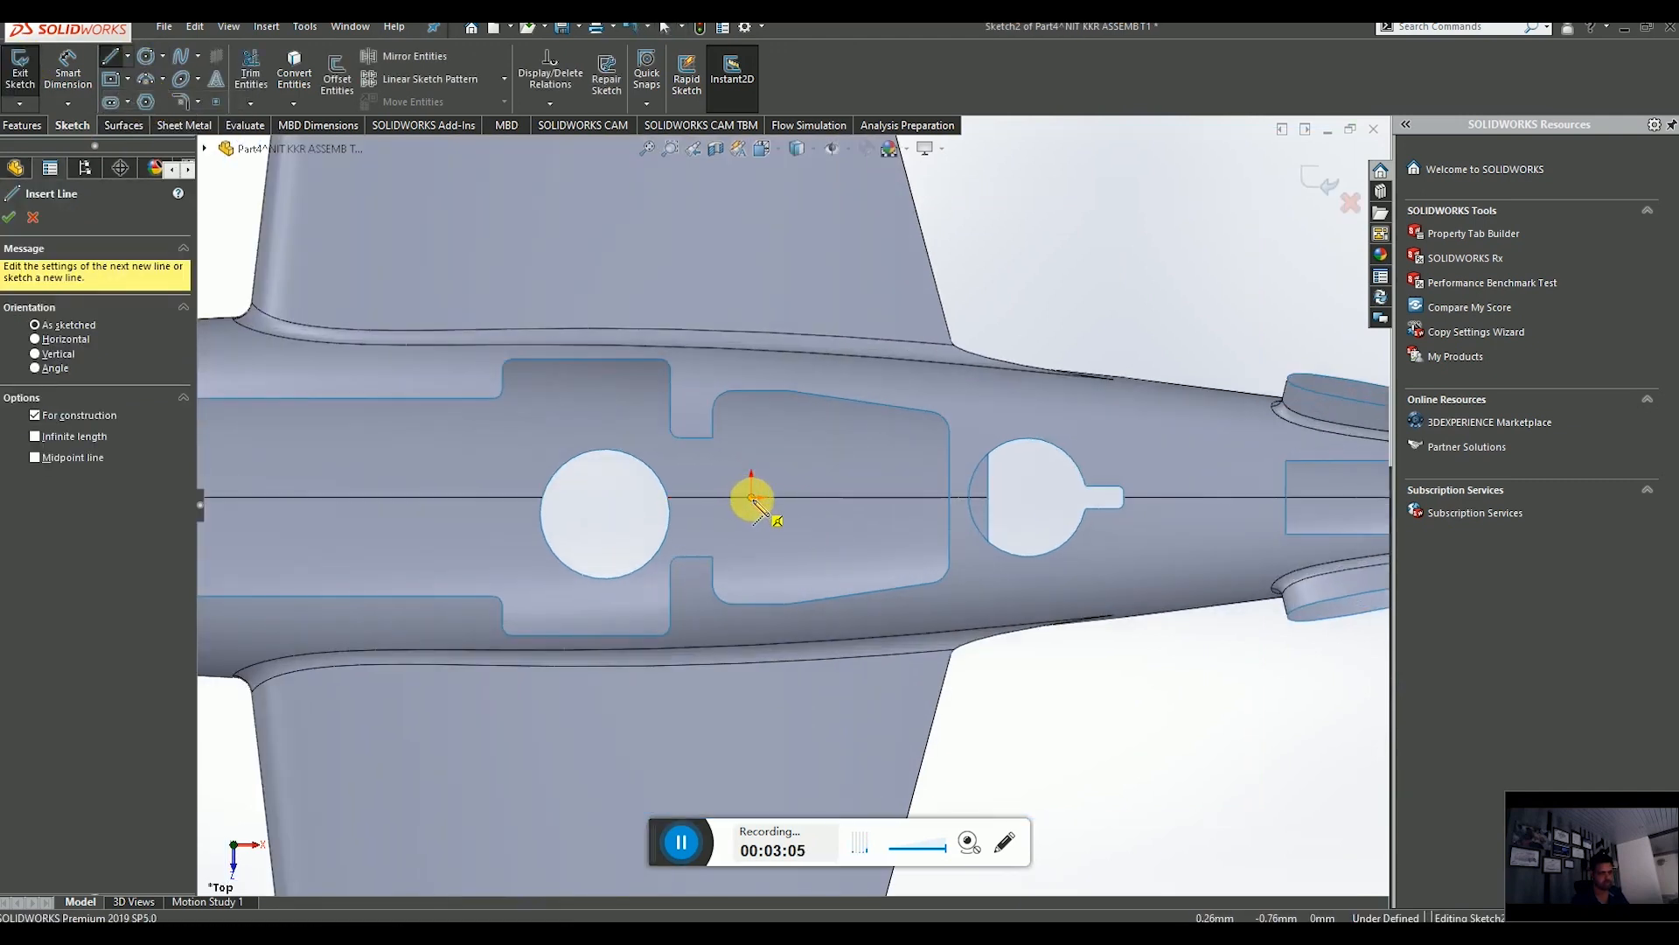
pyautogui.click(751, 498)
pyautogui.scroll(5, 769, 392)
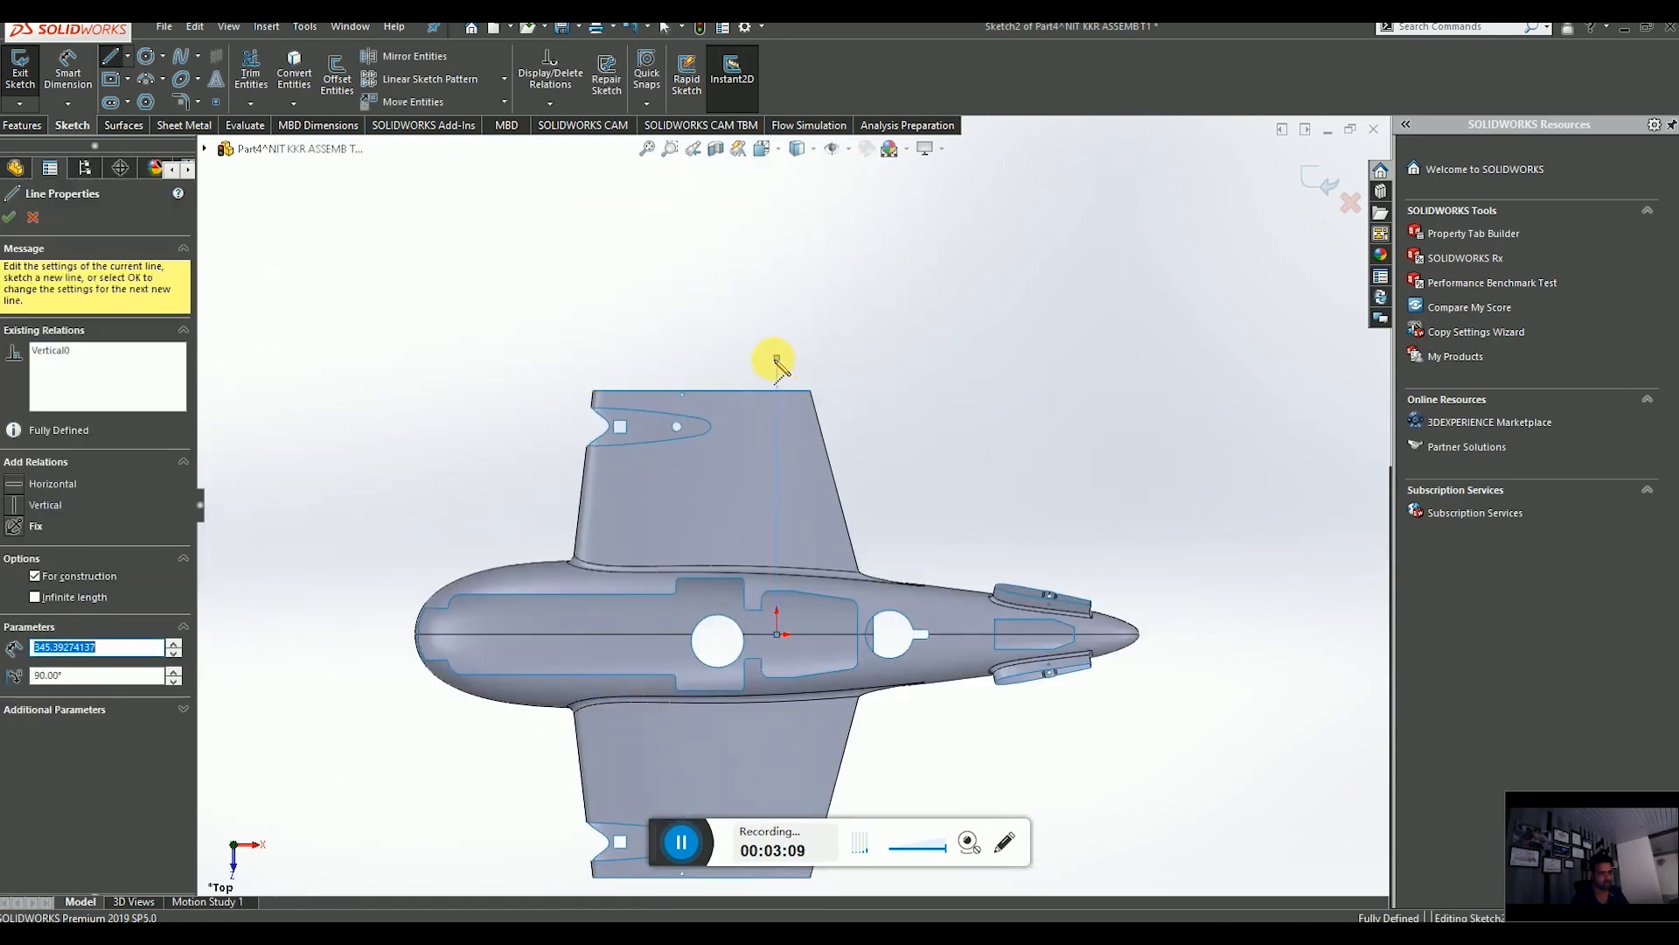
pyautogui.click(777, 358)
pyautogui.press('Escape')
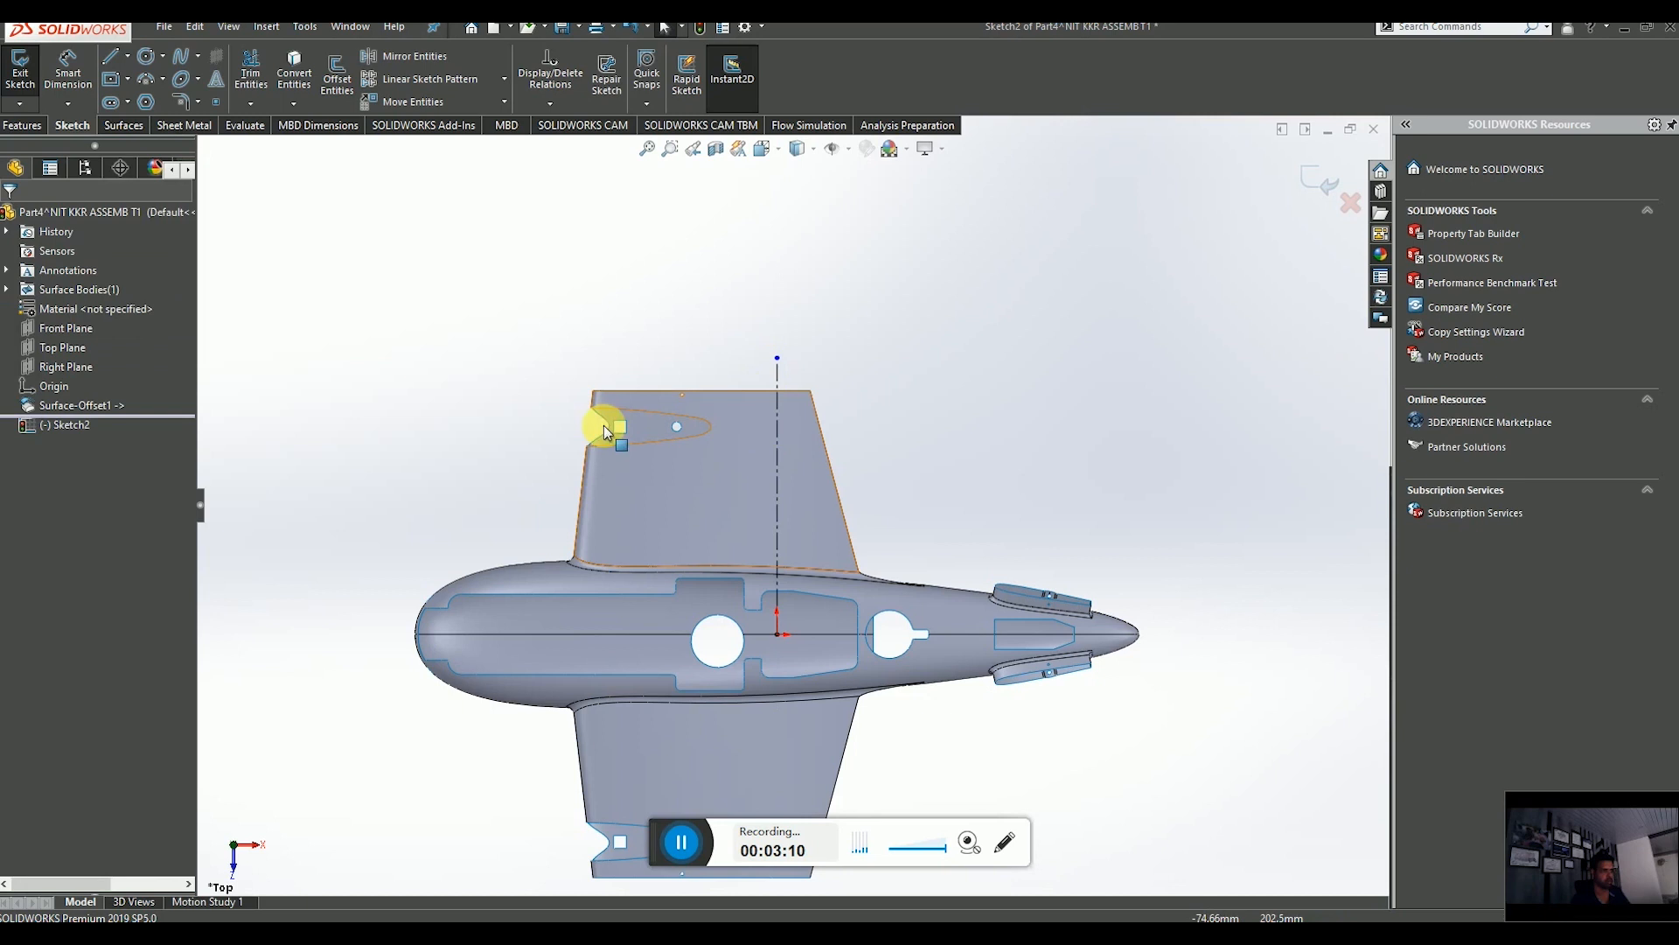
# Dimension the vertical construction line to 109 mm.
pyautogui.click(61, 69)
pyautogui.click(774, 453)
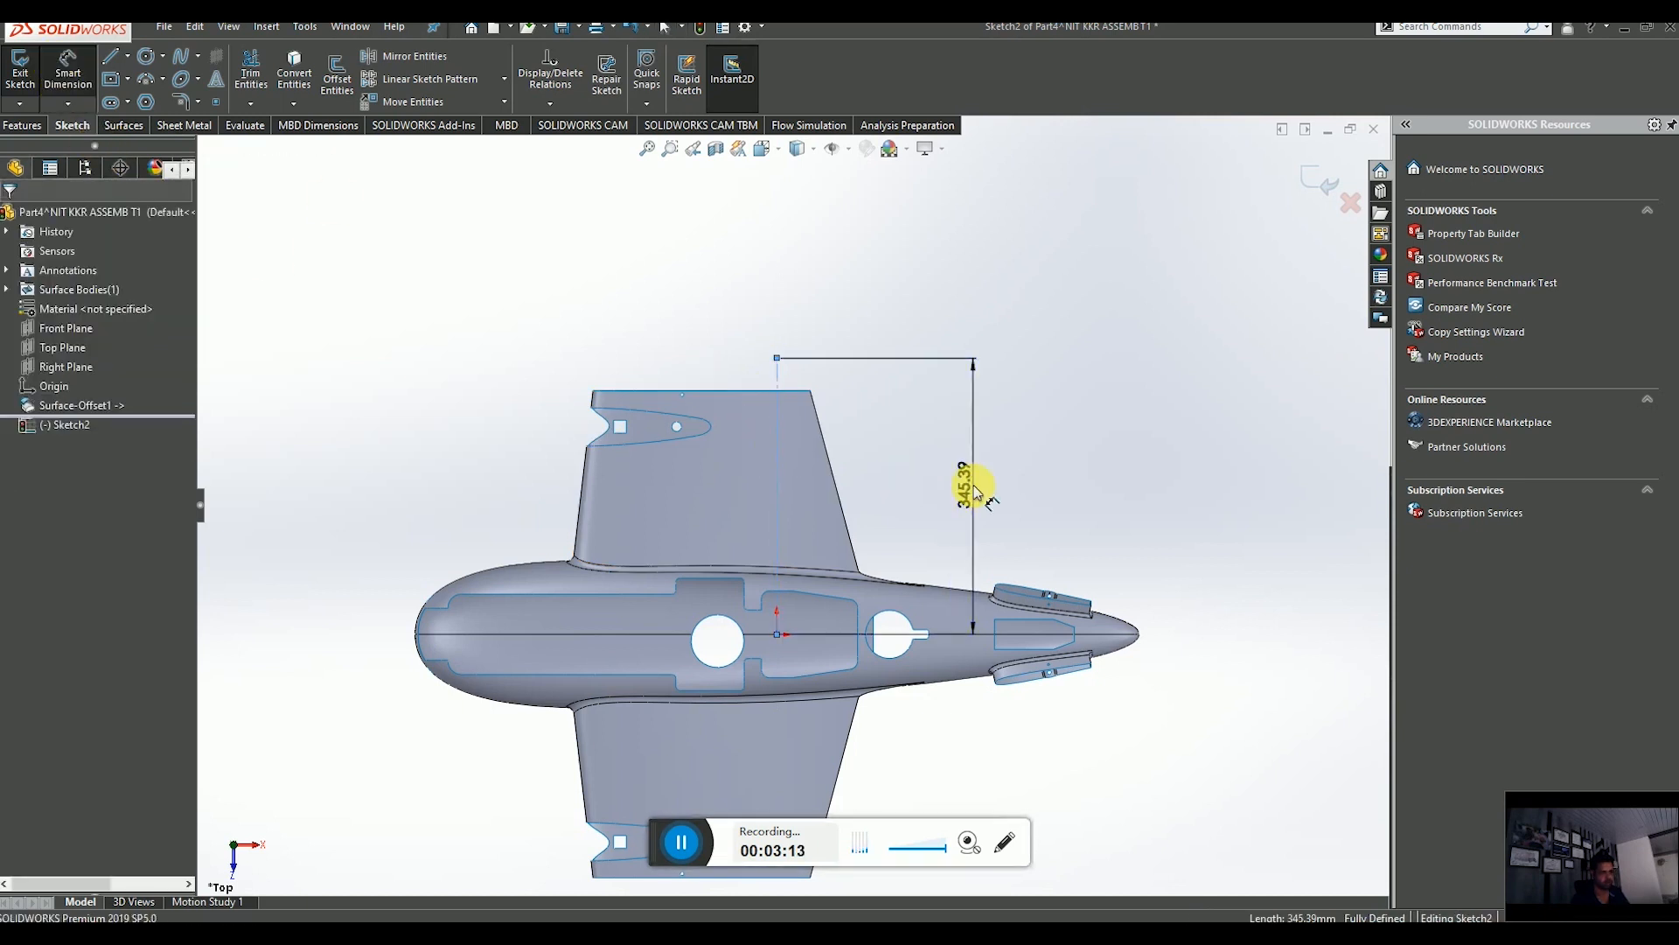
pyautogui.click(972, 490)
pyautogui.write('109')
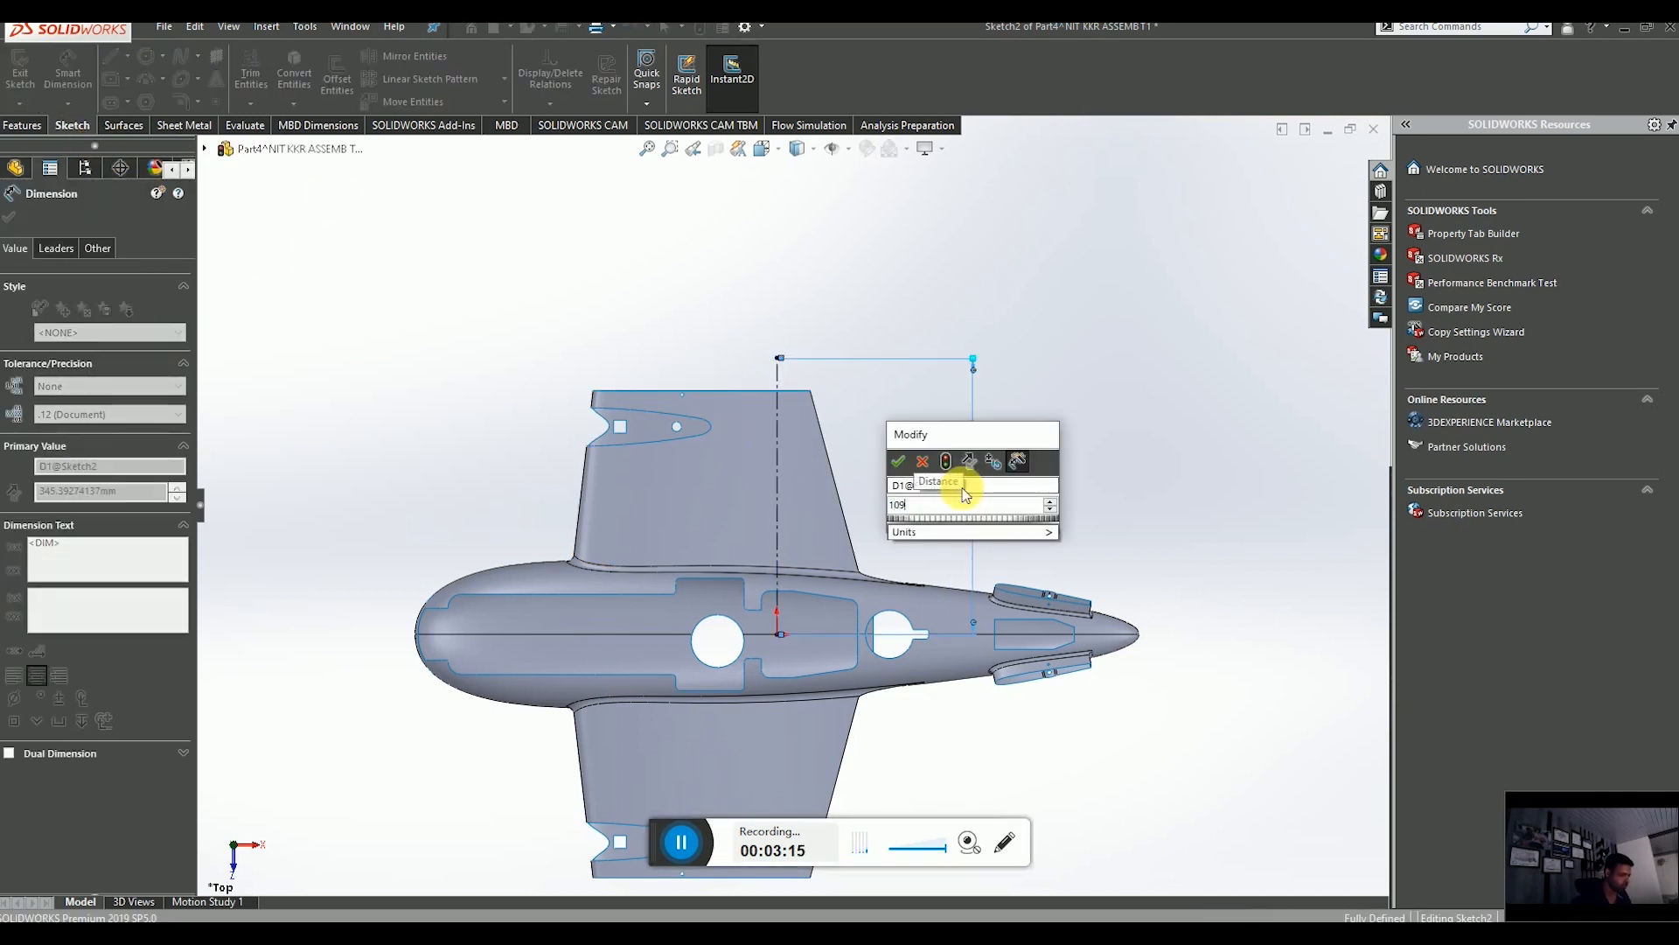
pyautogui.press('Return')
pyautogui.scroll(5, 936, 501)
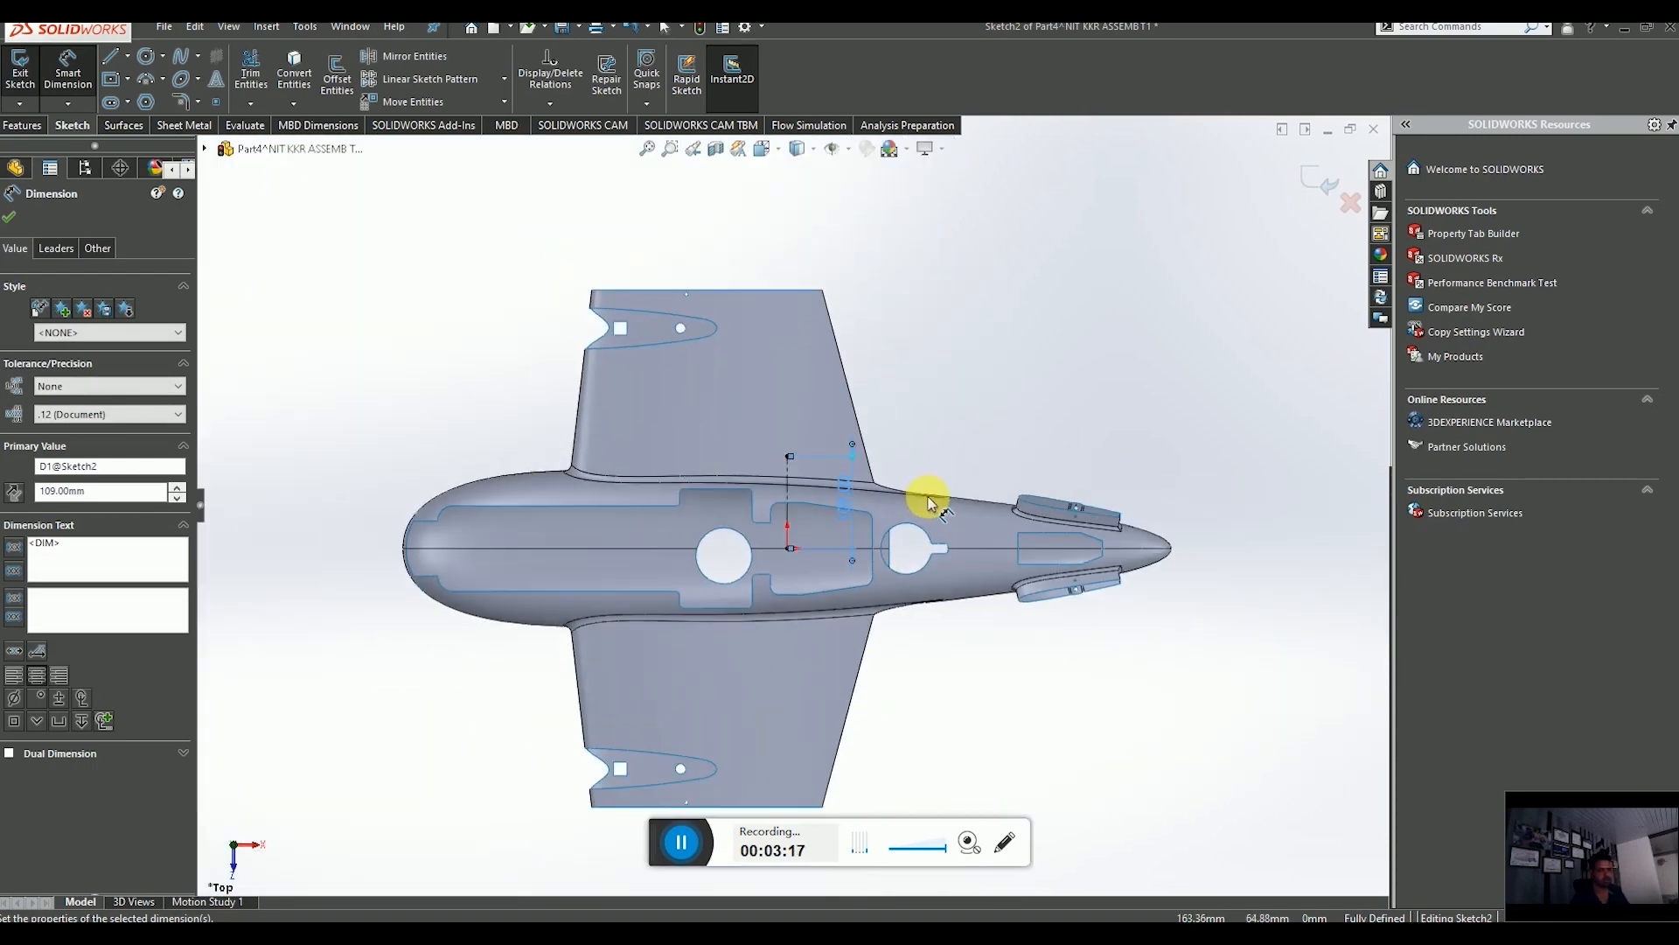
pyautogui.click(13, 218)
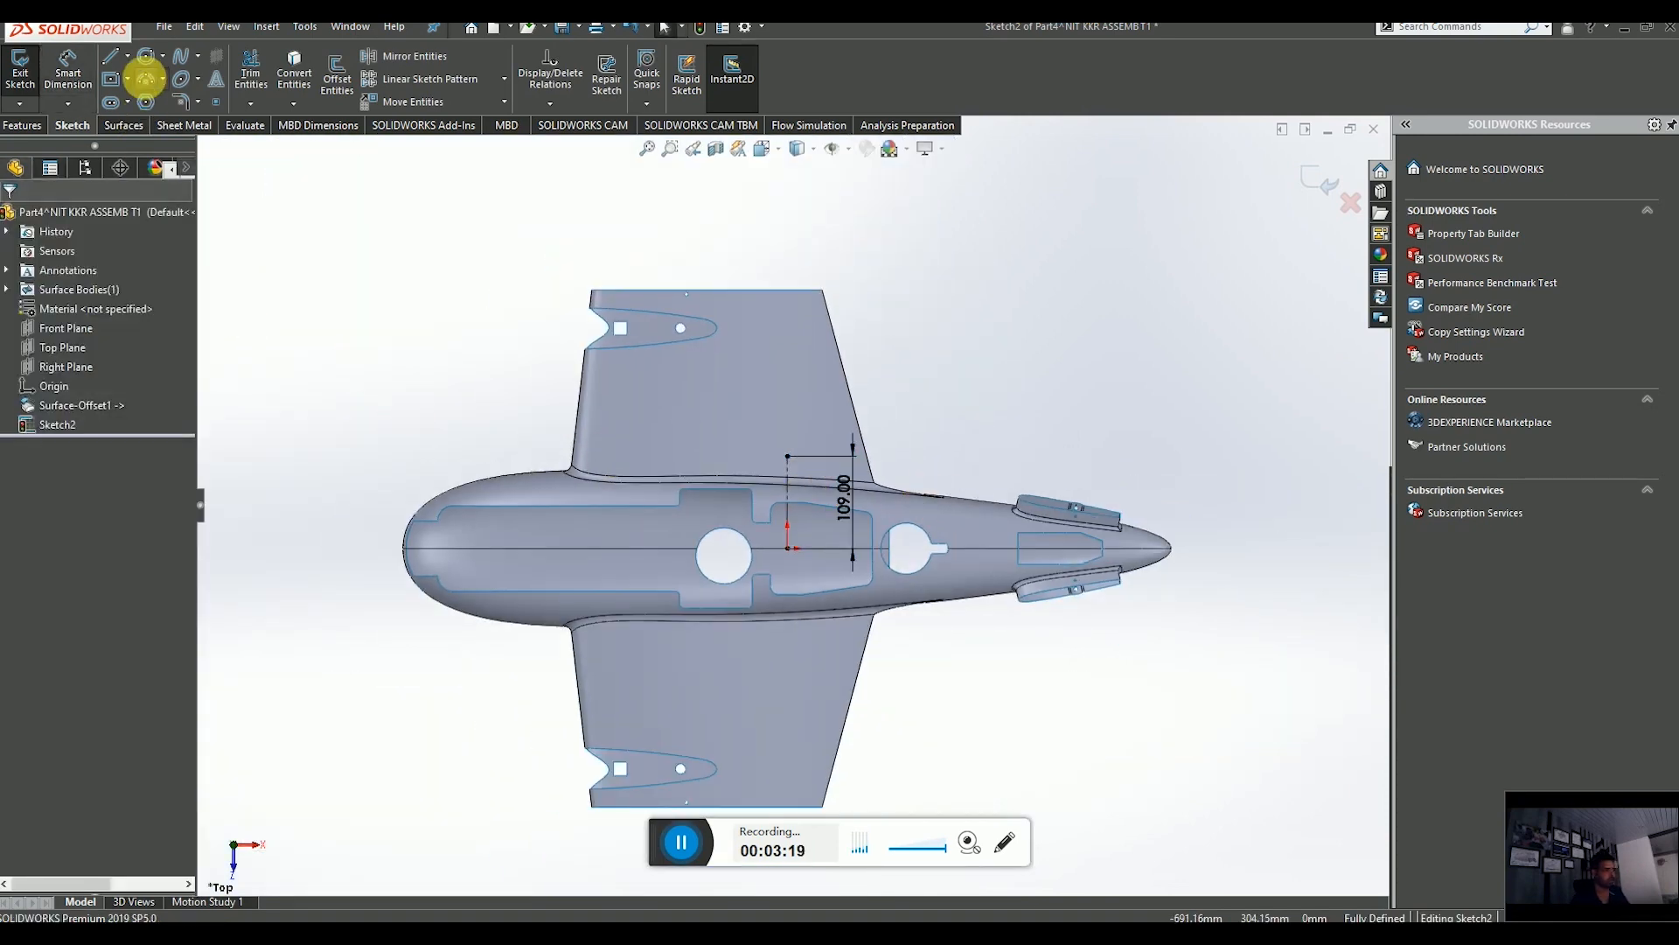
# Sketch a horizontal midpoint line centred on the top end of the construction line.
pyautogui.click(129, 56)
pyautogui.click(173, 127)
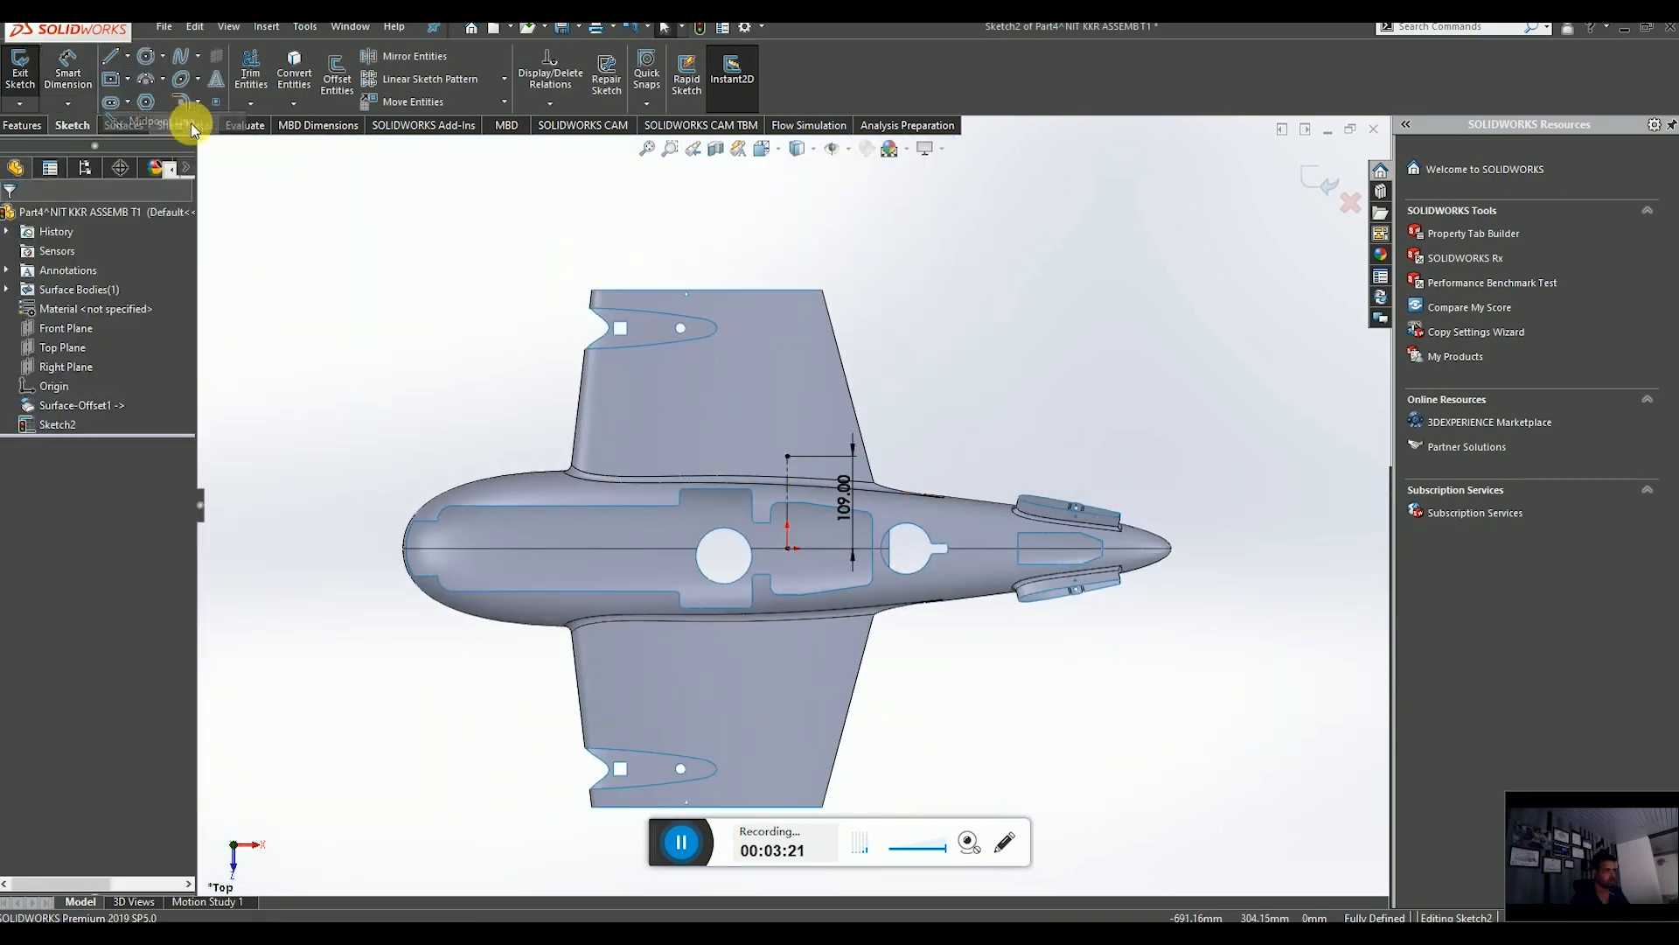
pyautogui.scroll(-3, 792, 462)
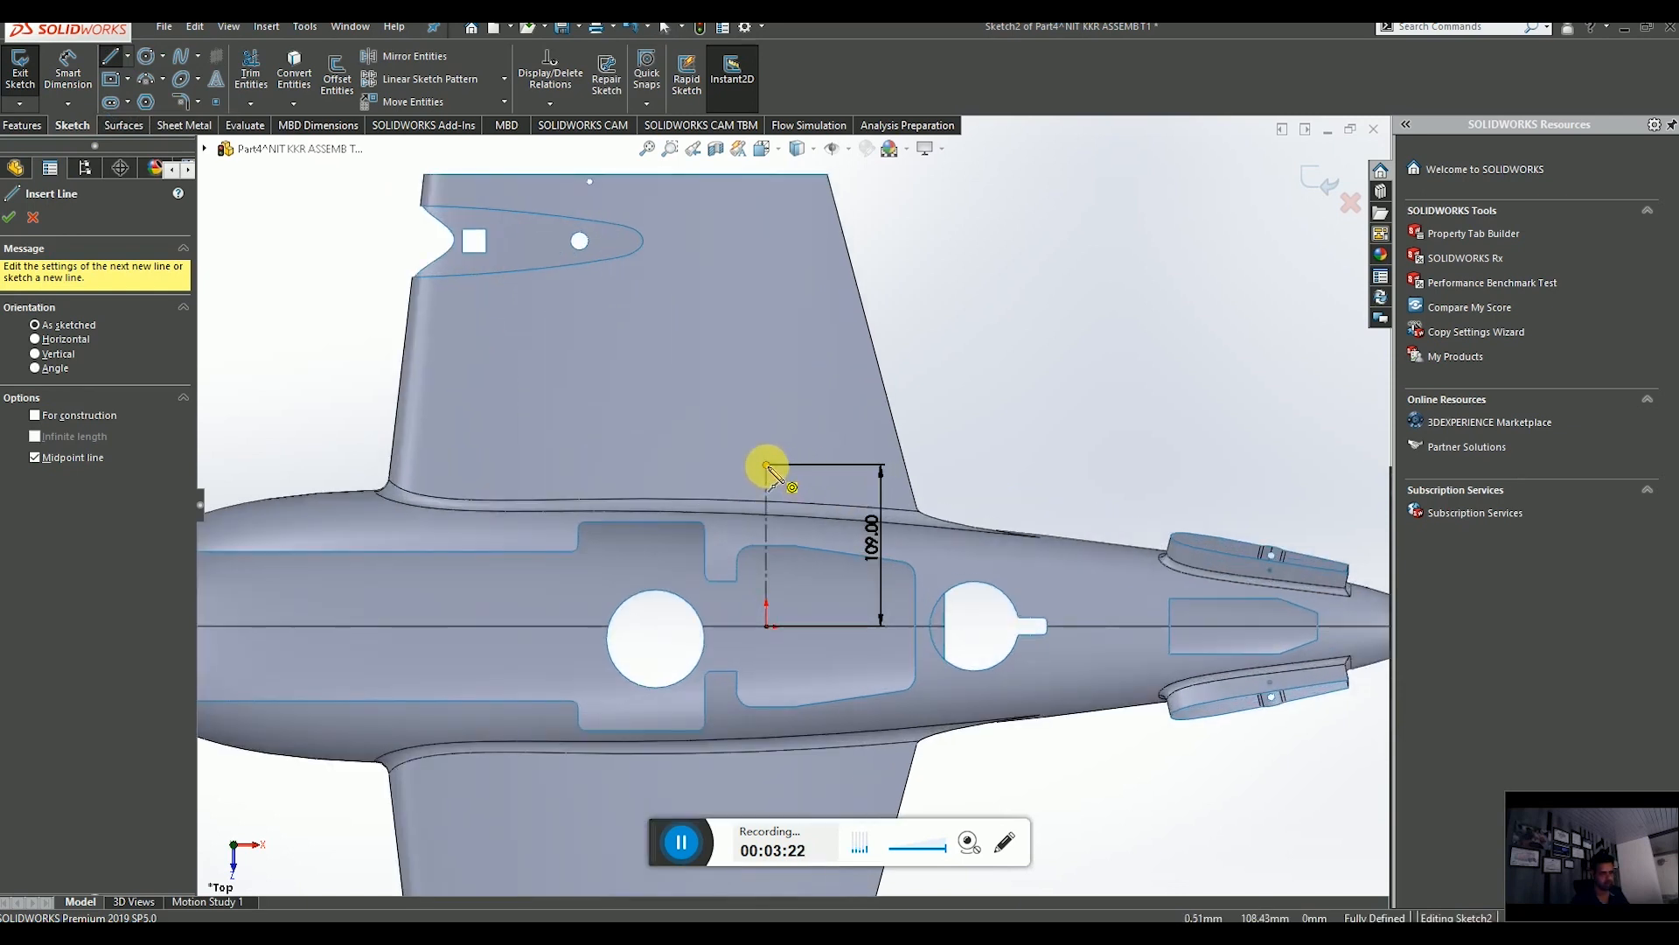
pyautogui.click(767, 465)
pyautogui.scroll(5, 881, 471)
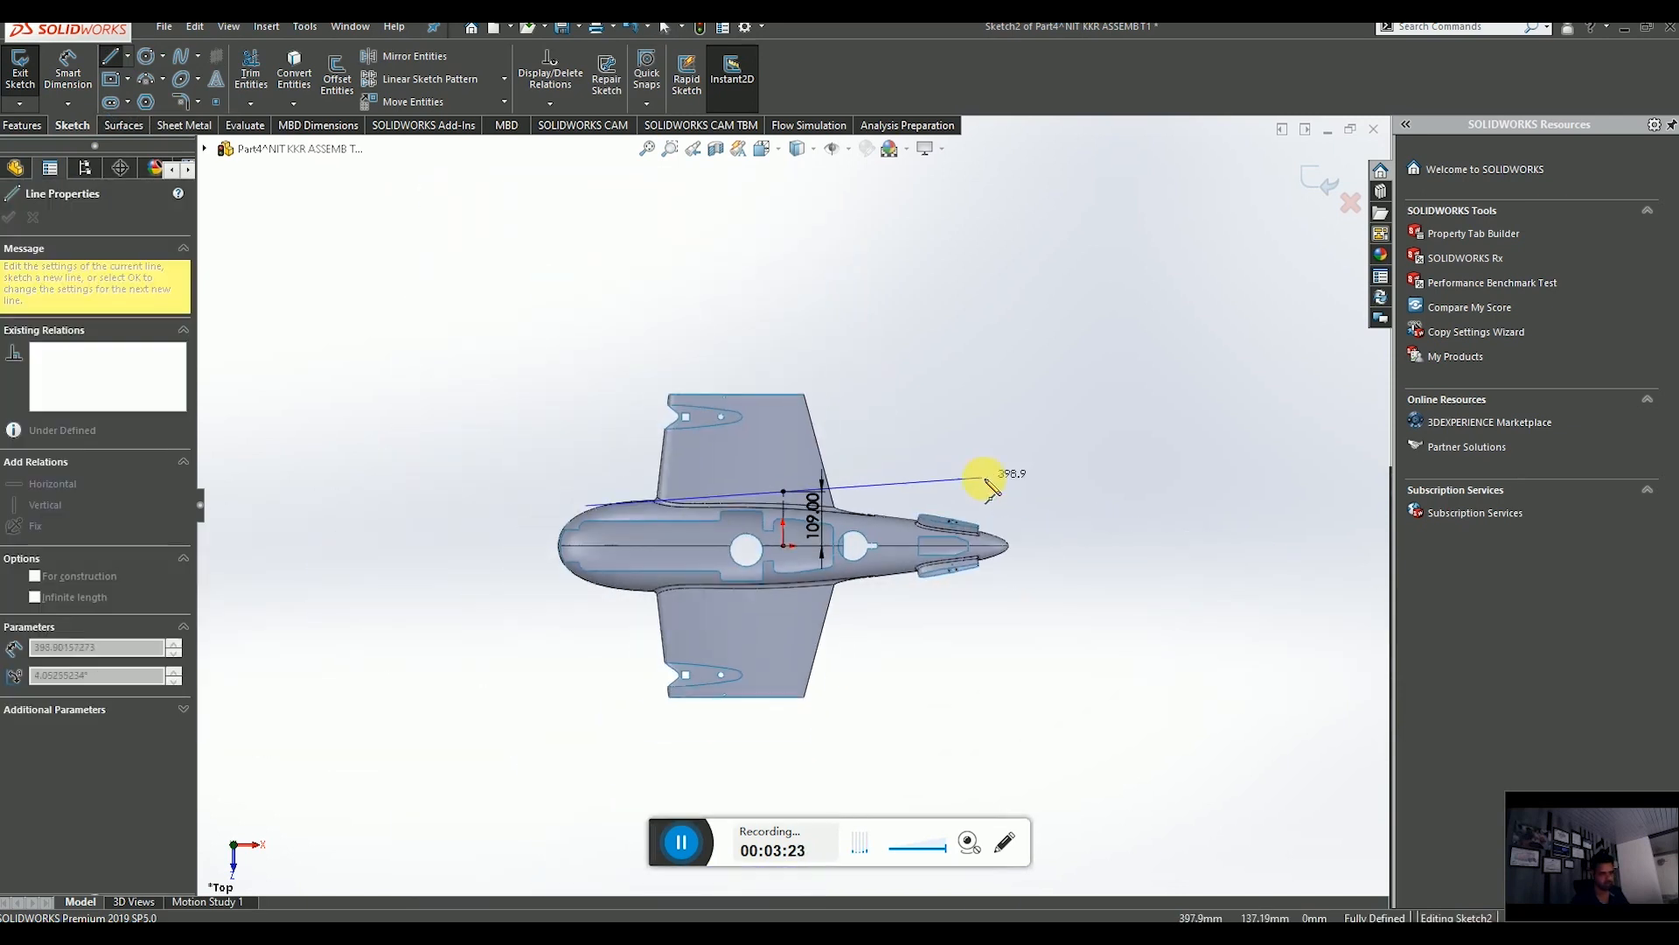
pyautogui.click(1036, 492)
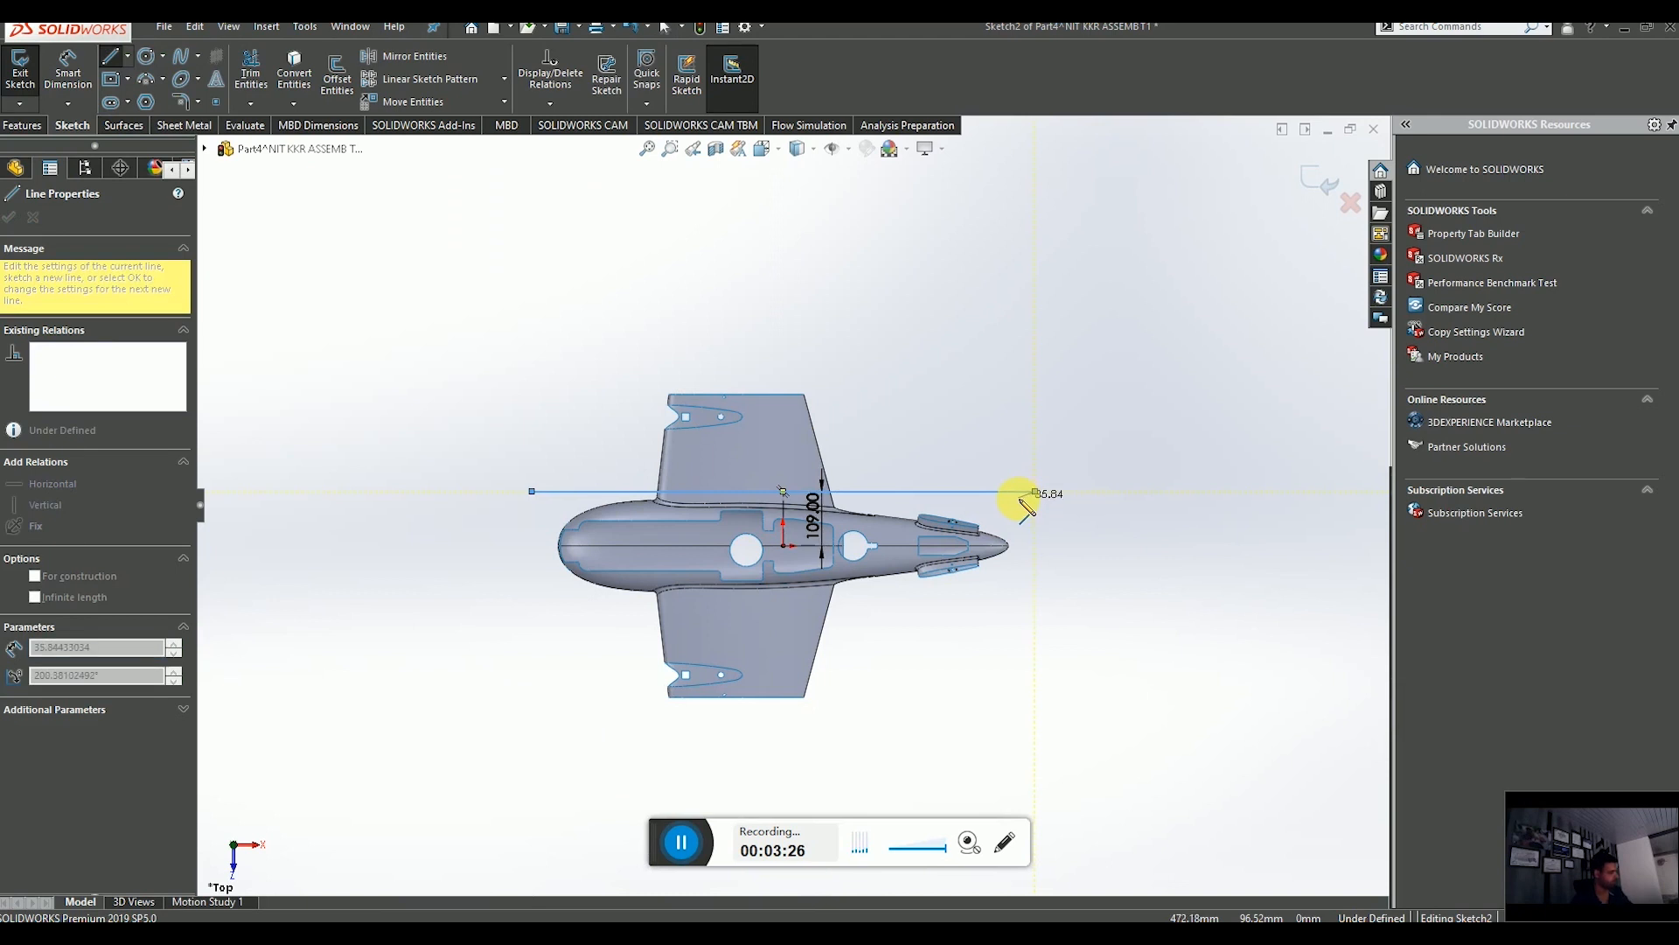
pyautogui.press('Escape')
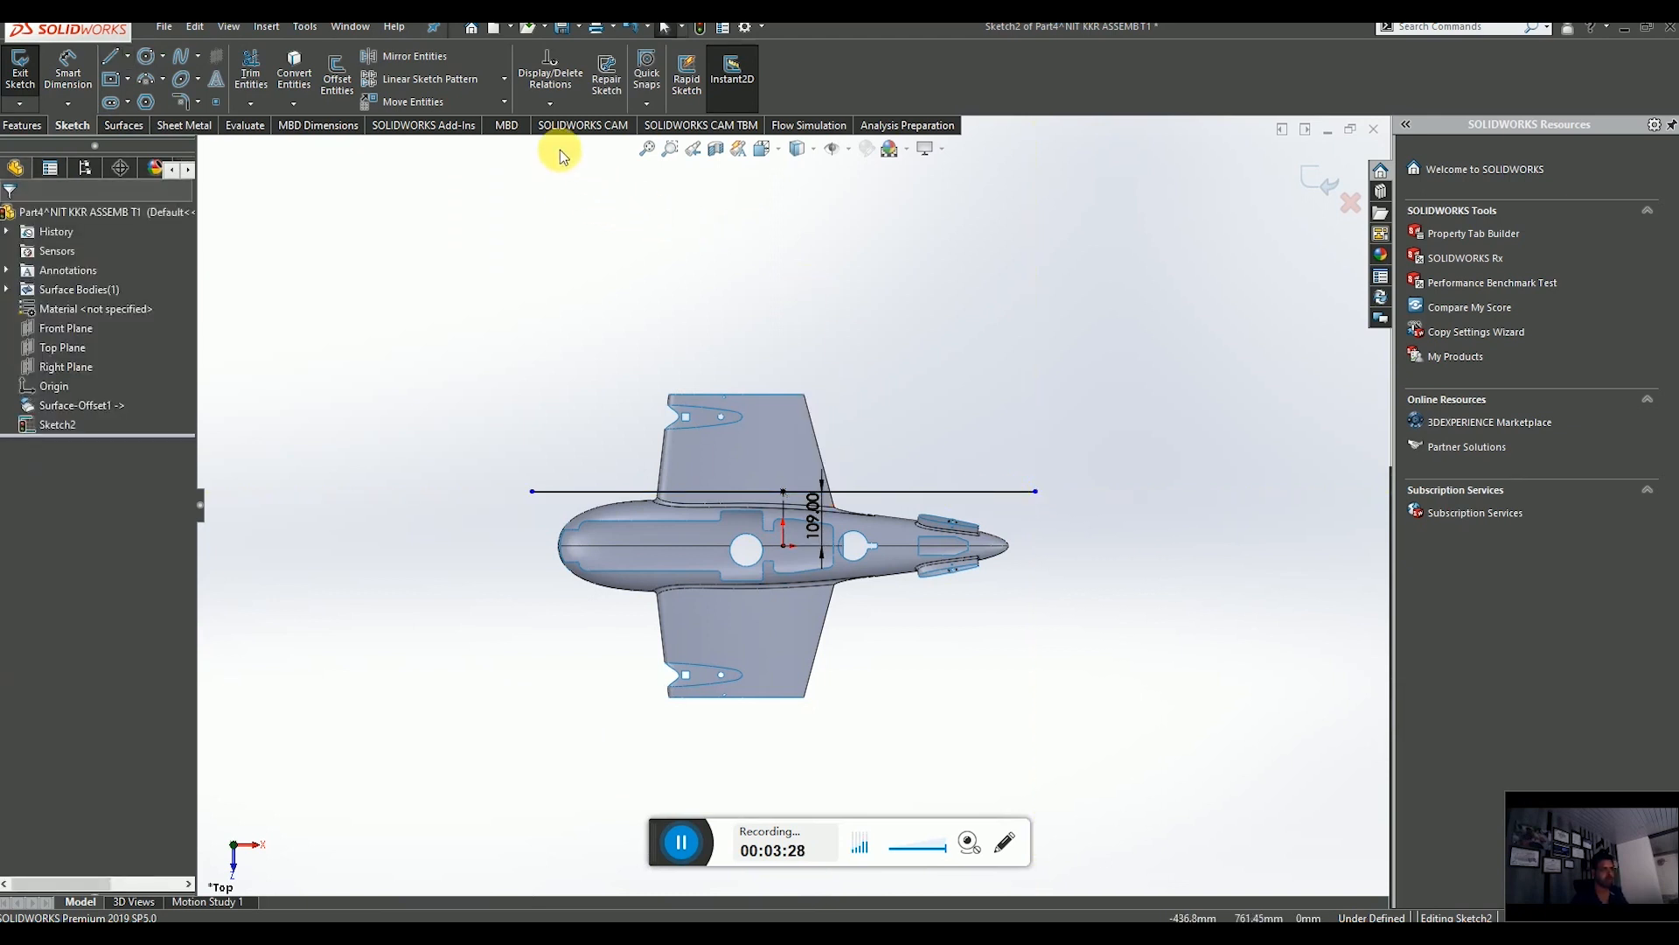
pyautogui.click(457, 58)
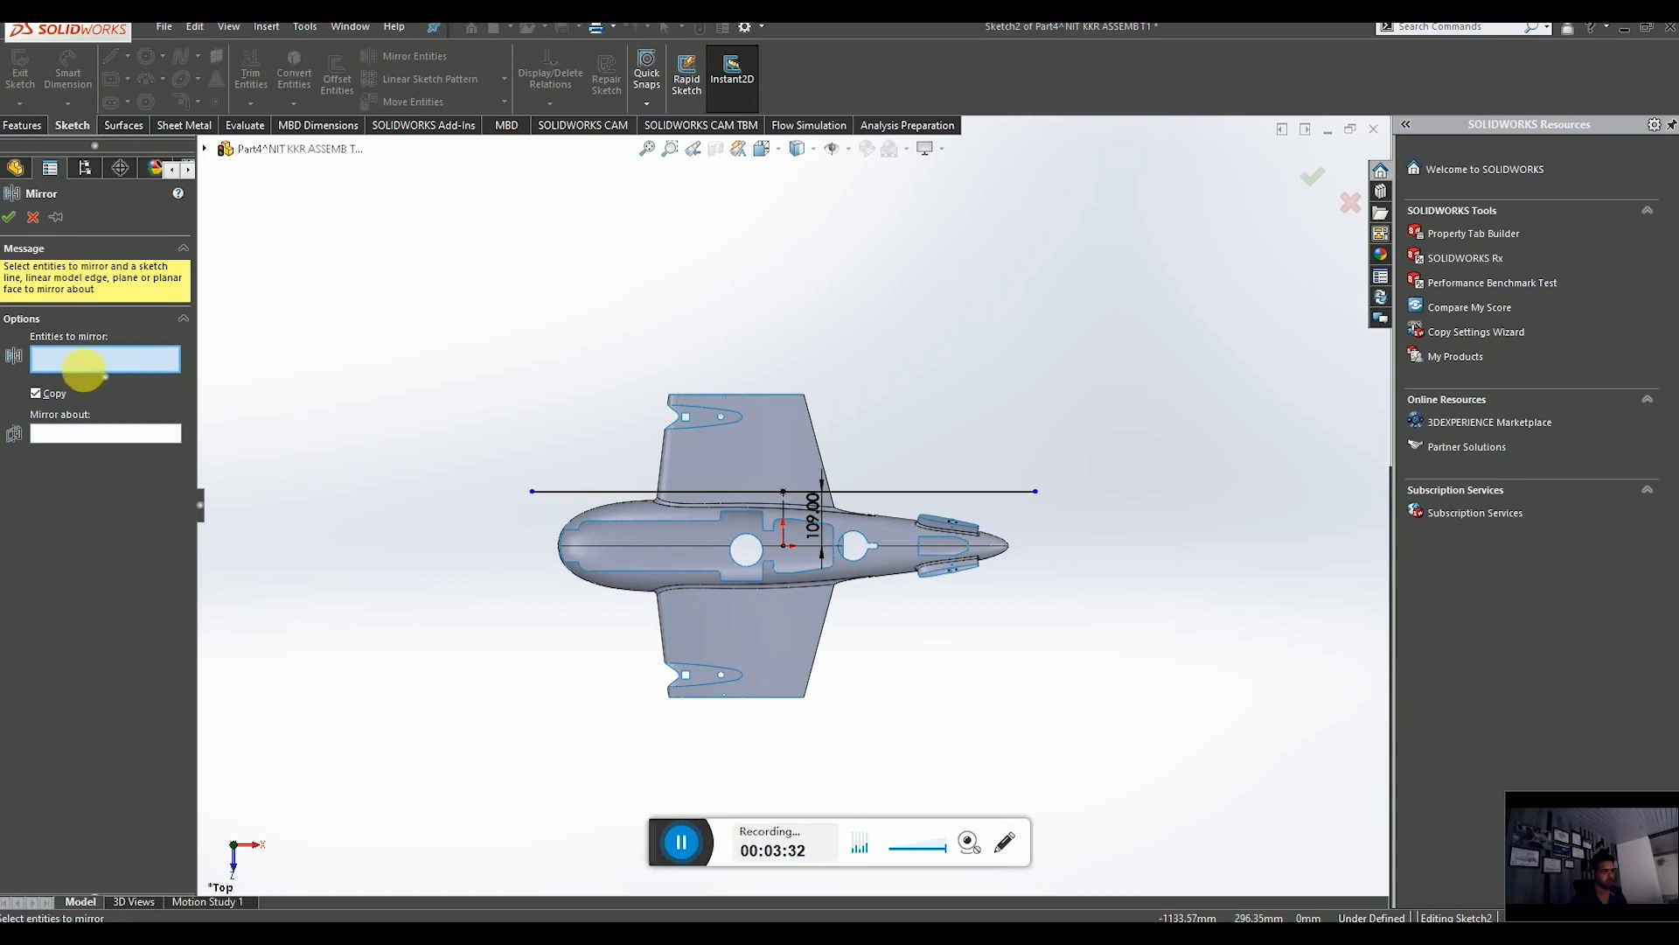
pyautogui.click(885, 493)
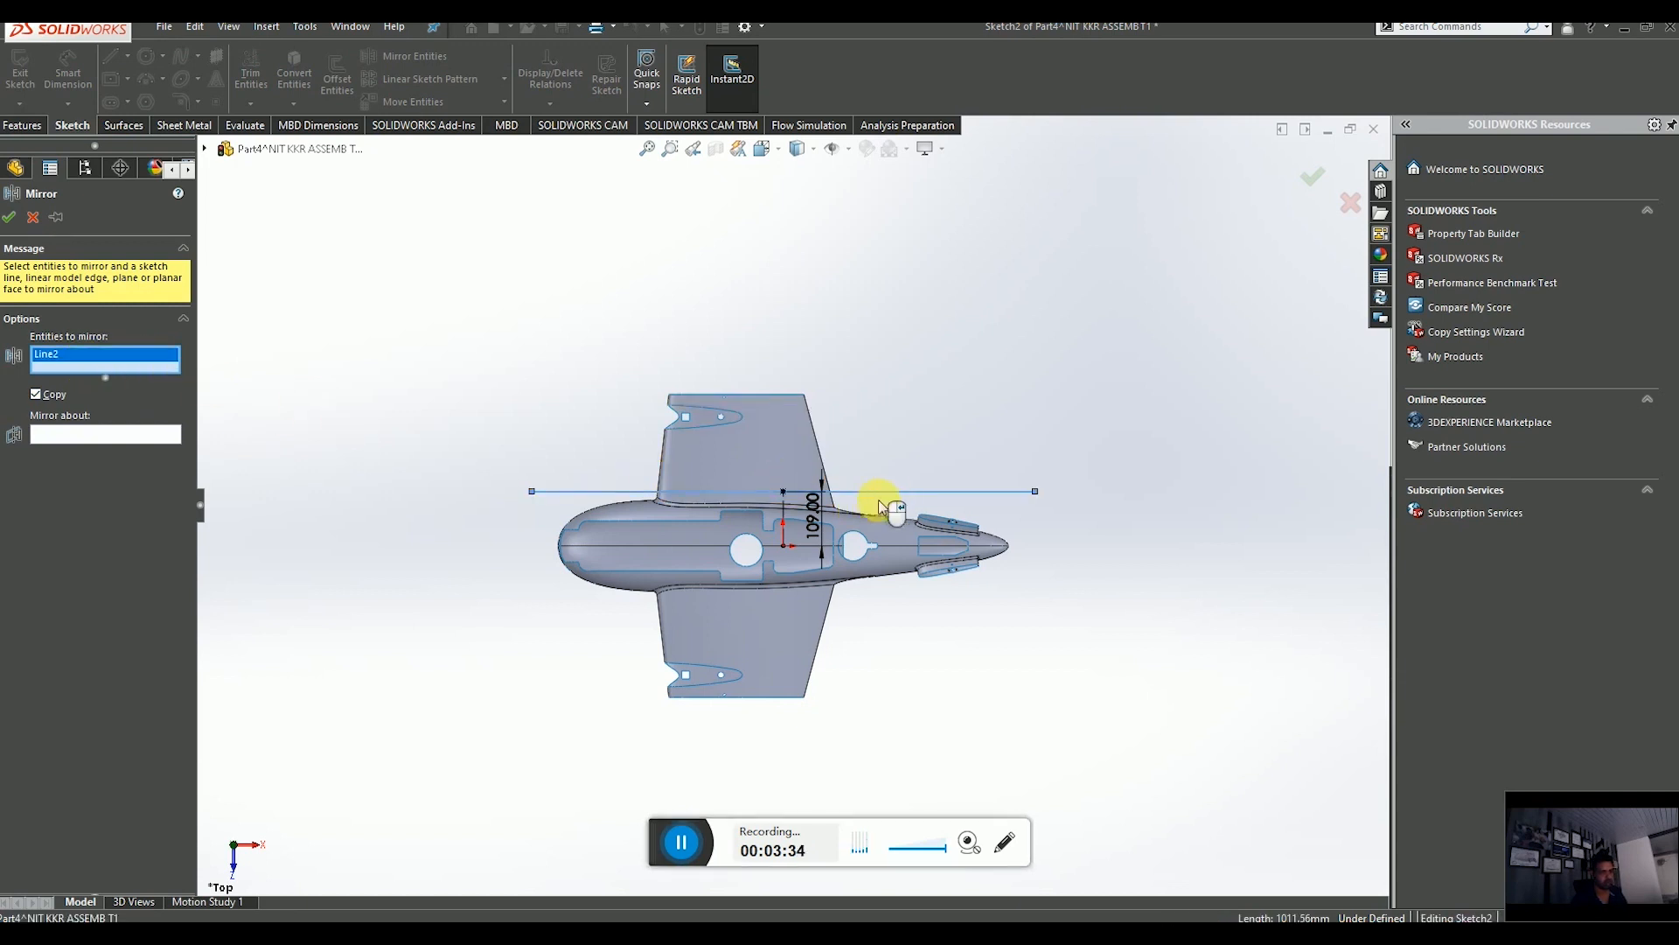
pyautogui.click(140, 435)
pyautogui.scroll(-5, 816, 555)
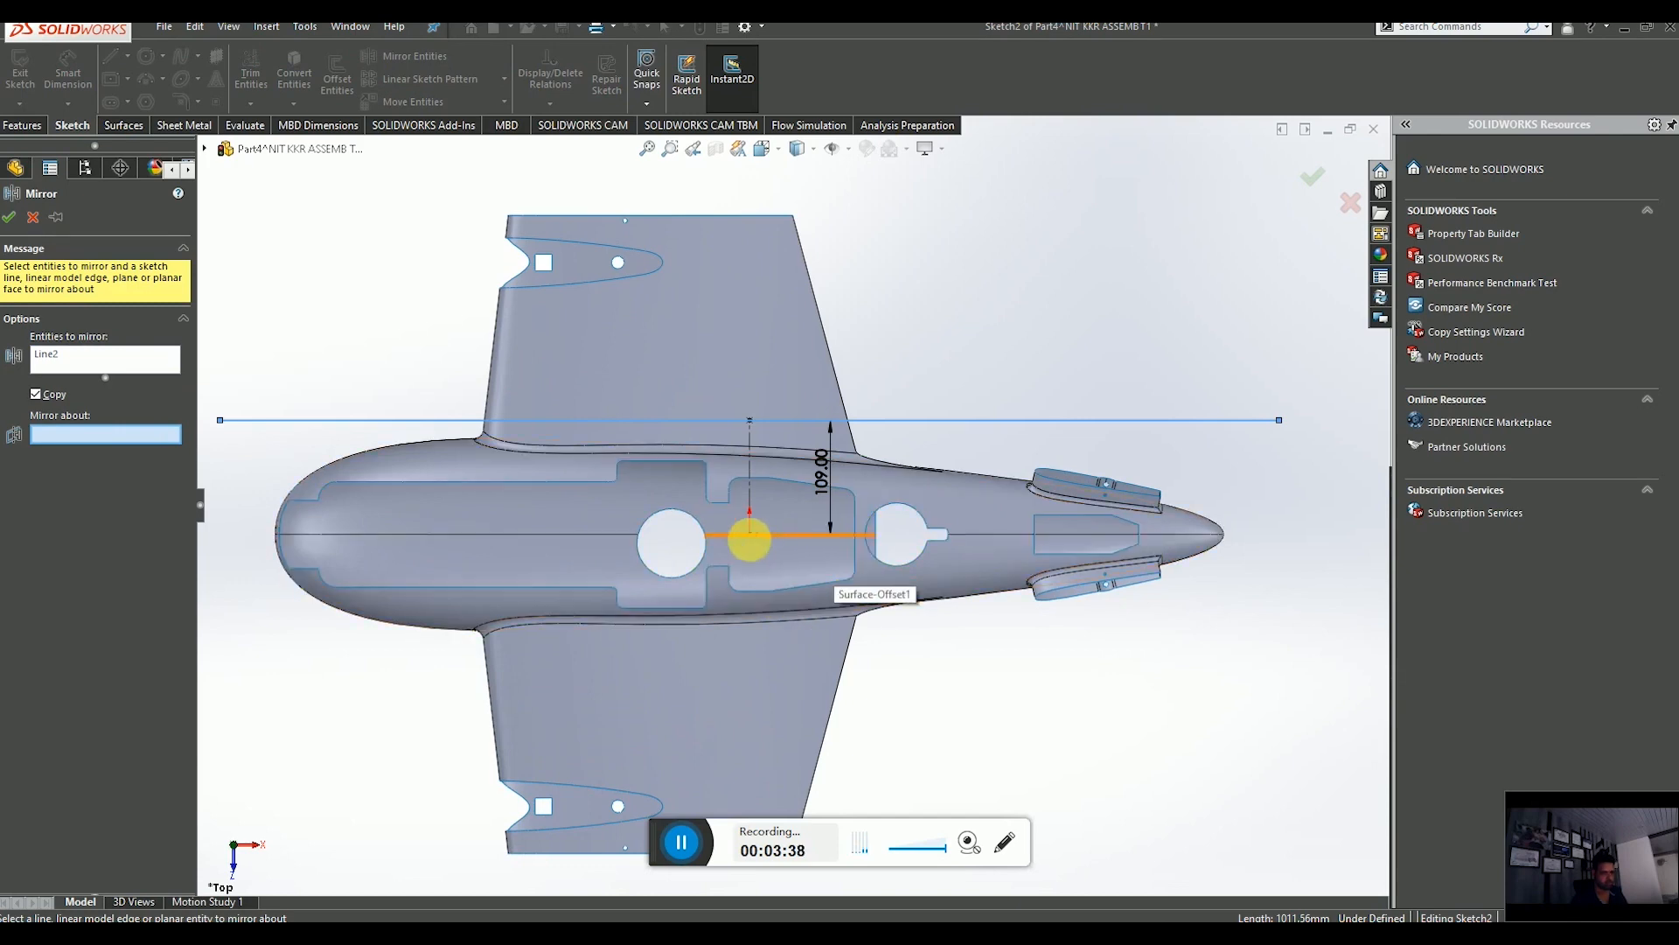
pyautogui.click(33, 218)
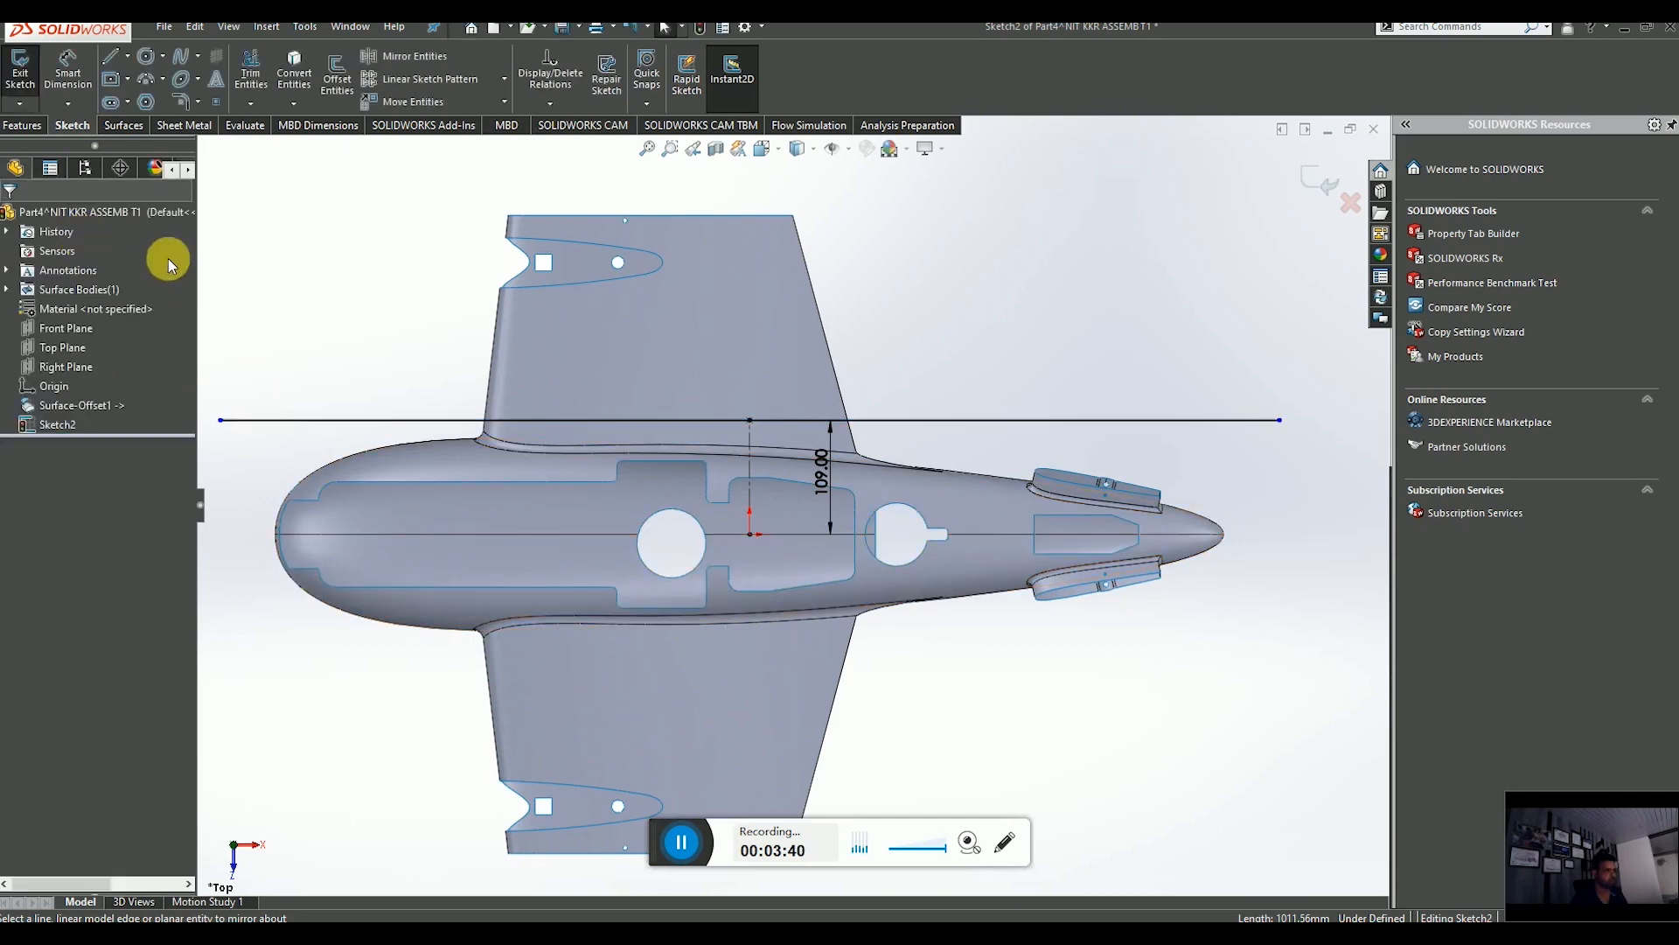
# Draw a horizontal centerline from the origin along the fuselage axis toward the nose.
pyautogui.click(127, 58)
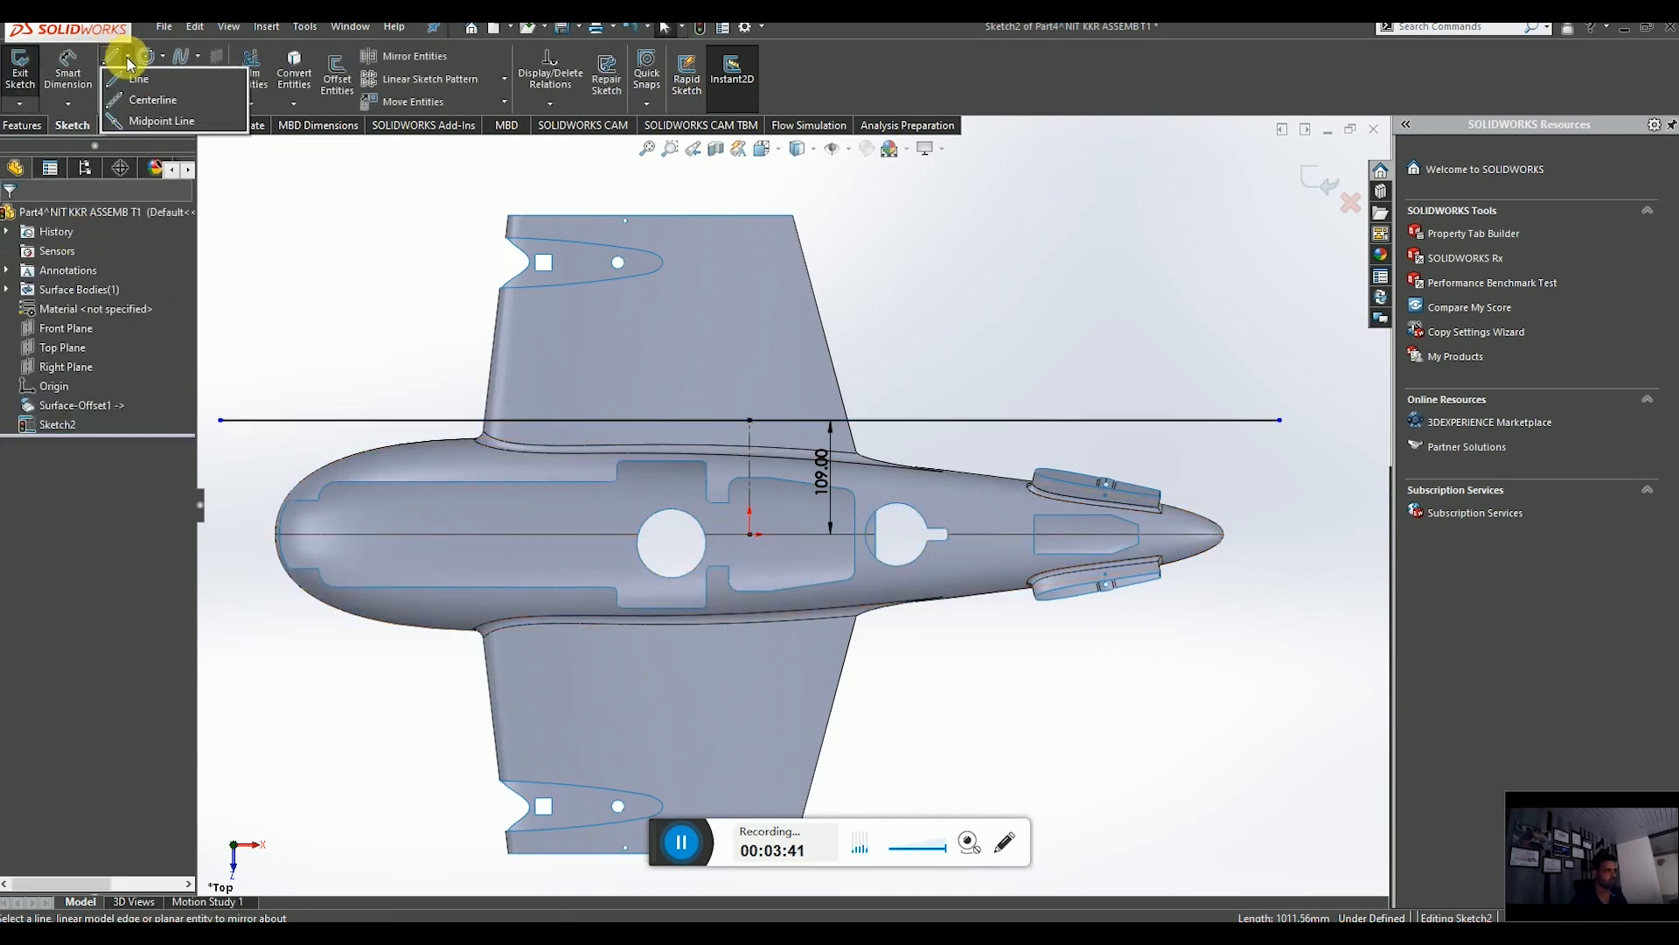
pyautogui.click(153, 100)
pyautogui.scroll(-5, 860, 556)
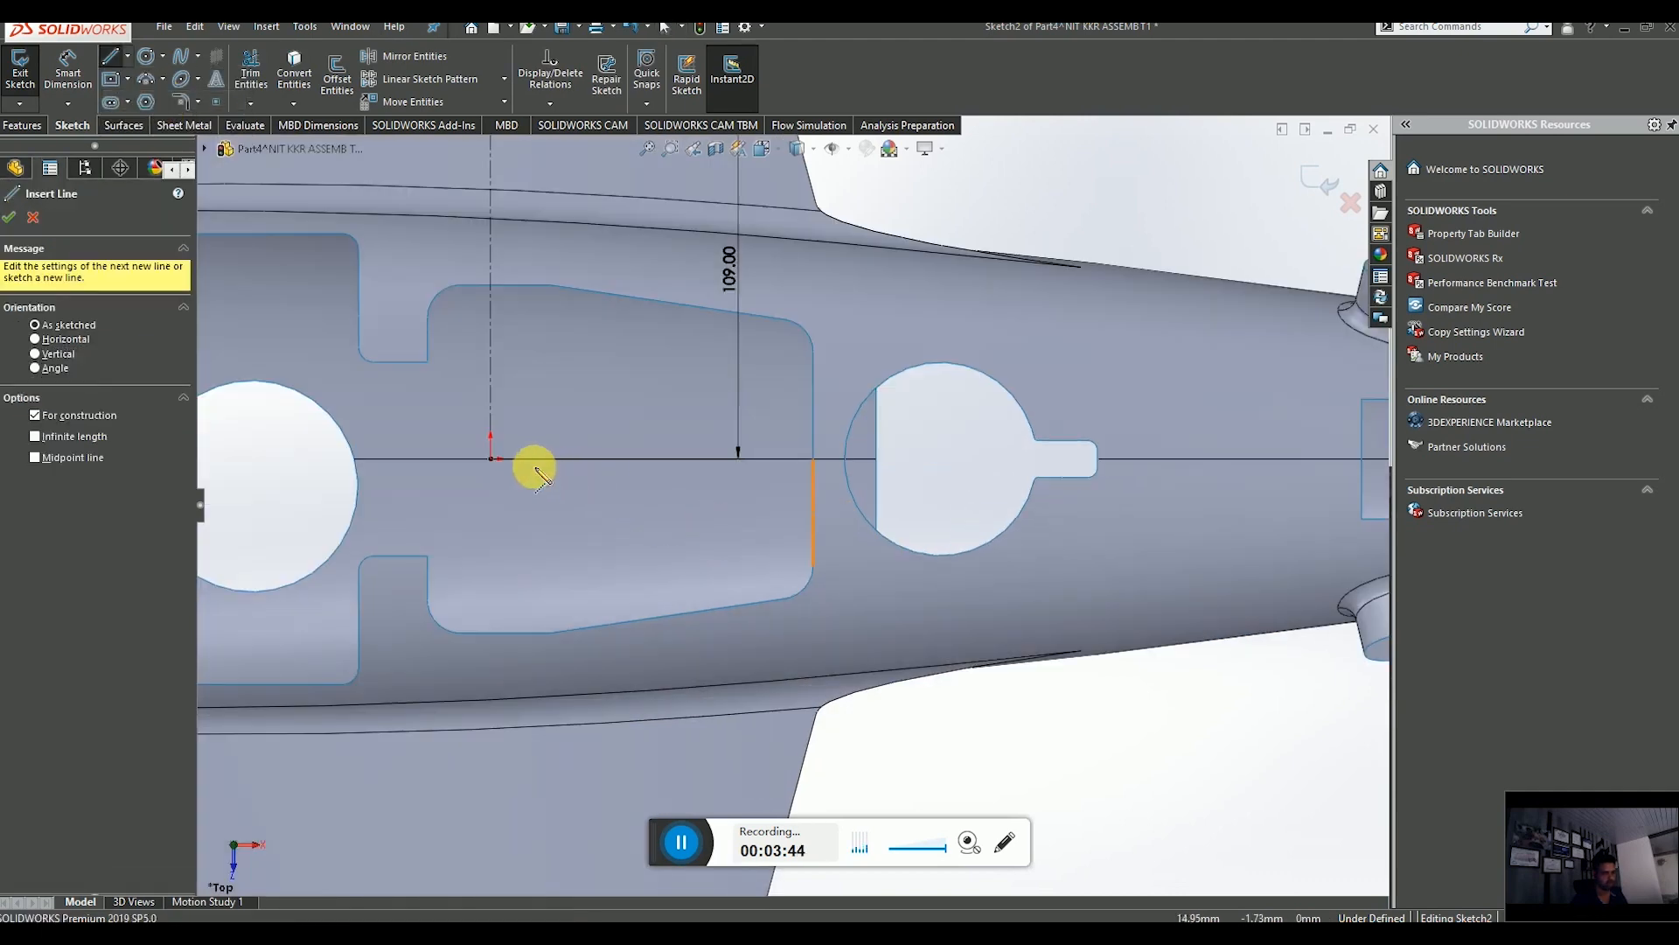
pyautogui.click(491, 459)
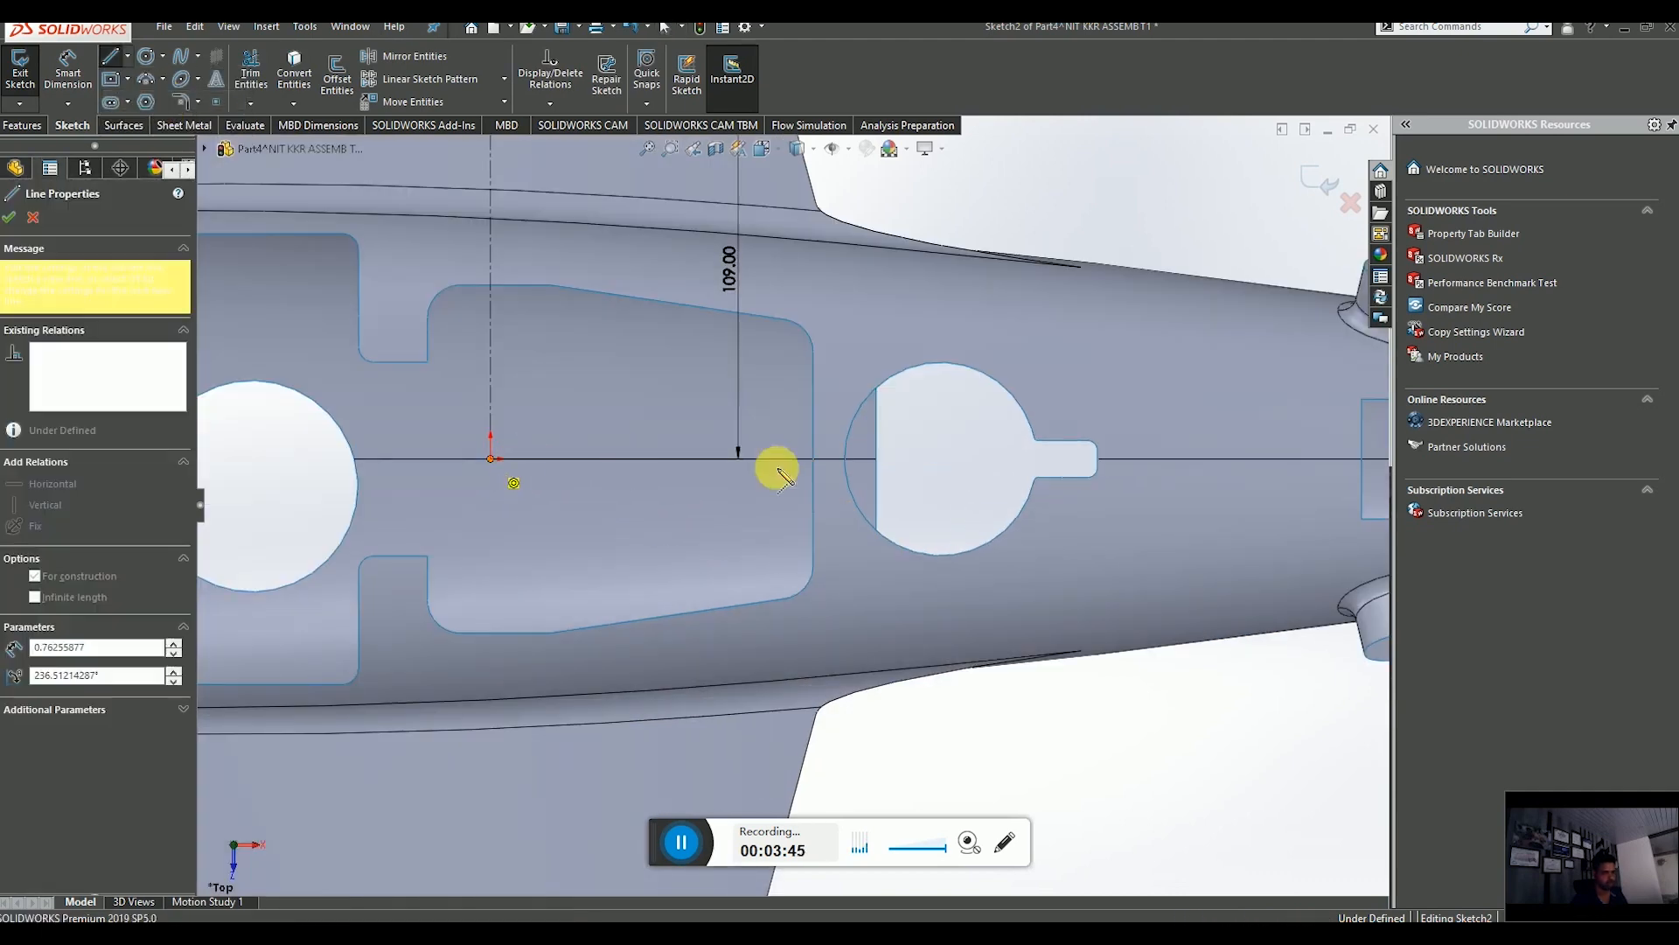
pyautogui.click(989, 458)
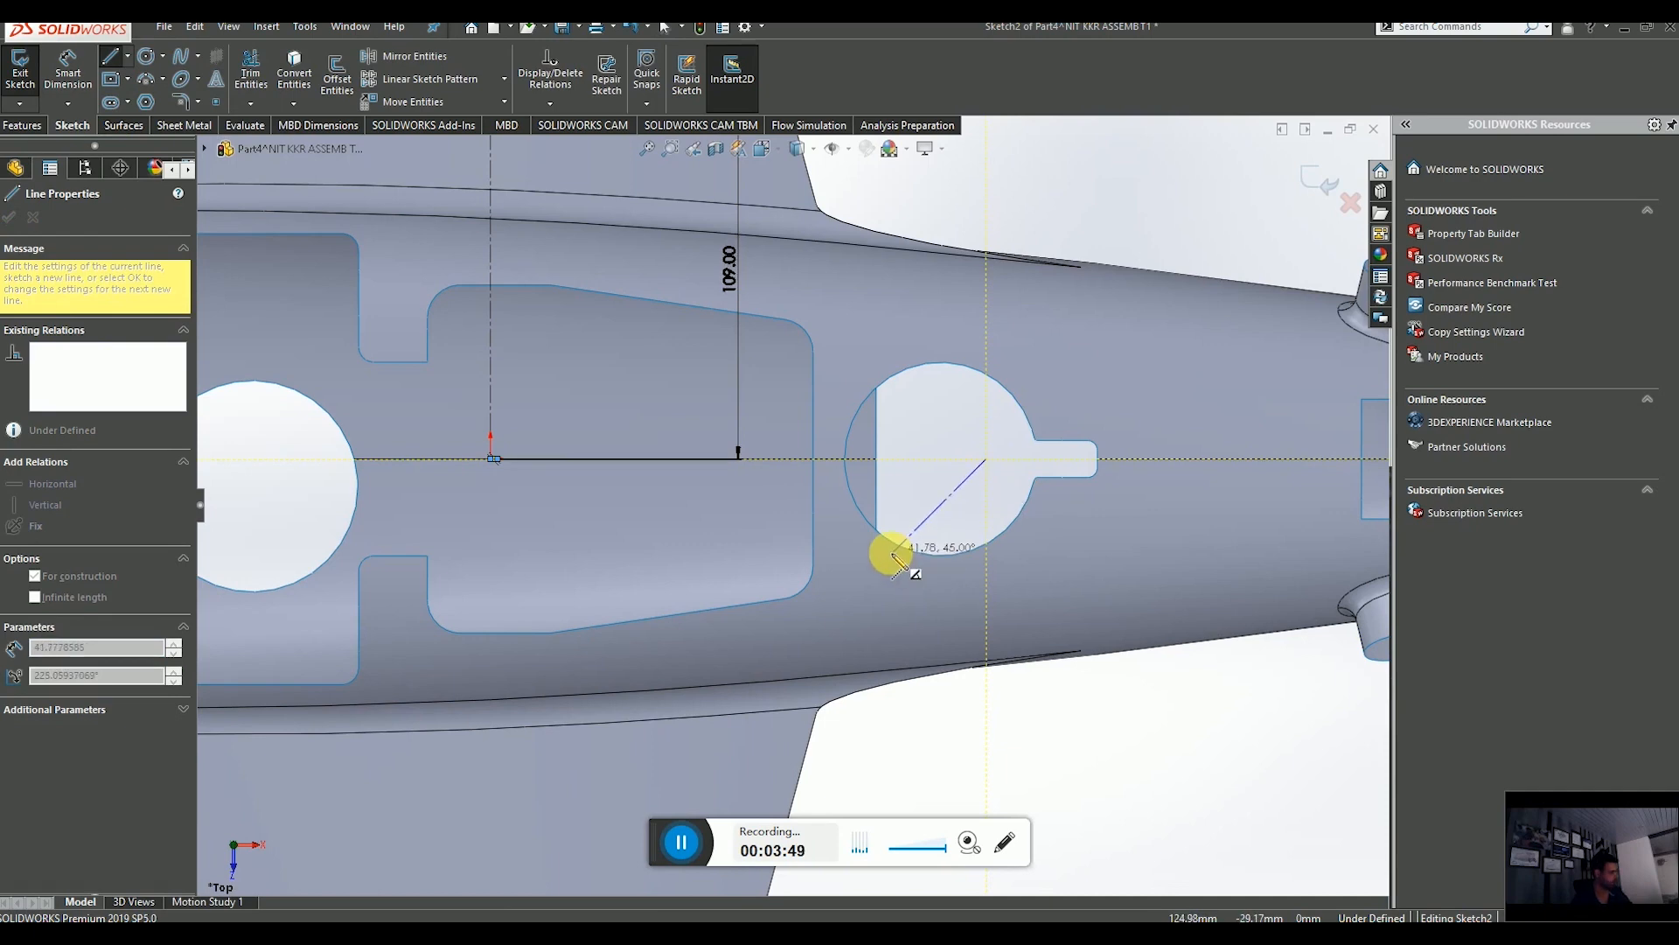
pyautogui.press('Escape')
pyautogui.scroll(4, 788, 507)
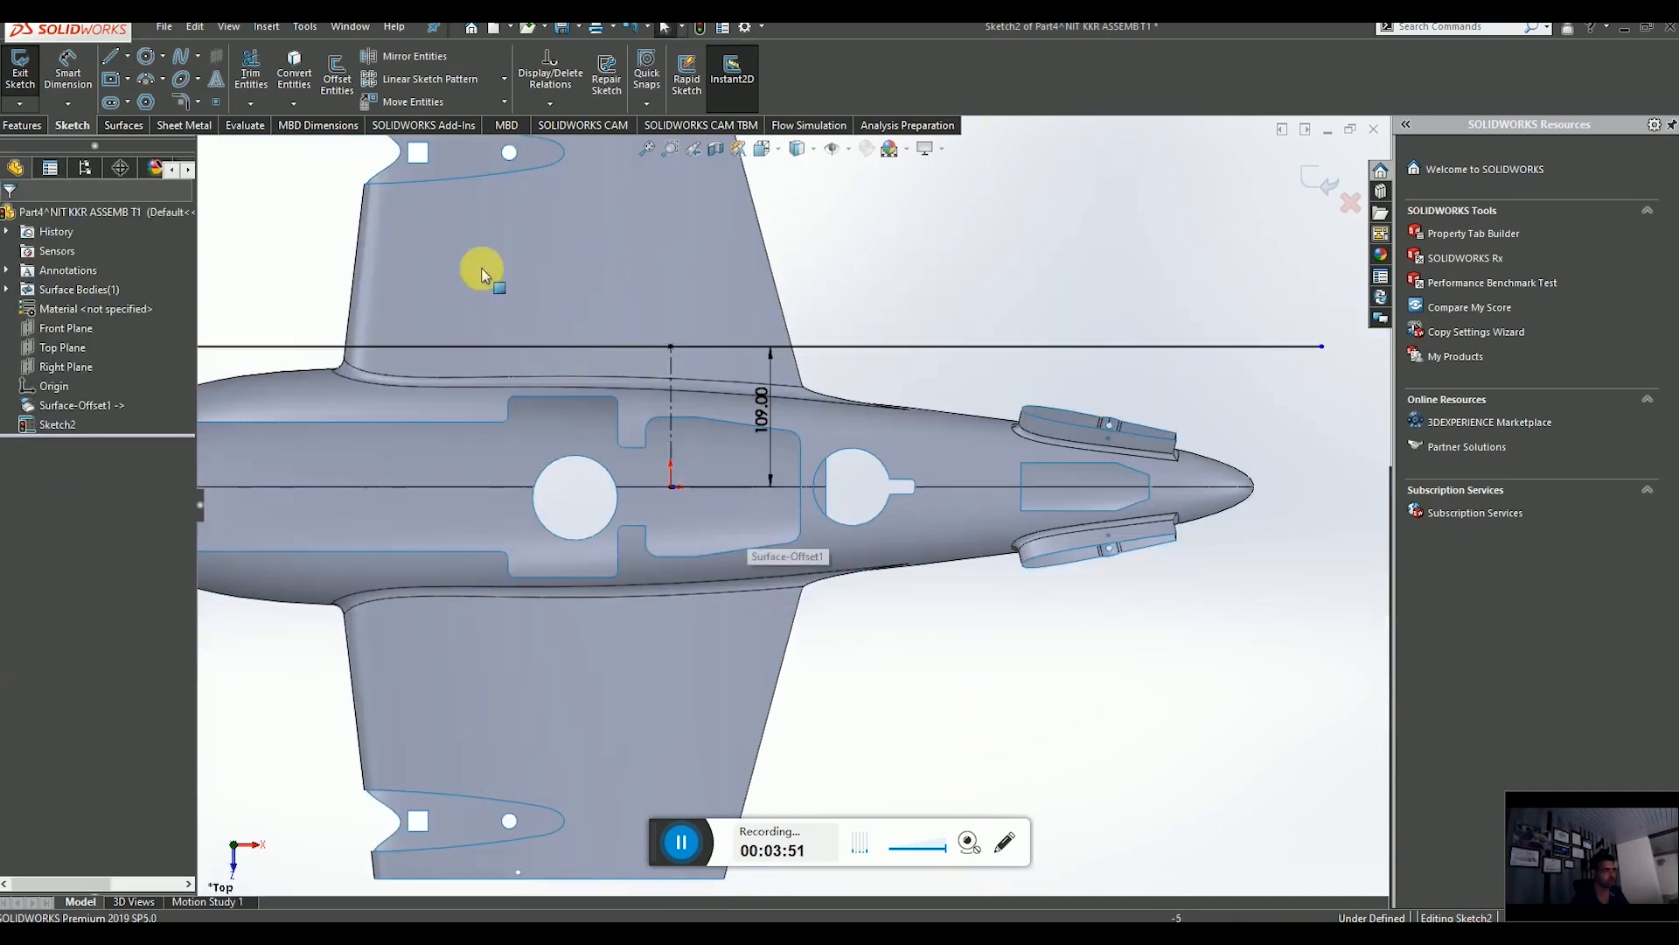
# Draw another horizontal centerline from the origin extending past the fuselage nose.
pyautogui.click(130, 58)
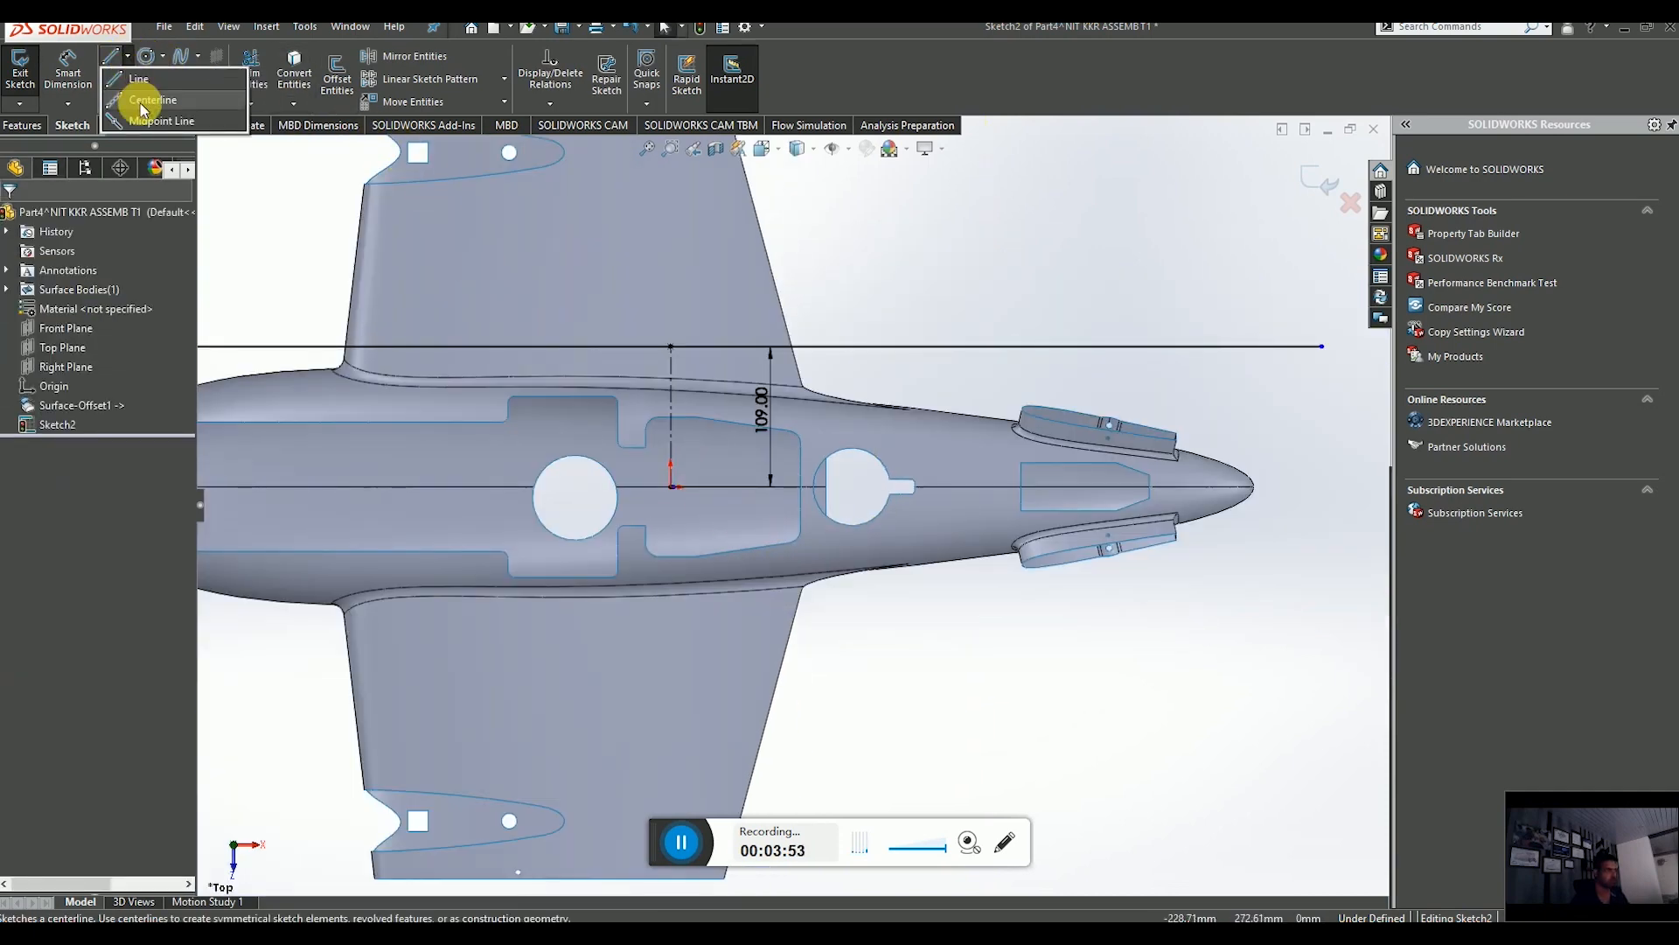
pyautogui.click(142, 101)
pyautogui.click(671, 489)
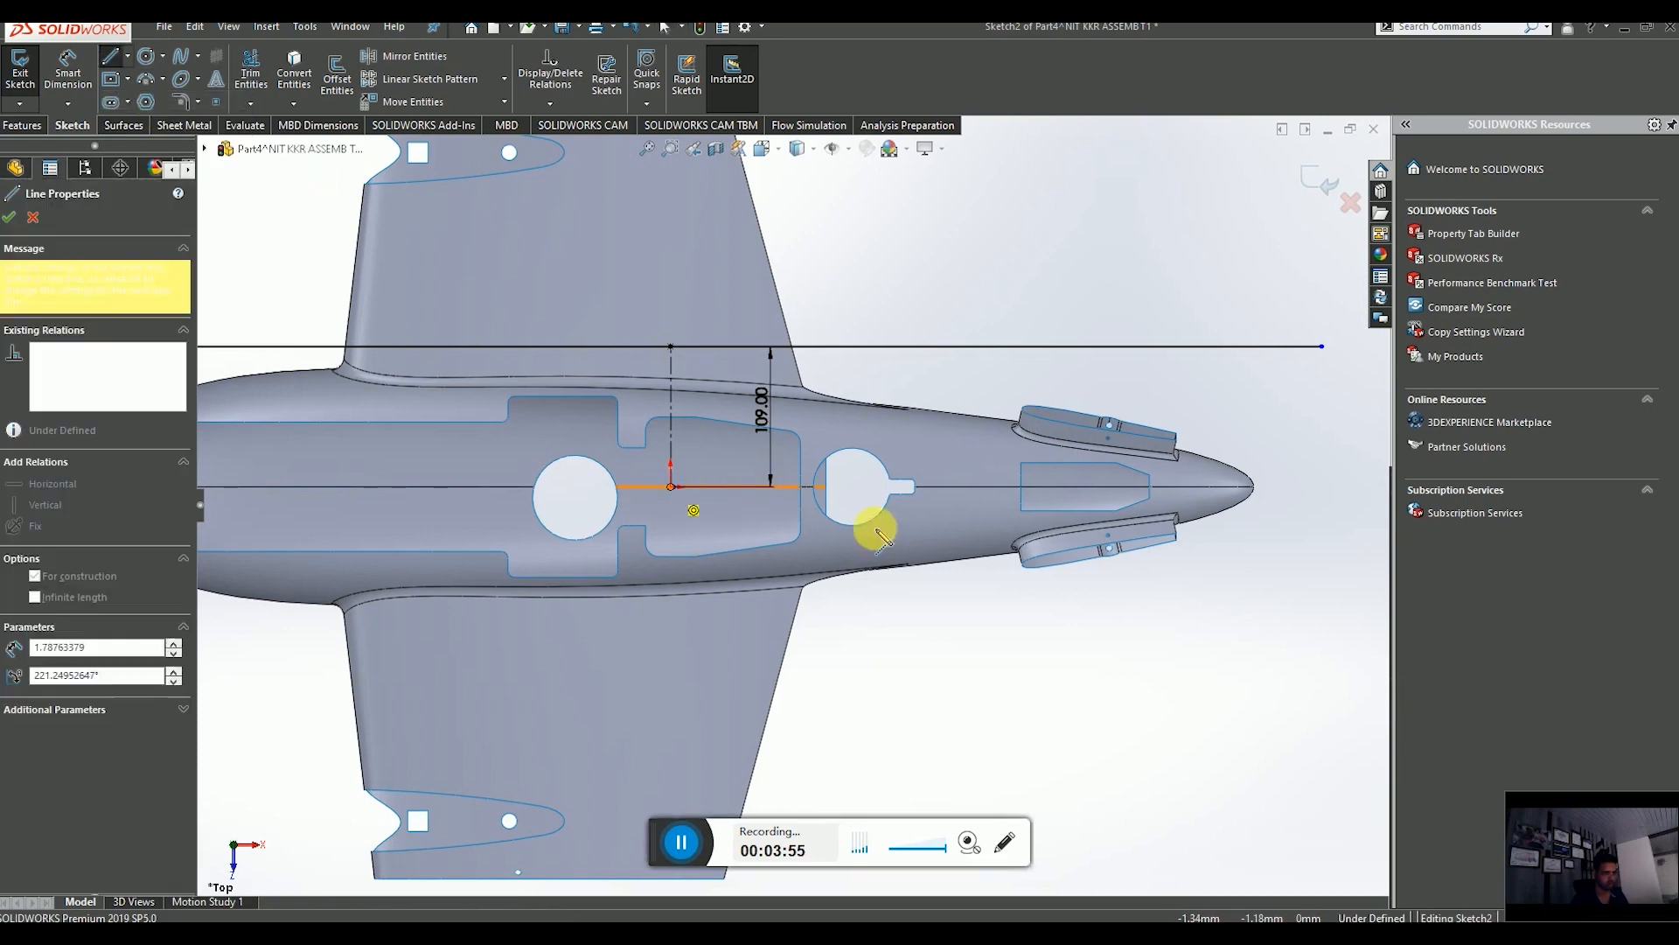
pyautogui.scroll(5, 874, 525)
pyautogui.click(1087, 500)
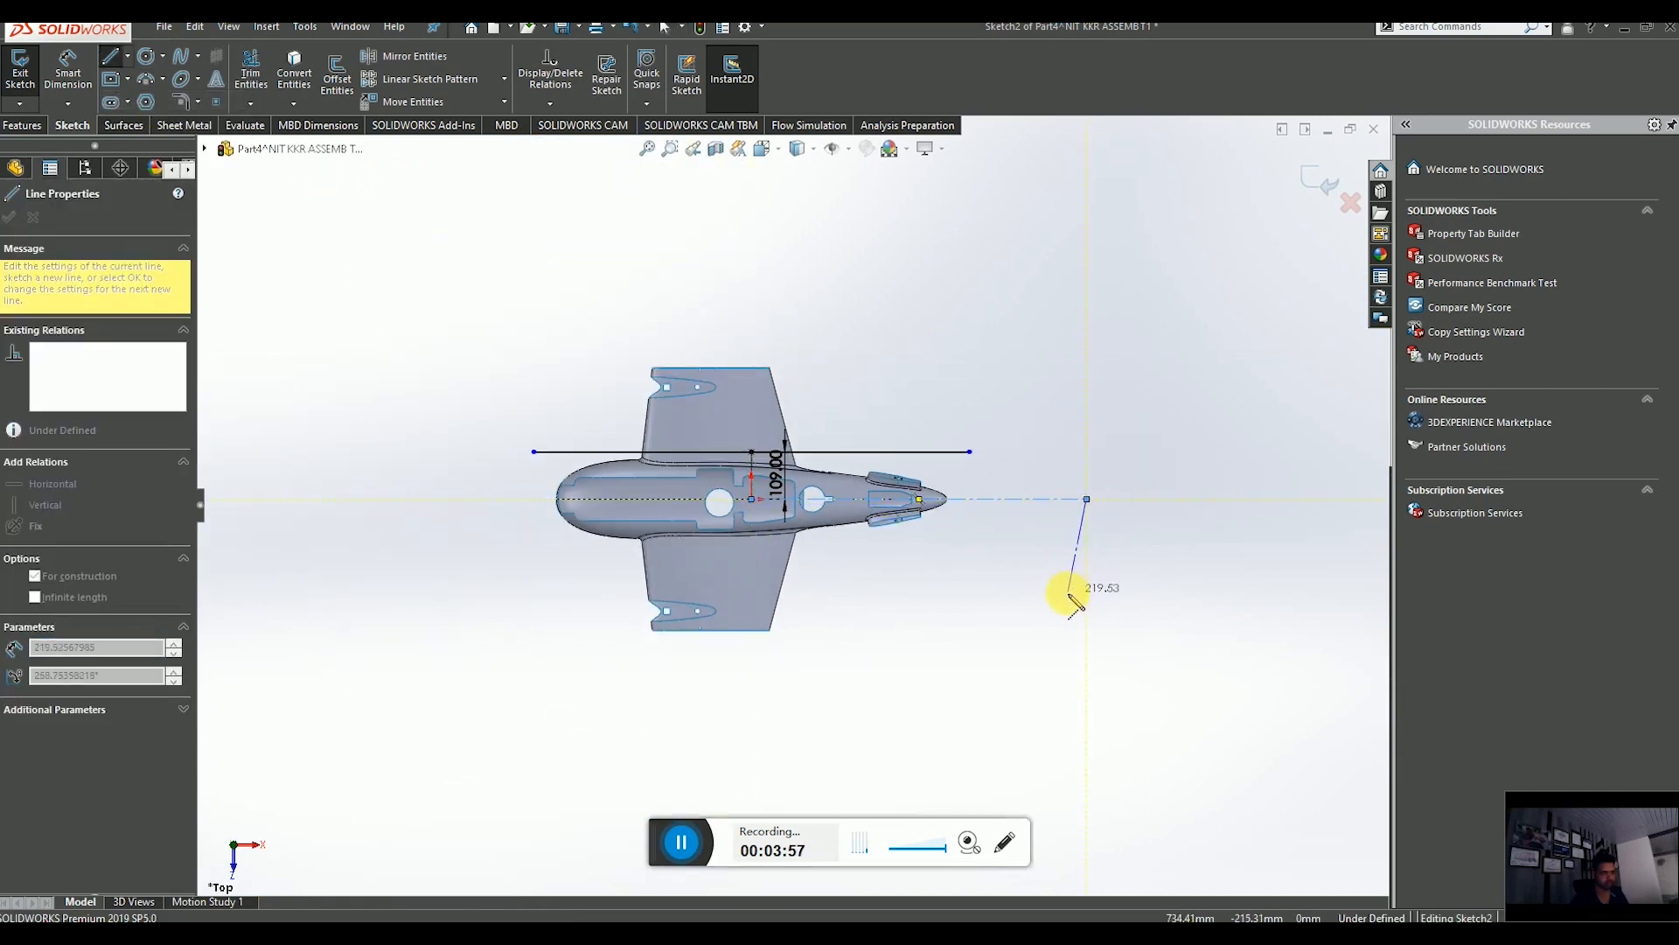
pyautogui.press('Escape')
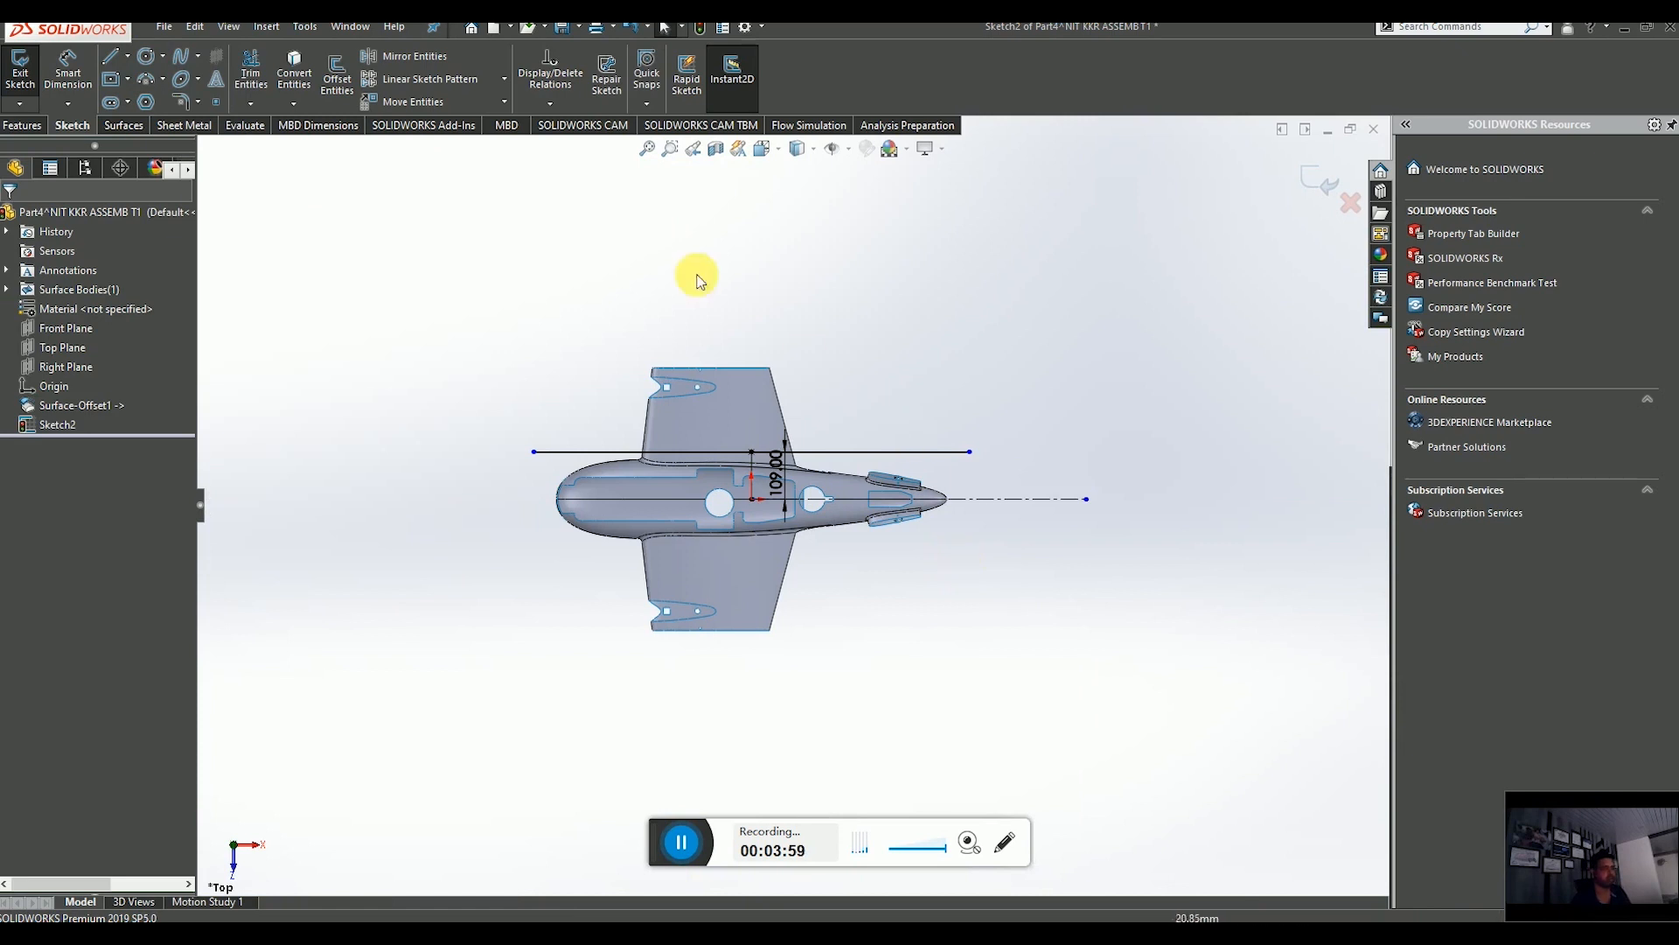
# Mirror the horizontal midpoint line about the long centerline to the opposite side, then exit the sketch.
pyautogui.click(438, 63)
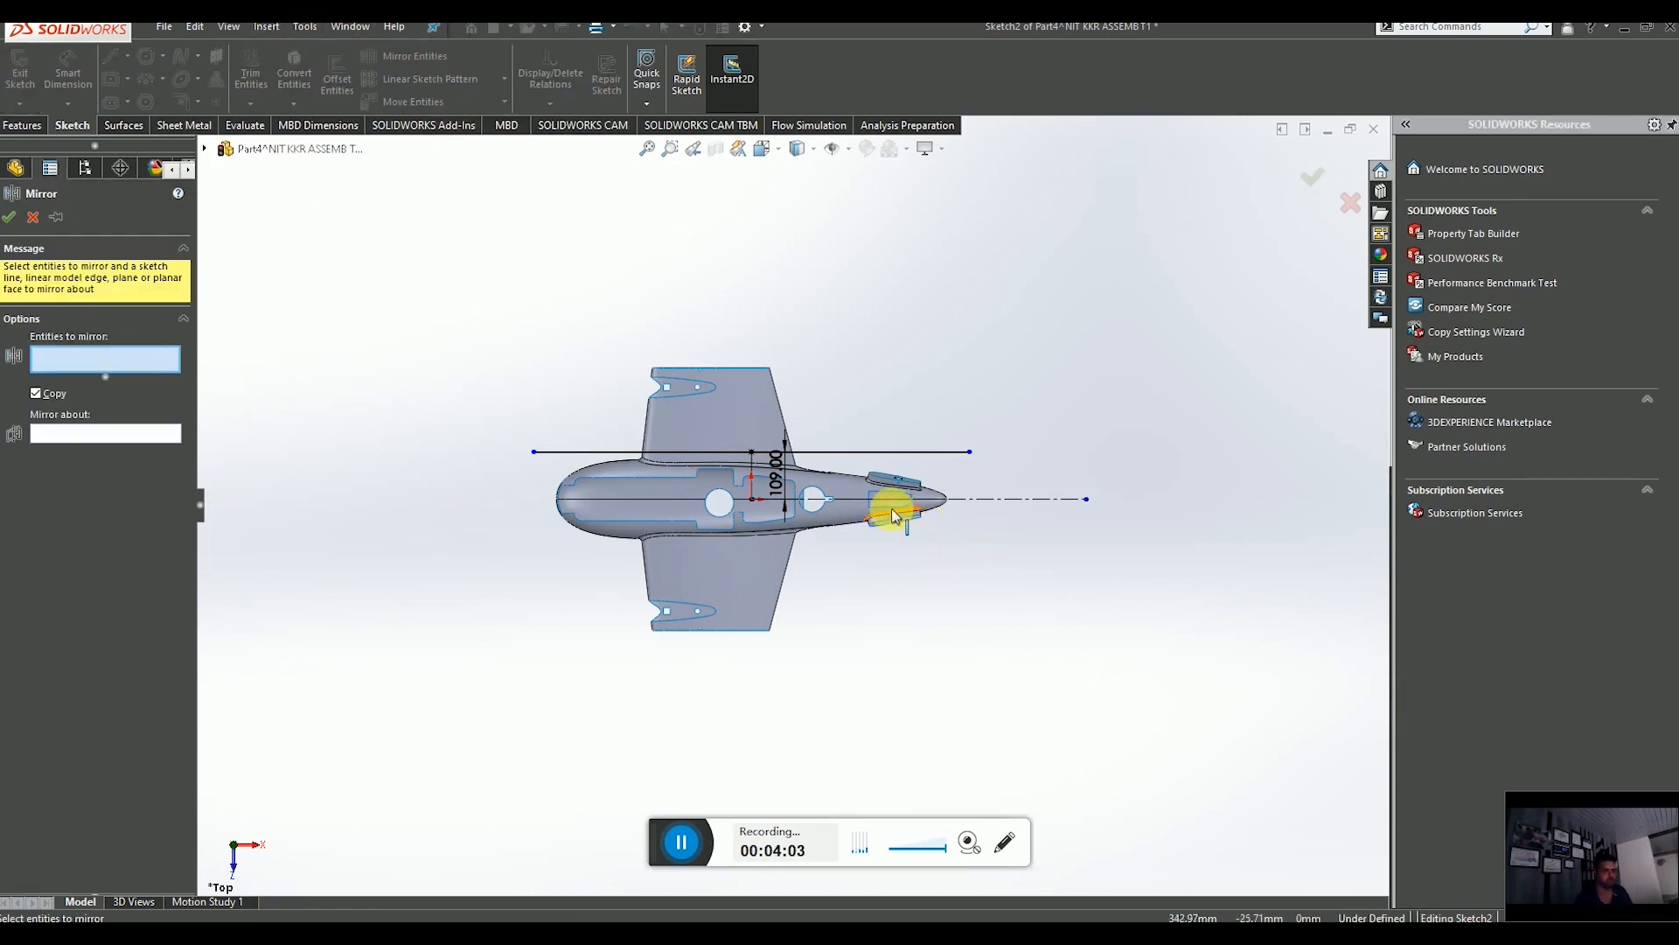
pyautogui.scroll(-4, 892, 502)
pyautogui.click(751, 381)
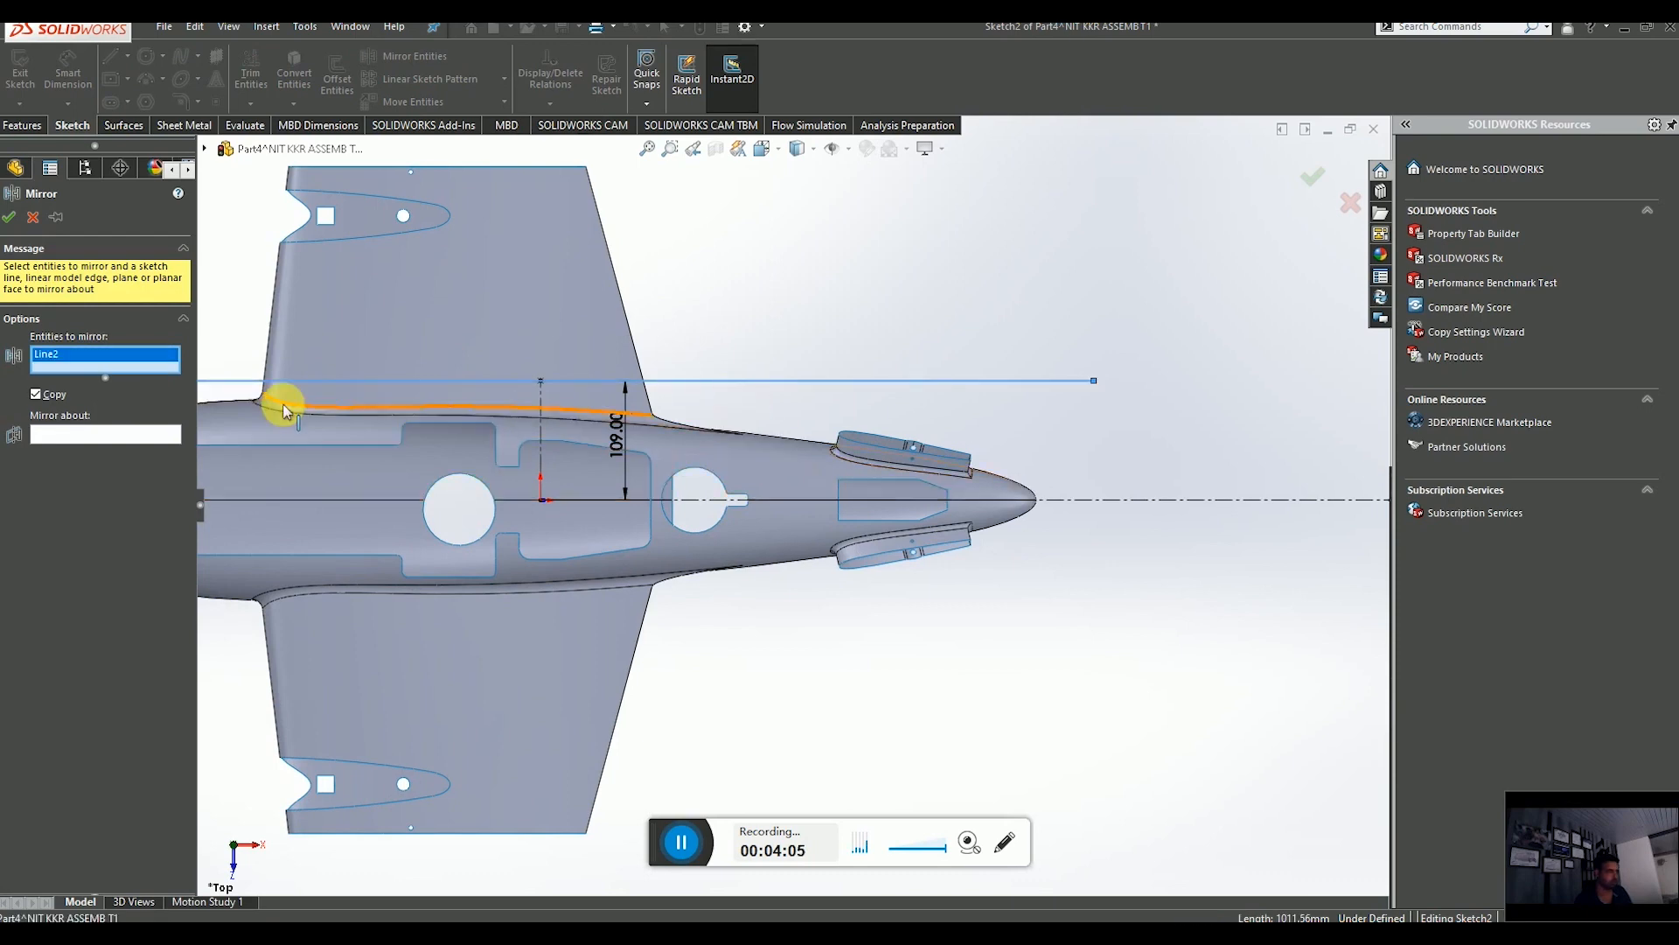
pyautogui.click(61, 434)
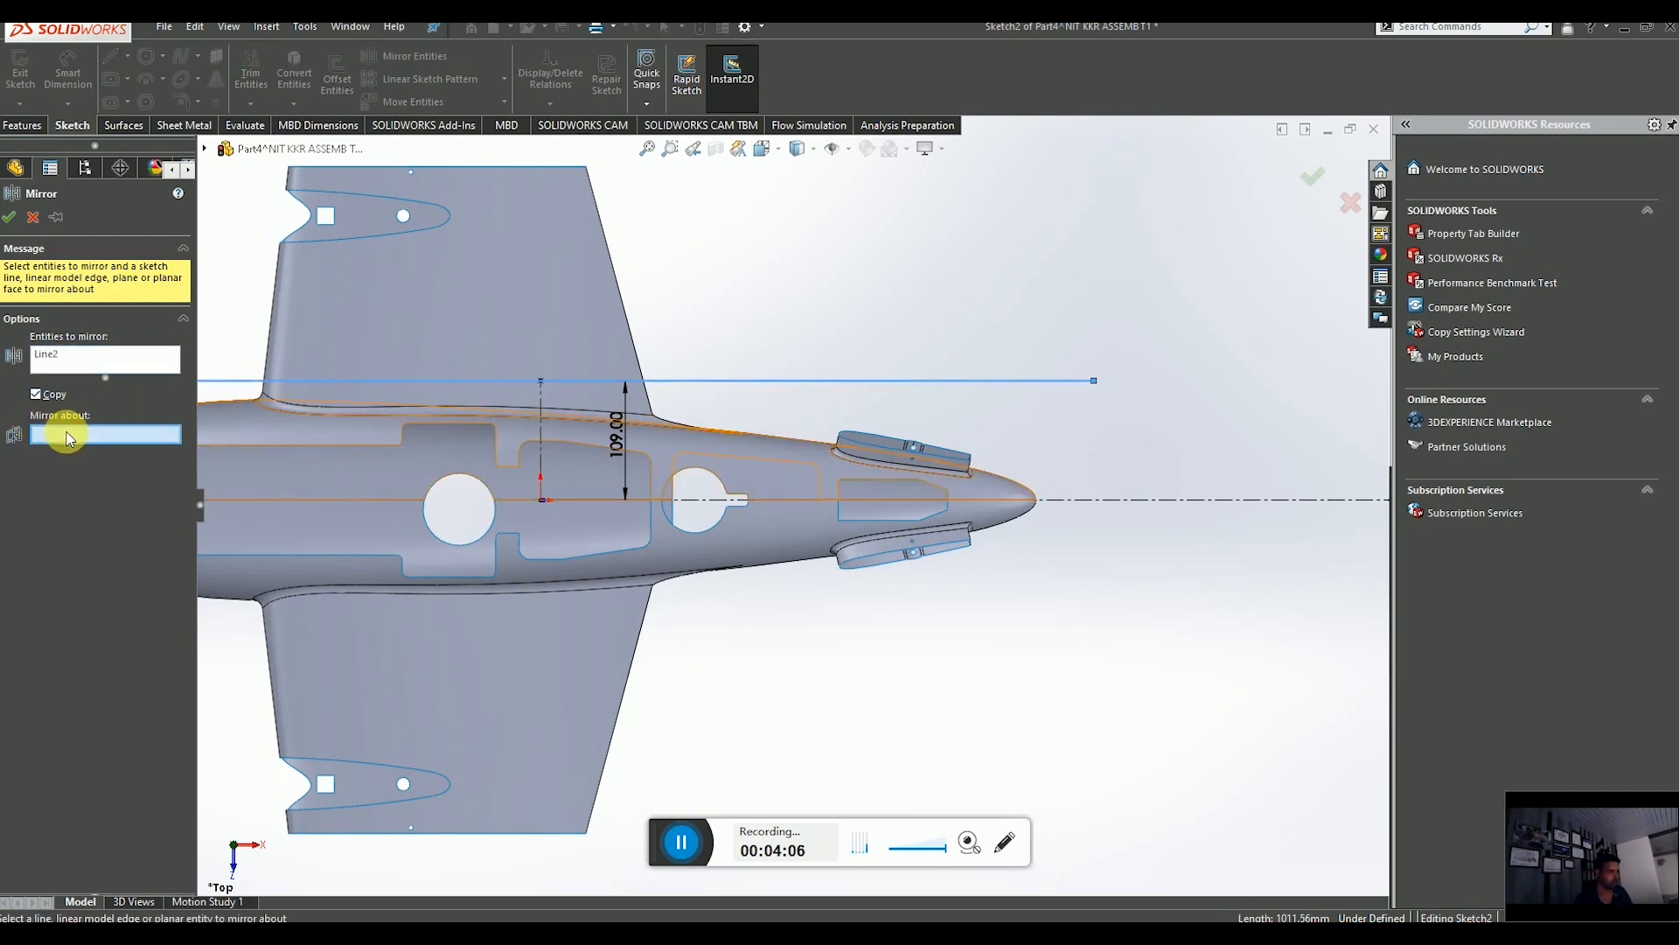
pyautogui.click(1088, 500)
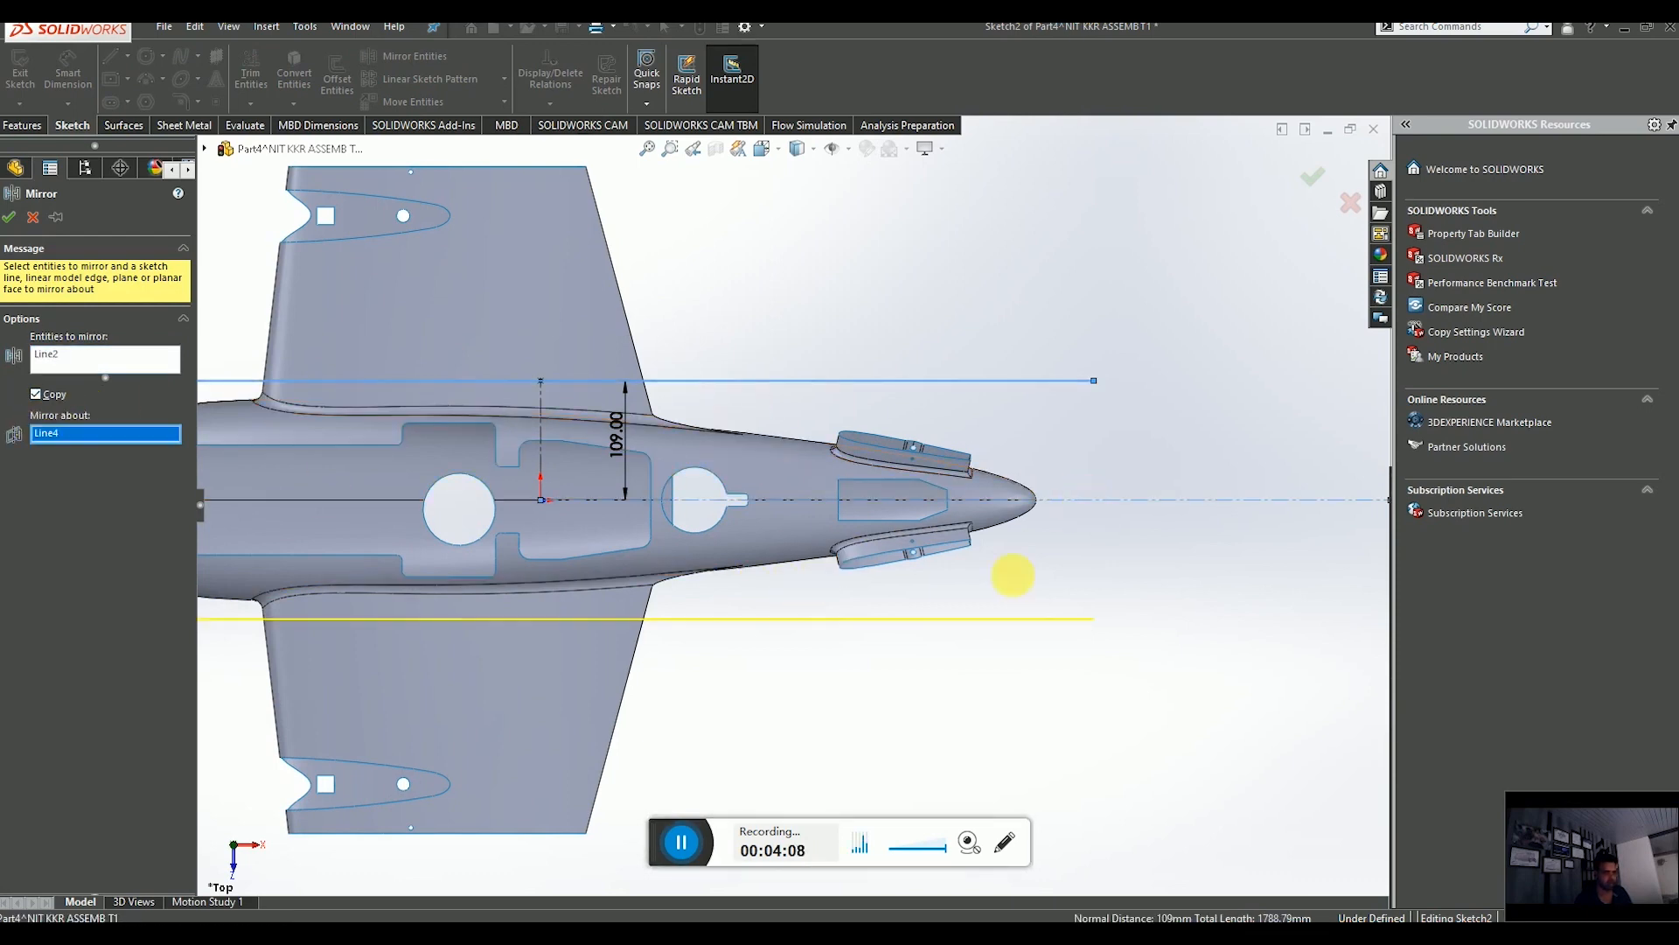
pyautogui.click(27, 218)
pyautogui.scroll(5, 656, 439)
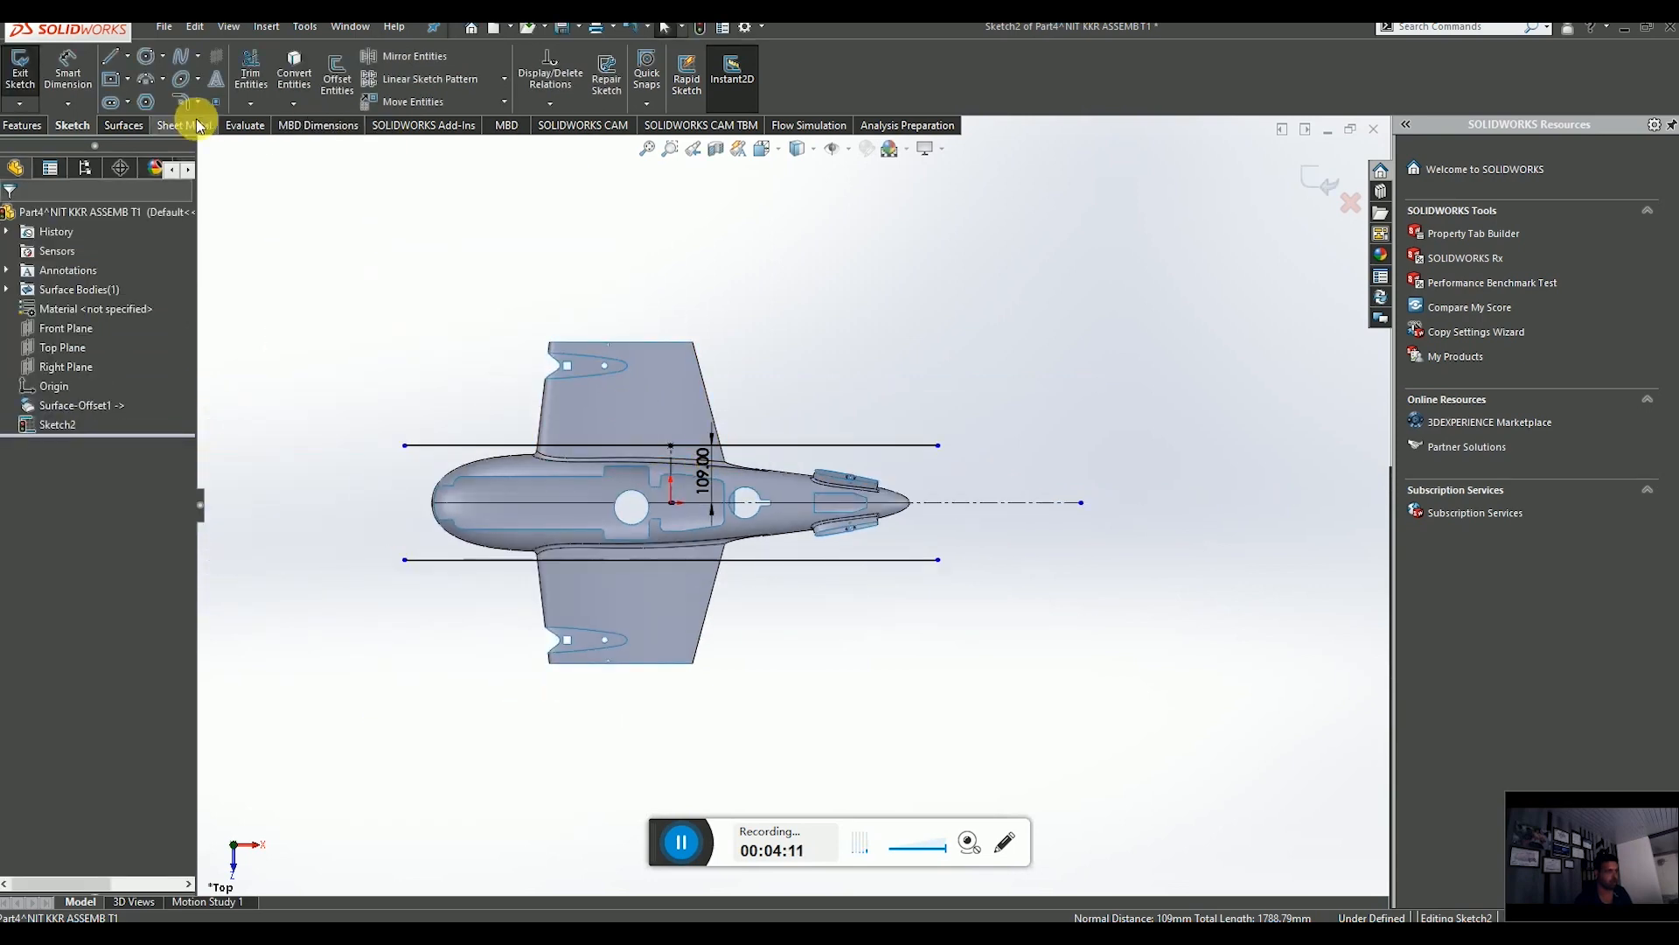
pyautogui.click(1330, 173)
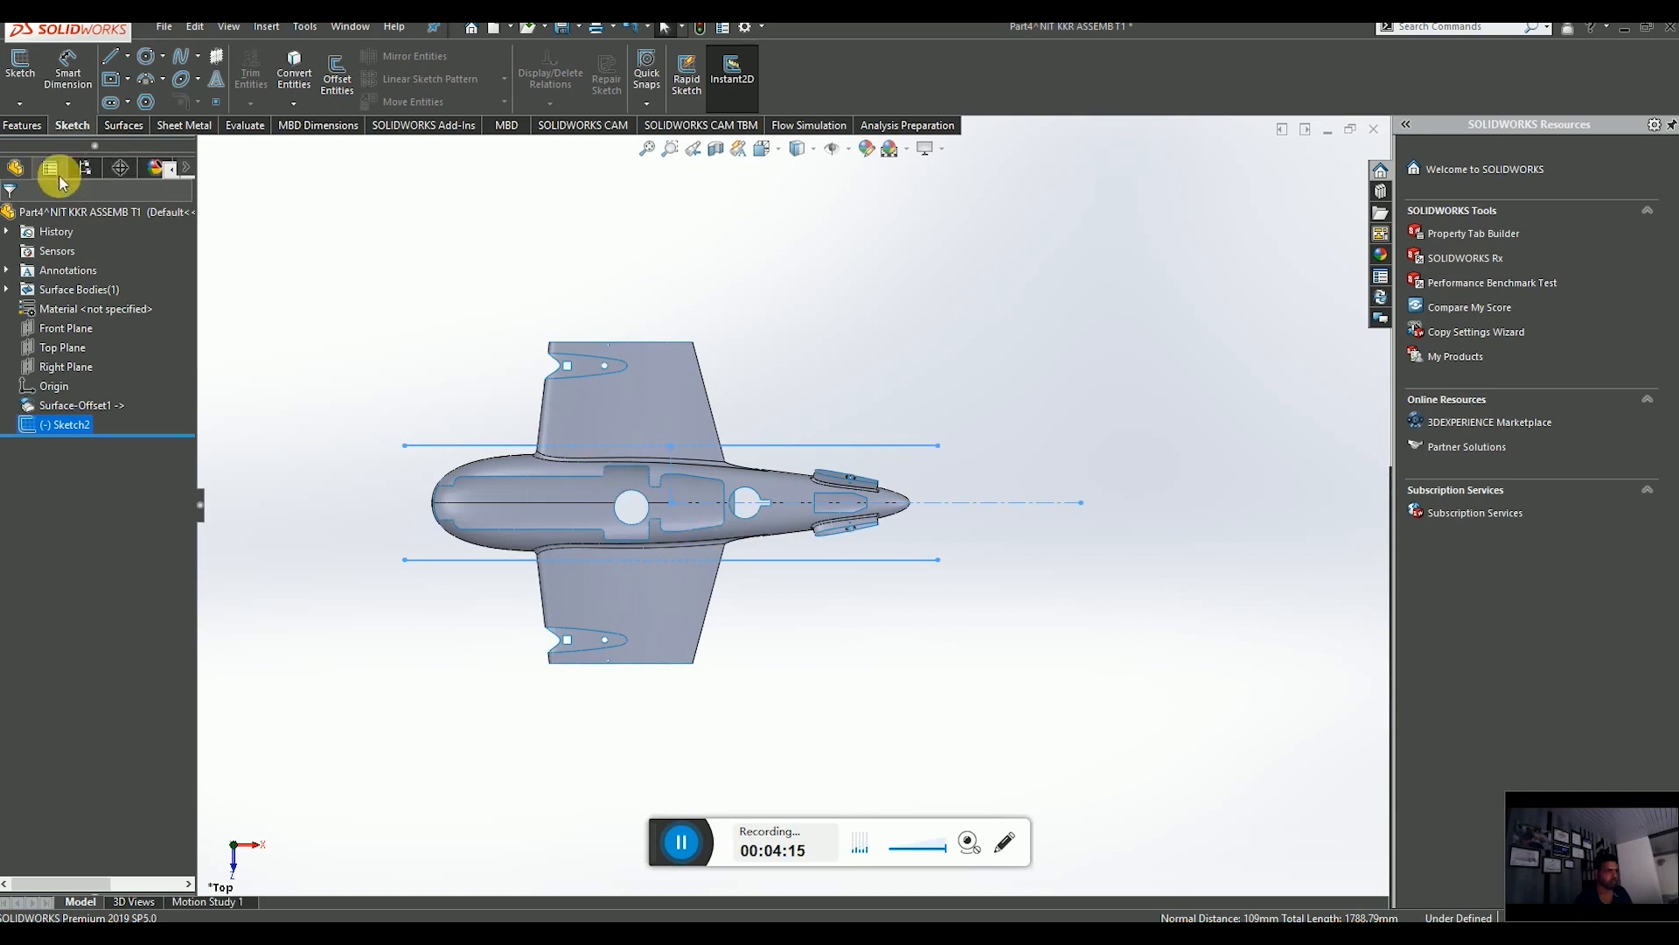
# Create a projection Split Line from Sketch2 onto four faces of the fuselage and wing surfaces.
pyautogui.click(20, 128)
pyautogui.click(743, 103)
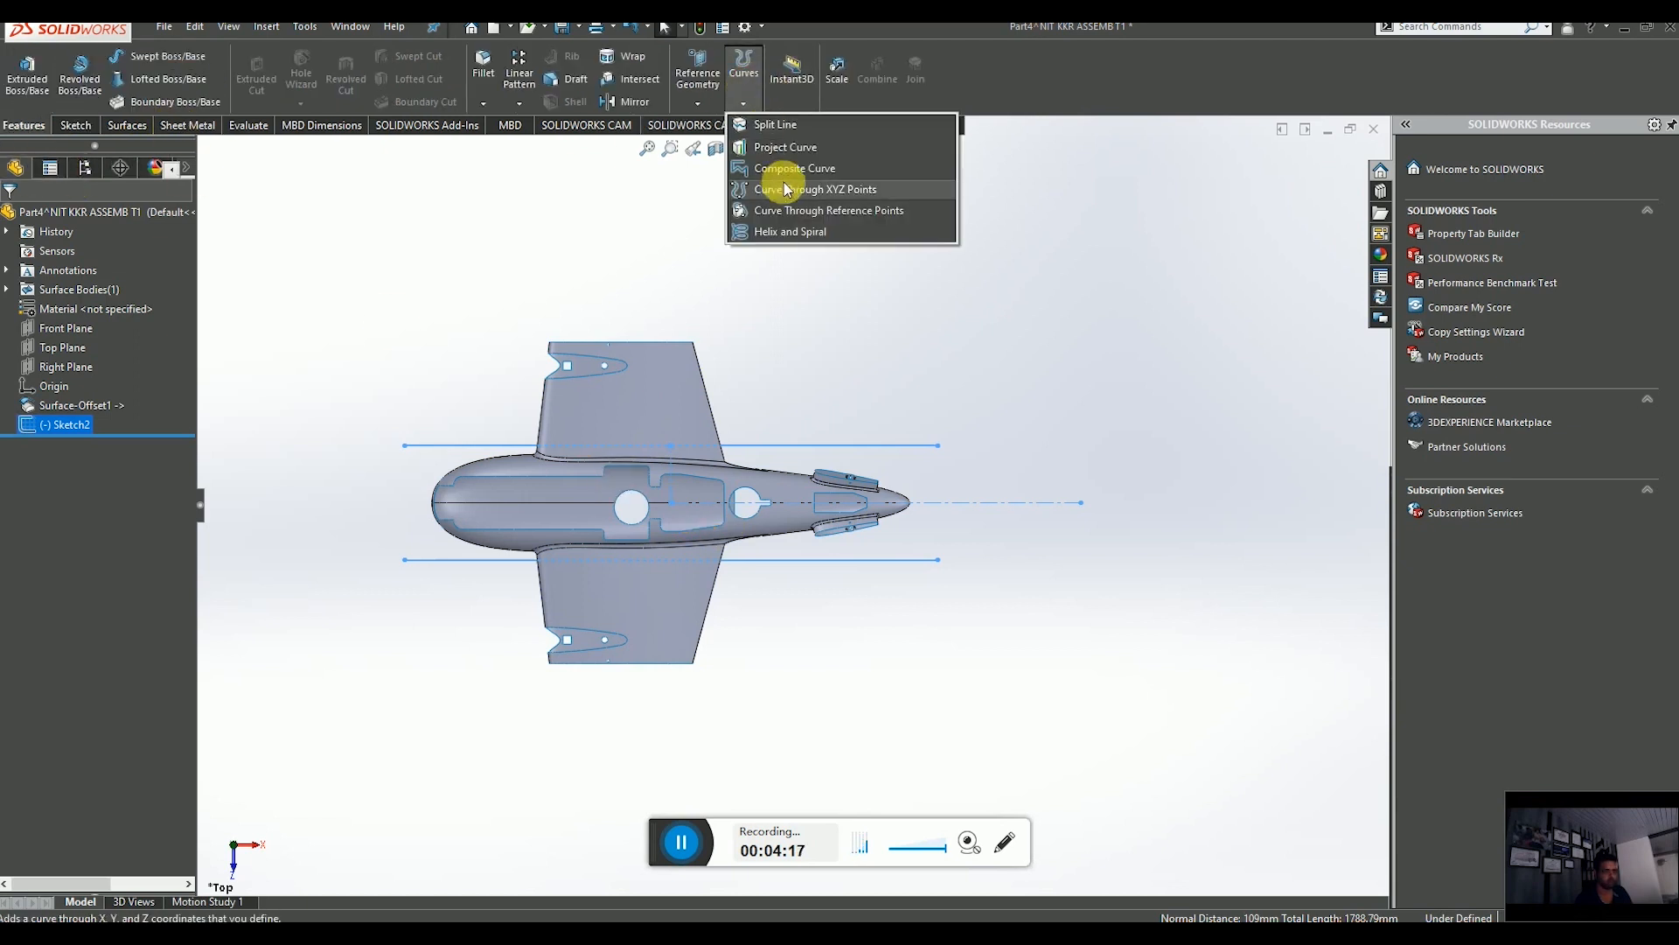
pyautogui.click(792, 127)
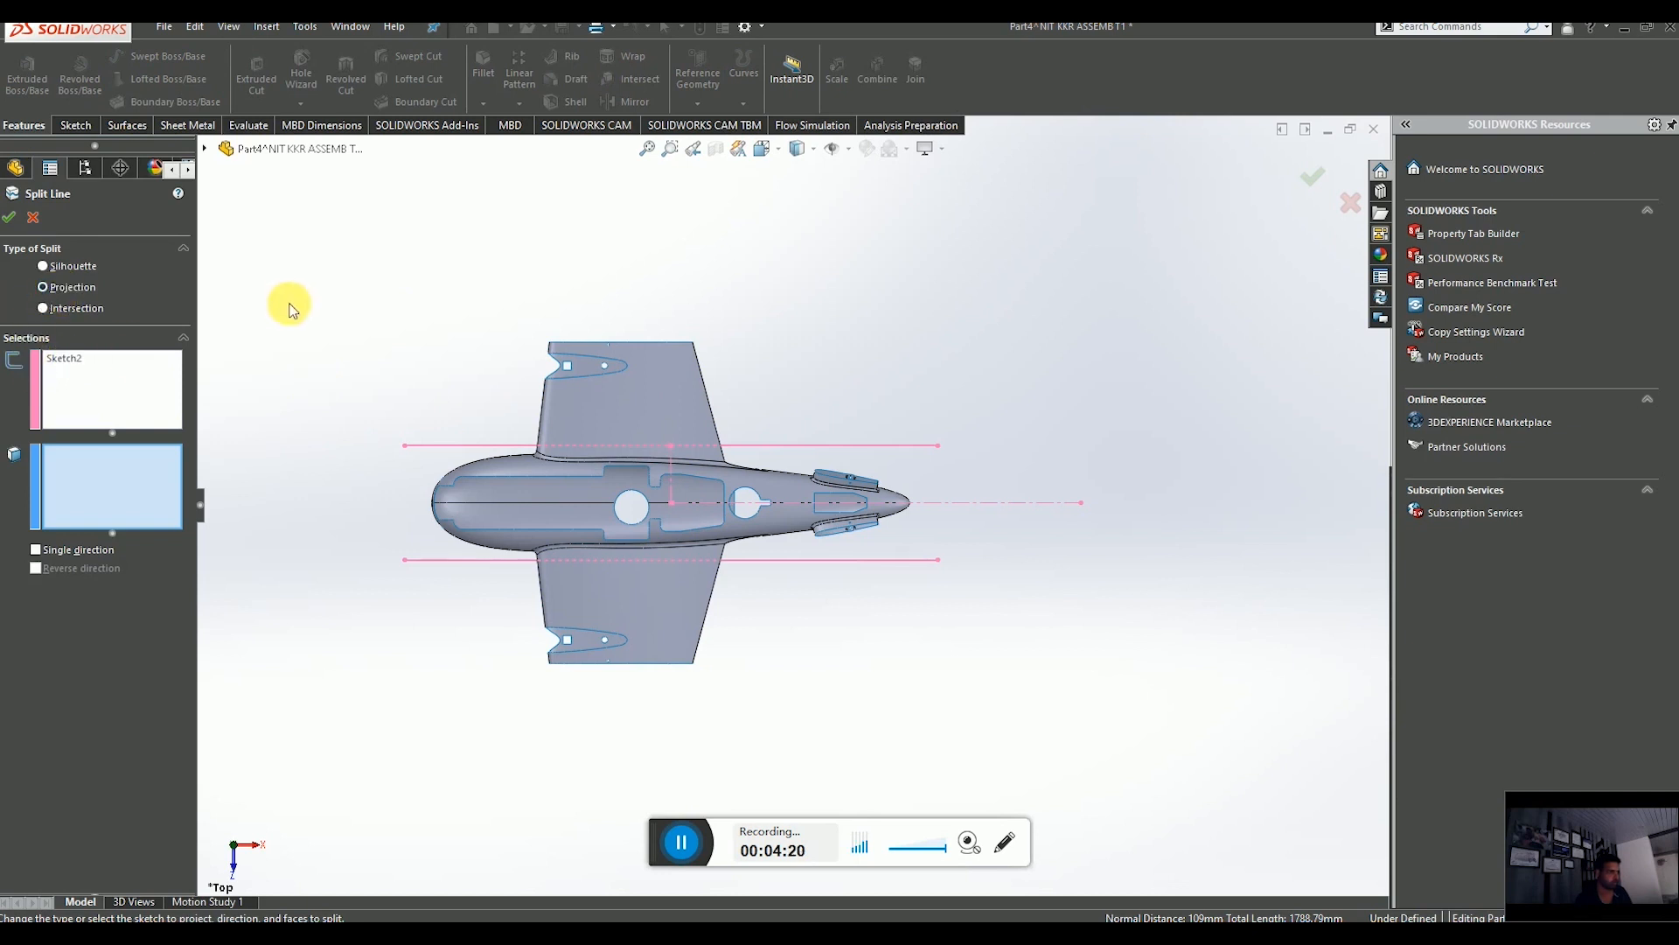
pyautogui.click(635, 406)
pyautogui.moveTo(612, 451); pyautogui.dragTo(743, 485, button='middle')
pyautogui.click(707, 417)
pyautogui.scroll(5, 721, 523)
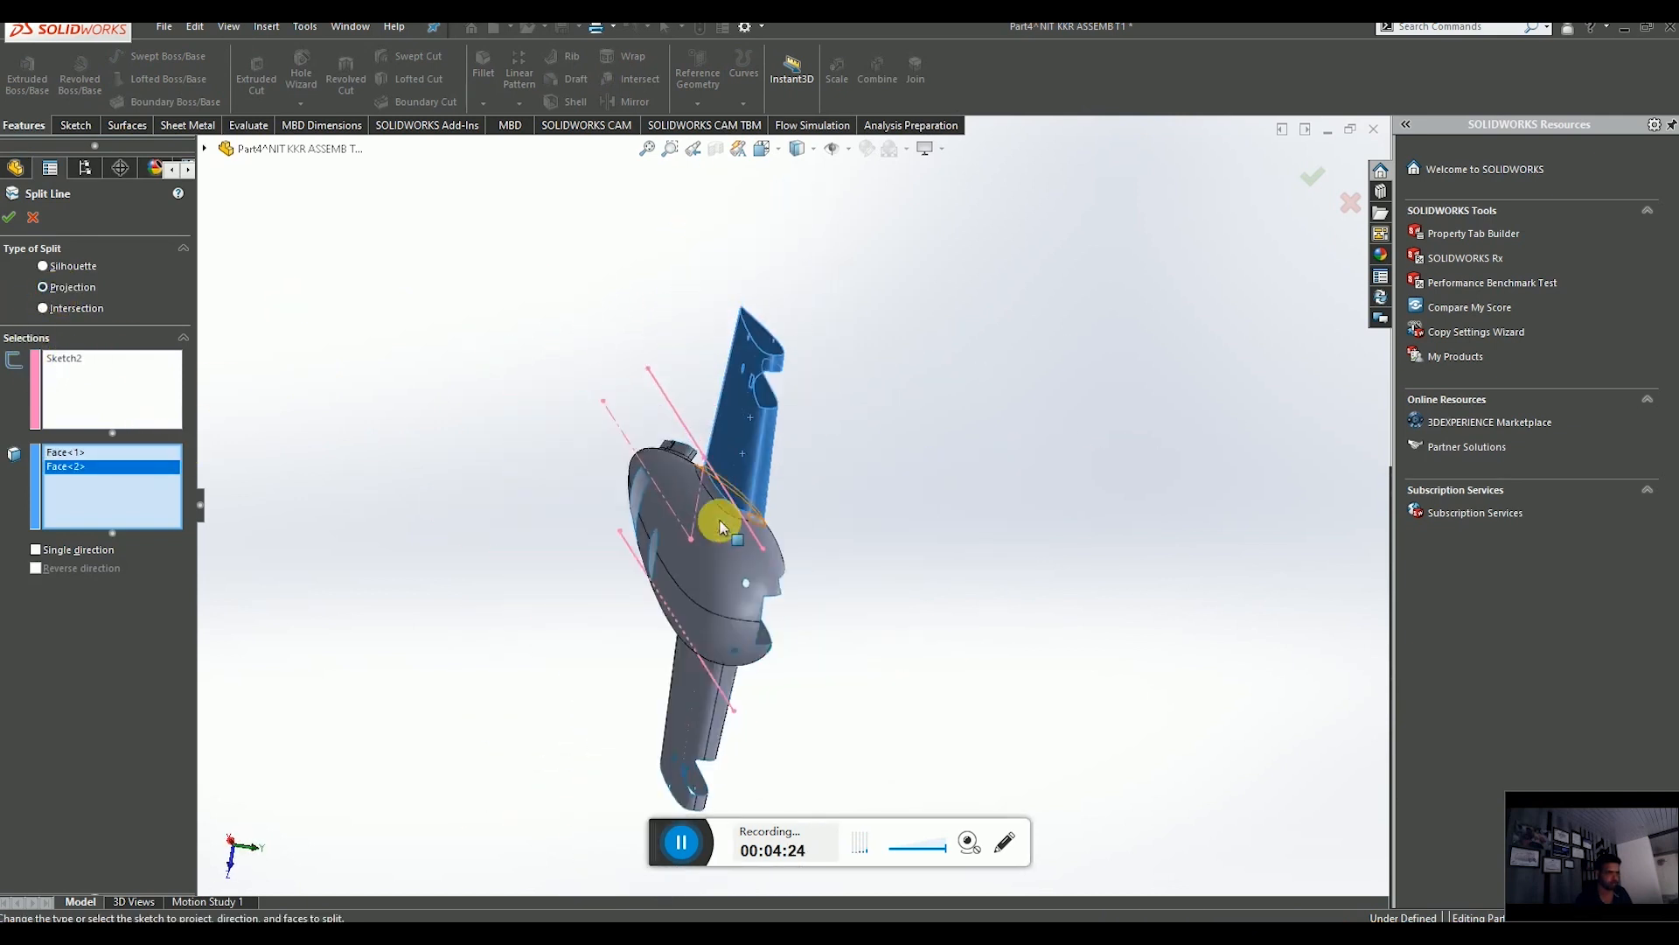
pyautogui.scroll(-1, 753, 618)
pyautogui.click(742, 553)
pyautogui.moveTo(761, 580); pyautogui.dragTo(668, 506, button='middle')
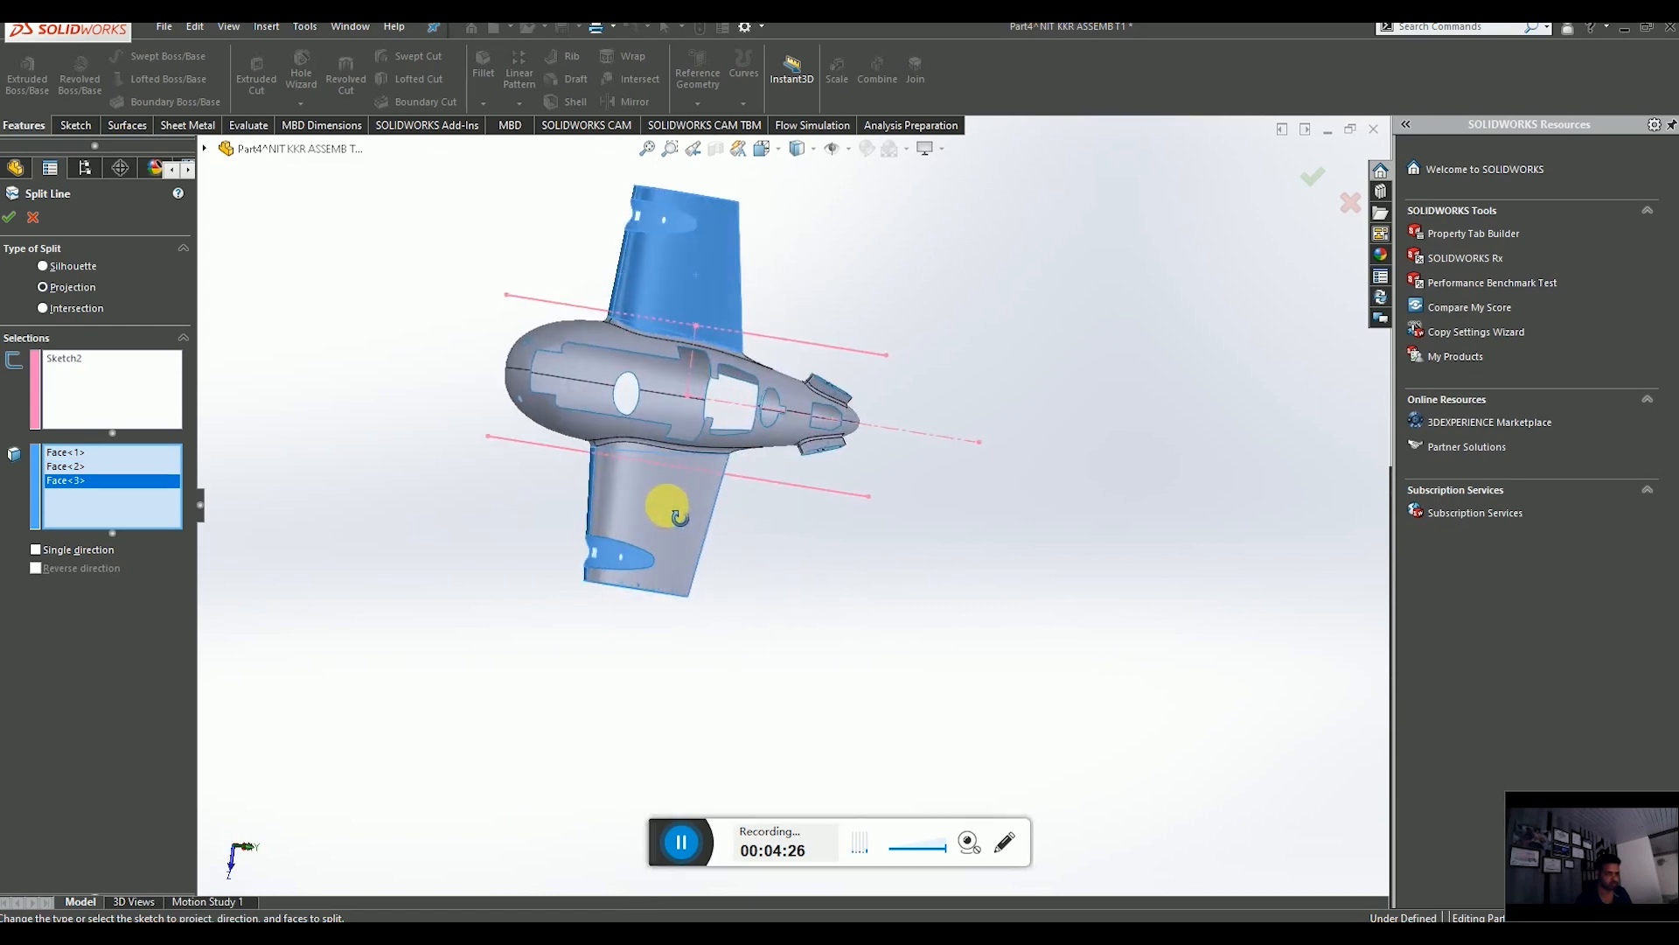
pyautogui.scroll(-6, 656, 503)
pyautogui.click(624, 497)
pyautogui.scroll(5, 625, 497)
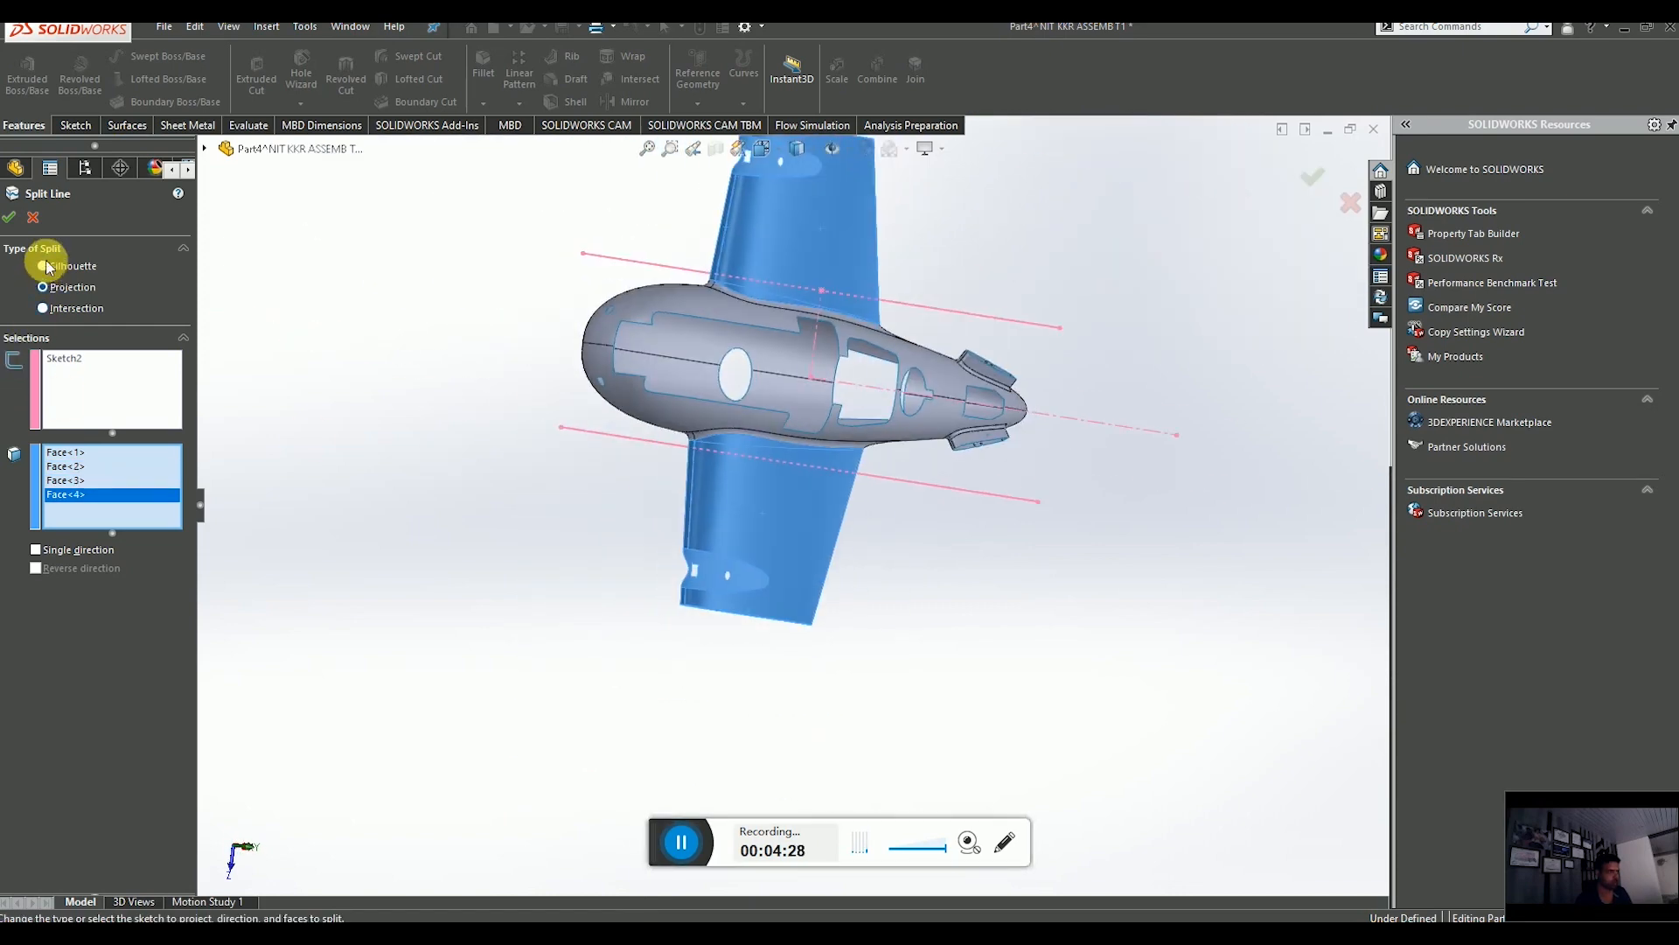
pyautogui.click(14, 217)
# Examine the split faces on the wing and fuselage by rotating, zooming and selecting them.
pyautogui.moveTo(608, 479); pyautogui.dragTo(753, 491, button='middle')
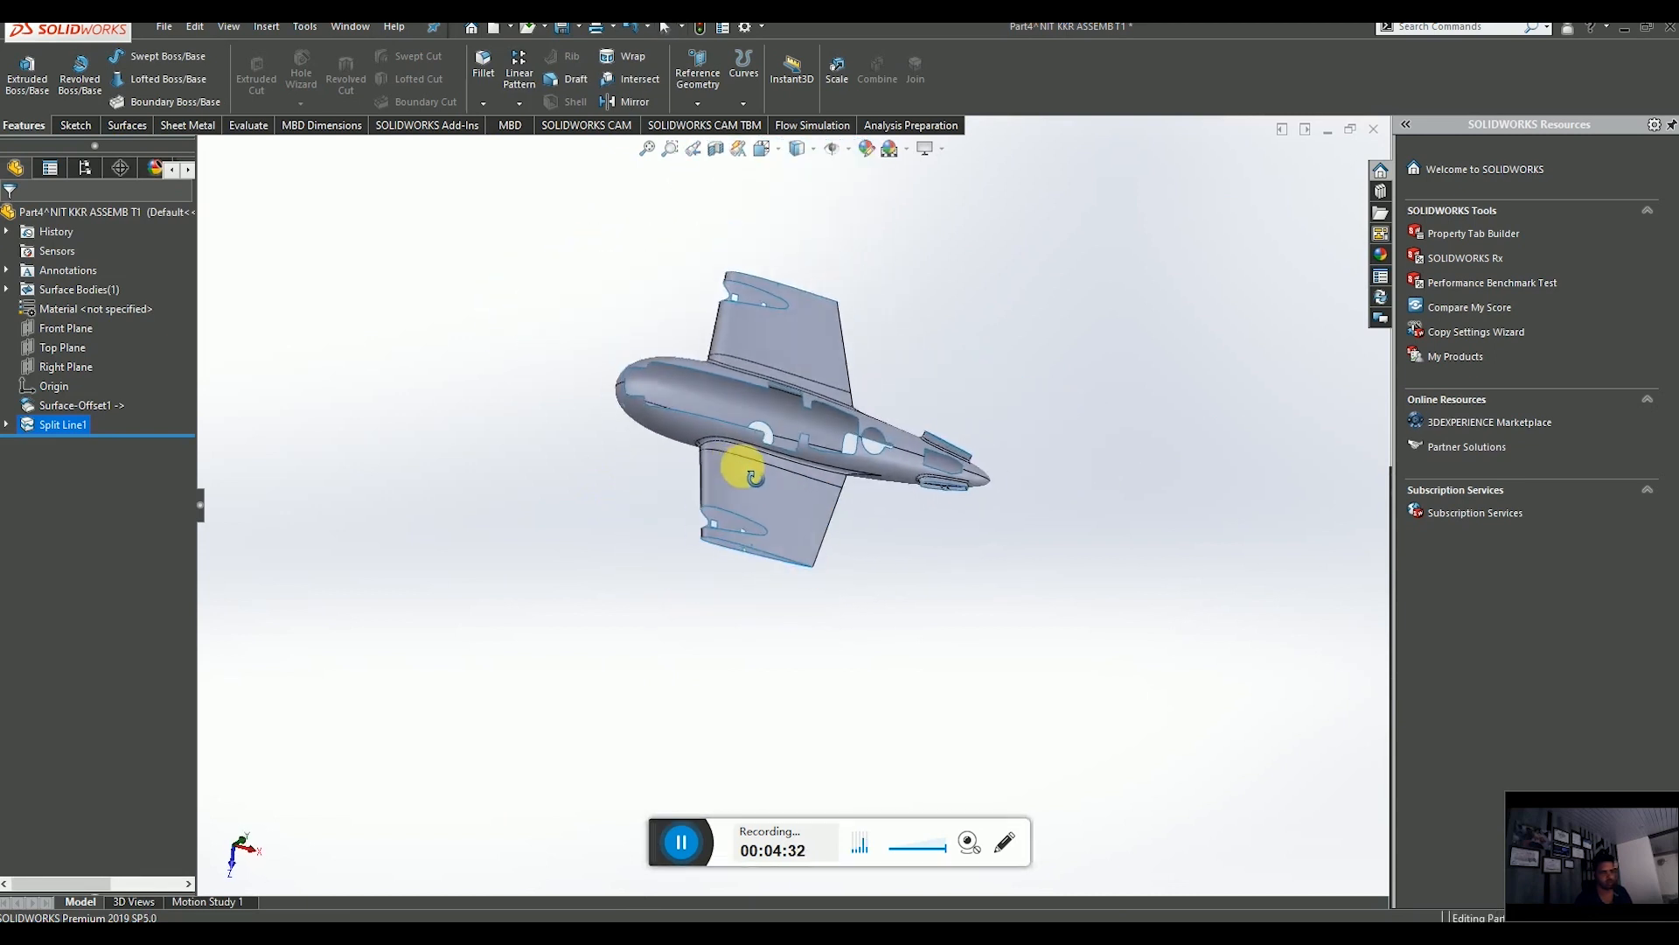
pyautogui.click(764, 498)
pyautogui.scroll(-4, 766, 495)
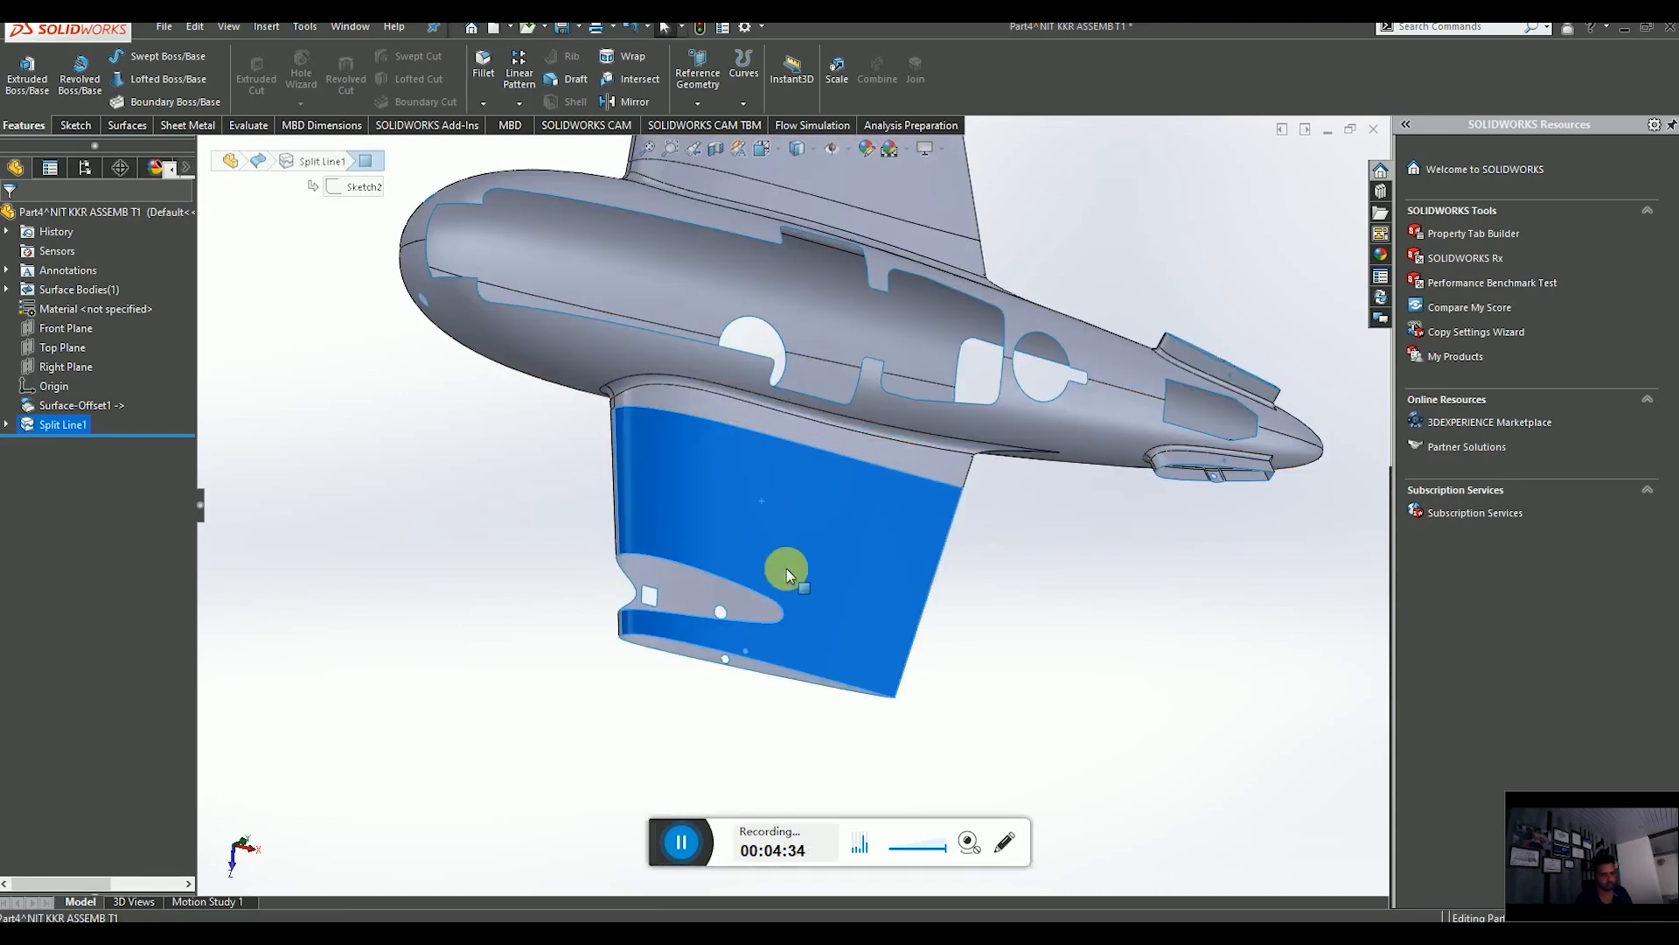
pyautogui.moveTo(817, 505); pyautogui.dragTo(750, 490, button='middle')
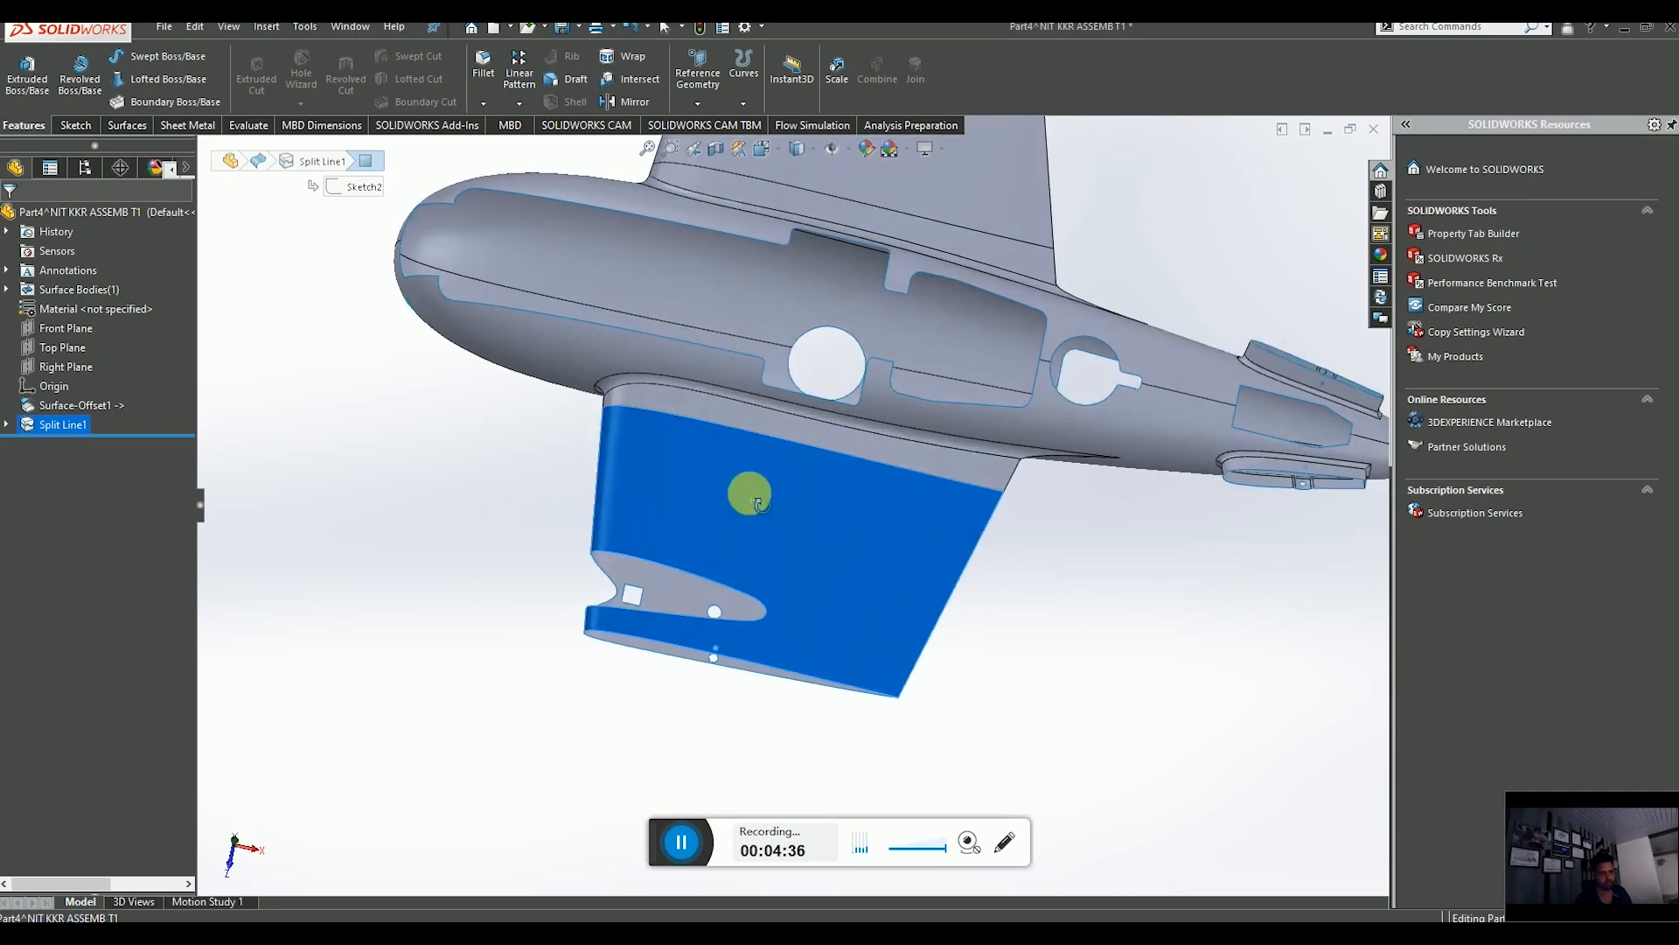
pyautogui.scroll(2, 866, 495)
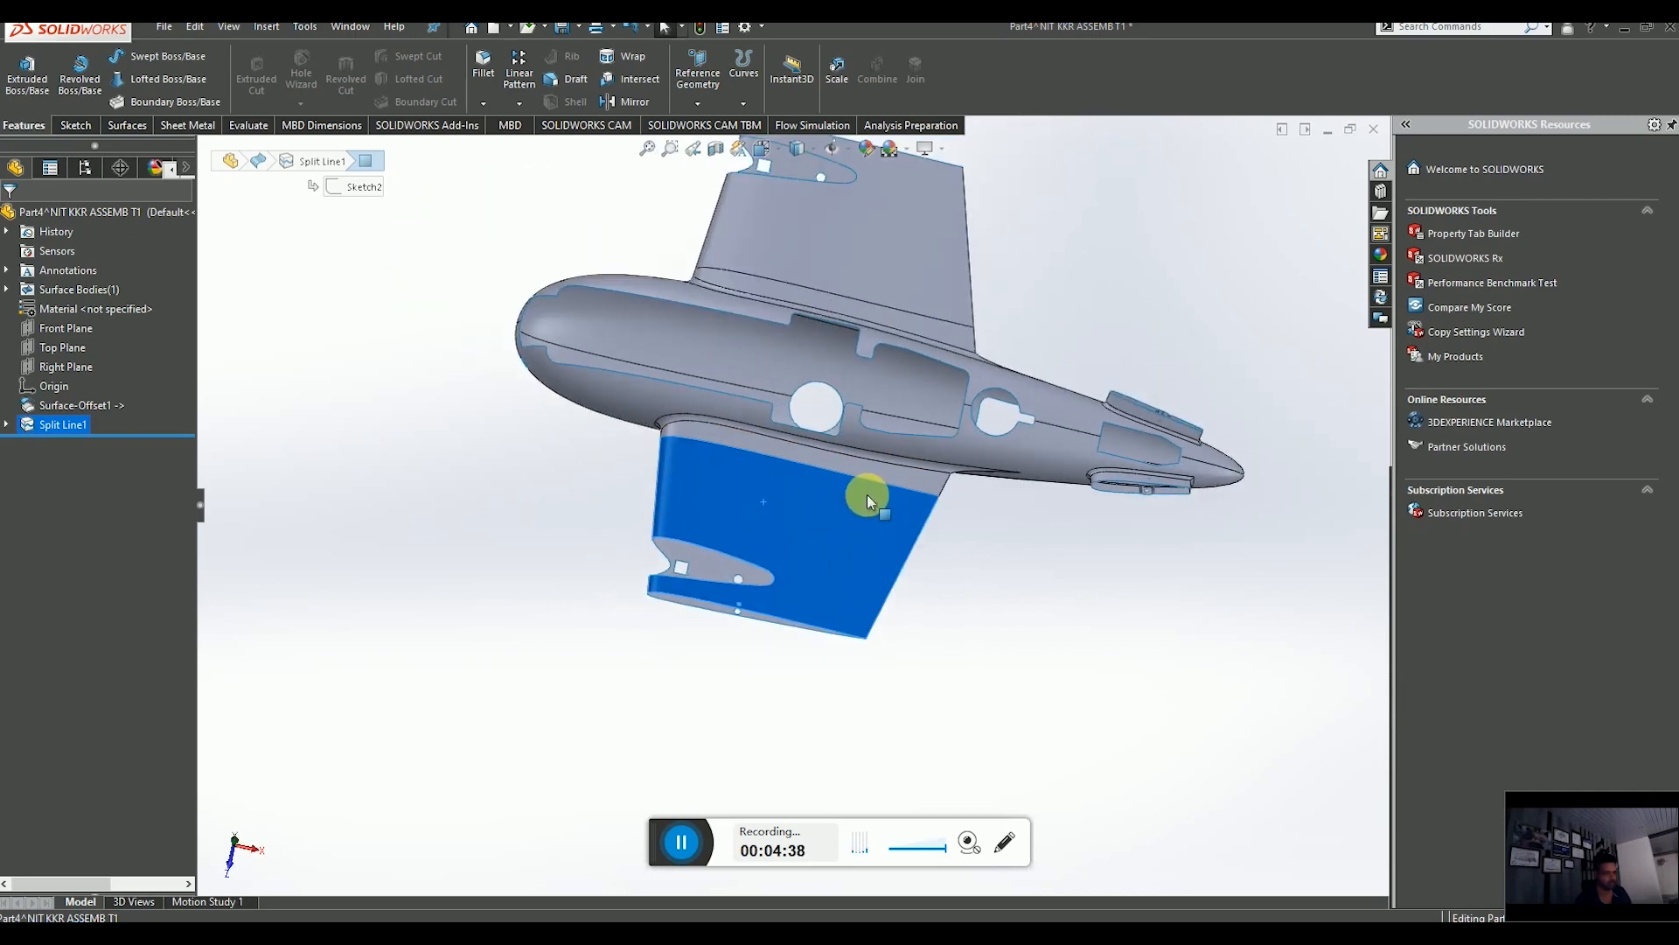
pyautogui.scroll(-2, 855, 515)
pyautogui.scroll(1, 852, 517)
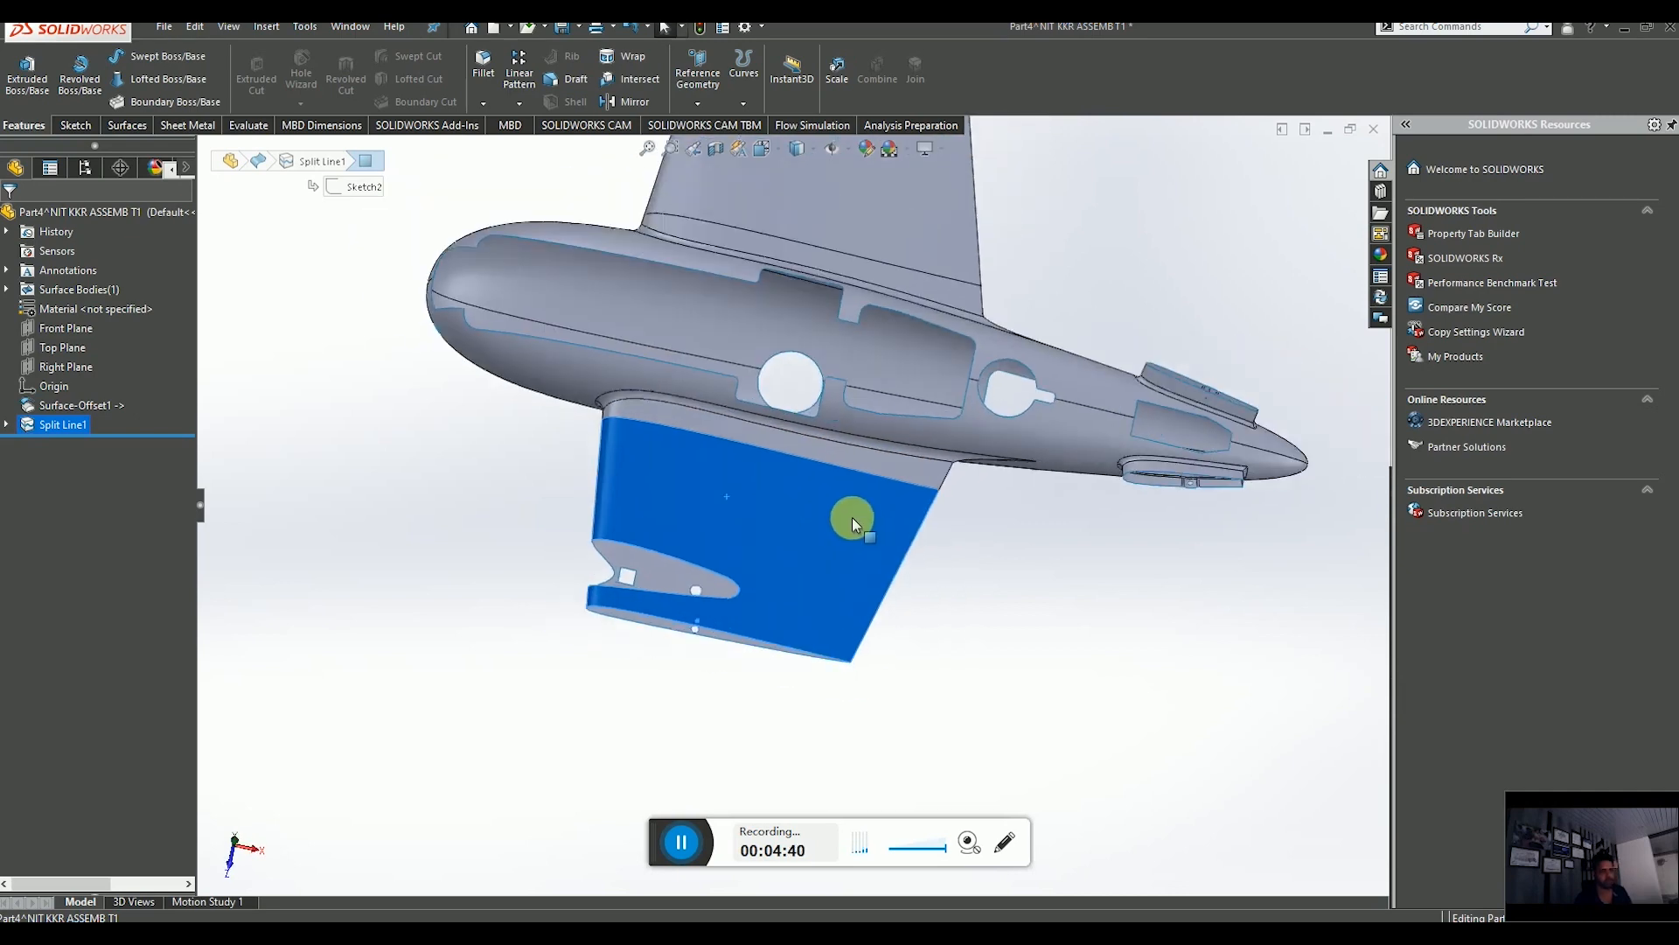
pyautogui.scroll(-4, 862, 495)
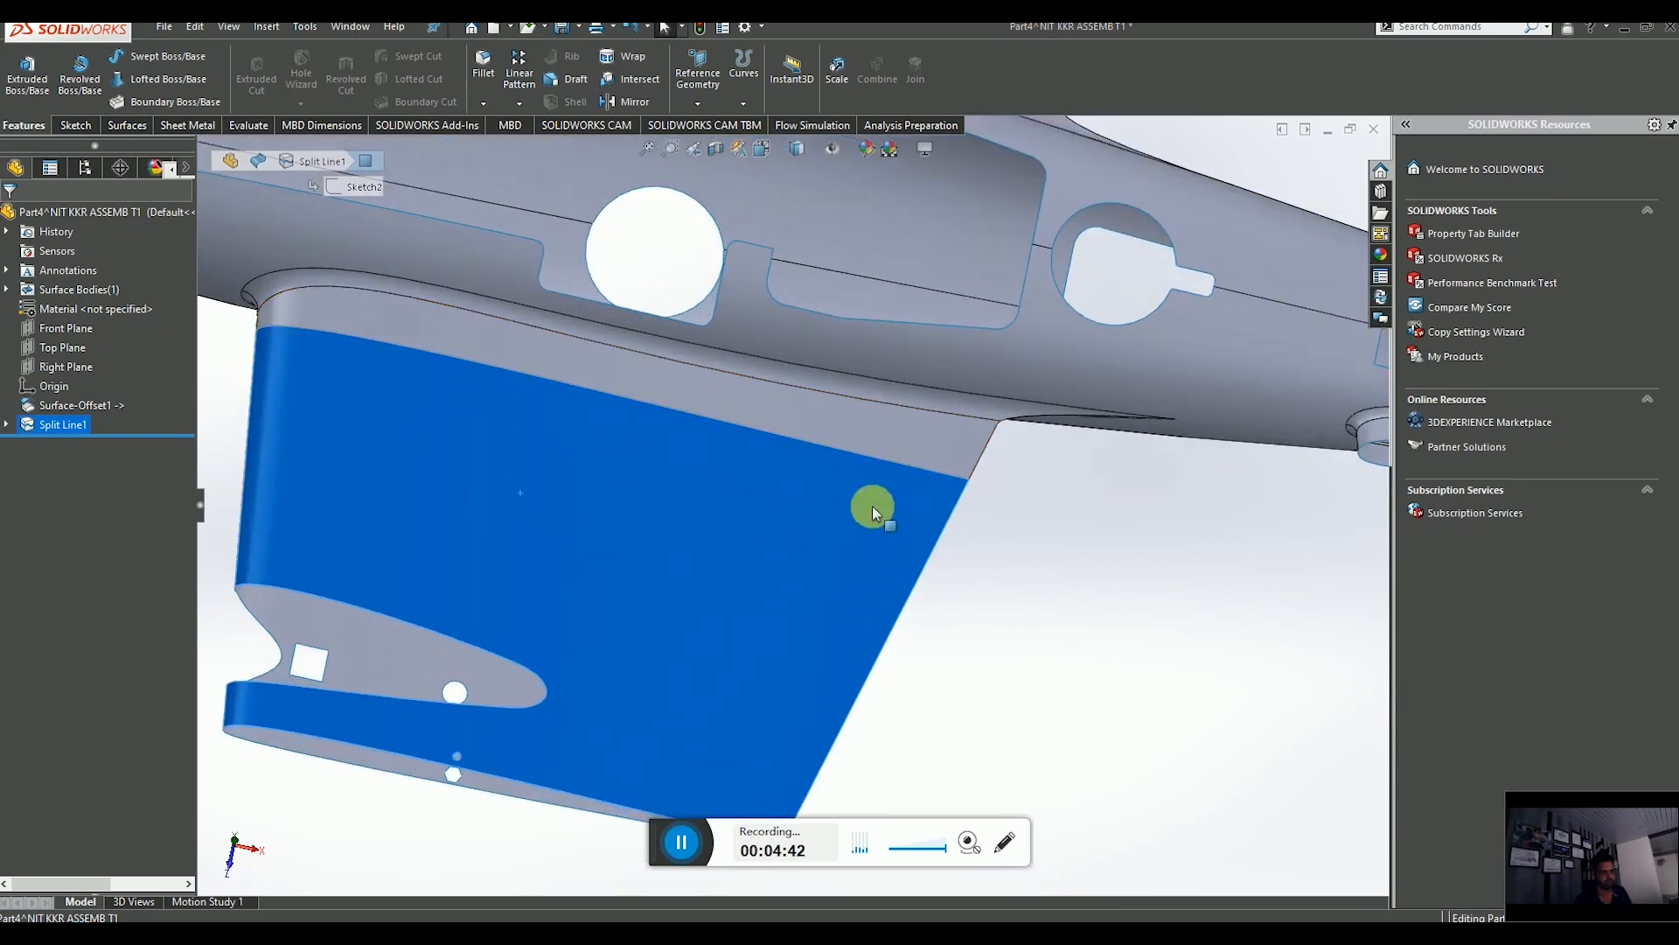
pyautogui.click(900, 443)
pyautogui.scroll(3, 941, 566)
pyautogui.scroll(1, 945, 577)
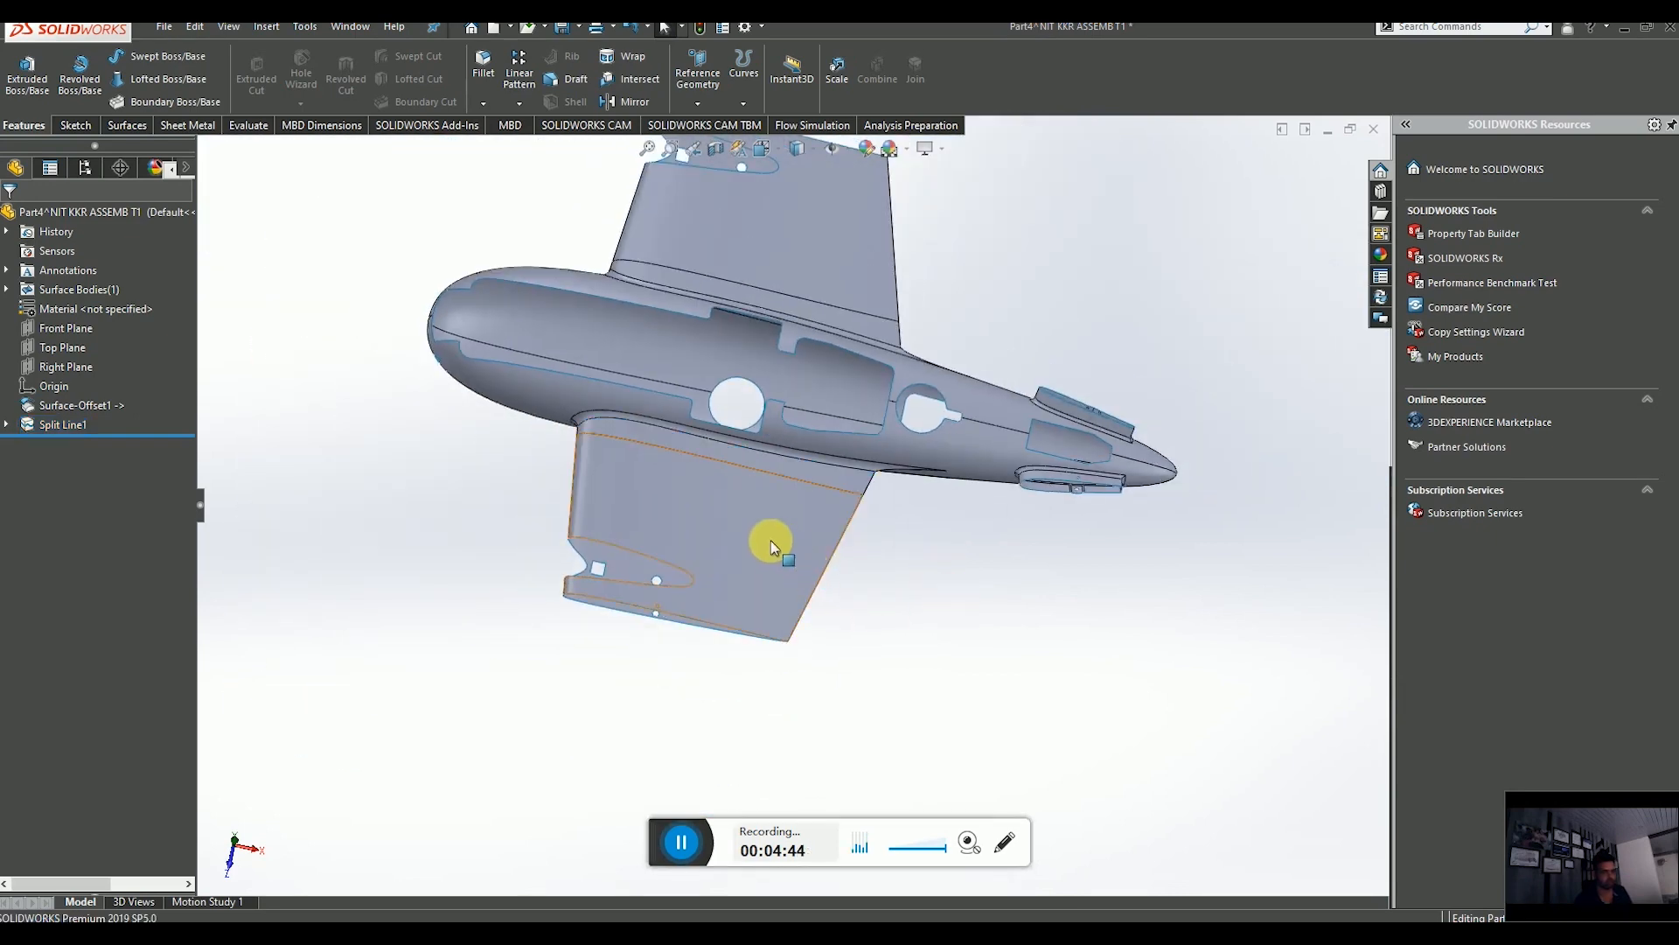
pyautogui.click(769, 540)
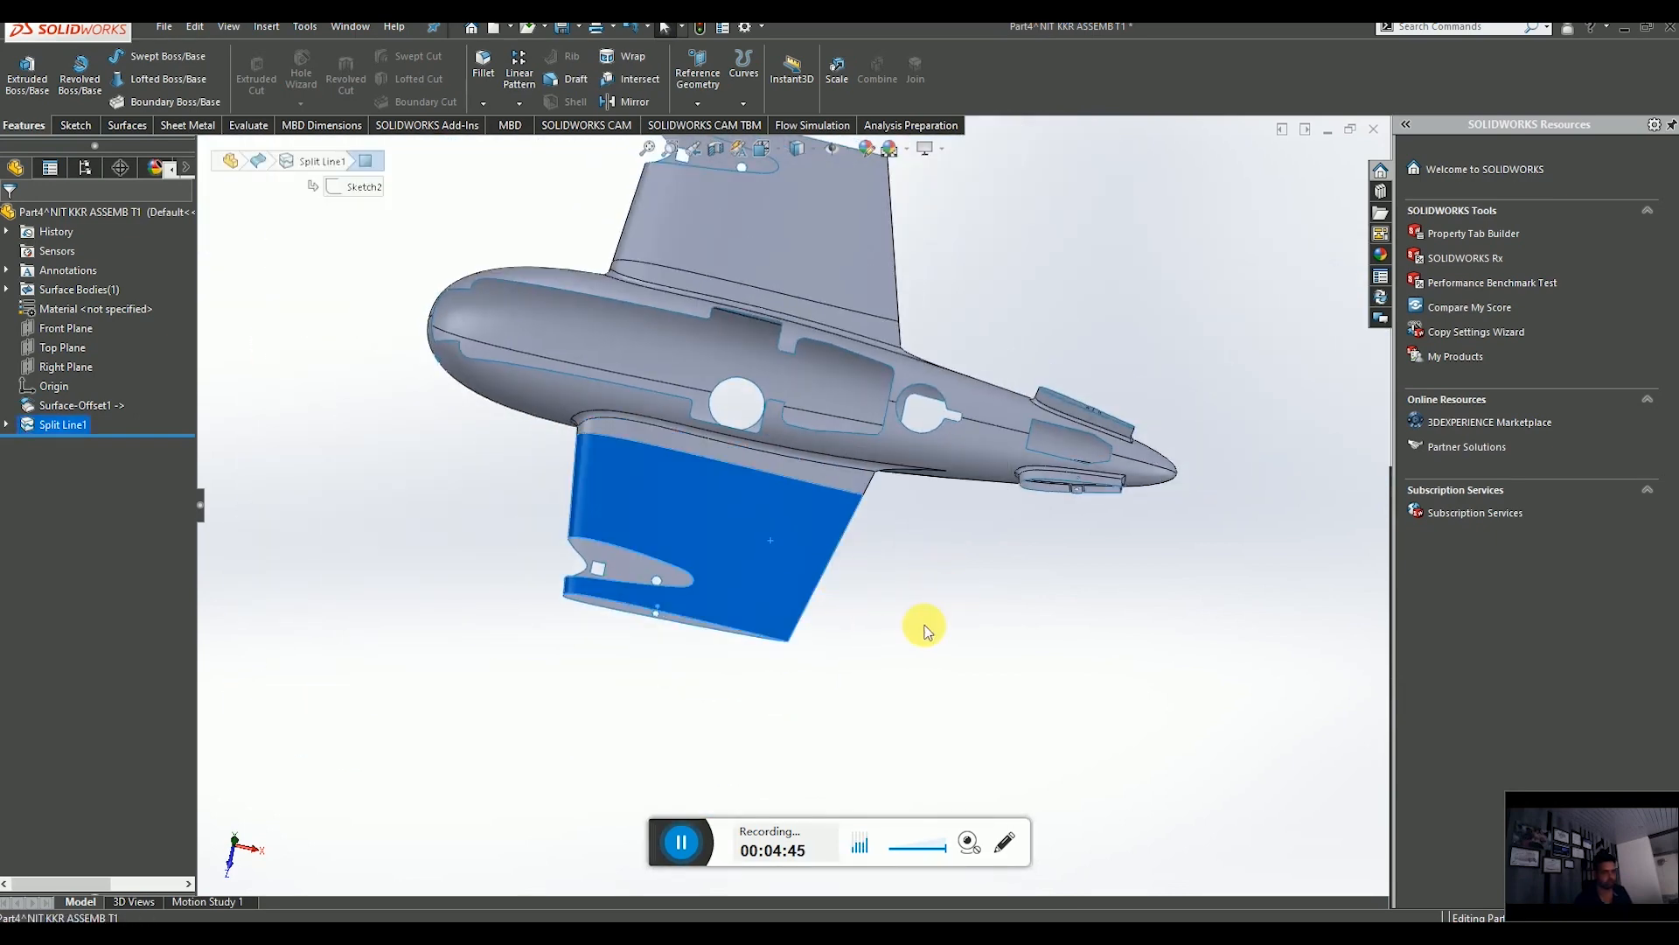
pyautogui.click(877, 652)
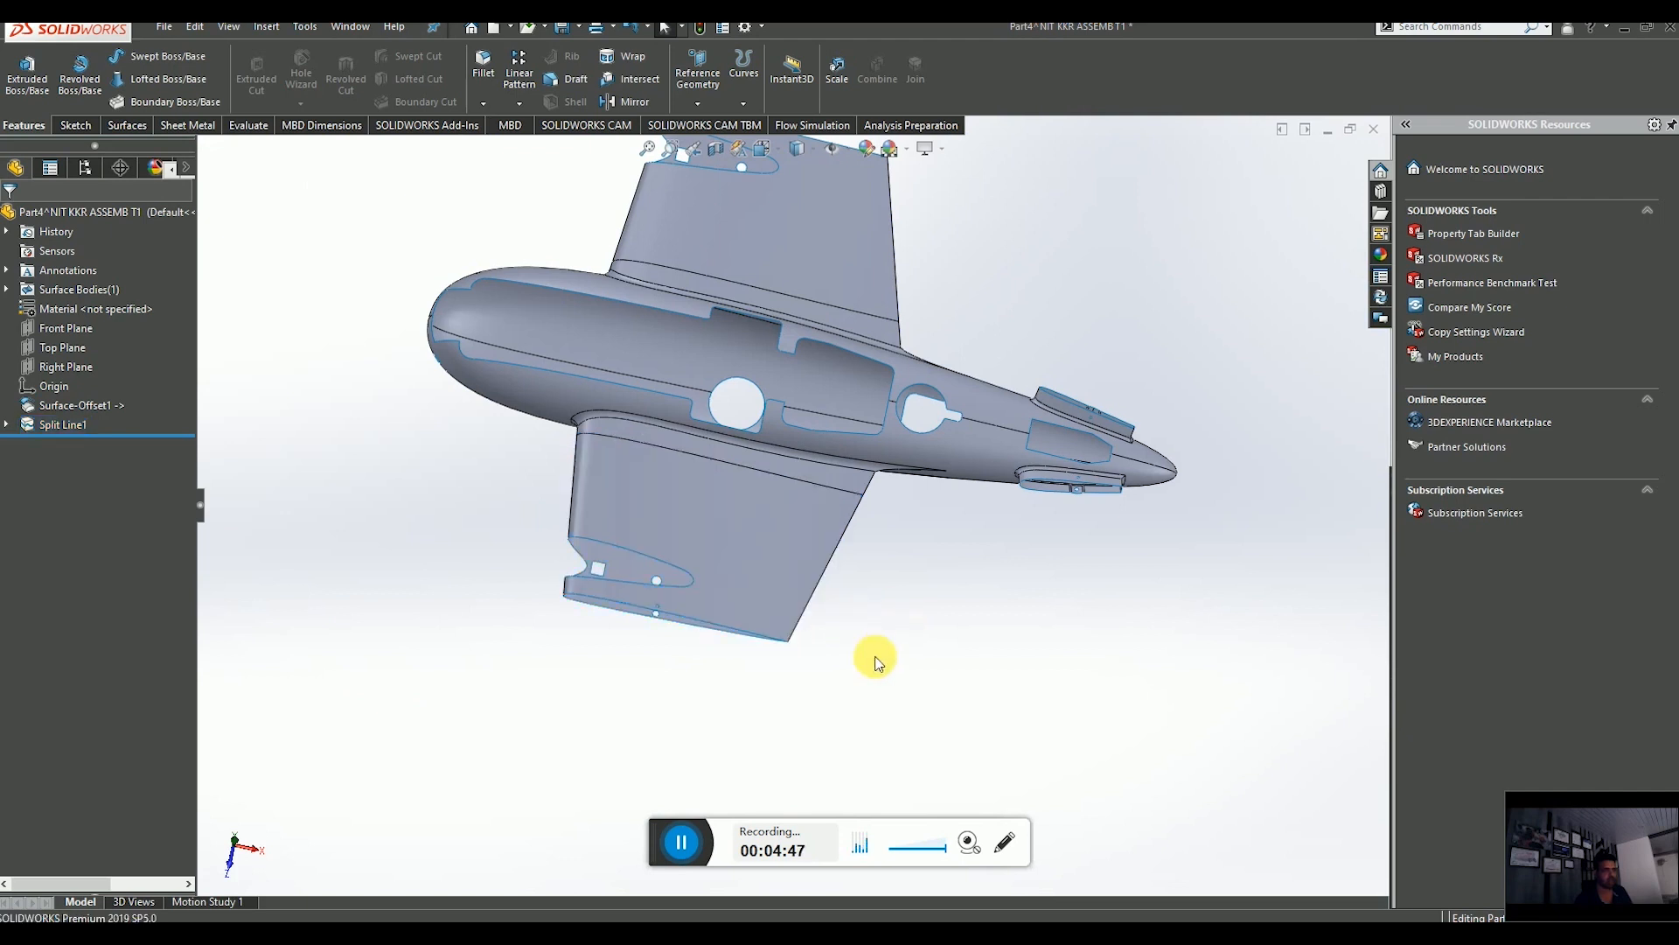
# Delete the four split faces on the wings and fin from the copied surface with Delete Face.
pyautogui.click(122, 128)
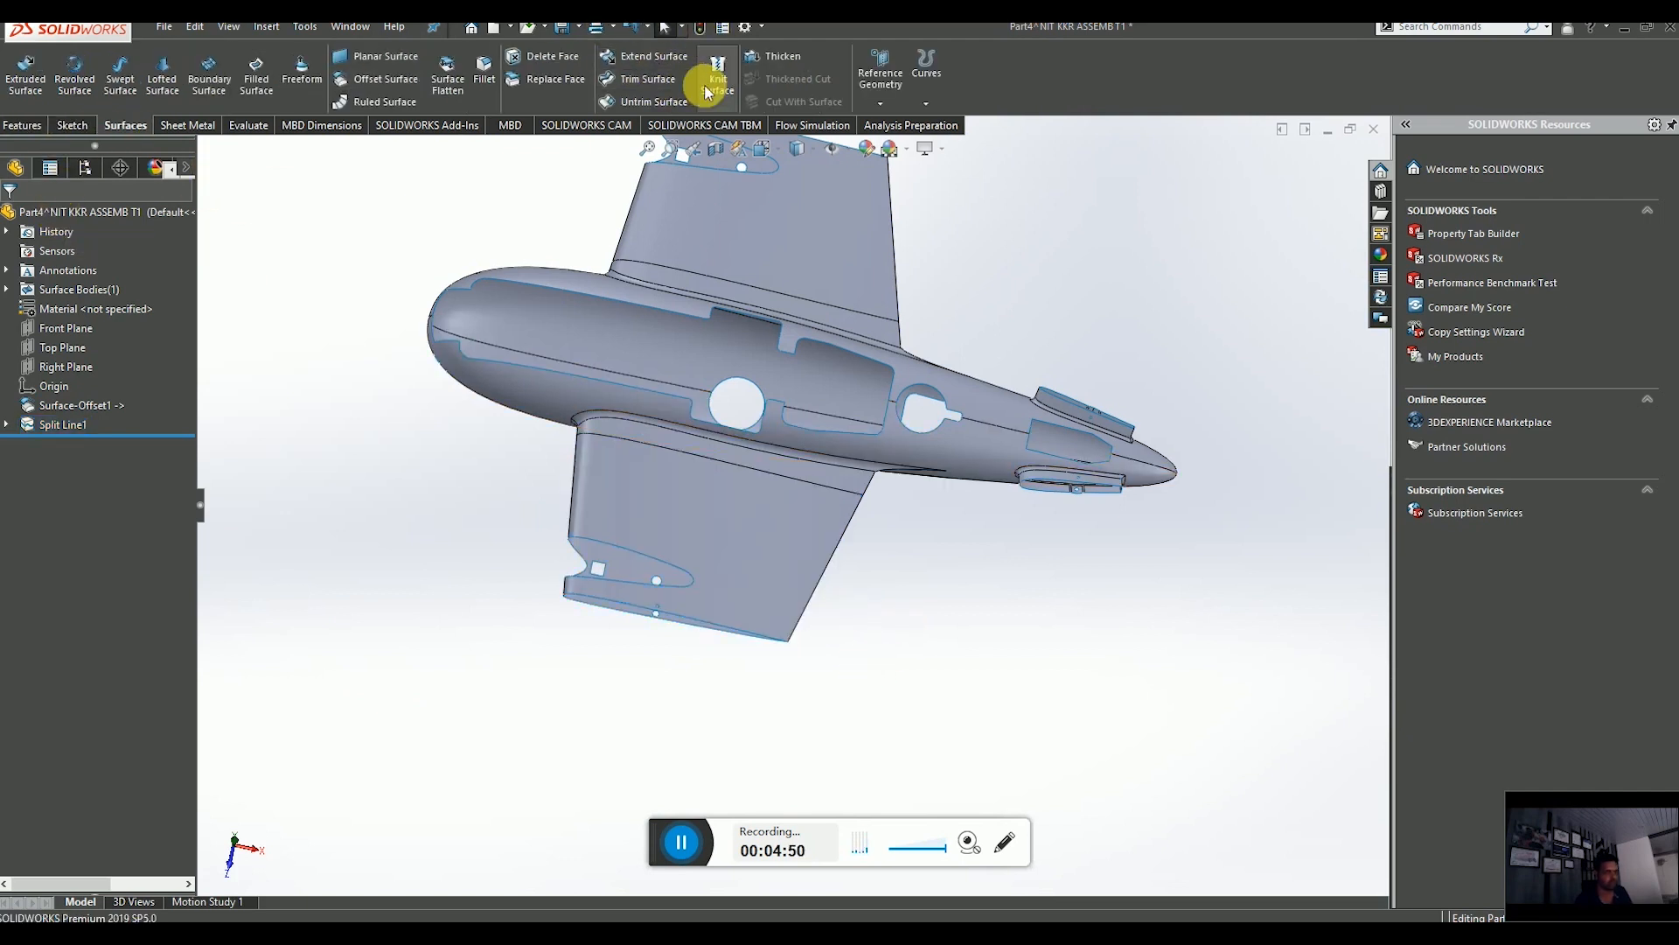
pyautogui.click(549, 56)
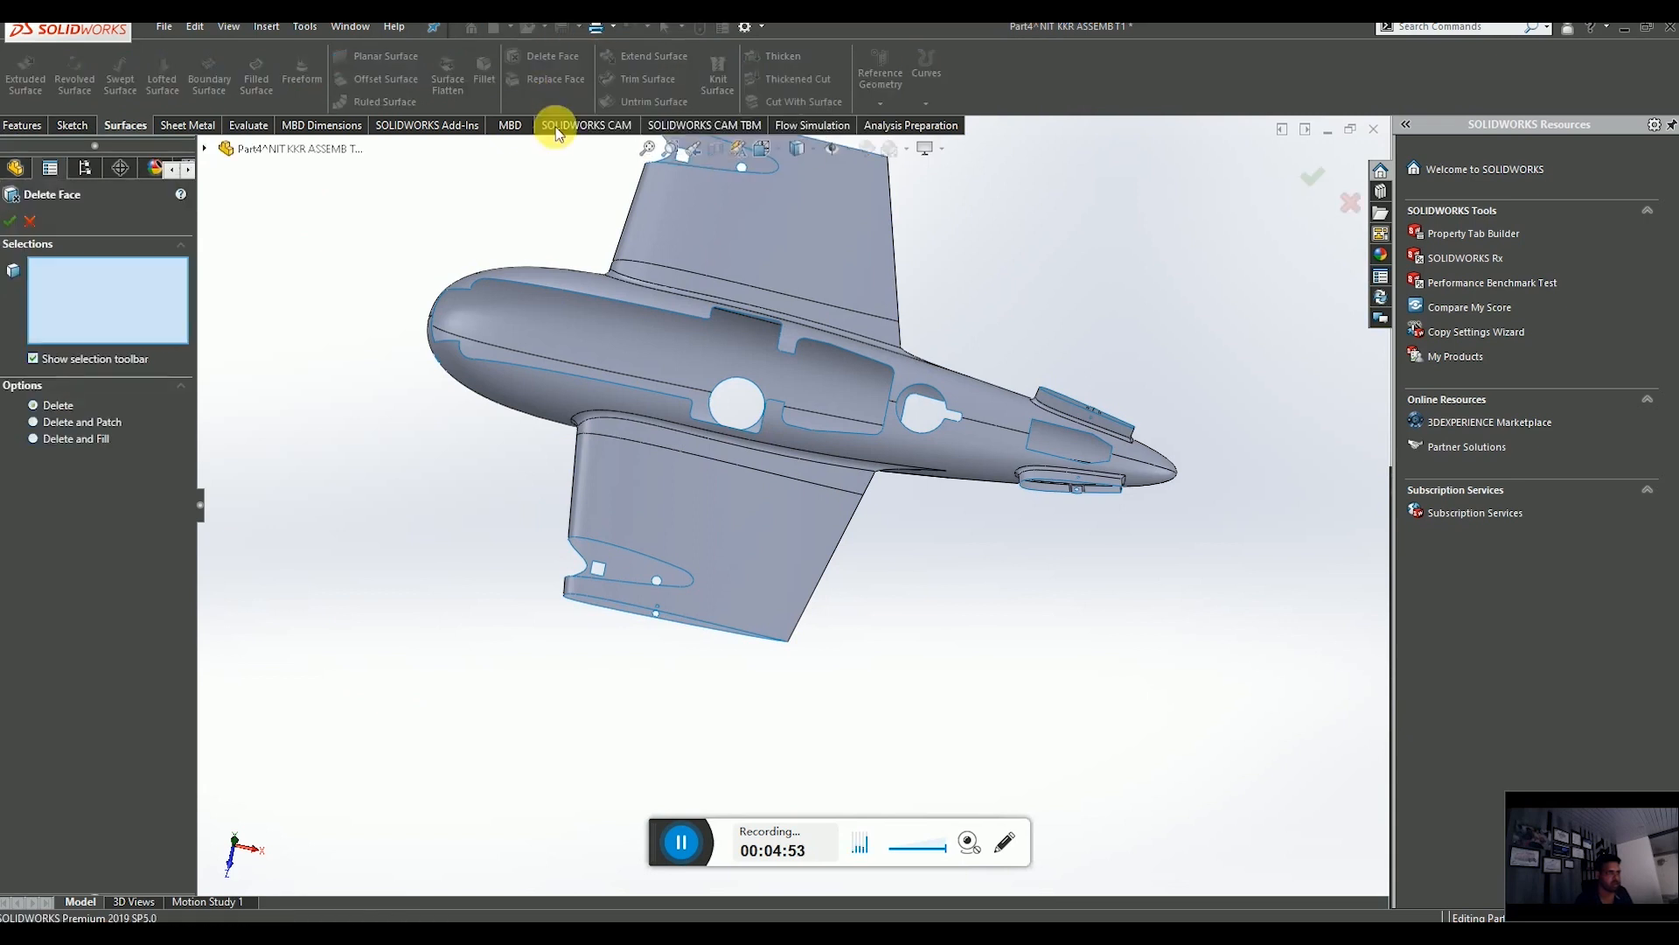
pyautogui.click(705, 547)
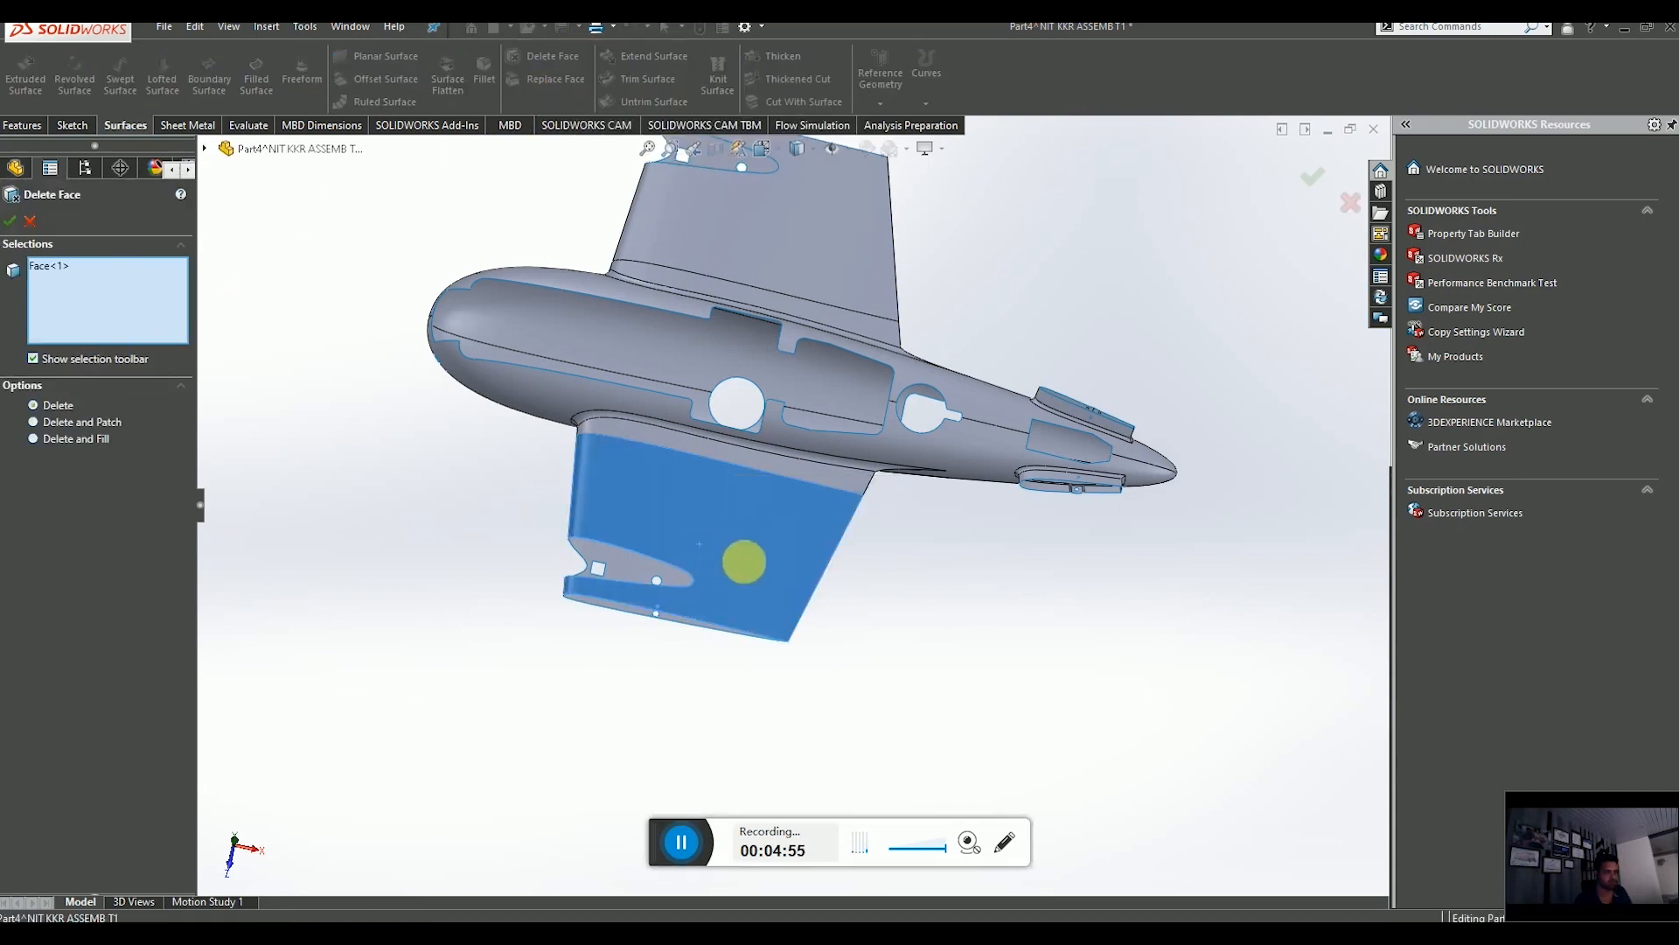
pyautogui.moveTo(743, 562); pyautogui.dragTo(787, 326, button='middle')
pyautogui.scroll(-3, 746, 379)
pyautogui.click(753, 523)
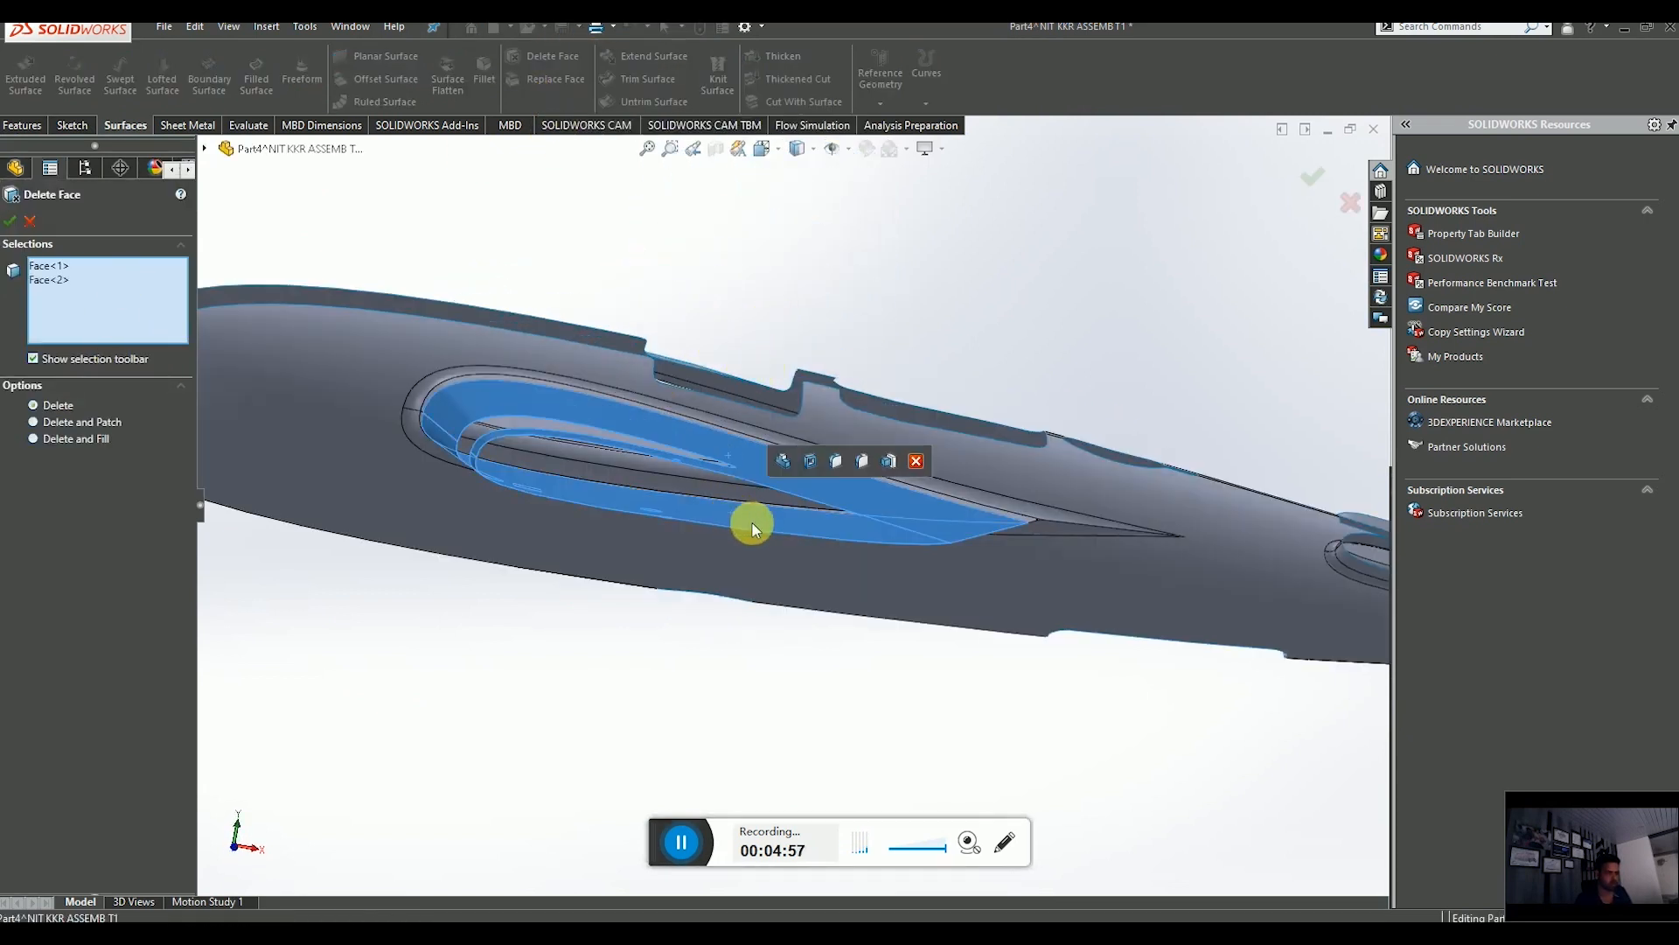
pyautogui.scroll(3, 758, 443)
pyautogui.moveTo(759, 442); pyautogui.dragTo(679, 600, button='middle')
pyautogui.scroll(-3, 806, 431)
pyautogui.click(884, 382)
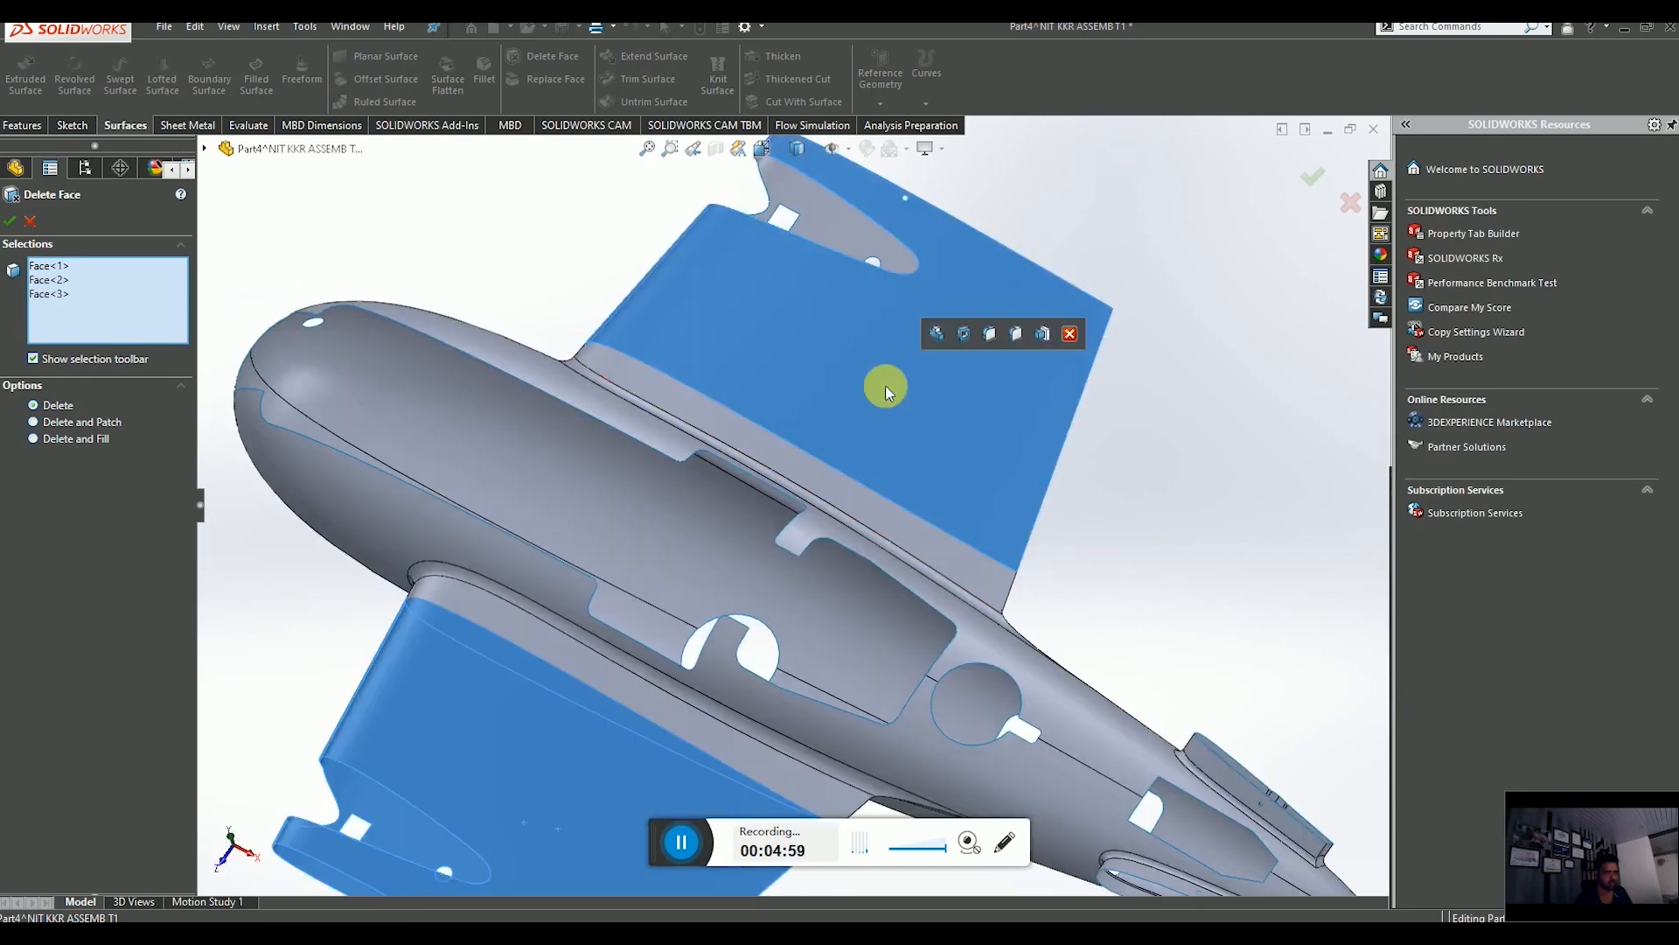
pyautogui.scroll(3, 871, 386)
pyautogui.scroll(-3, 871, 385)
pyautogui.click(794, 380)
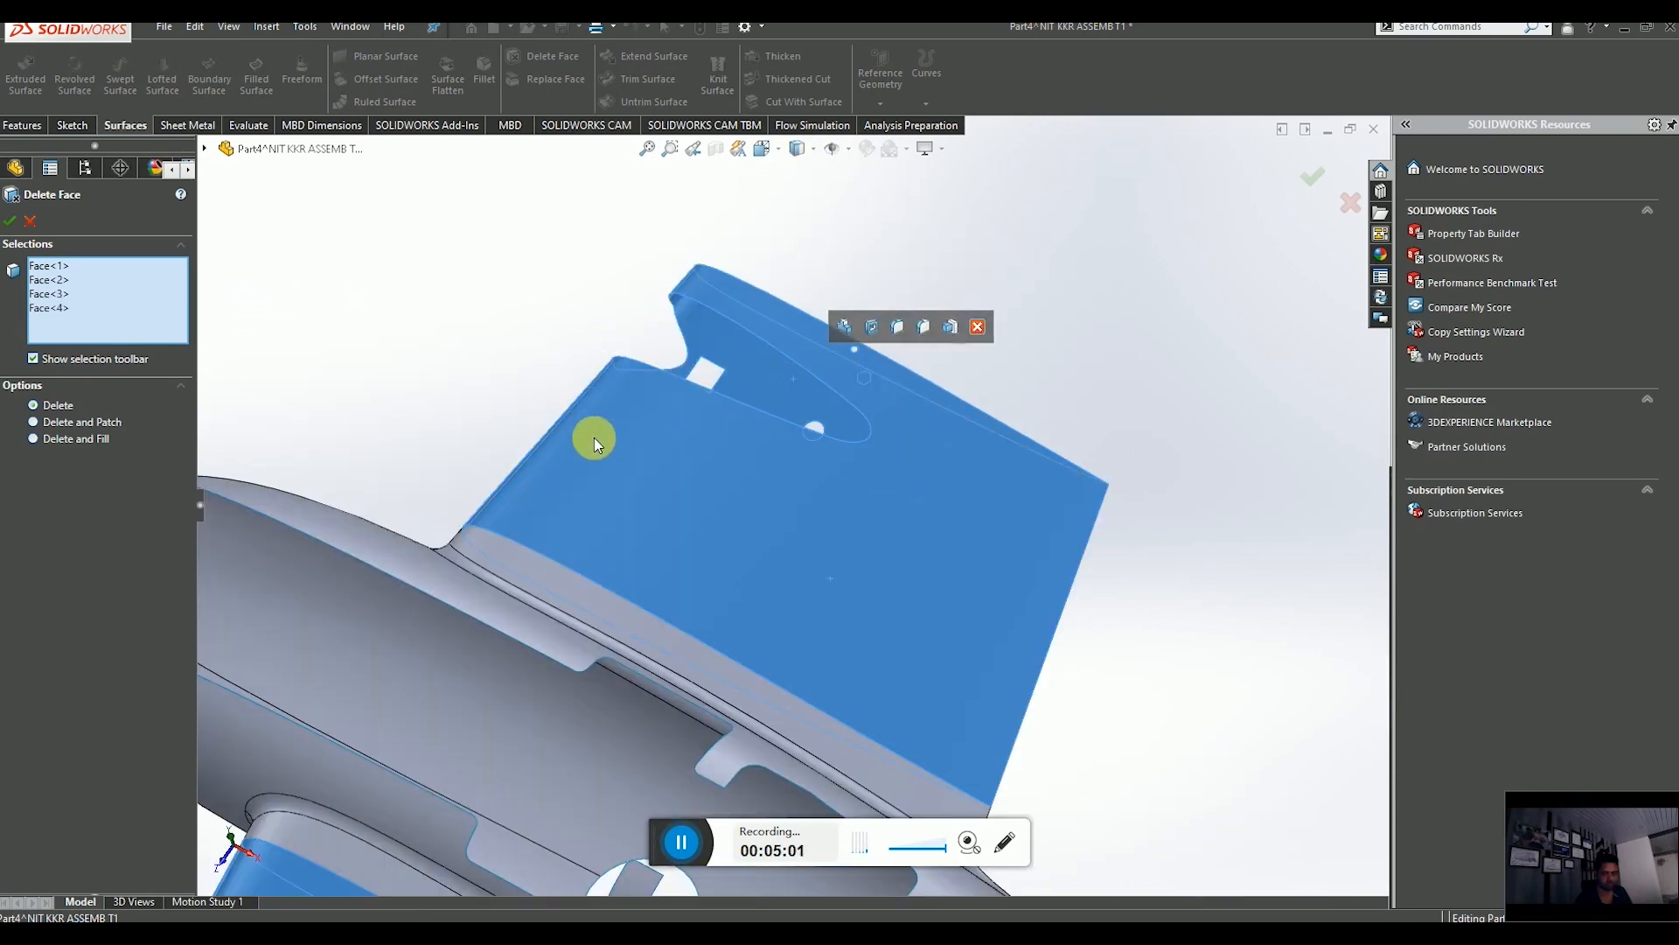
pyautogui.click(14, 219)
# Thicken the remaining fuselage skin surface 1.5 mm, choosing the thickening side.
pyautogui.scroll(6, 826, 443)
pyautogui.moveTo(872, 483); pyautogui.dragTo(857, 591, button='middle')
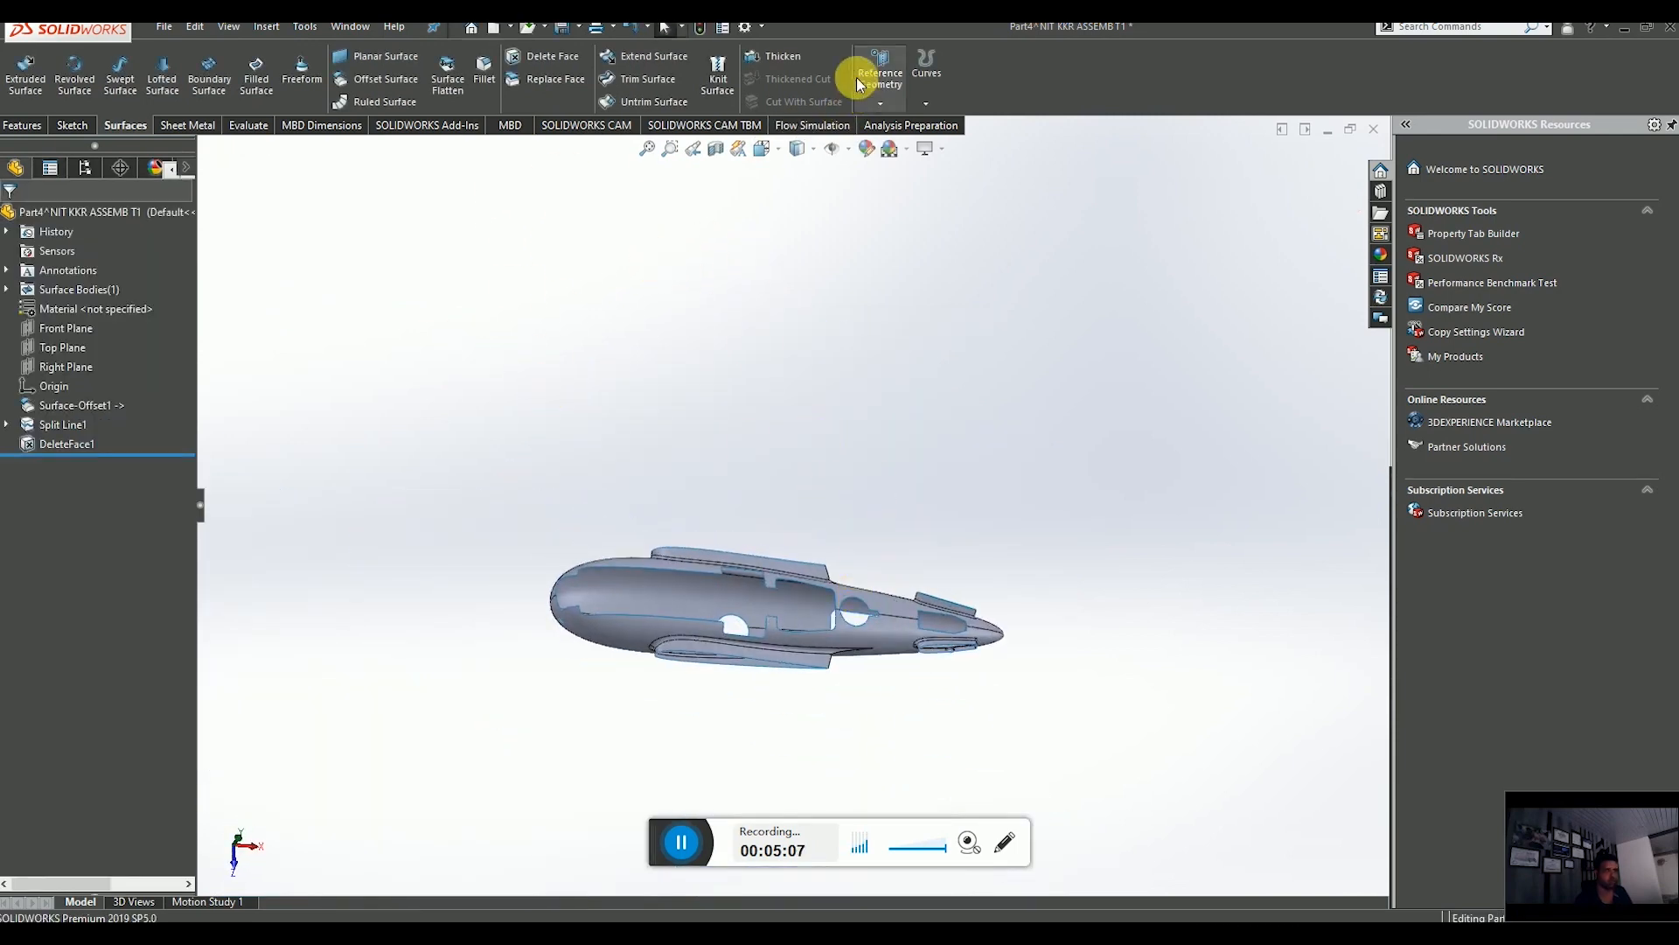
pyautogui.click(794, 57)
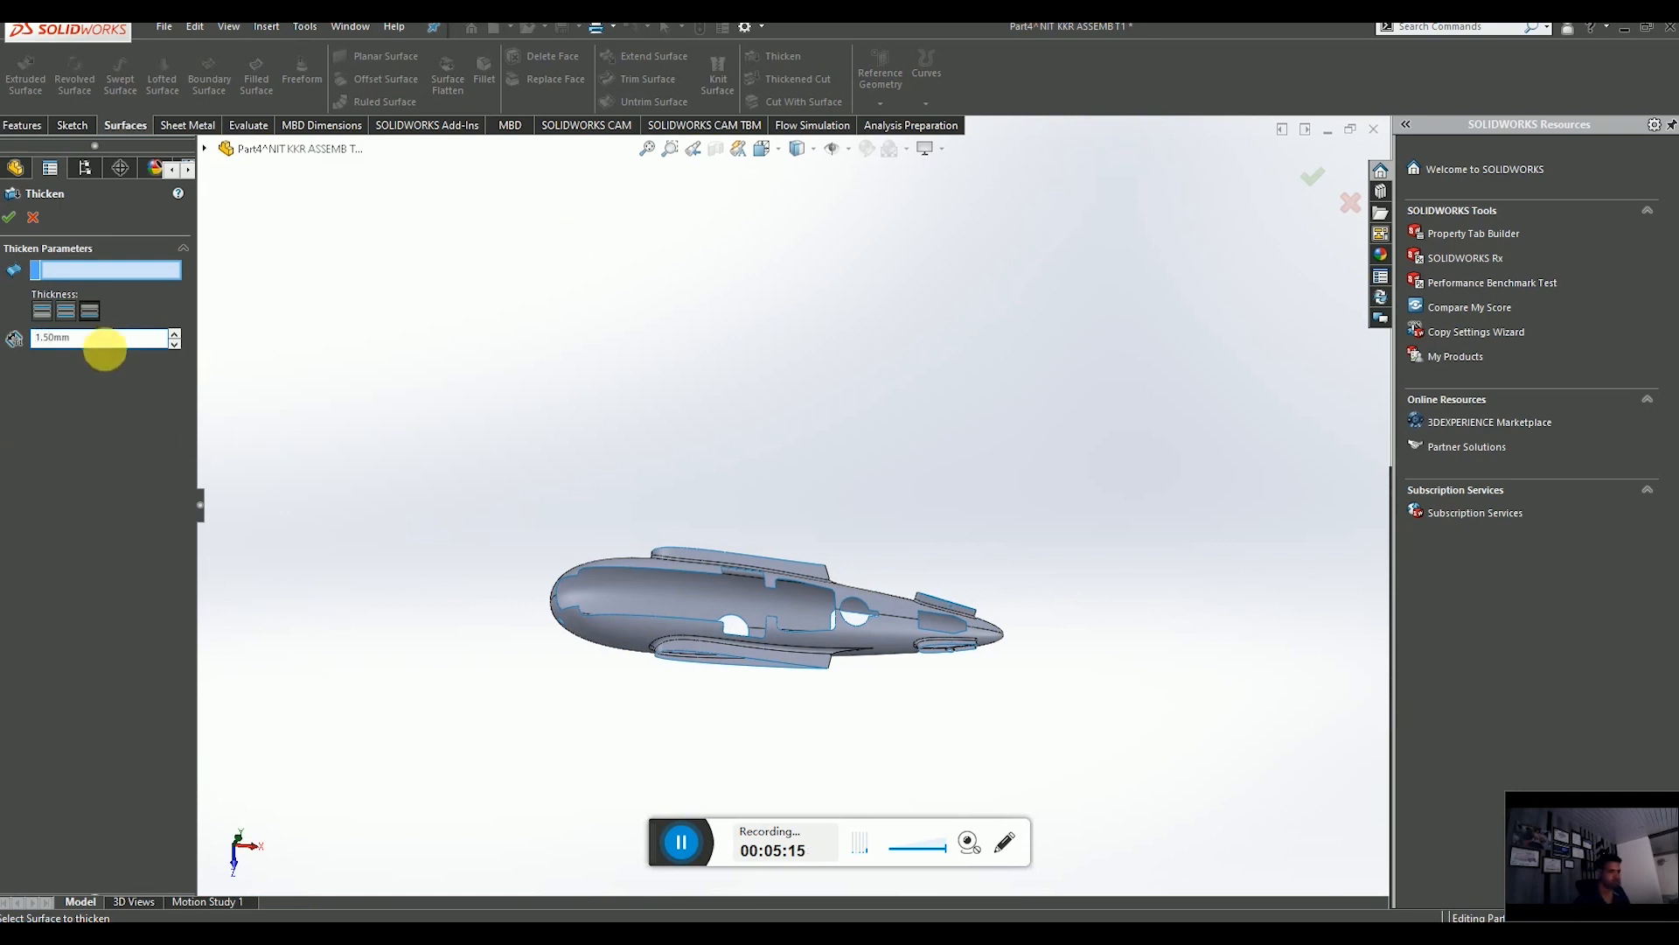
pyautogui.click(666, 597)
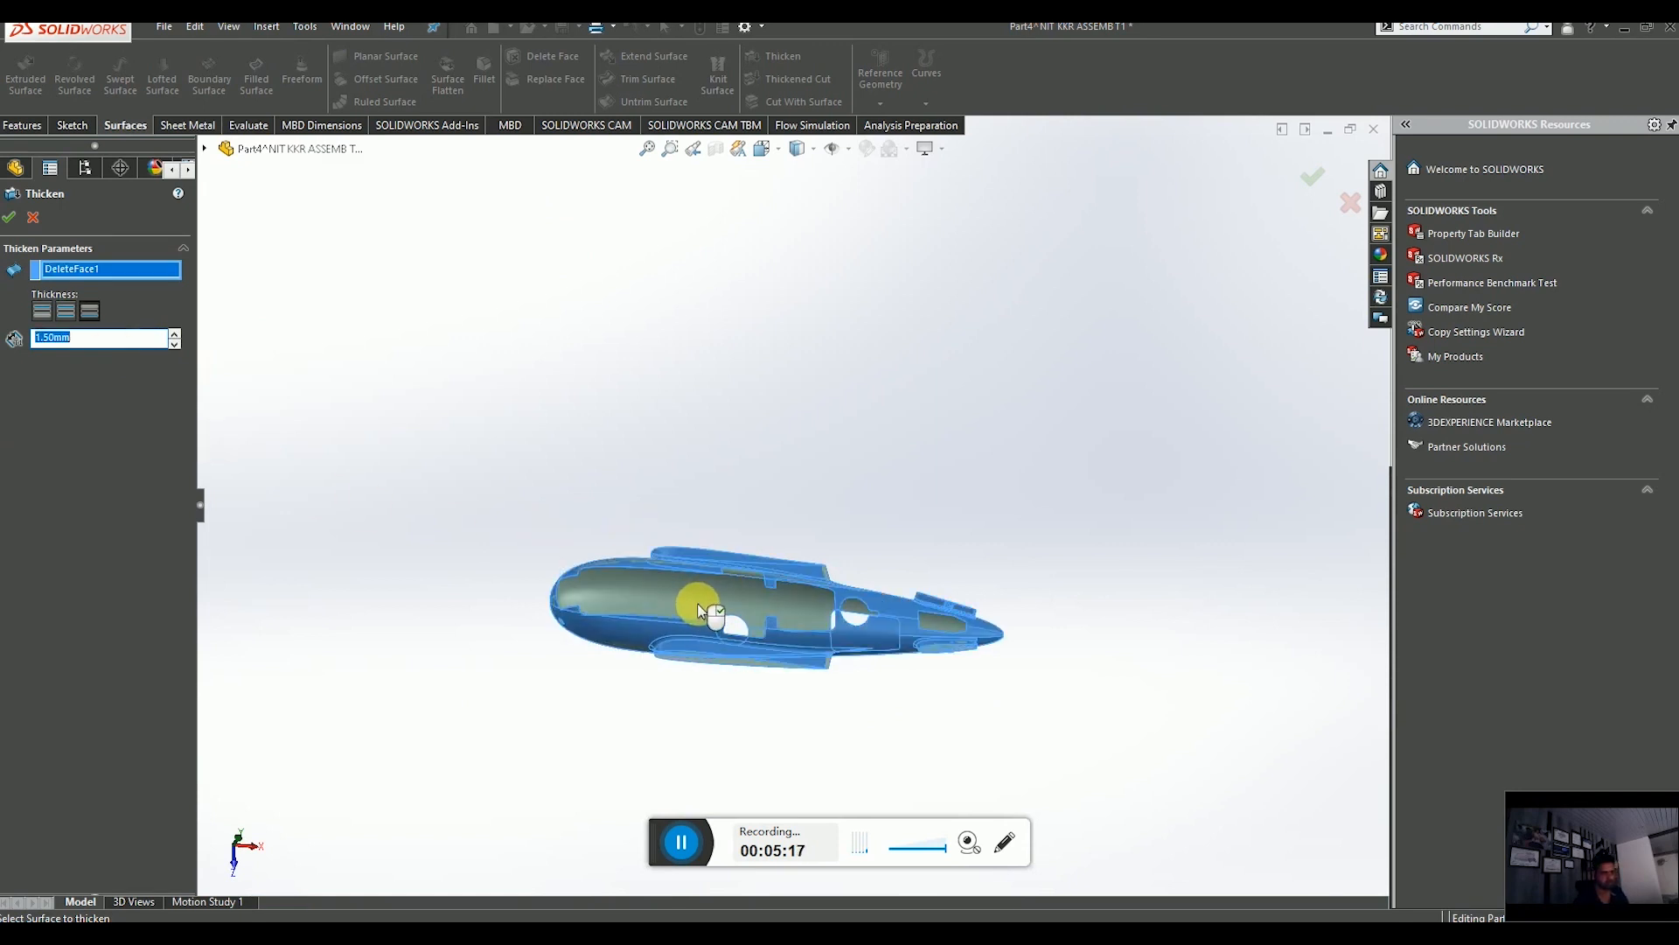
pyautogui.scroll(5, 686, 600)
pyautogui.moveTo(686, 600); pyautogui.dragTo(789, 512, button='middle')
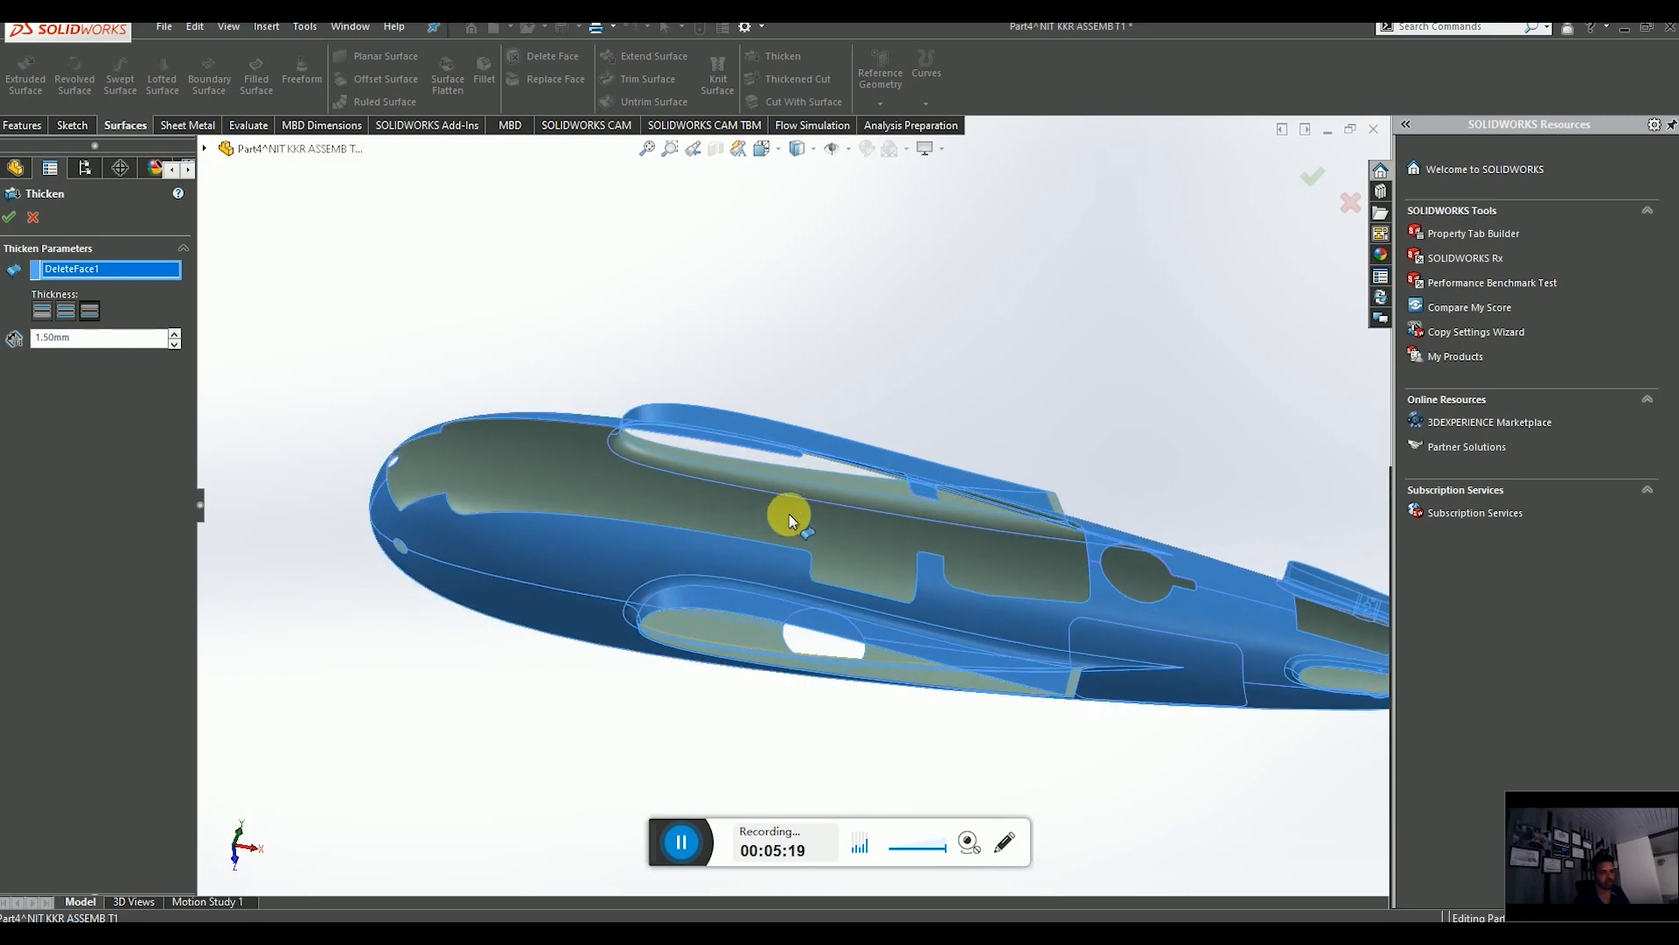
pyautogui.scroll(8, 820, 483)
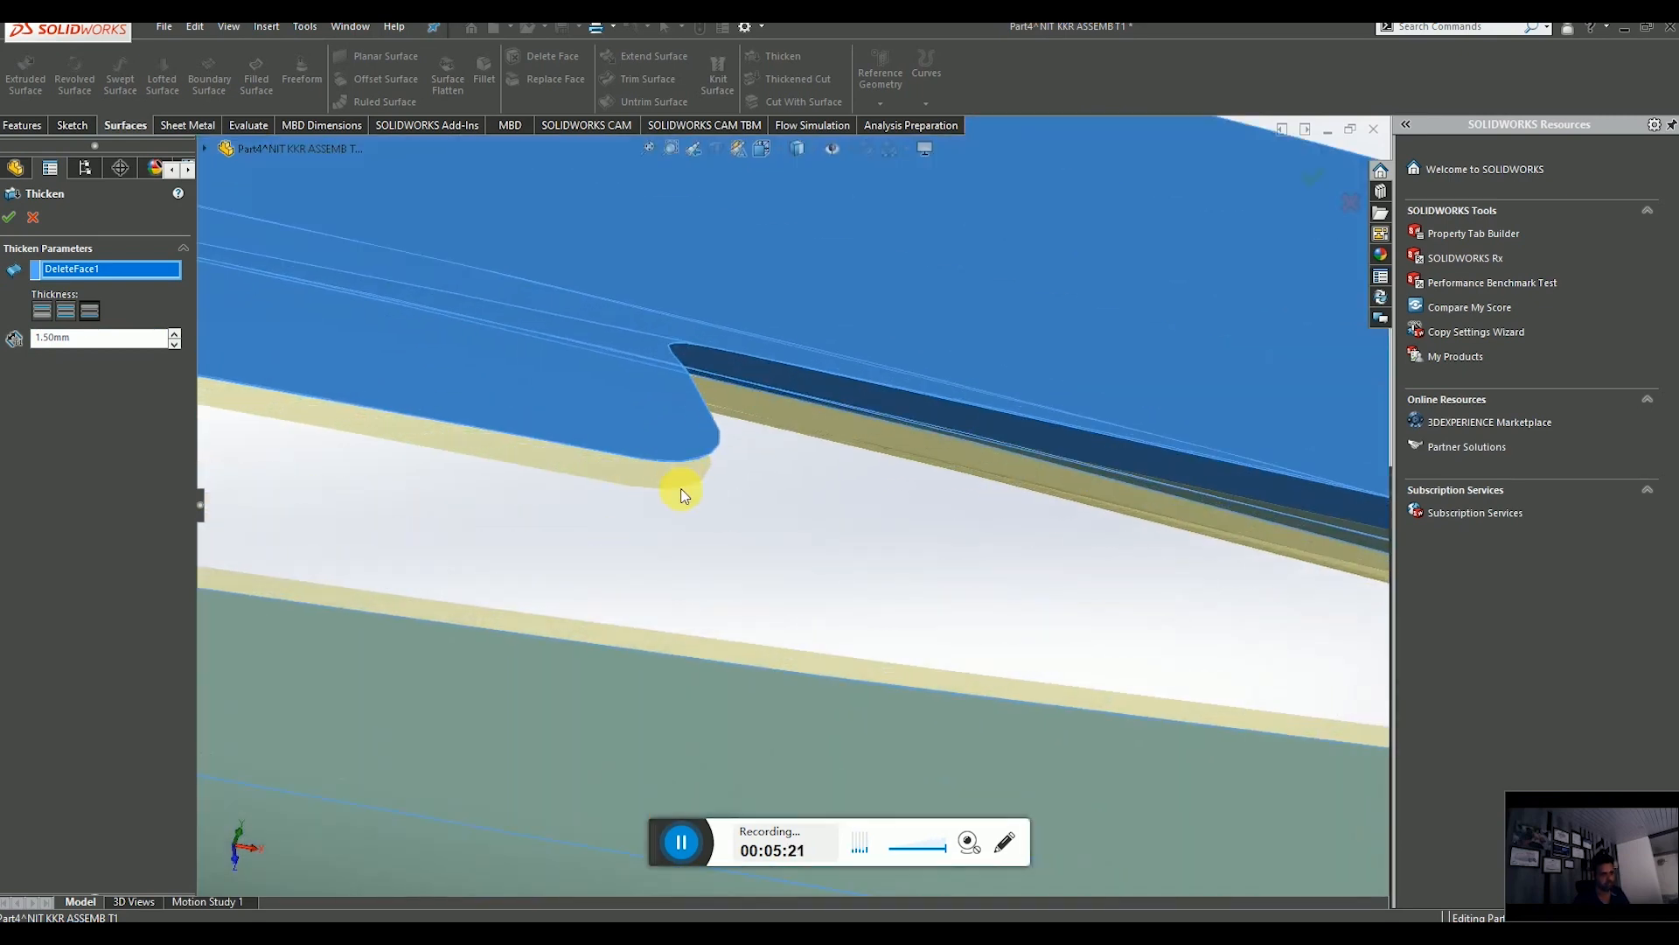
pyautogui.moveTo(682, 495)
pyautogui.mouseDown(button='middle')
pyautogui.moveTo(705, 386)
pyautogui.moveTo(678, 472)
pyautogui.mouseUp(button='middle')
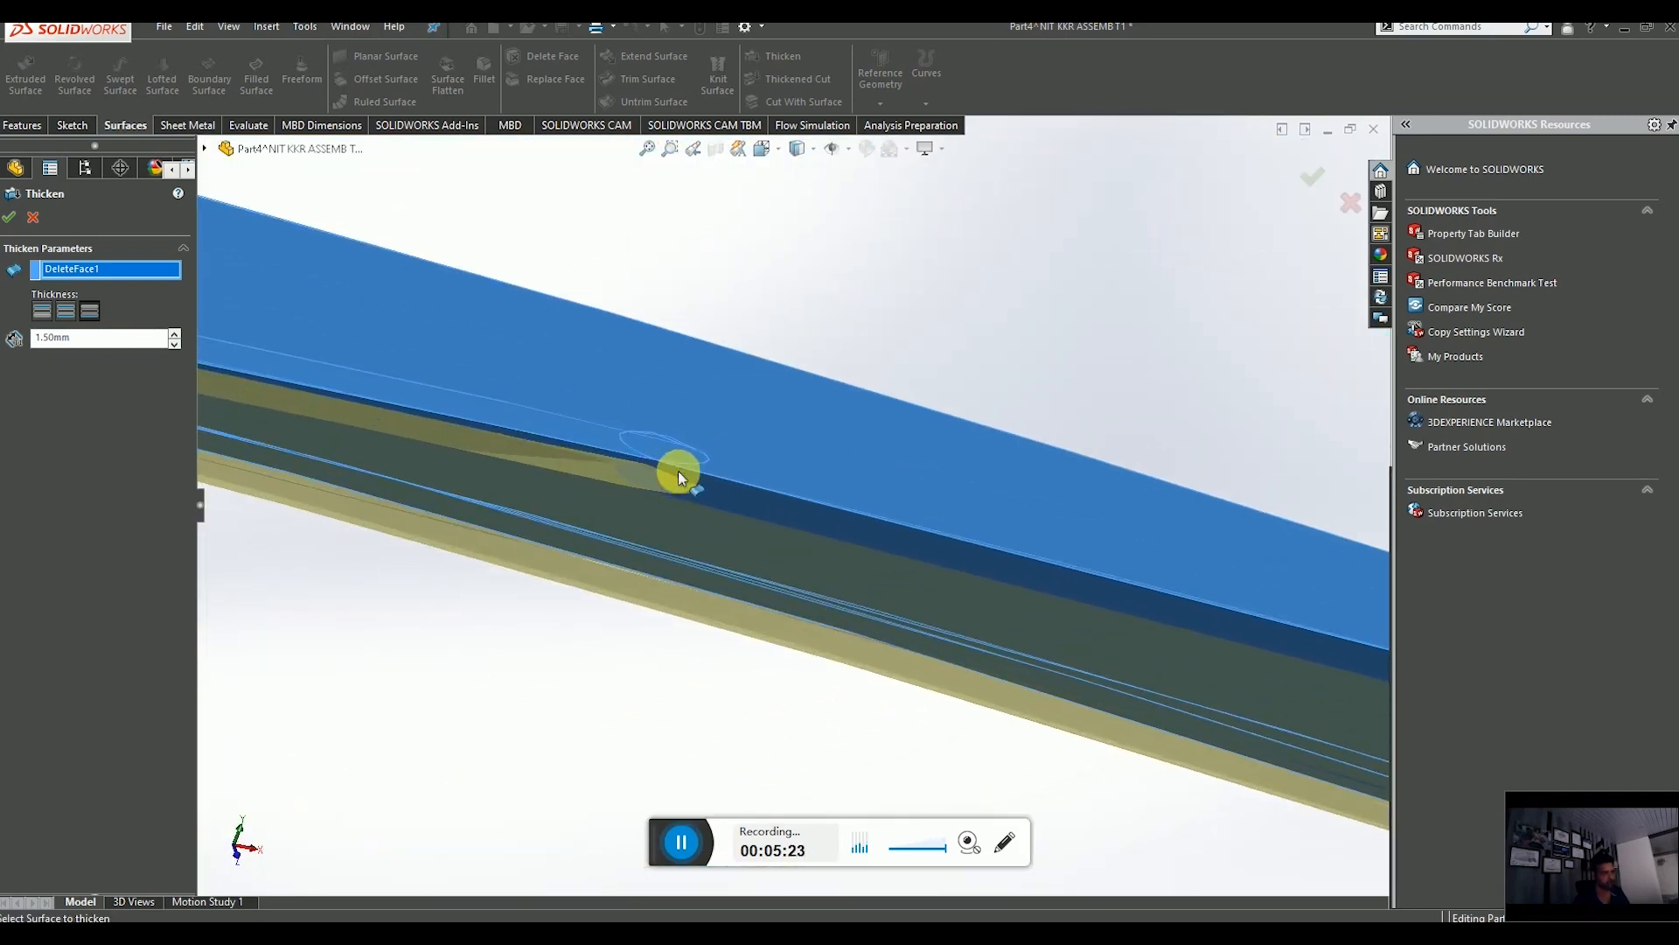
pyautogui.click(44, 306)
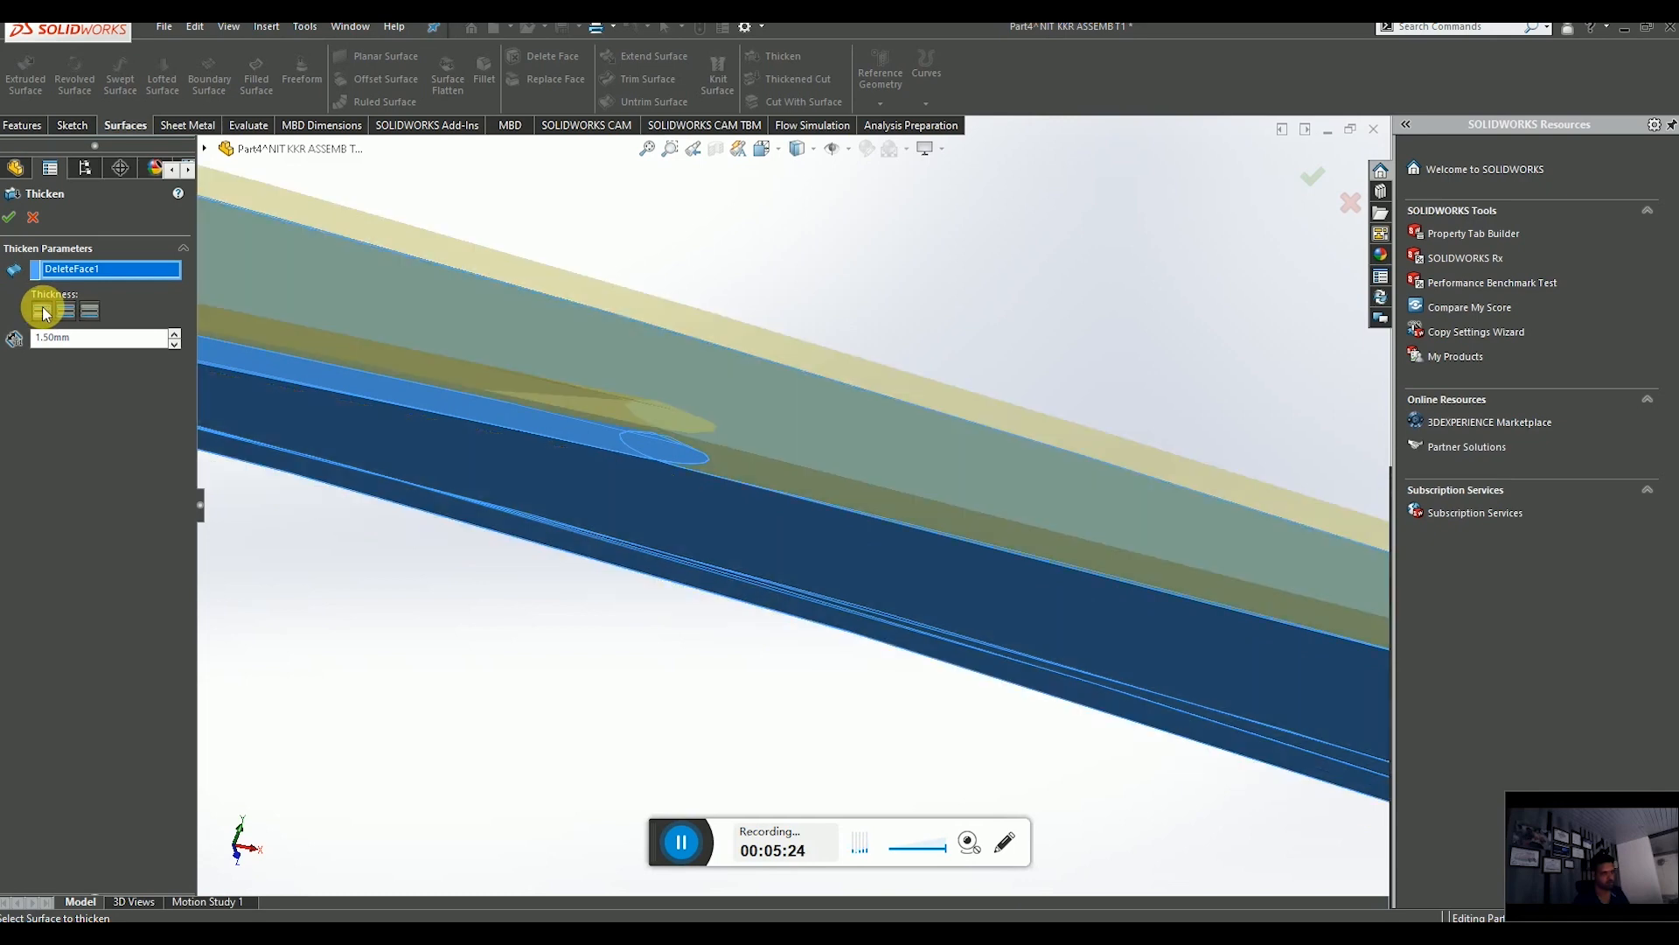
pyautogui.click(87, 313)
pyautogui.moveTo(548, 491); pyautogui.dragTo(637, 528, button='middle')
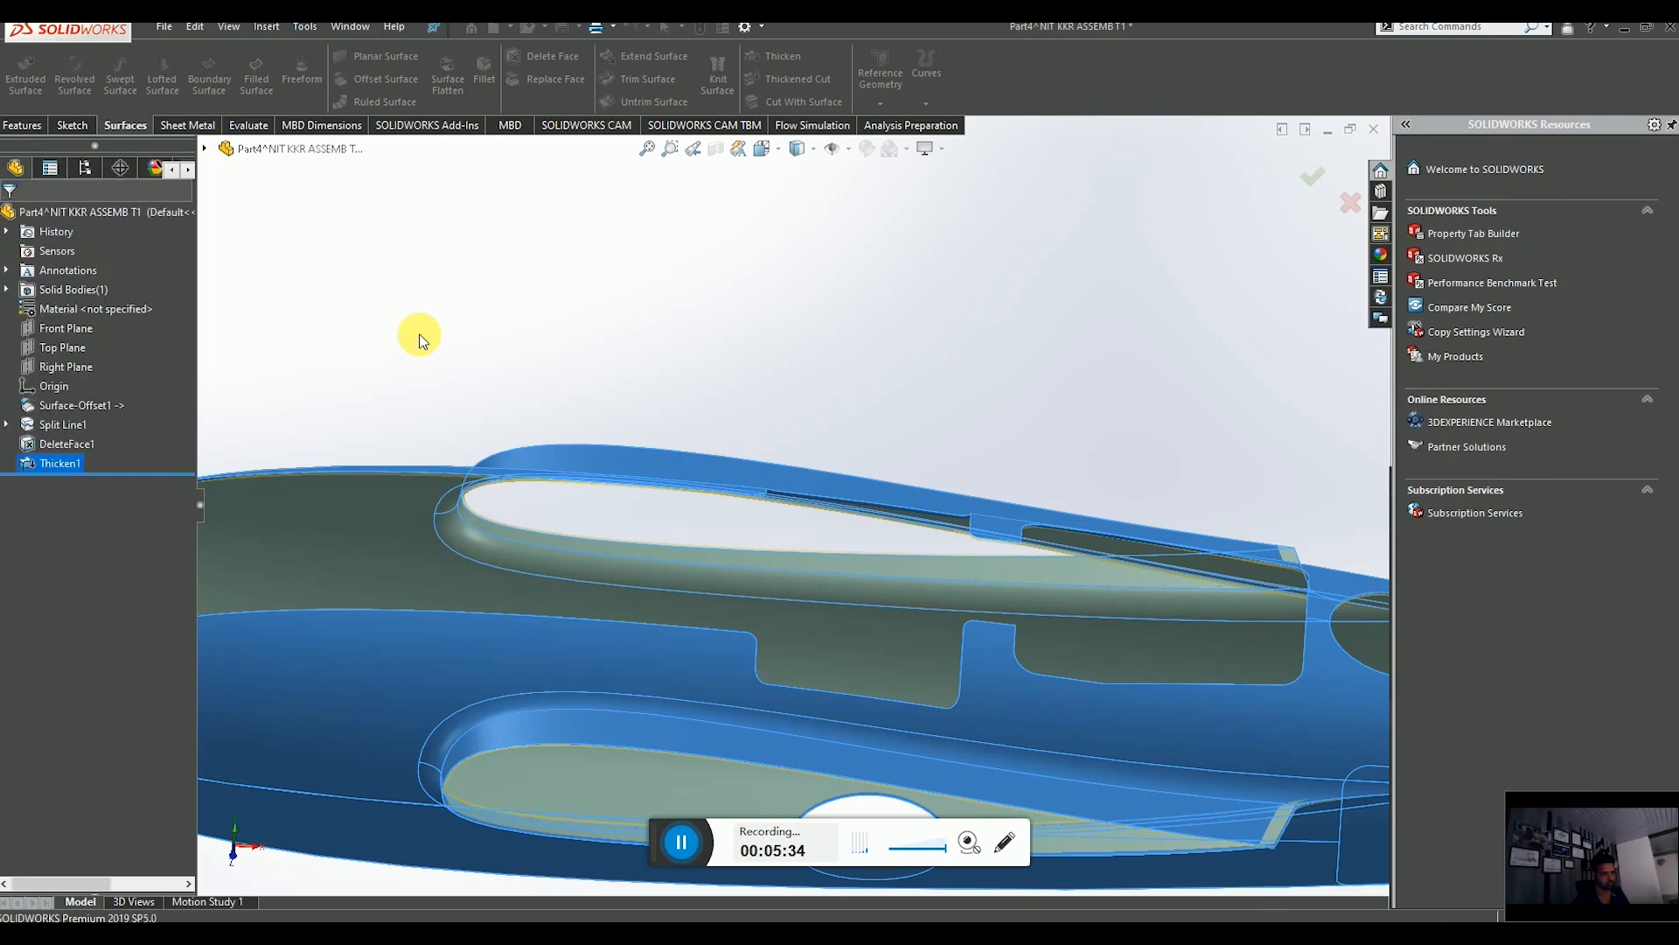
# Switch to the FUSELAGE90 SERIES assembly and examine its internal fuselage frames and stringers.
pyautogui.scroll(4, 588, 460)
pyautogui.moveTo(590, 463); pyautogui.dragTo(593, 570, button='middle')
pyautogui.scroll(3, 604, 563)
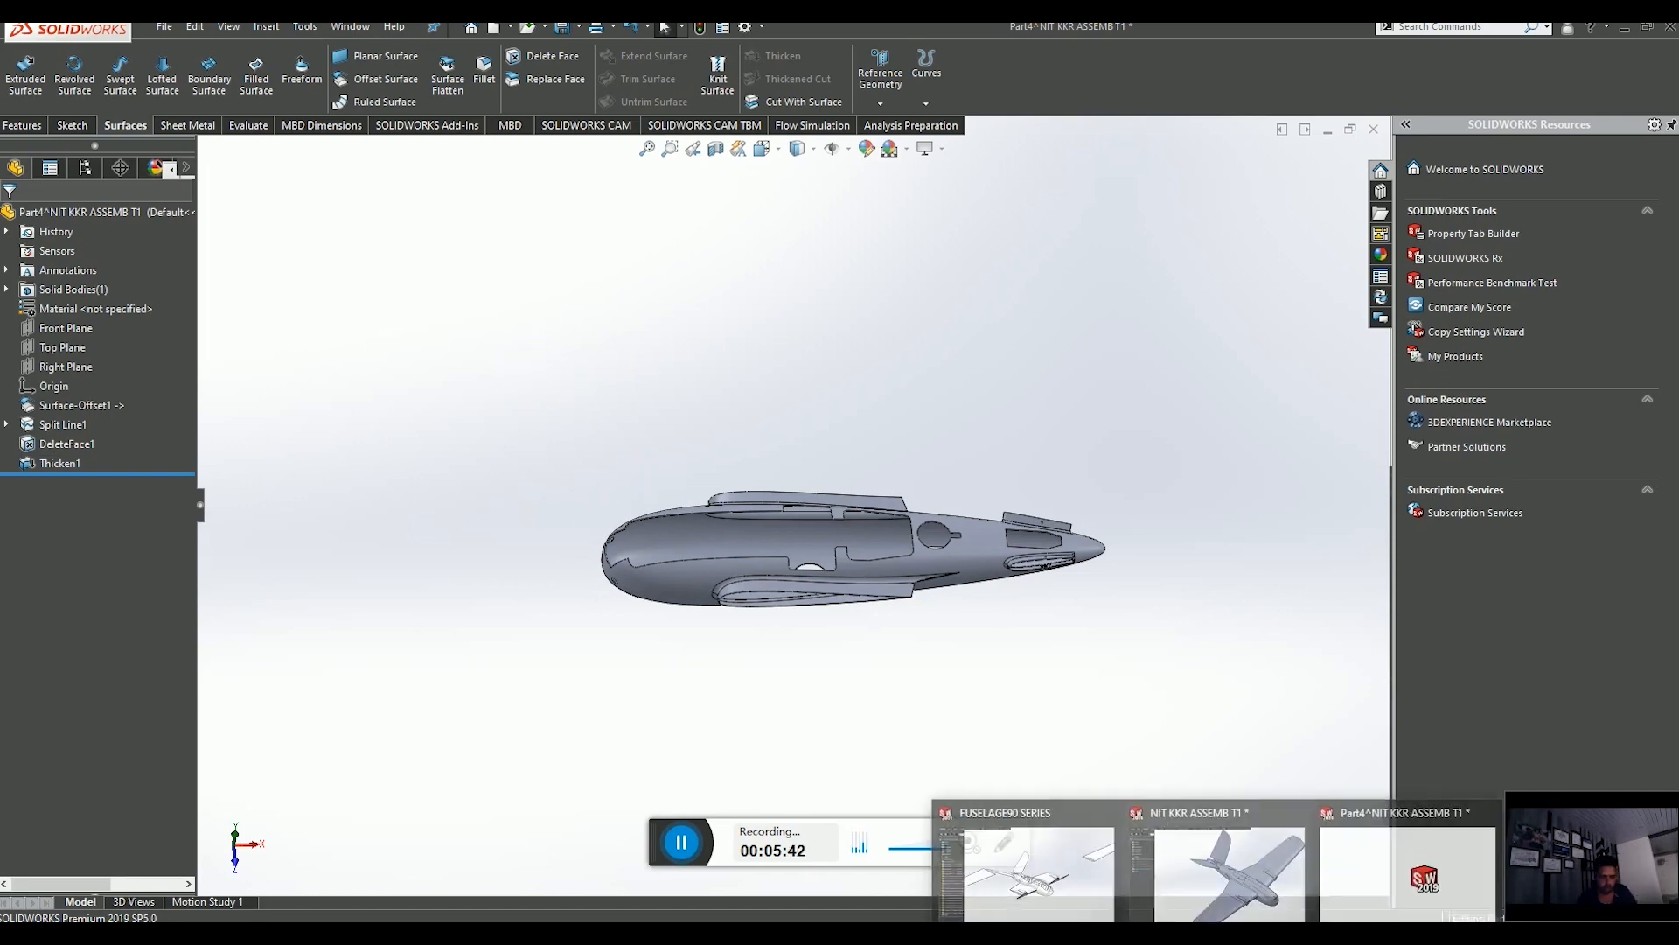
pyautogui.click(1097, 885)
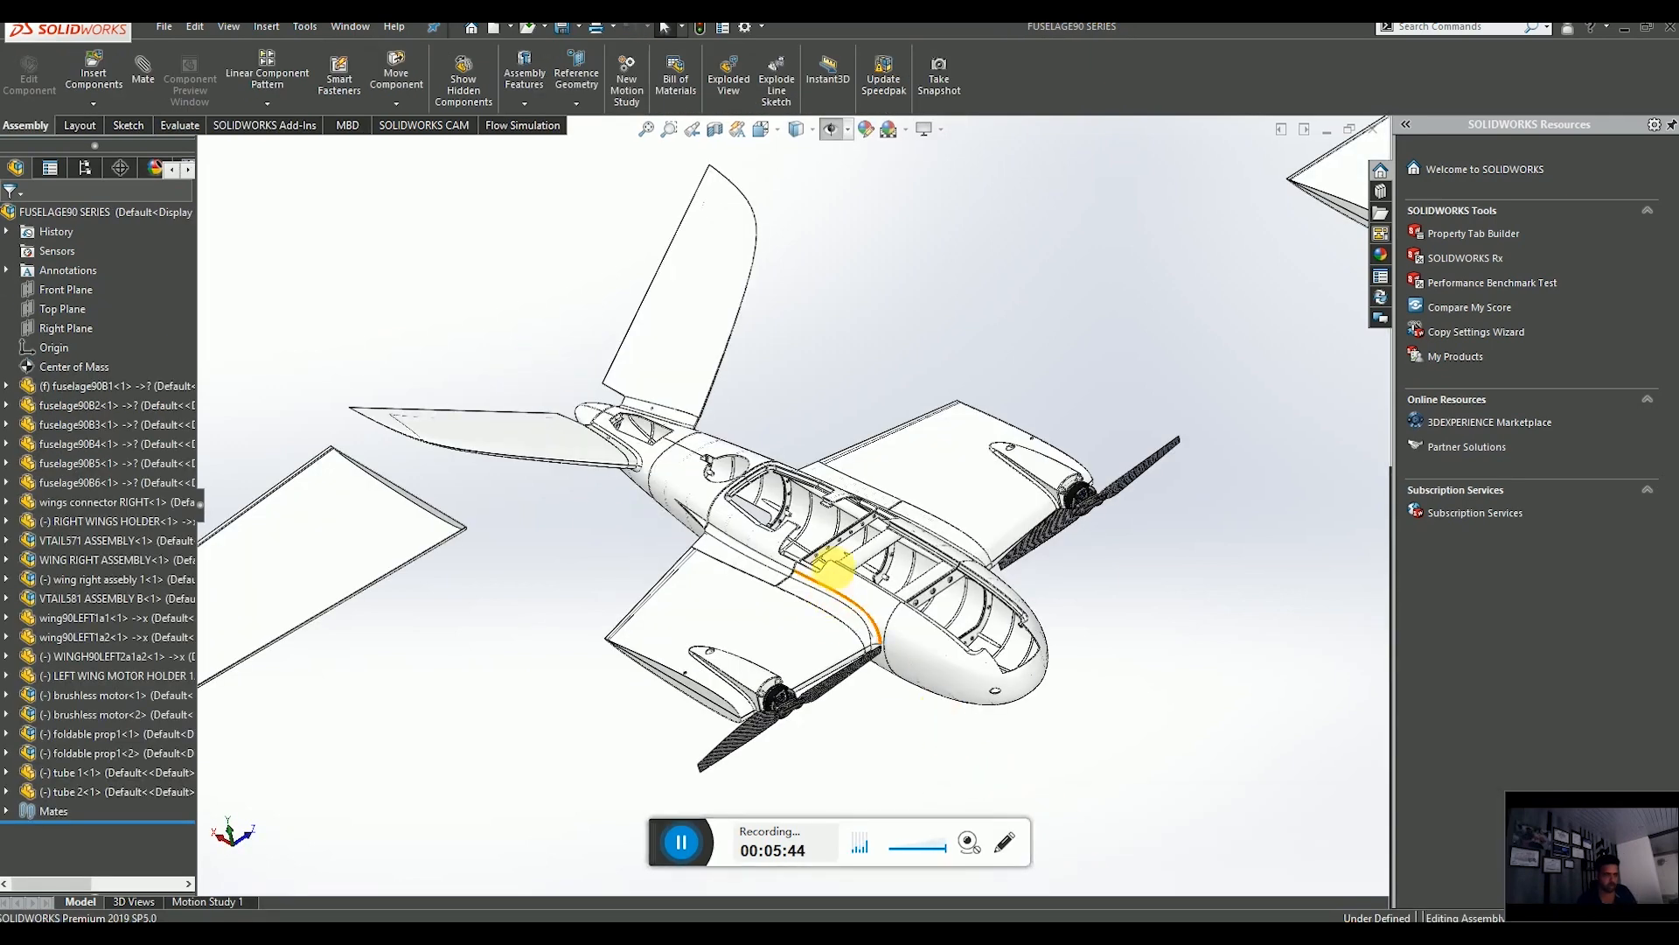
pyautogui.scroll(-6, 806, 559)
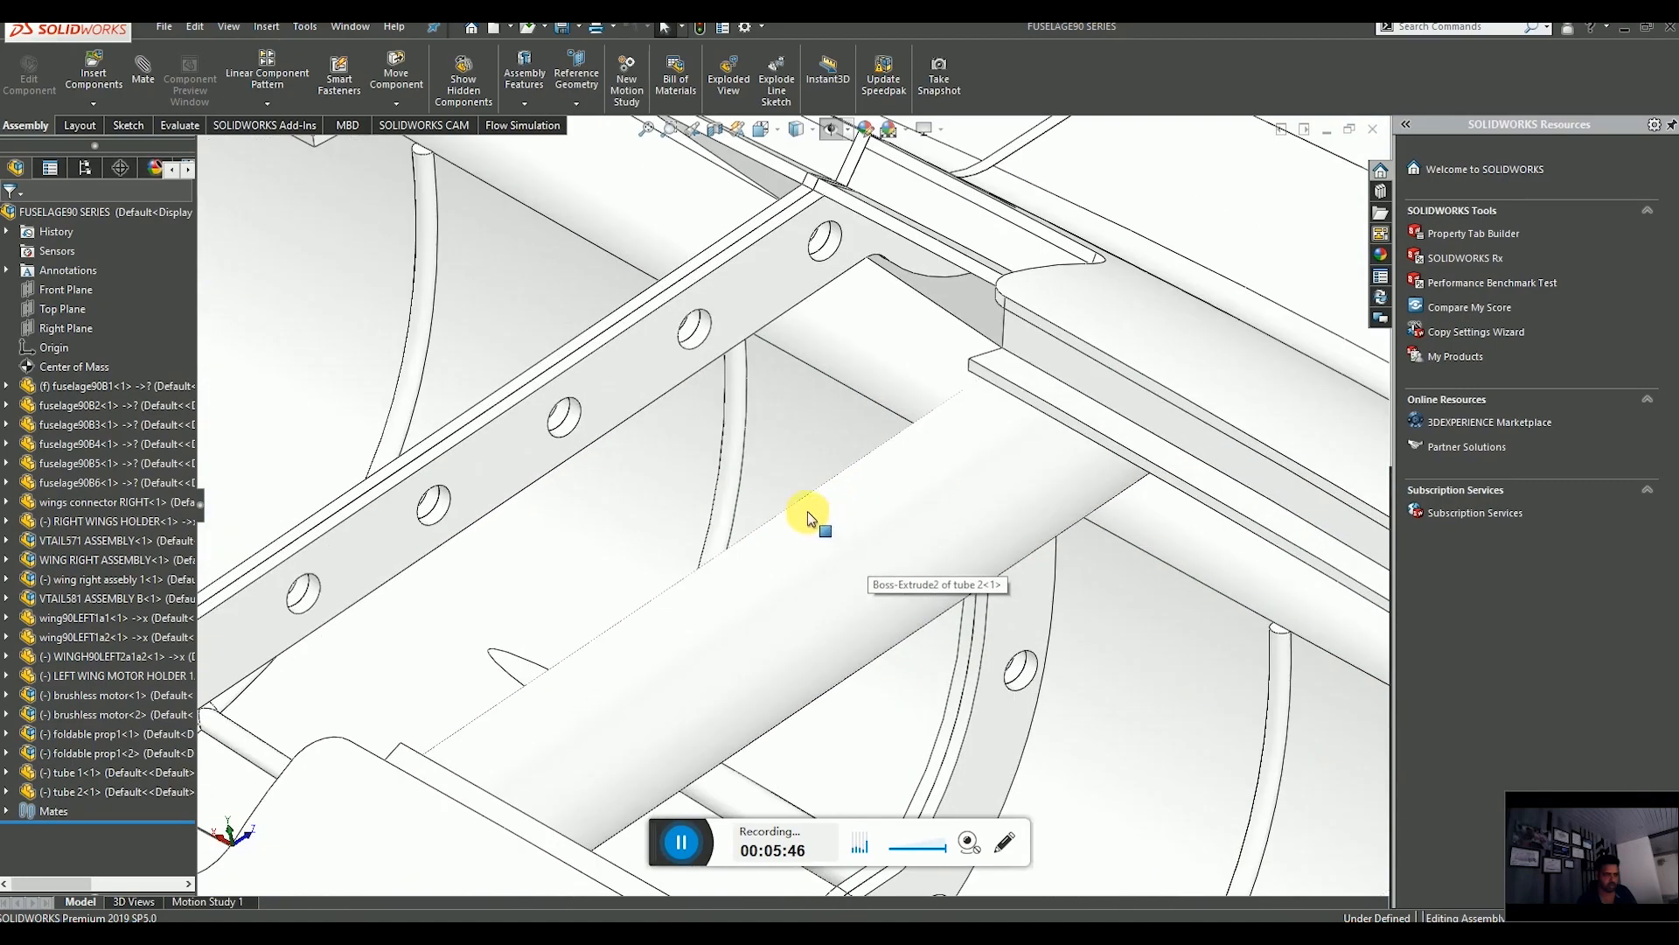
pyautogui.click(727, 423)
pyautogui.scroll(3, 919, 673)
pyautogui.moveTo(934, 677); pyautogui.dragTo(985, 775, button='middle')
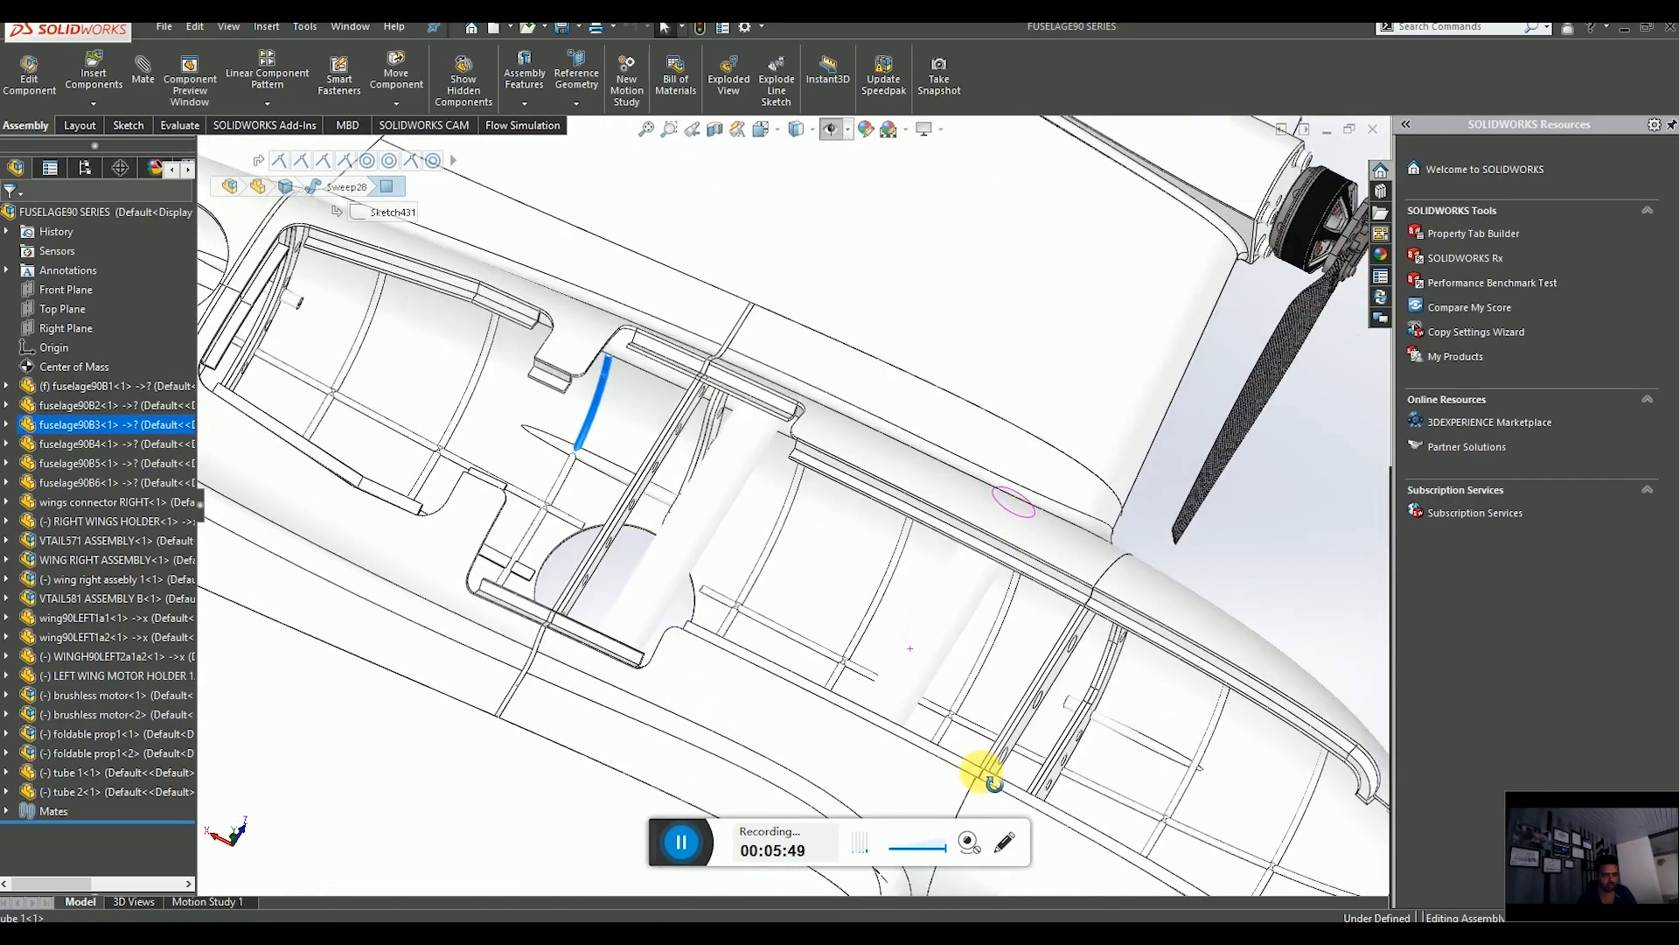
pyautogui.scroll(4, 1002, 768)
pyautogui.scroll(-5, 977, 669)
pyautogui.moveTo(974, 663)
pyautogui.mouseDown(button='middle')
pyautogui.moveTo(970, 717)
pyautogui.moveTo(971, 669)
pyautogui.mouseUp(button='middle')
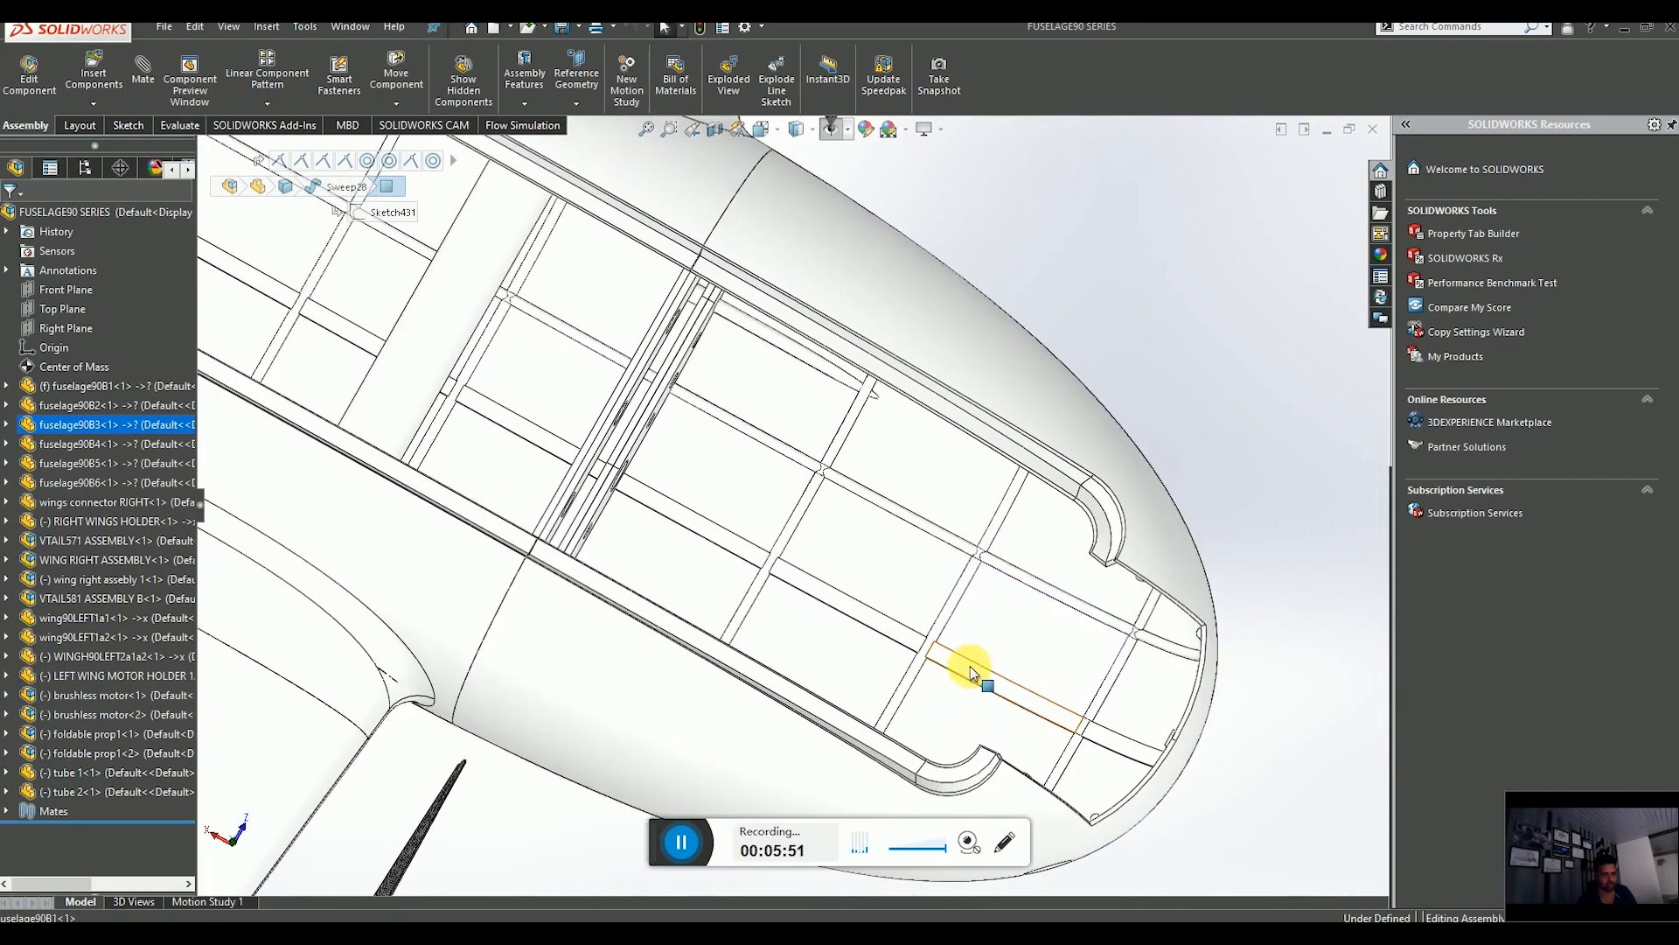
pyautogui.click(979, 674)
pyautogui.scroll(4, 967, 675)
pyautogui.moveTo(874, 621); pyautogui.dragTo(840, 555, button='middle')
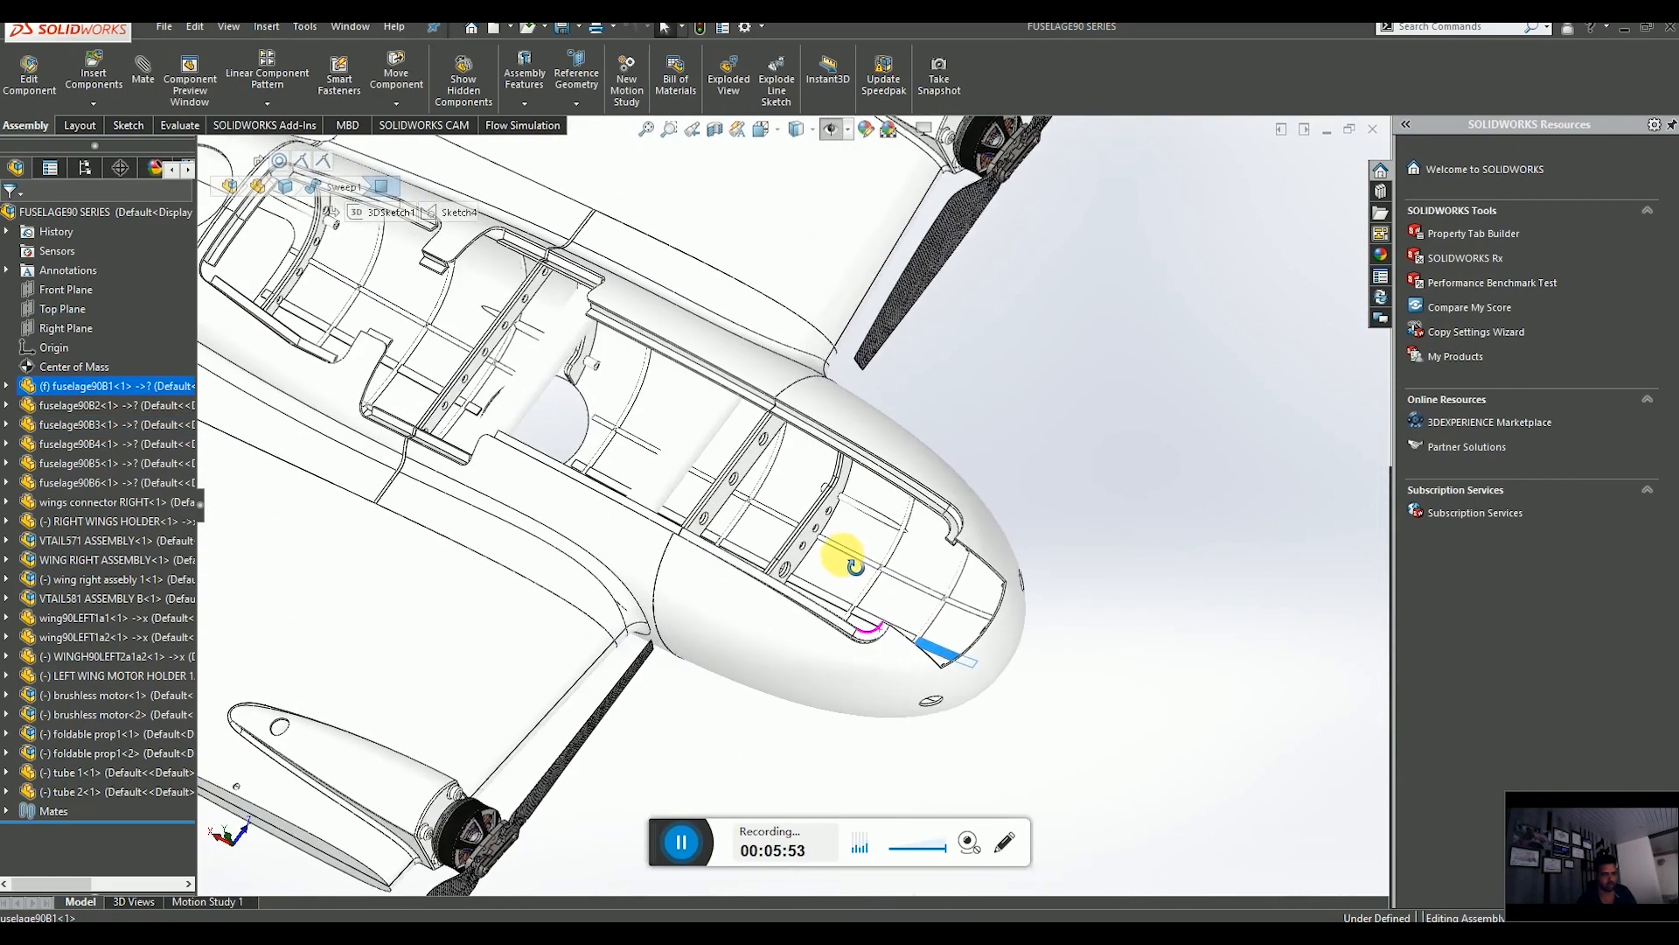
pyautogui.scroll(-8, 922, 562)
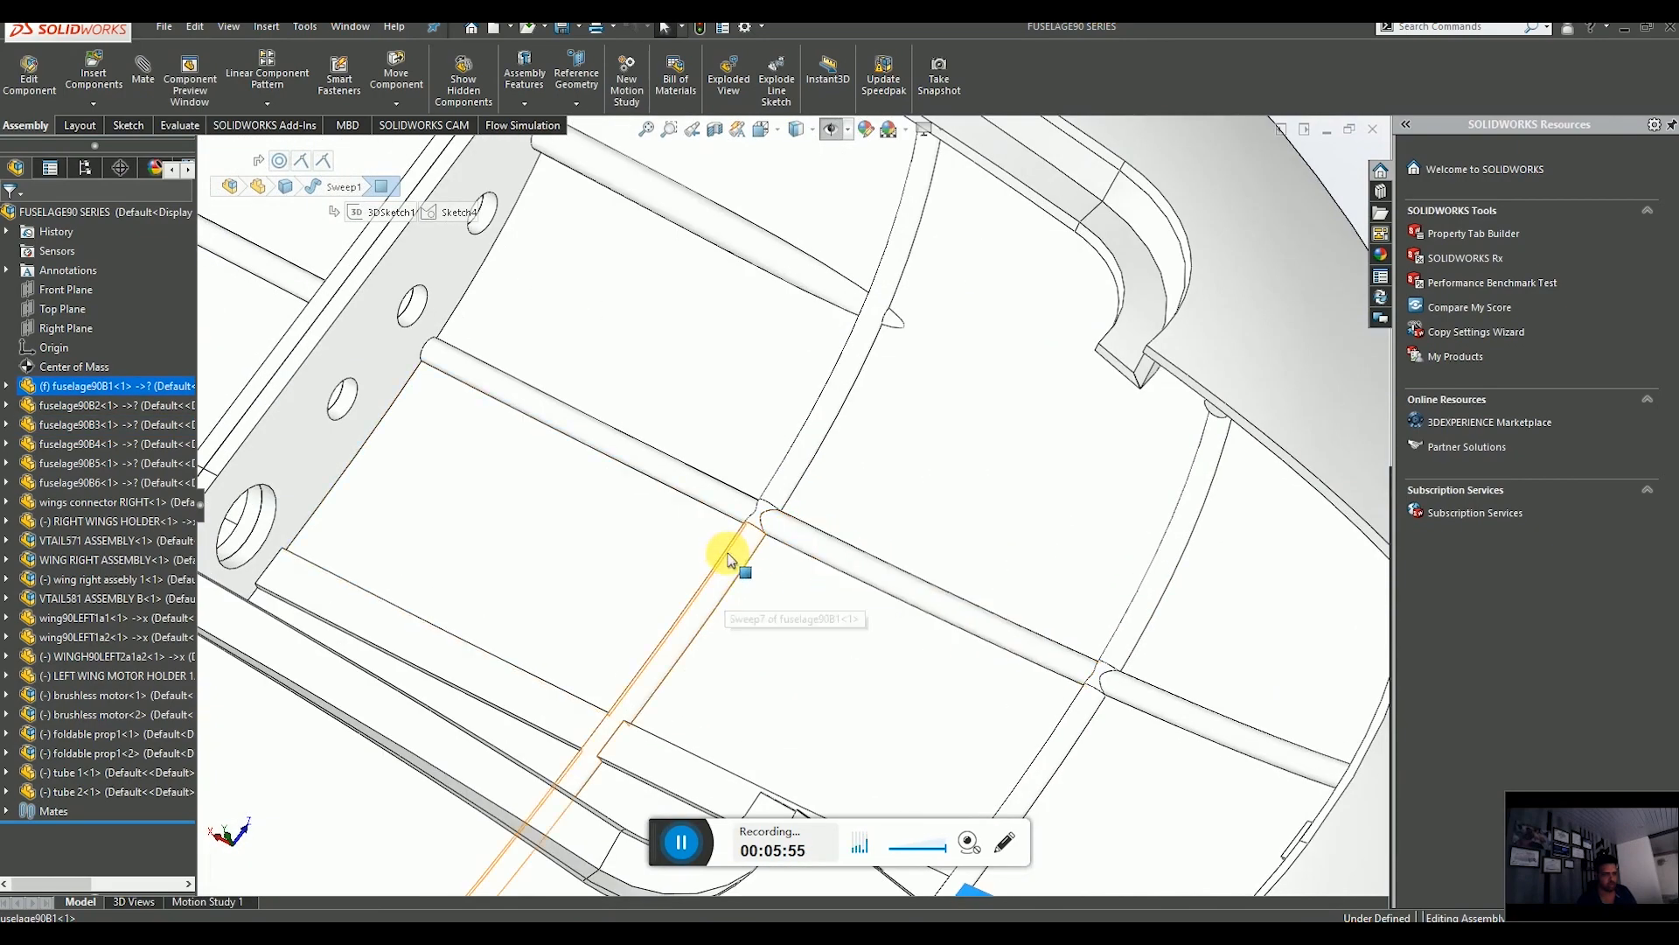
pyautogui.click(733, 561)
pyautogui.scroll(8, 770, 595)
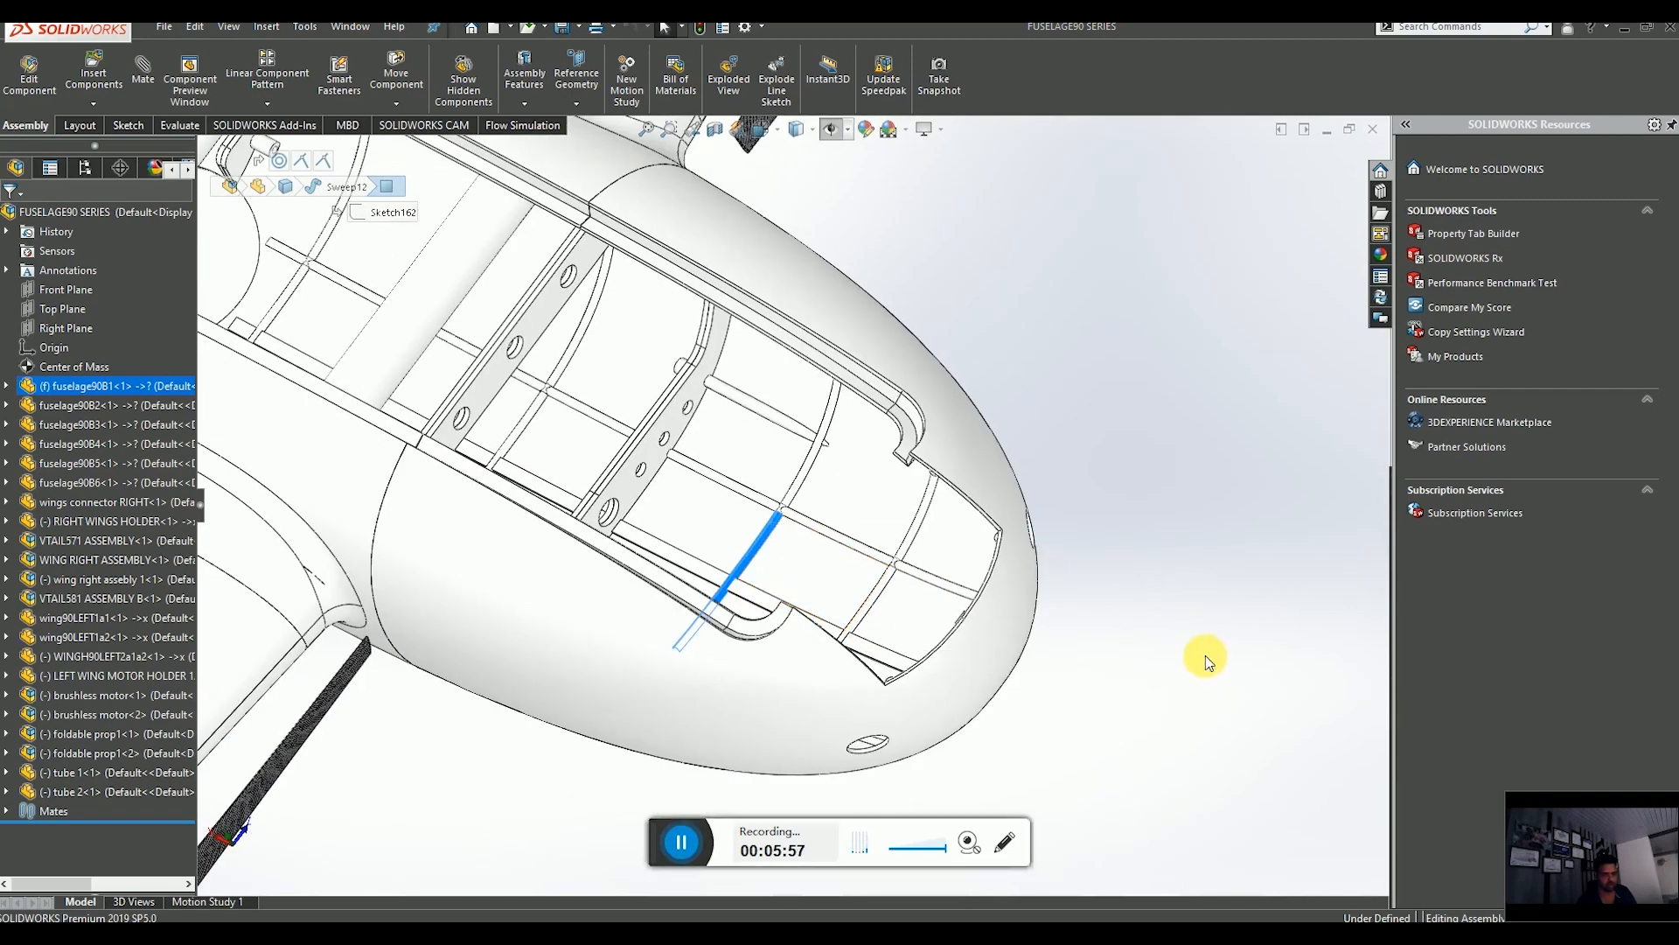
pyautogui.click(1181, 769)
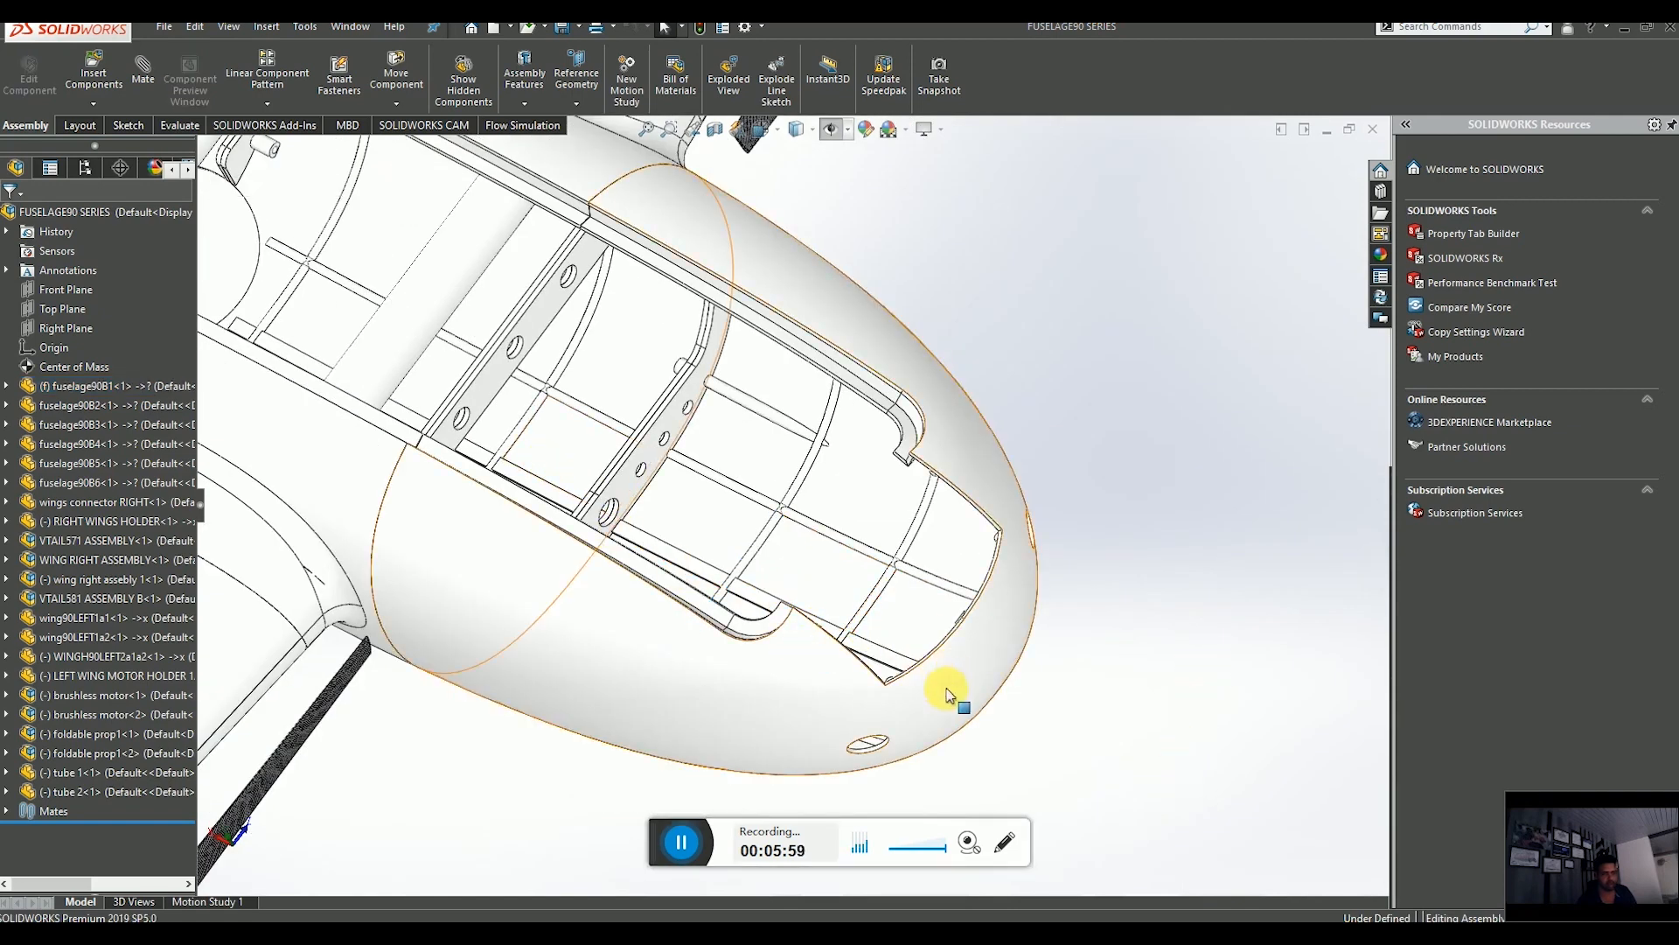
pyautogui.scroll(5, 963, 698)
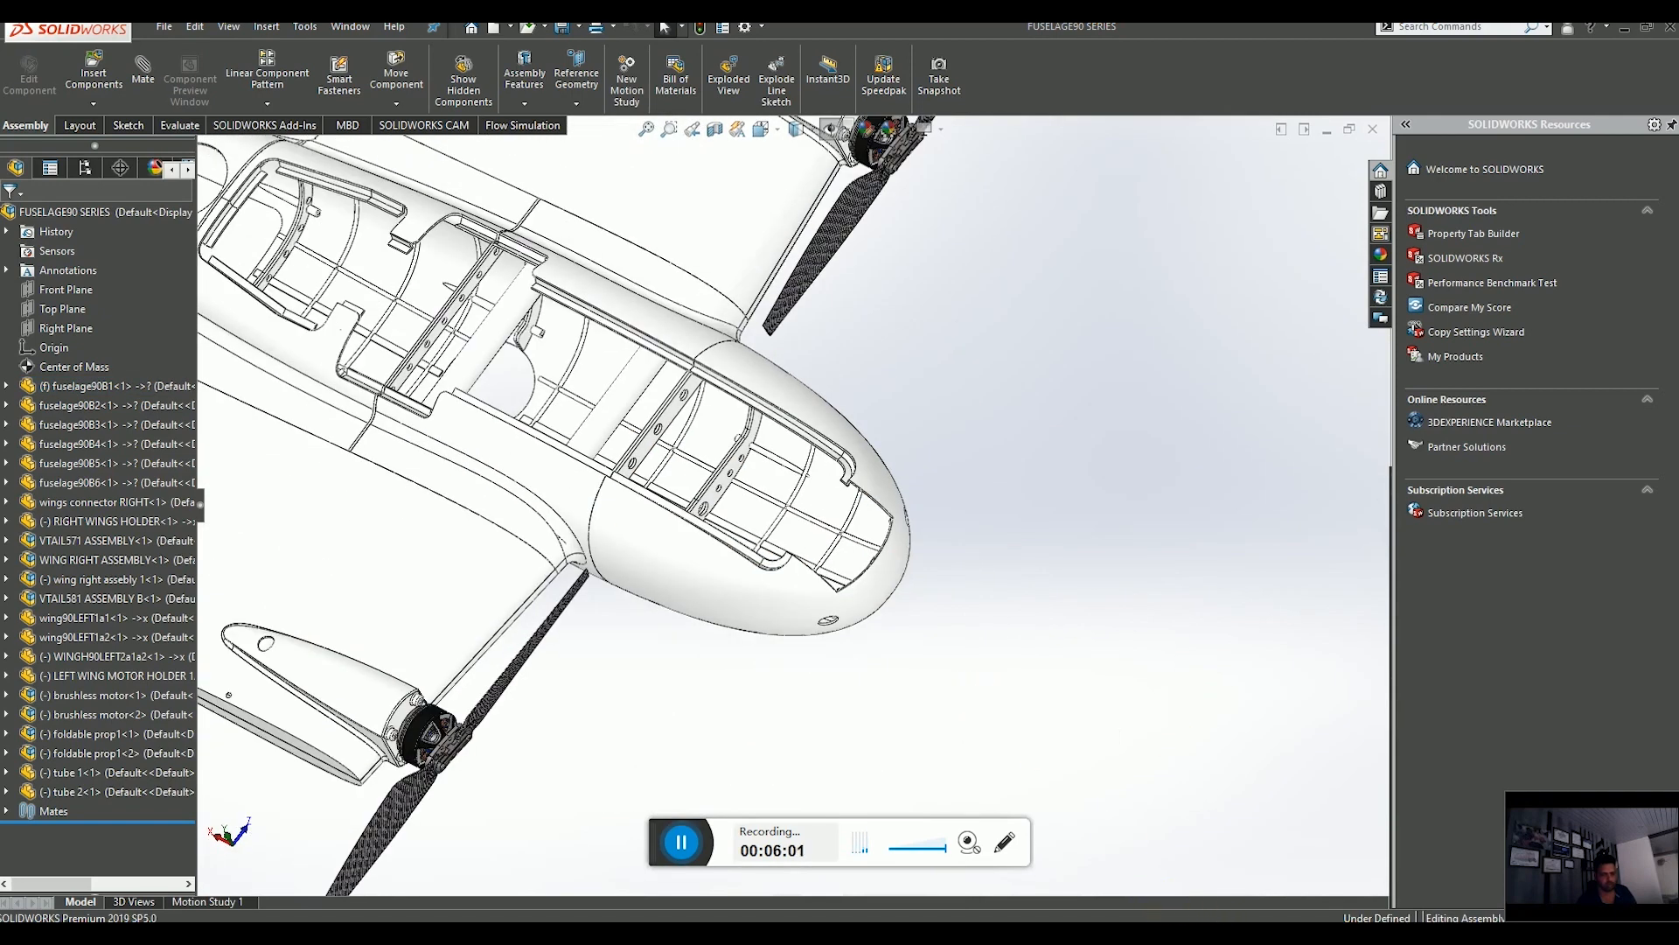
# Return to the in-context part and open a new sketch on the Front Plane.
pyautogui.moveTo(1216, 918)
pyautogui.click(1174, 878)
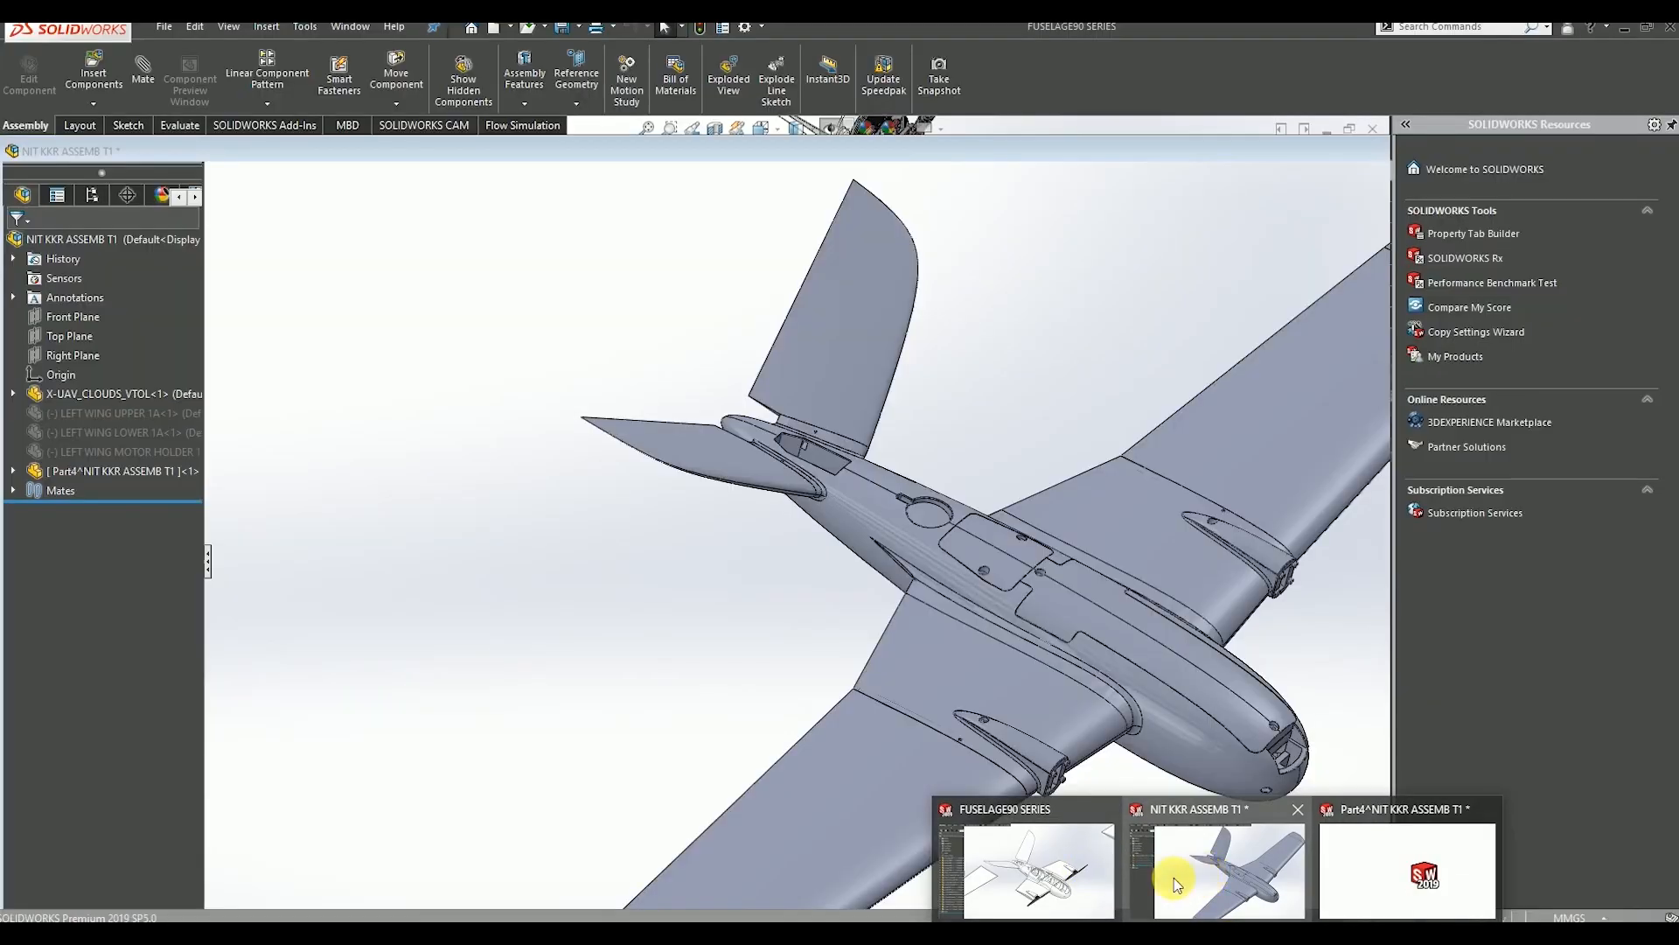
pyautogui.click(1376, 863)
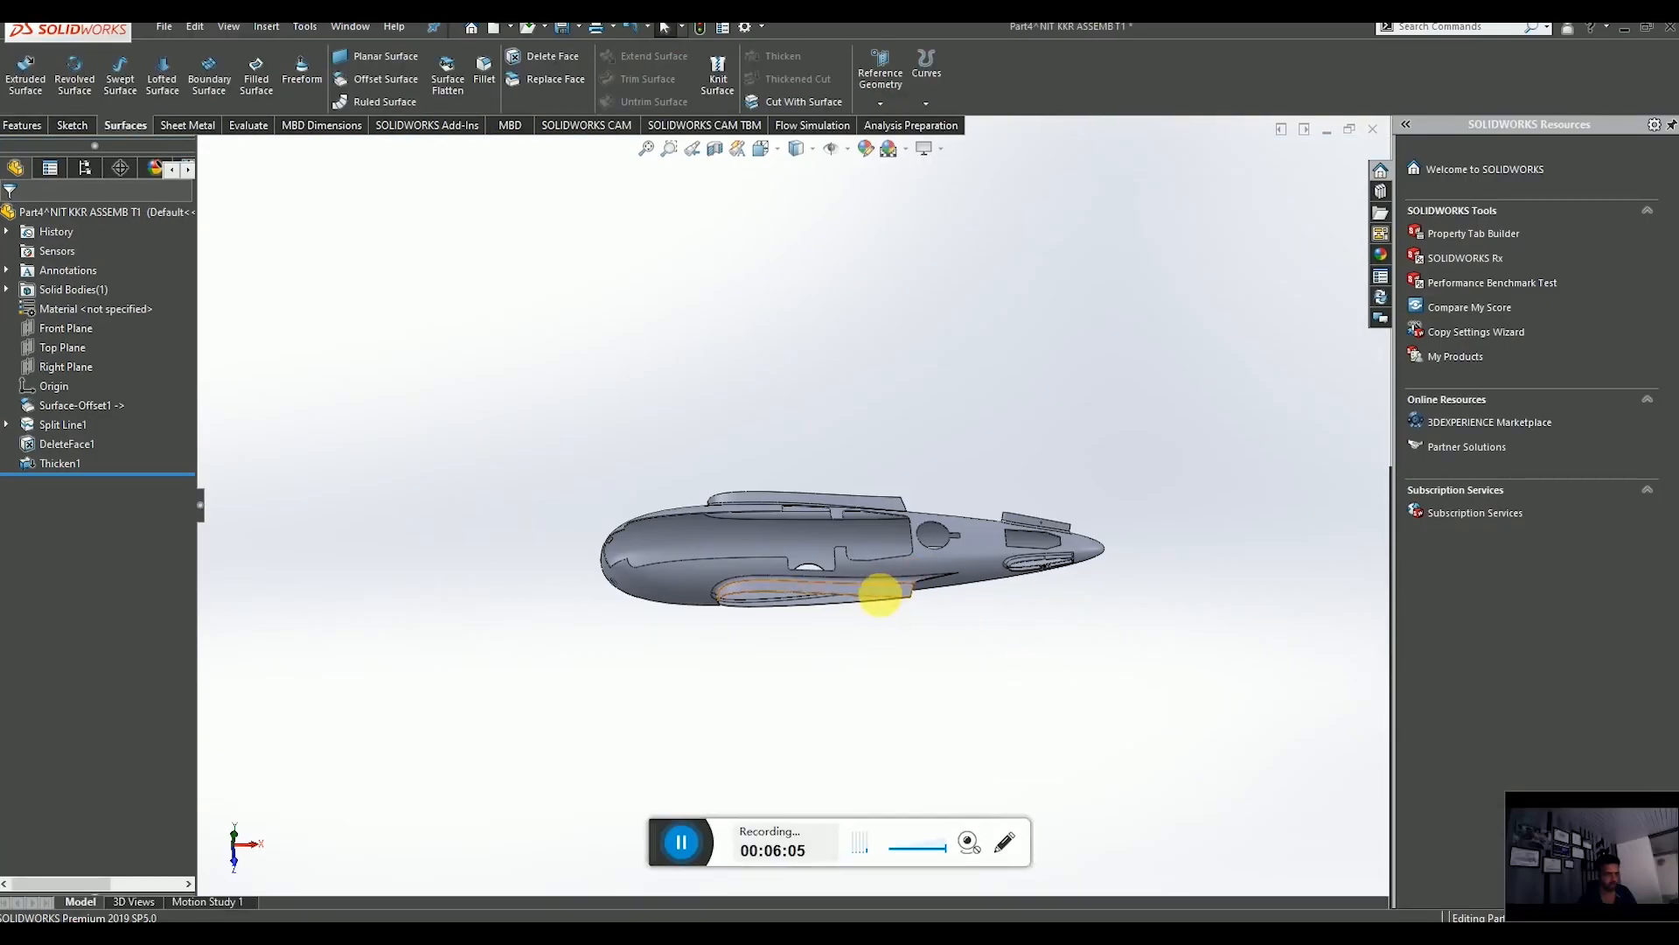
pyautogui.scroll(1, 877, 594)
pyautogui.moveTo(877, 595); pyautogui.dragTo(851, 561, button='middle')
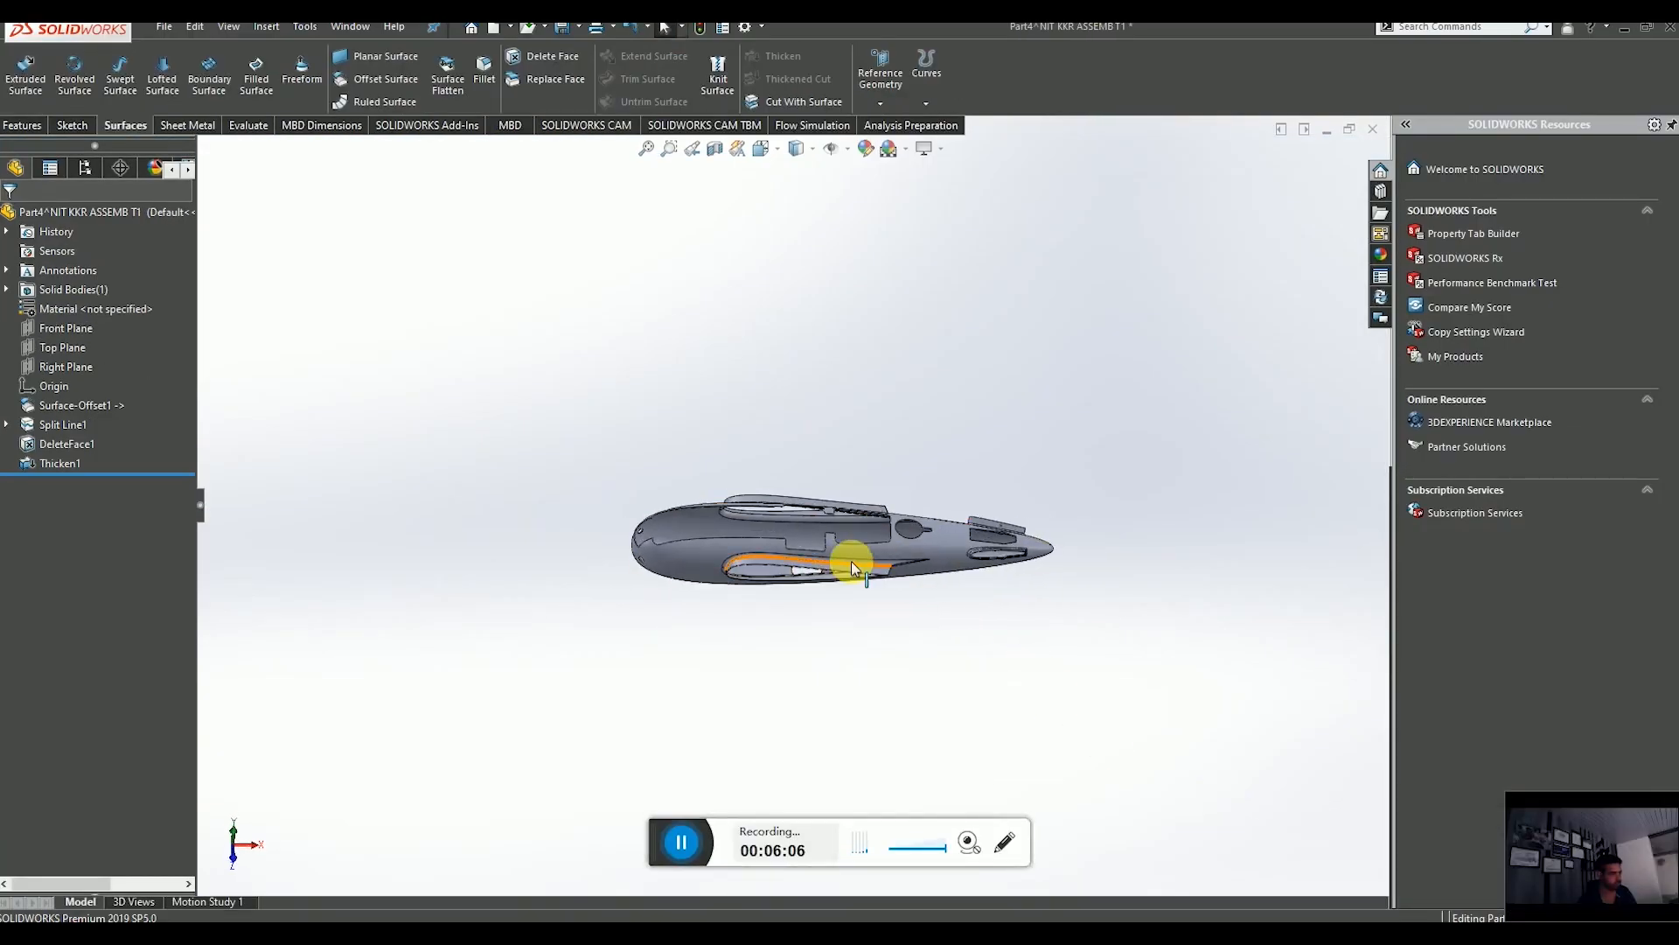
pyautogui.click(67, 368)
pyautogui.click(50, 348)
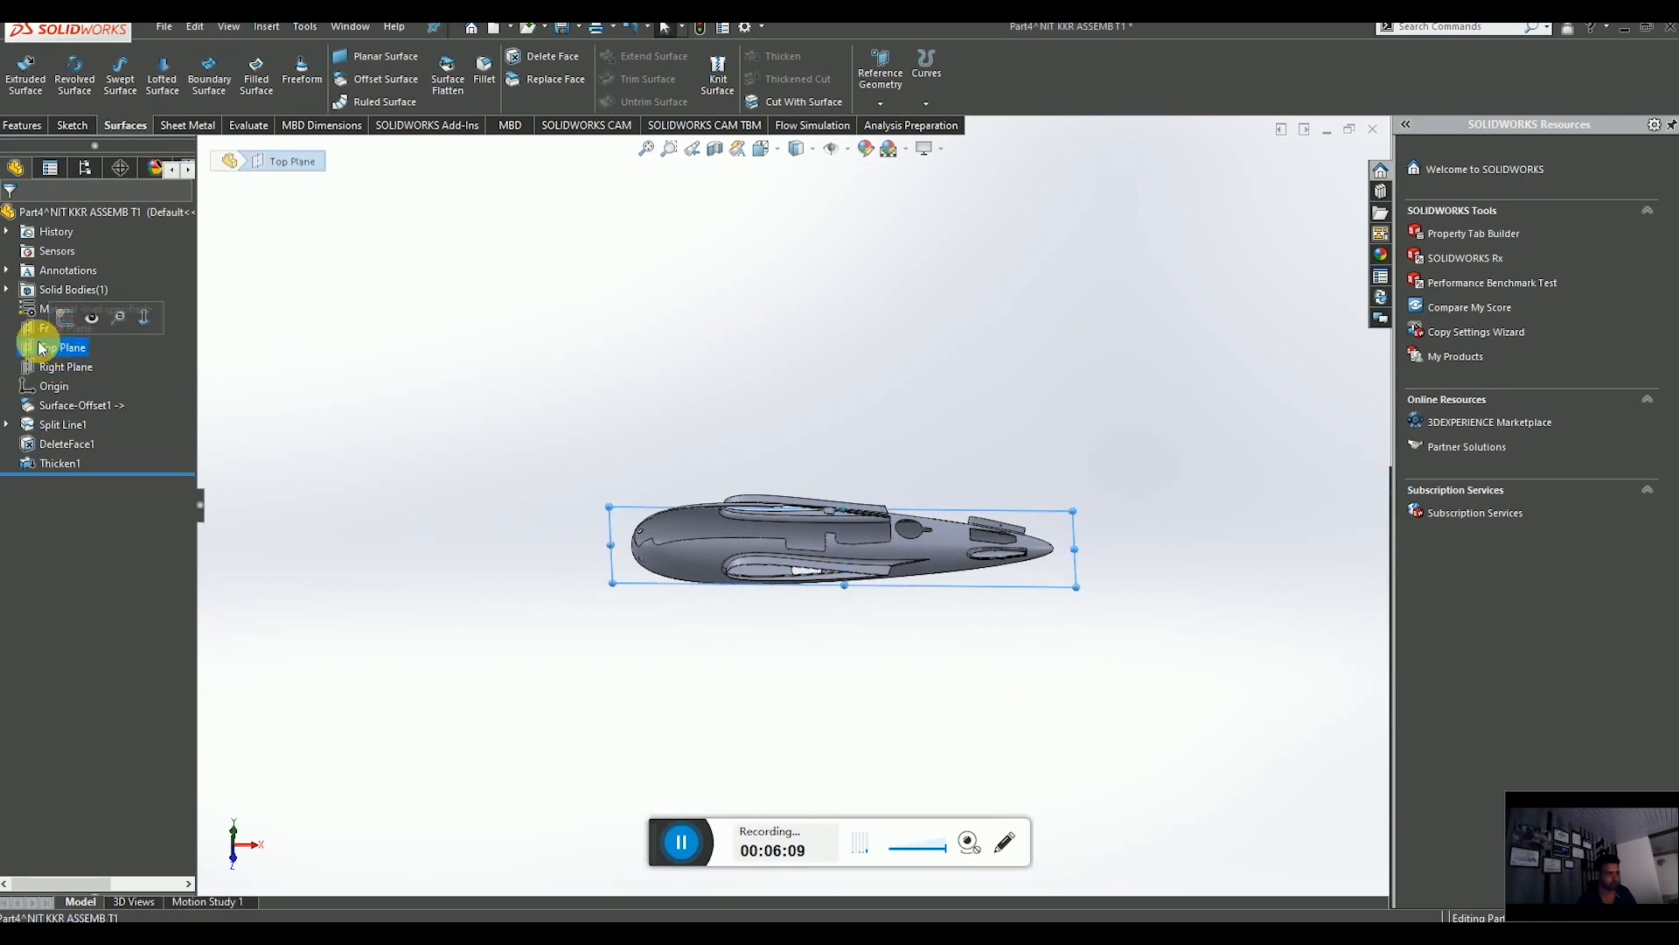
pyautogui.click(35, 331)
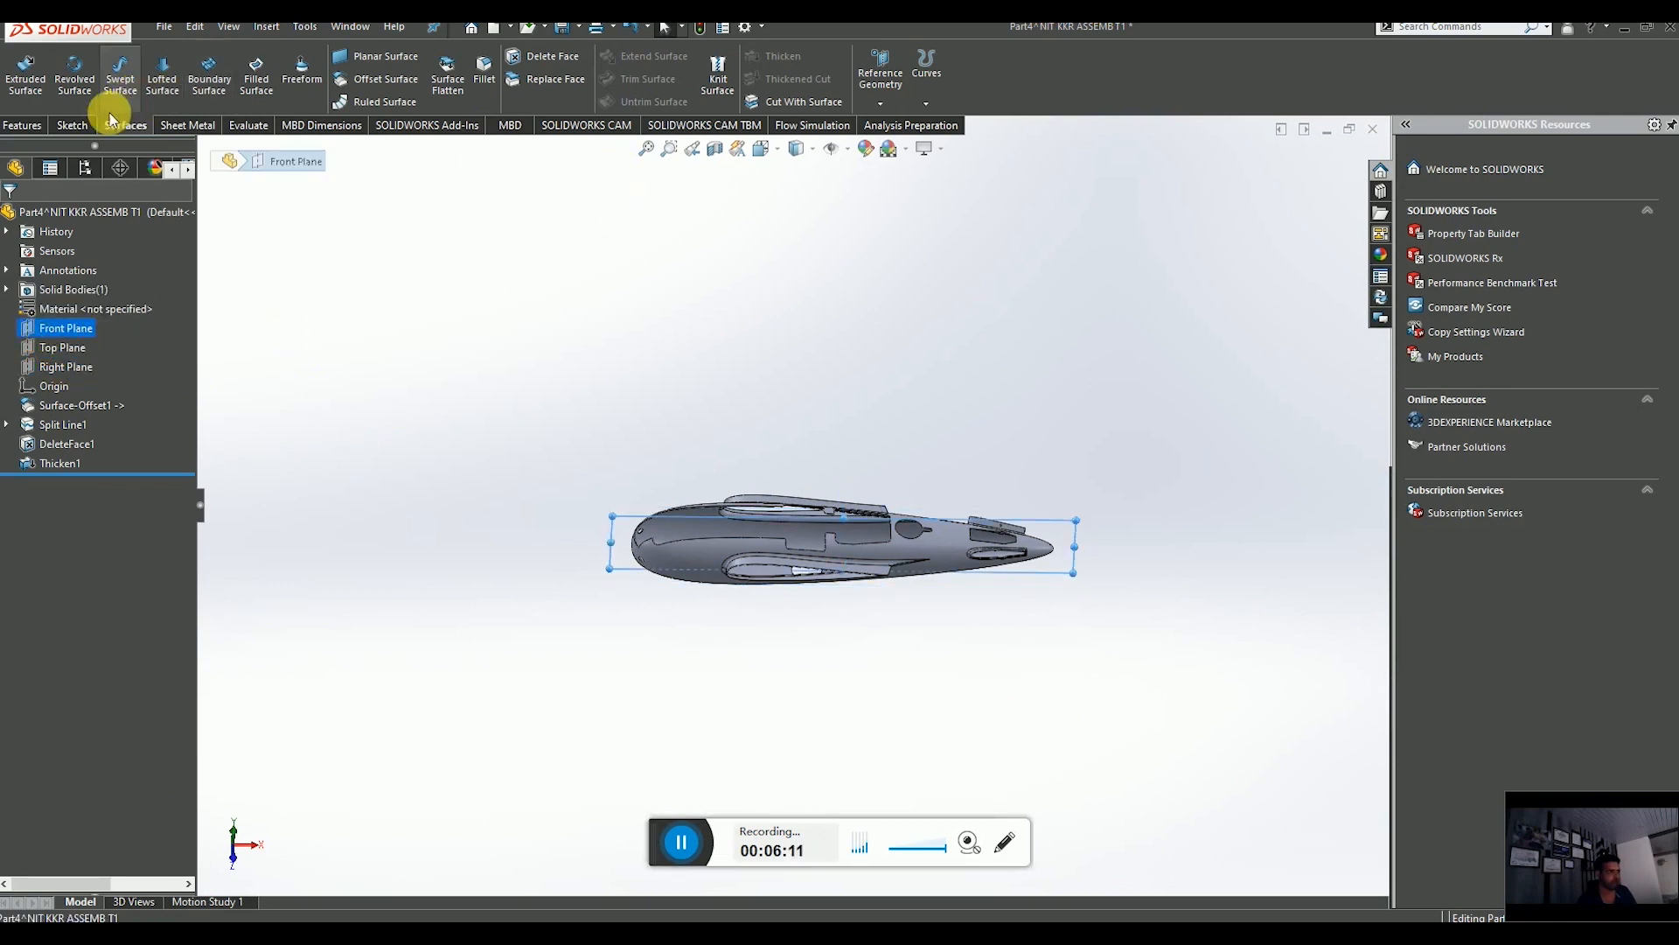
pyautogui.click(72, 126)
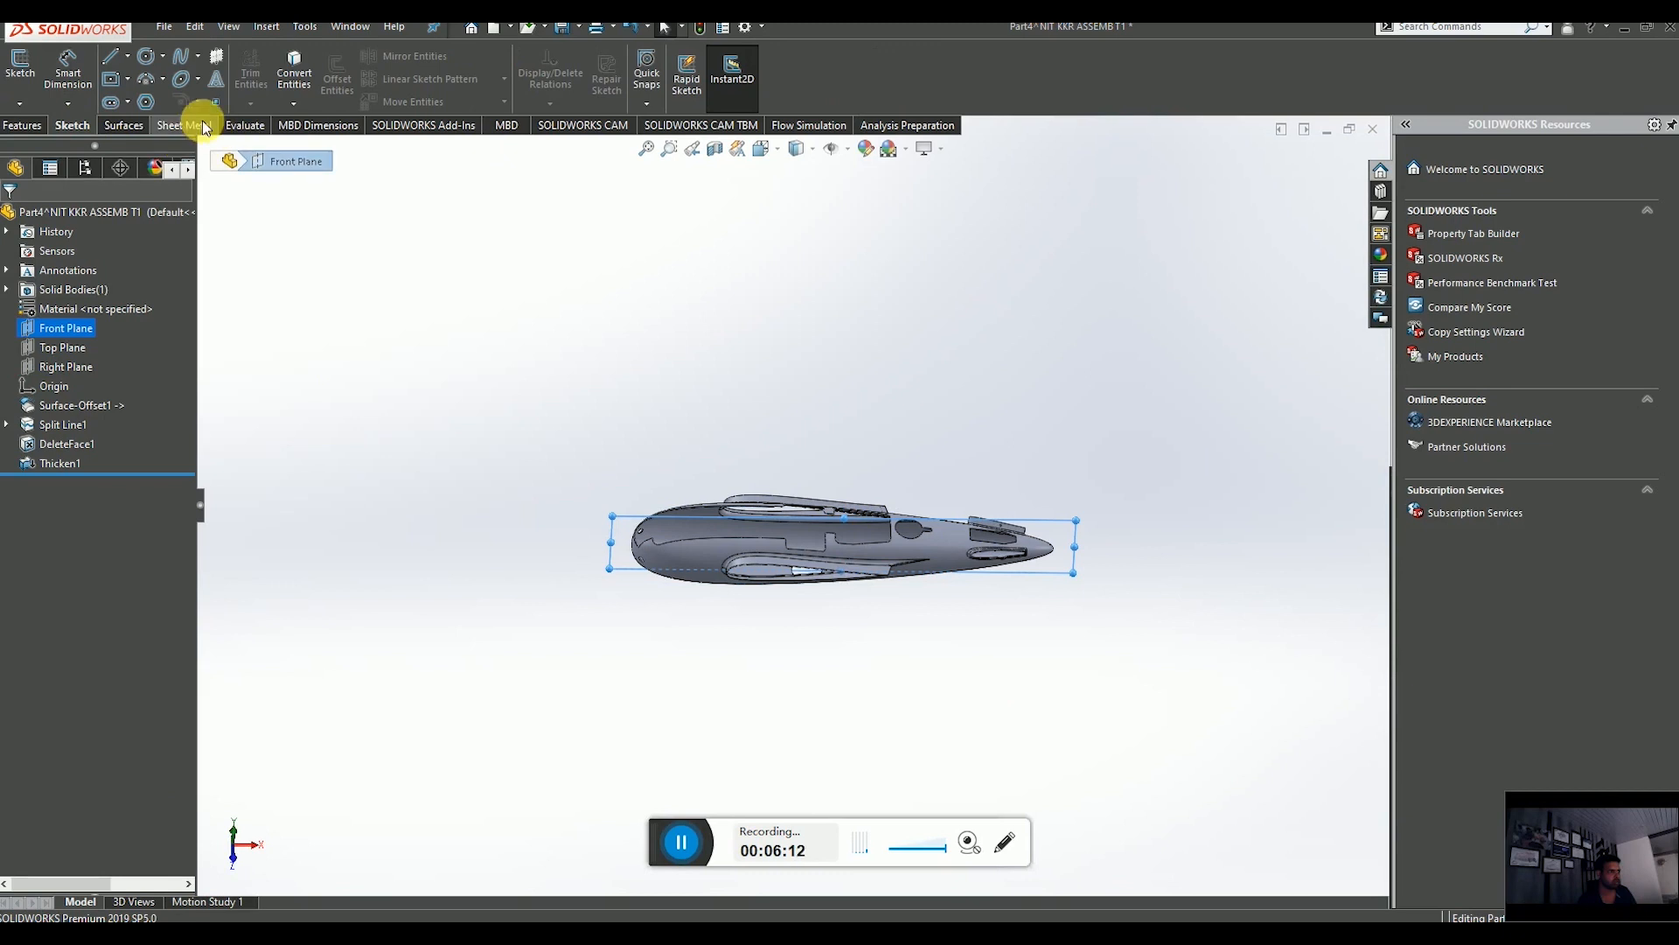
pyautogui.click(21, 70)
# Create Intersection Curves between the sketch plane and the thickened fuselage skin face.
pyautogui.click(295, 106)
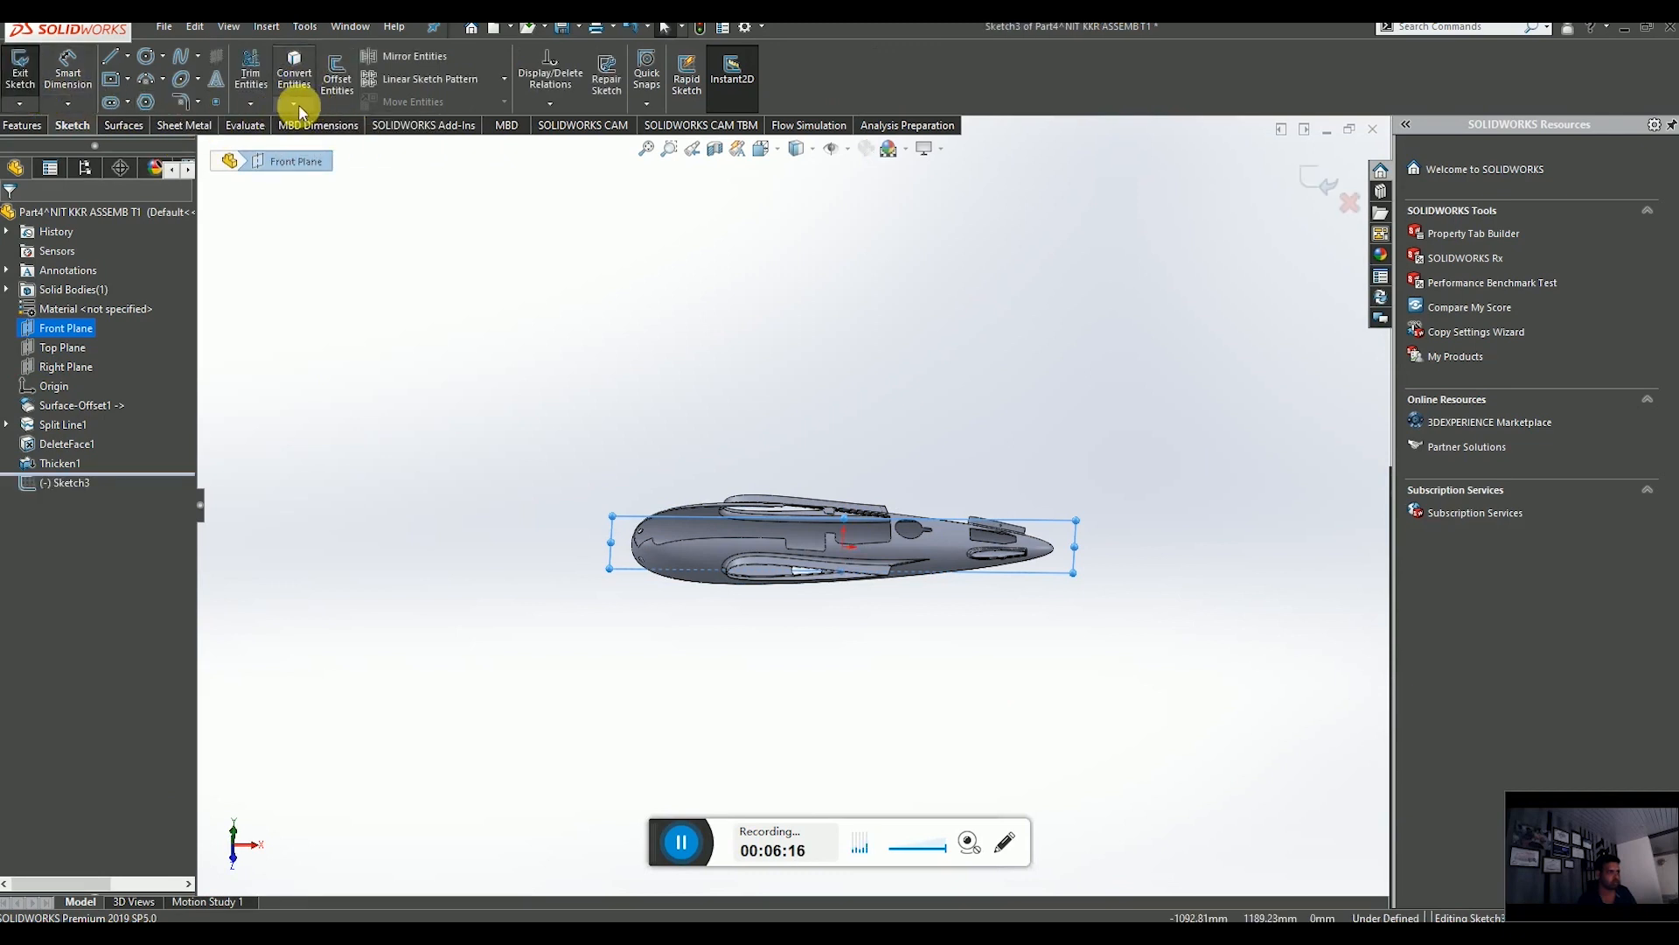
pyautogui.click(297, 103)
pyautogui.click(348, 146)
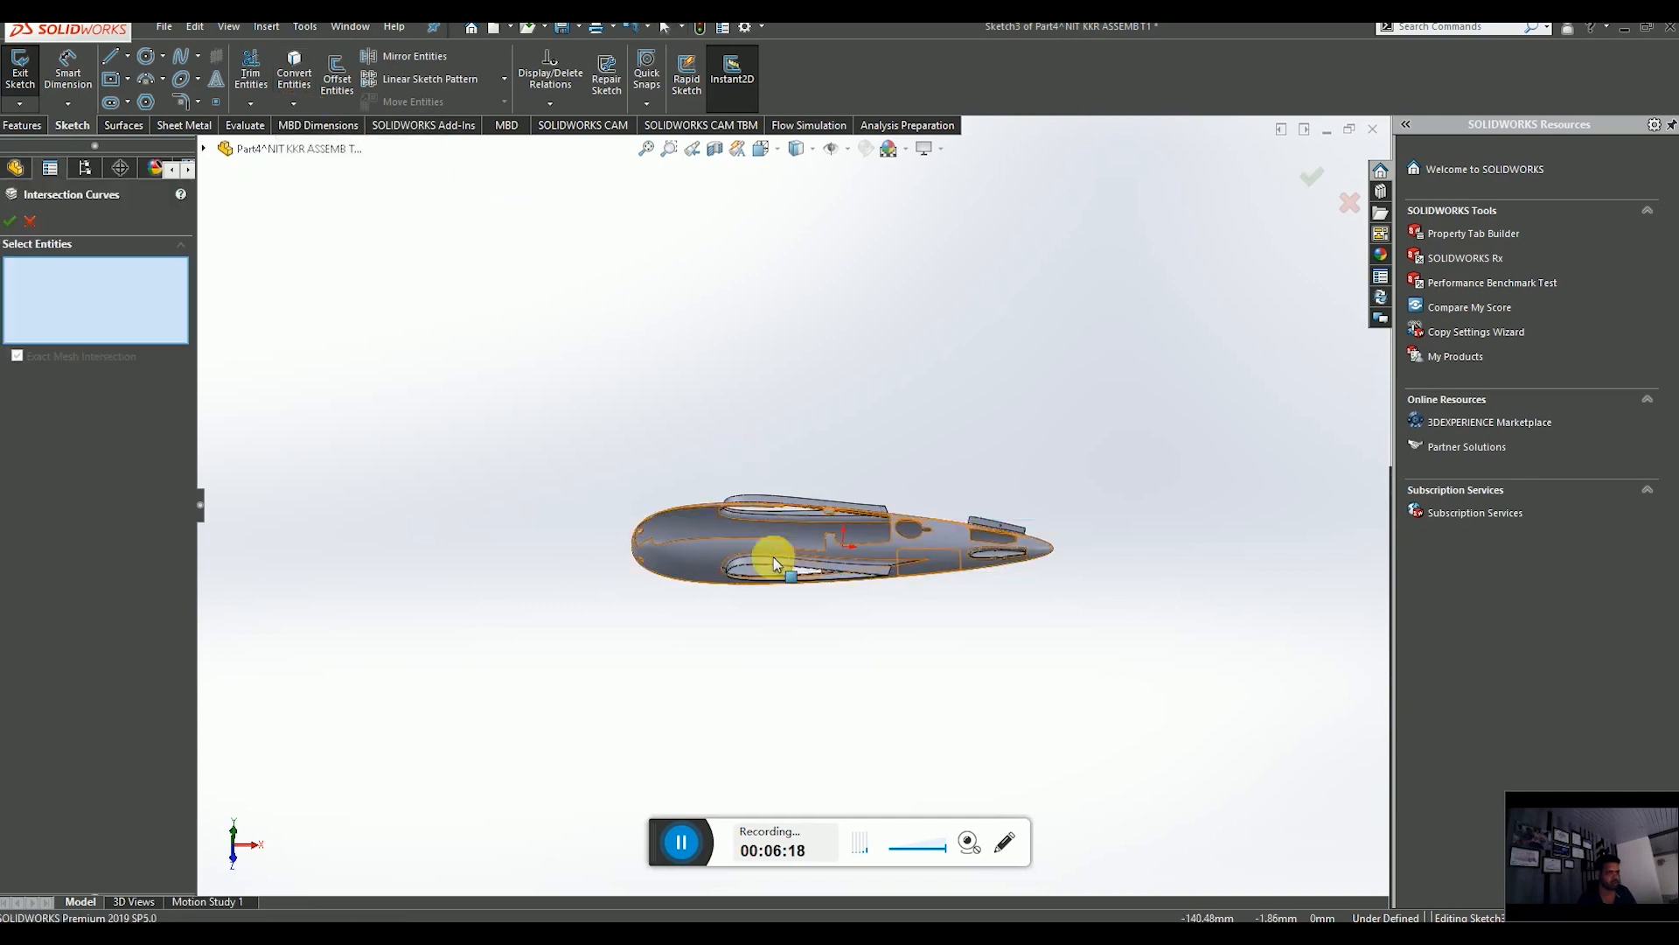
pyautogui.scroll(-3, 769, 555)
pyautogui.moveTo(660, 499); pyautogui.dragTo(647, 576, button='middle')
pyautogui.scroll(-3, 637, 507)
pyautogui.click(595, 421)
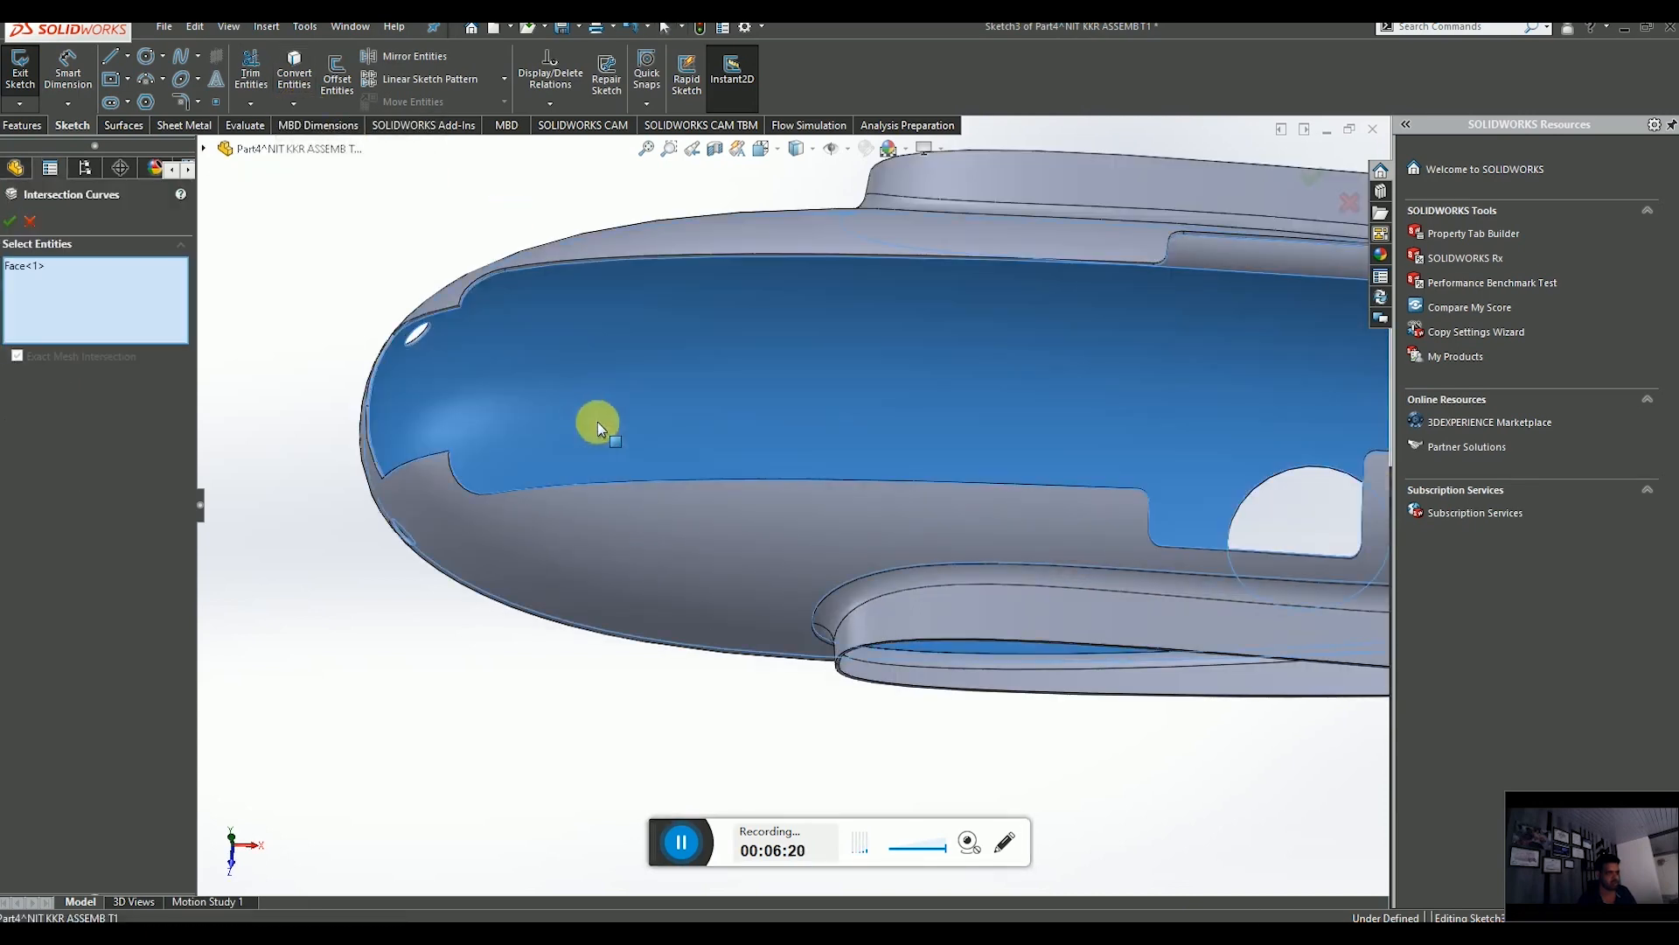
pyautogui.scroll(3, 810, 469)
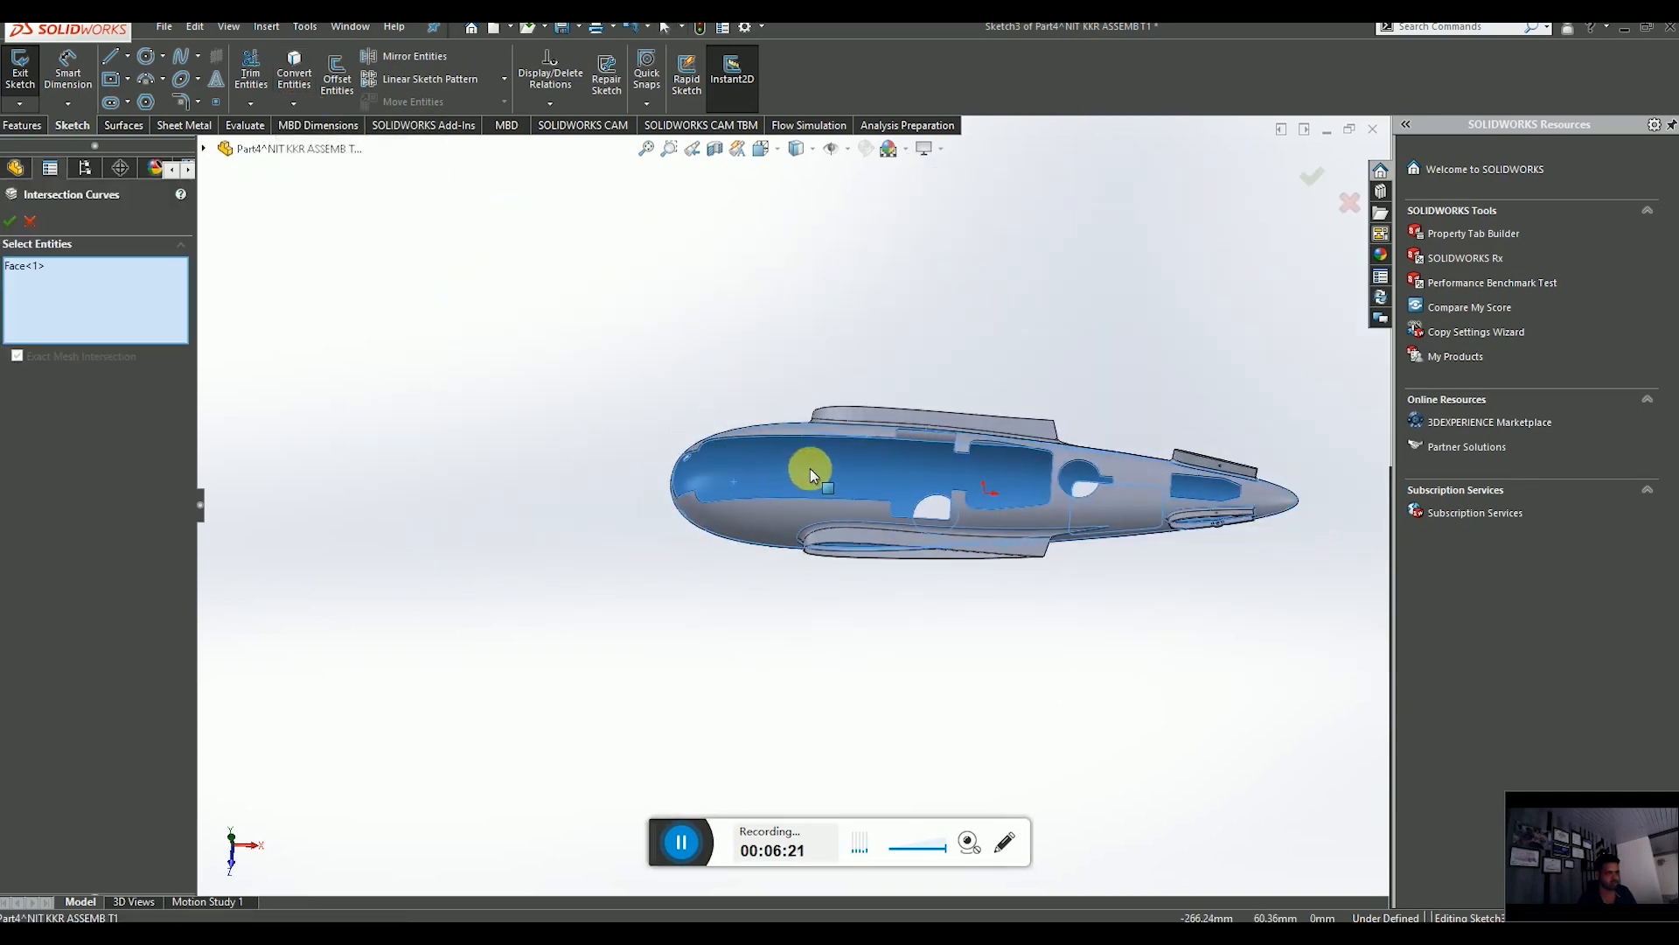
pyautogui.click(12, 223)
pyautogui.moveTo(723, 479)
pyautogui.mouseDown(button='middle')
pyautogui.moveTo(705, 479)
pyautogui.moveTo(667, 552)
pyautogui.moveTo(633, 486)
pyautogui.mouseUp(button='middle')
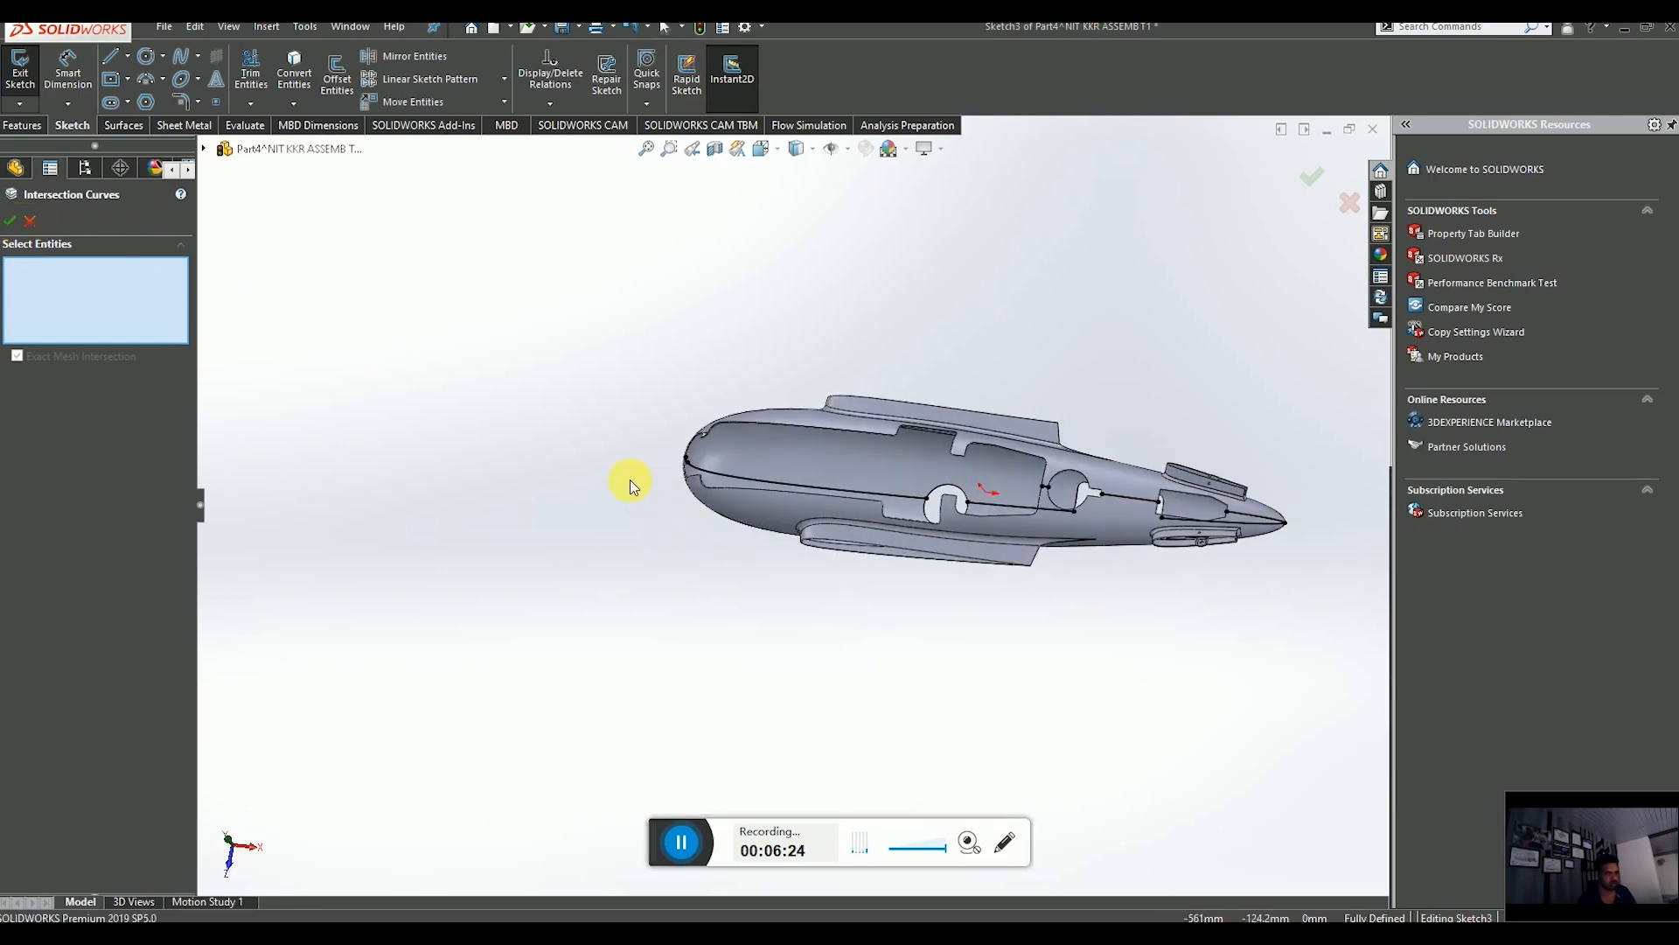
# Accept the intersection curves and inspect them along the fuselage skin.
pyautogui.click(12, 223)
pyautogui.scroll(-3, 778, 517)
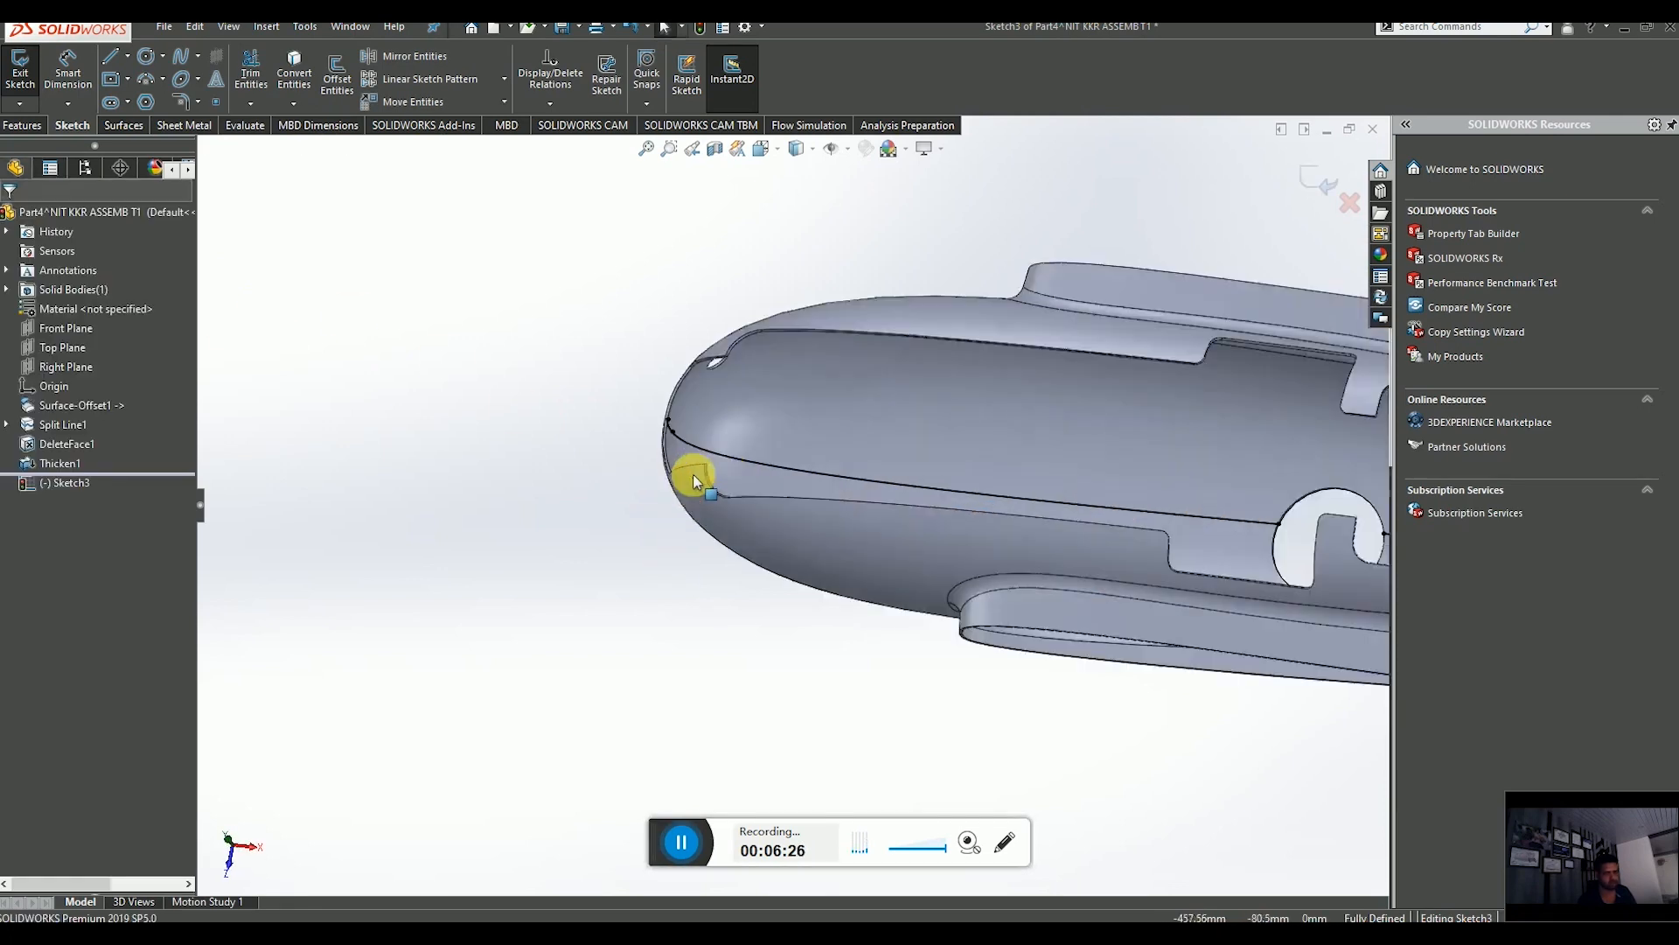
pyautogui.scroll(5, 1068, 502)
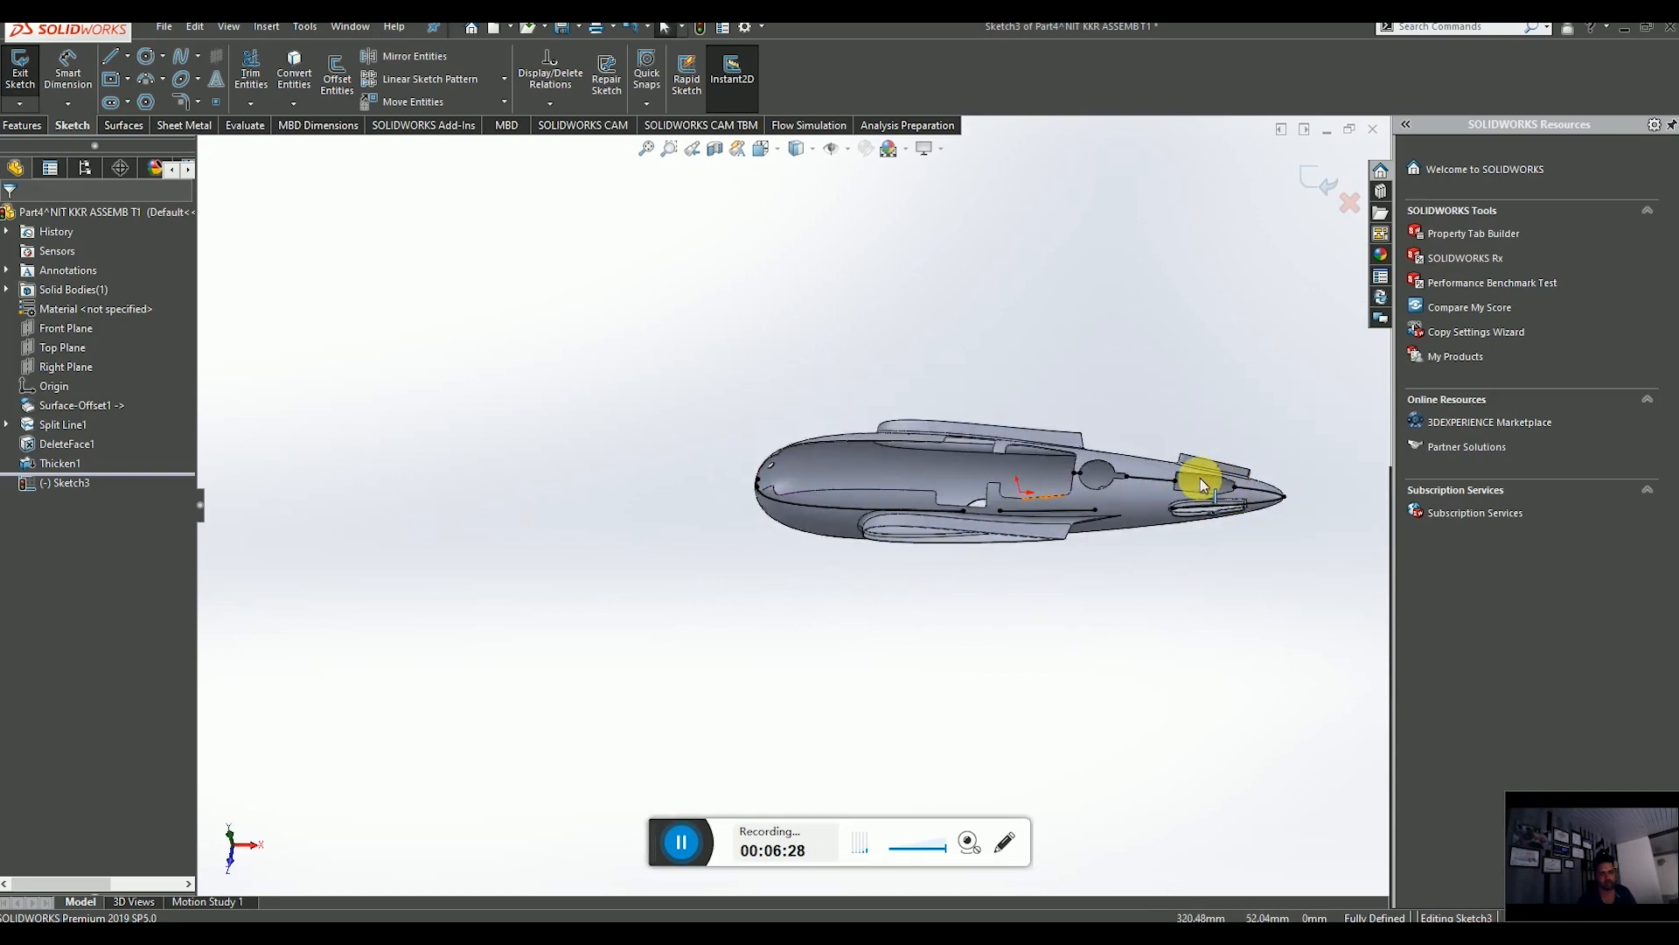
pyautogui.scroll(-4, 1200, 478)
pyautogui.scroll(-3, 900, 481)
pyautogui.scroll(4, 871, 513)
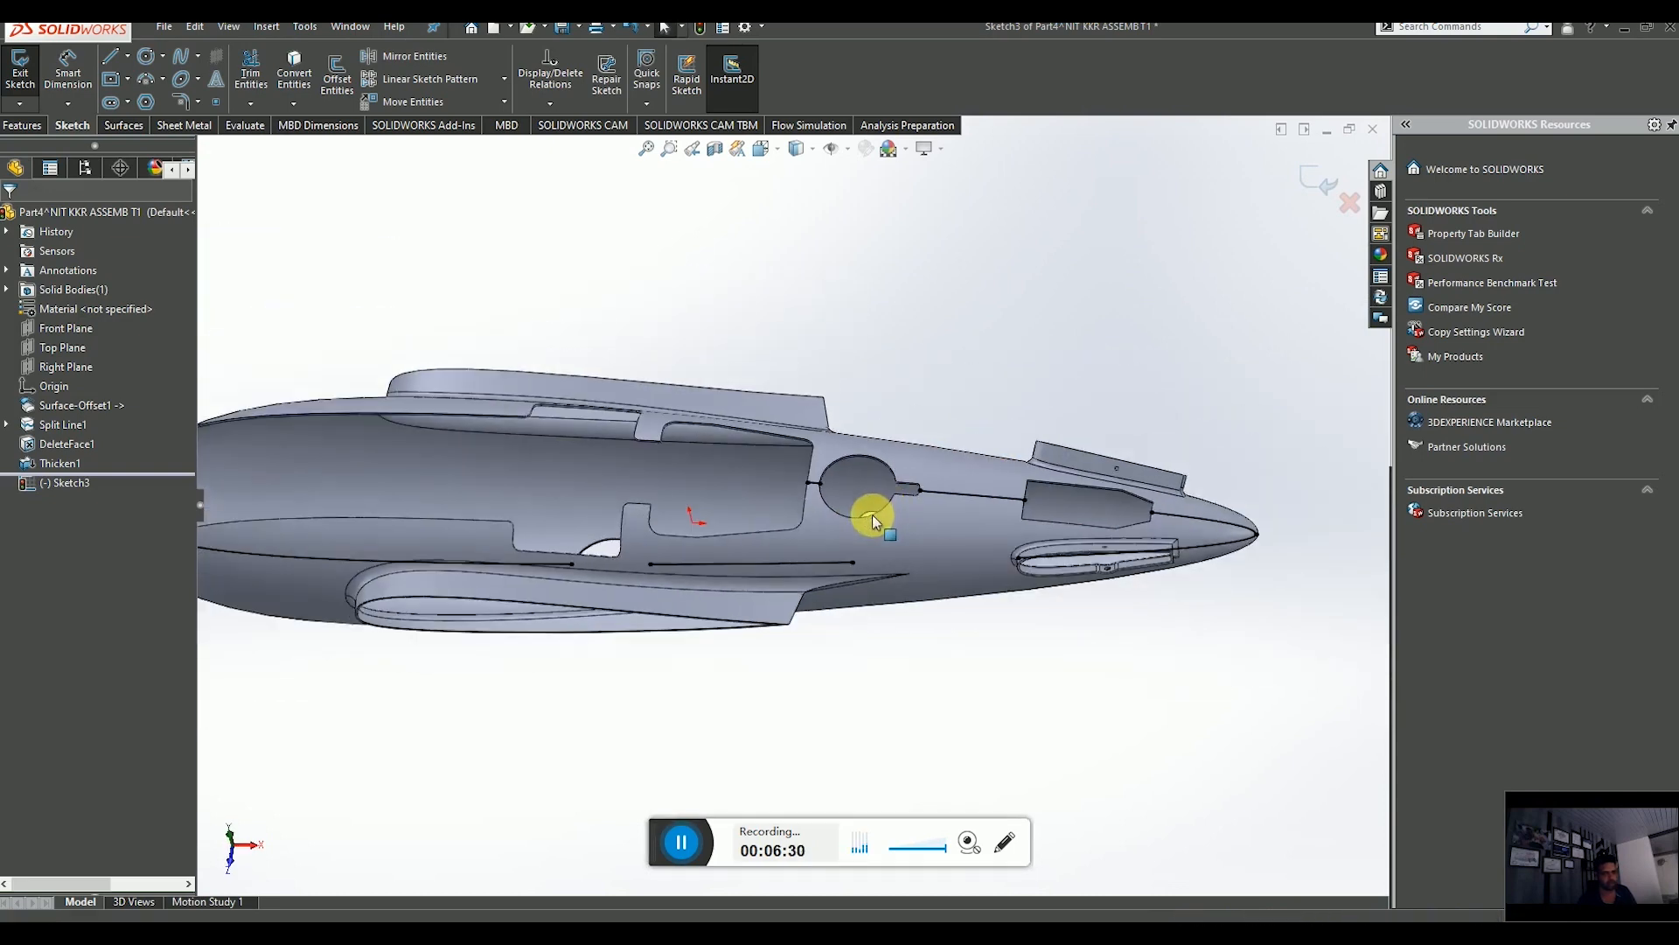
pyautogui.moveTo(871, 513)
pyautogui.mouseDown(button='middle')
pyautogui.moveTo(918, 543)
pyautogui.moveTo(950, 623)
pyautogui.moveTo(908, 536)
pyautogui.moveTo(838, 515)
pyautogui.mouseUp(button='middle')
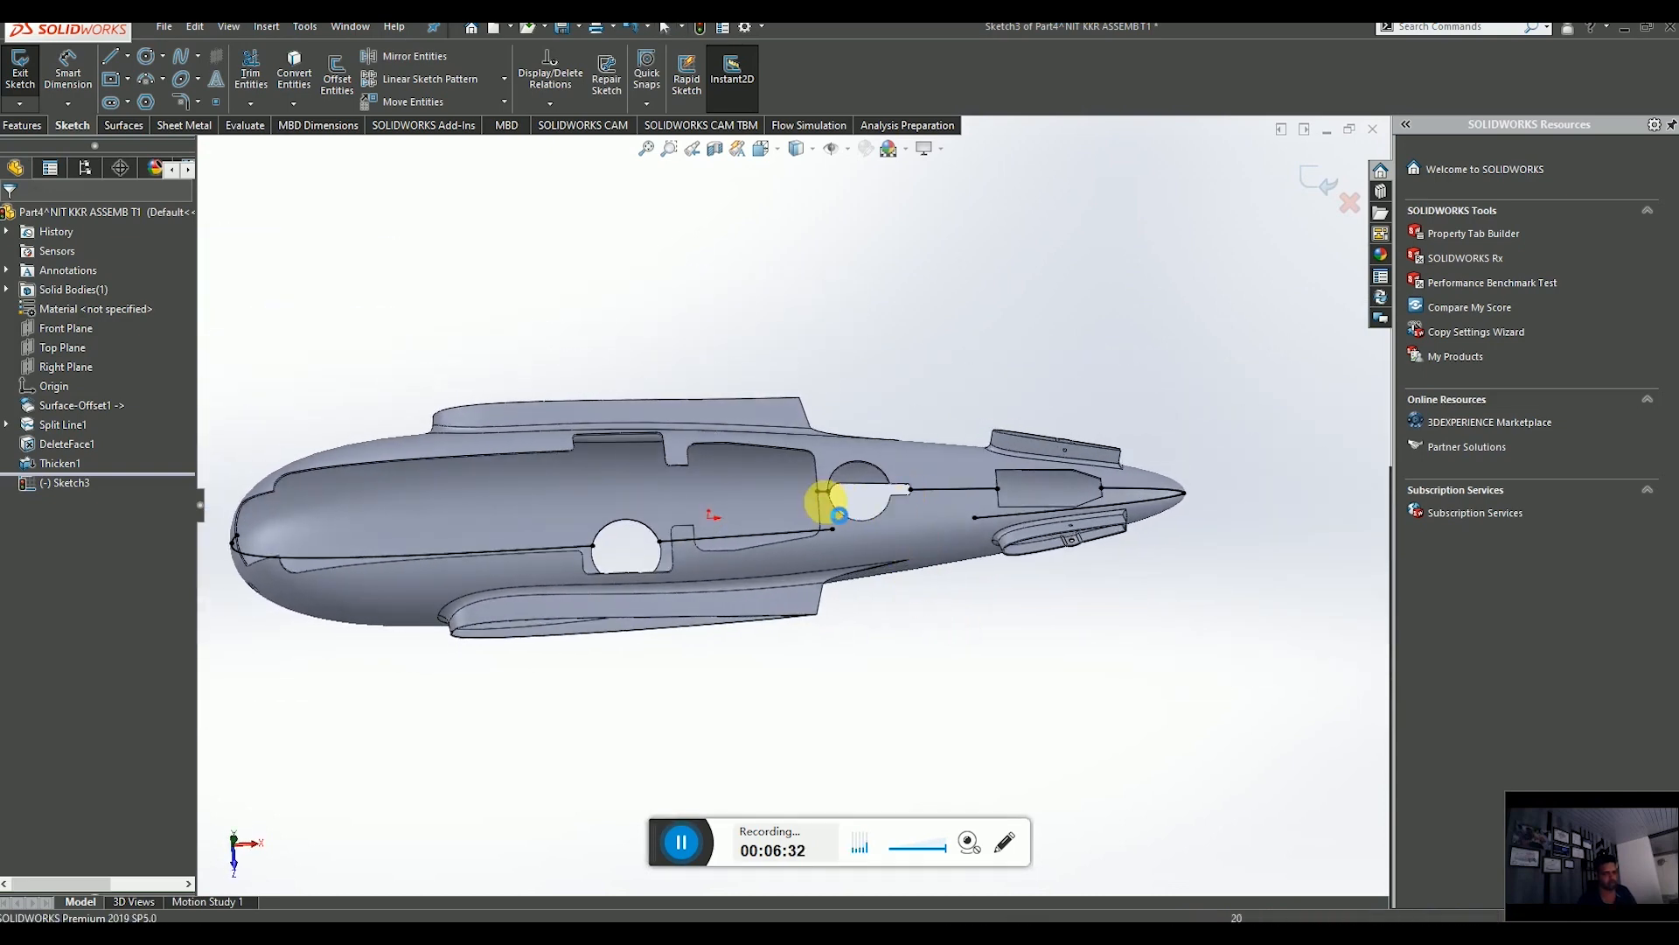
# Power-trim unwanted intersection curve segments on the fuselage, then exit the sketch.
pyautogui.click(251, 71)
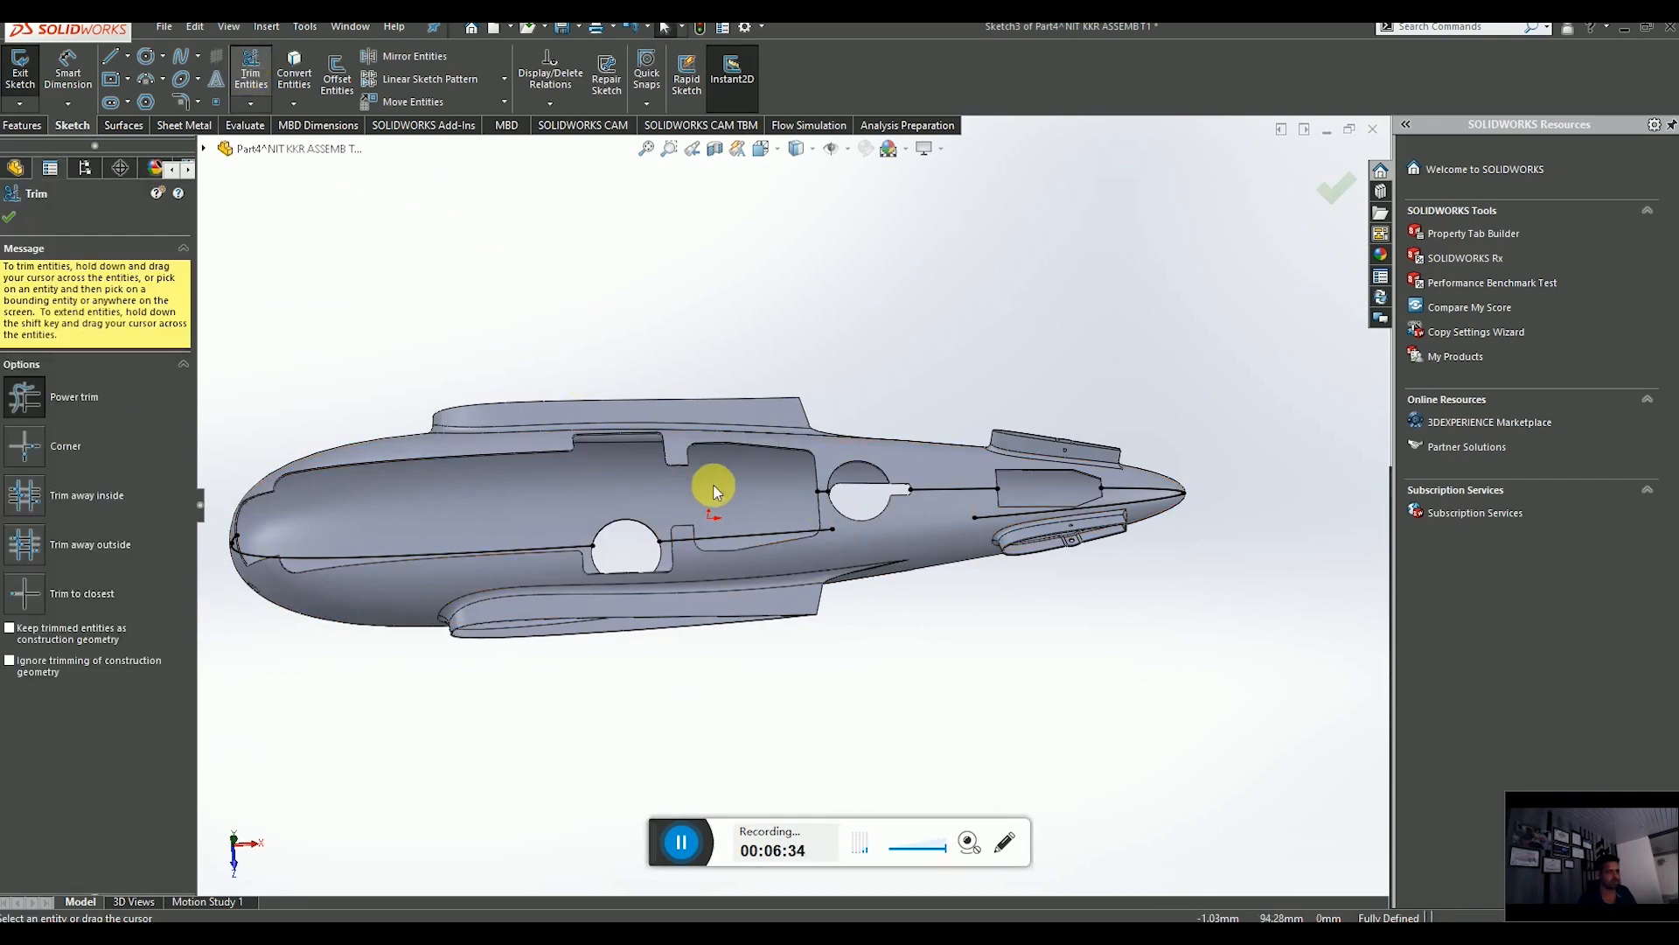
pyautogui.scroll(-4, 726, 495)
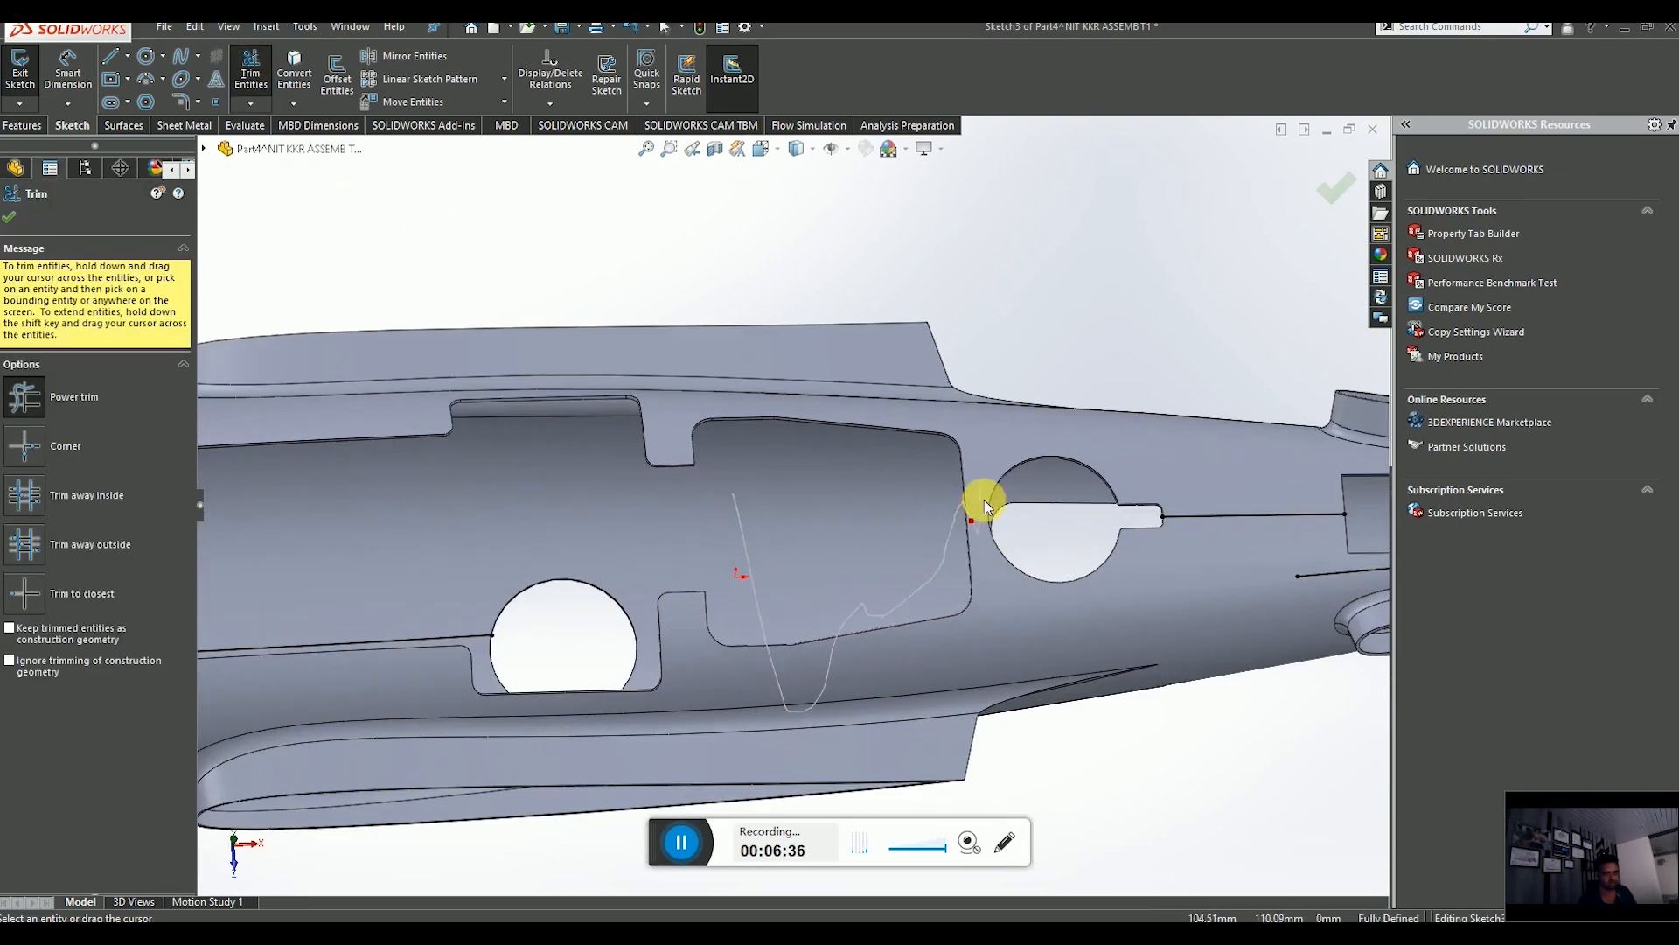
pyautogui.moveTo(1342, 586); pyautogui.dragTo(1347, 623)
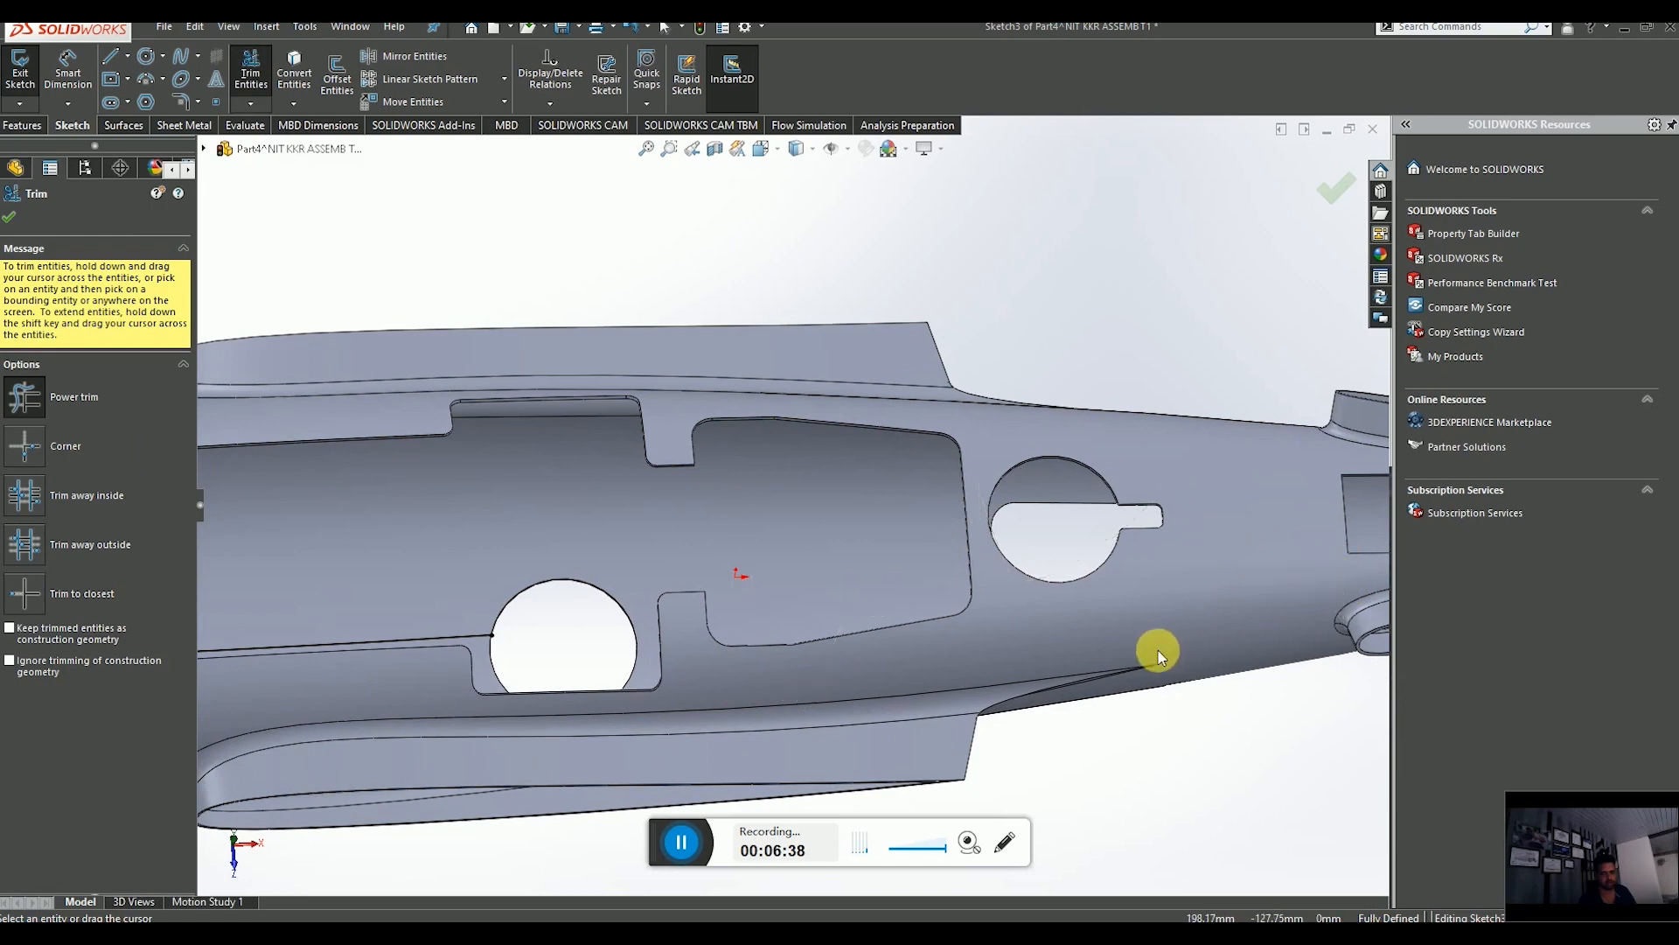
pyautogui.scroll(5, 1158, 656)
pyautogui.scroll(-5, 948, 537)
pyautogui.moveTo(824, 469); pyautogui.dragTo(1073, 559, button='middle')
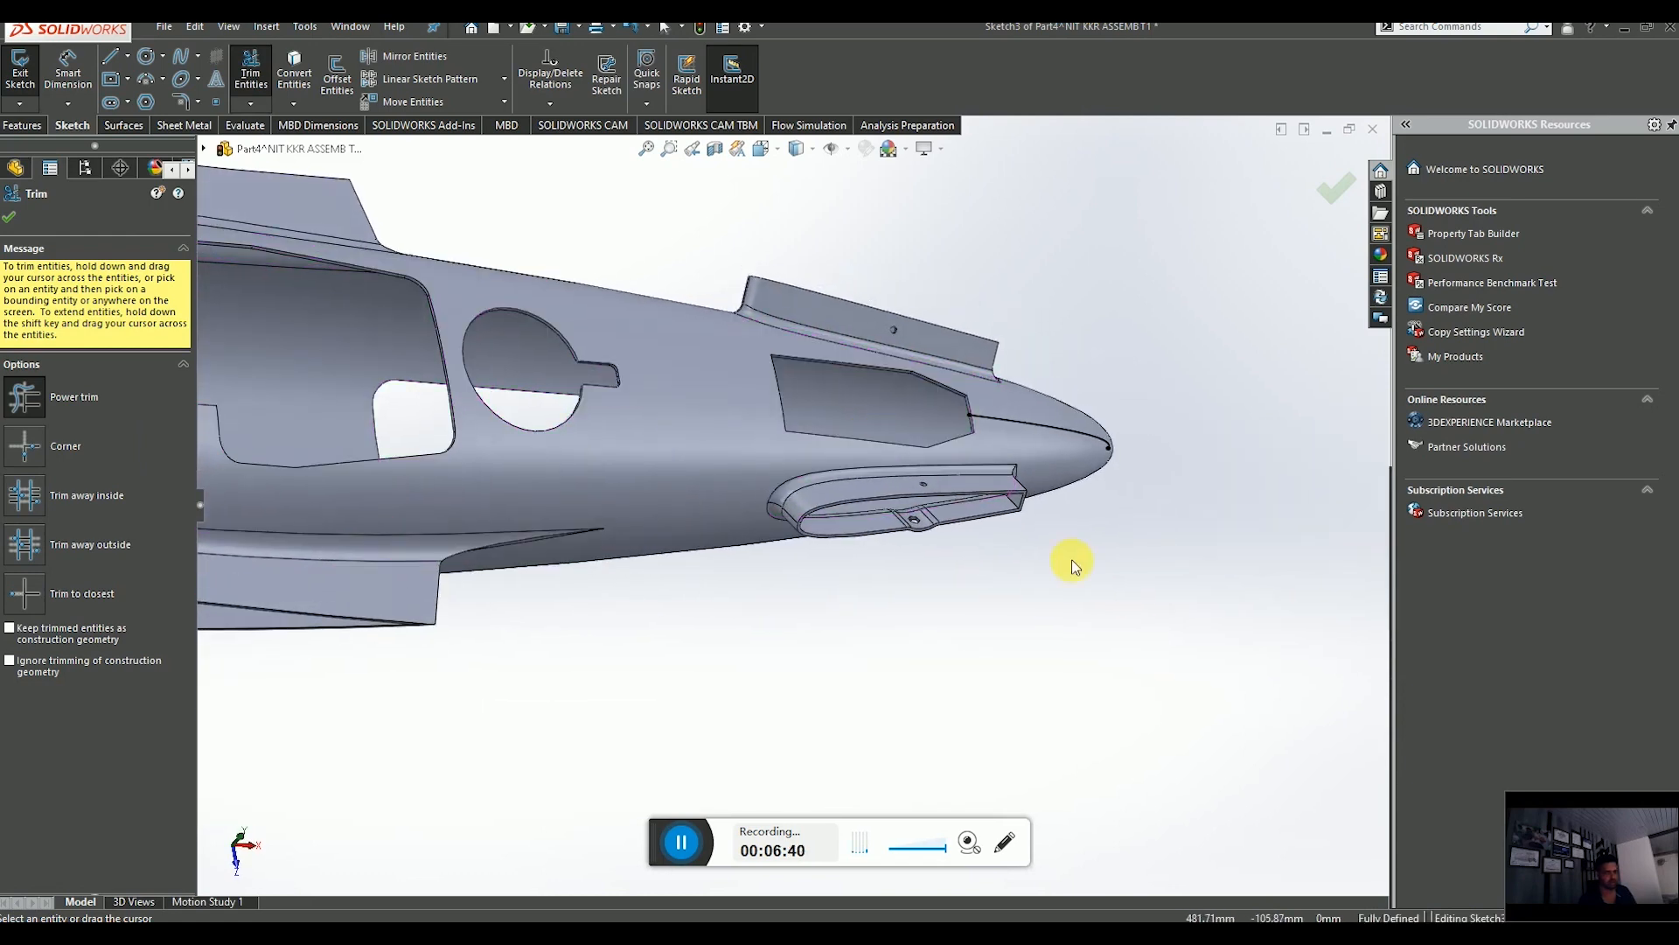
pyautogui.scroll(4, 665, 543)
pyautogui.moveTo(648, 510); pyautogui.dragTo(315, 593, button='middle')
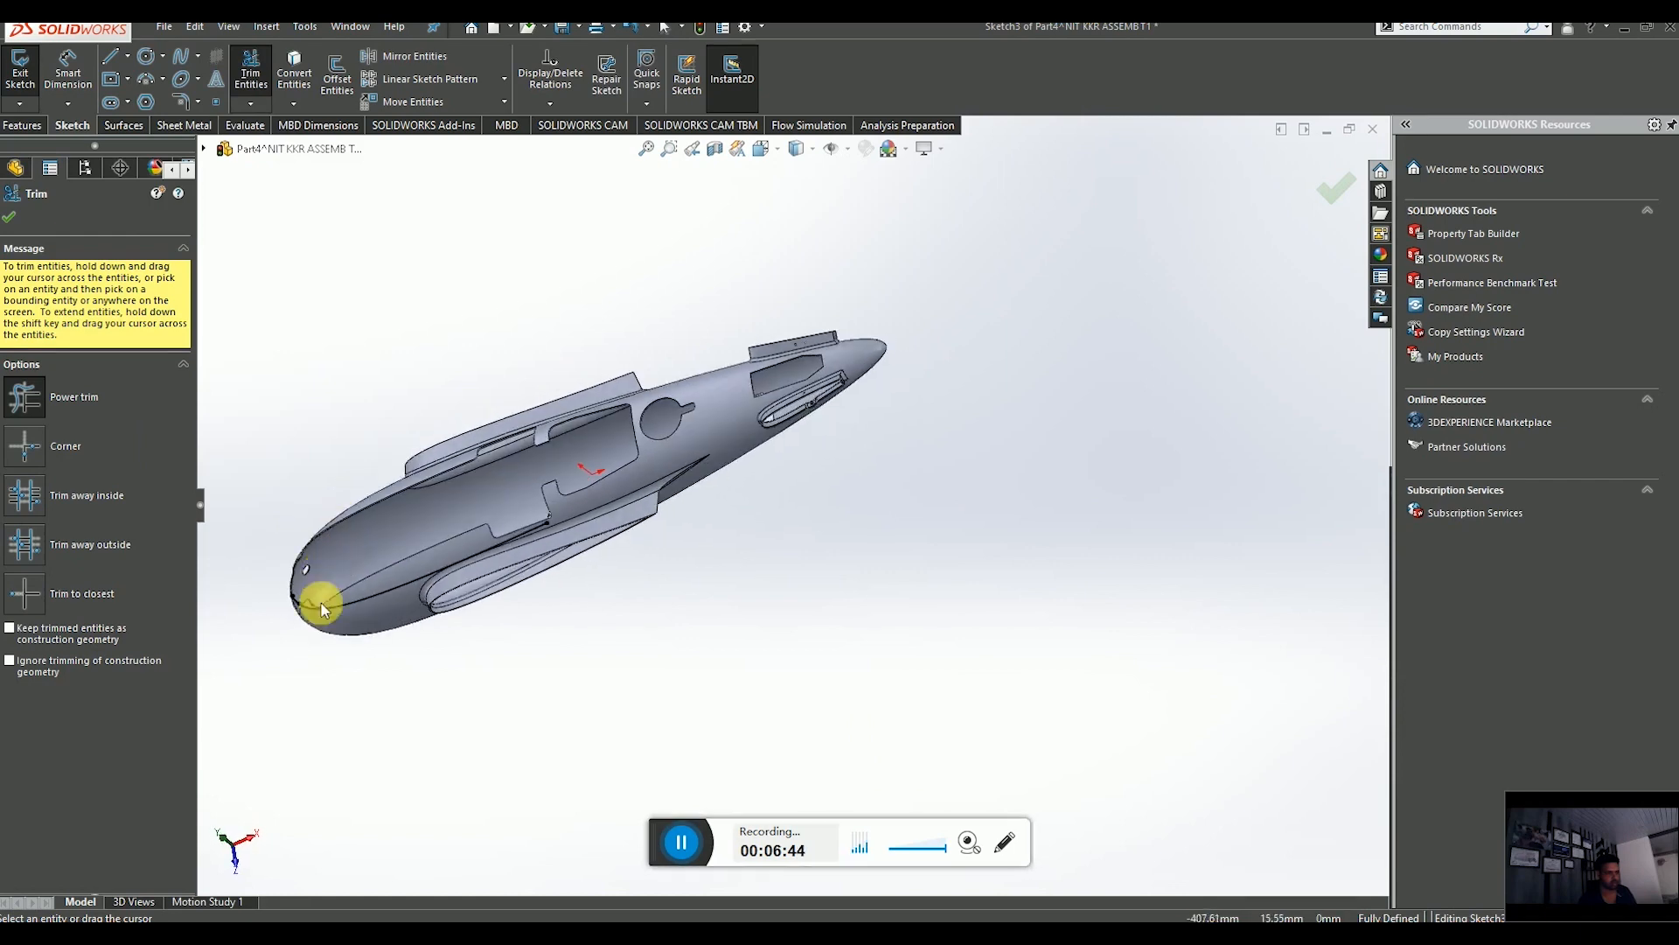
pyautogui.scroll(-8, 536, 540)
pyautogui.moveTo(610, 545)
pyautogui.mouseDown(button='middle')
pyautogui.moveTo(600, 596)
pyautogui.moveTo(864, 457)
pyautogui.mouseUp(button='middle')
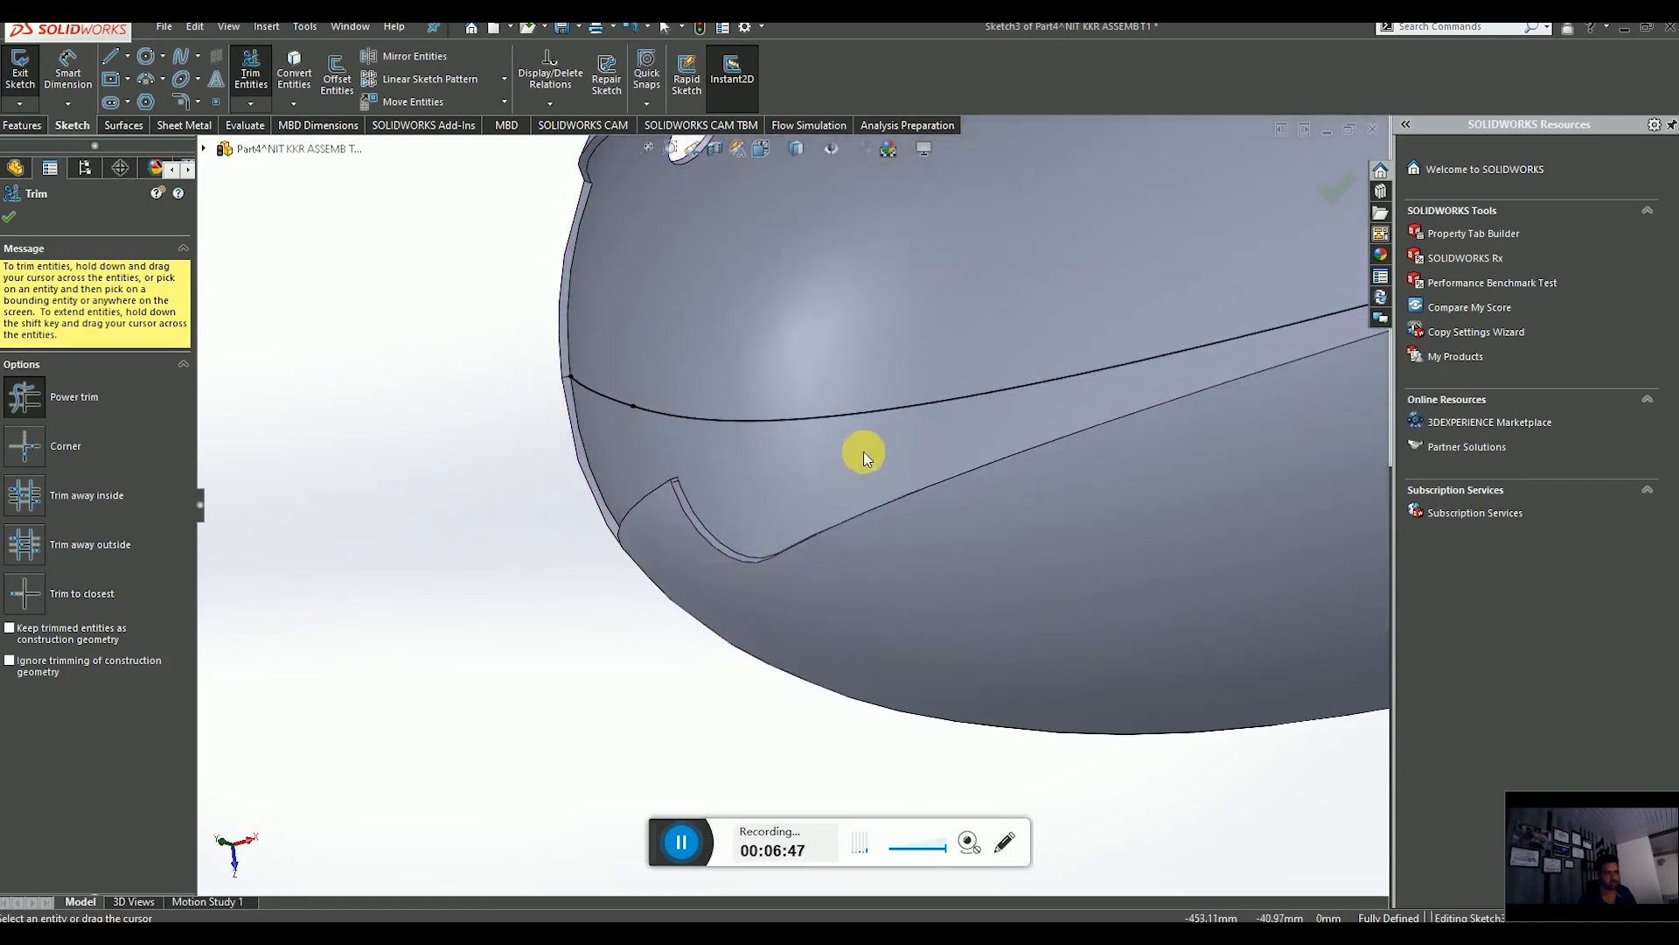
pyautogui.scroll(4, 900, 506)
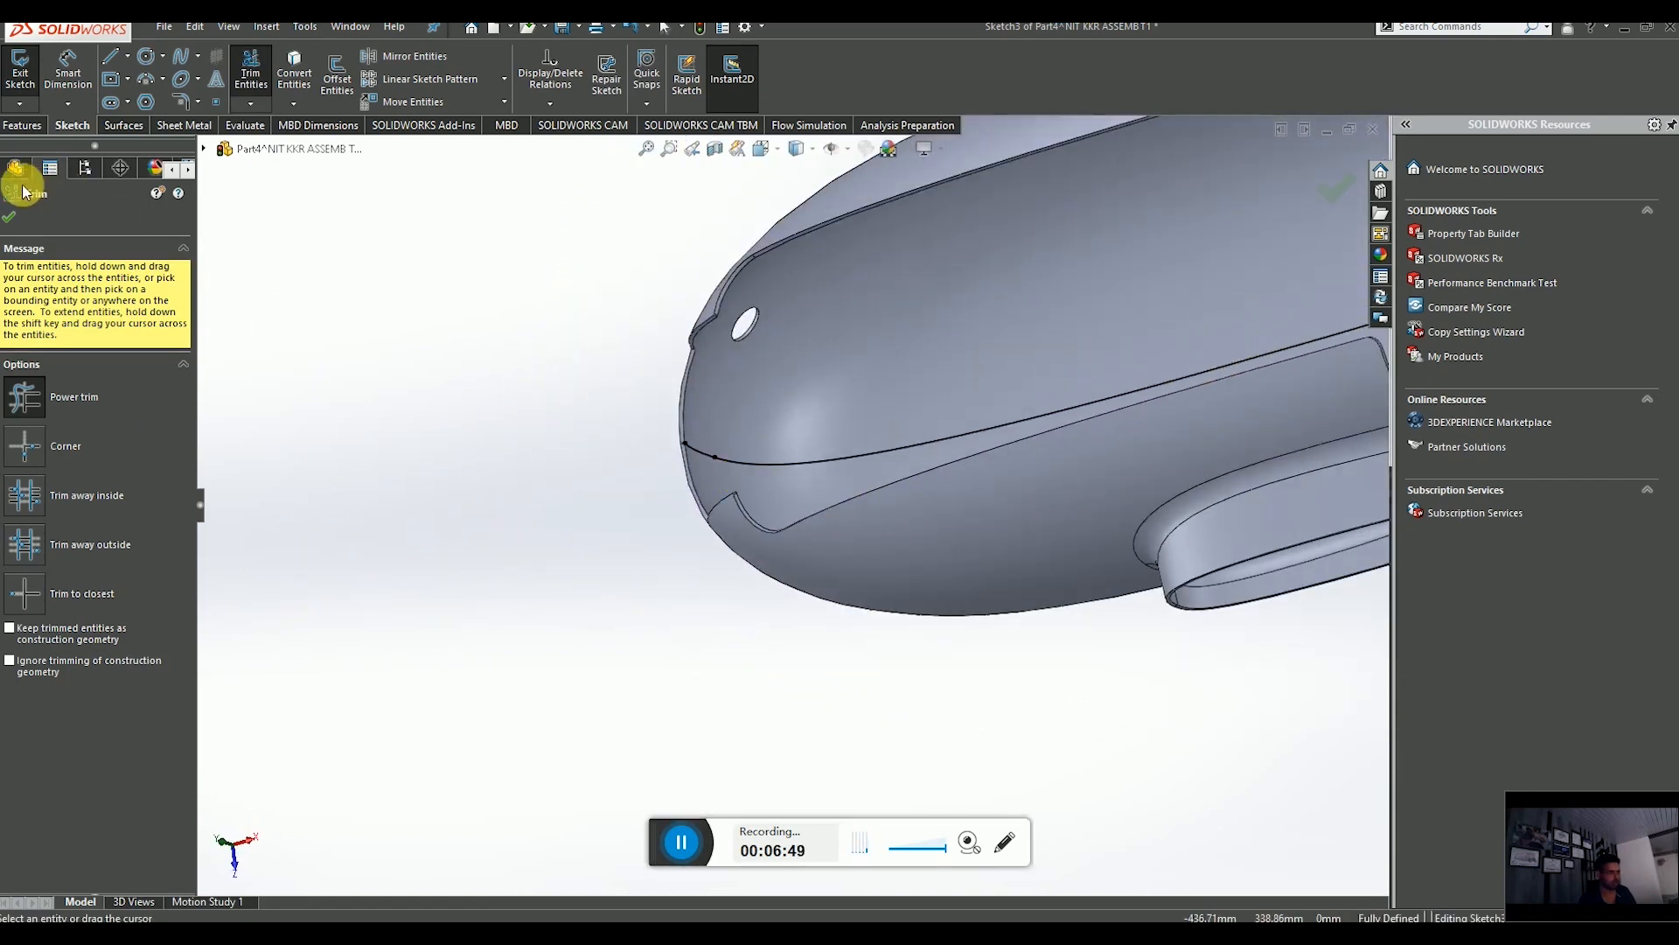
pyautogui.click(7, 219)
pyautogui.scroll(8, 831, 442)
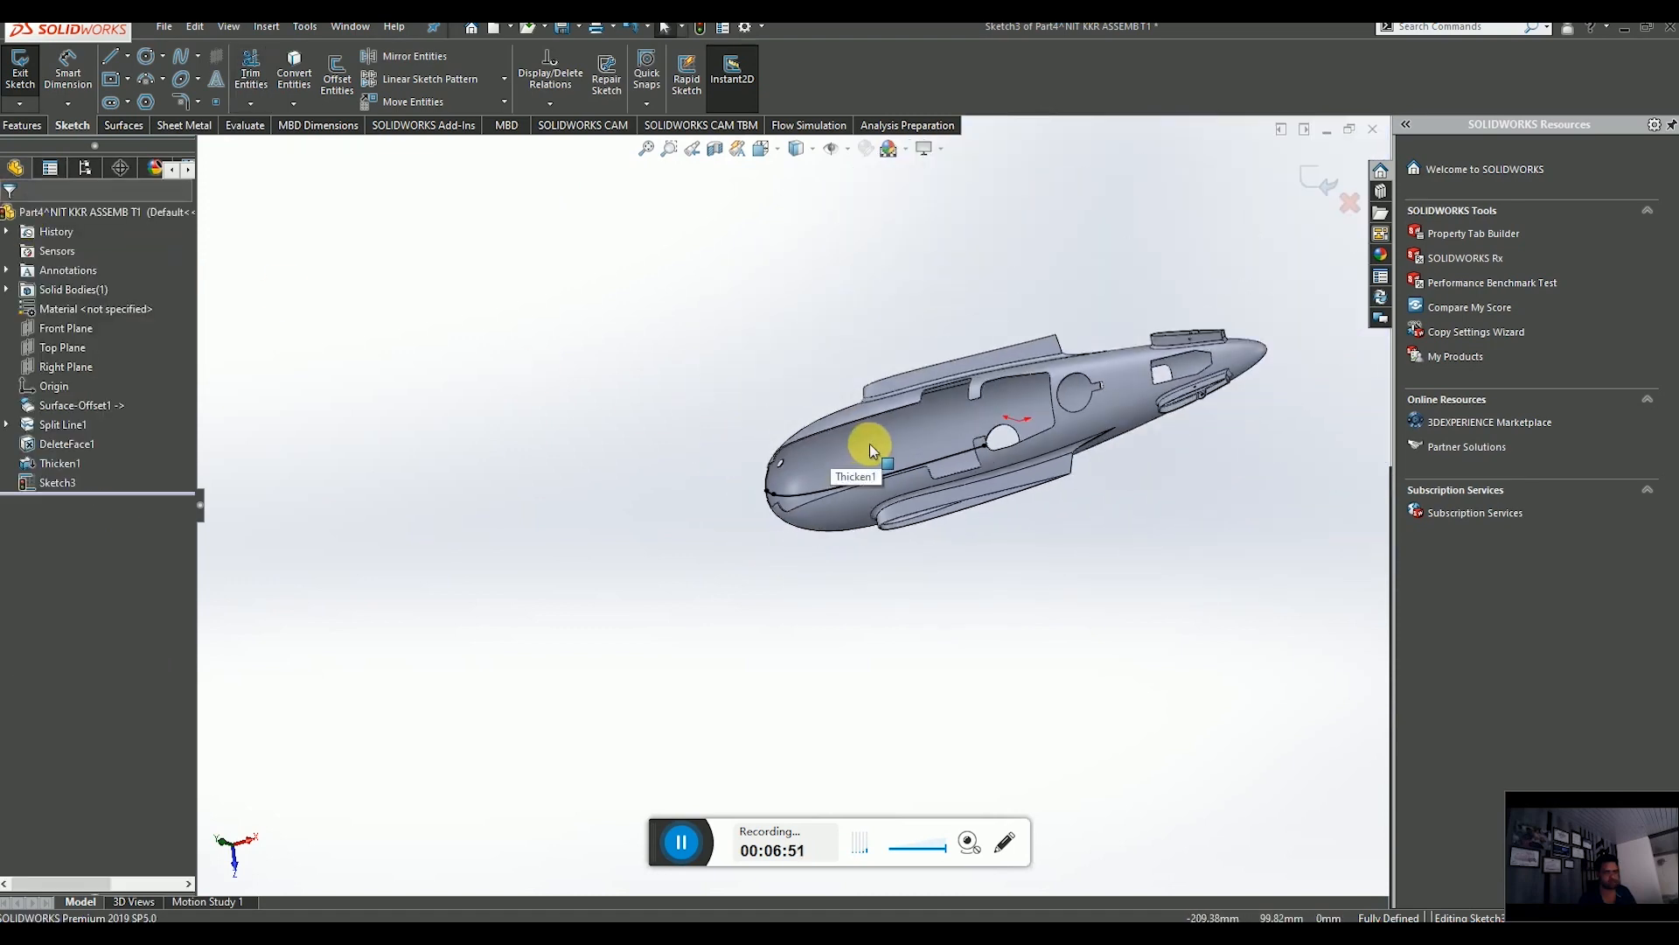
pyautogui.moveTo(870, 444); pyautogui.dragTo(929, 363, button='middle')
pyautogui.scroll(-3, 754, 516)
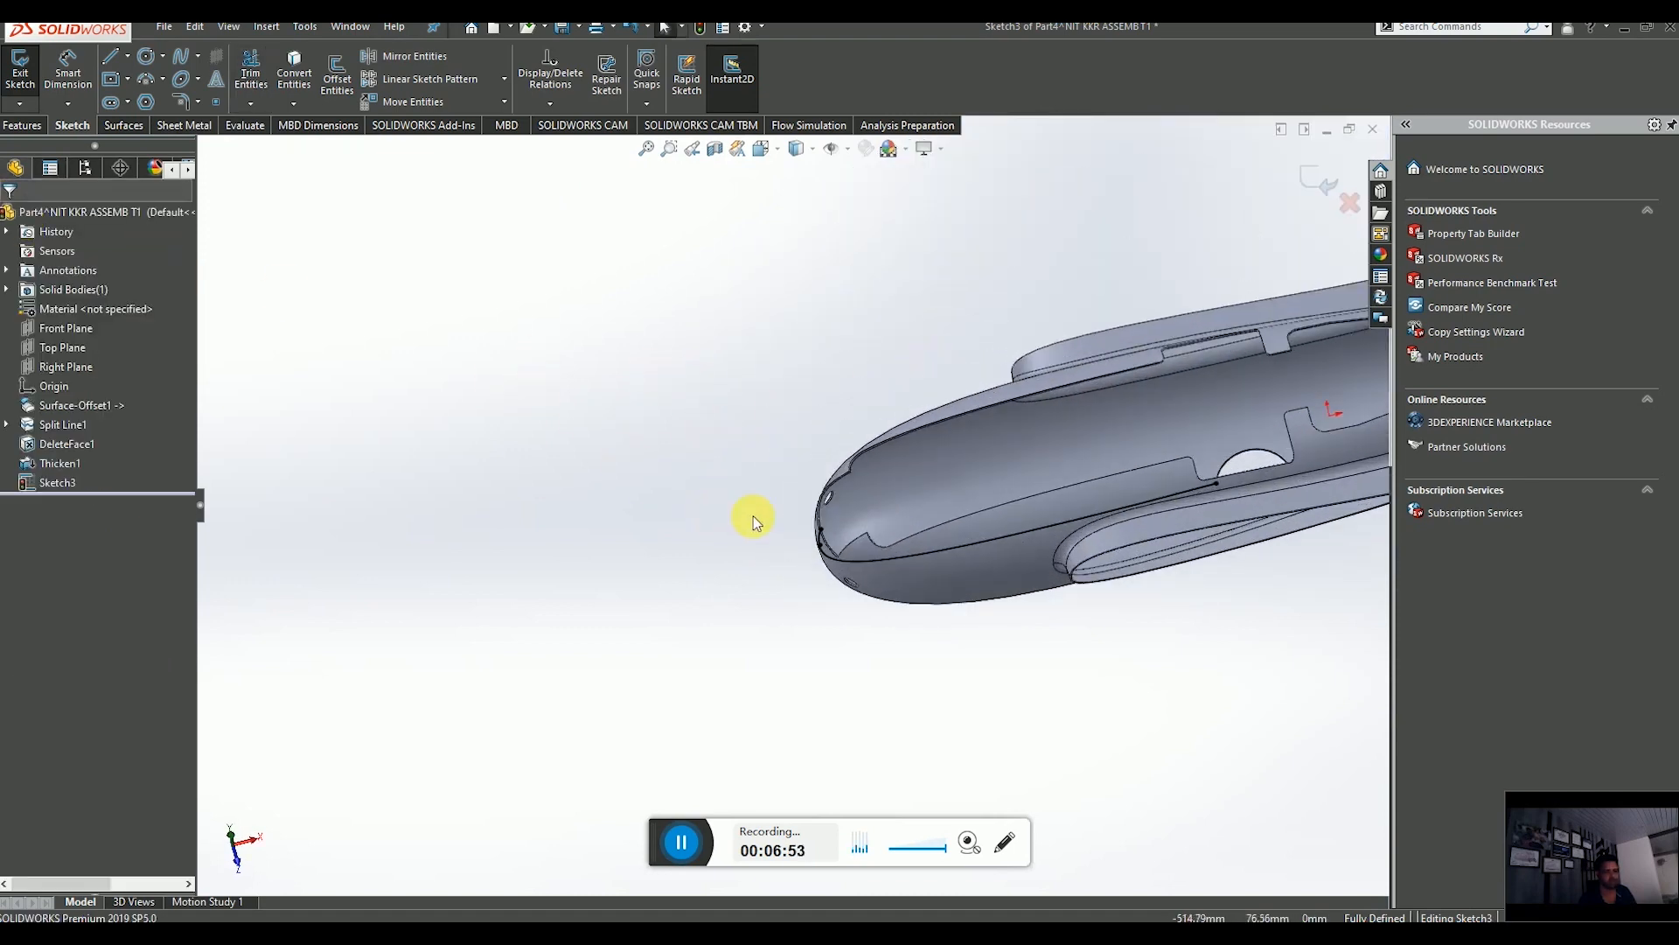
pyautogui.moveTo(887, 533); pyautogui.dragTo(918, 477, button='middle')
pyautogui.moveTo(874, 494); pyautogui.dragTo(929, 498, button='middle')
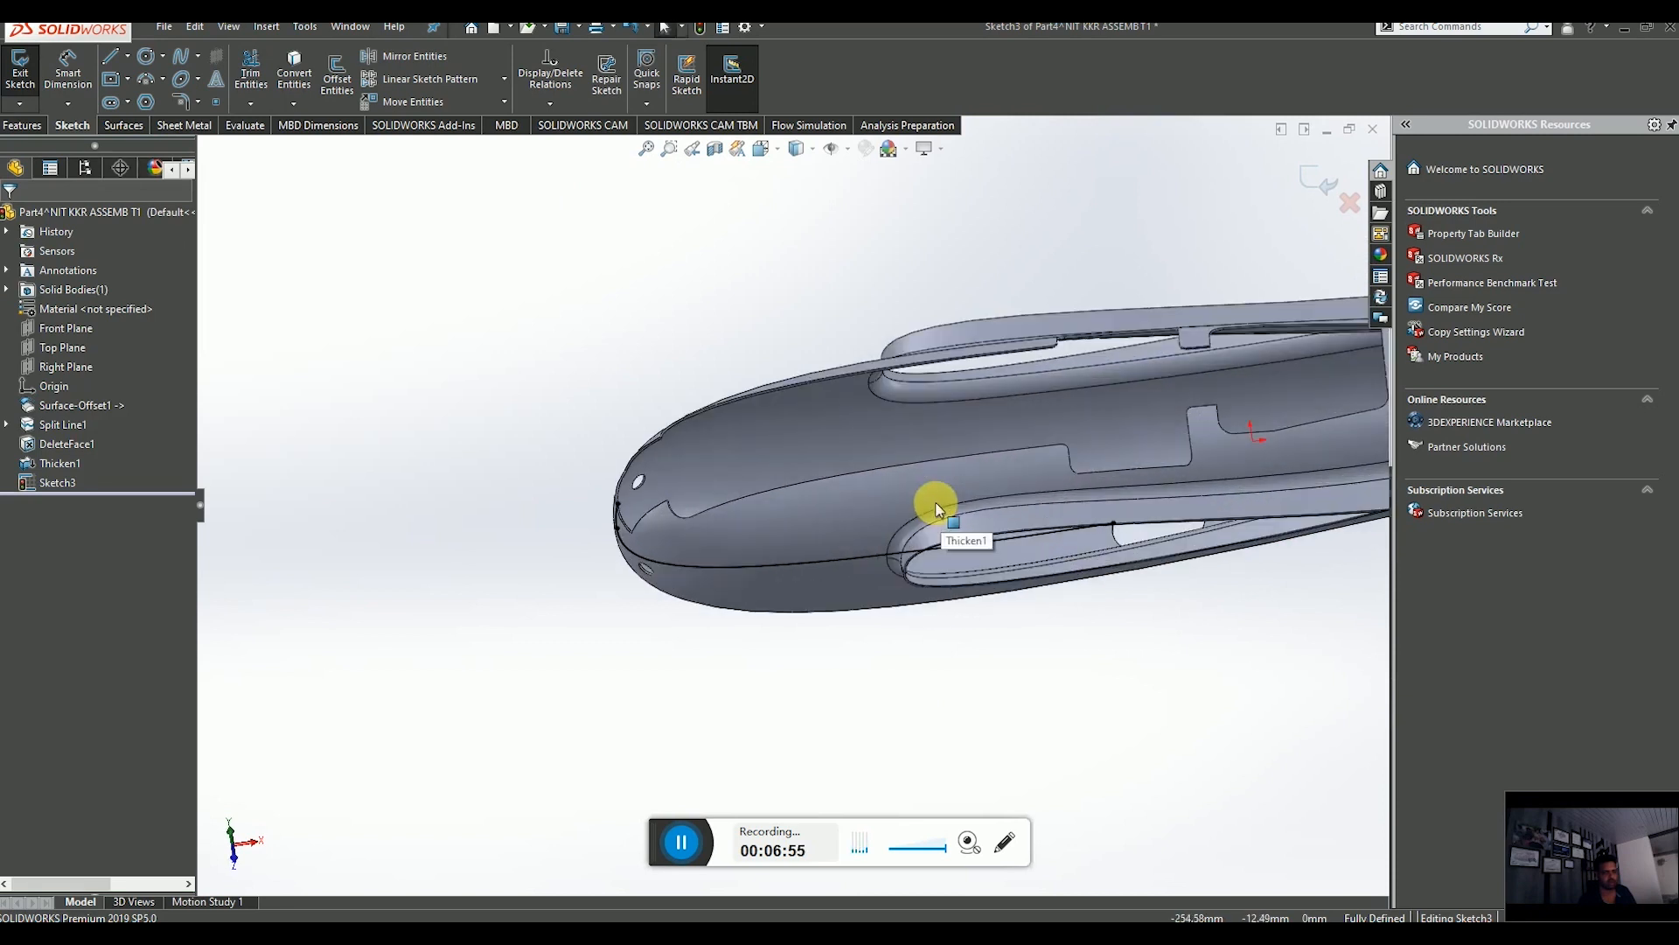
pyautogui.click(1324, 178)
# Start a new 3D sketch on the fuselage nose.
pyautogui.scroll(-4, 643, 510)
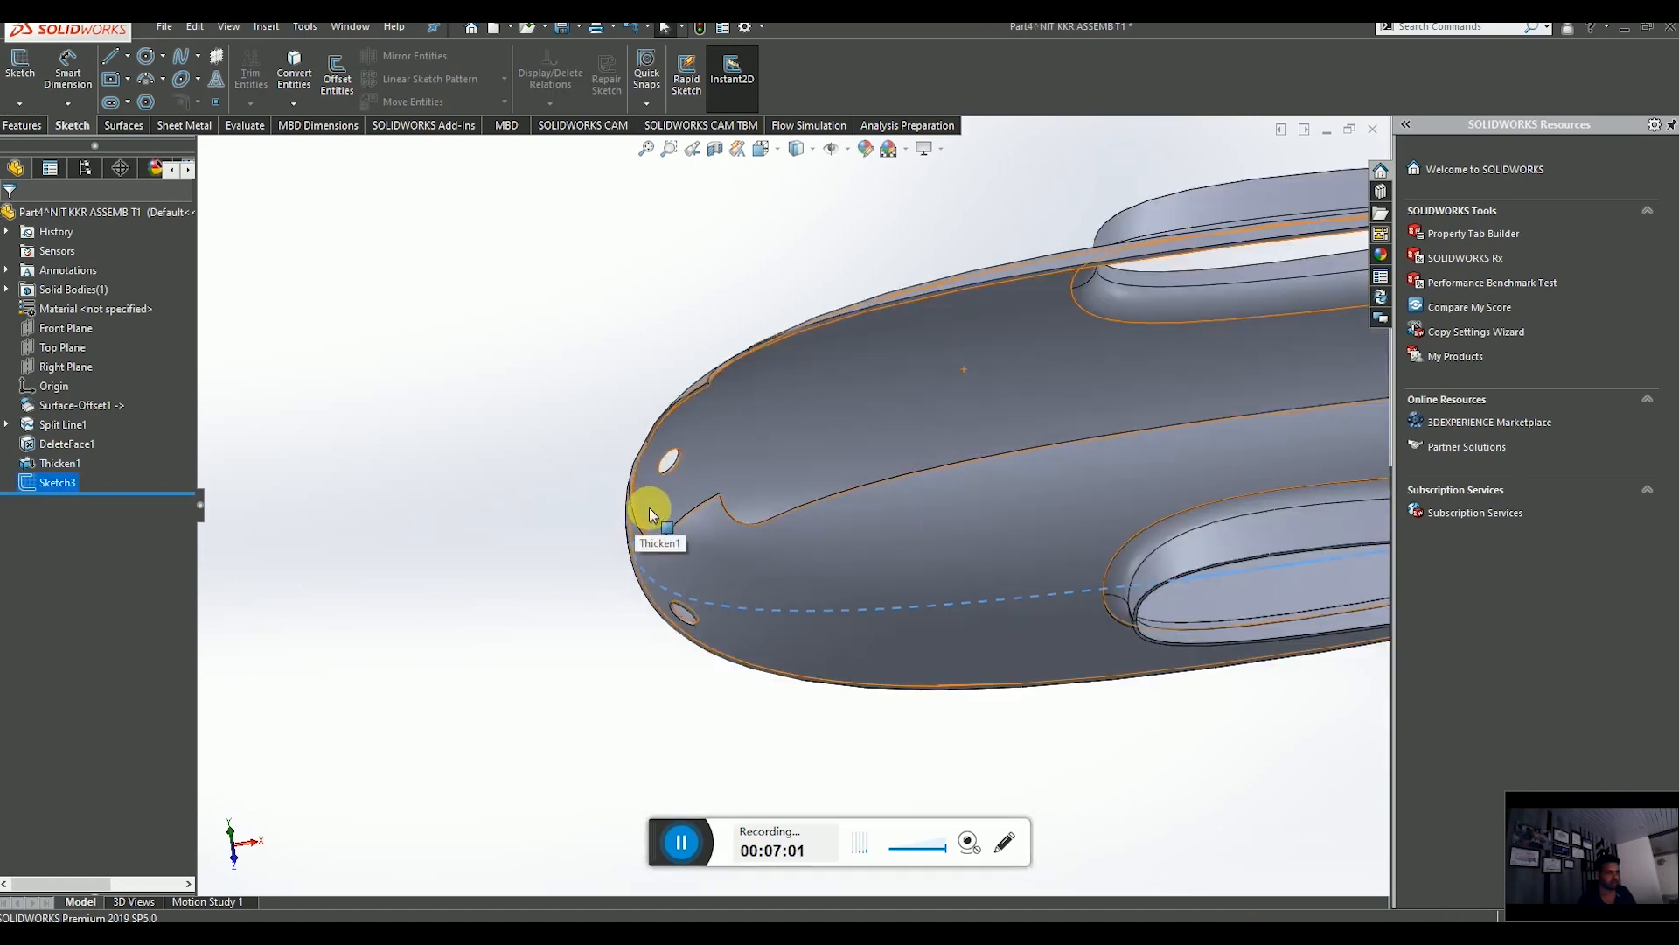
pyautogui.scroll(-2, 649, 508)
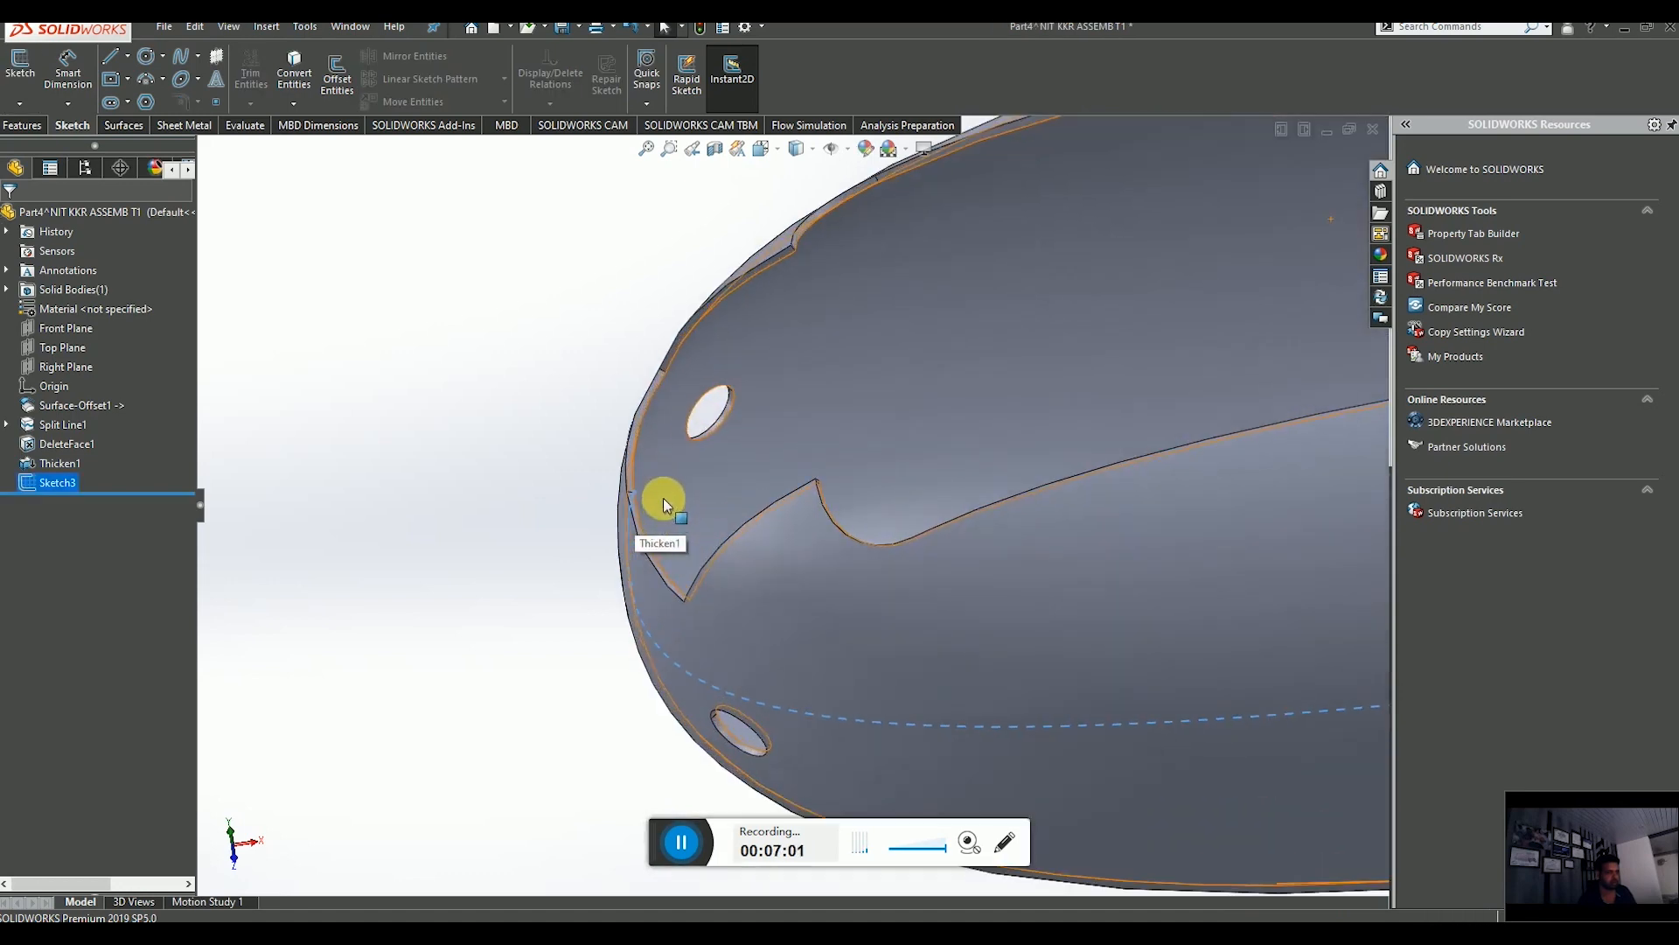
pyautogui.click(16, 107)
pyautogui.click(48, 146)
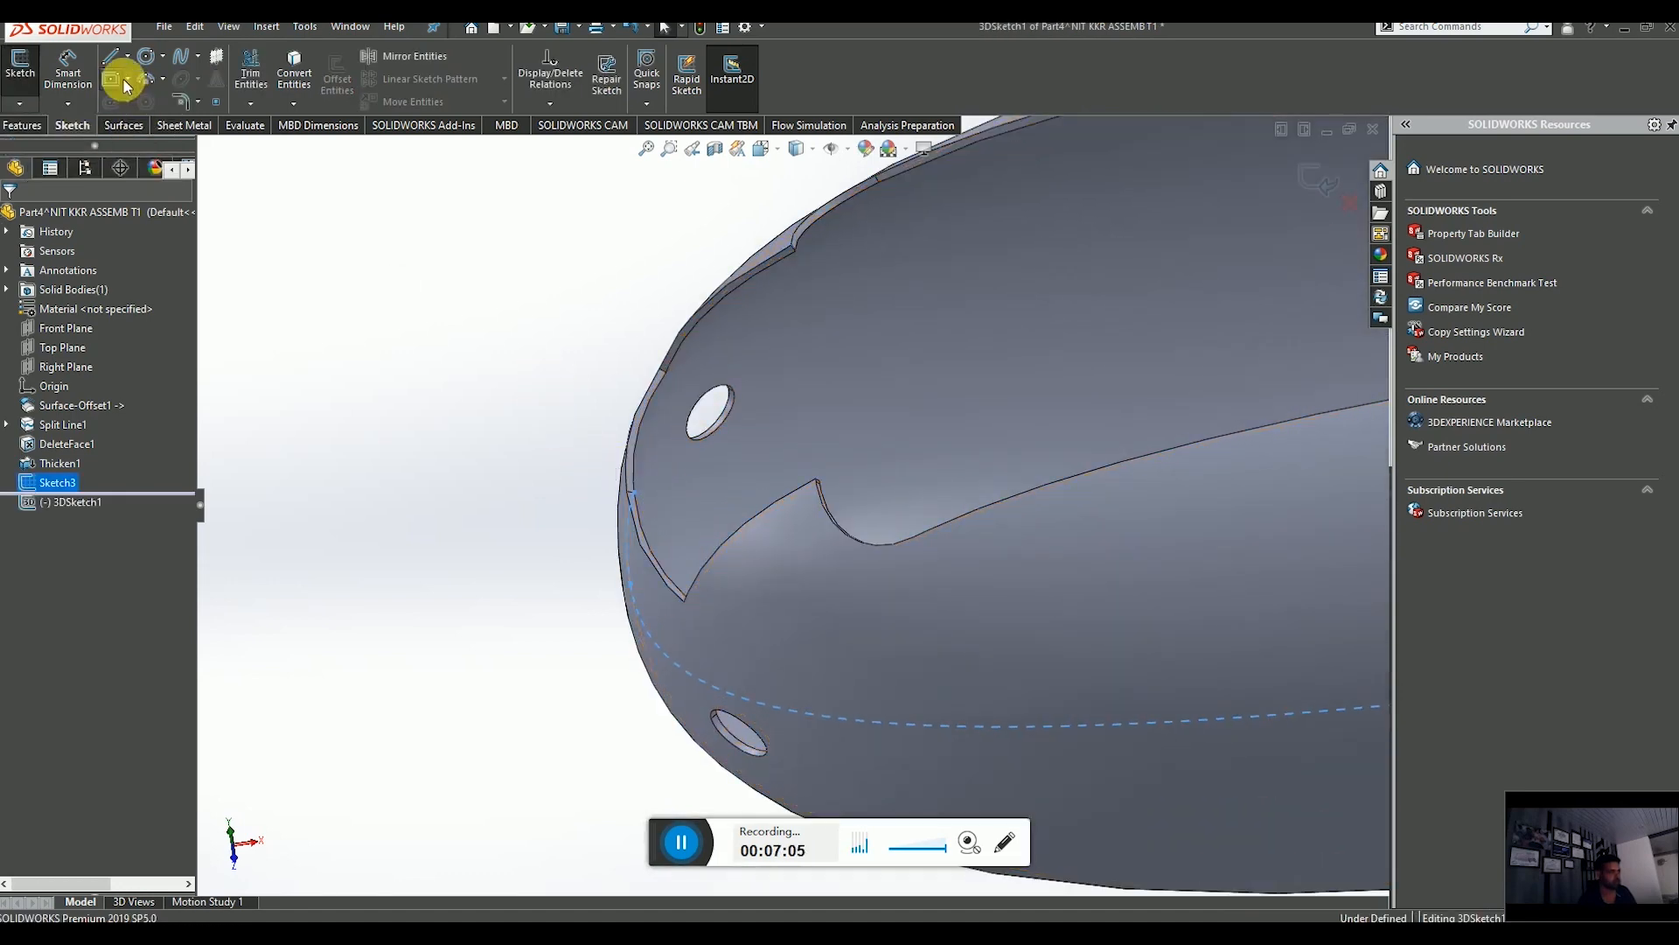
# Try a center rectangle on the nose skin edge, then delete it.
pyautogui.click(129, 81)
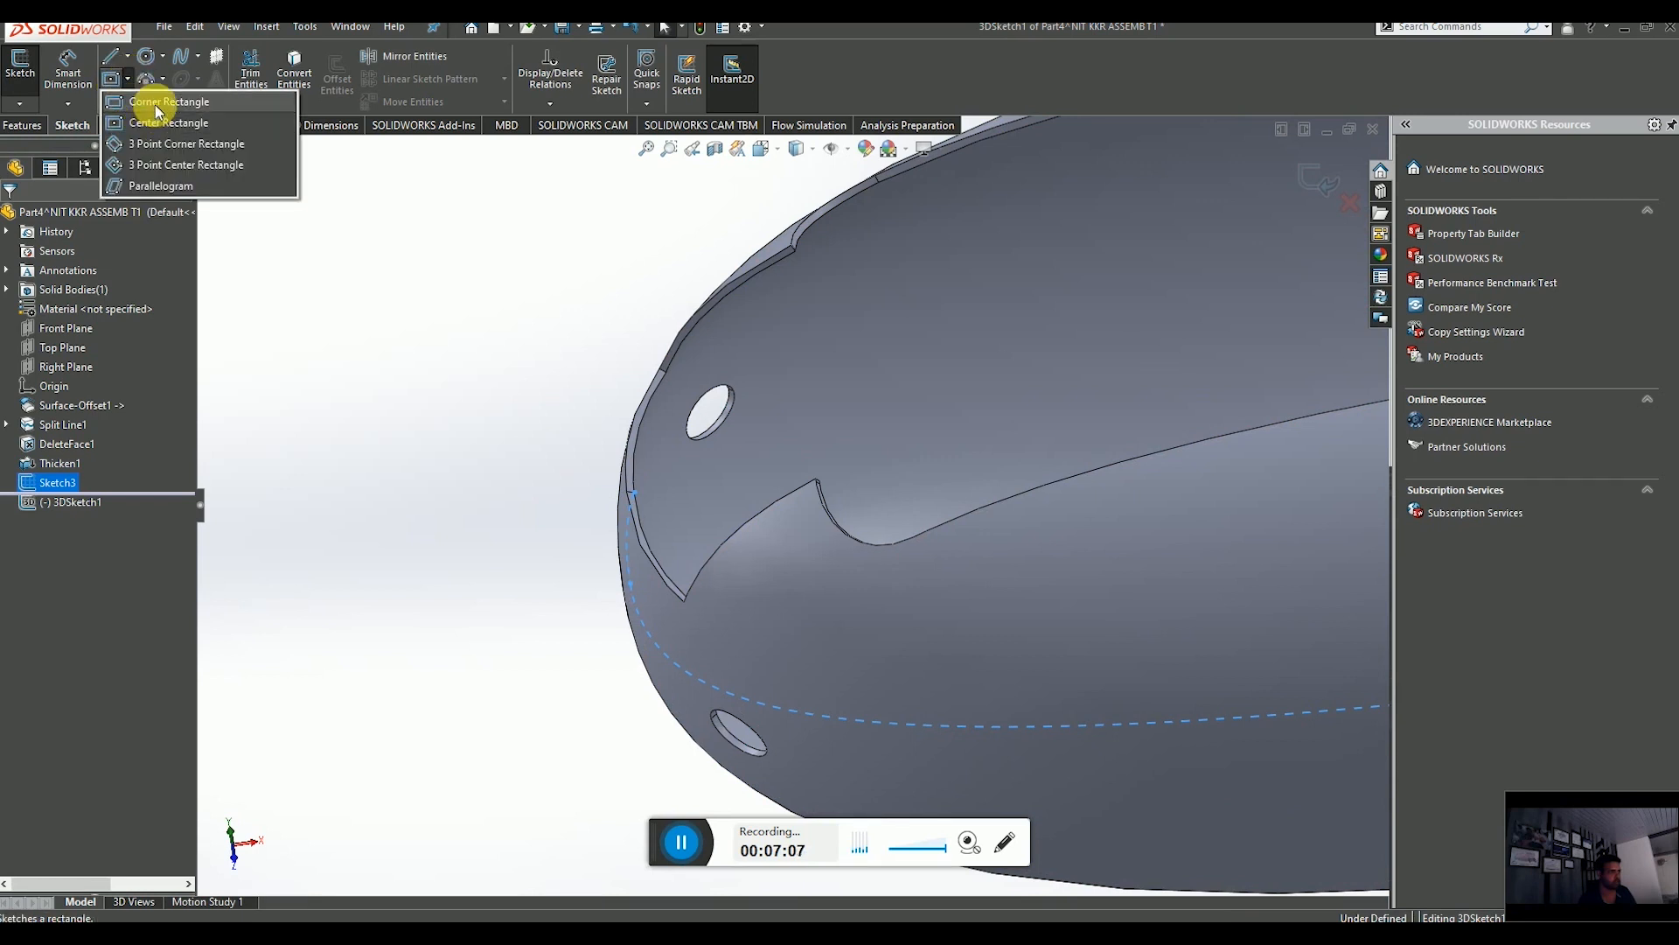
pyautogui.click(169, 123)
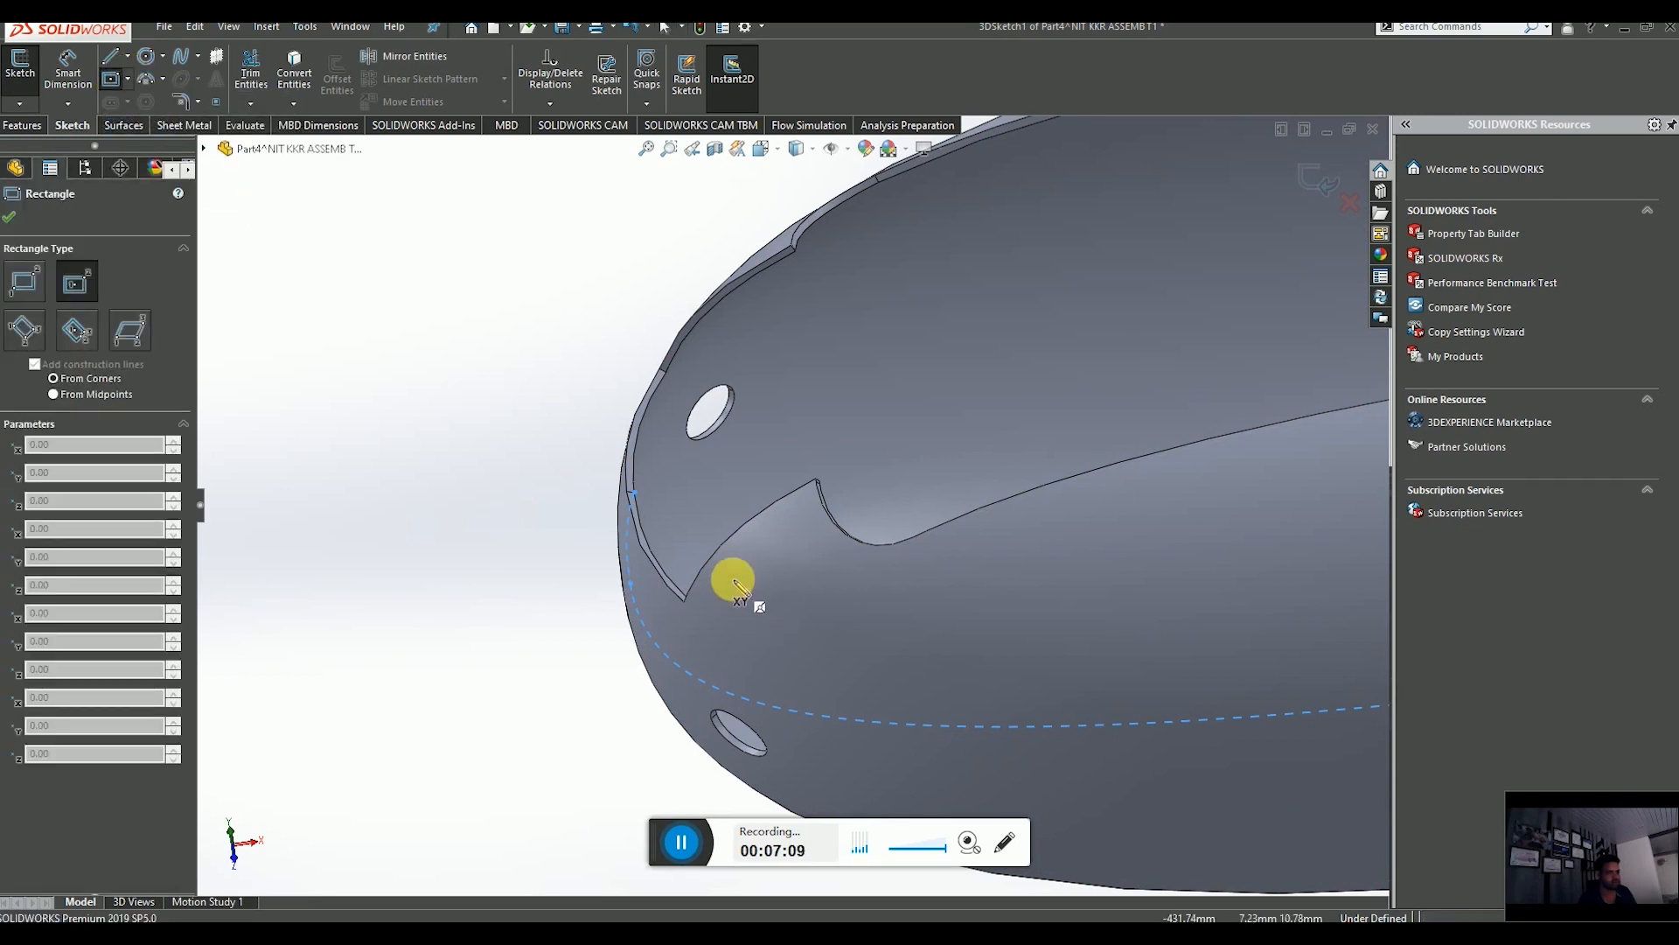
pyautogui.moveTo(732, 581); pyautogui.dragTo(799, 645, button='middle')
pyautogui.scroll(-5, 711, 486)
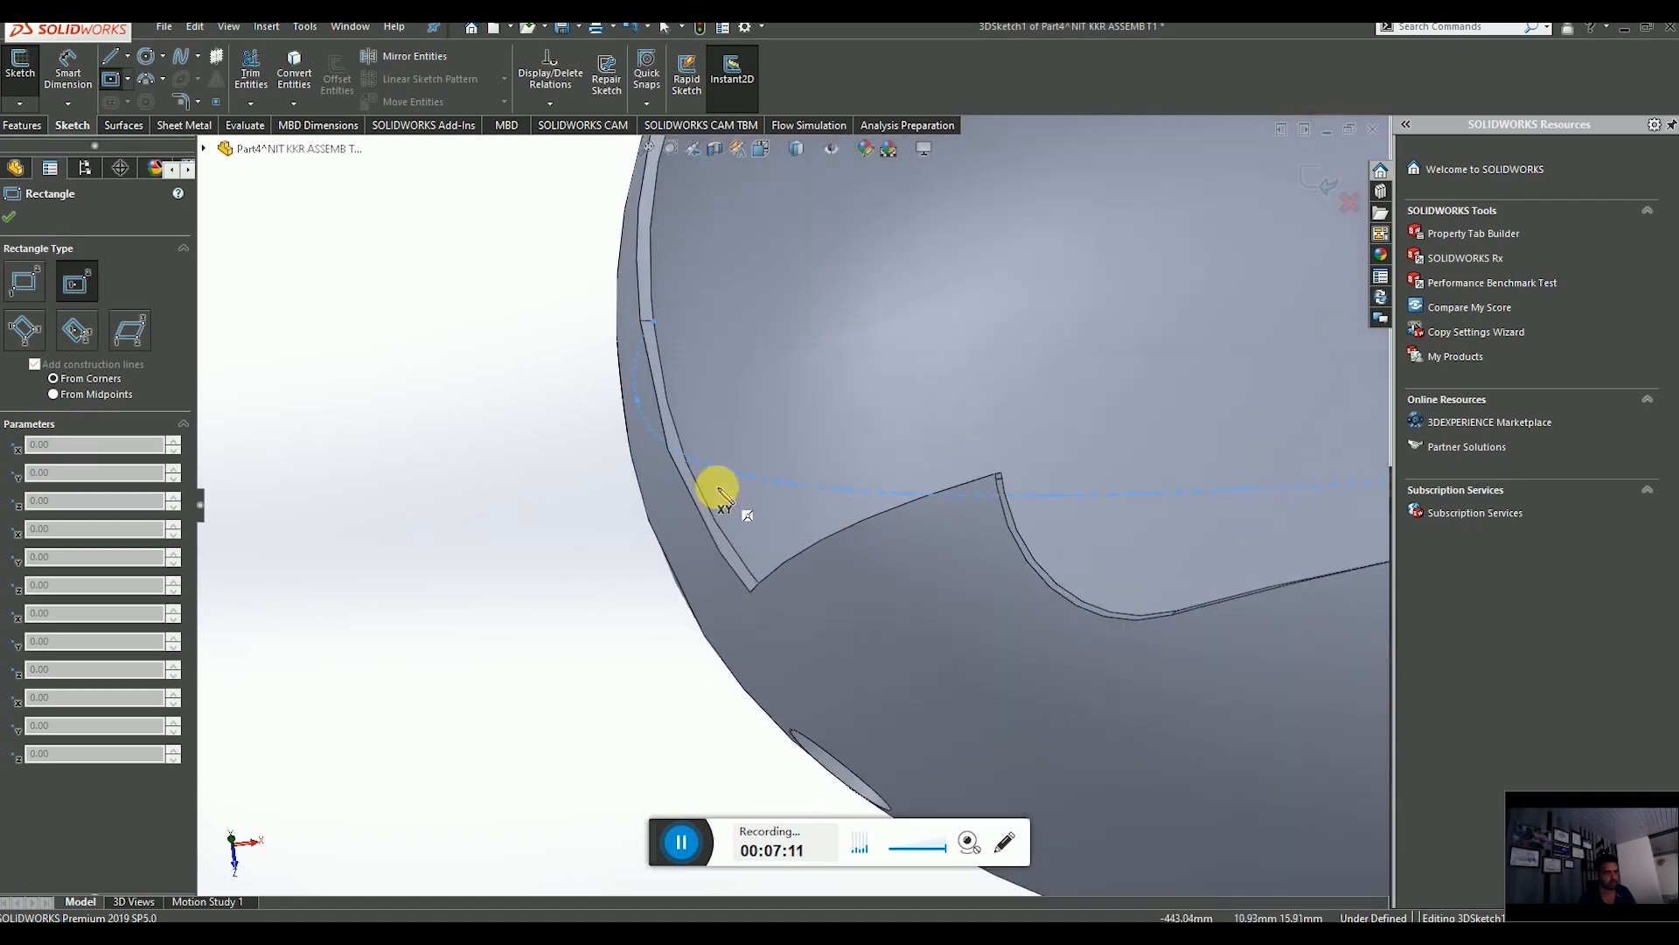
pyautogui.click(655, 323)
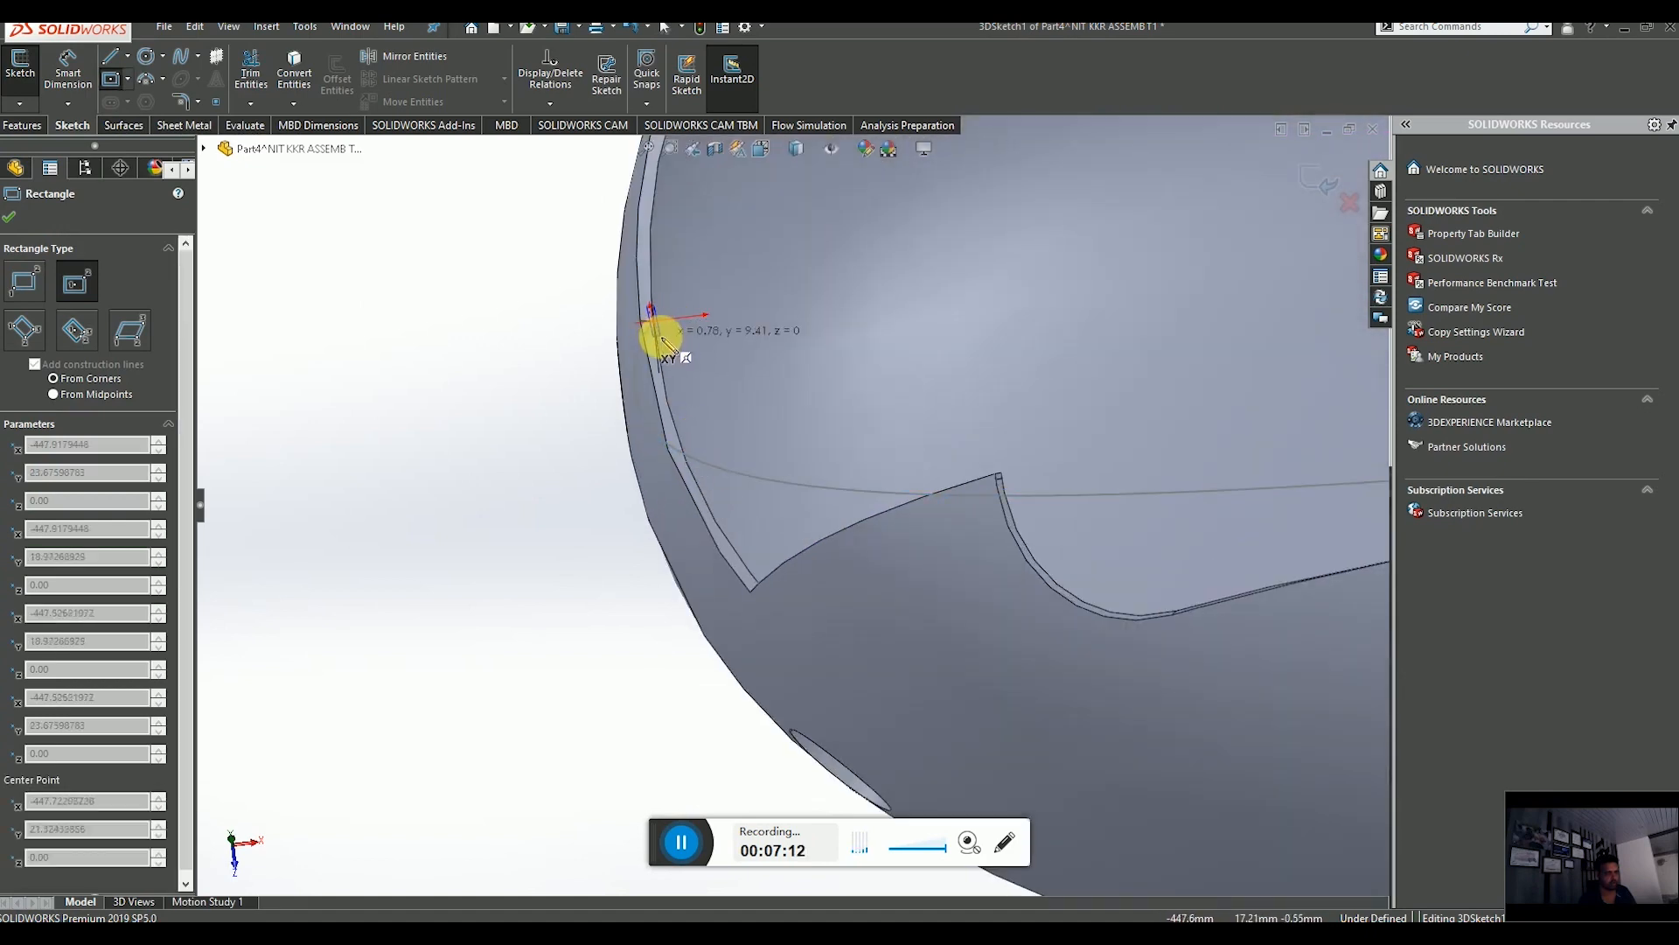
pyautogui.scroll(-3, 660, 338)
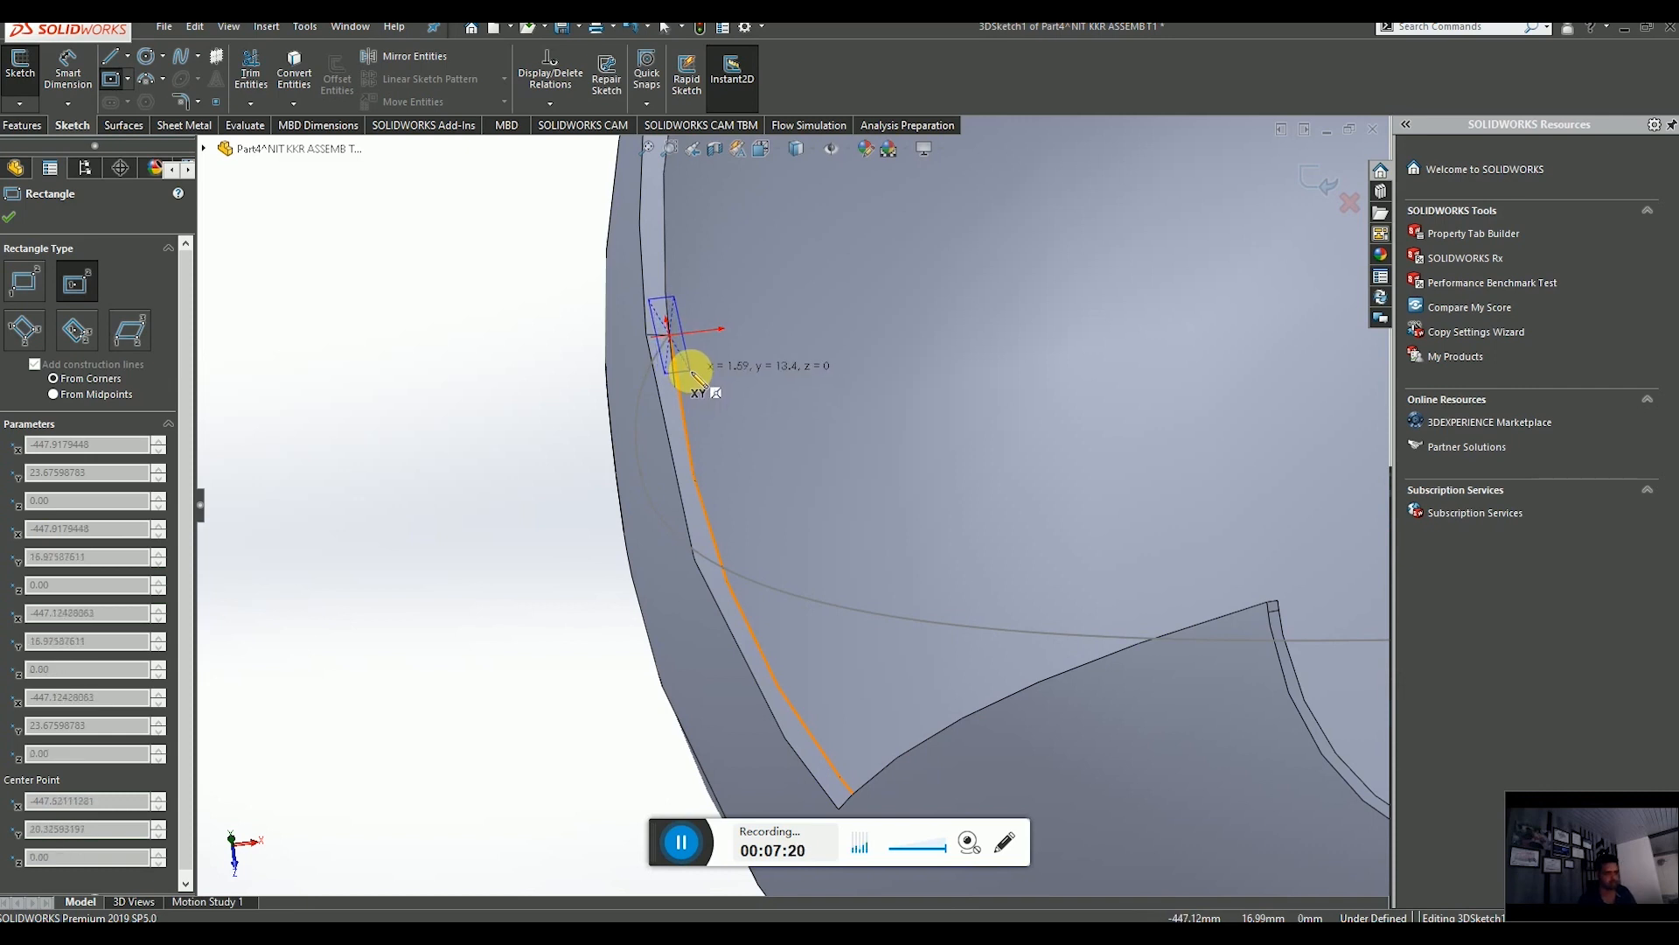
pyautogui.click(691, 371)
pyautogui.moveTo(739, 417)
pyautogui.mouseDown(button='middle')
pyautogui.moveTo(712, 383)
pyautogui.moveTo(712, 412)
pyautogui.moveTo(731, 395)
pyautogui.moveTo(712, 386)
pyautogui.moveTo(738, 469)
pyautogui.moveTo(672, 422)
pyautogui.mouseUp(button='middle')
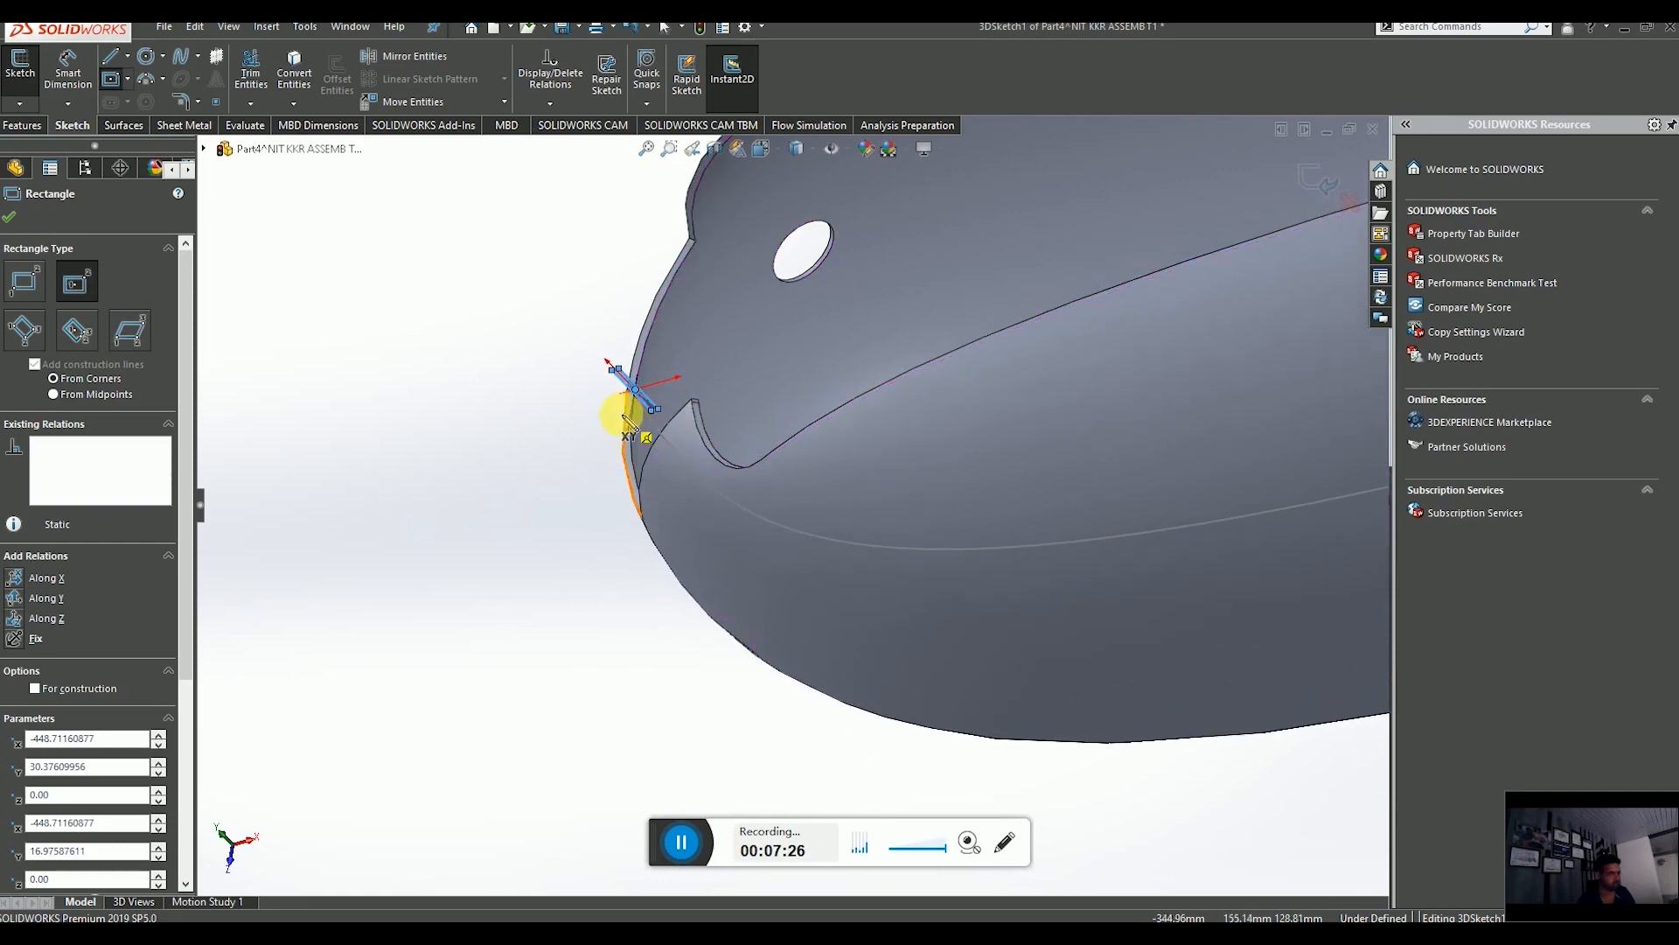
pyautogui.scroll(-5, 632, 419)
pyautogui.press('Escape')
pyautogui.press('Delete')
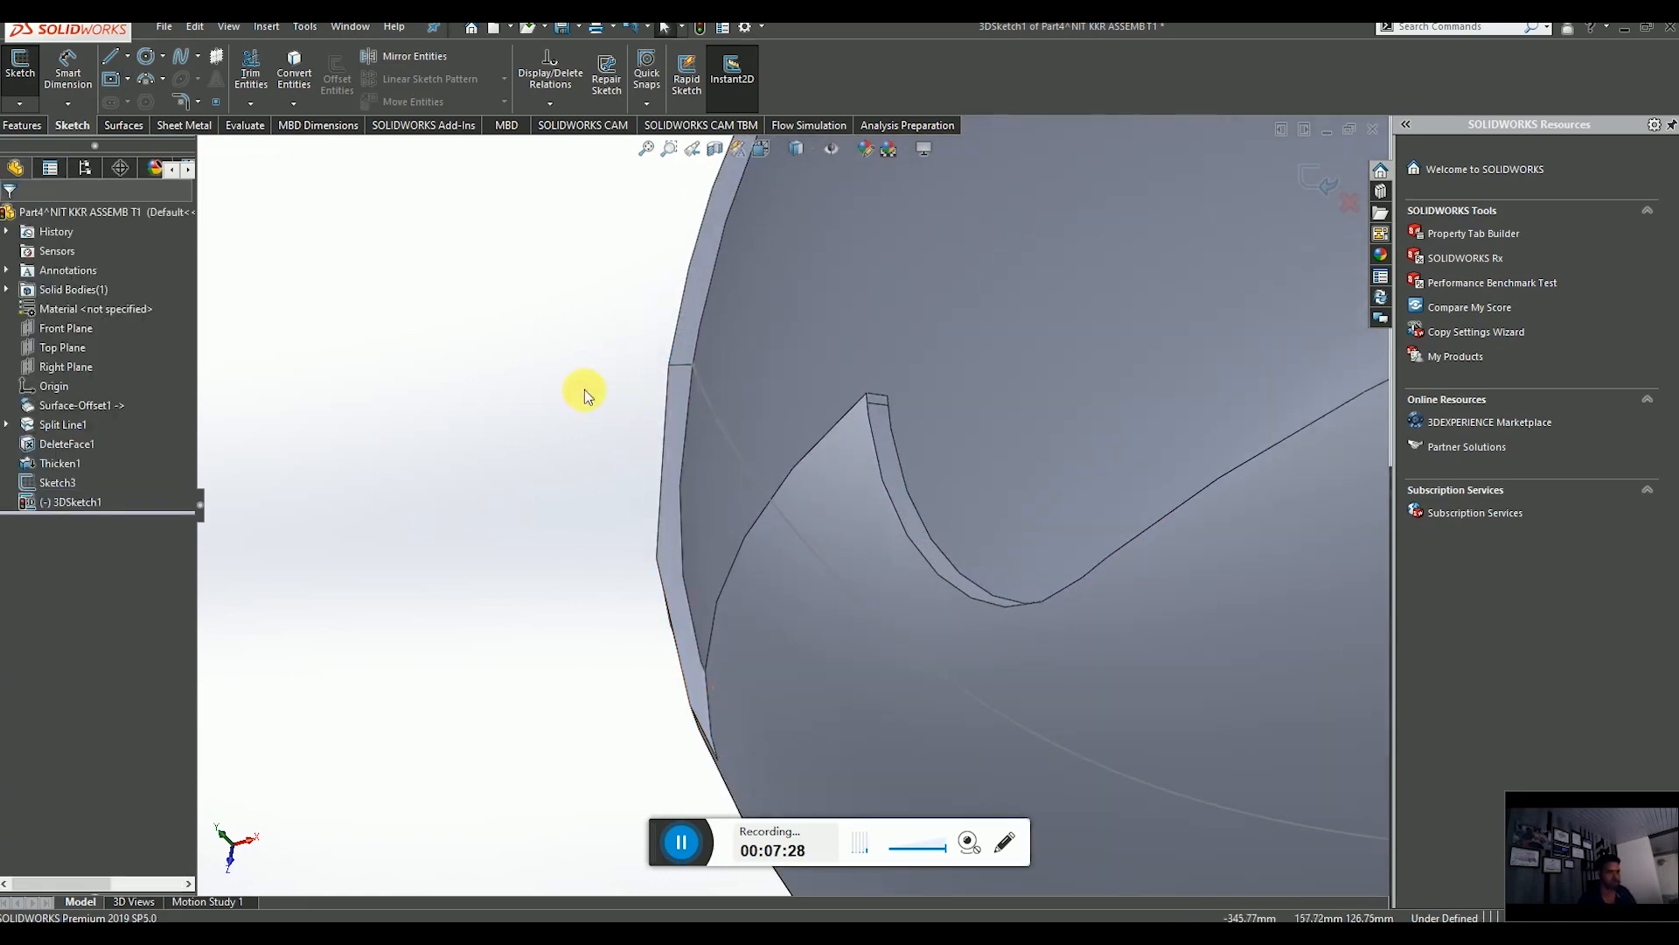
# Retry the center rectangle on the nose skin edge twice, undoing each attempt.
pyautogui.click(114, 81)
pyautogui.scroll(-3, 712, 386)
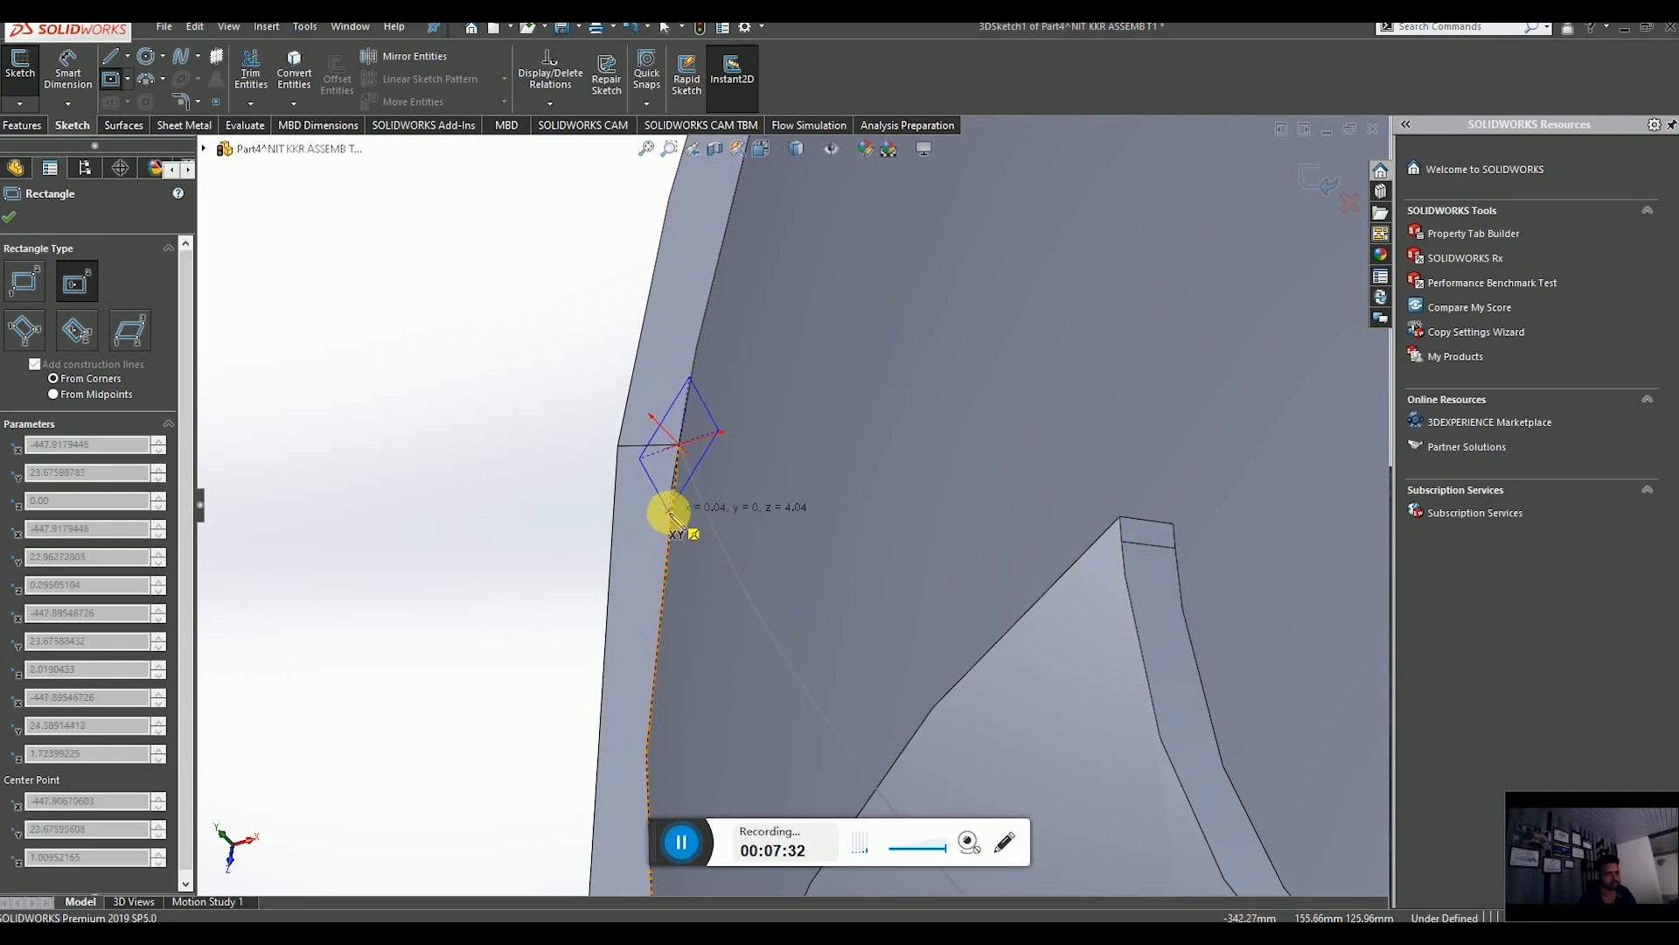
pyautogui.moveTo(668, 513); pyautogui.dragTo(770, 523, button='middle')
pyautogui.scroll(-5, 769, 527)
pyautogui.scroll(4, 769, 529)
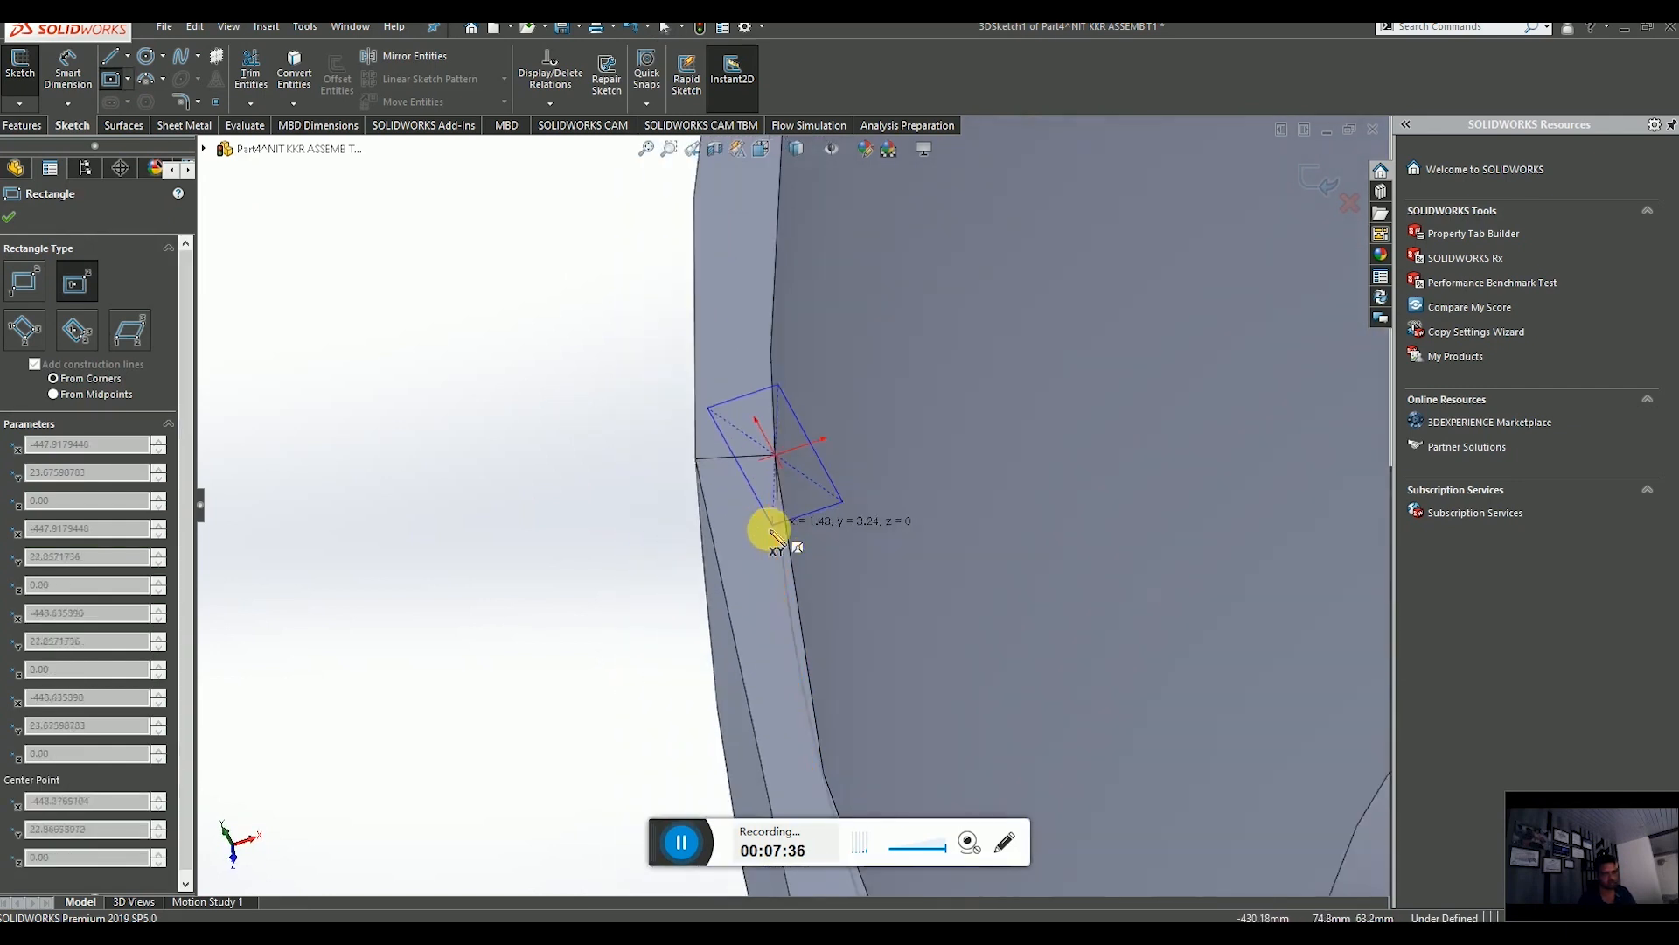
pyautogui.click(686, 623)
pyautogui.scroll(5, 766, 637)
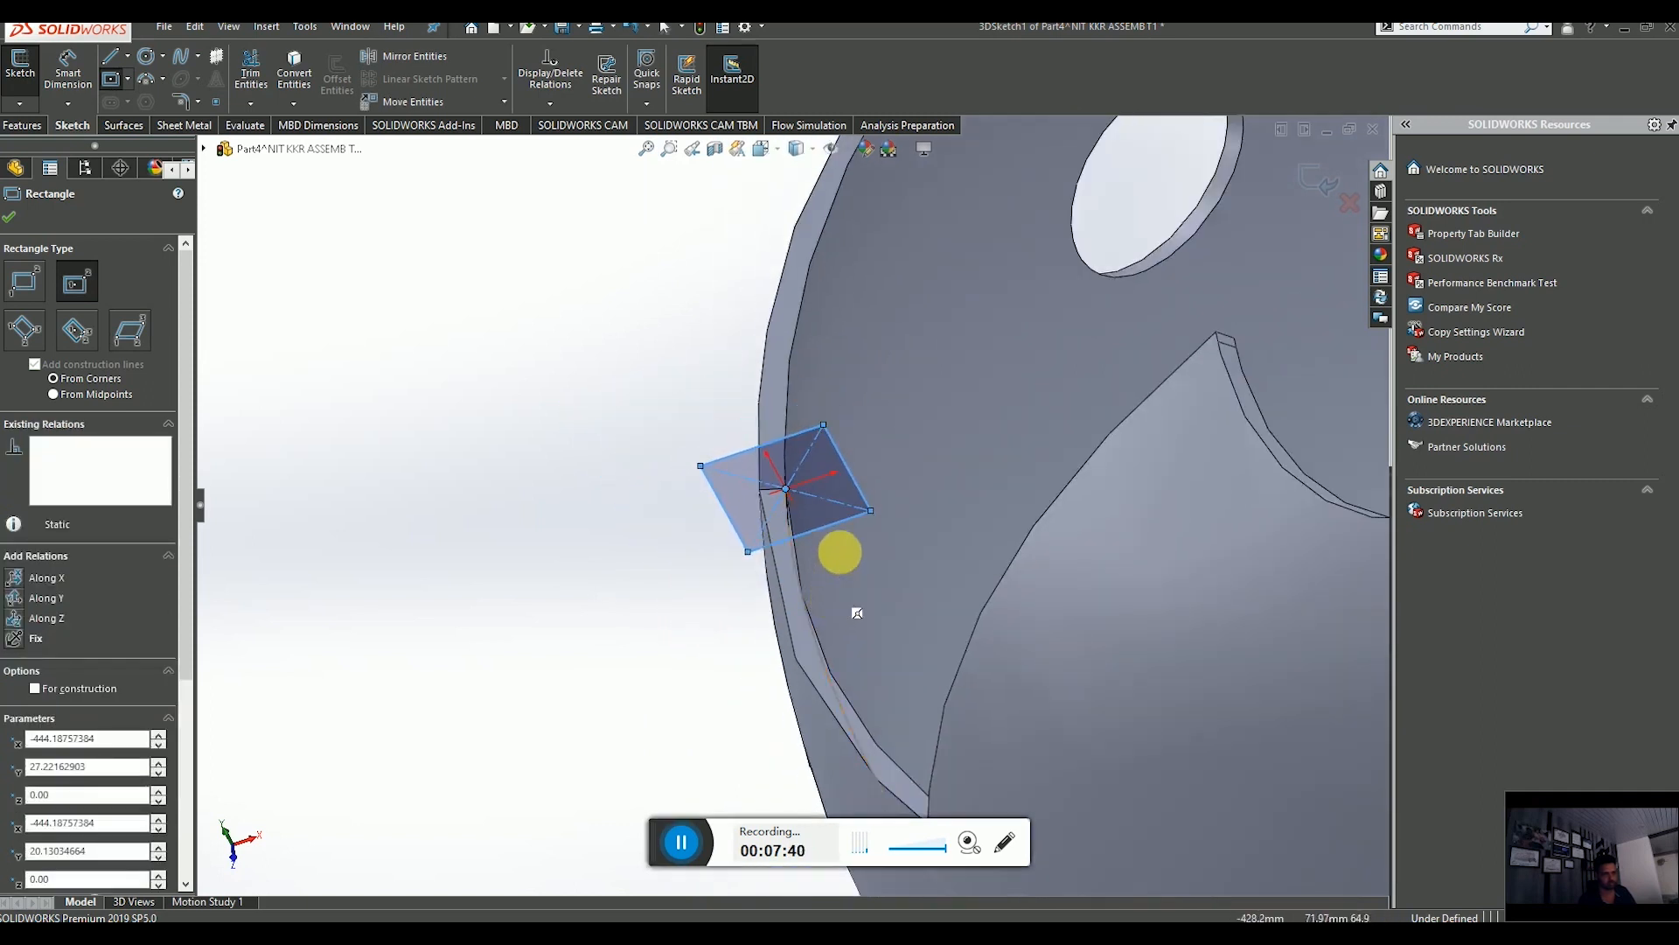
pyautogui.moveTo(840, 552); pyautogui.dragTo(856, 496, button='middle')
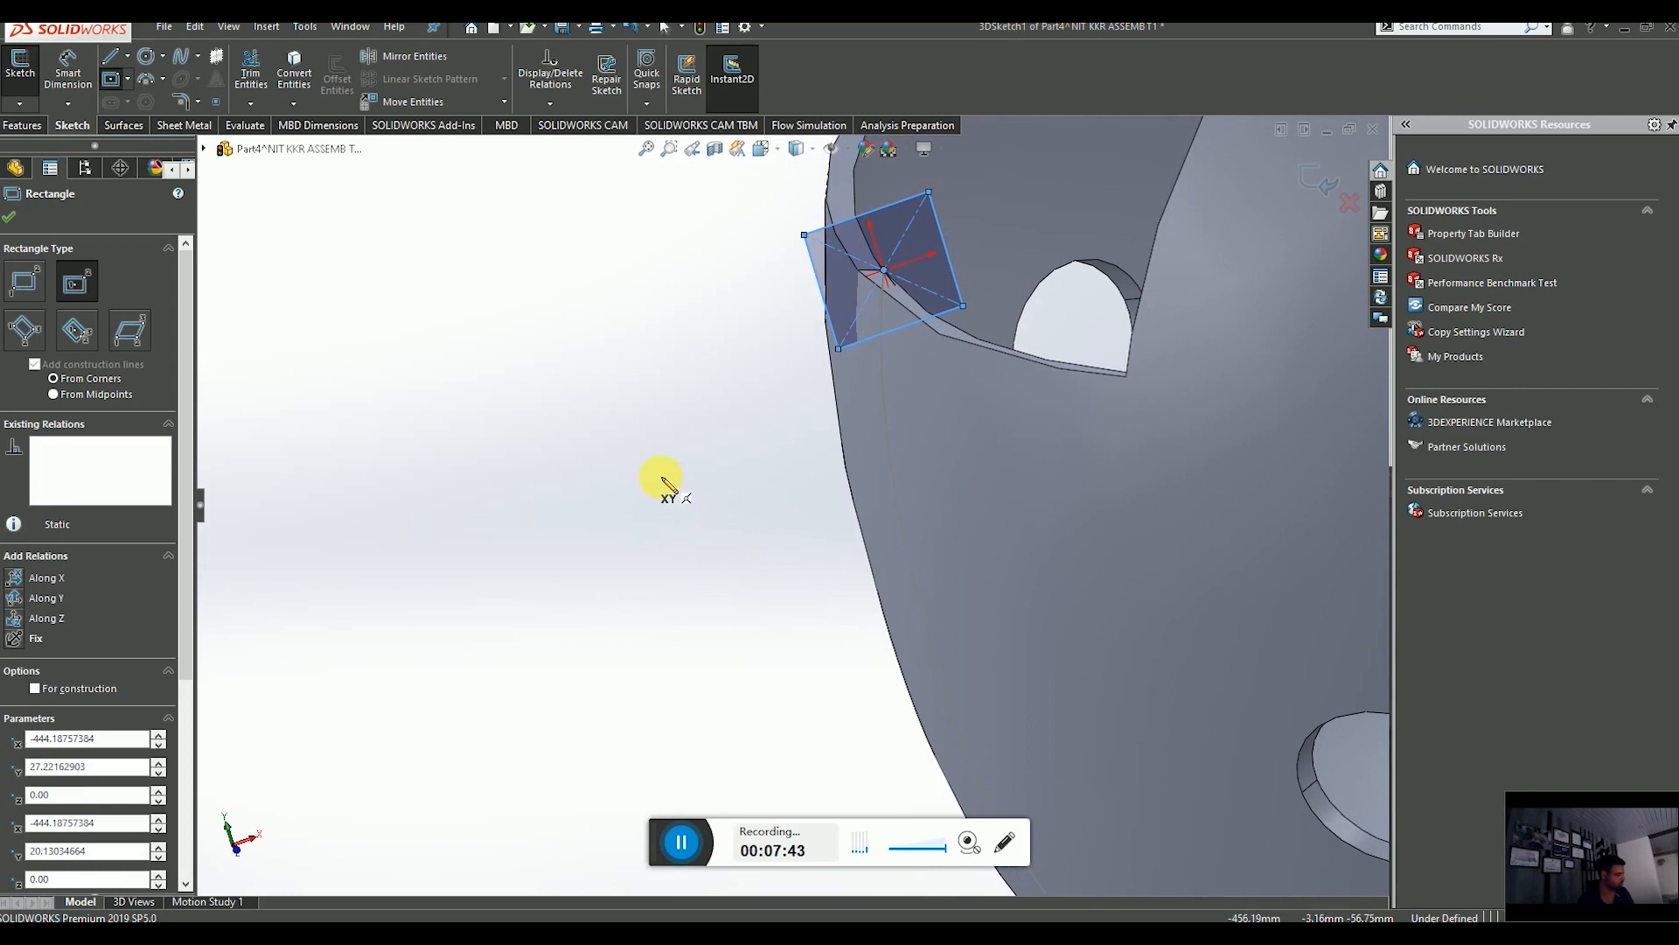
pyautogui.hotkey('ctrl', 'z')
pyautogui.click(114, 80)
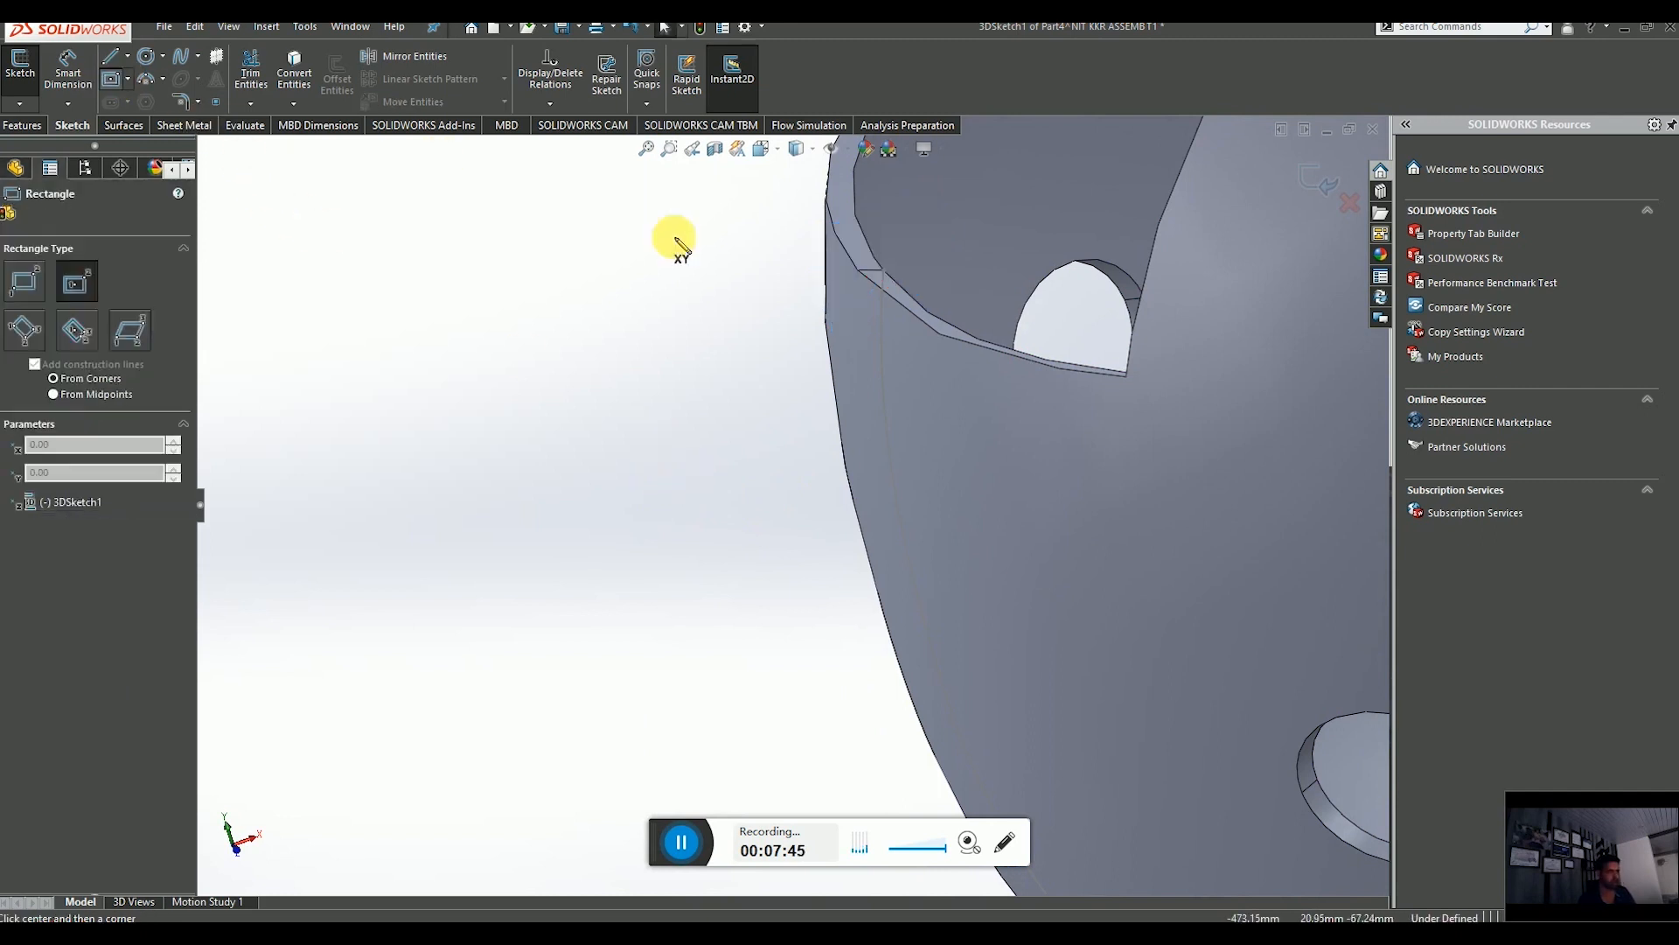
pyautogui.click(883, 270)
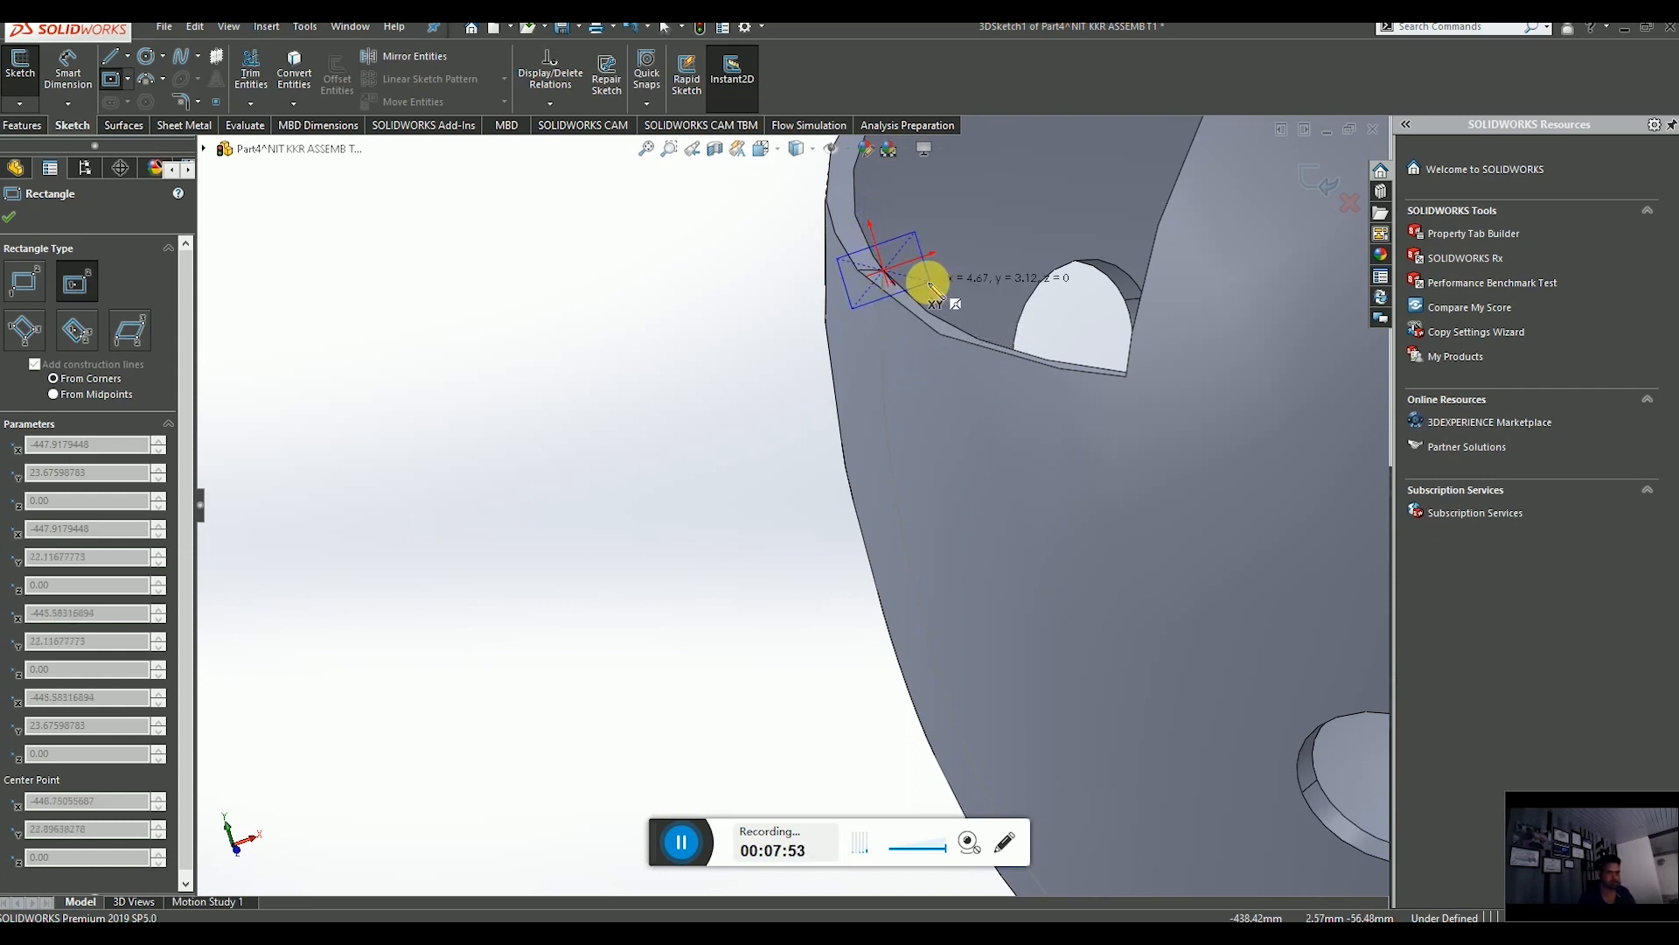
pyautogui.moveTo(932, 293)
pyautogui.mouseDown(button='middle')
pyautogui.moveTo(882, 550)
pyautogui.moveTo(945, 420)
pyautogui.moveTo(878, 627)
pyautogui.moveTo(886, 601)
pyautogui.mouseUp(button='middle')
pyautogui.click(884, 549)
pyautogui.scroll(4, 886, 601)
pyautogui.hotkey('ctrl', 'z')
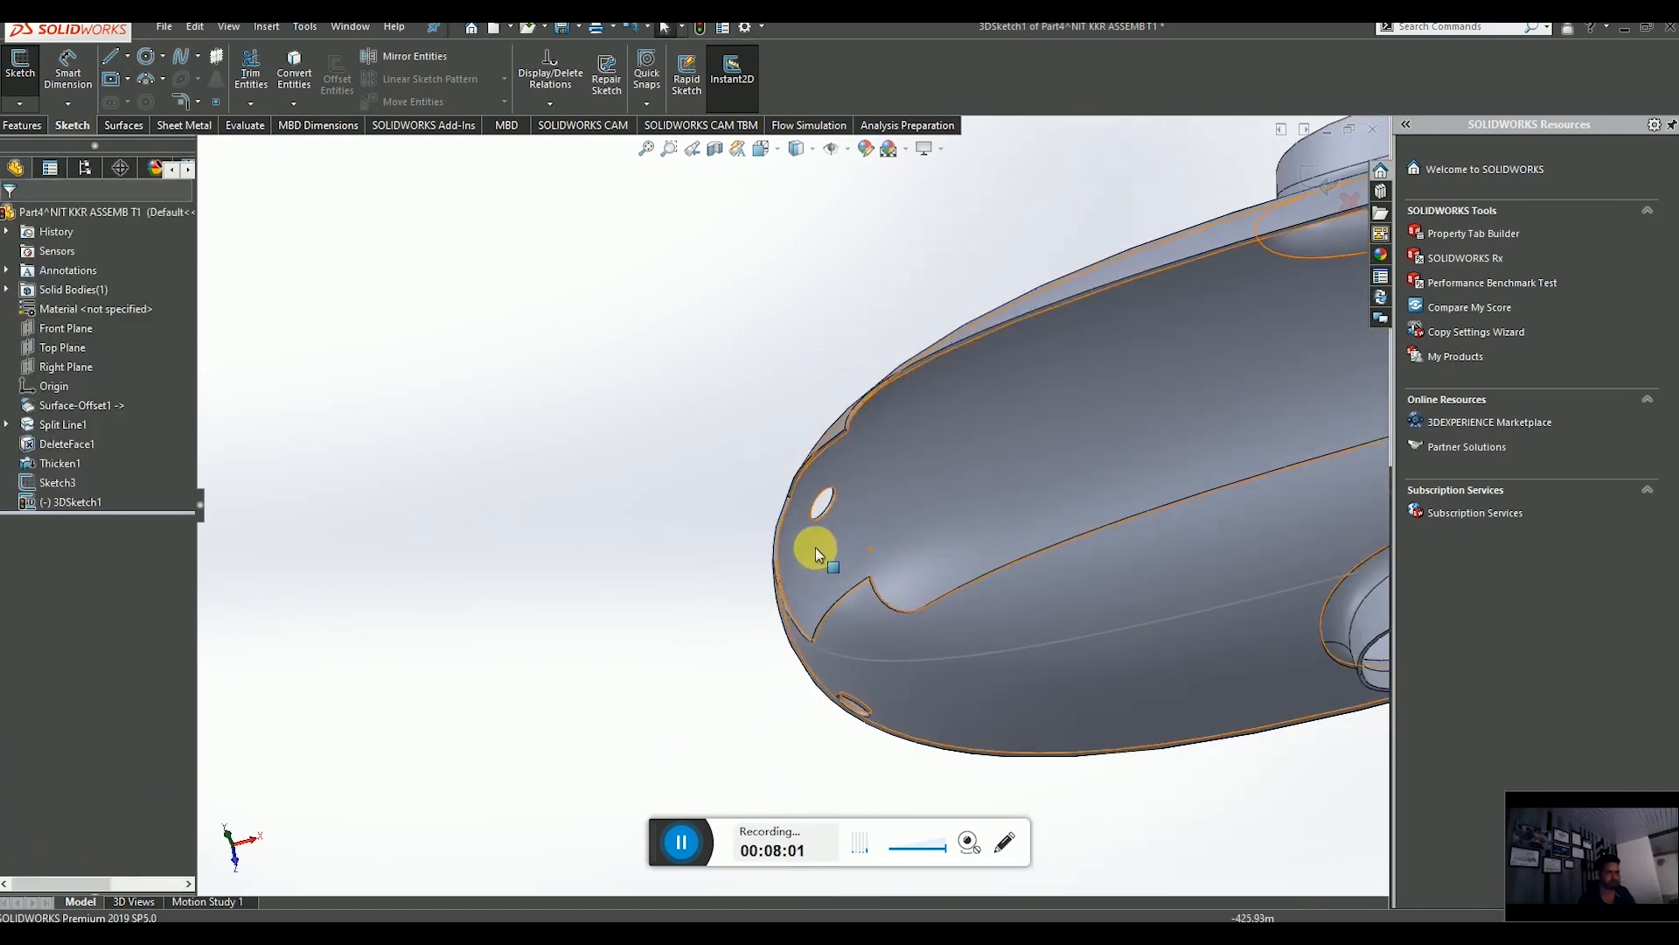
pyautogui.scroll(4, 813, 547)
pyautogui.scroll(-6, 805, 543)
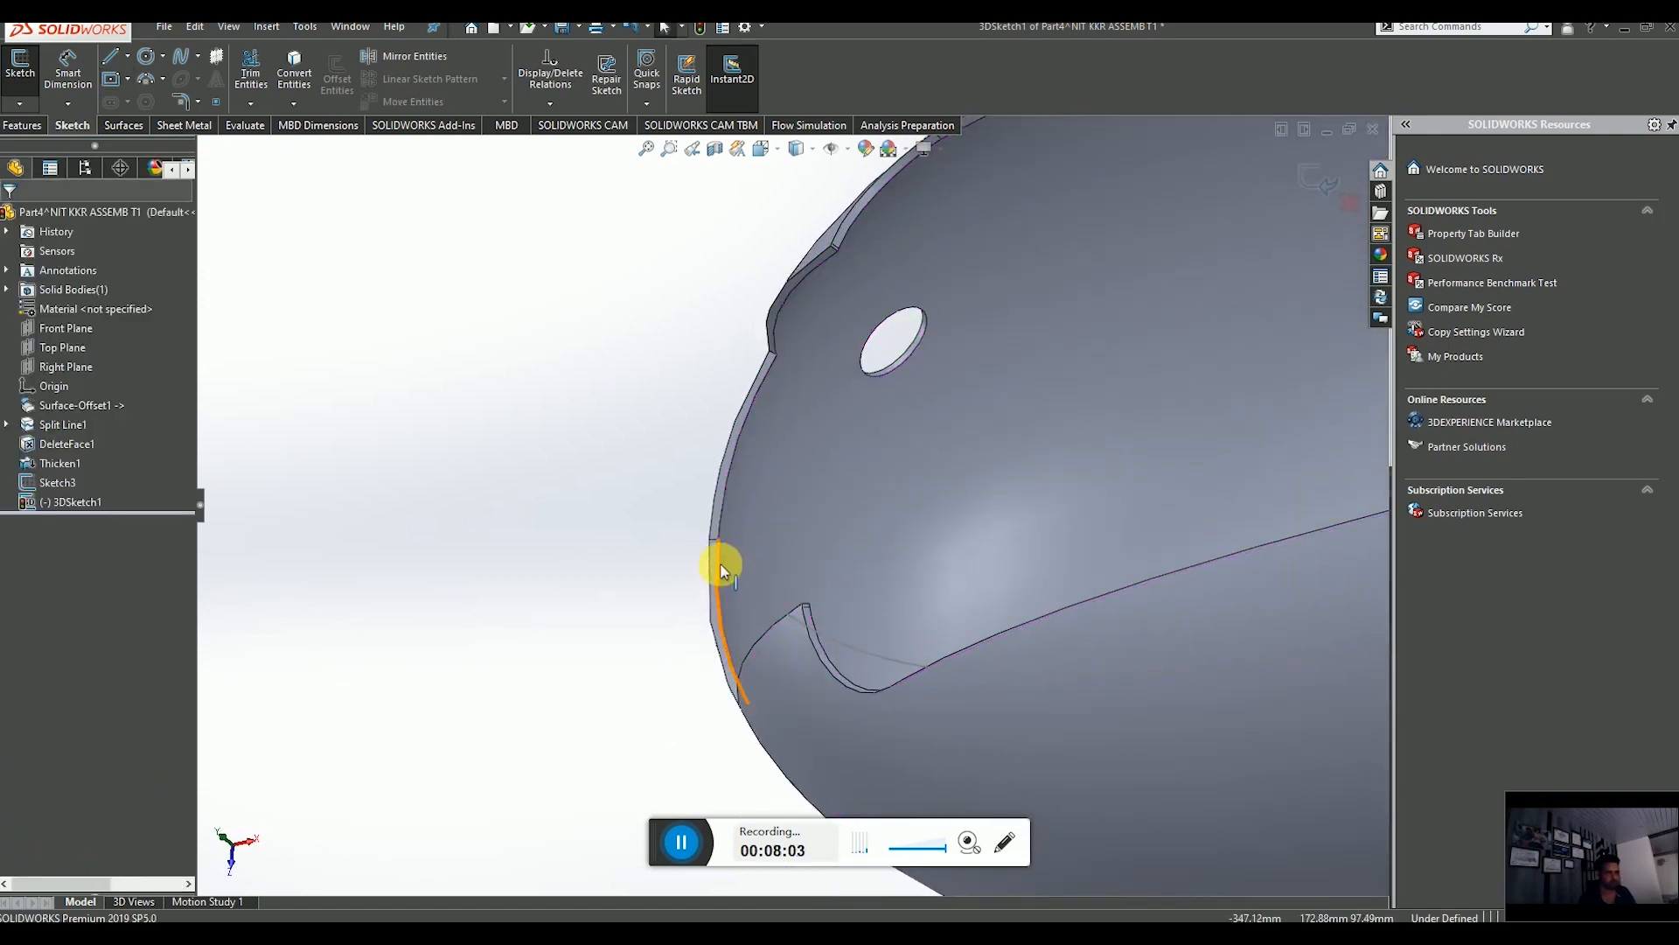
pyautogui.click(111, 85)
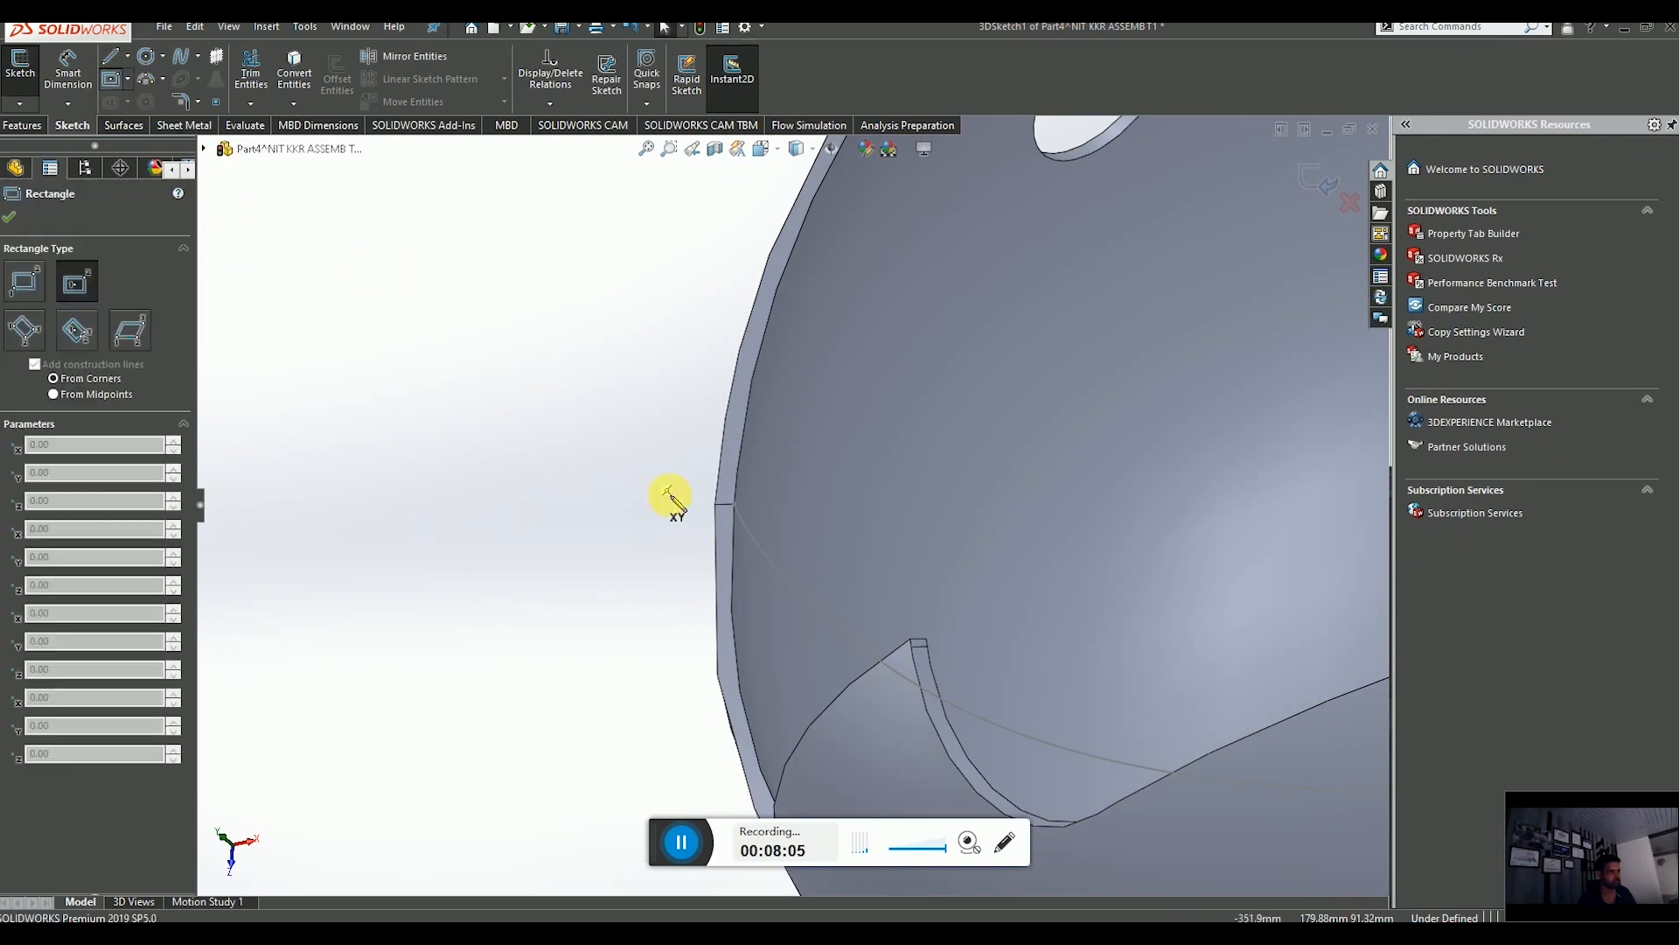
pyautogui.scroll(-5, 761, 524)
pyautogui.click(678, 437)
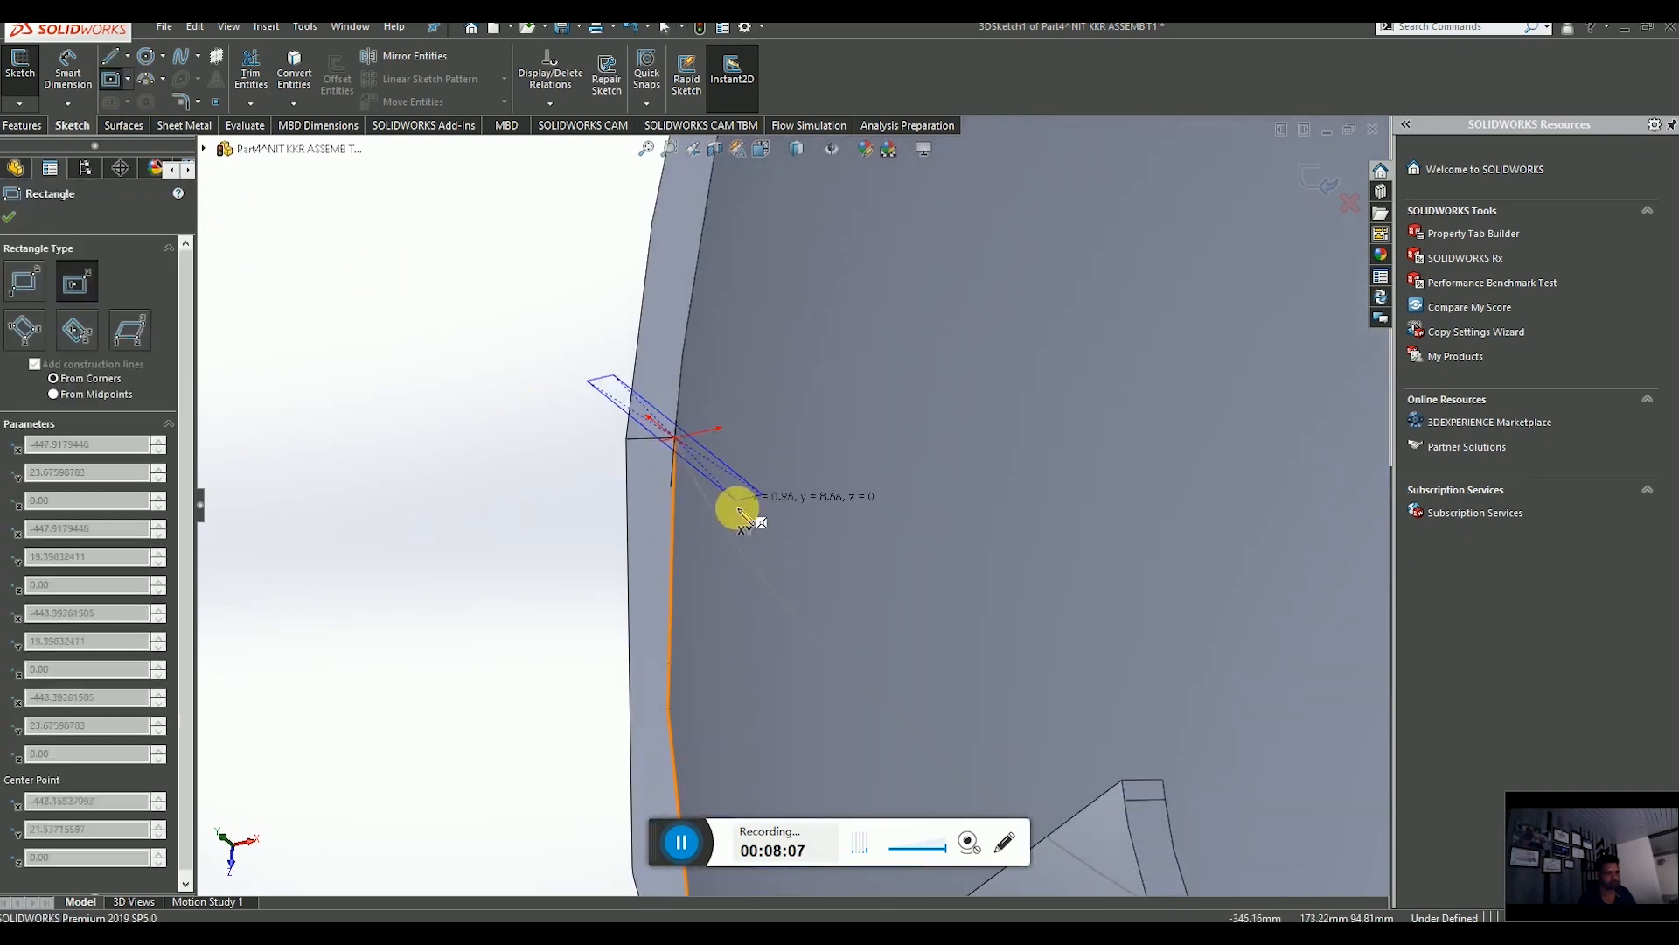
pyautogui.scroll(2, 743, 578)
pyautogui.scroll(2, 792, 610)
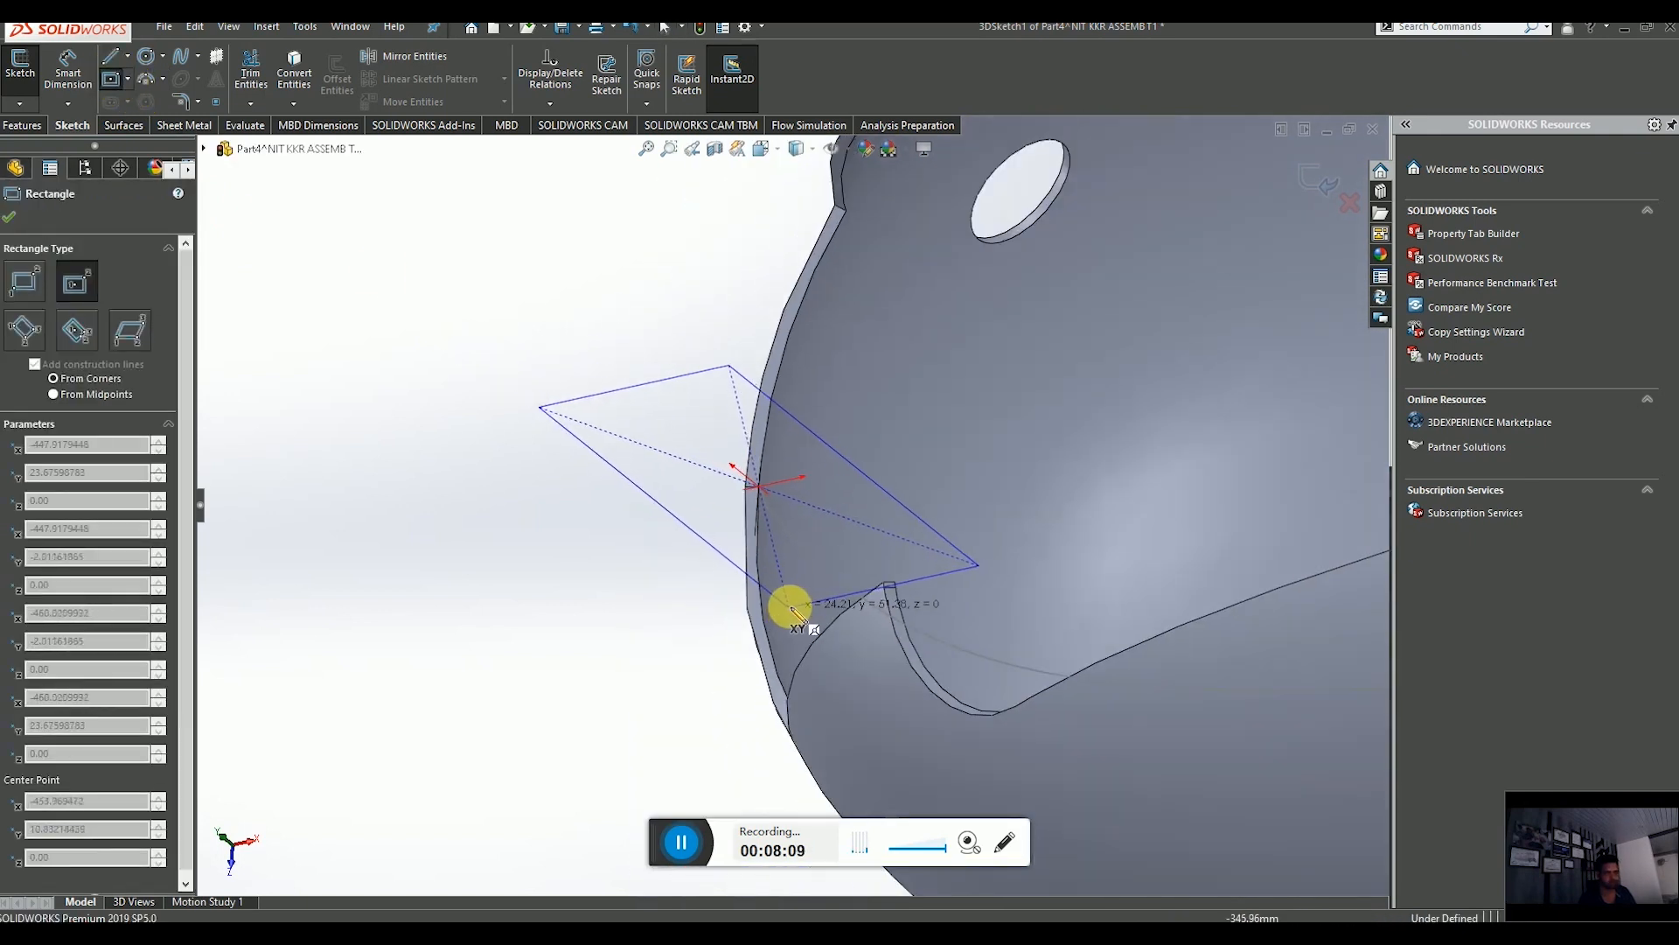
pyautogui.press('Escape')
pyautogui.scroll(3, 801, 591)
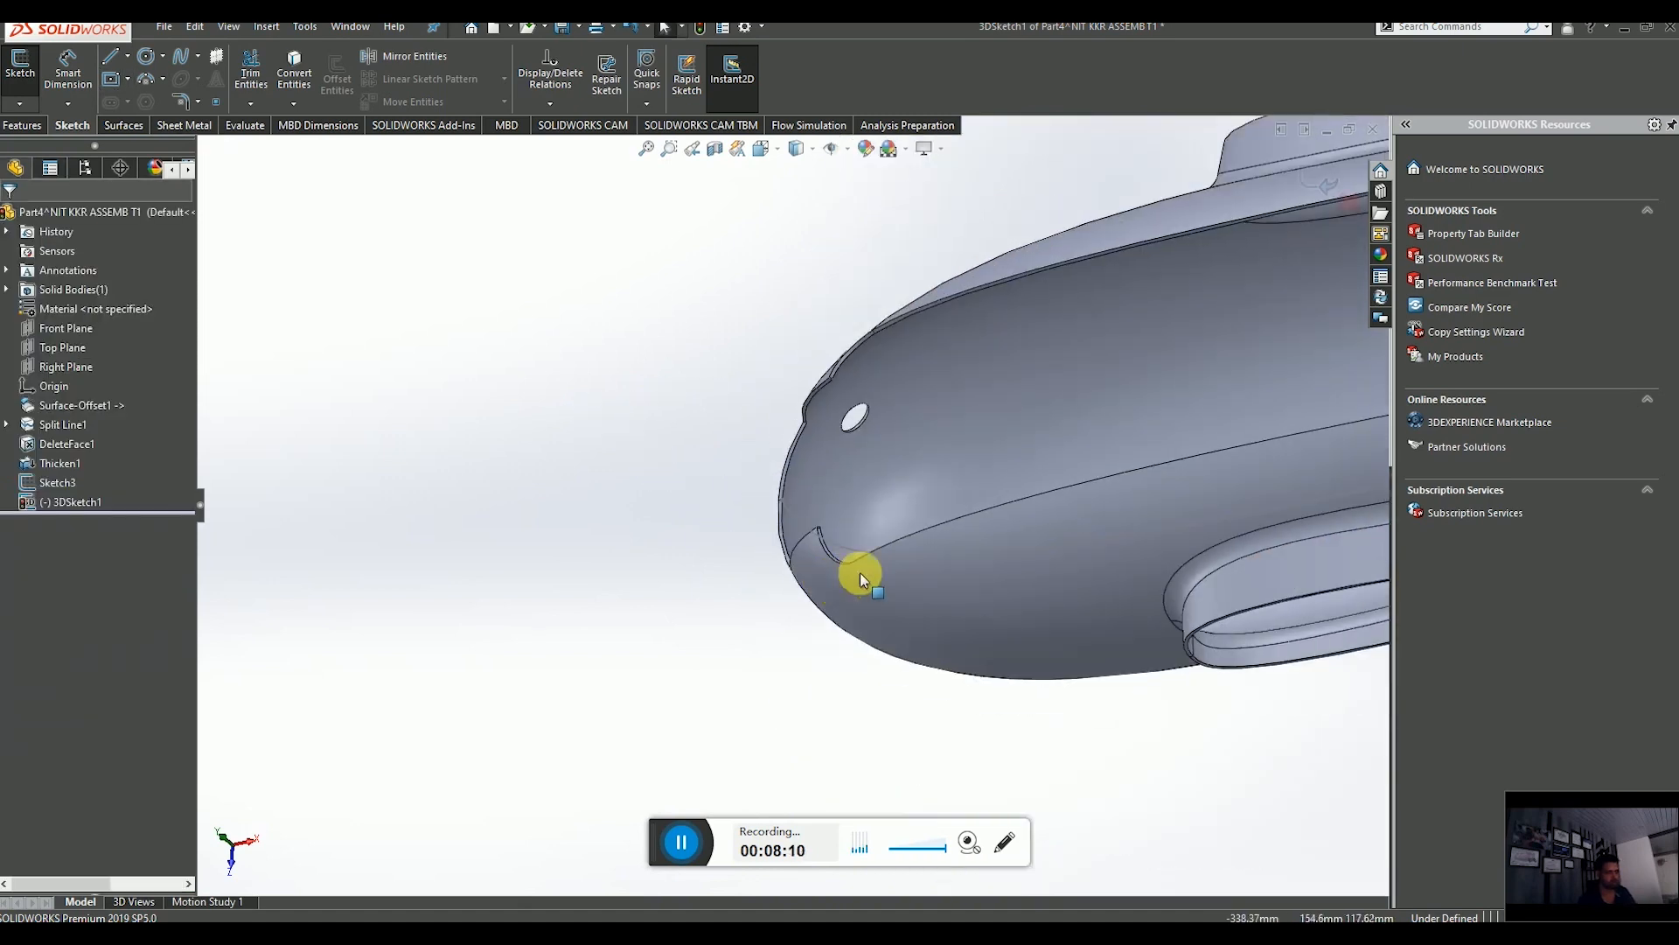
pyautogui.click(1312, 175)
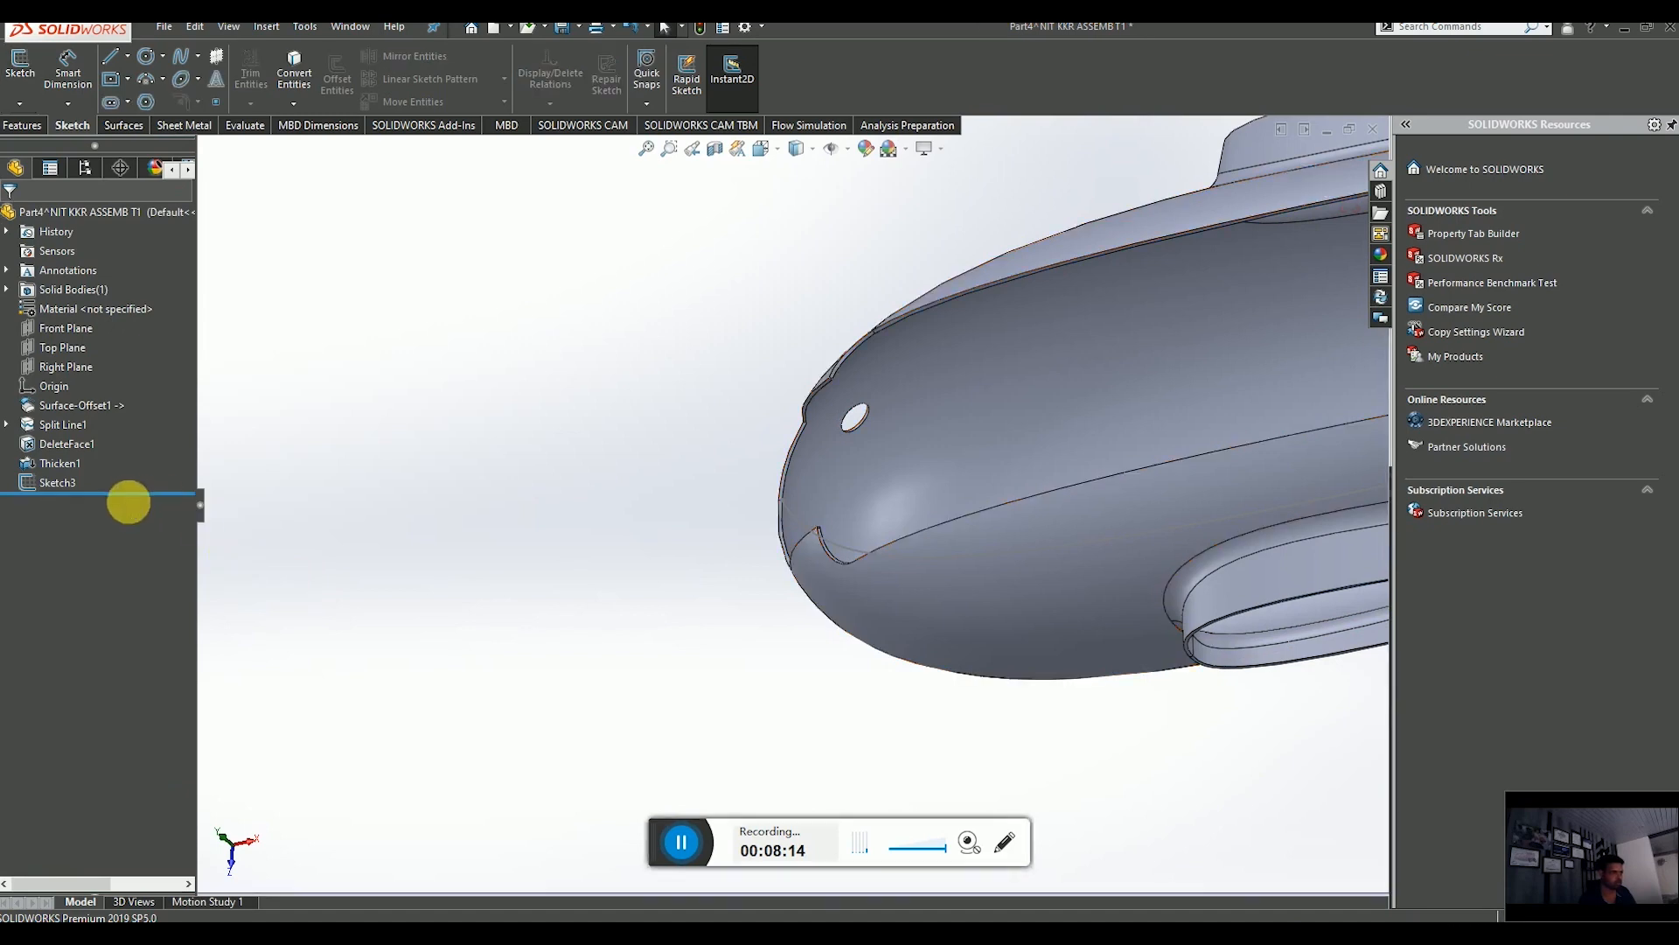
# Open a fresh 3D sketch with the fuselage nose in view.
pyautogui.scroll(4, 838, 525)
pyautogui.moveTo(836, 525); pyautogui.dragTo(877, 476, button='middle')
pyautogui.scroll(-5, 870, 485)
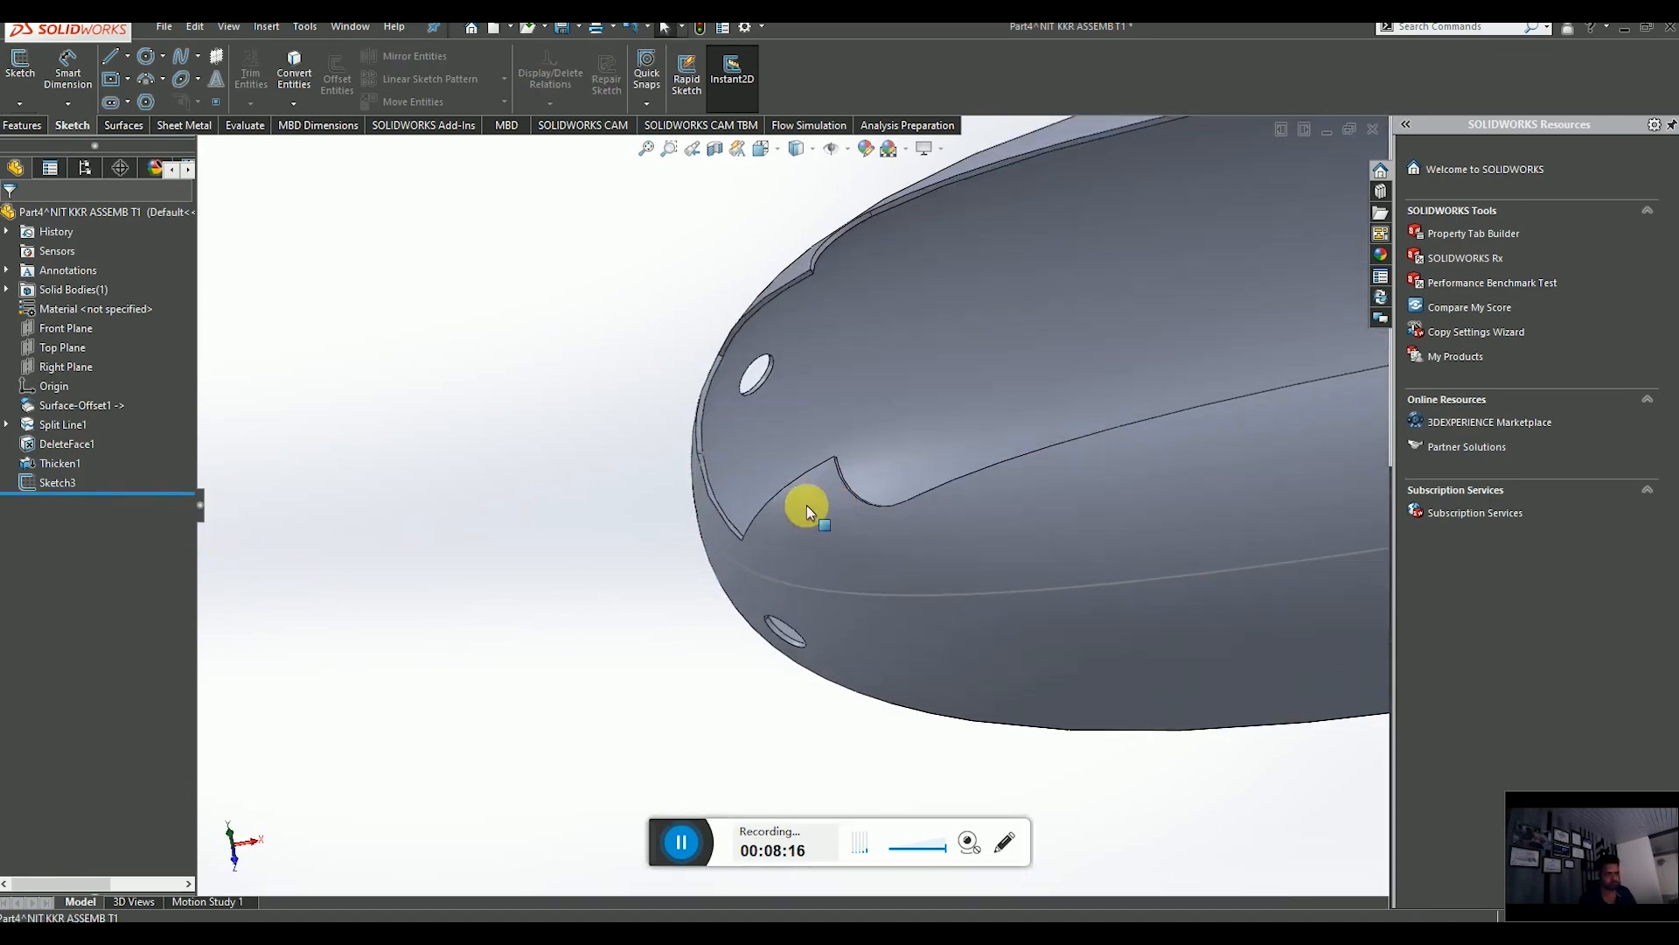
pyautogui.click(20, 104)
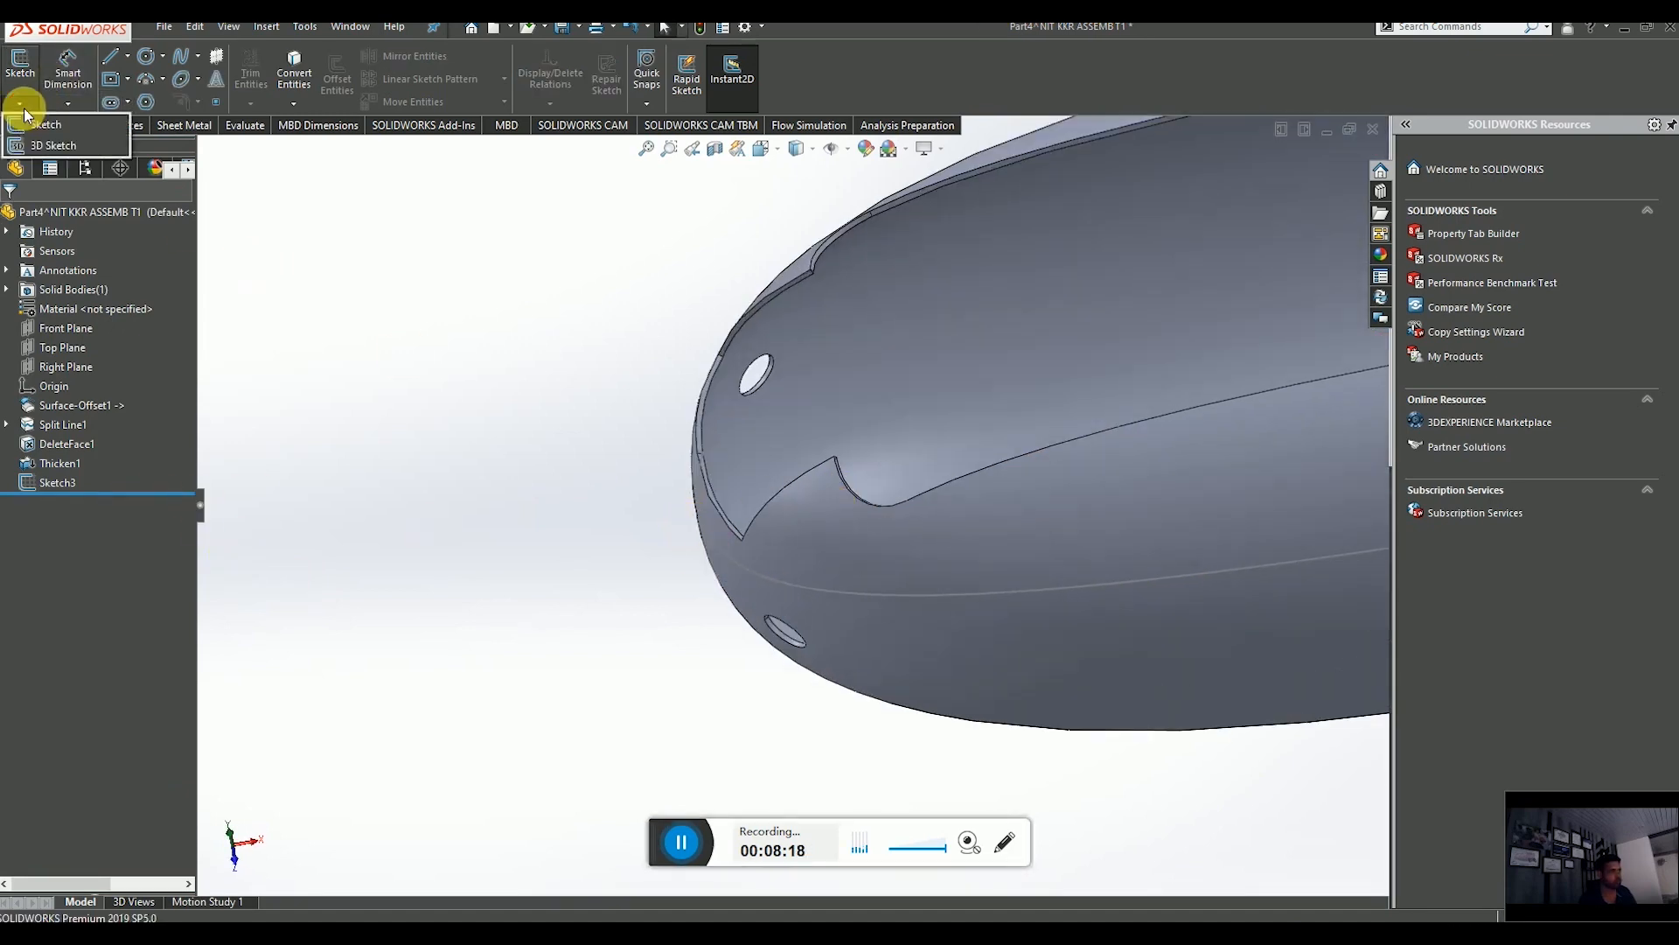
pyautogui.click(65, 146)
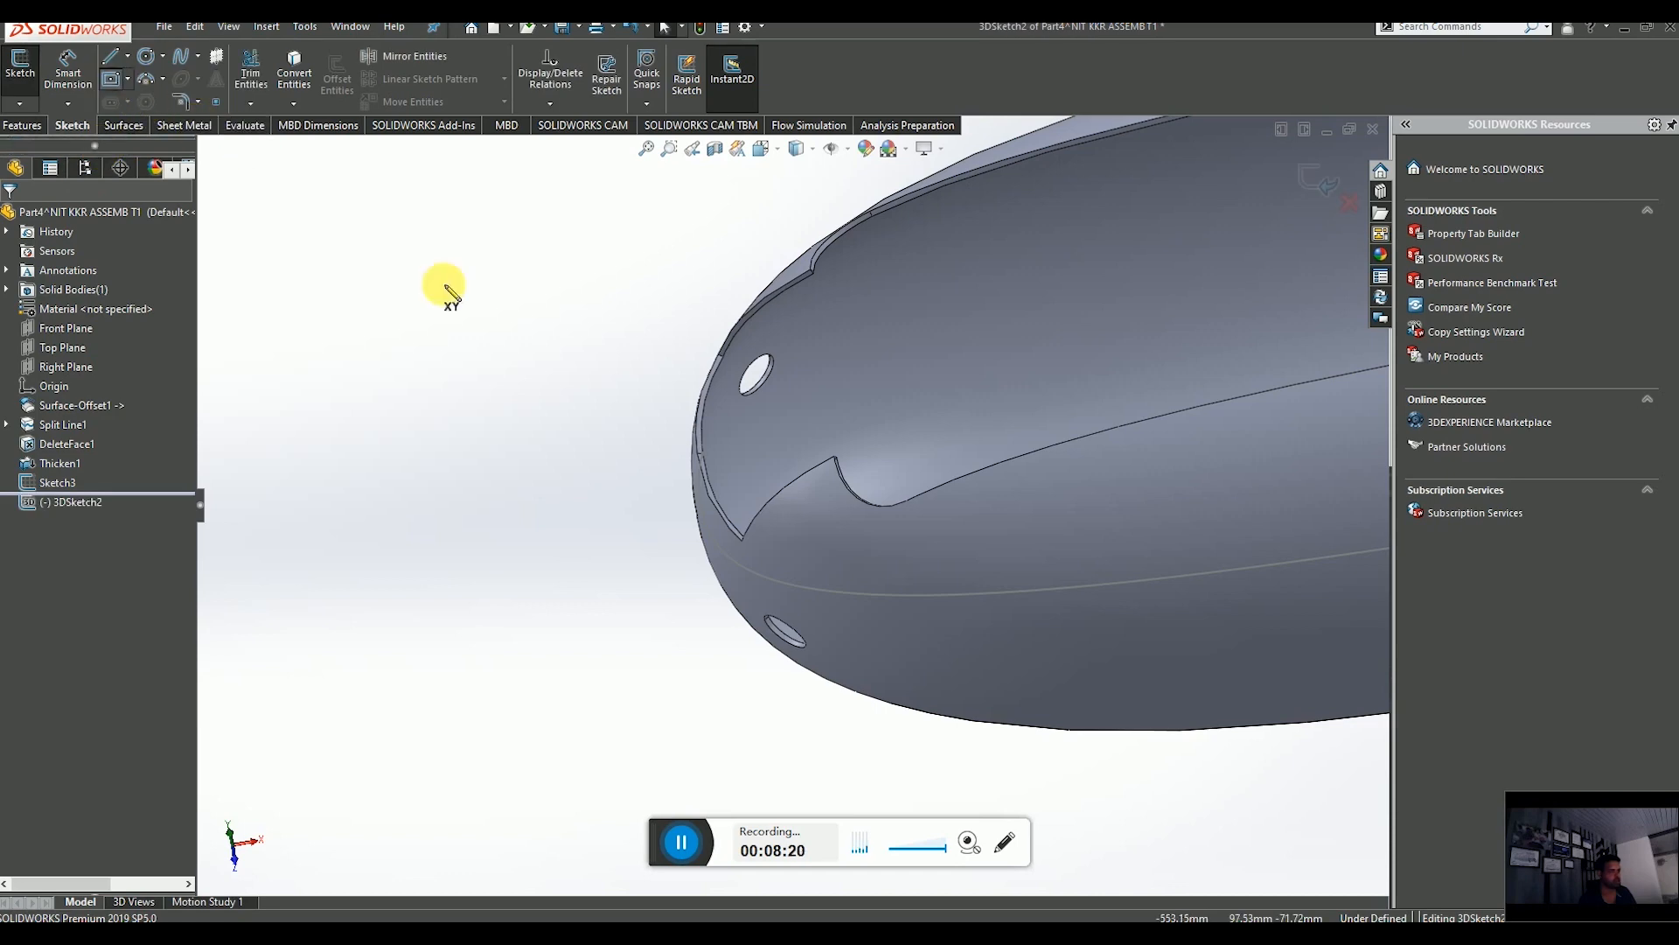
# Draw a center rectangle centred on the nose skin edge, switching its sketch plane to ZX.
pyautogui.scroll(-5, 698, 443)
pyautogui.click(713, 470)
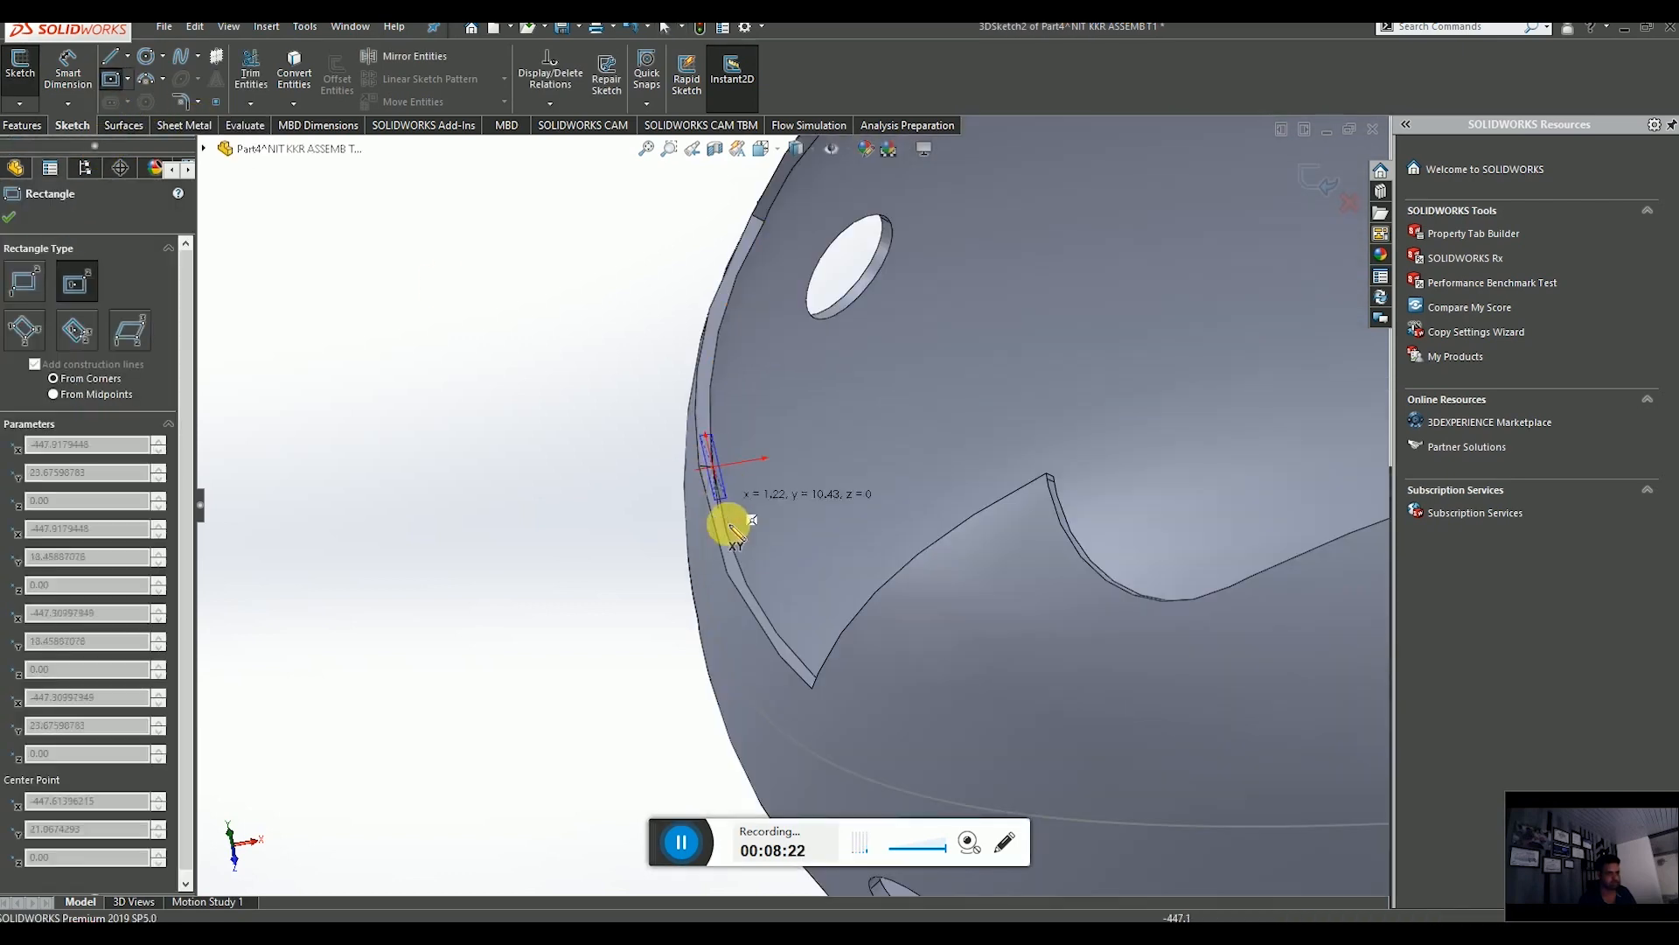
pyautogui.scroll(3, 743, 551)
pyautogui.moveTo(787, 549); pyautogui.dragTo(648, 551, button='middle')
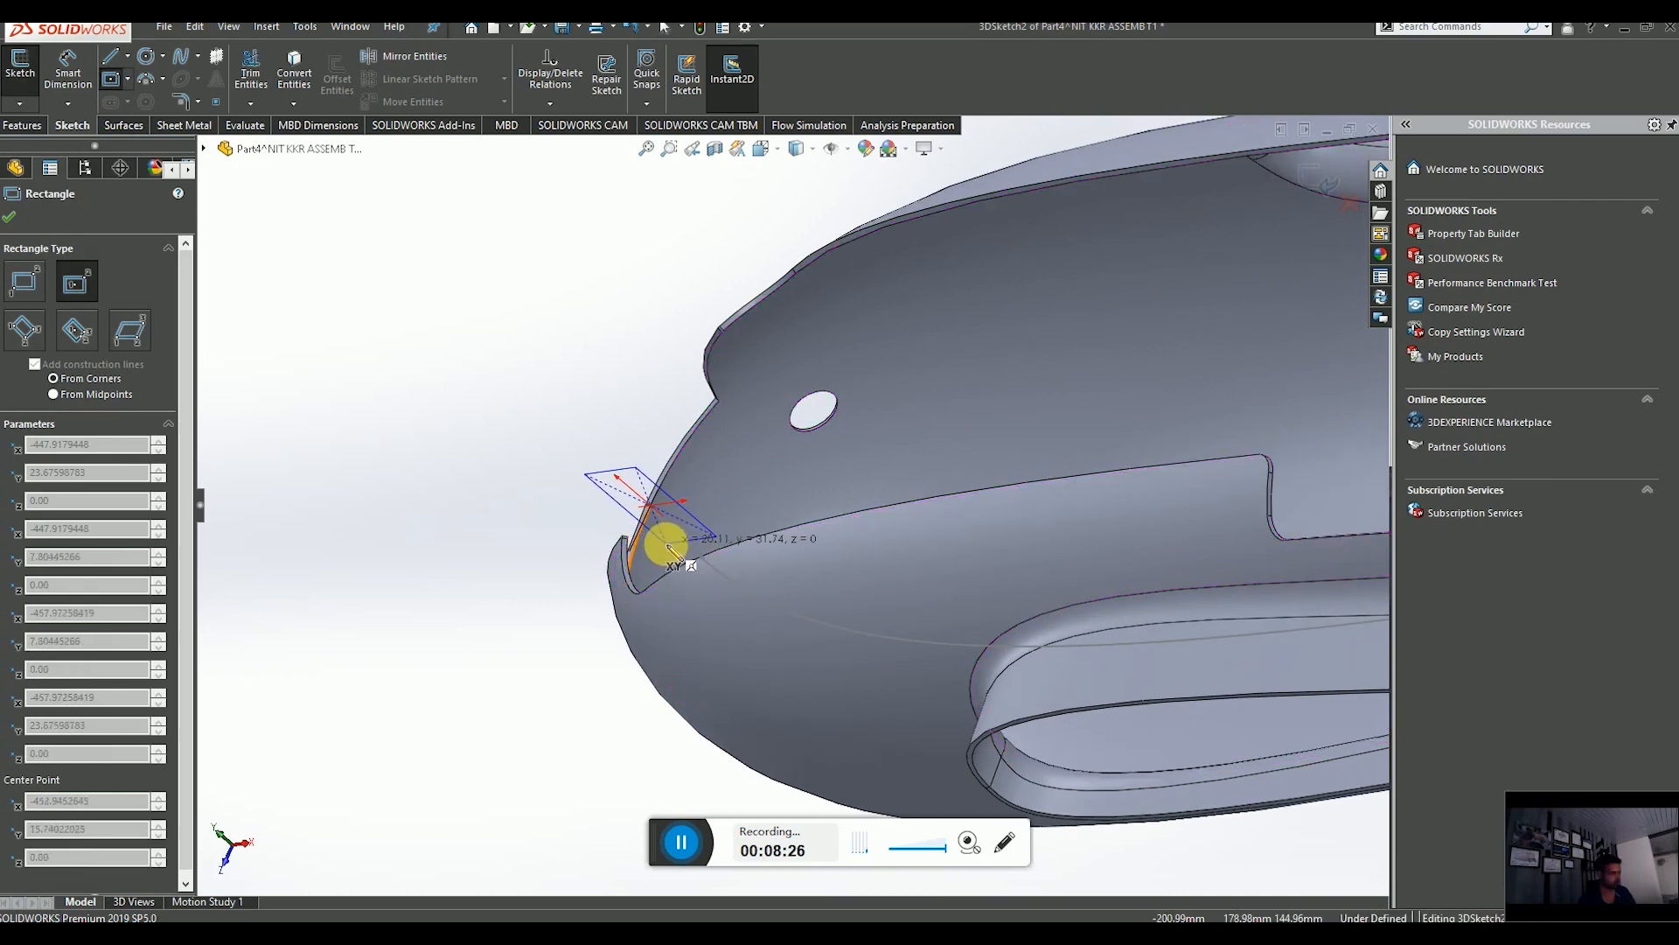
pyautogui.press('Tab')
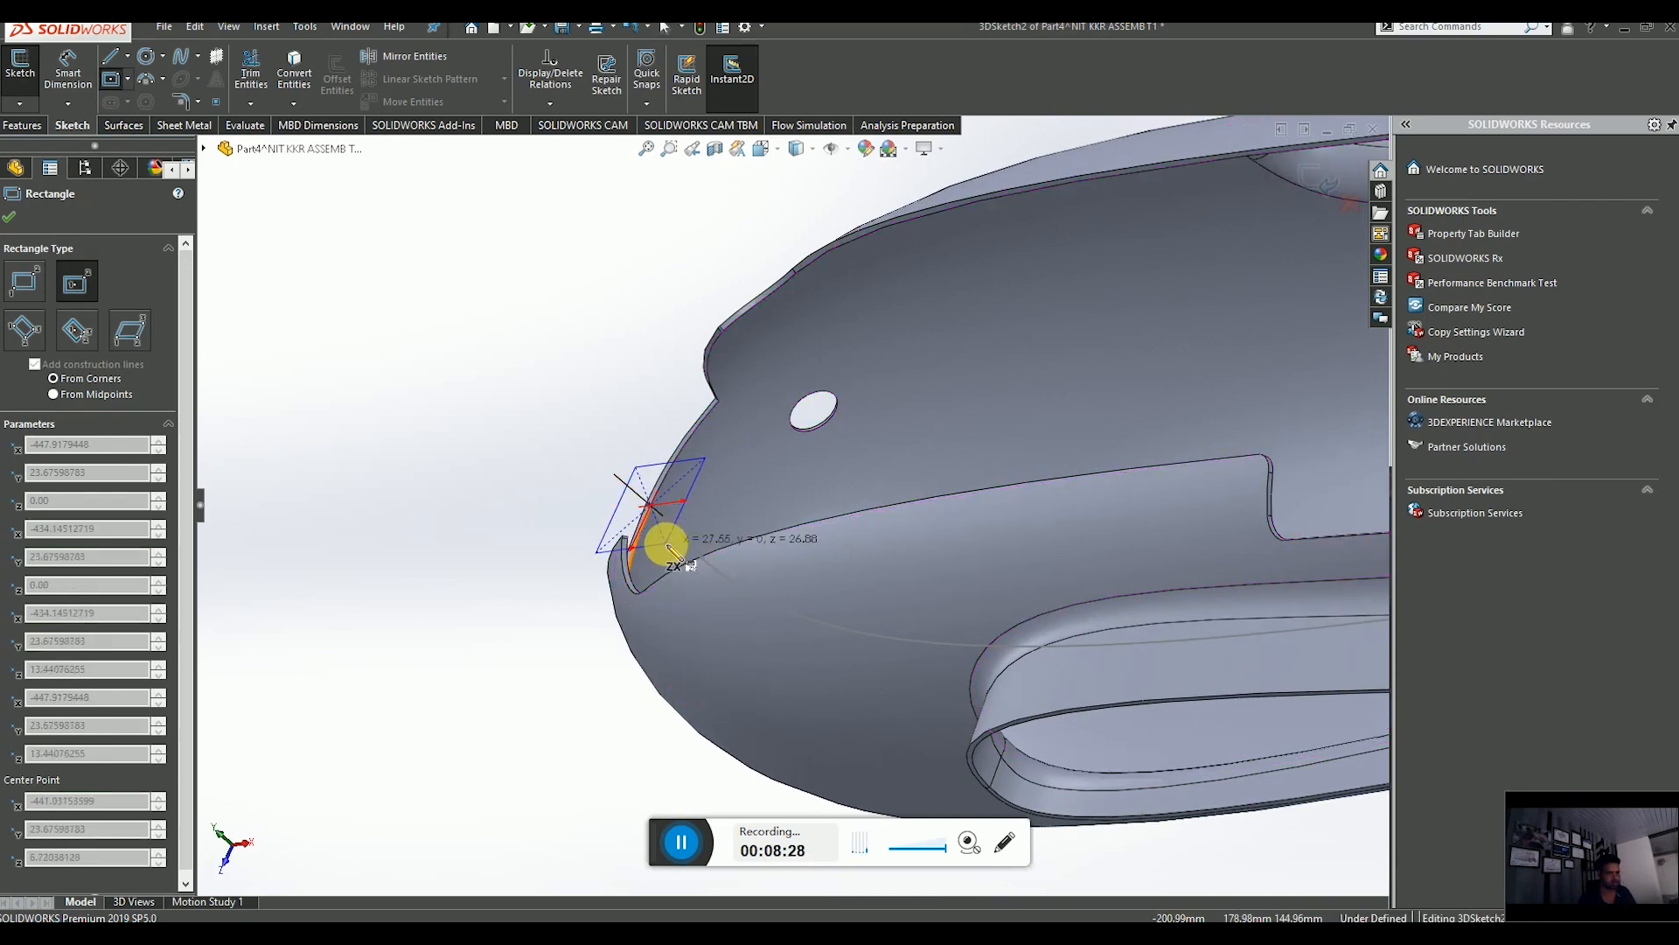
pyautogui.click(669, 546)
pyautogui.hotkey('ctrl', '5')
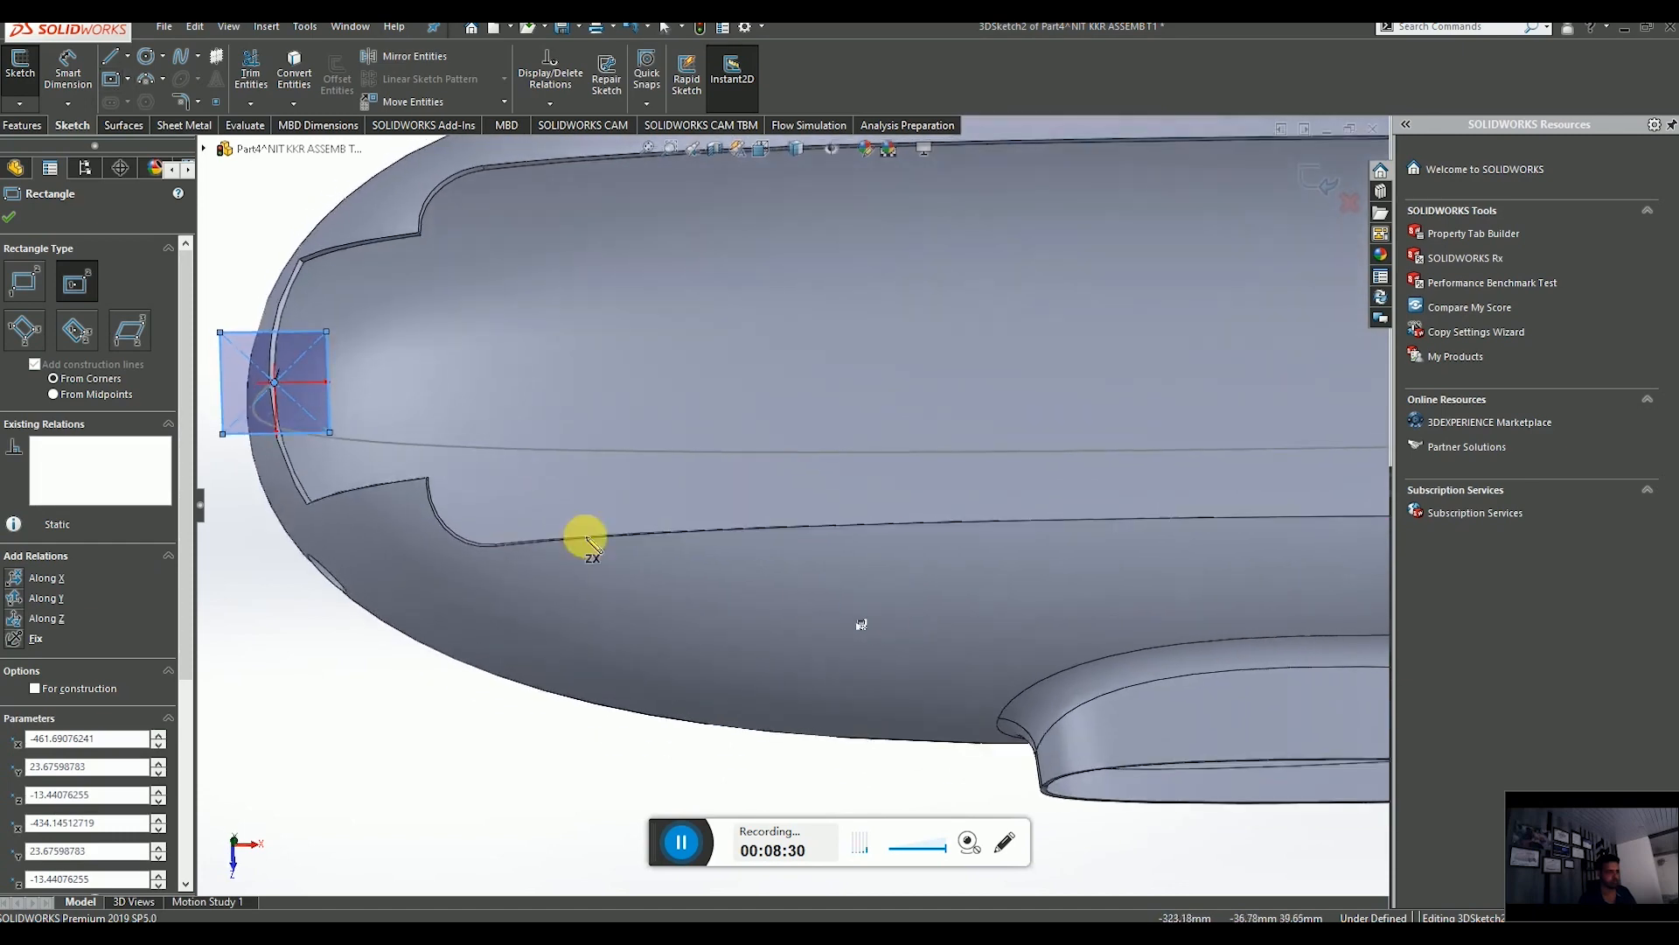
pyautogui.moveTo(585, 538); pyautogui.dragTo(622, 315, button='middle')
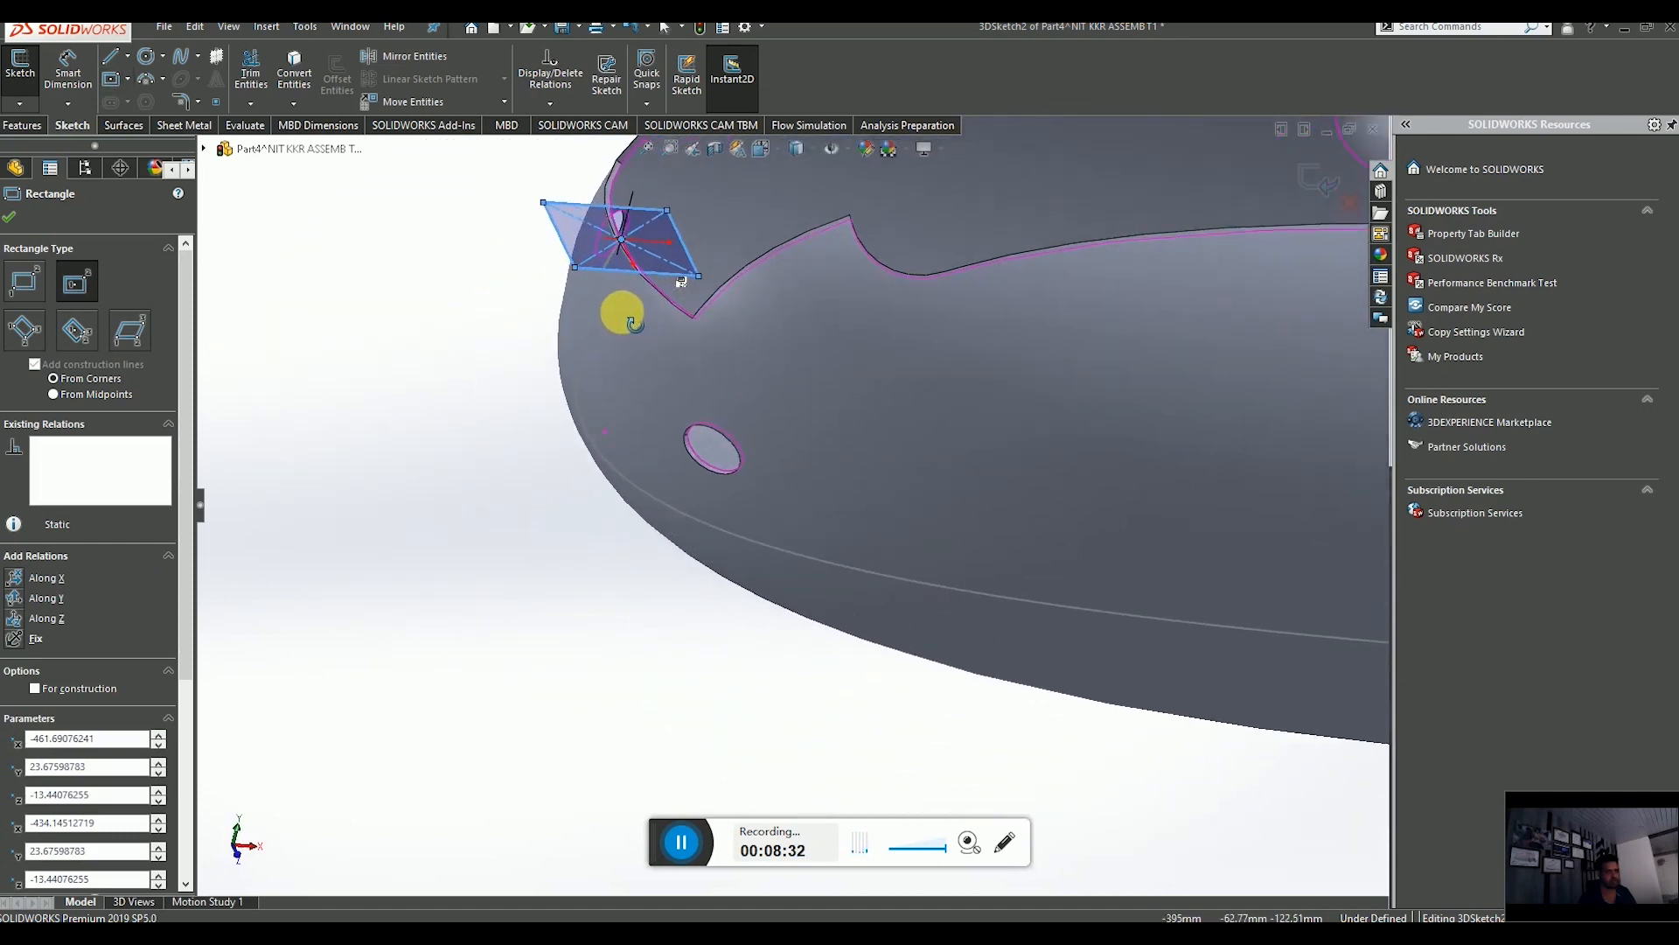
pyautogui.scroll(4, 645, 327)
pyautogui.press('Escape')
# Dimension both sides of the rectangle to 1 mm.
pyautogui.scroll(-8, 712, 379)
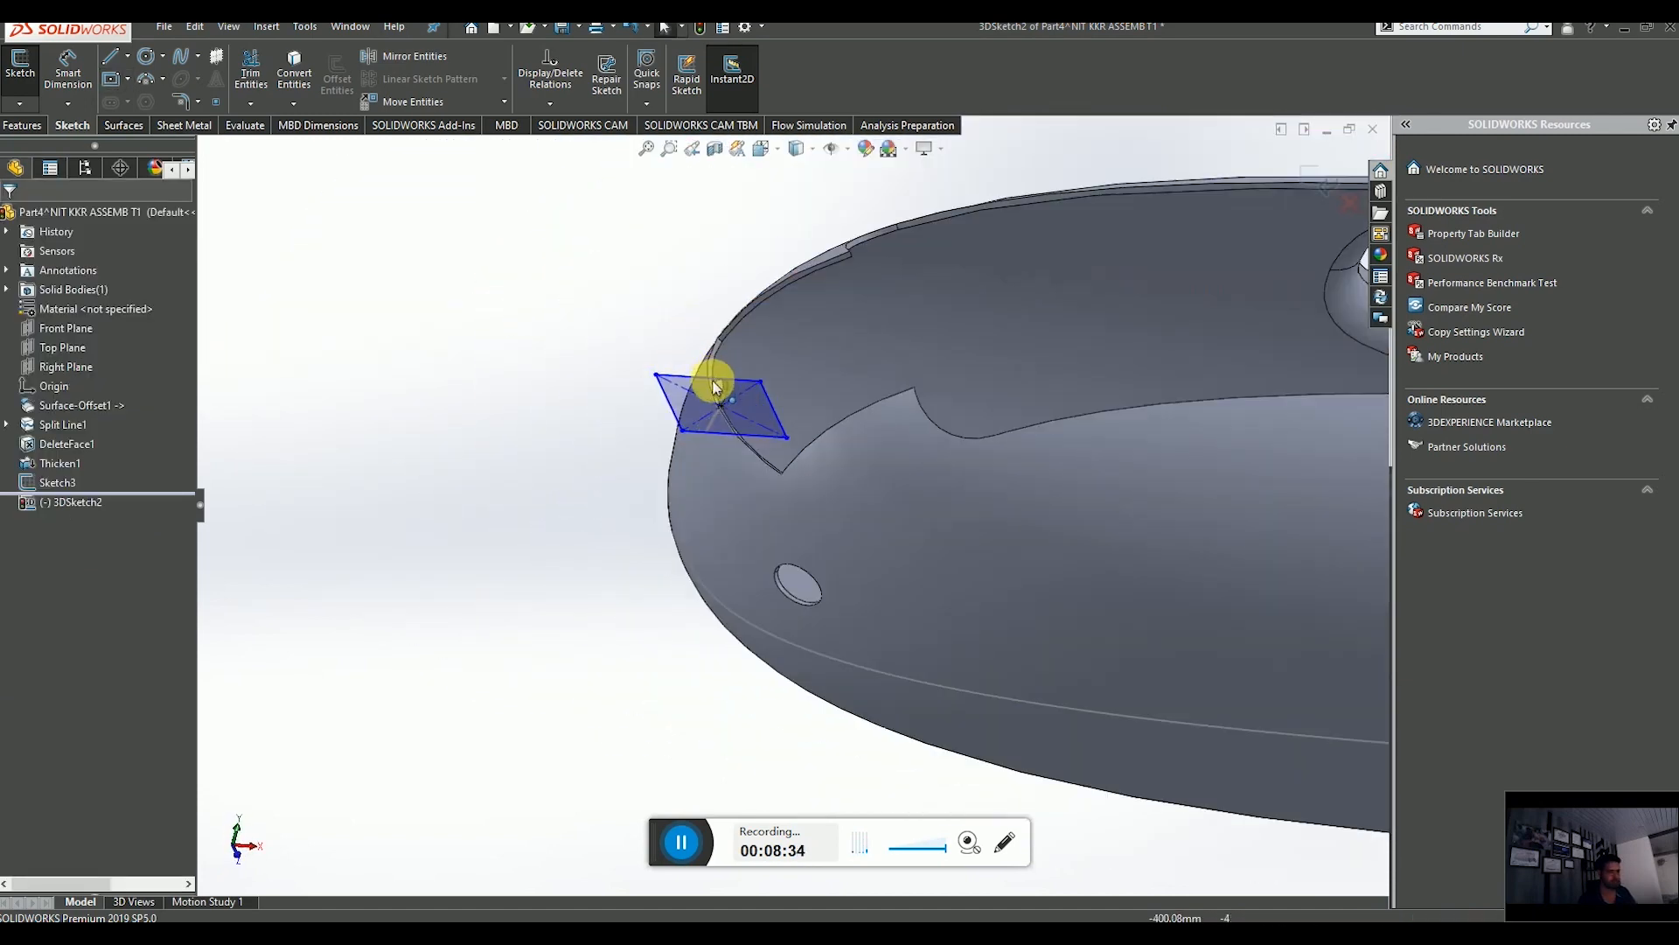
pyautogui.scroll(6, 737, 477)
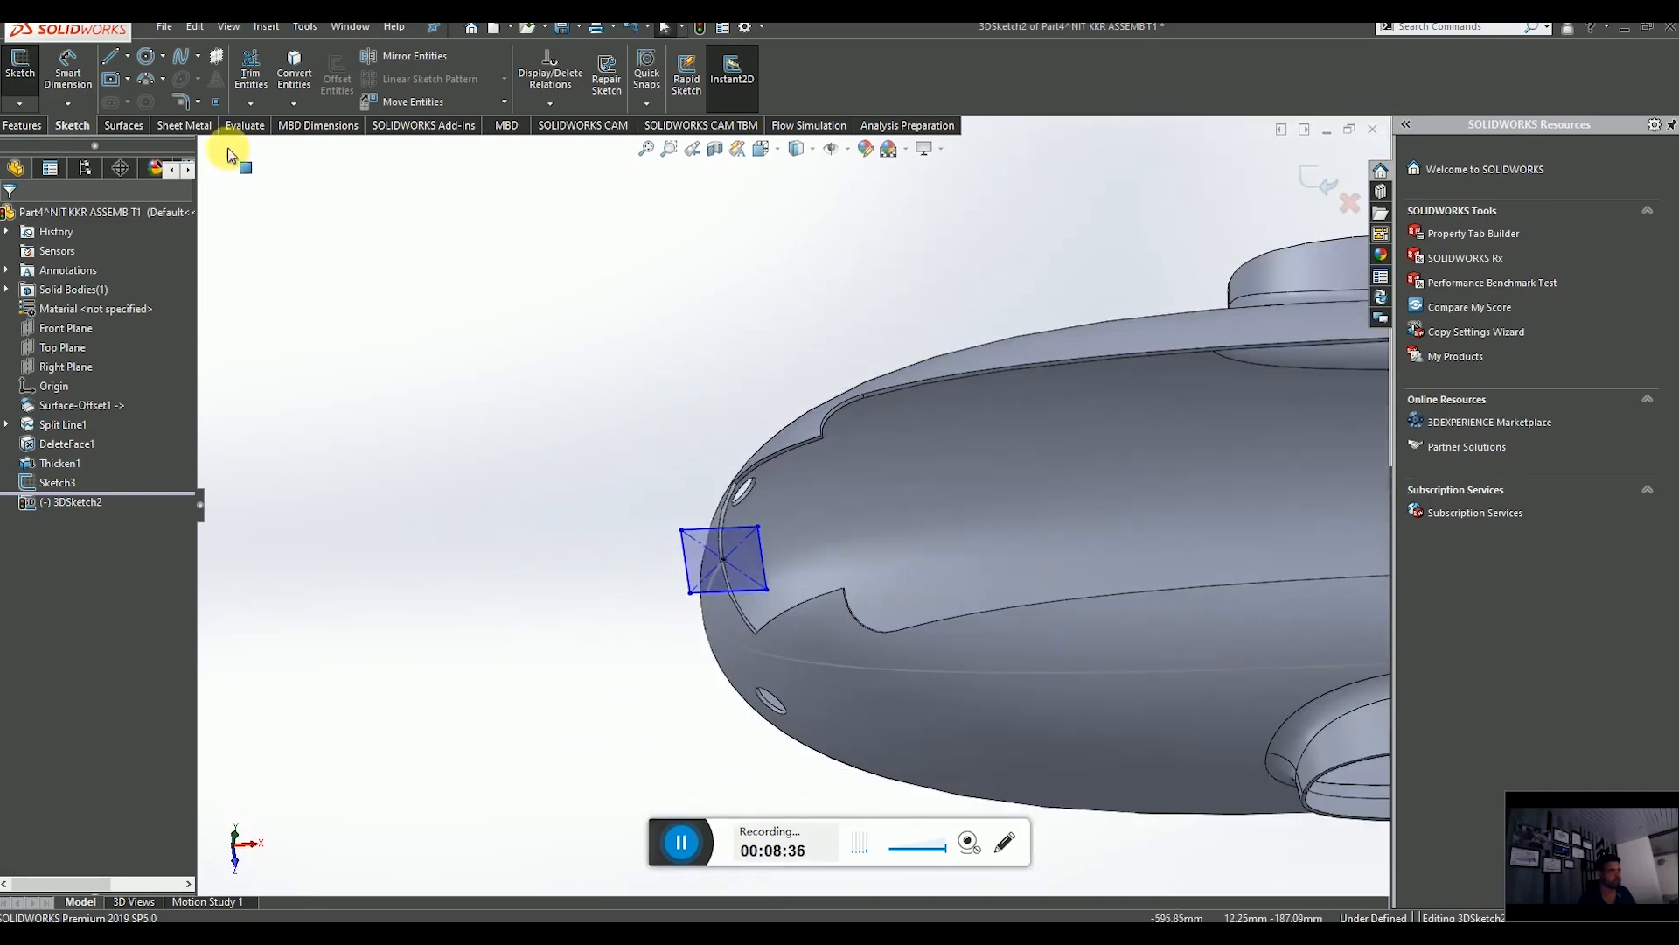
pyautogui.scroll(-3, 736, 512)
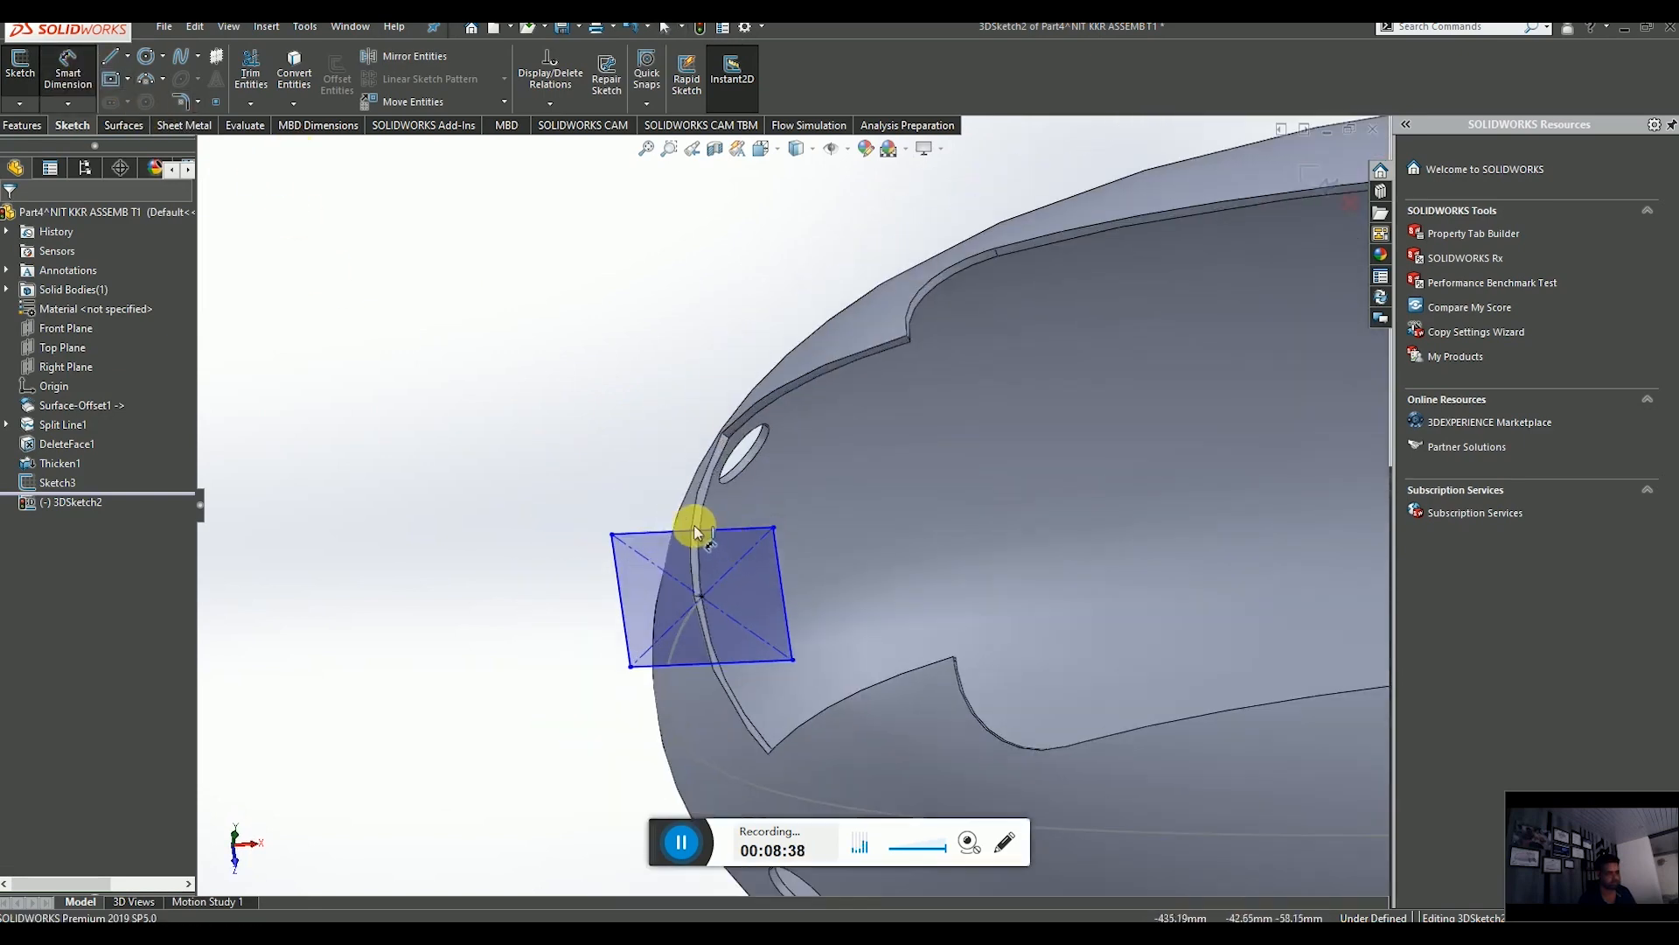
pyautogui.click(684, 534)
pyautogui.click(691, 437)
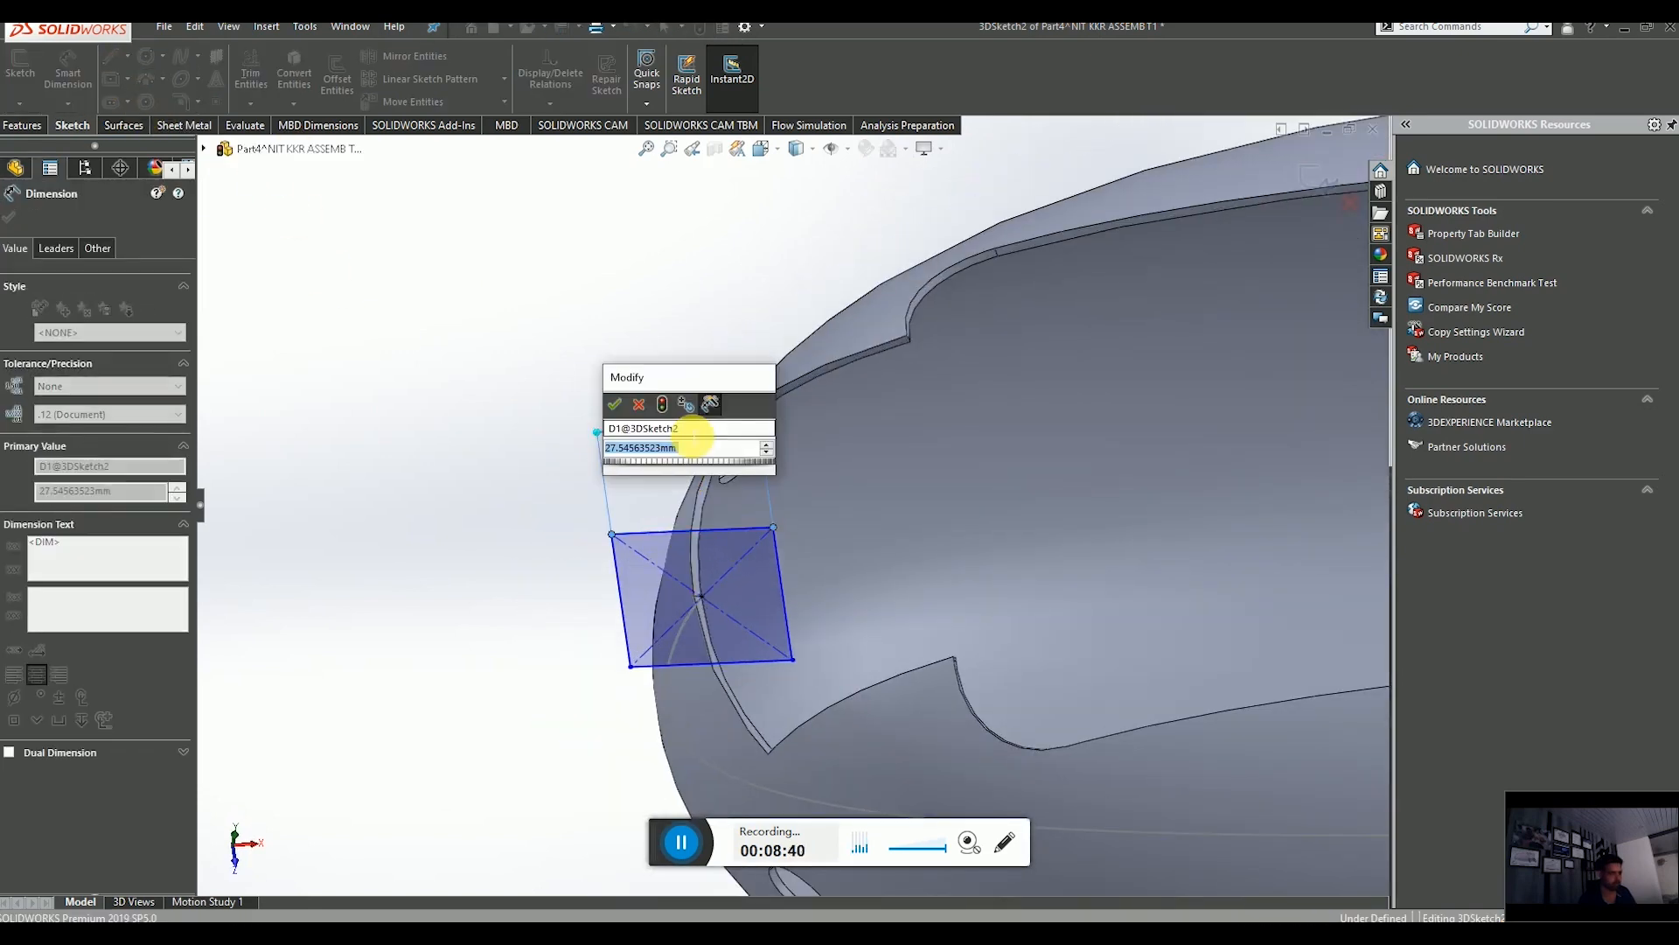
pyautogui.write('1')
pyautogui.press('Return')
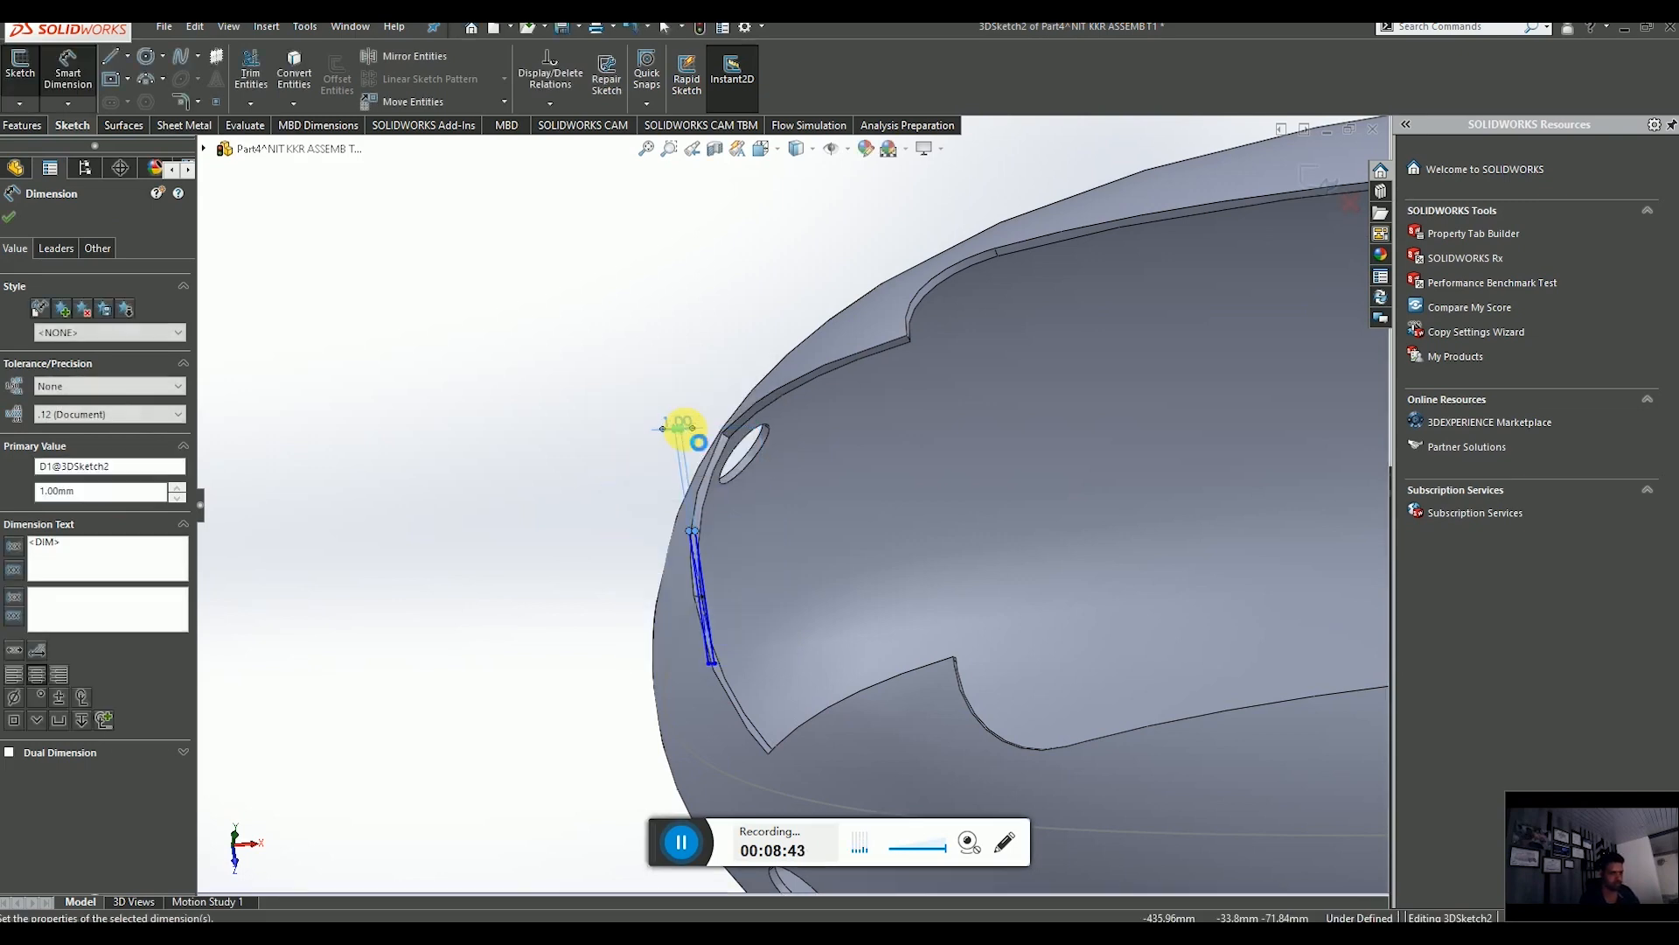
pyautogui.scroll(-4, 737, 648)
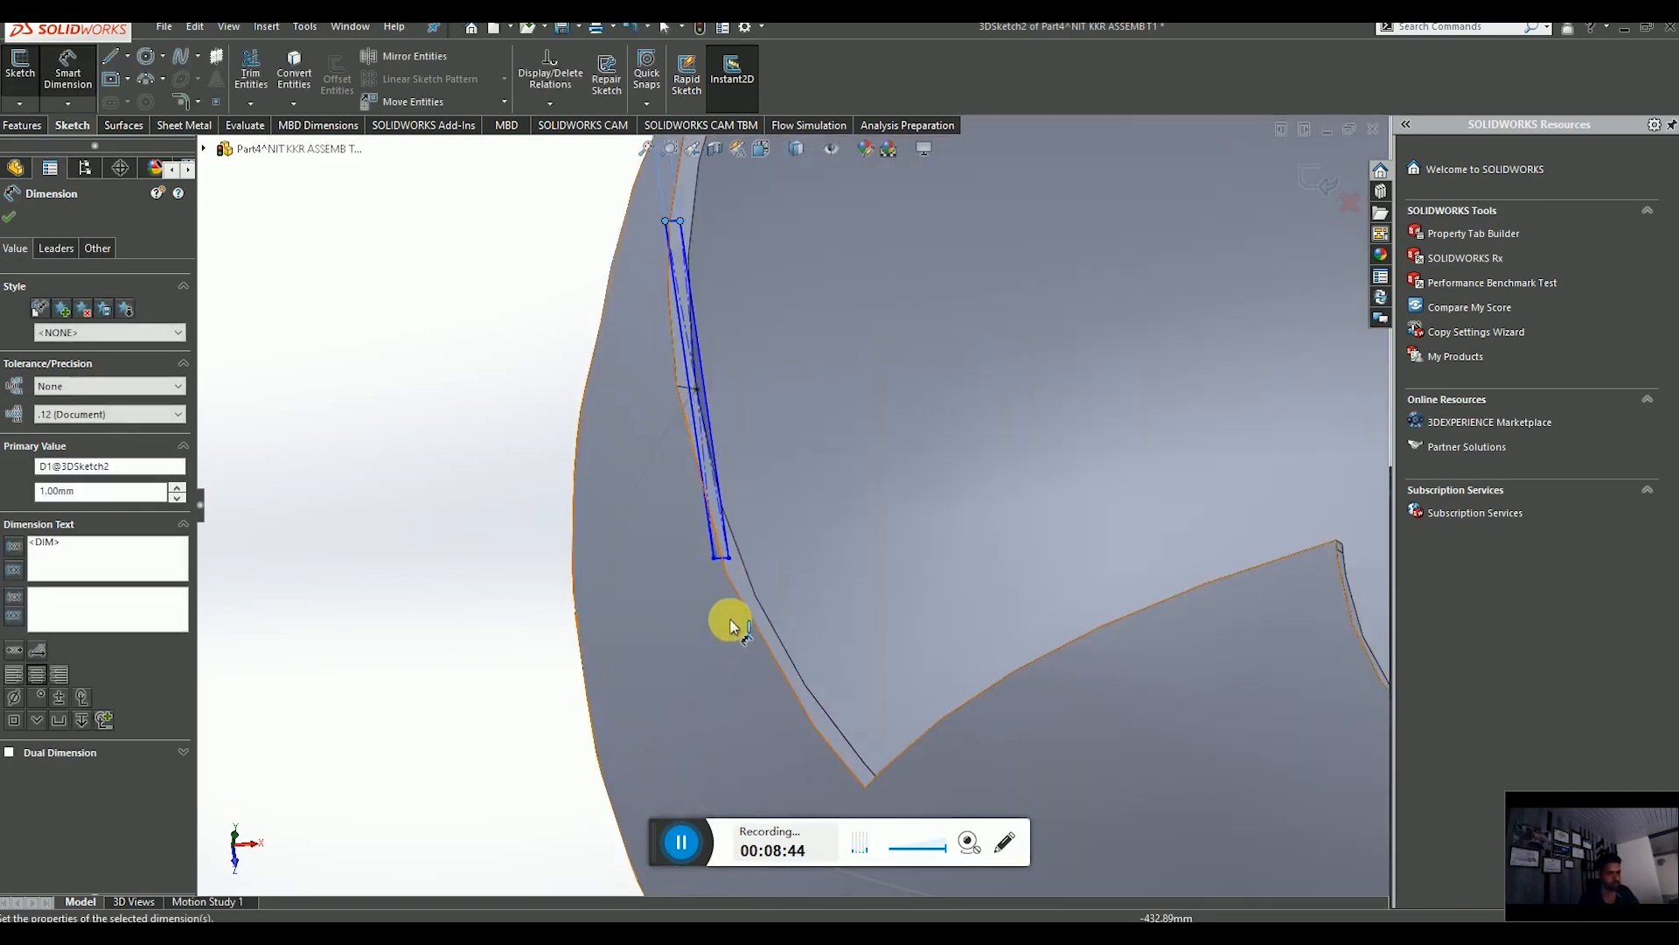
pyautogui.click(700, 473)
pyautogui.click(482, 445)
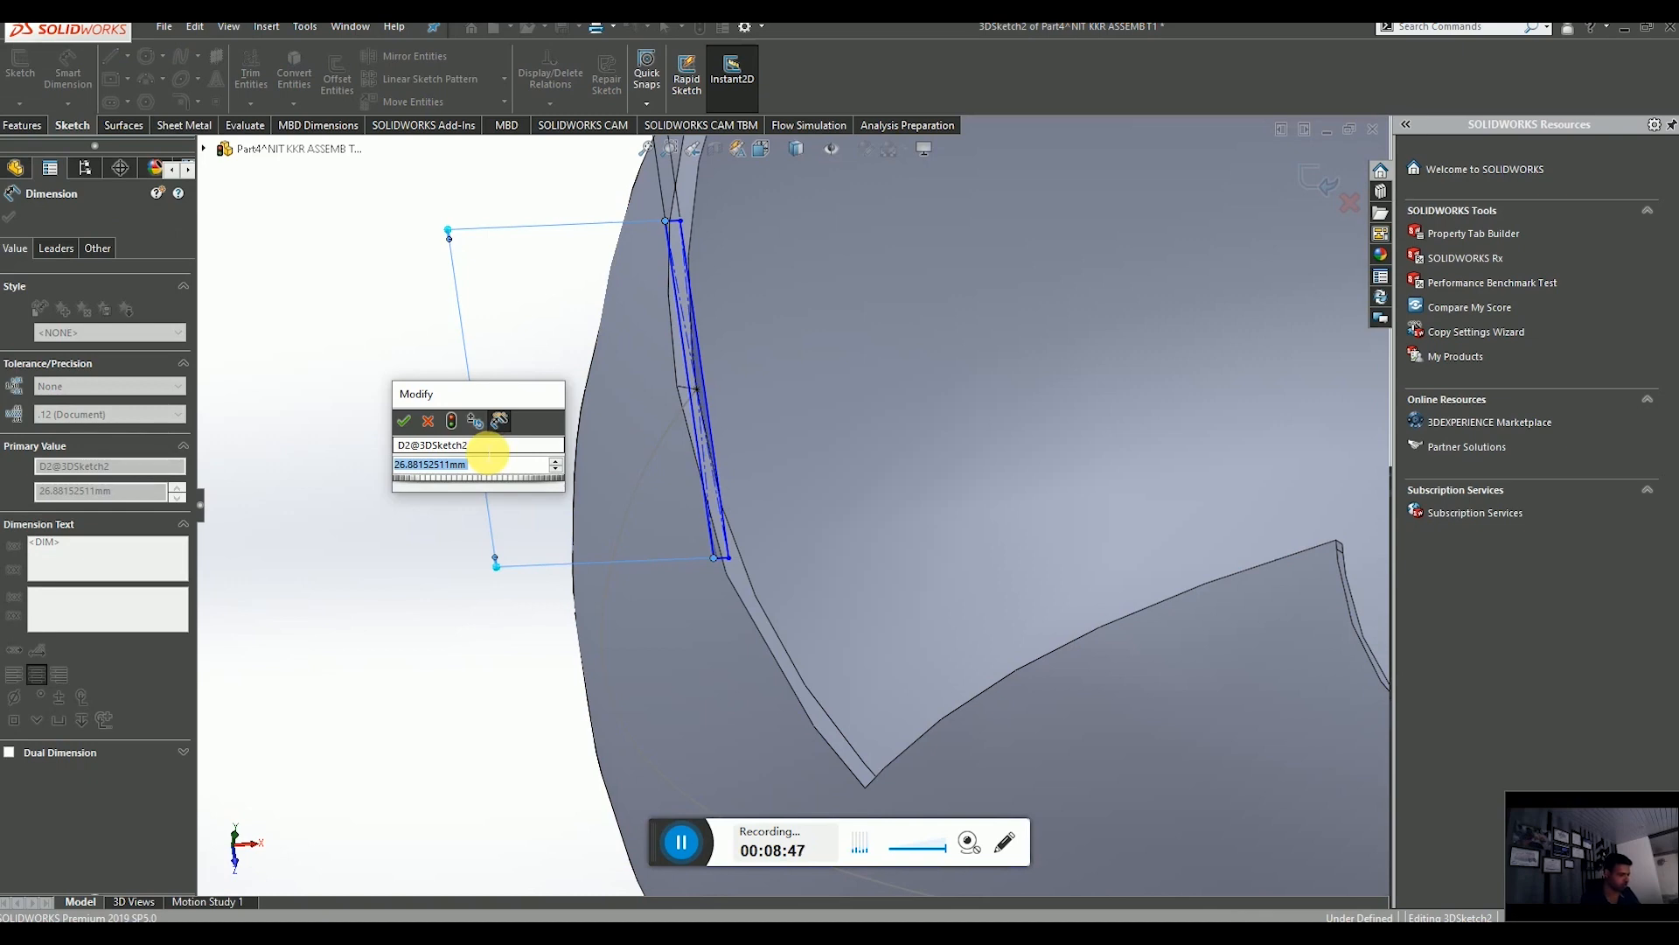
pyautogui.write('1')
pyautogui.press('Return')
# Close the dimension tool and exit the 3D sketch.
pyautogui.scroll(-4, 688, 444)
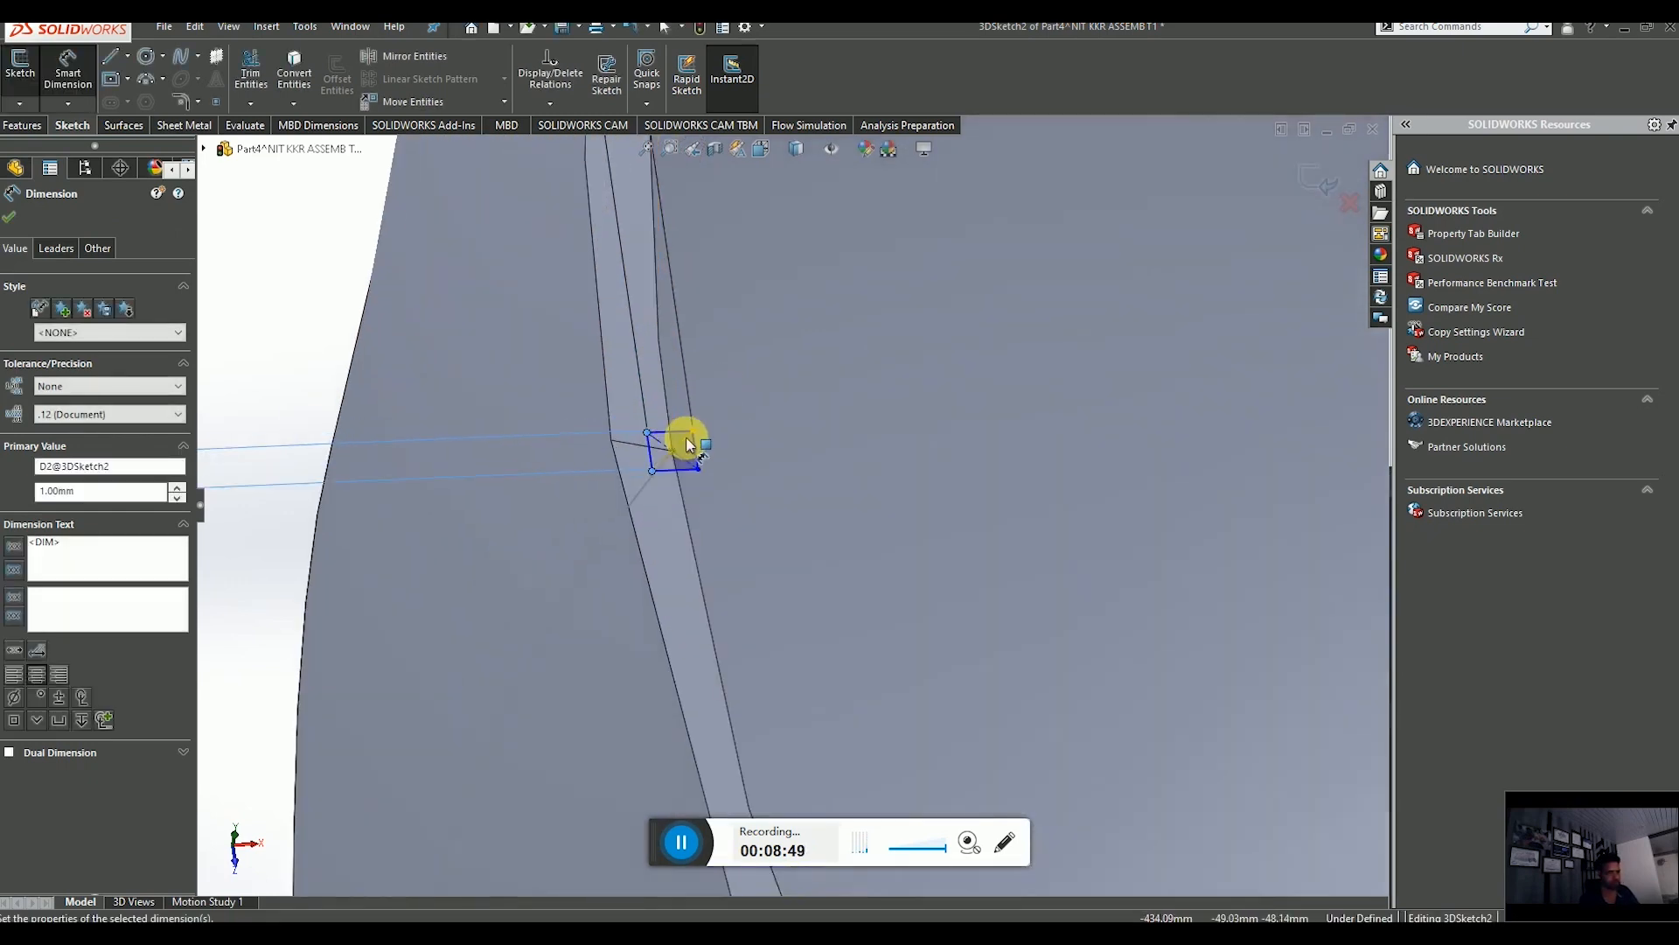
pyautogui.scroll(-3, 688, 444)
pyautogui.scroll(4, 686, 515)
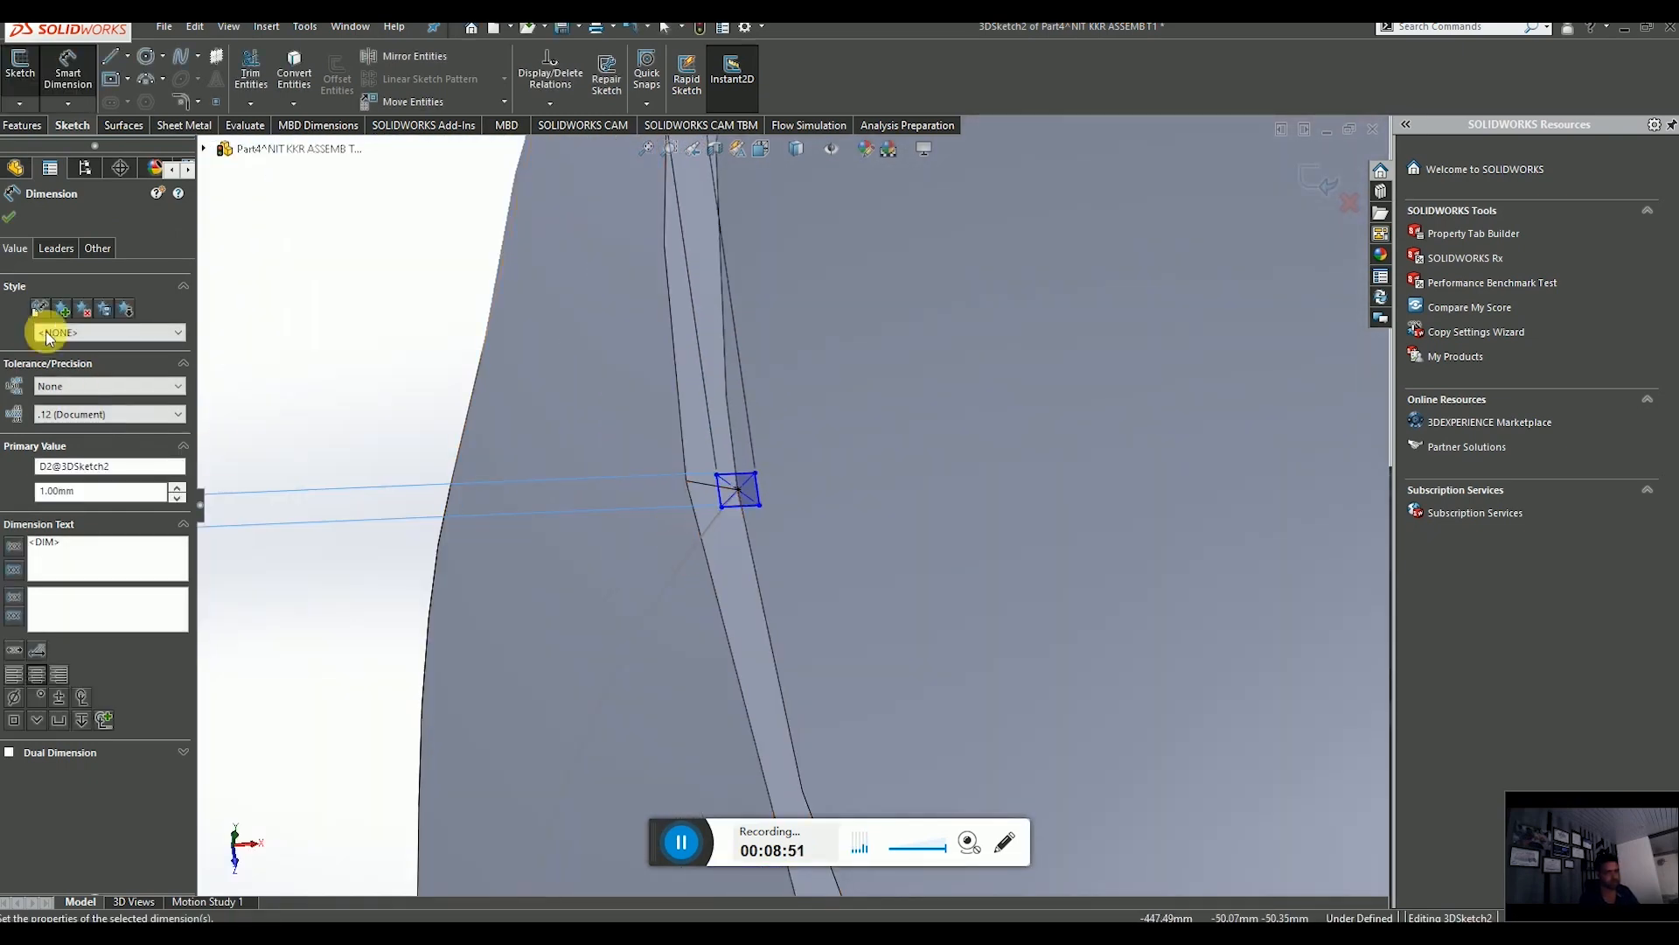
pyautogui.click(10, 219)
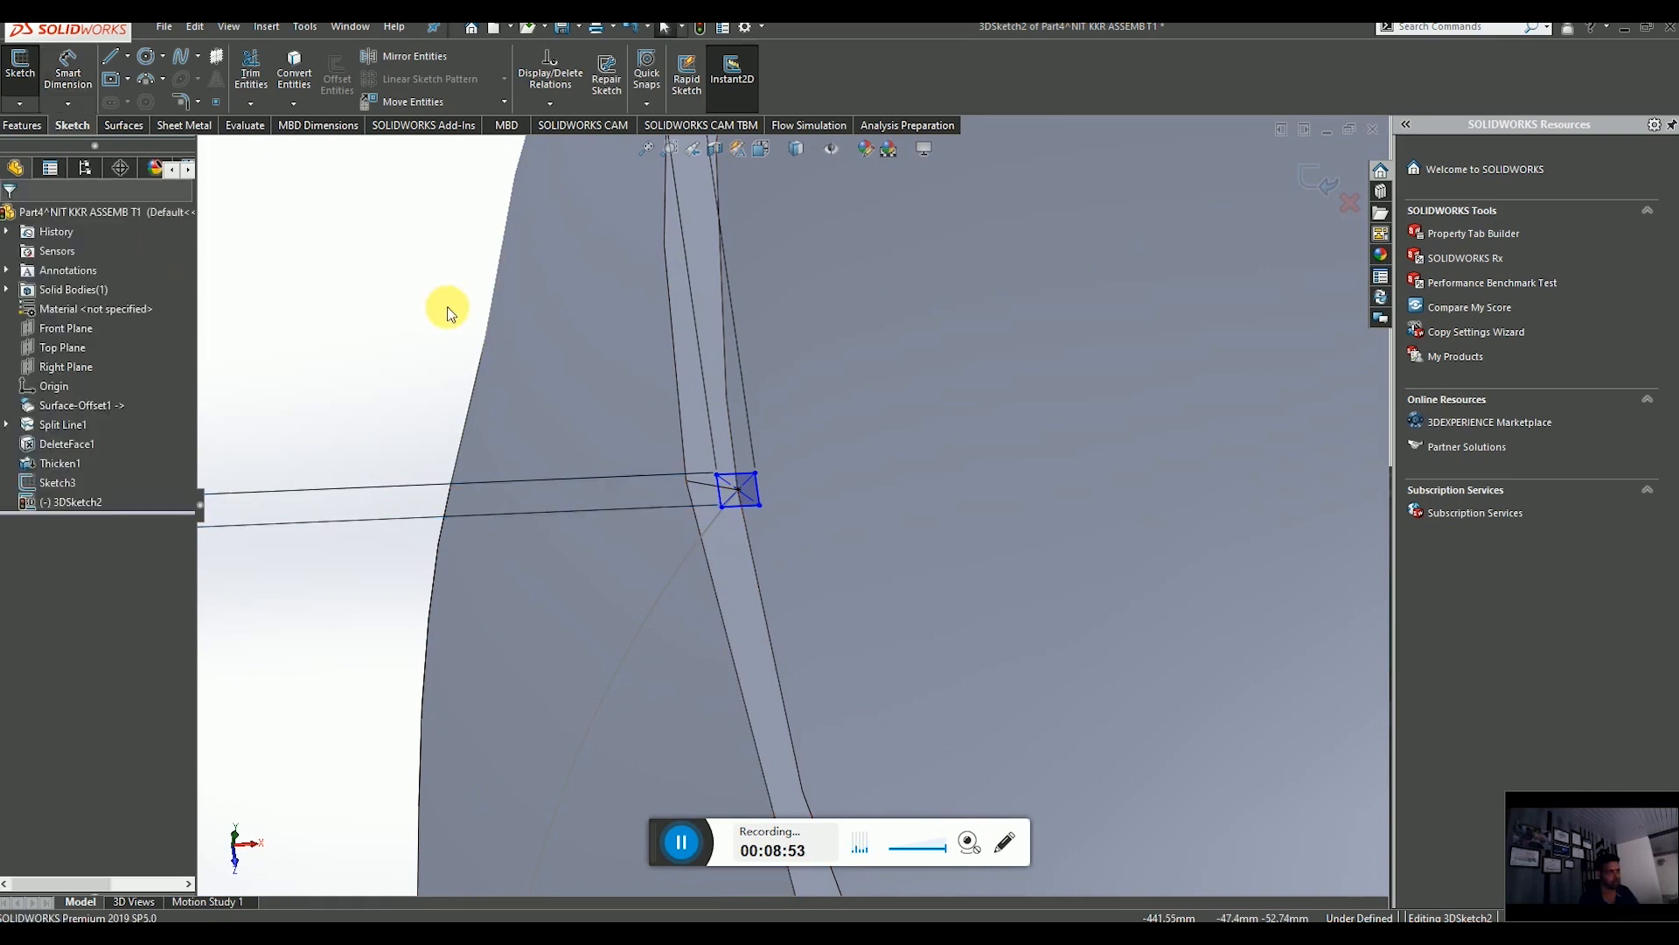
pyautogui.scroll(4, 477, 306)
pyautogui.click(1306, 183)
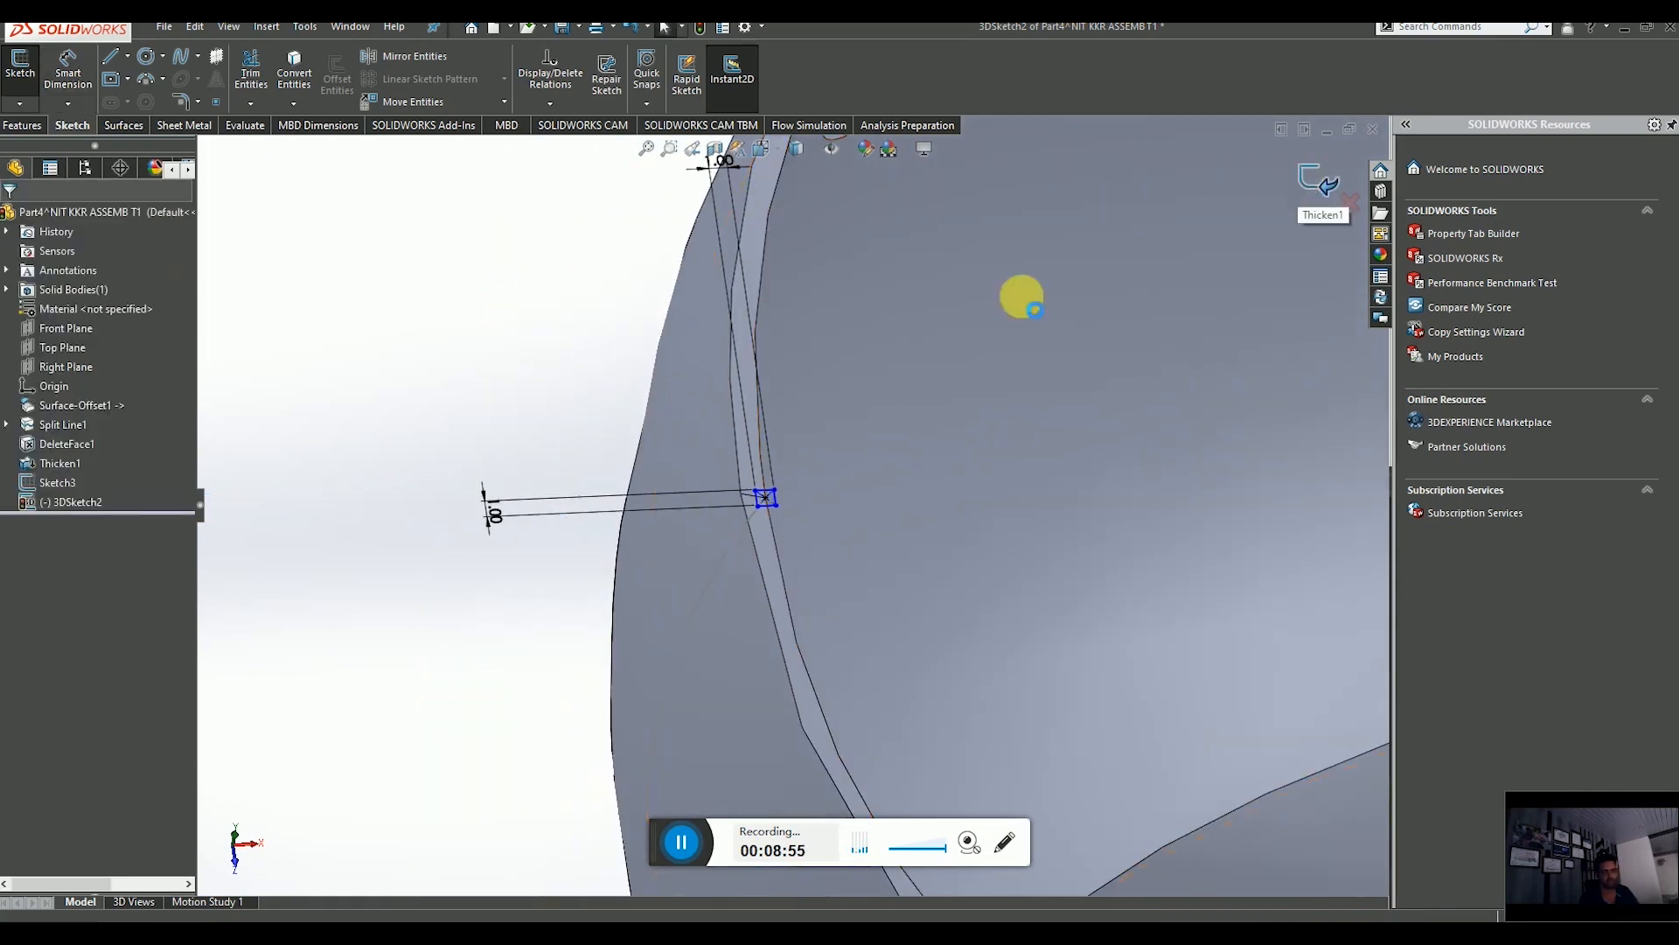
# Start a Swept Boss/Base and select the 1 mm square 3D sketch as the sweep profile.
pyautogui.scroll(4, 789, 340)
pyautogui.click(405, 270)
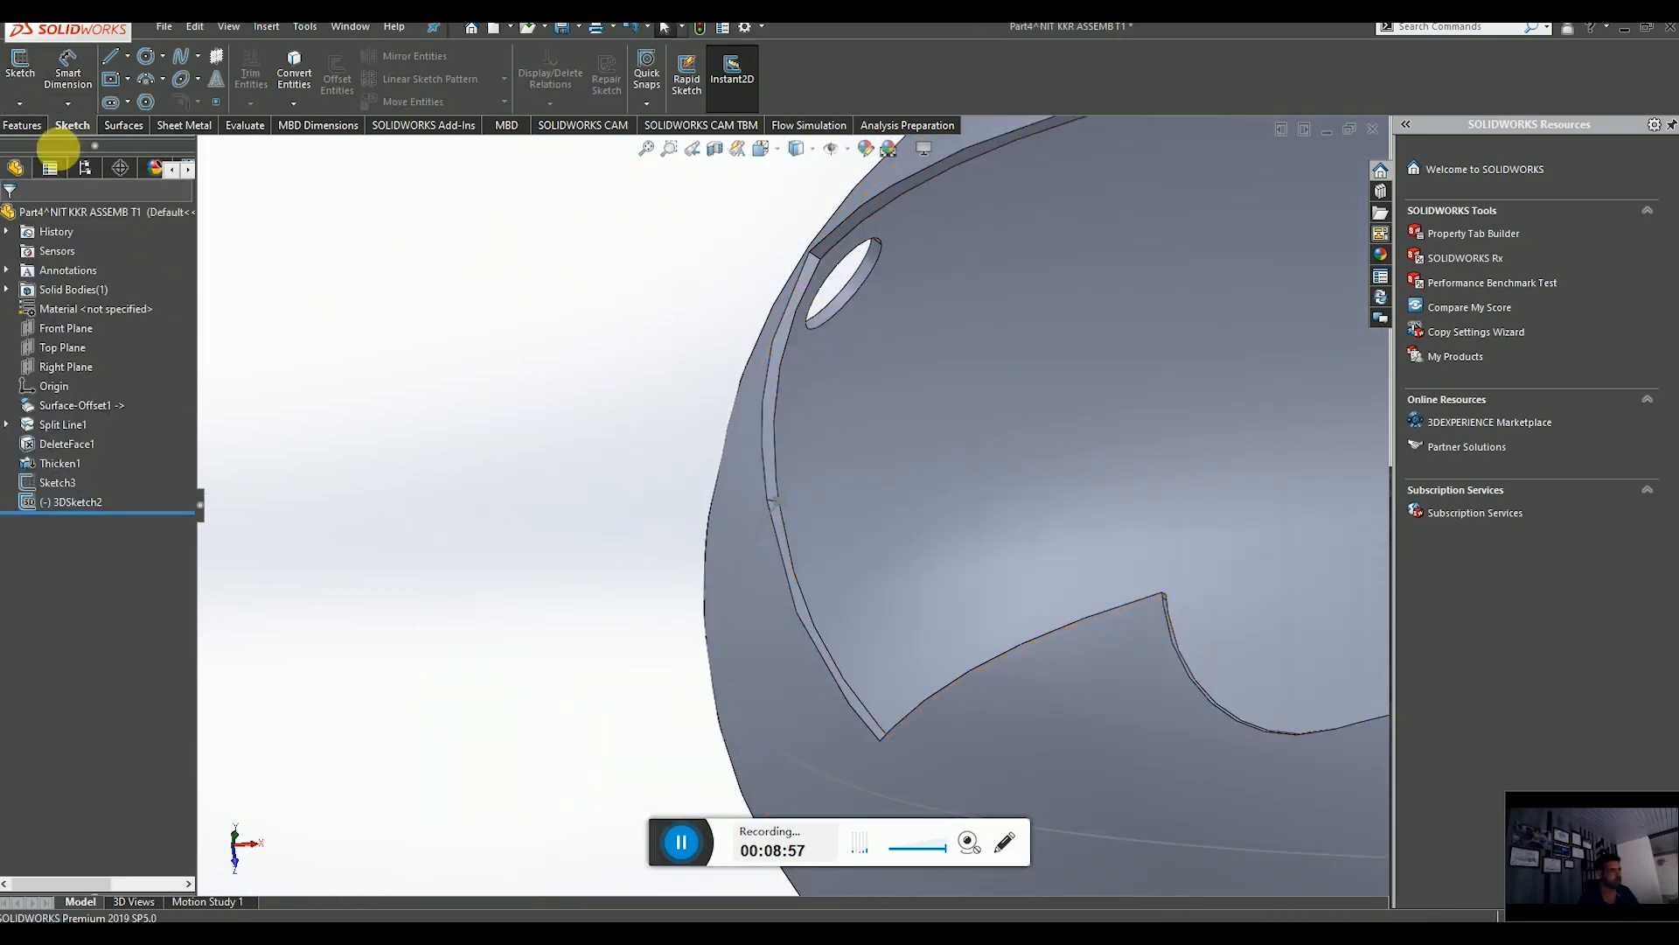
pyautogui.click(24, 124)
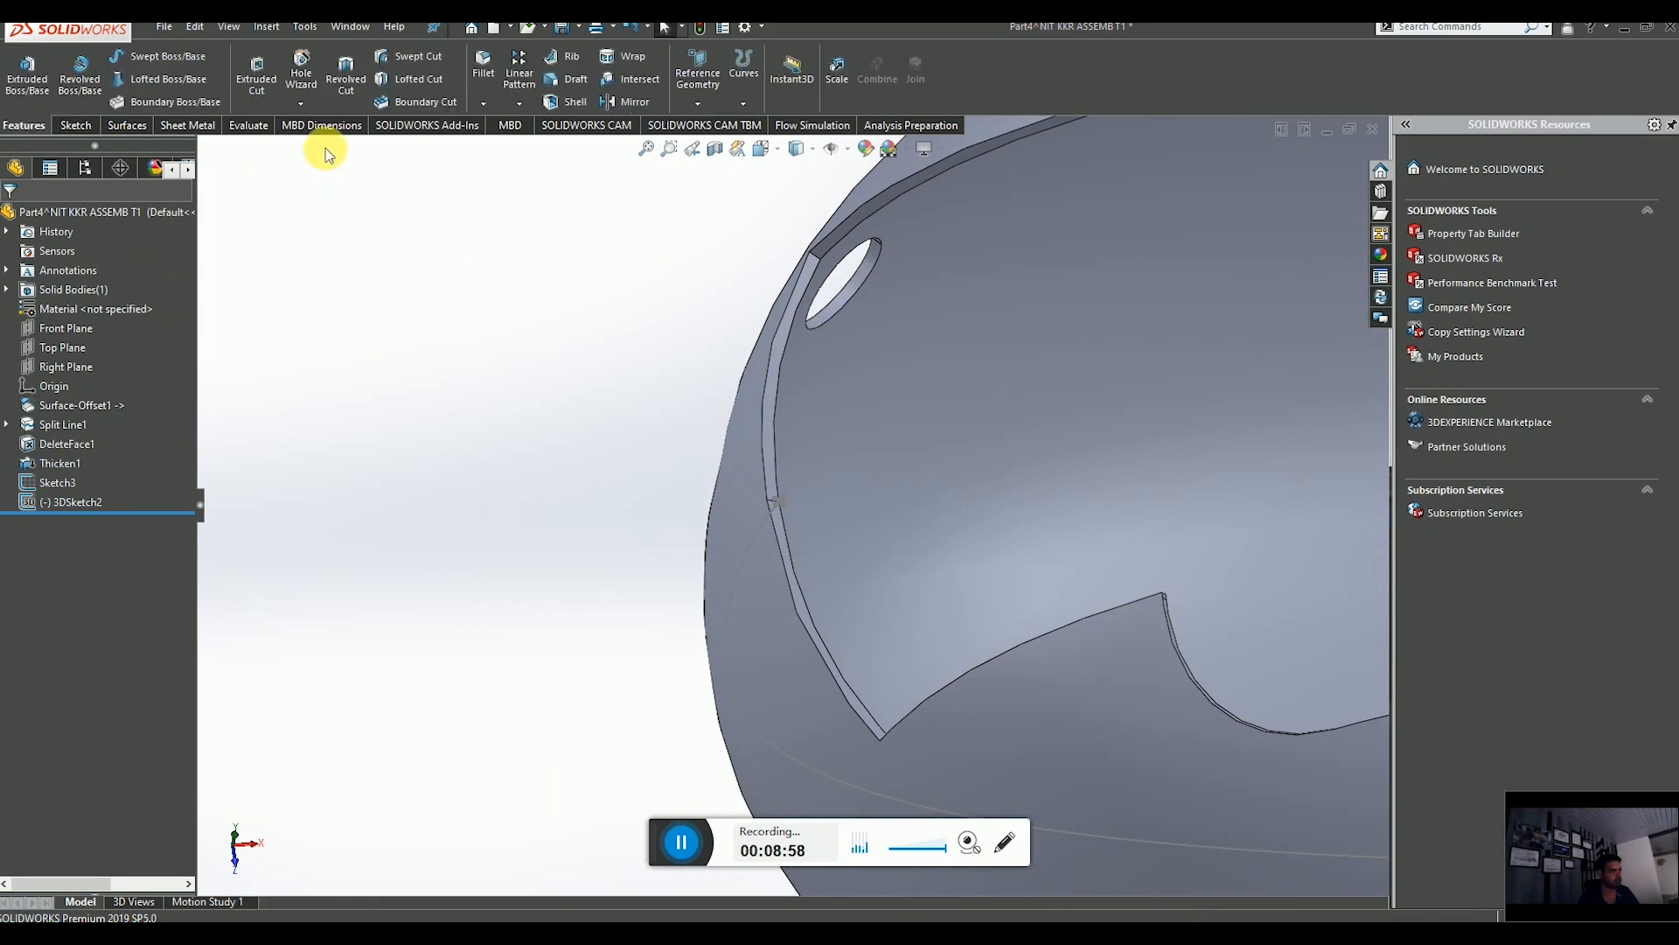
pyautogui.click(178, 55)
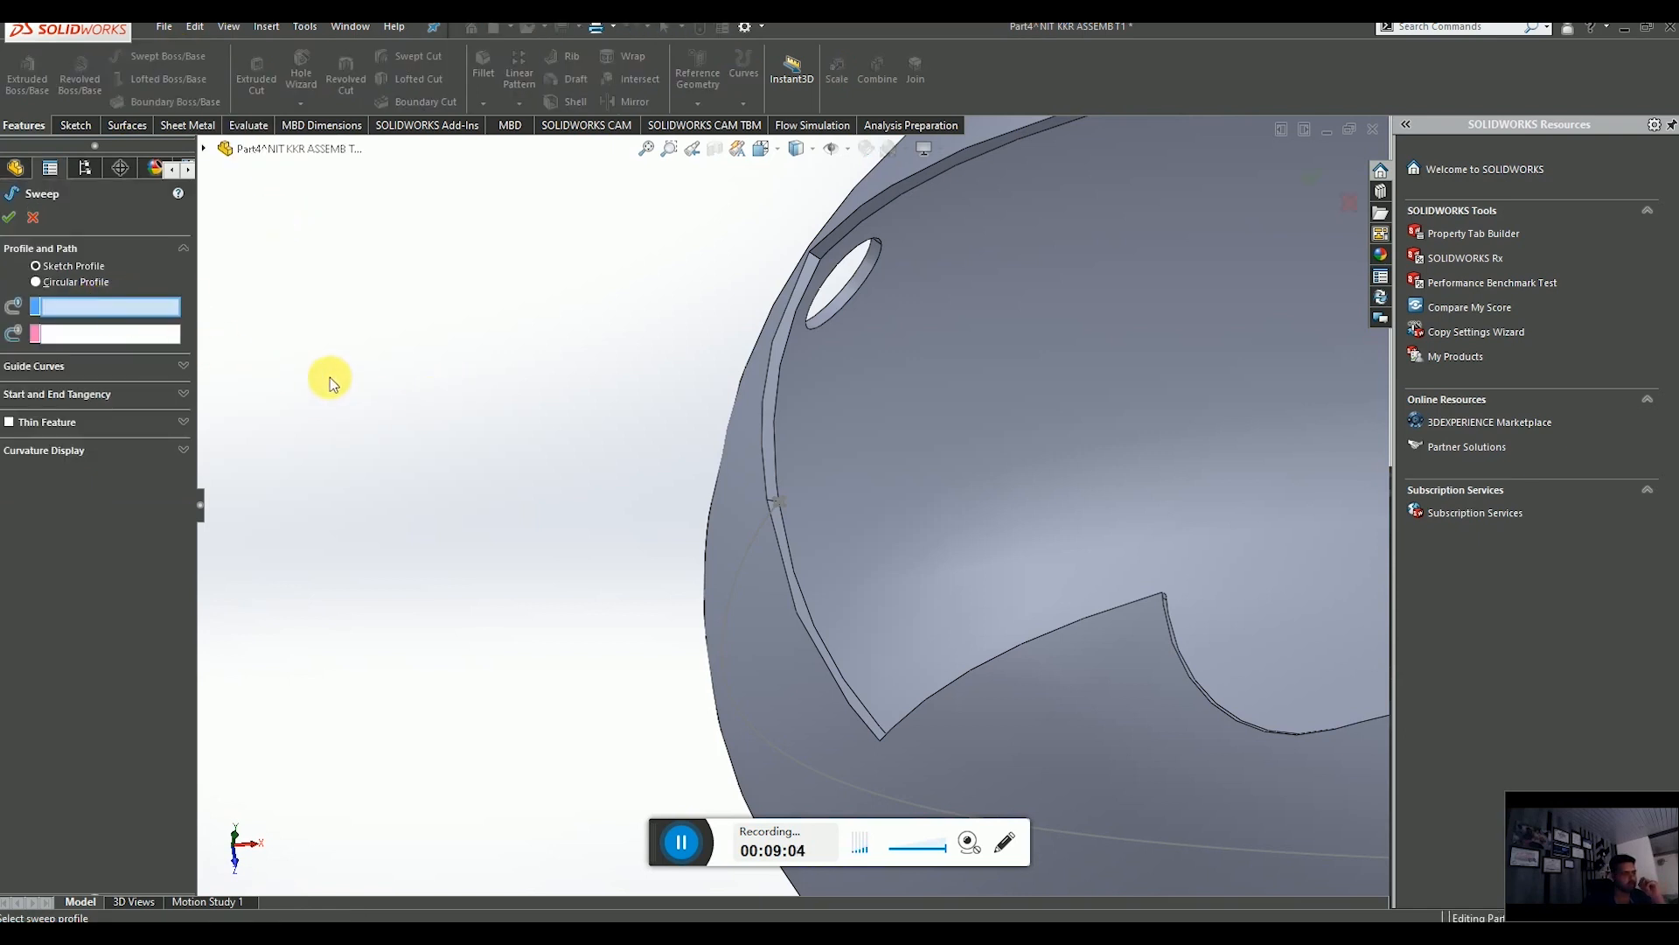
pyautogui.scroll(-6, 802, 510)
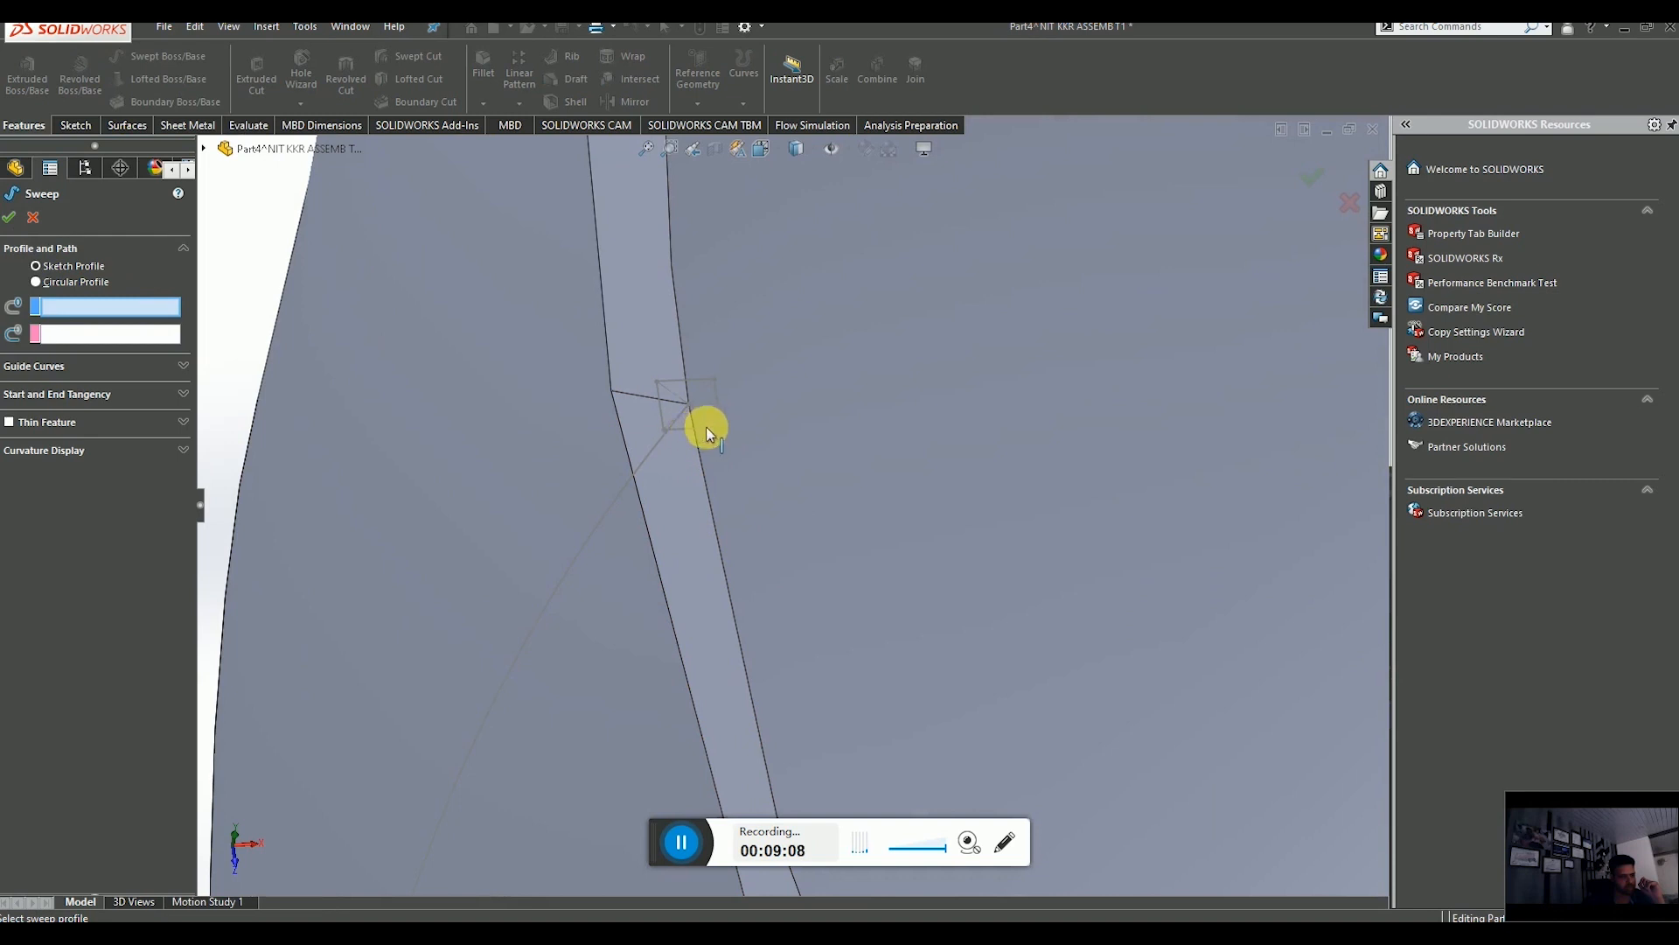
pyautogui.click(709, 434)
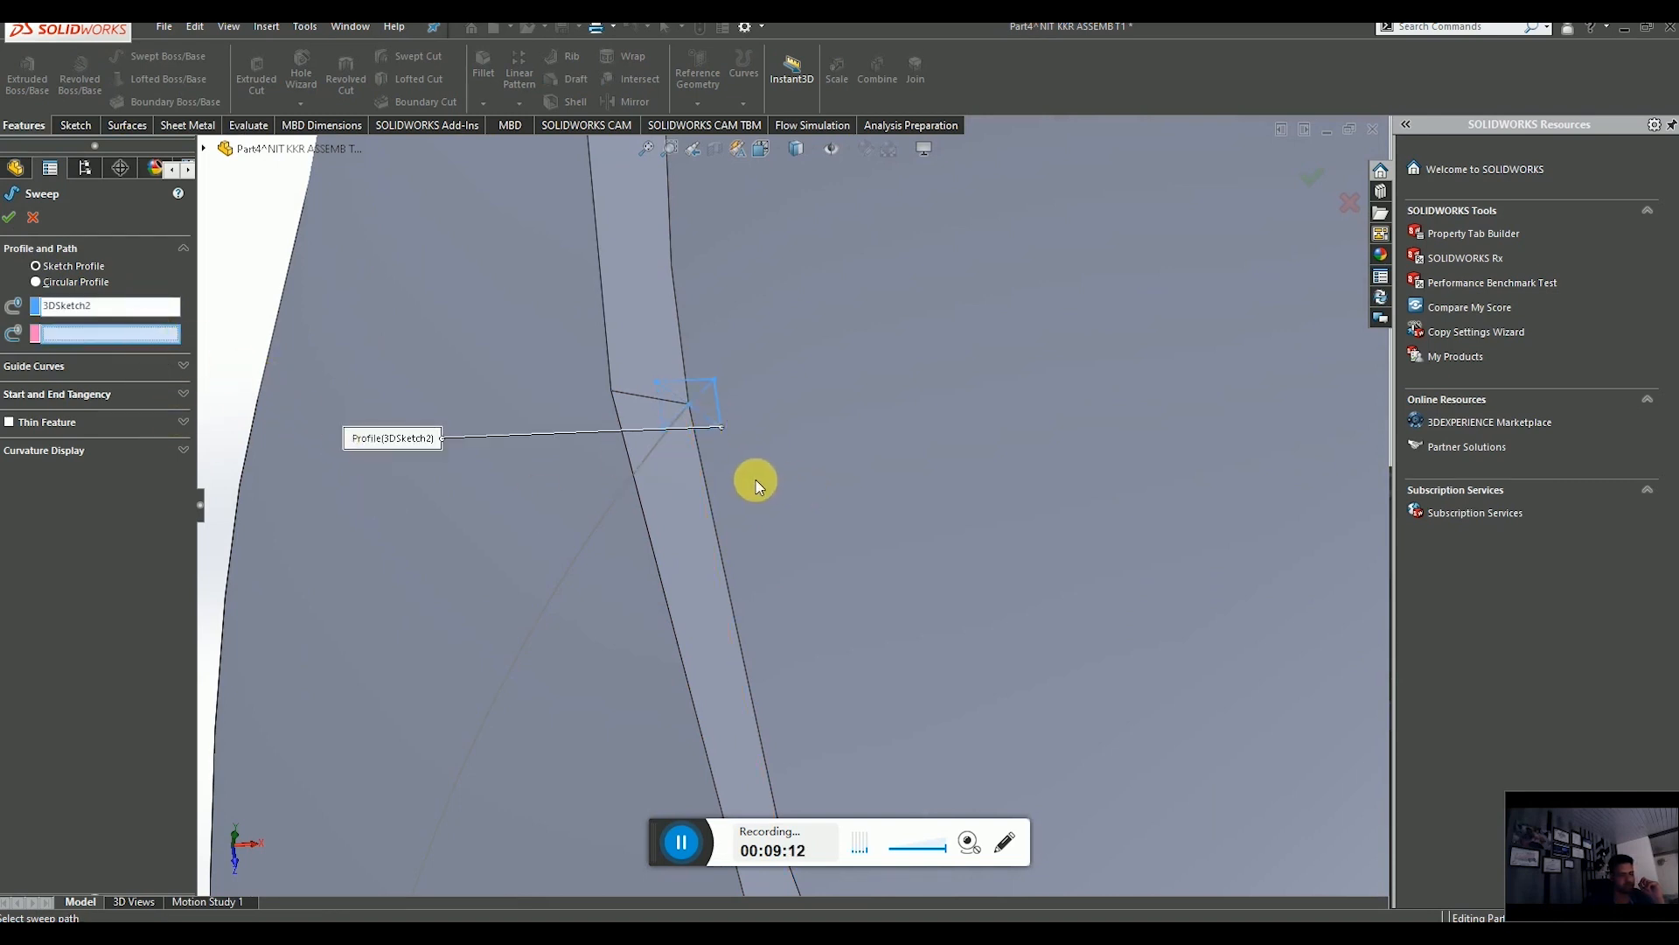
# Select the nose skin edge as the sweep path through SelectionManager and complete the sweep.
pyautogui.rightClick(165, 337)
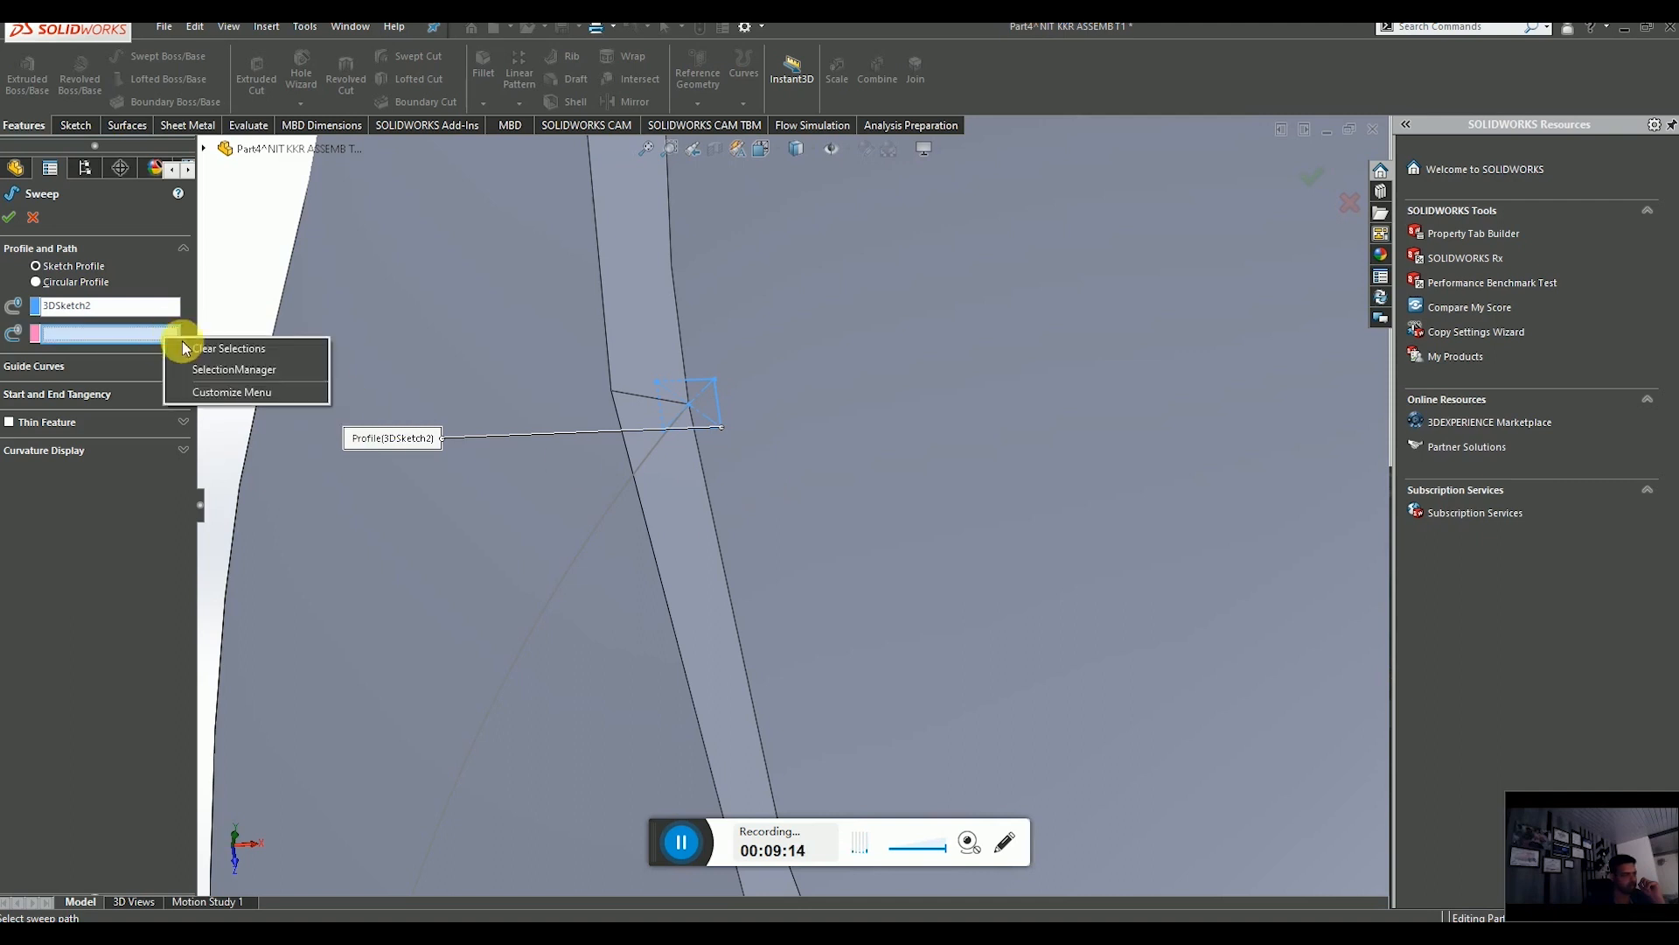
pyautogui.click(233, 371)
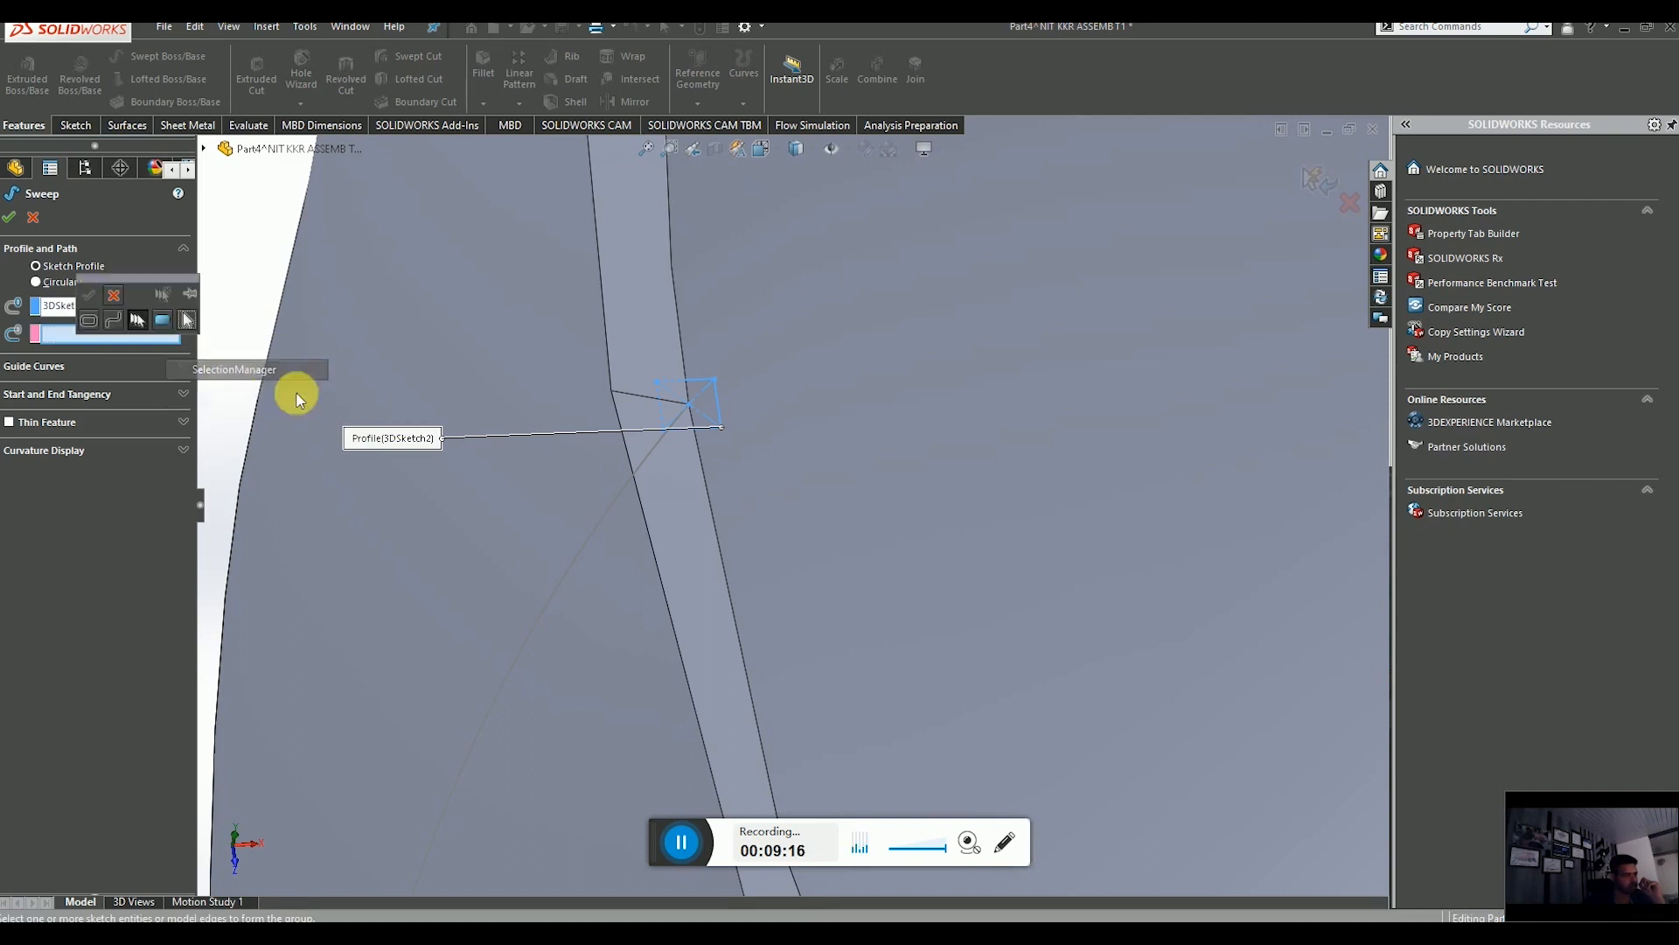
pyautogui.scroll(5, 720, 577)
pyautogui.moveTo(719, 578); pyautogui.dragTo(638, 500, button='middle')
pyautogui.scroll(2, 735, 585)
pyautogui.scroll(-2, 562, 586)
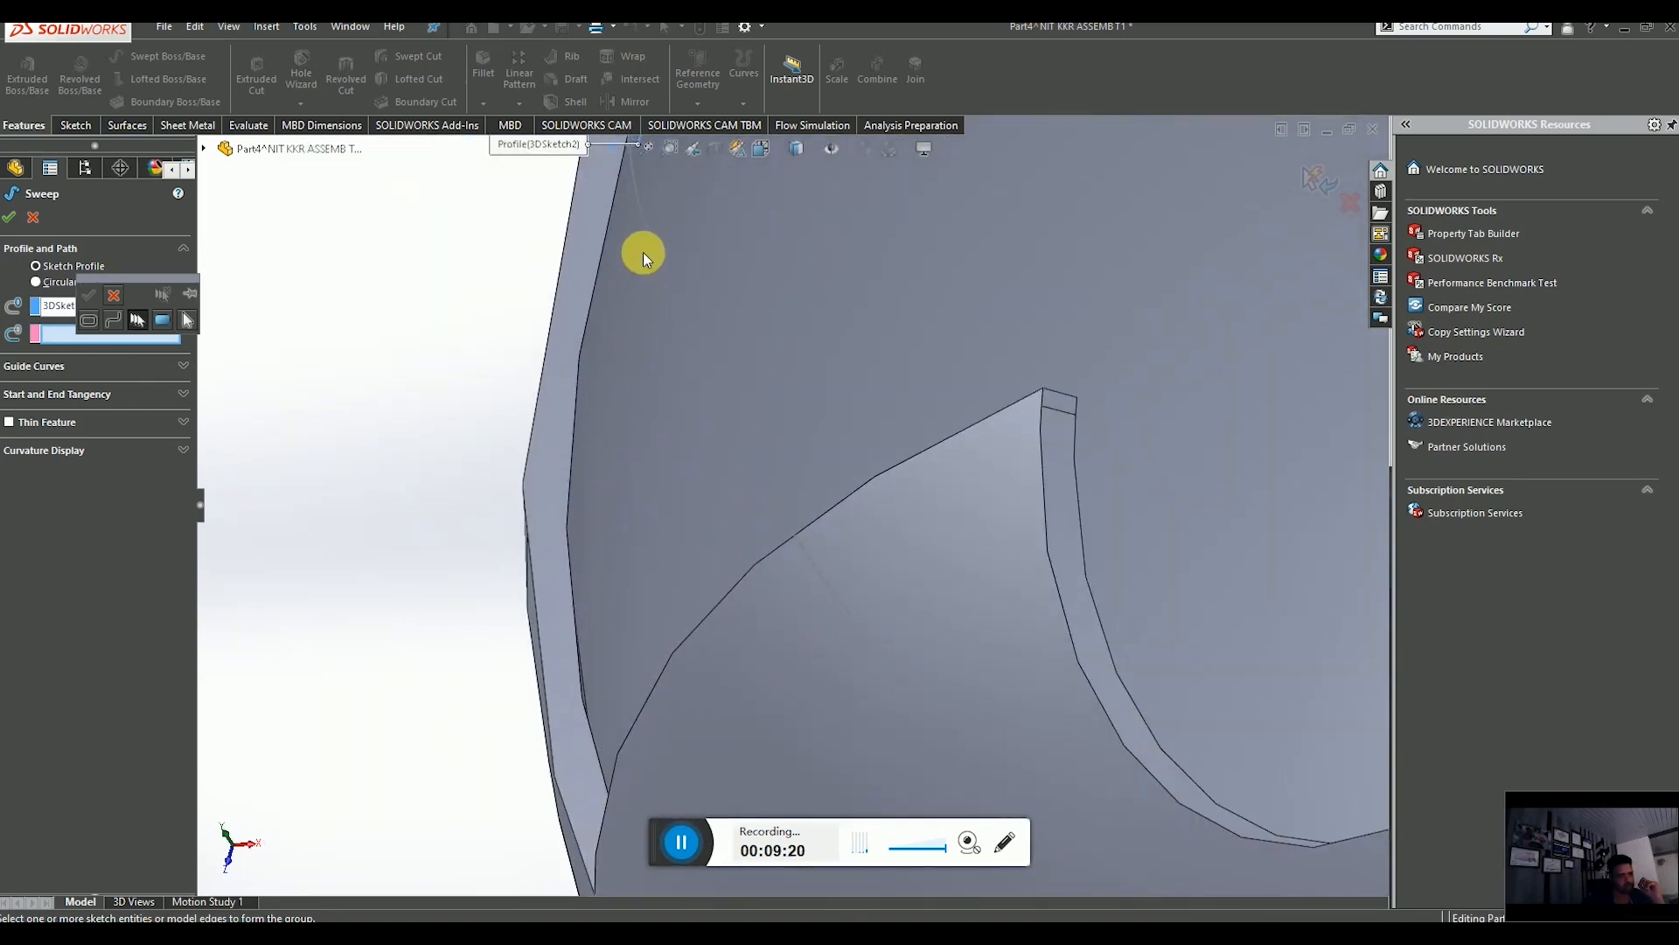
pyautogui.scroll(3, 677, 360)
pyautogui.scroll(-8, 682, 360)
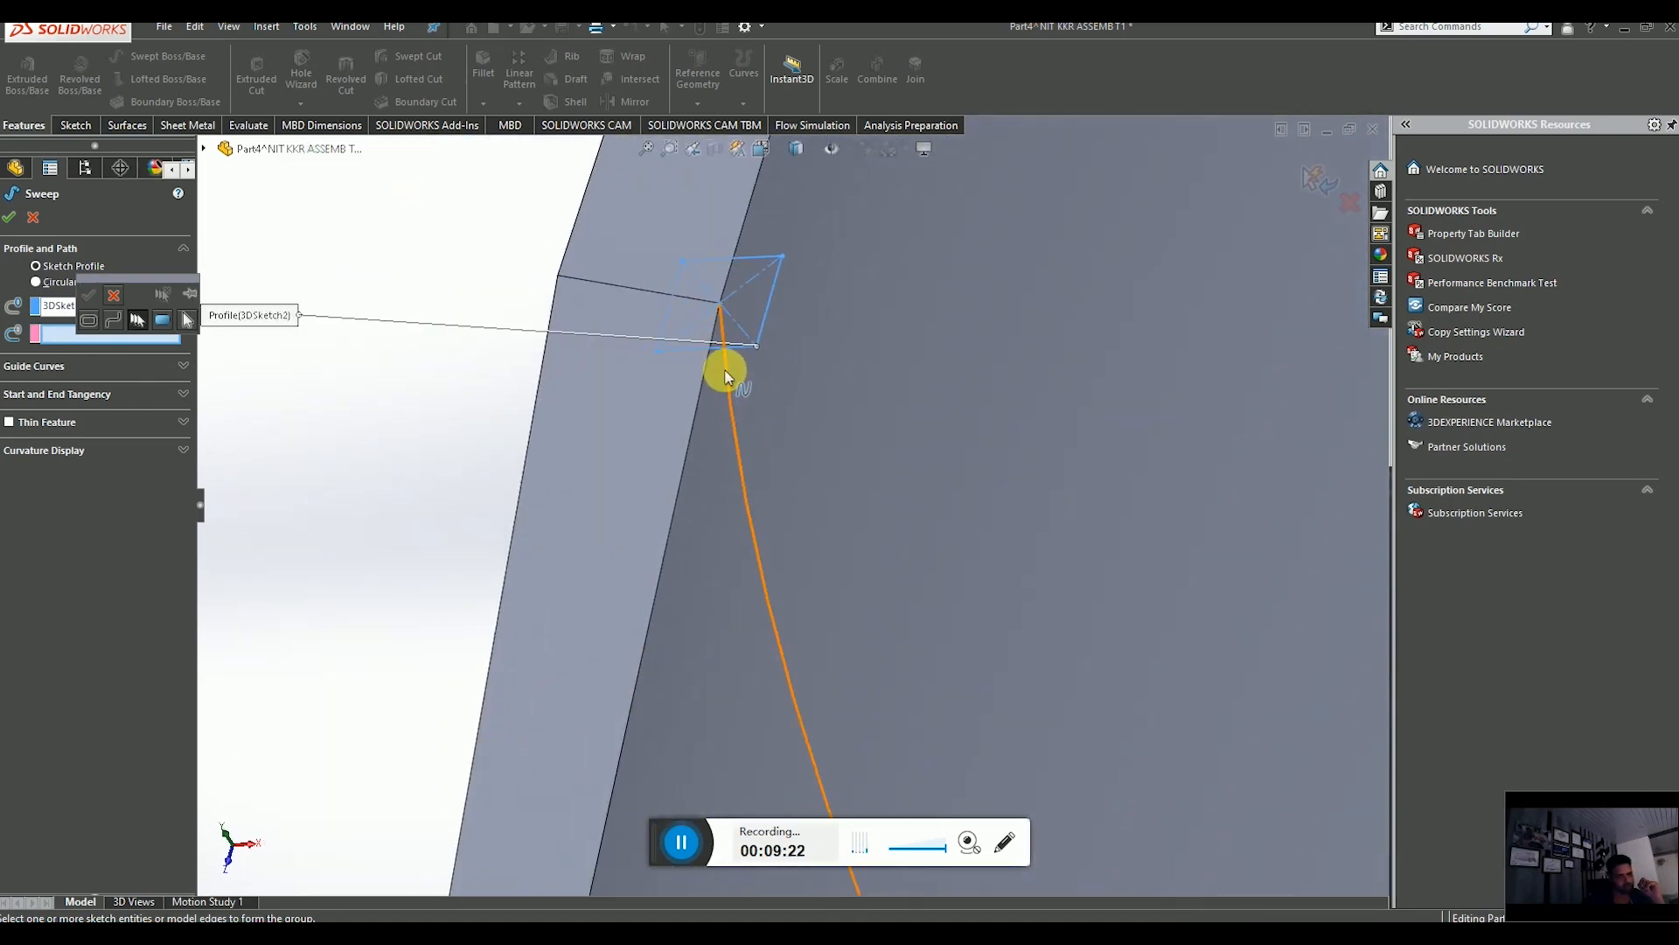
pyautogui.scroll(6, 761, 454)
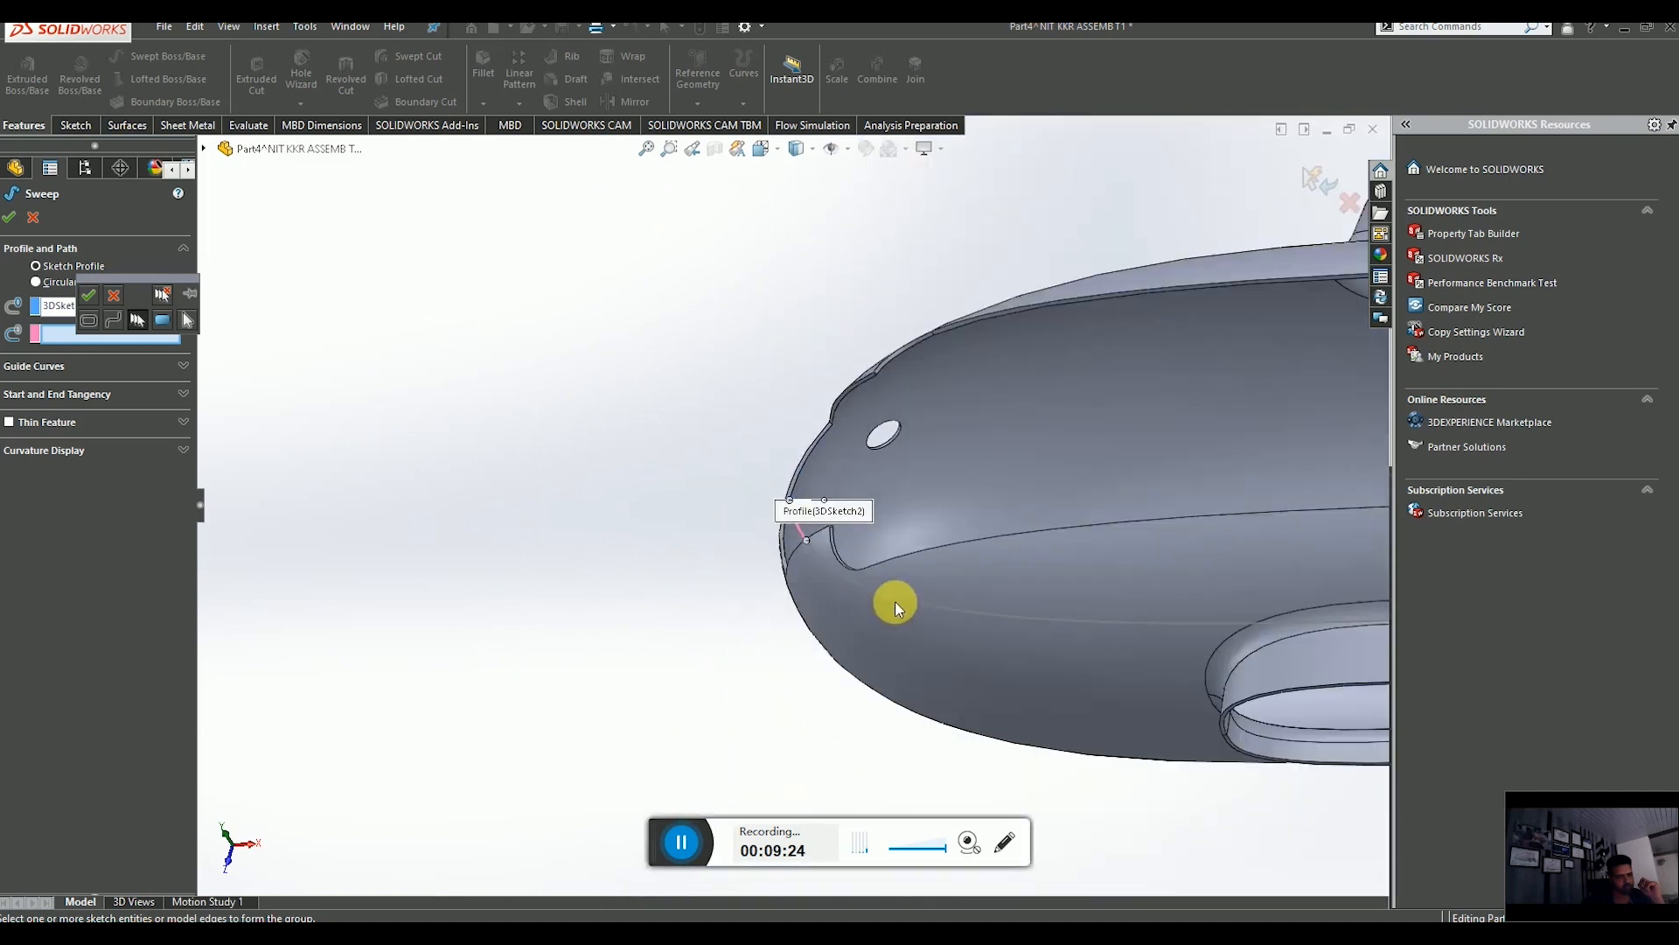
pyautogui.scroll(-3, 850, 514)
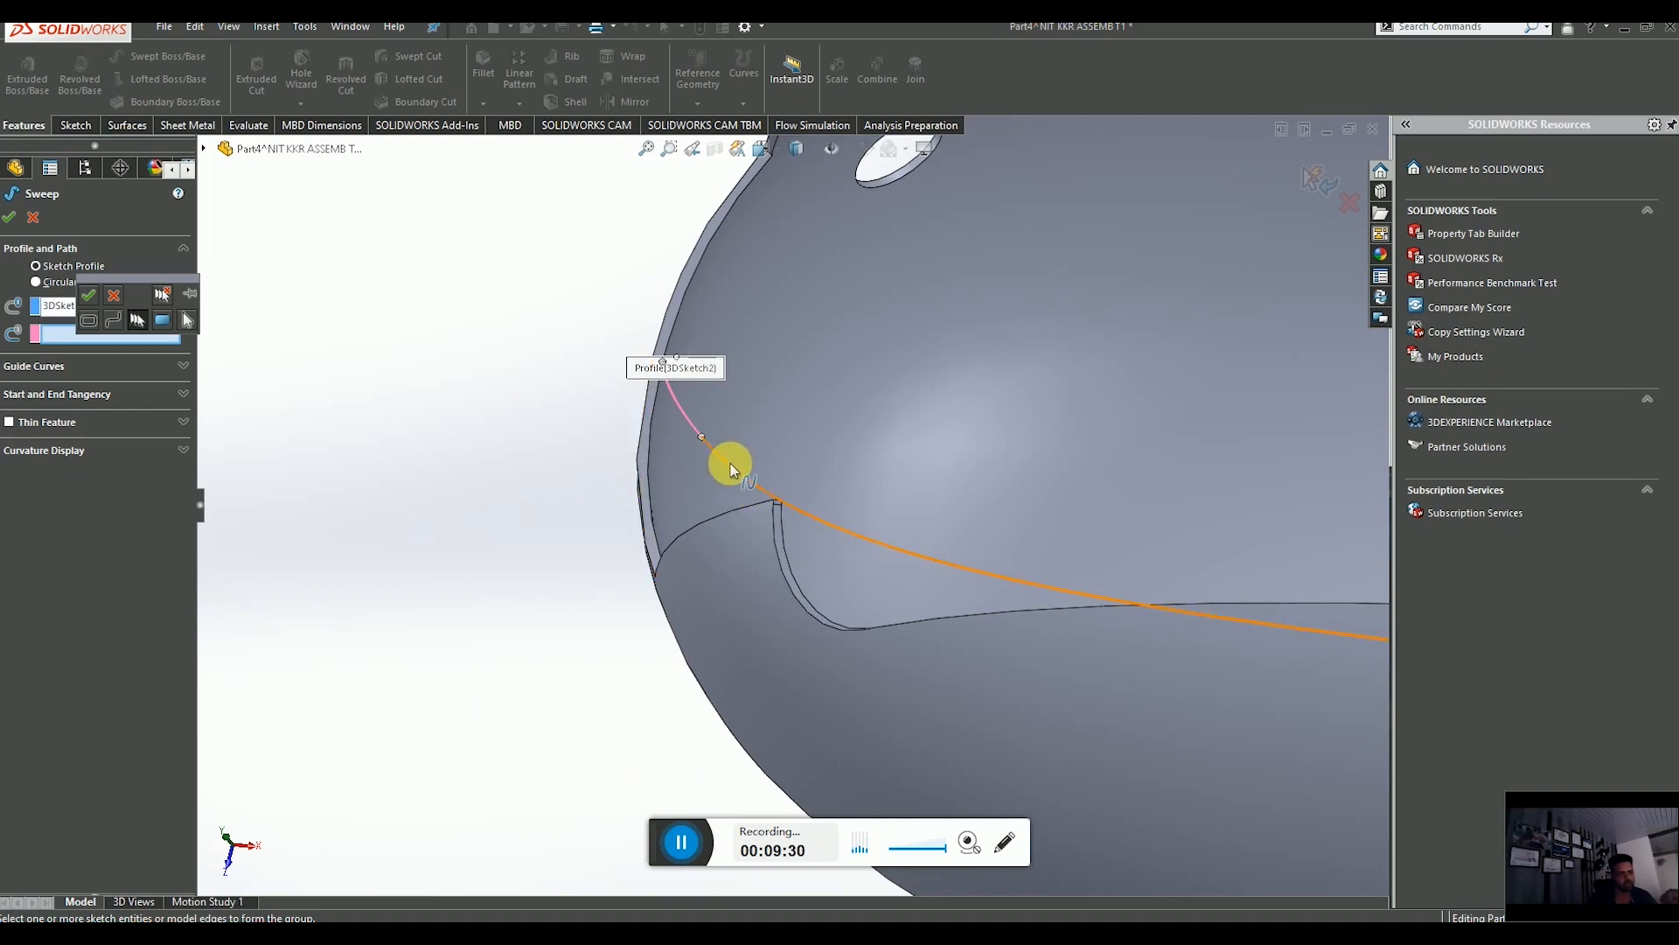
pyautogui.click(94, 295)
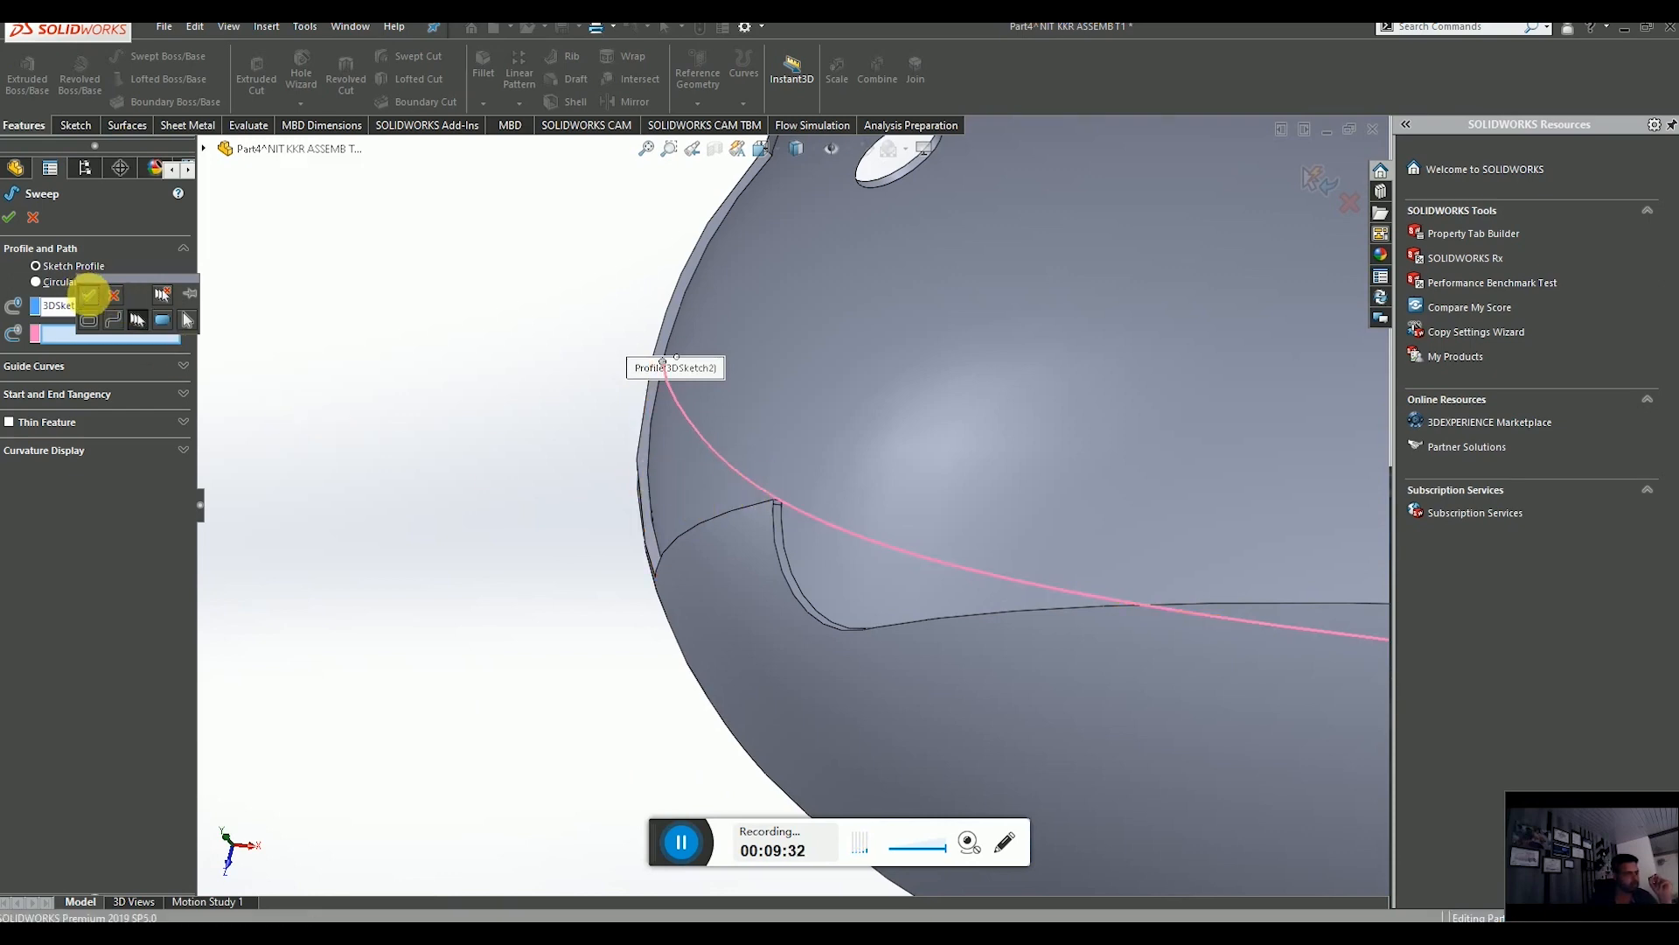
pyautogui.scroll(5, 776, 543)
pyautogui.moveTo(1044, 565); pyautogui.dragTo(1110, 570, button='middle')
pyautogui.scroll(-5, 779, 506)
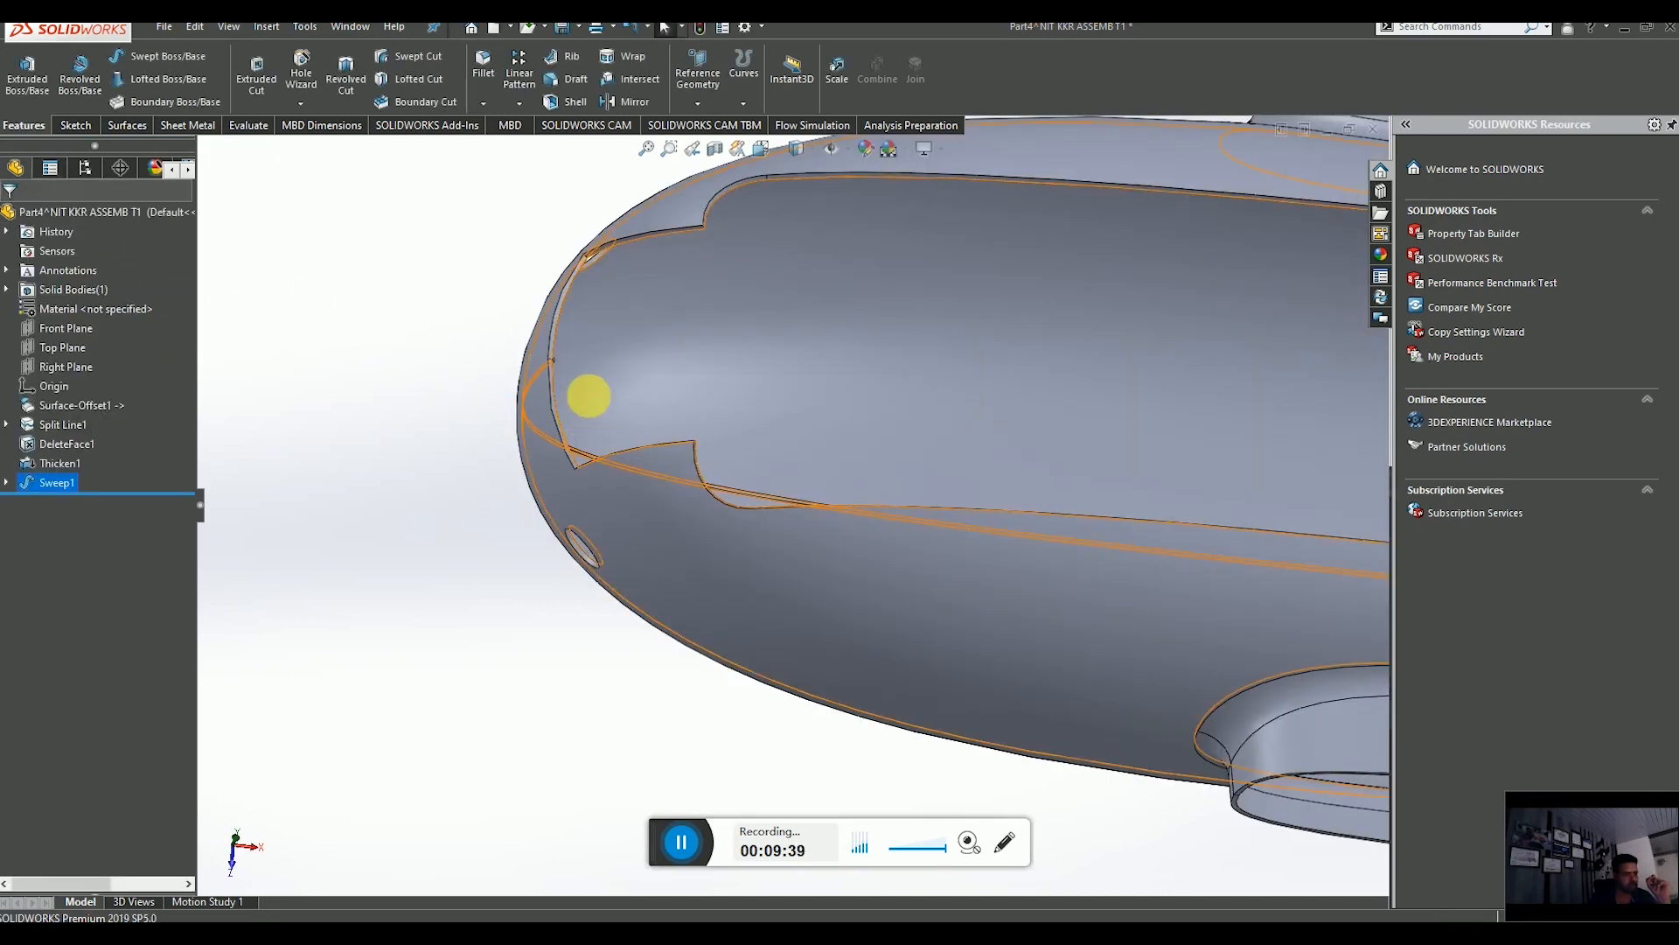
# Zoom in to inspect the swept square rib where it meets the nose skin edge.
pyautogui.scroll(-6, 590, 383)
pyautogui.scroll(-5, 602, 364)
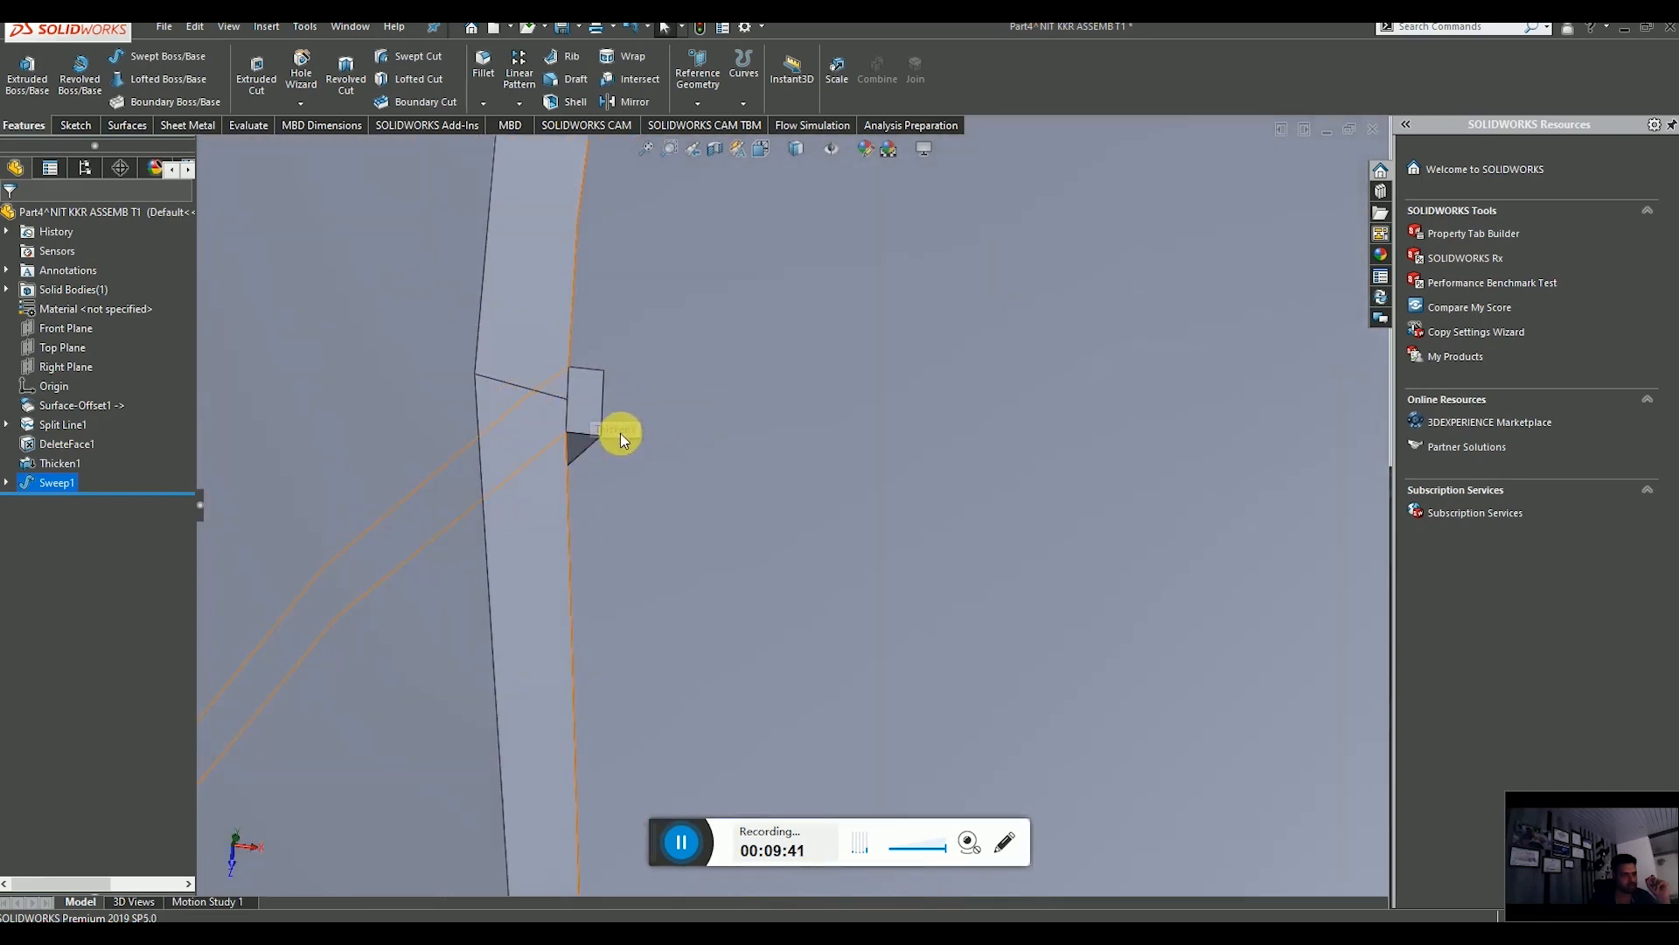
pyautogui.moveTo(622, 435); pyautogui.dragTo(911, 612, button='middle')
pyautogui.scroll(-5, 936, 693)
pyautogui.scroll(6, 936, 693)
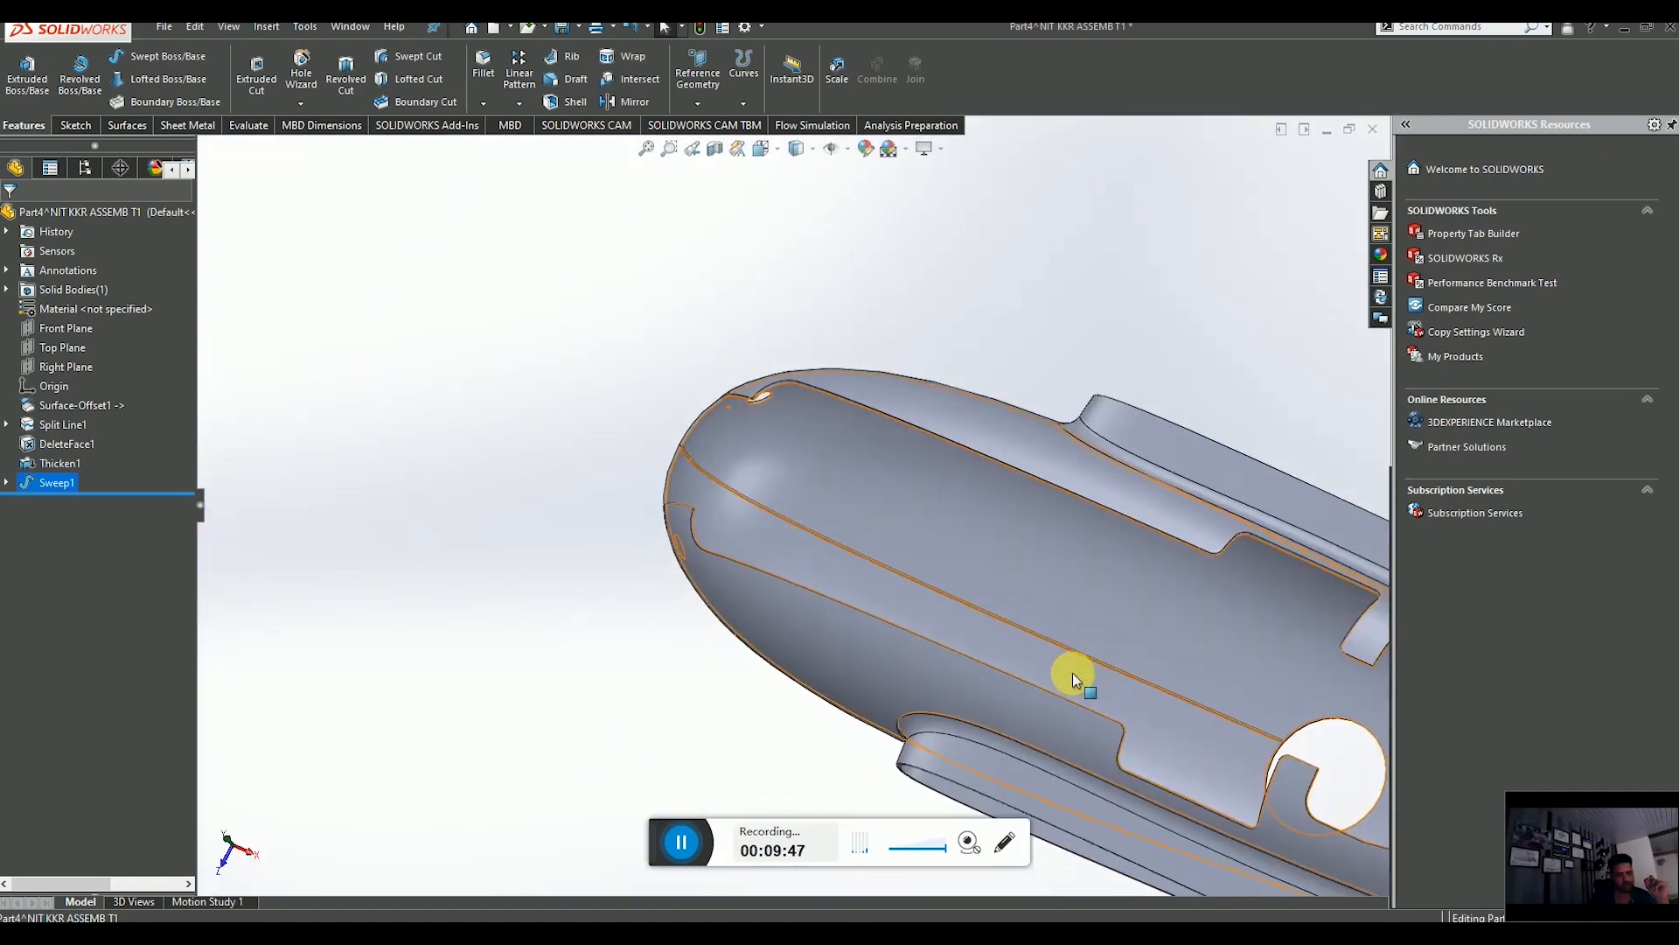
pyautogui.scroll(-1, 1151, 679)
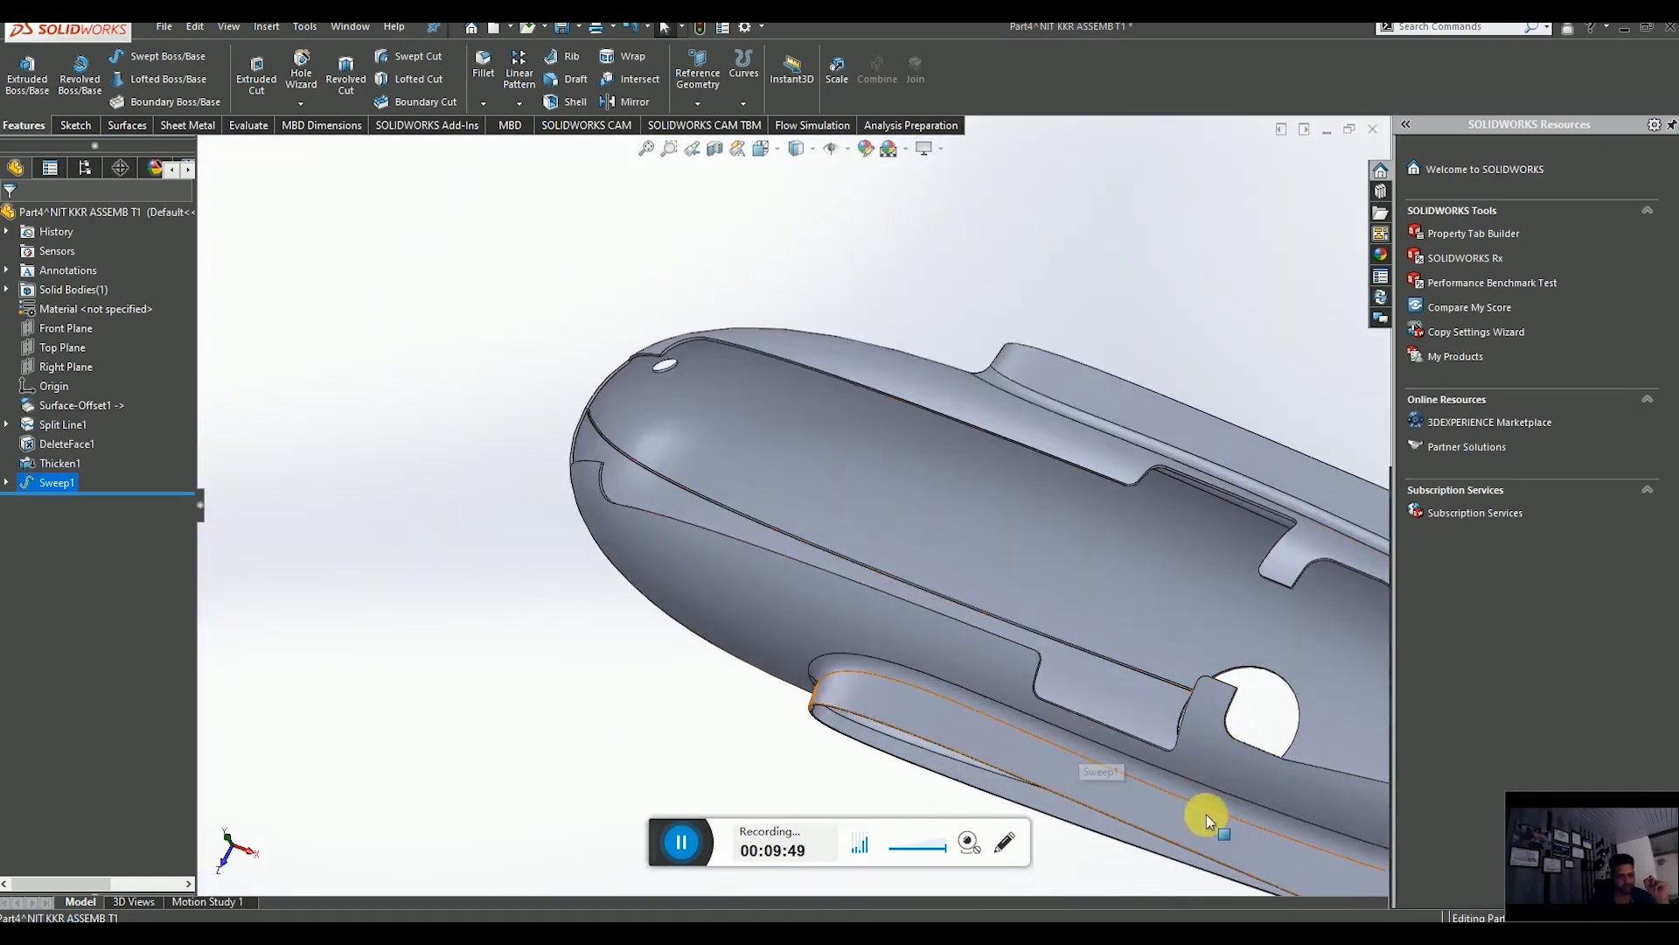
pyautogui.scroll(-9, 511, 398)
pyautogui.scroll(-4, 761, 481)
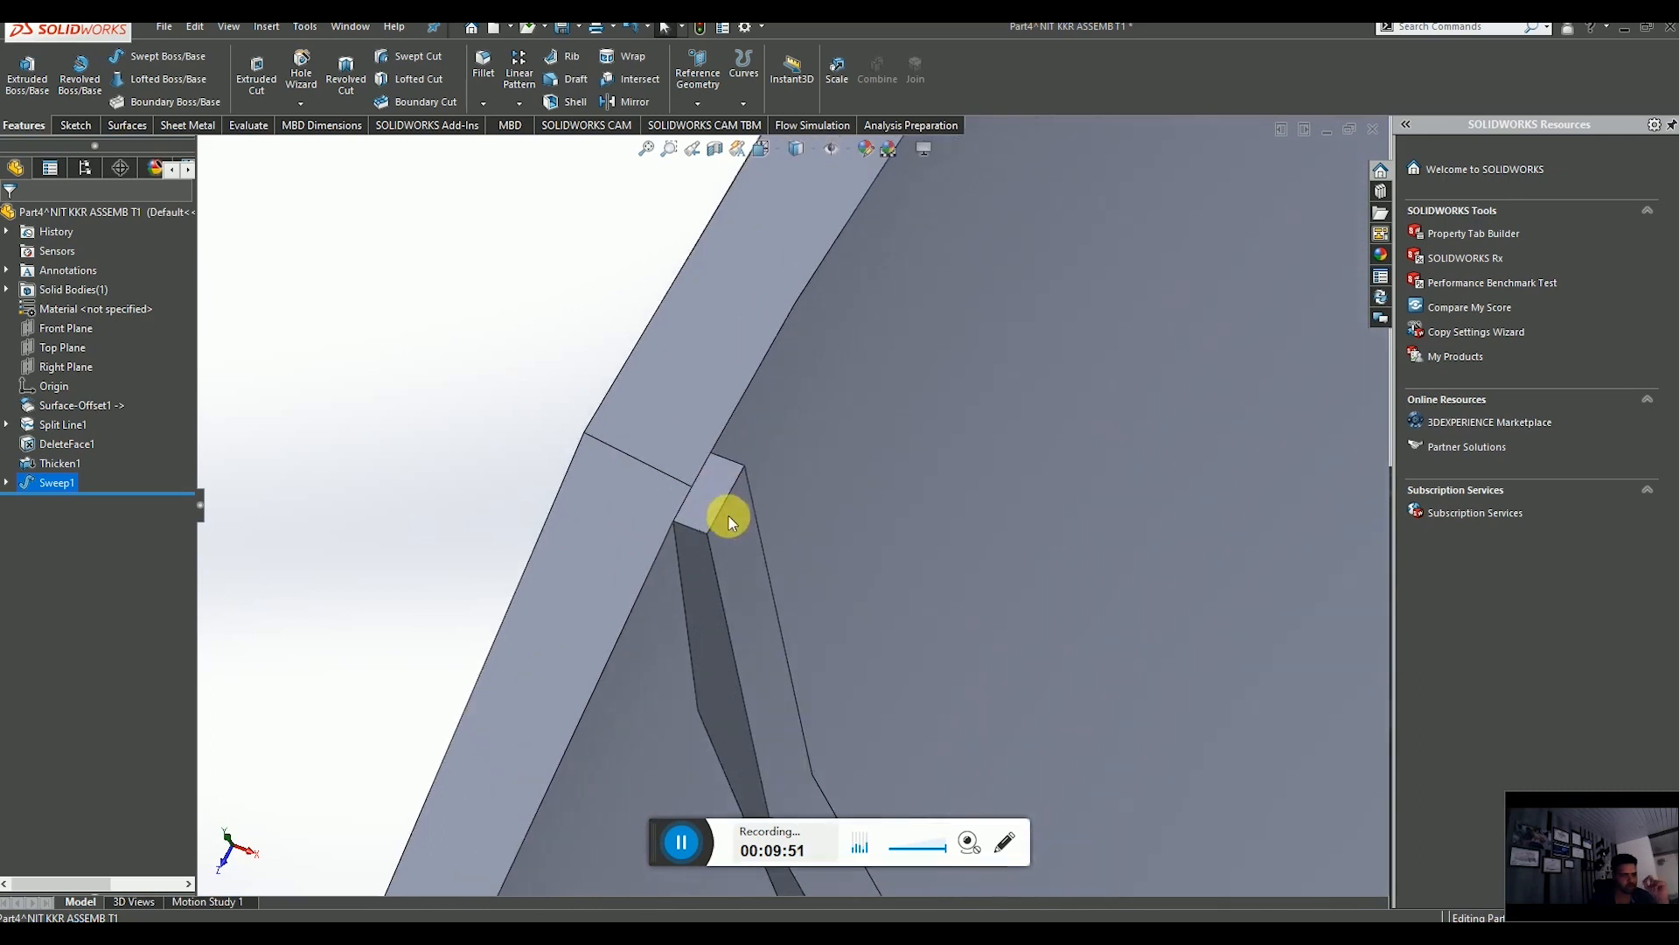
# Edit the sweep and try toggling the Merge tangent faces, Merge result and Align with end faces options.
pyautogui.rightClick(50, 483)
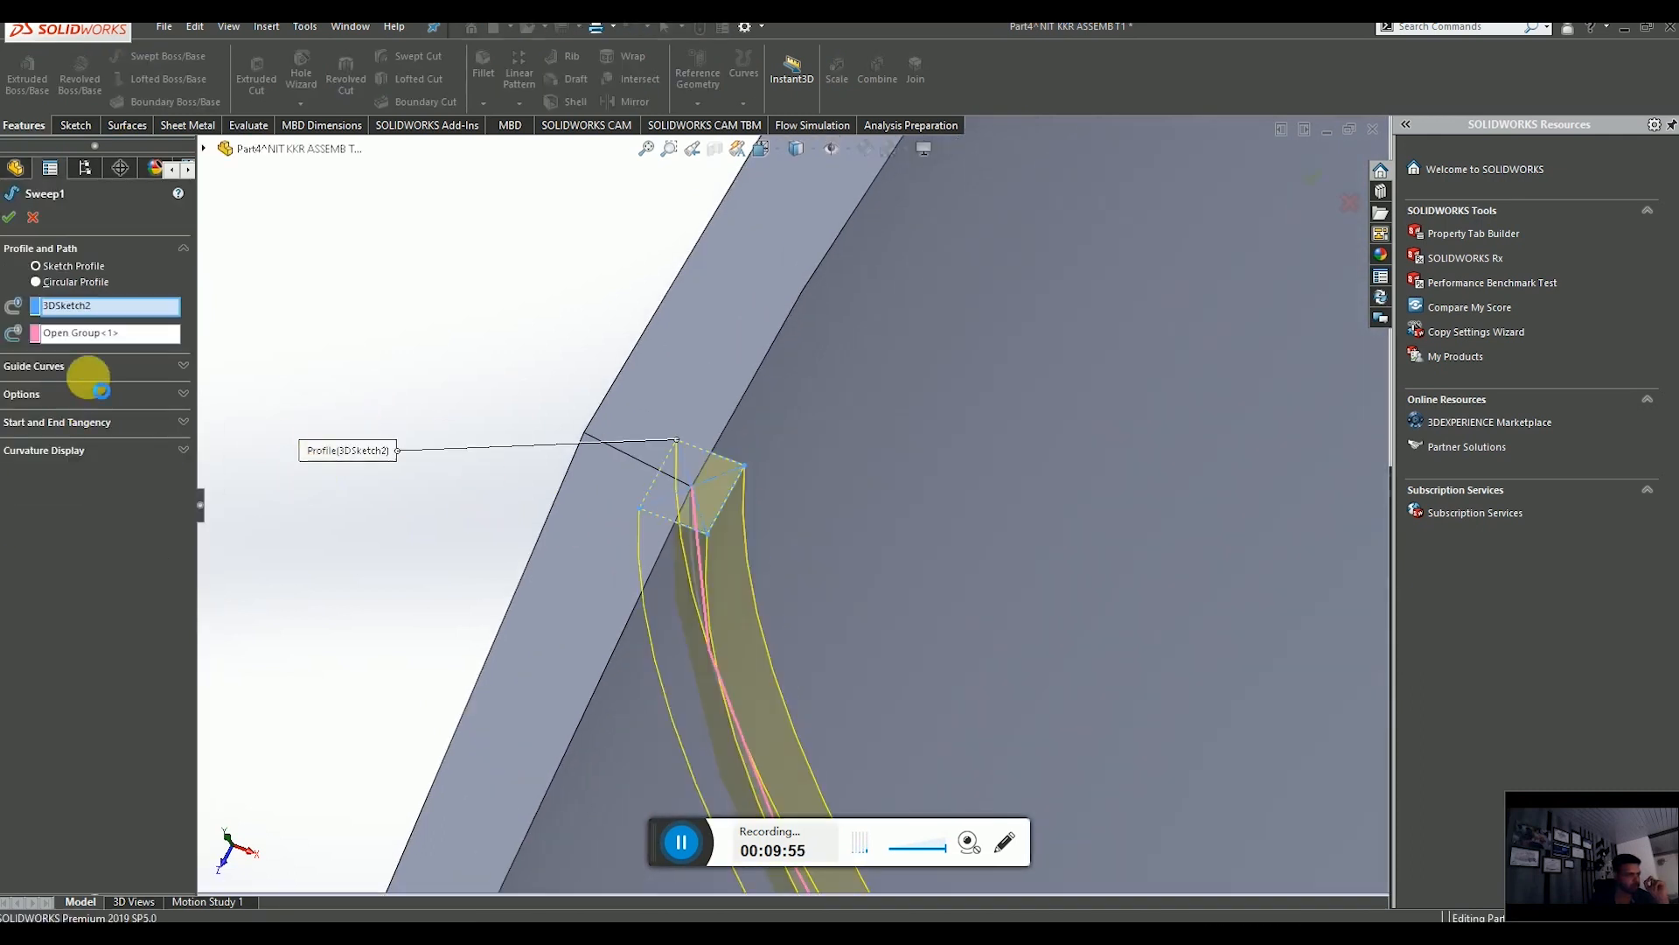
pyautogui.click(132, 411)
pyautogui.click(153, 528)
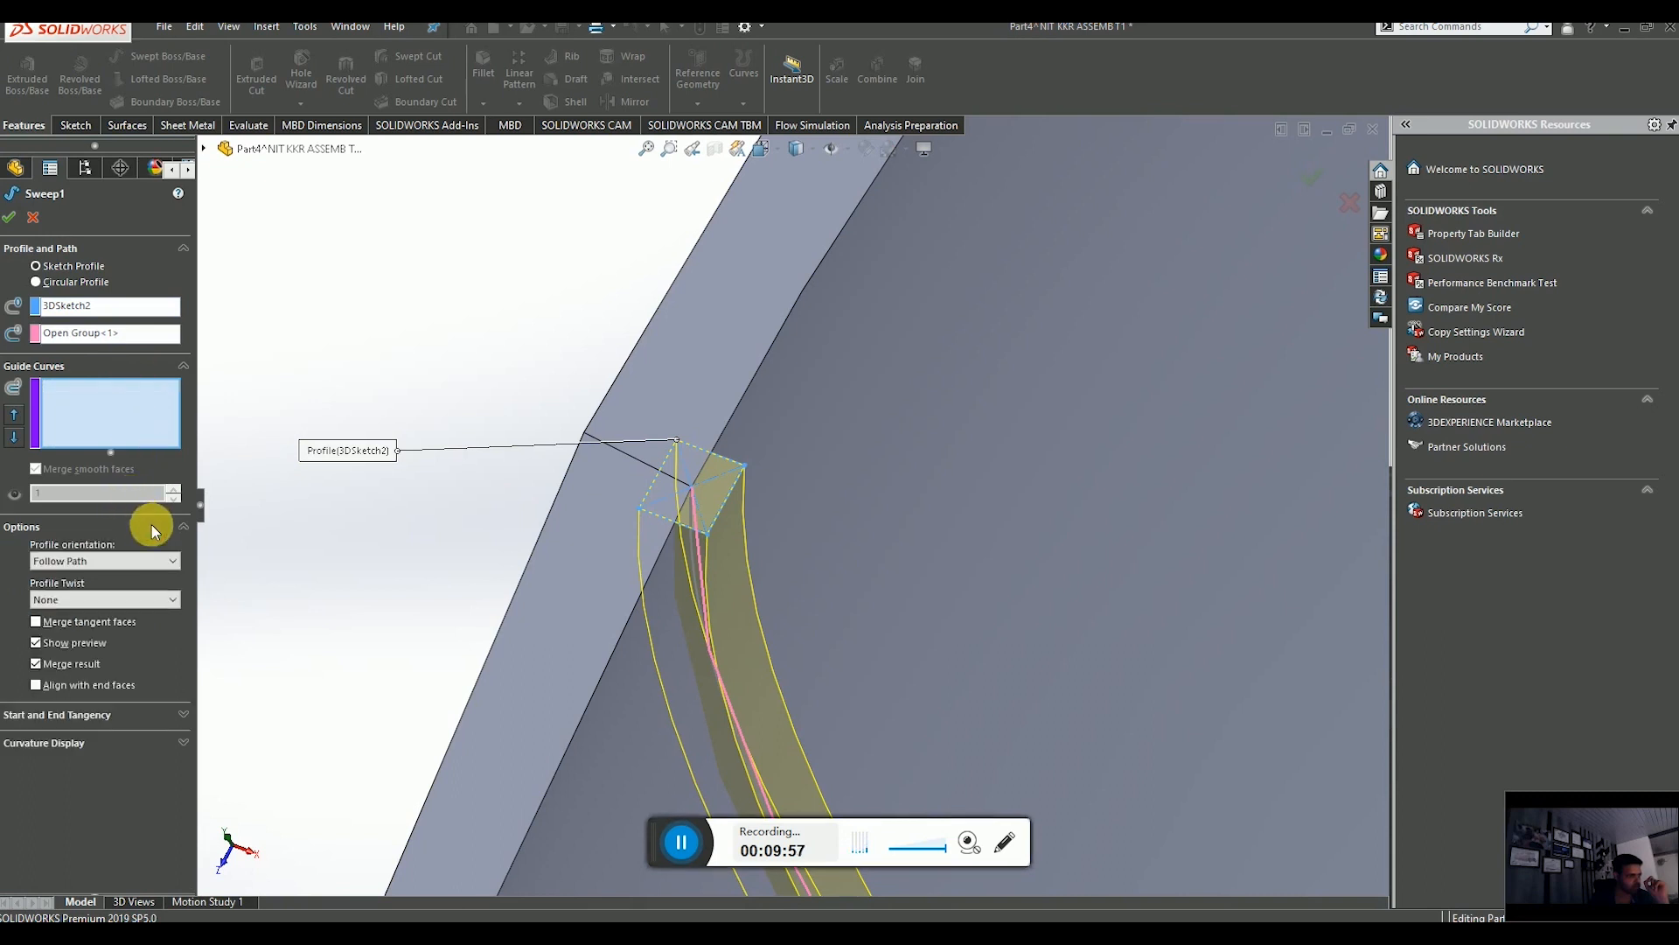
pyautogui.click(36, 622)
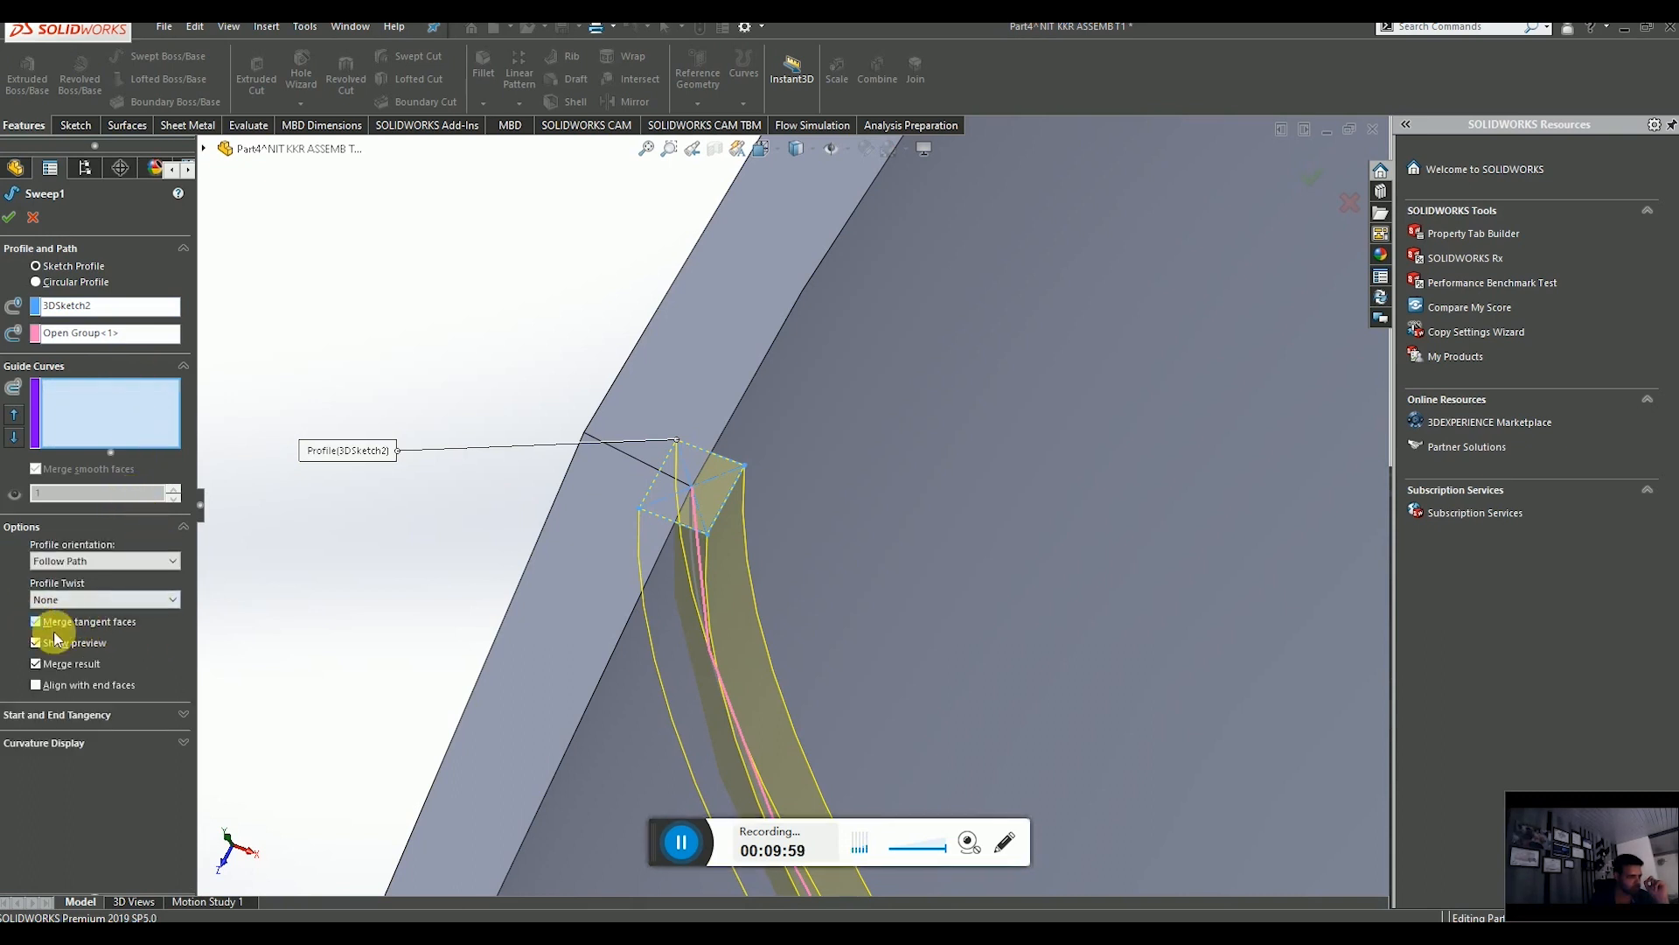
pyautogui.click(36, 687)
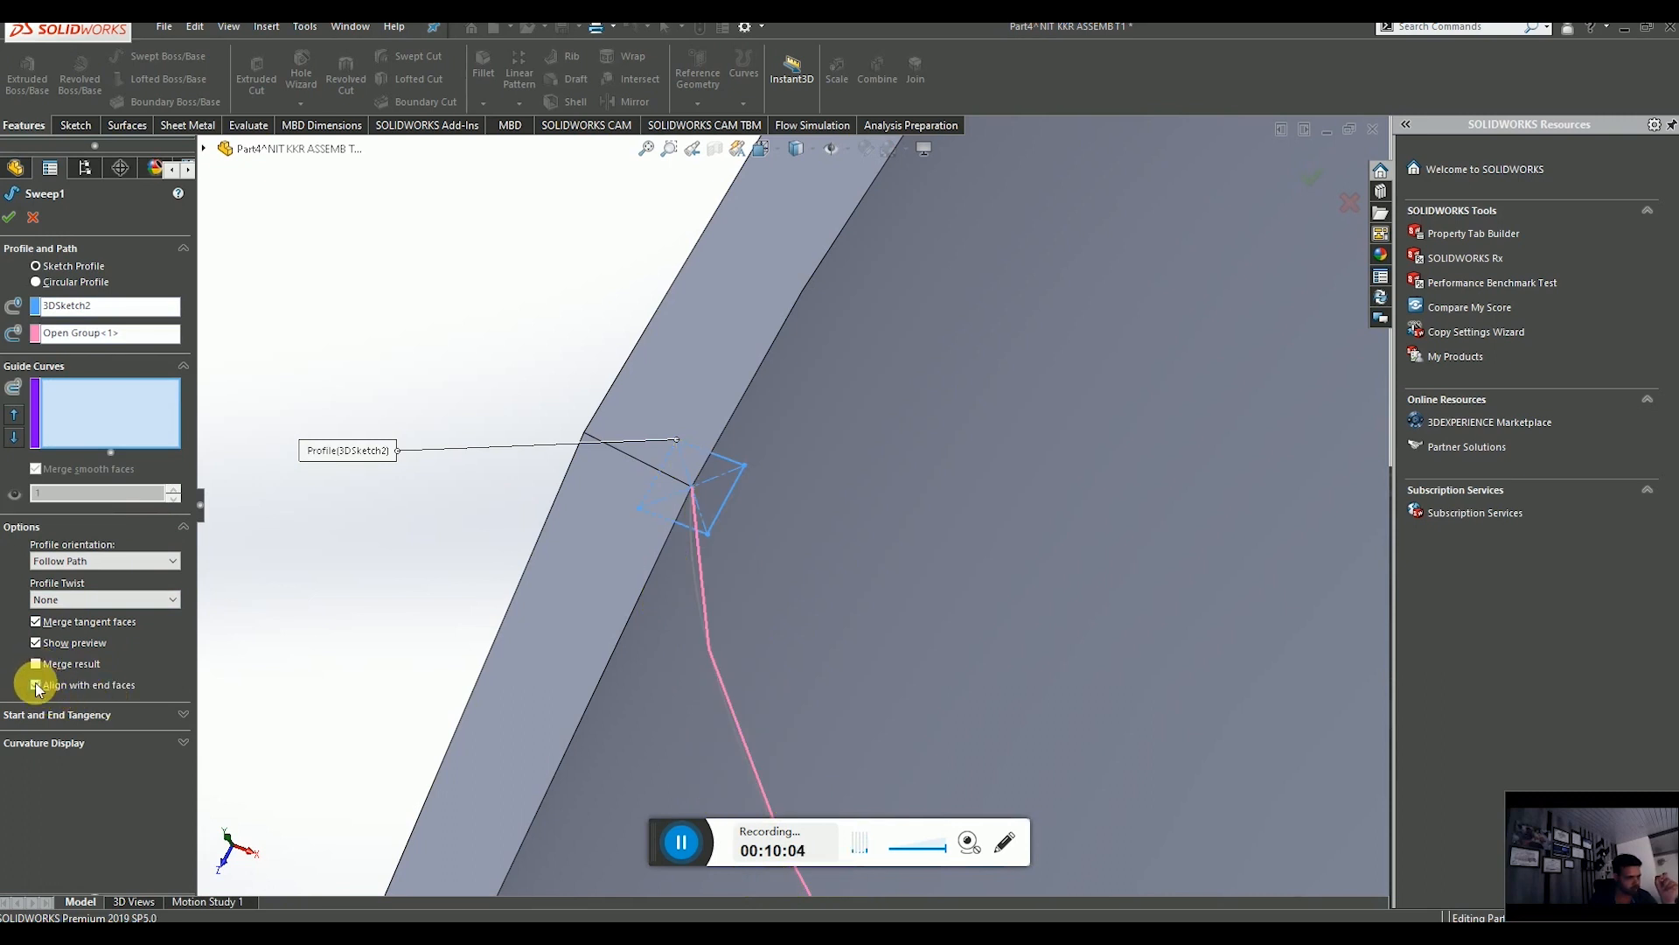
pyautogui.click(36, 686)
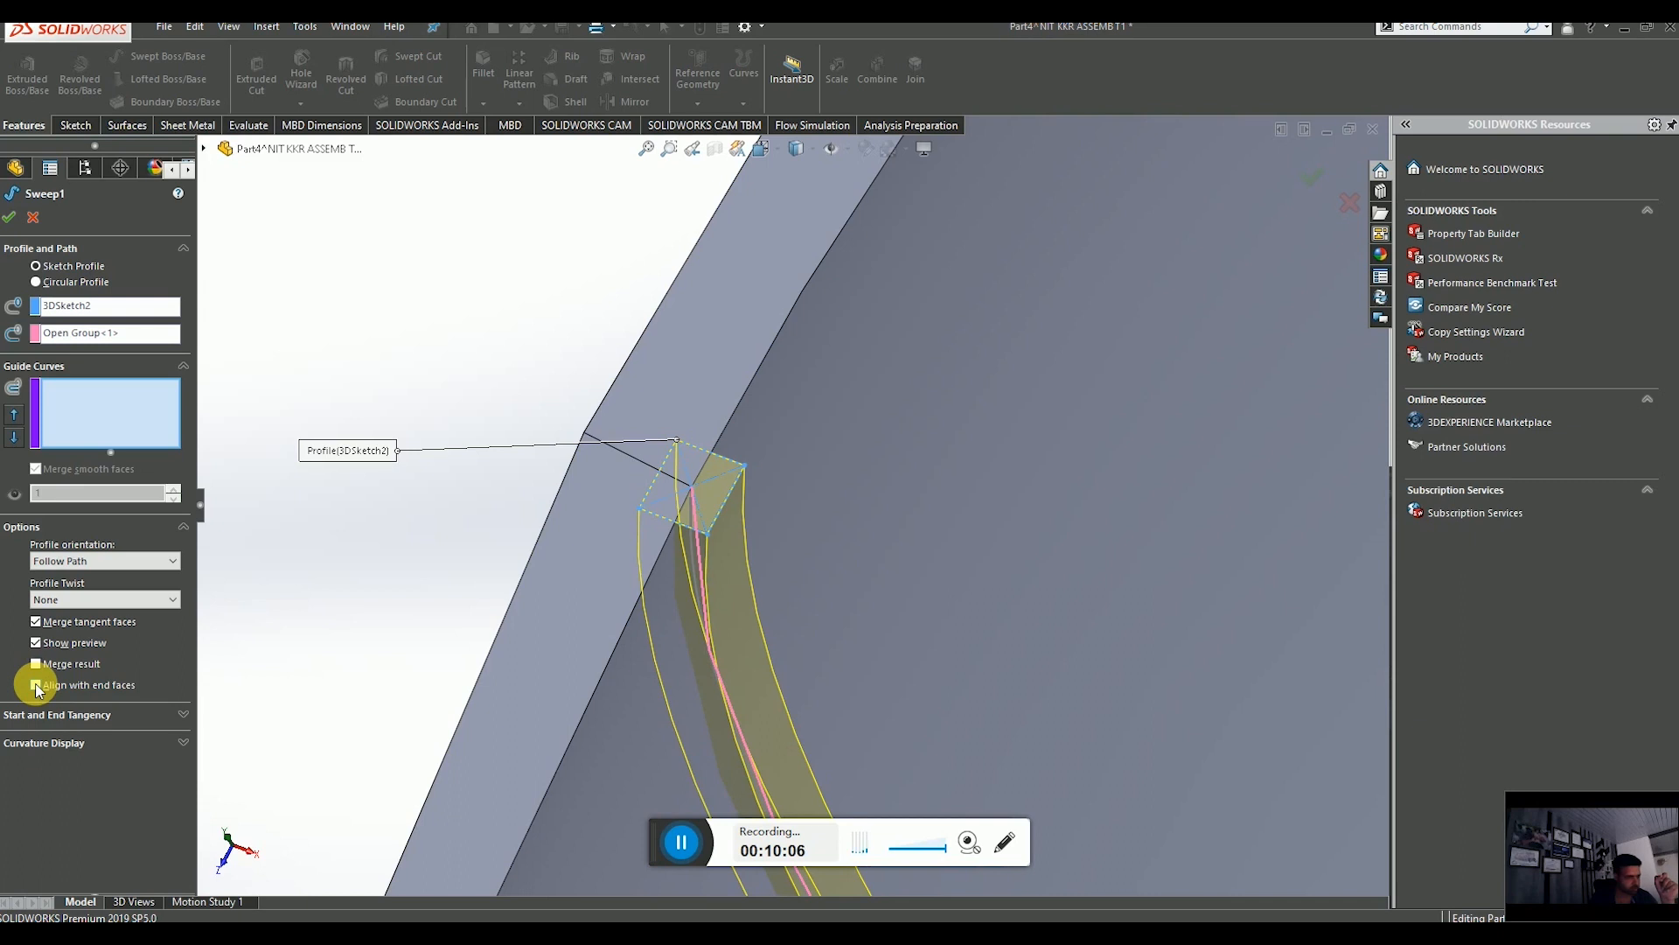
pyautogui.click(35, 687)
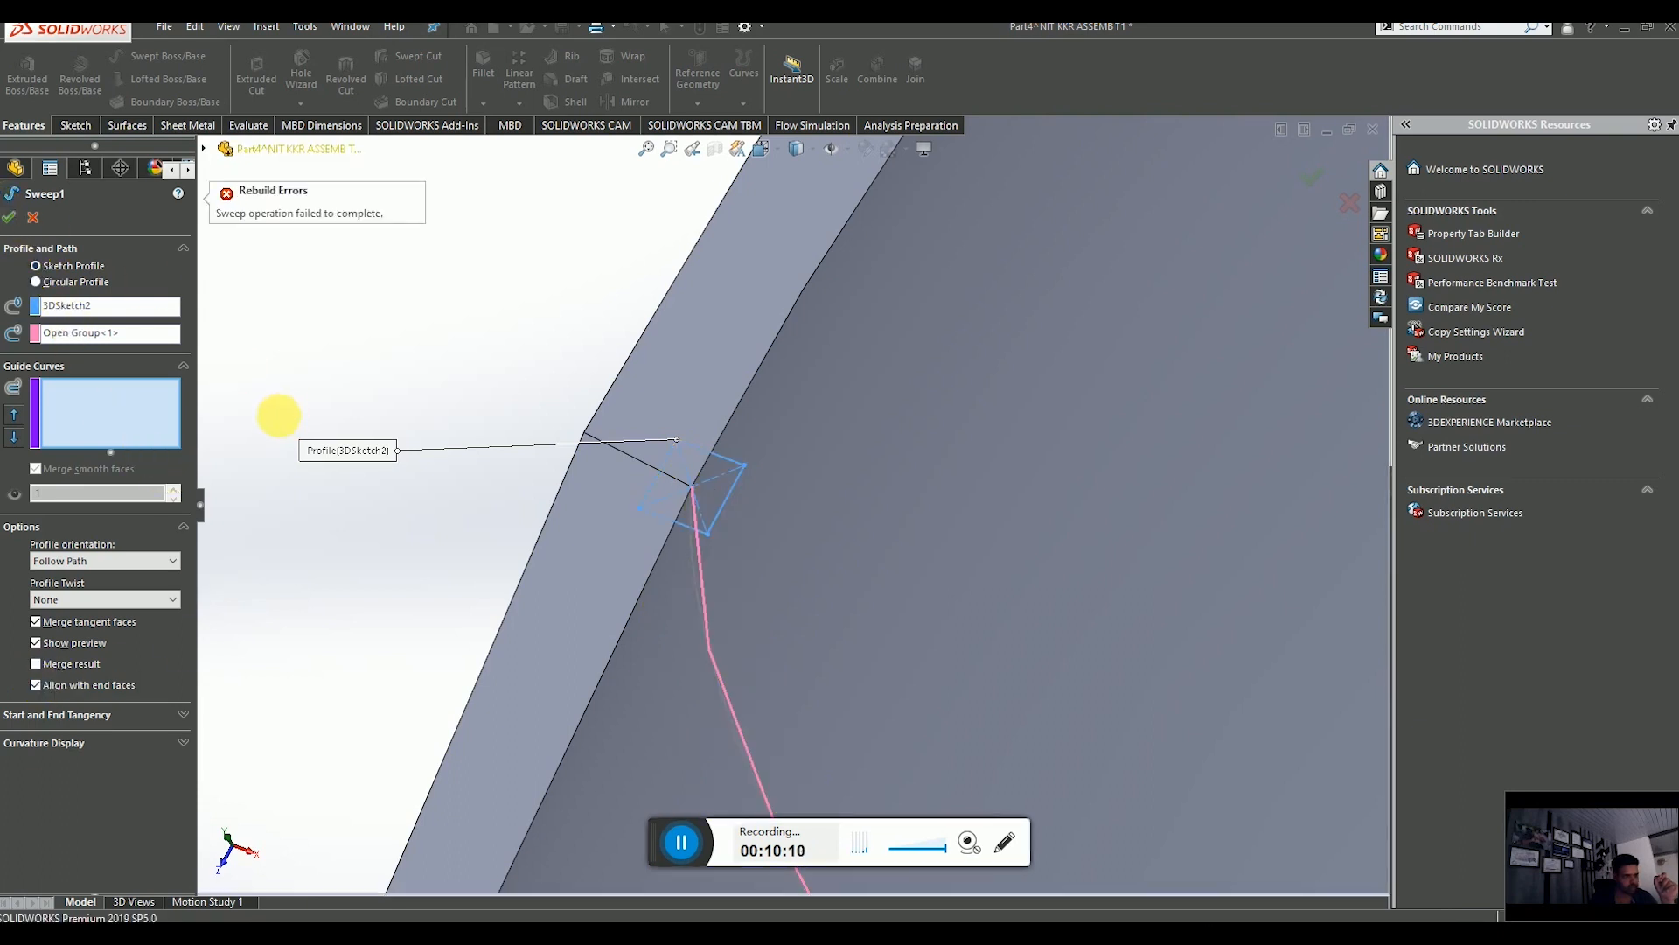
pyautogui.click(36, 685)
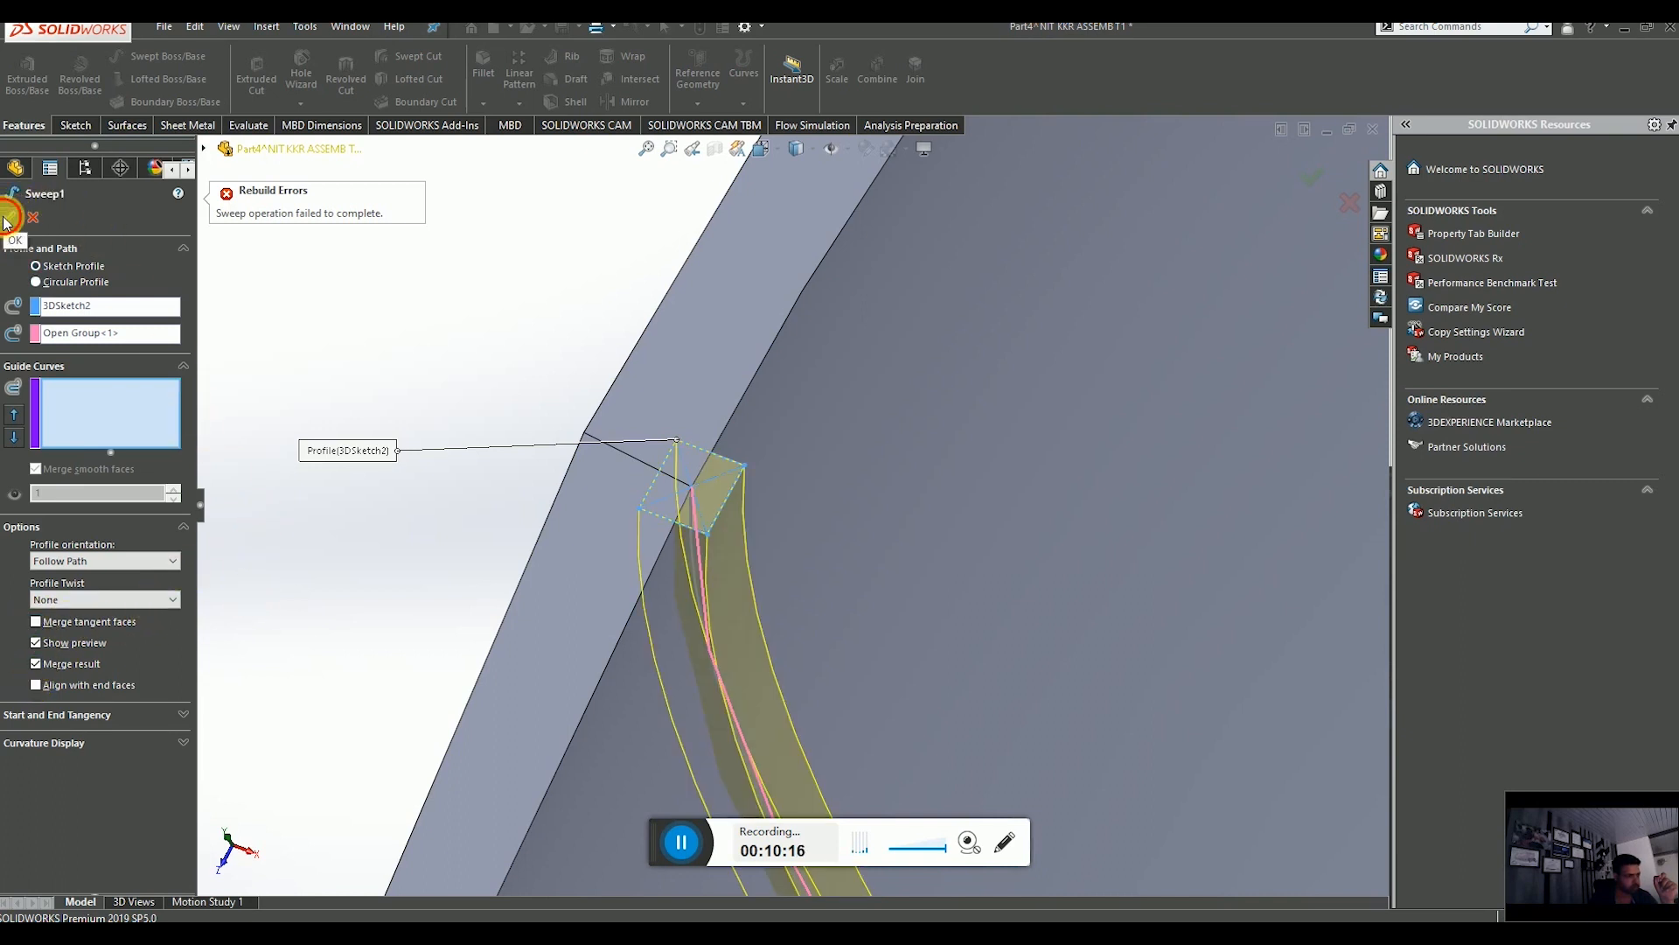
# Inspect the swept rib running around the fuselage nose.
pyautogui.scroll(2, 727, 574)
pyautogui.moveTo(727, 574); pyautogui.dragTo(807, 455, button='middle')
pyautogui.scroll(6, 807, 455)
pyautogui.moveTo(925, 663); pyautogui.dragTo(1001, 607, button='middle')
pyautogui.scroll(-5, 1013, 553)
pyautogui.scroll(5, 1019, 525)
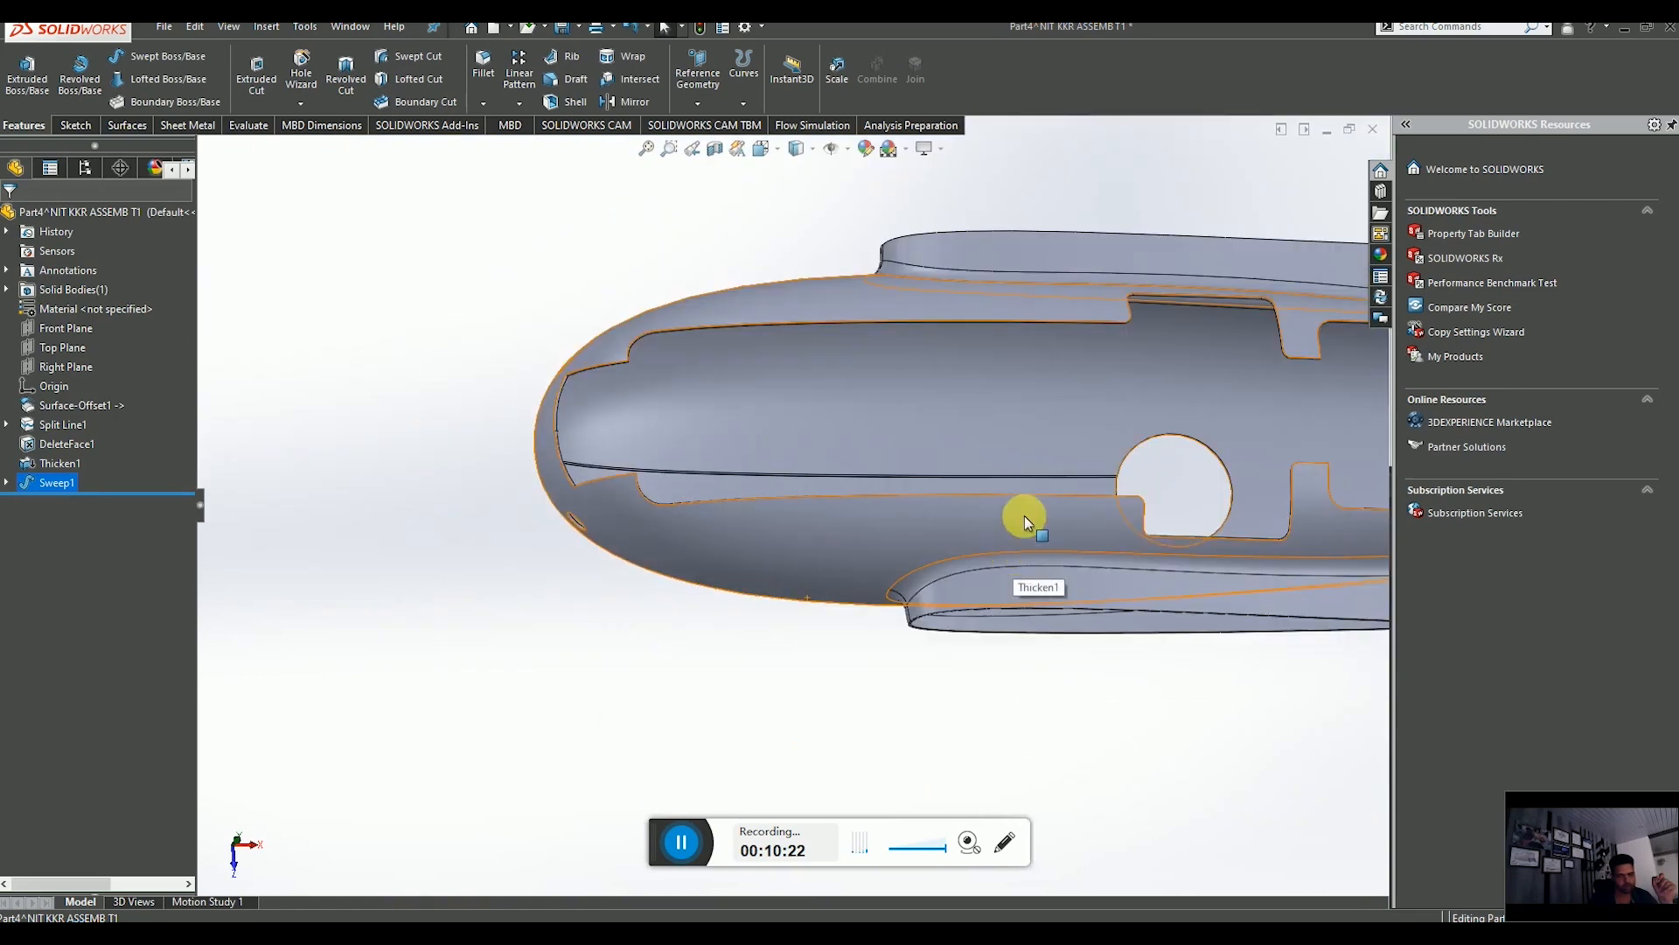
pyautogui.moveTo(1021, 511)
pyautogui.mouseDown(button='middle')
pyautogui.moveTo(1040, 569)
pyautogui.moveTo(1035, 525)
pyautogui.mouseUp(button='middle')
pyautogui.scroll(-5, 1035, 524)
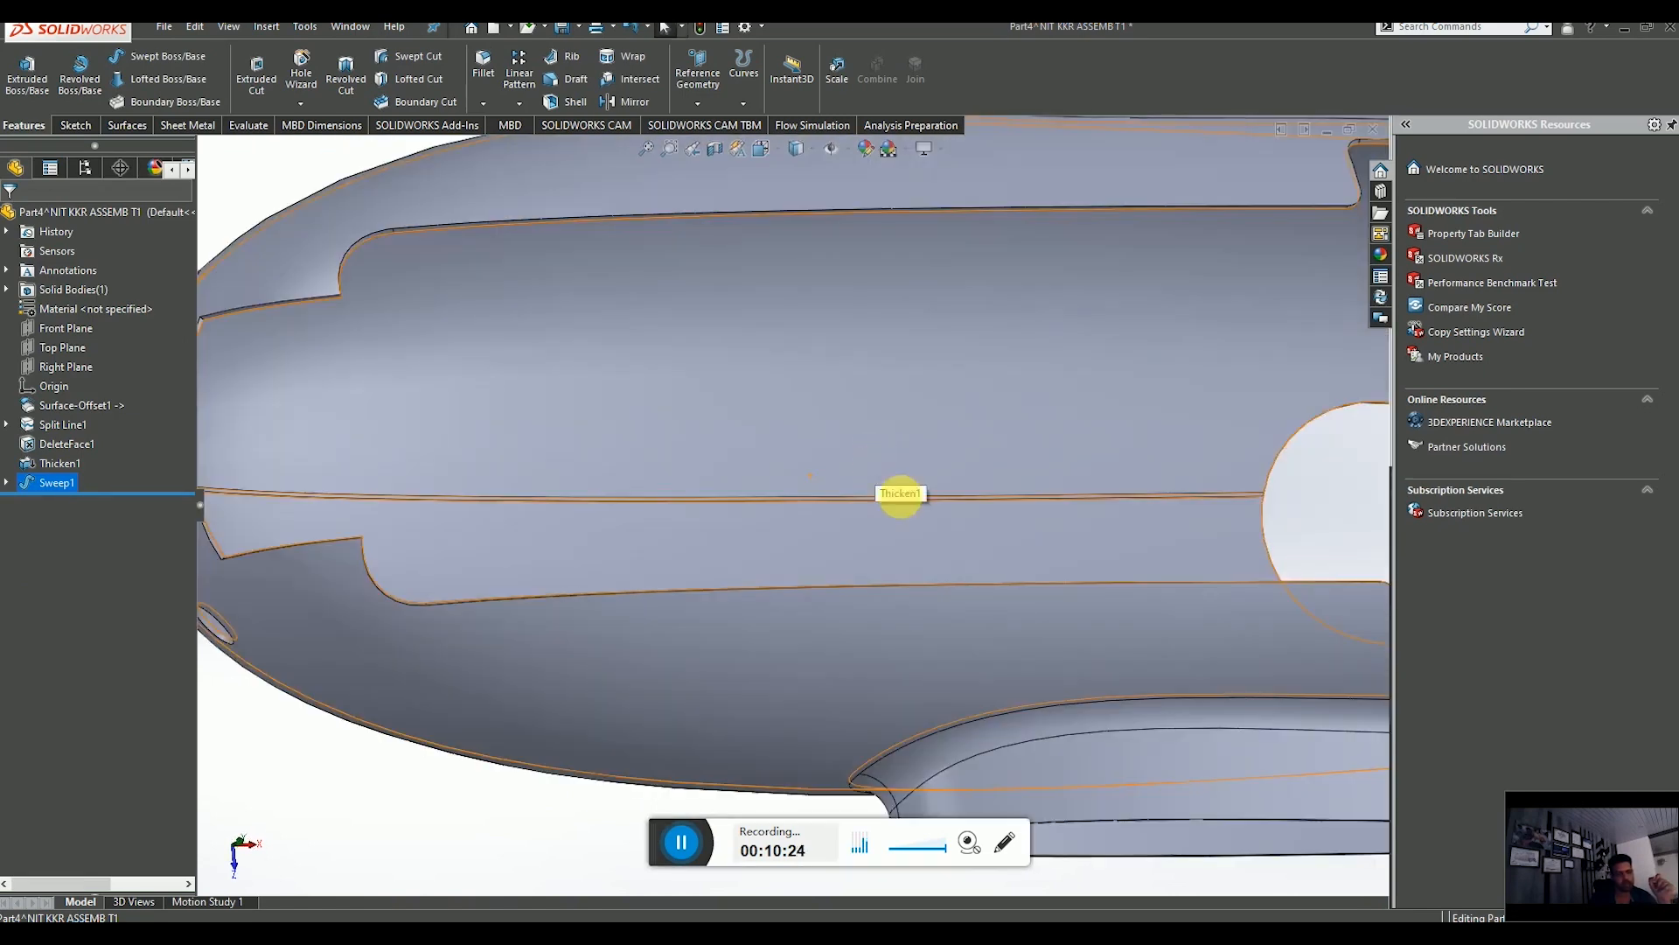
pyautogui.scroll(3, 927, 538)
pyautogui.scroll(2, 927, 539)
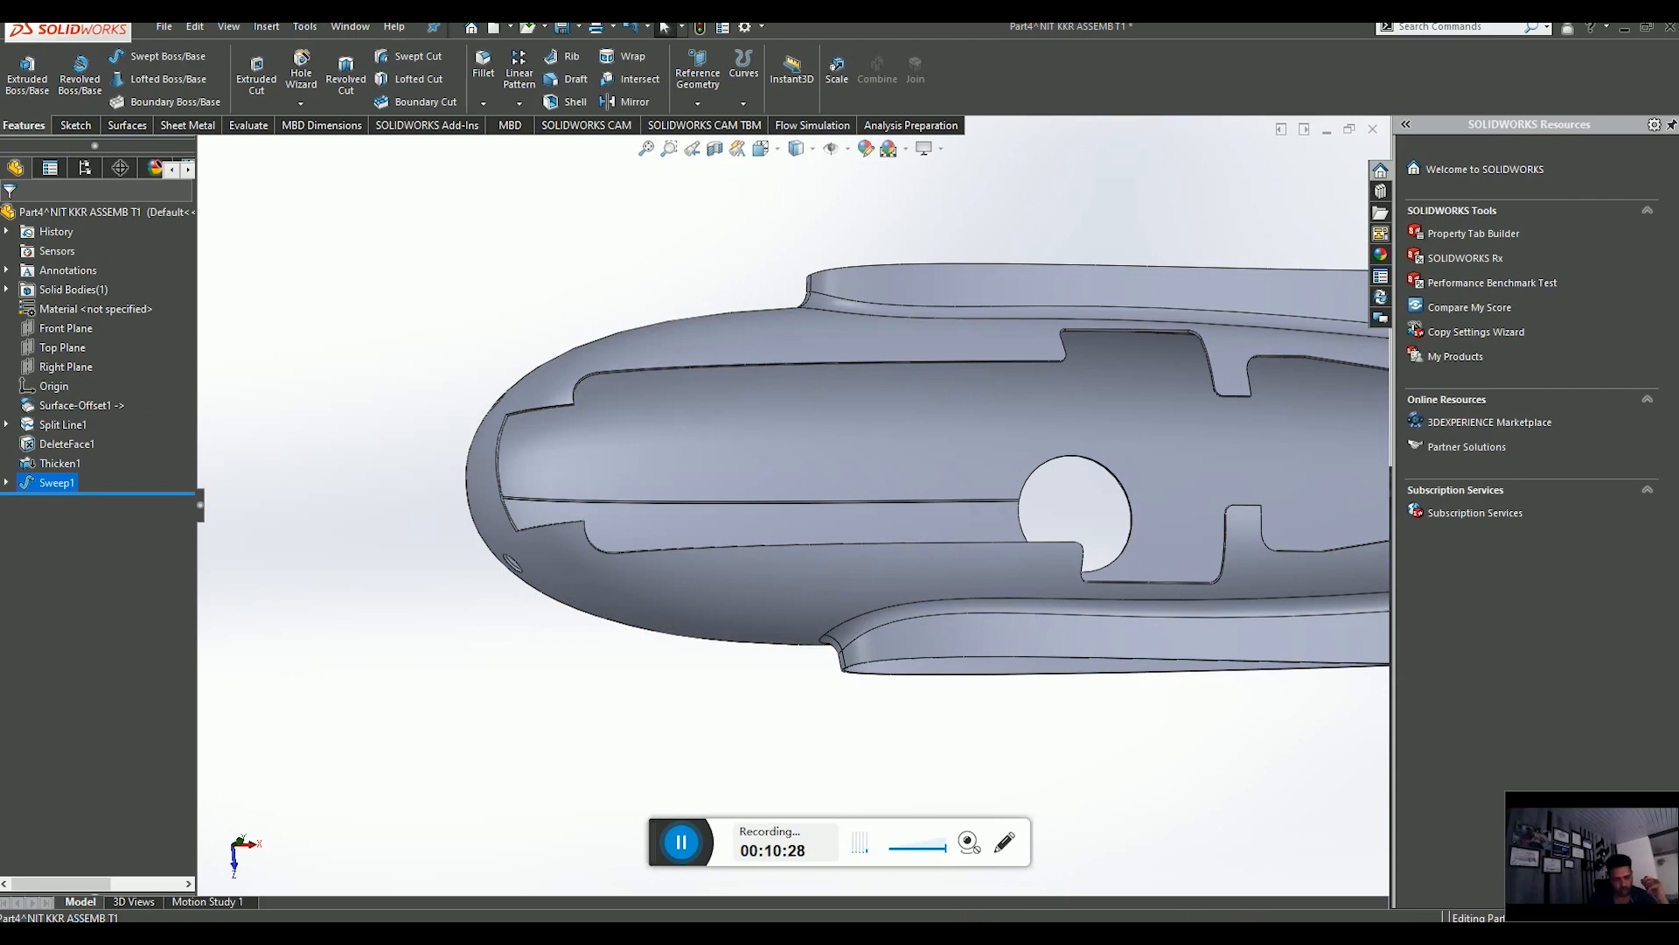
# Switch to the fuselage assembly and inspect the new rib inside the nose section.
pyautogui.click(1023, 873)
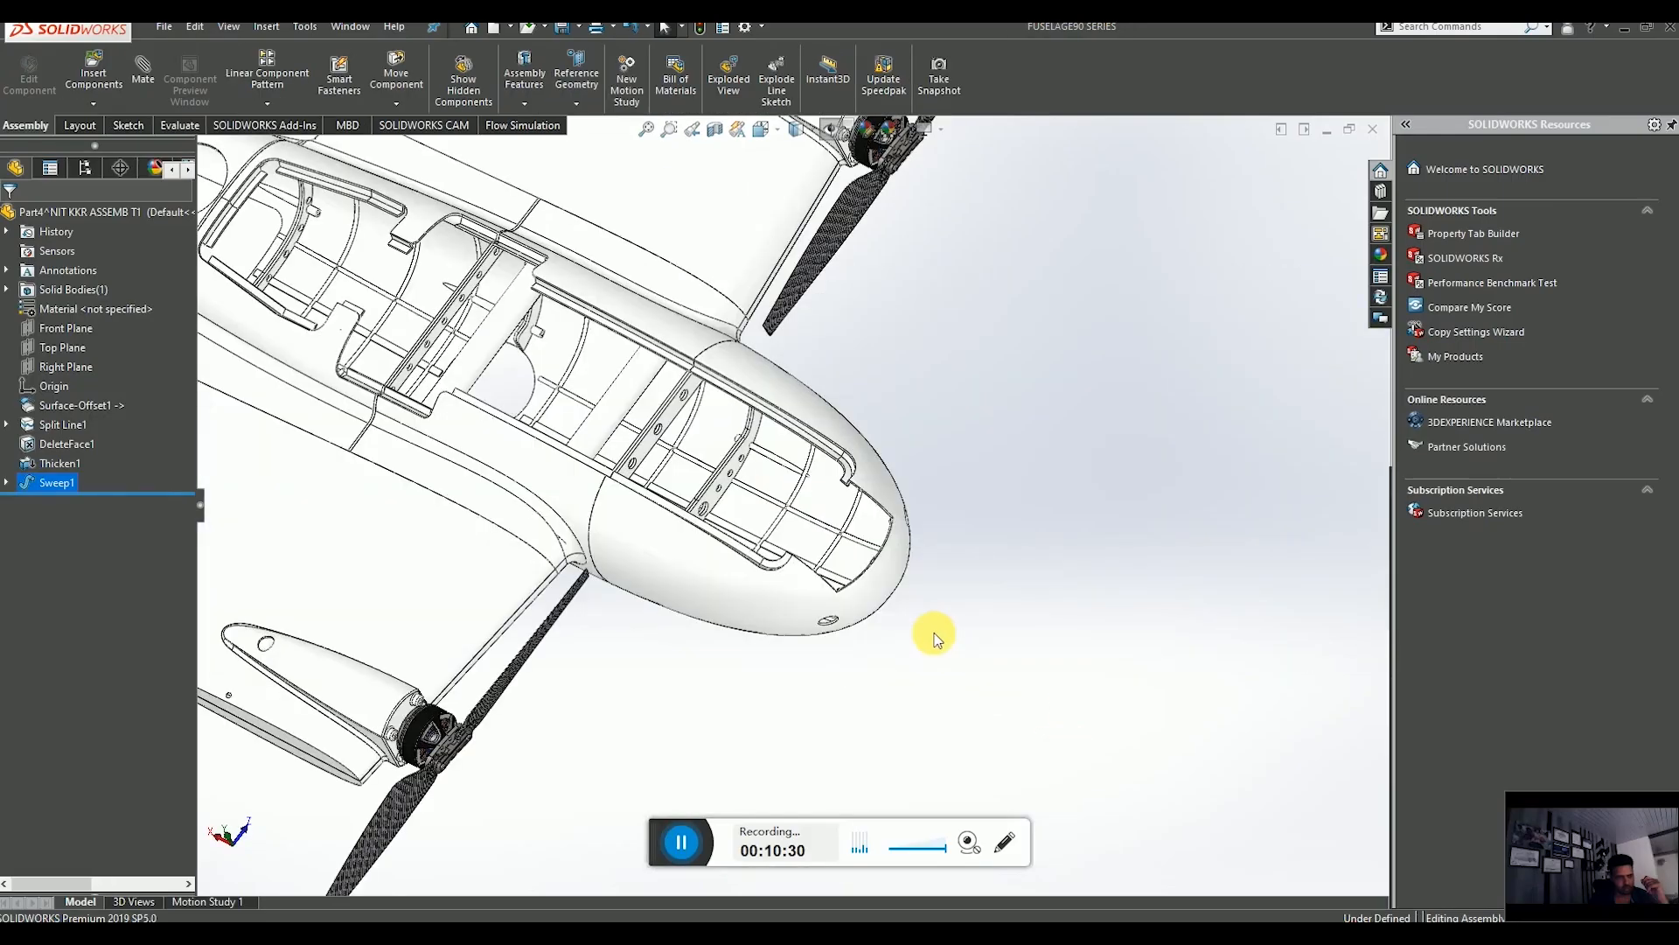
pyautogui.scroll(-6, 787, 538)
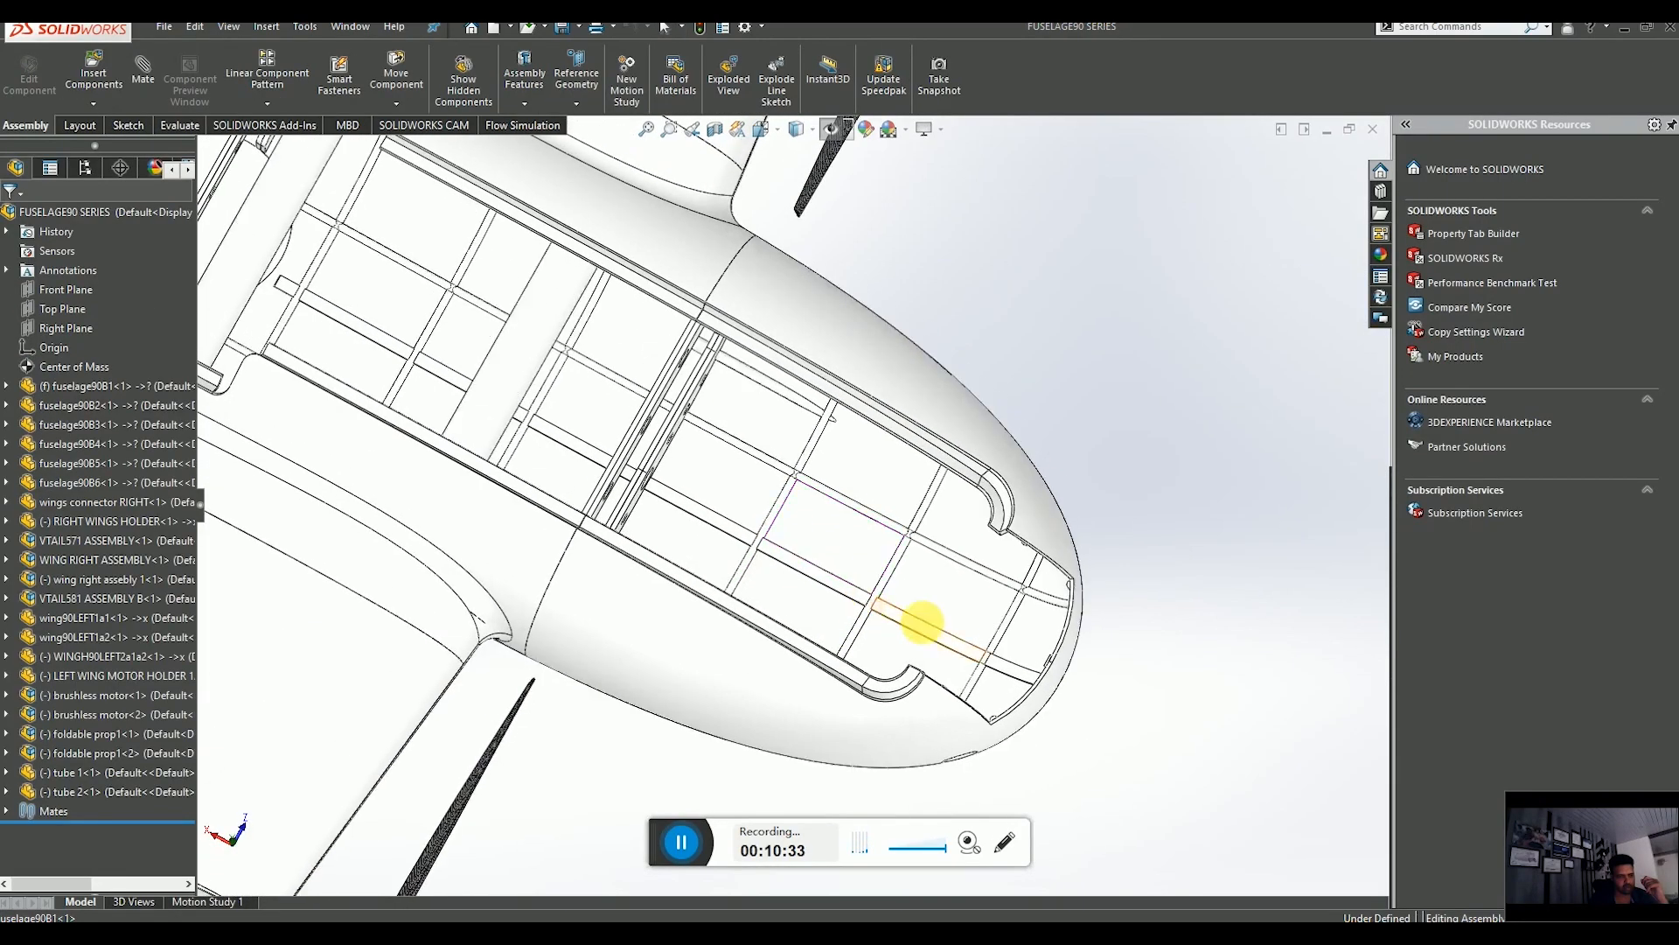
pyautogui.scroll(-2, 927, 625)
pyautogui.click(831, 584)
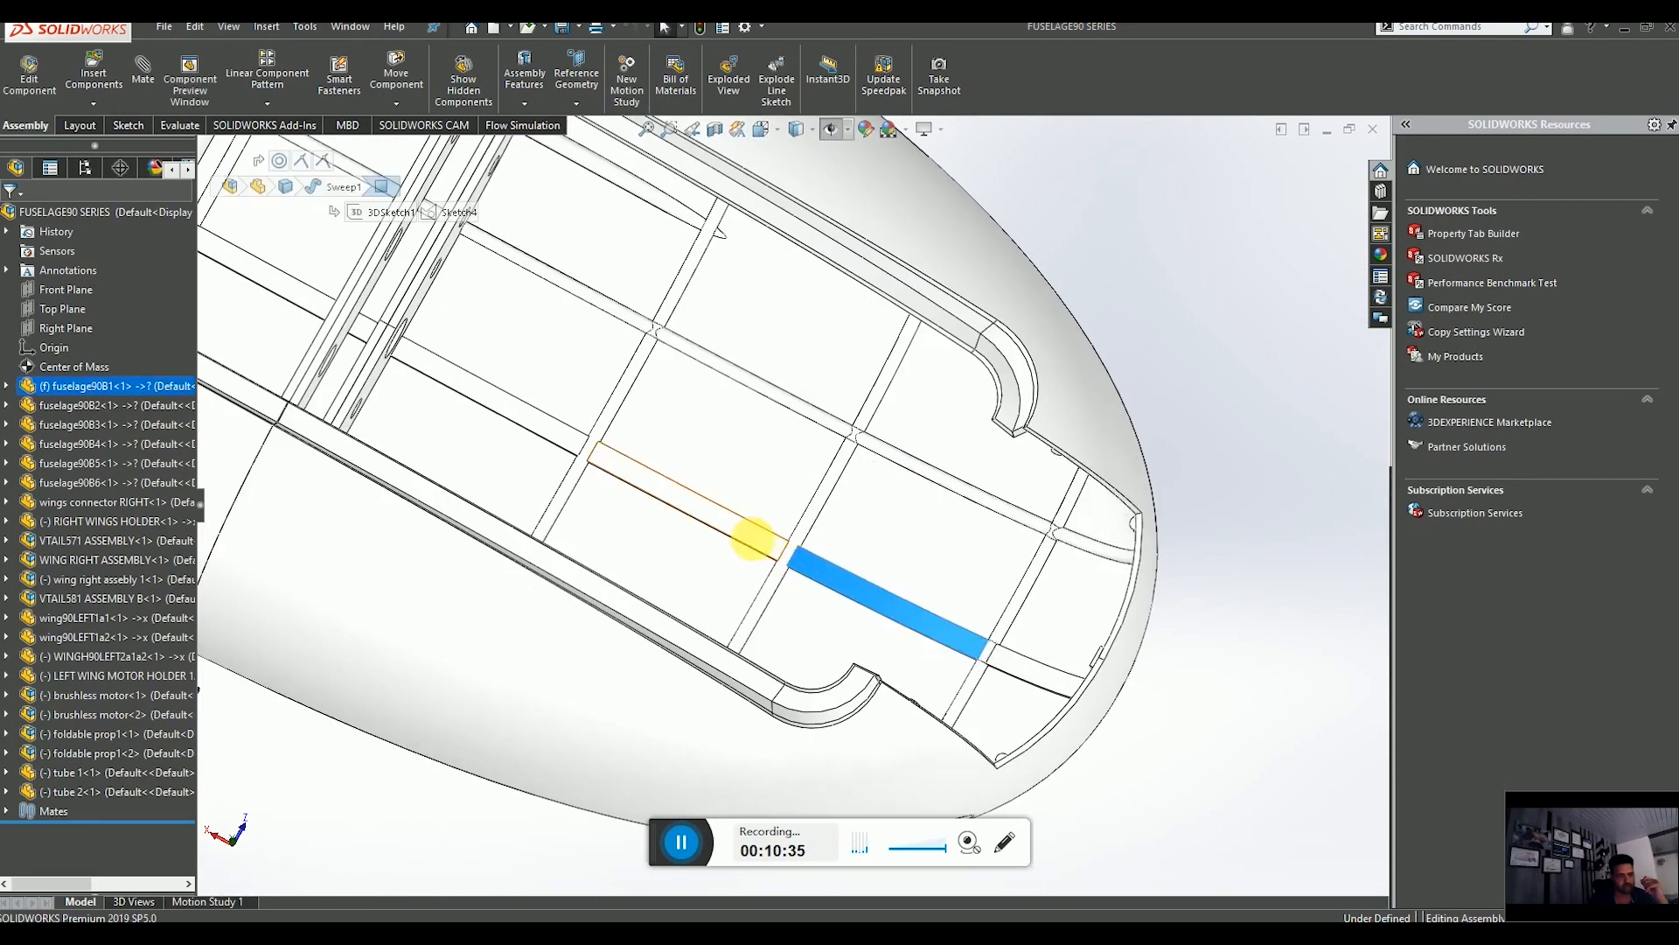
pyautogui.scroll(4, 795, 577)
pyautogui.scroll(-3, 821, 490)
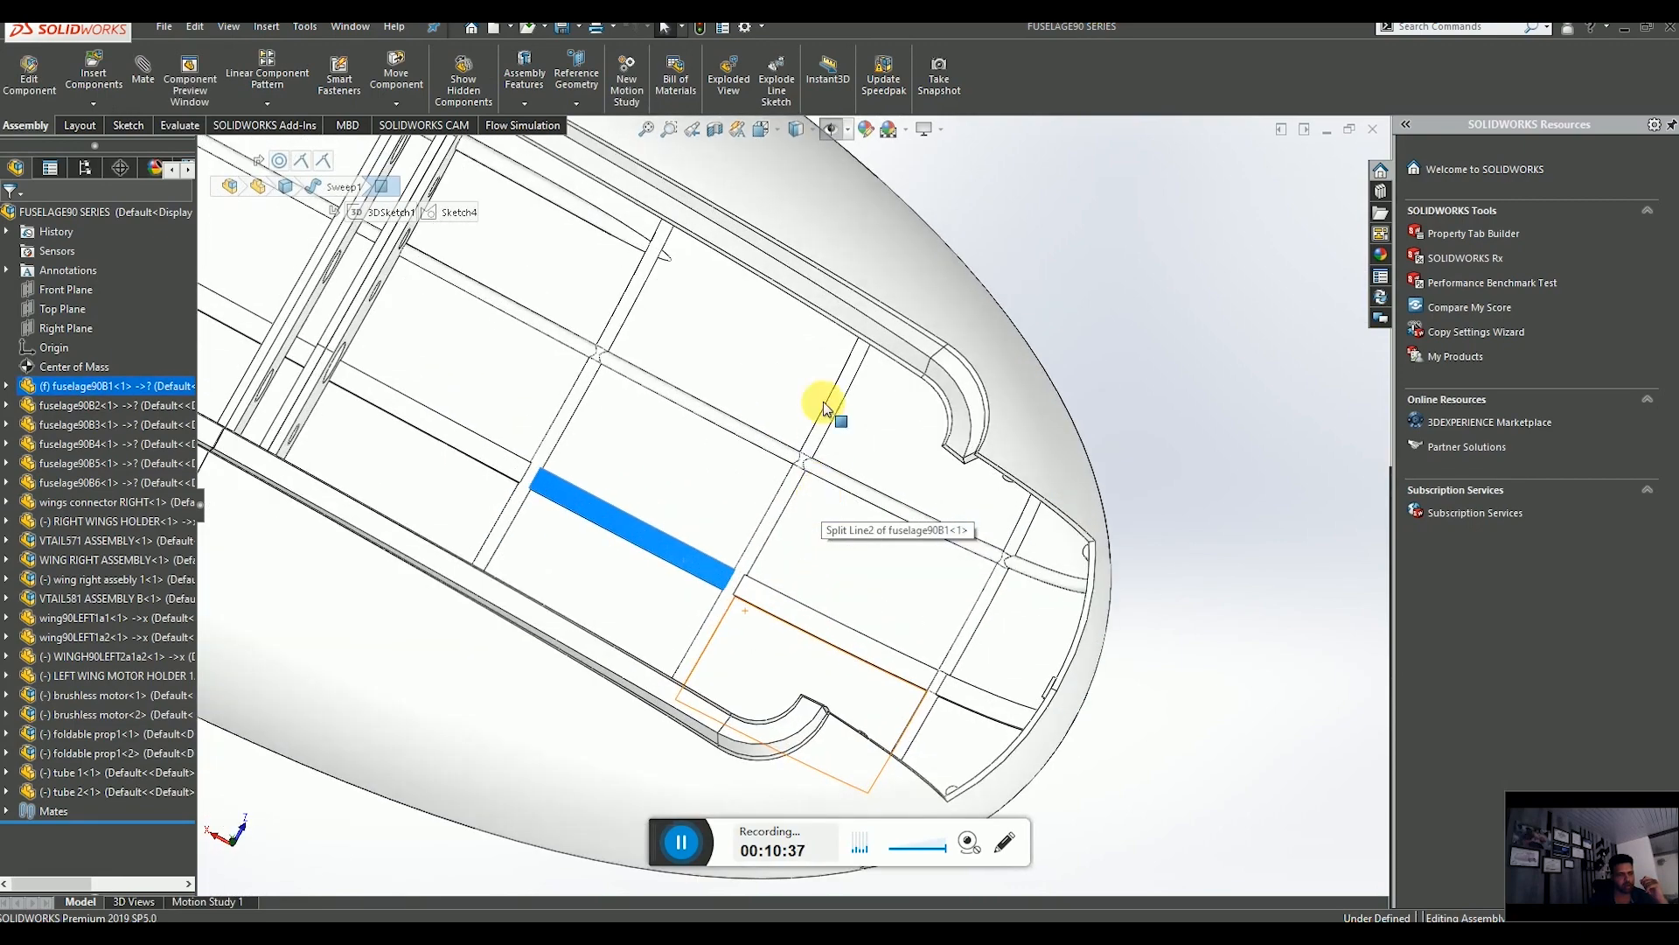
pyautogui.scroll(3, 757, 569)
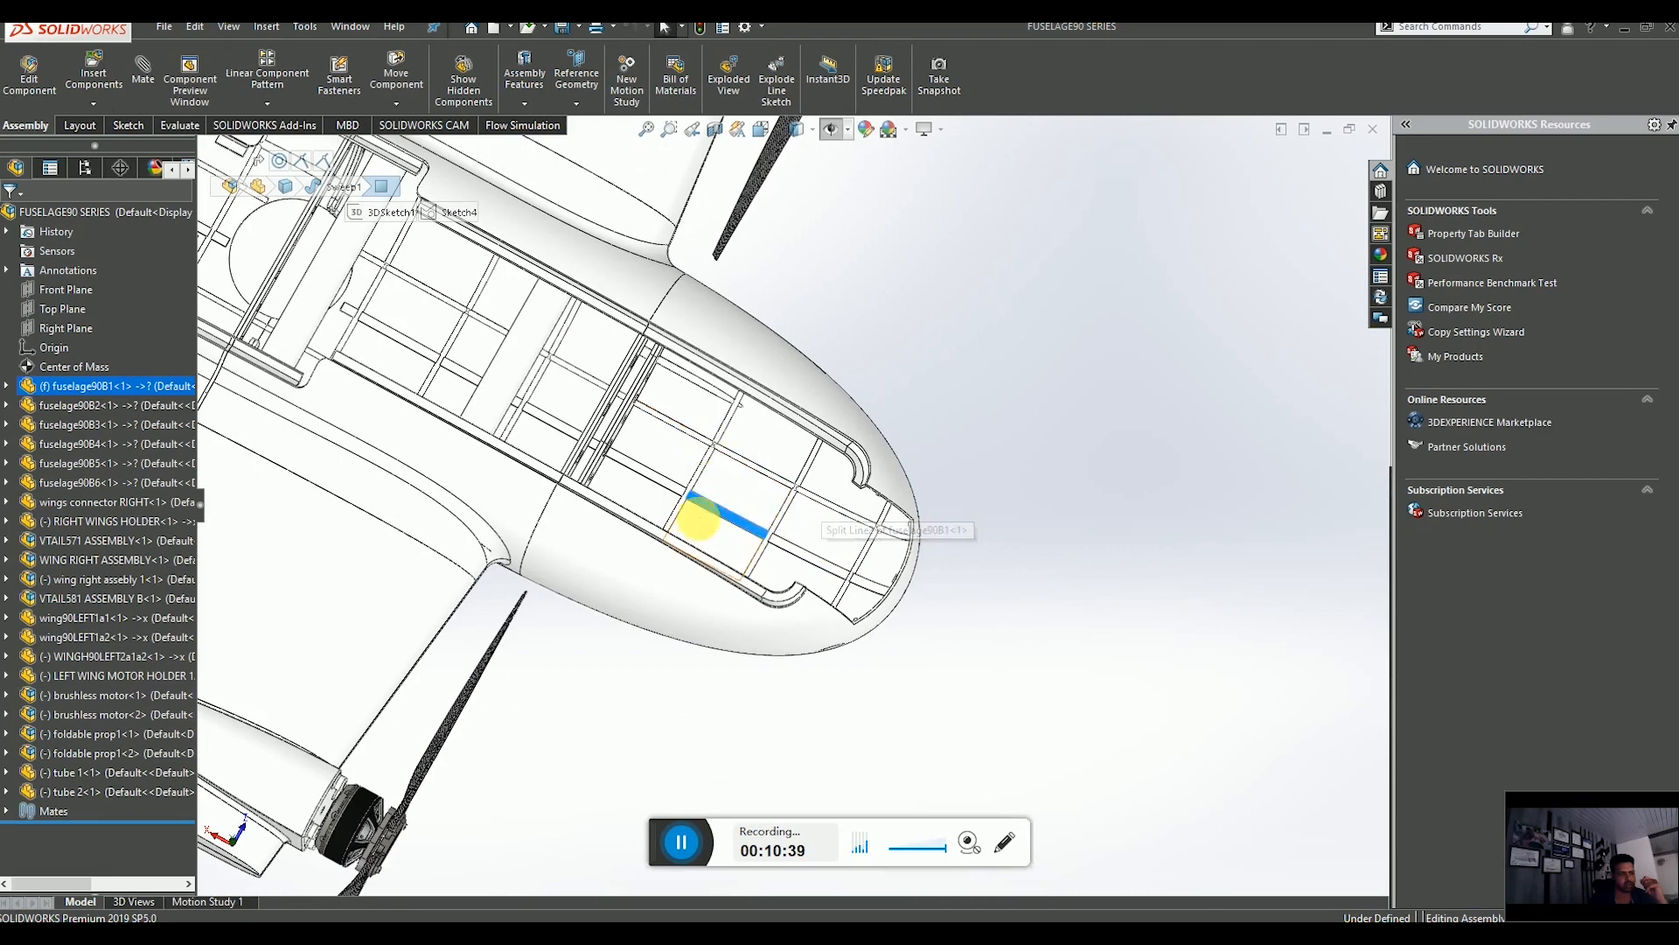
pyautogui.scroll(3, 770, 542)
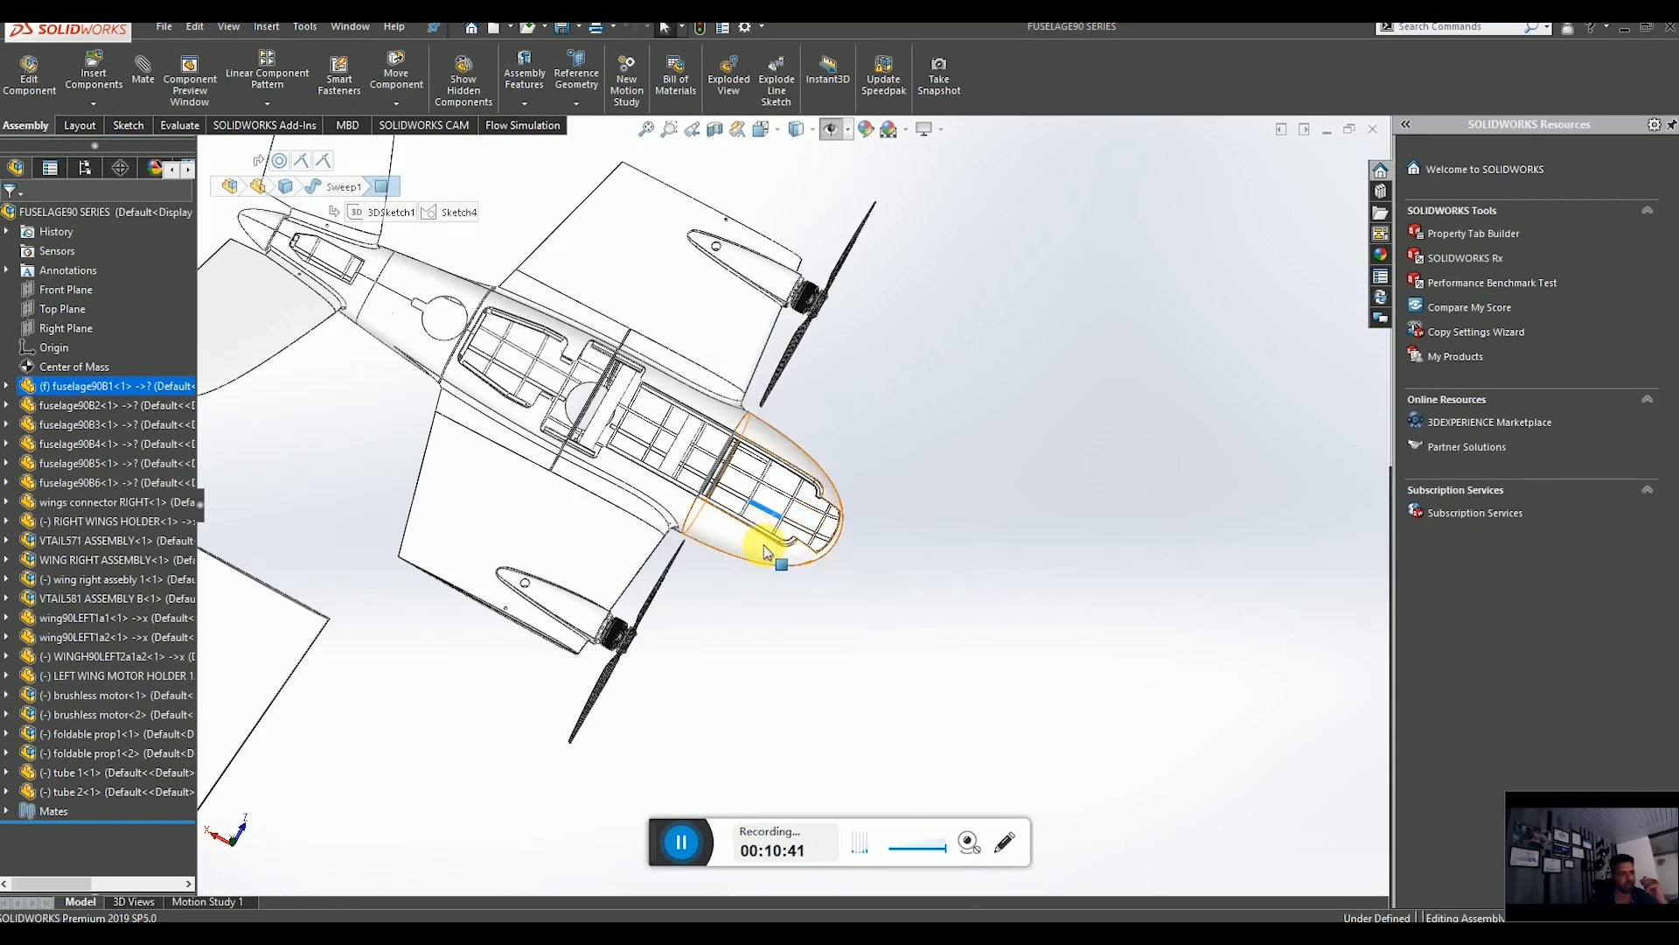
pyautogui.moveTo(769, 544); pyautogui.dragTo(725, 433, button='middle')
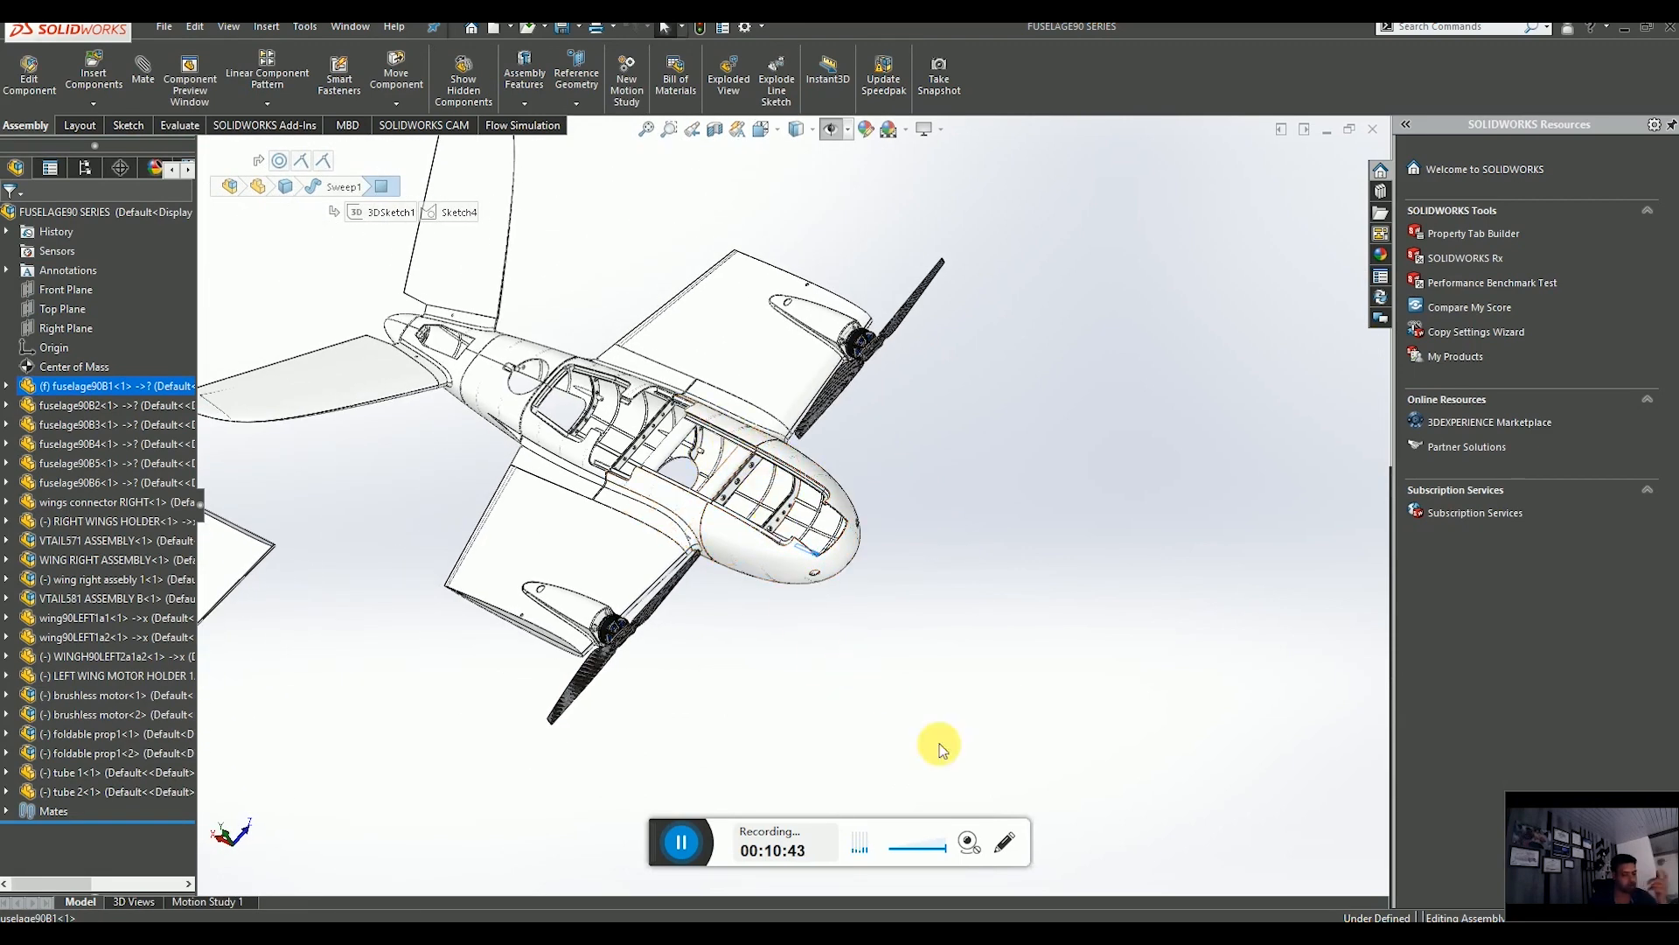
# Switch to the fuselage part window, view the Top Plane face-on and start a new sketch on it.
pyautogui.moveTo(1223, 920)
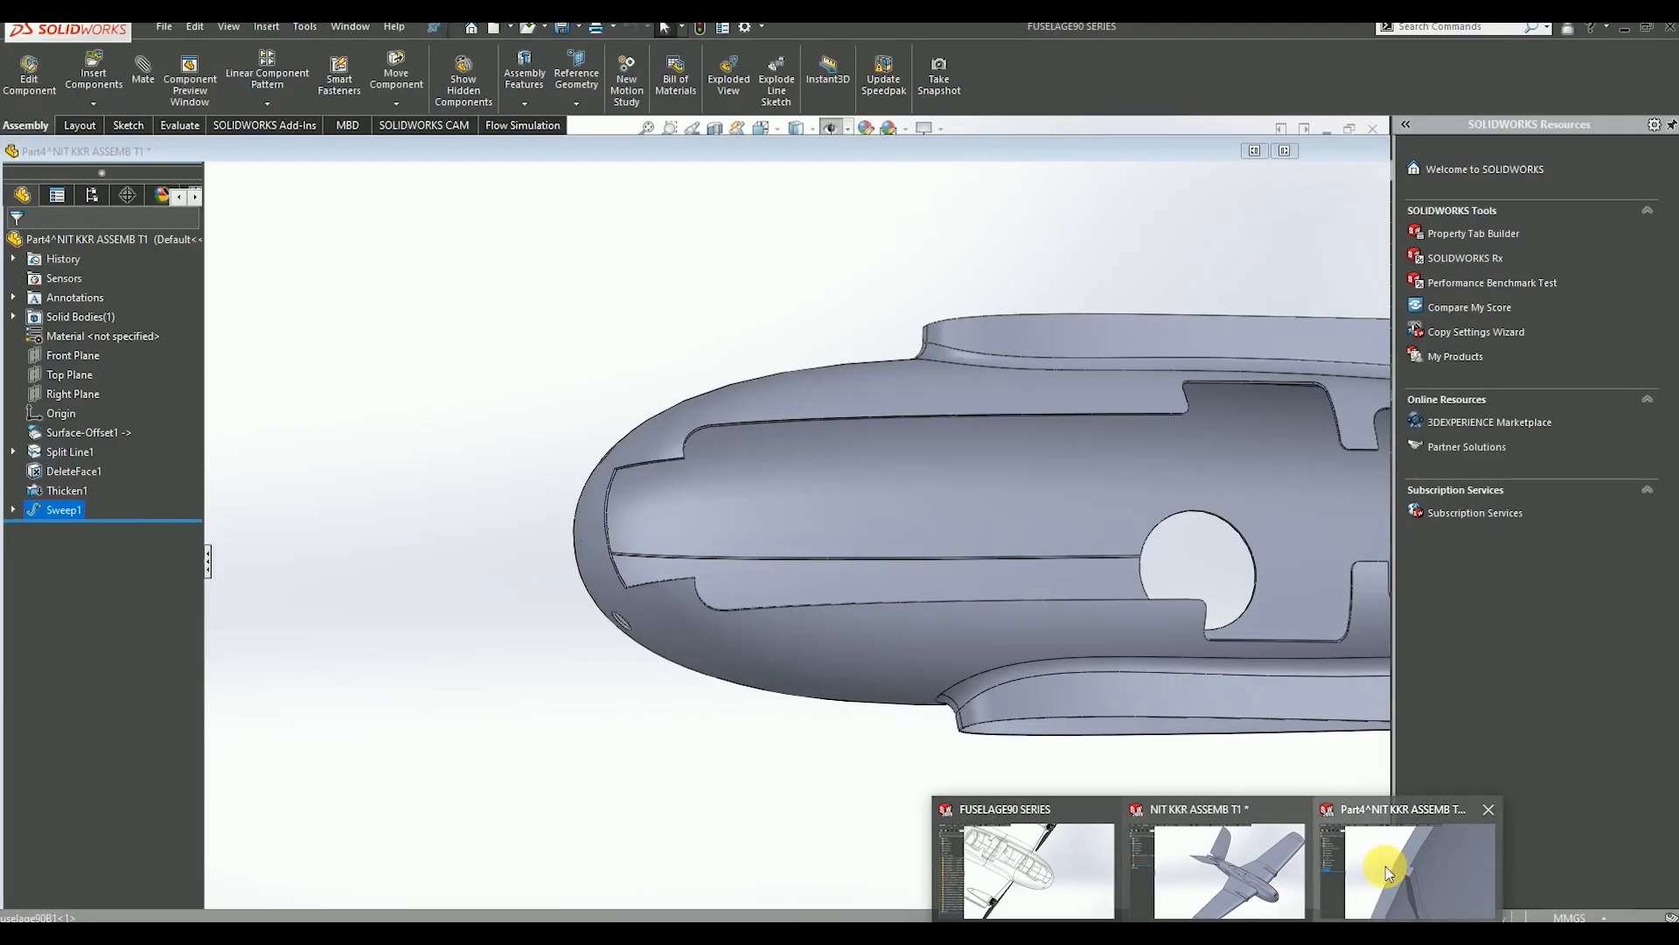
pyautogui.click(1386, 866)
pyautogui.scroll(4, 1043, 698)
pyautogui.moveTo(932, 560); pyautogui.dragTo(908, 596, button='middle')
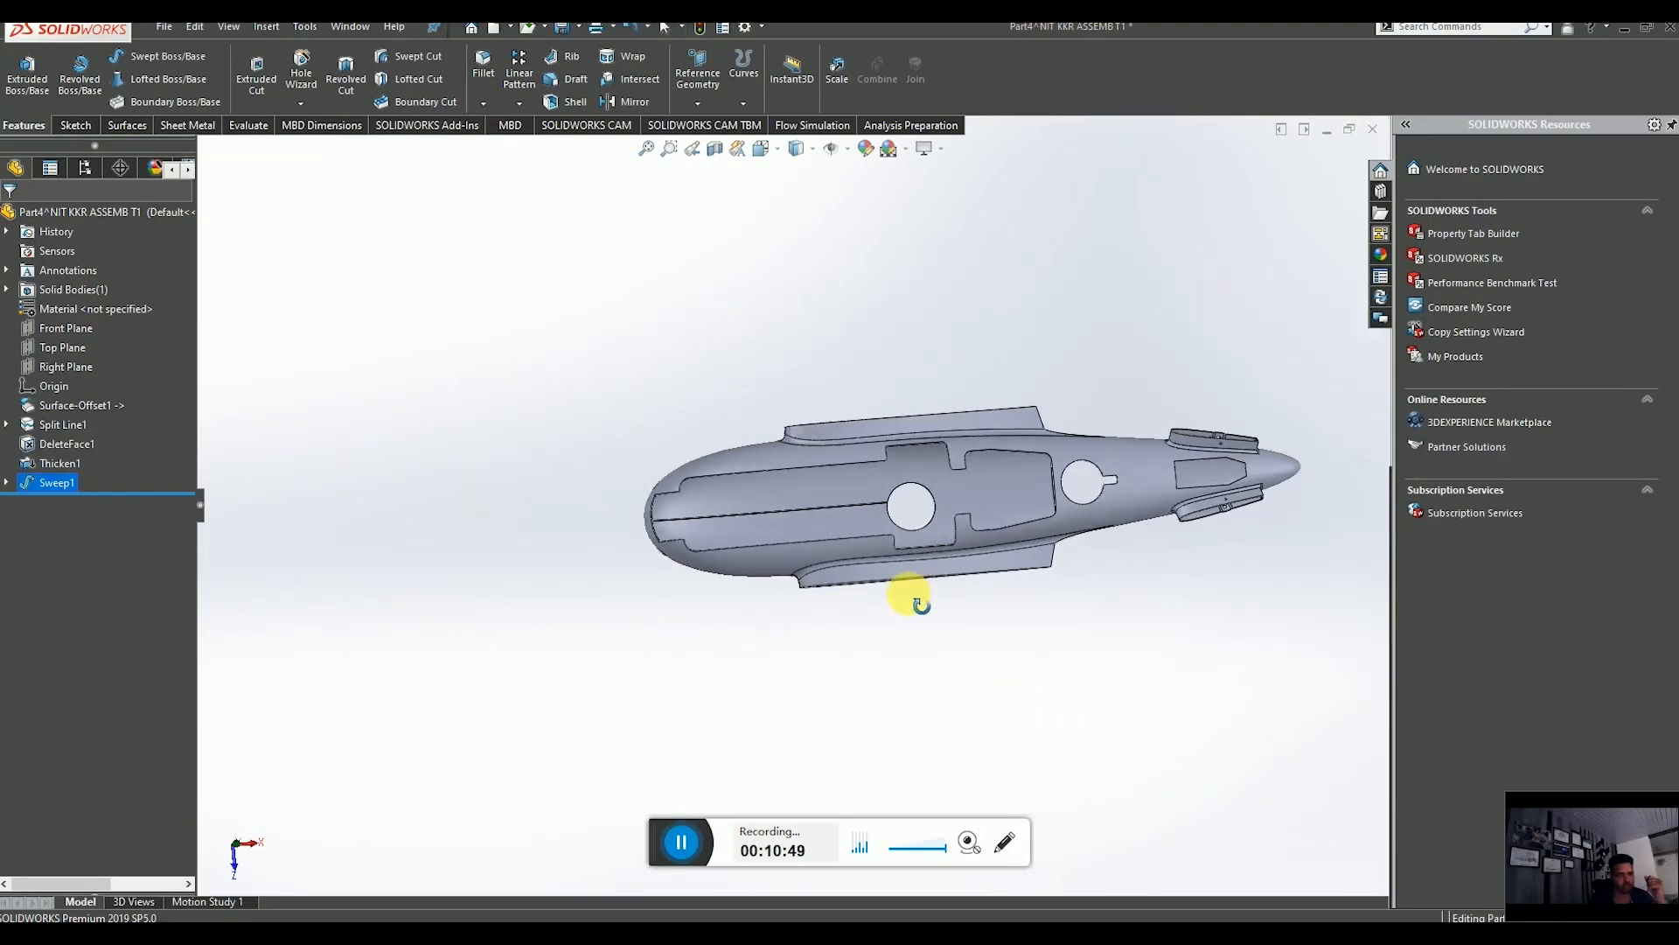
pyautogui.click(74, 343)
pyautogui.click(170, 315)
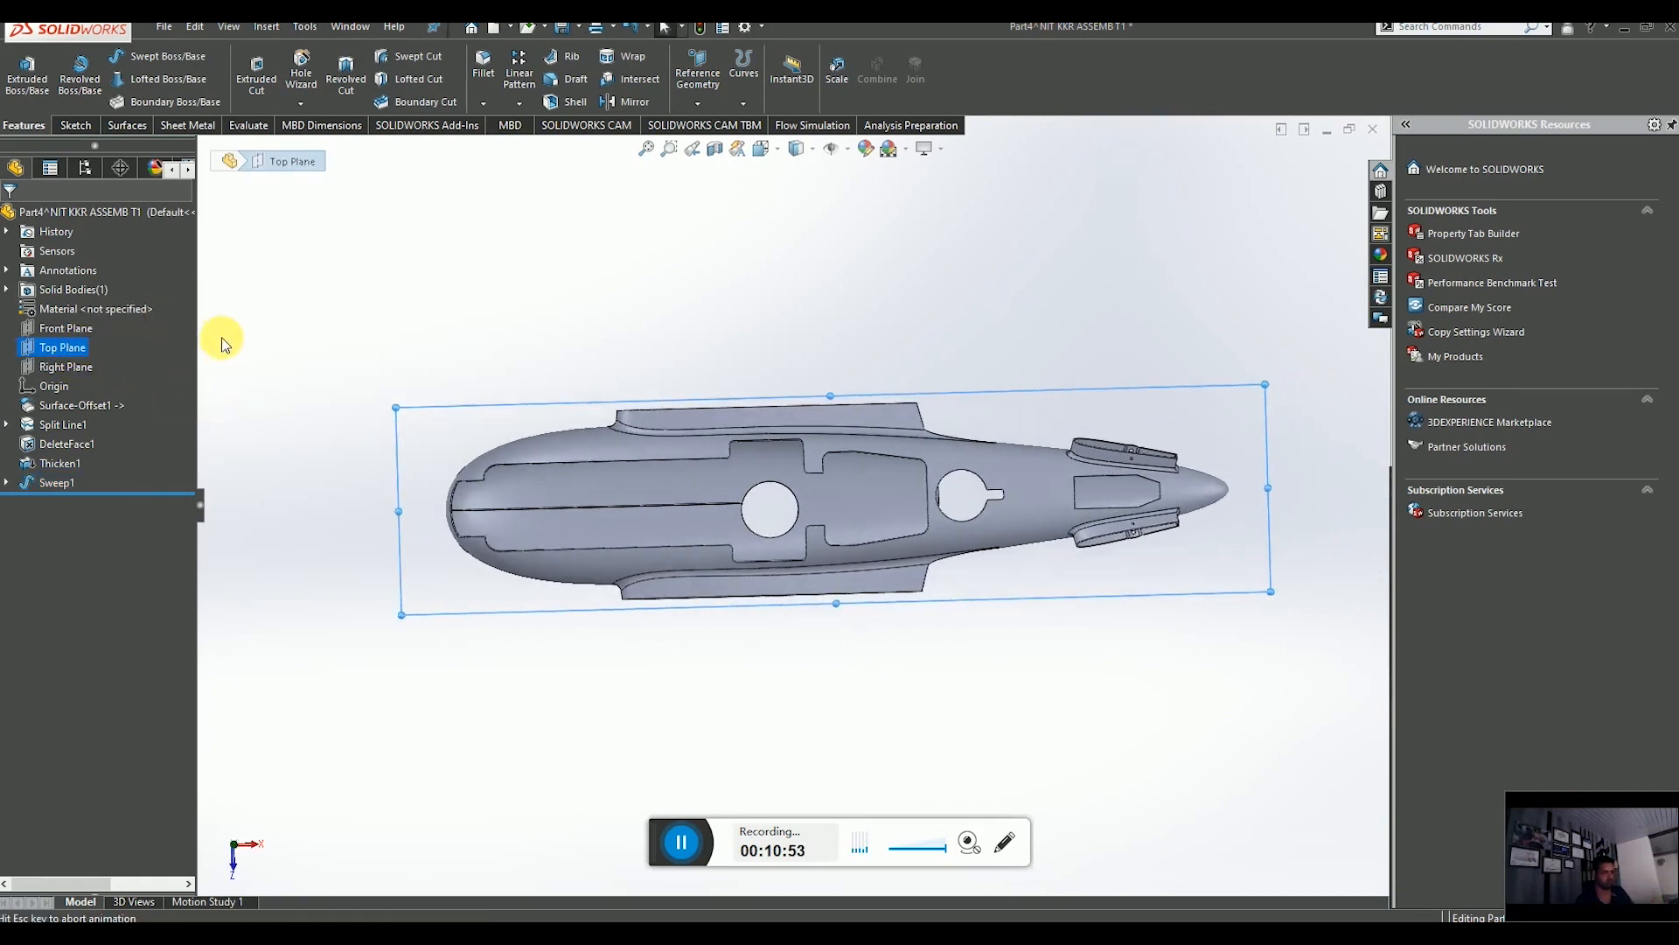
pyautogui.click(77, 126)
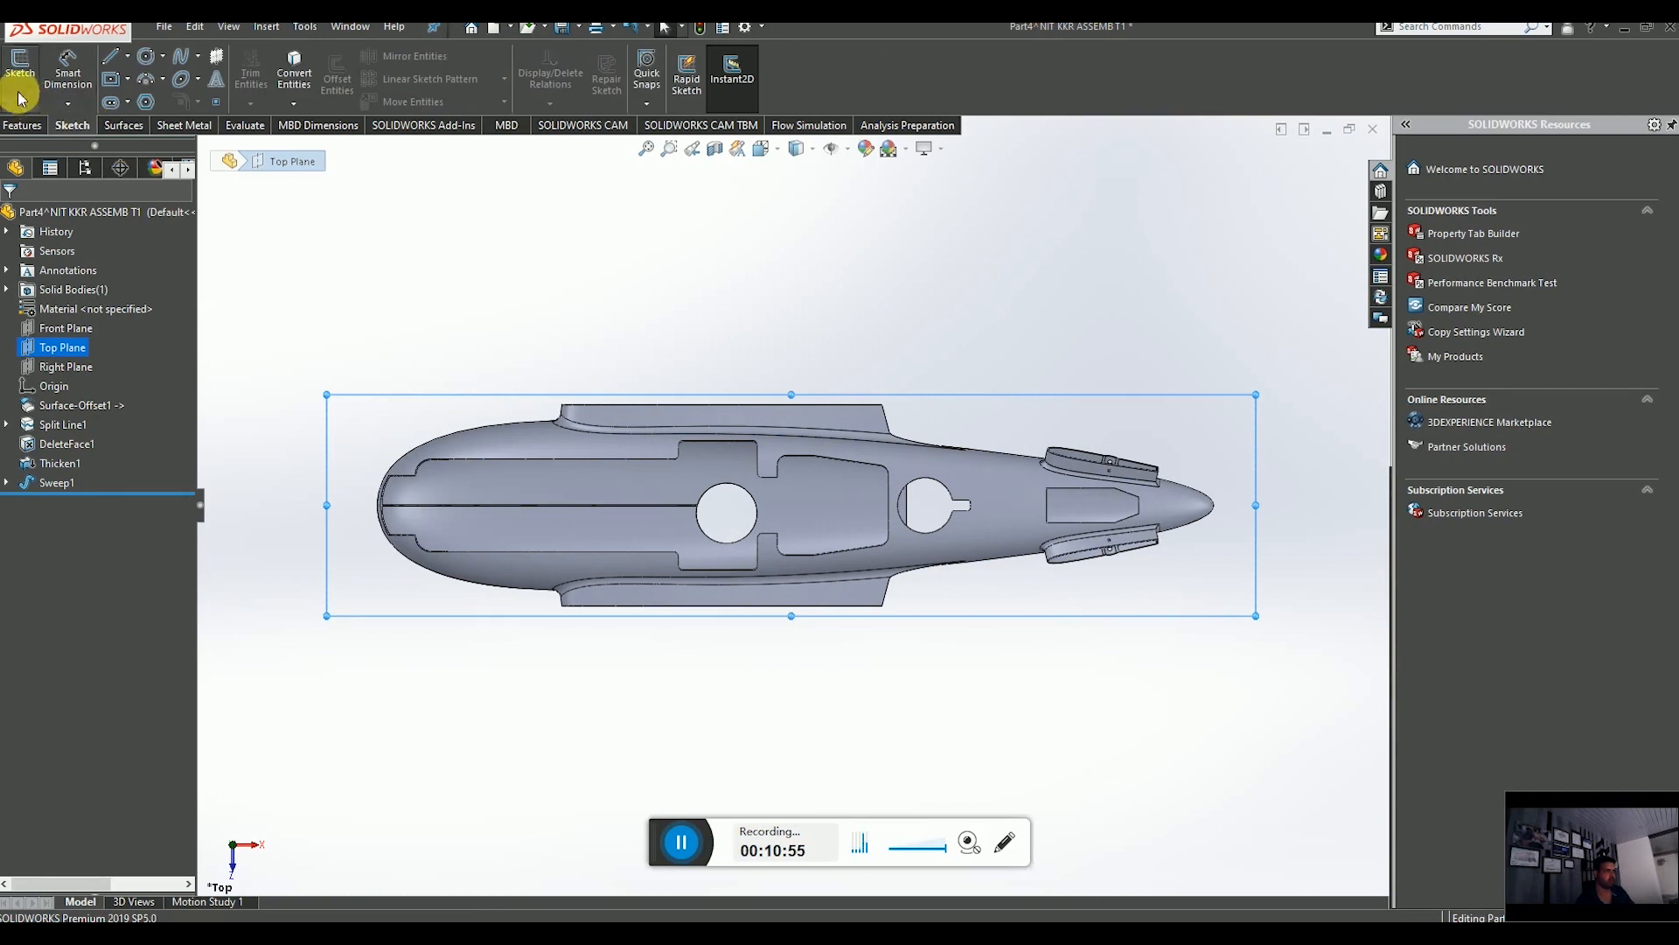
pyautogui.click(19, 73)
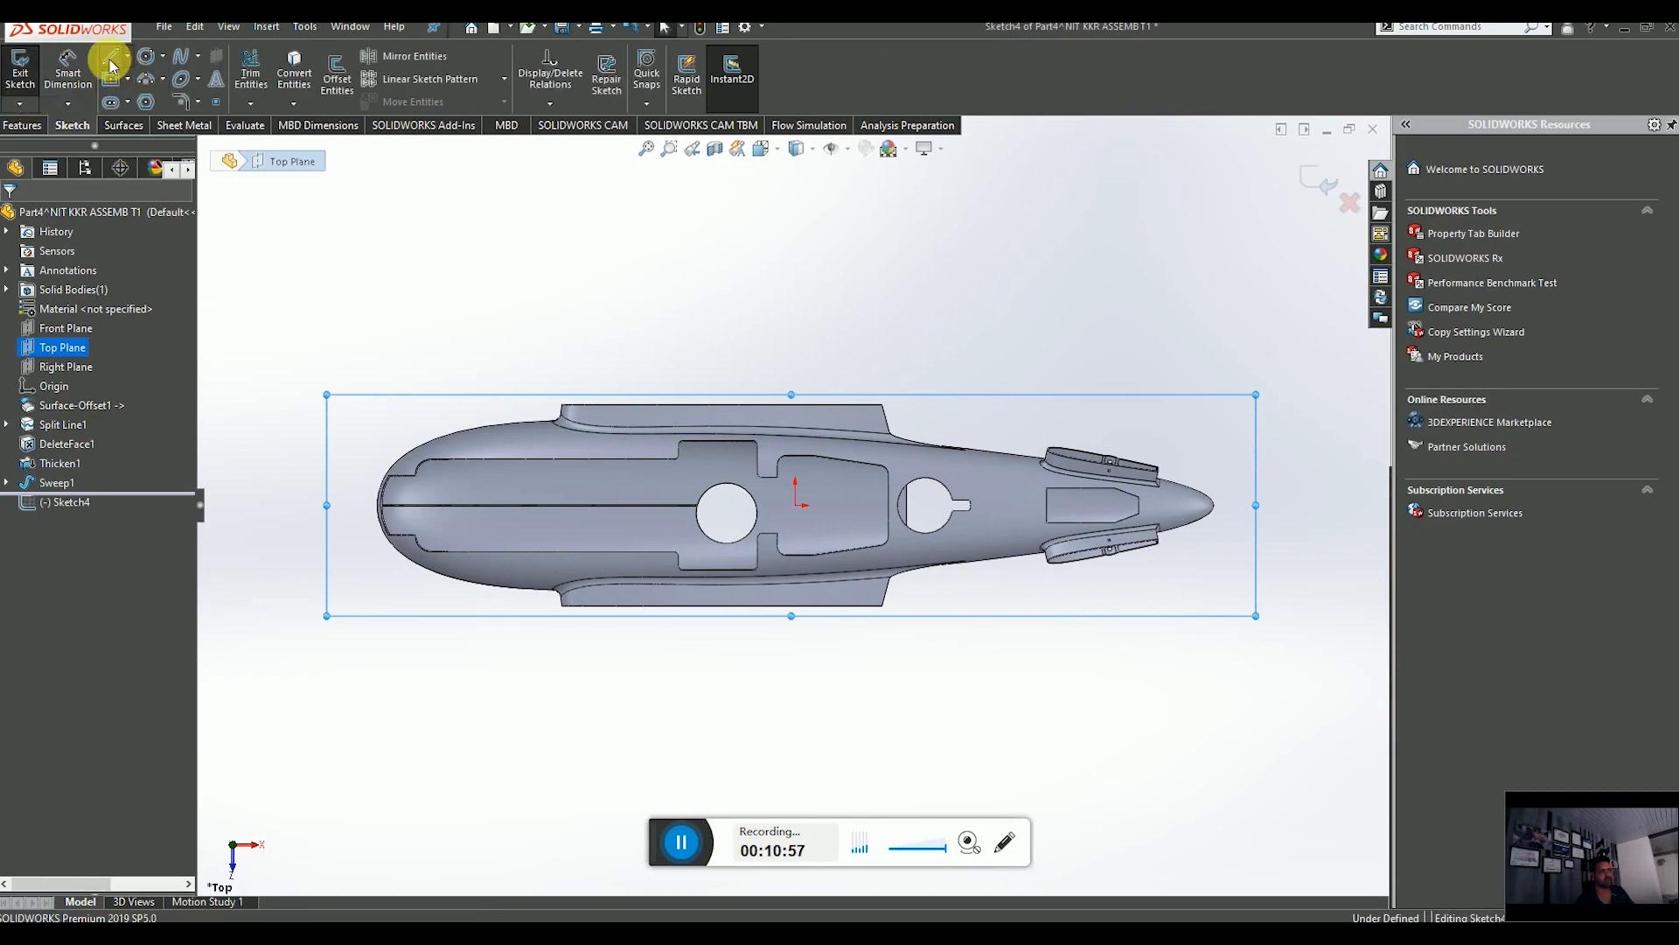
pyautogui.click(110, 59)
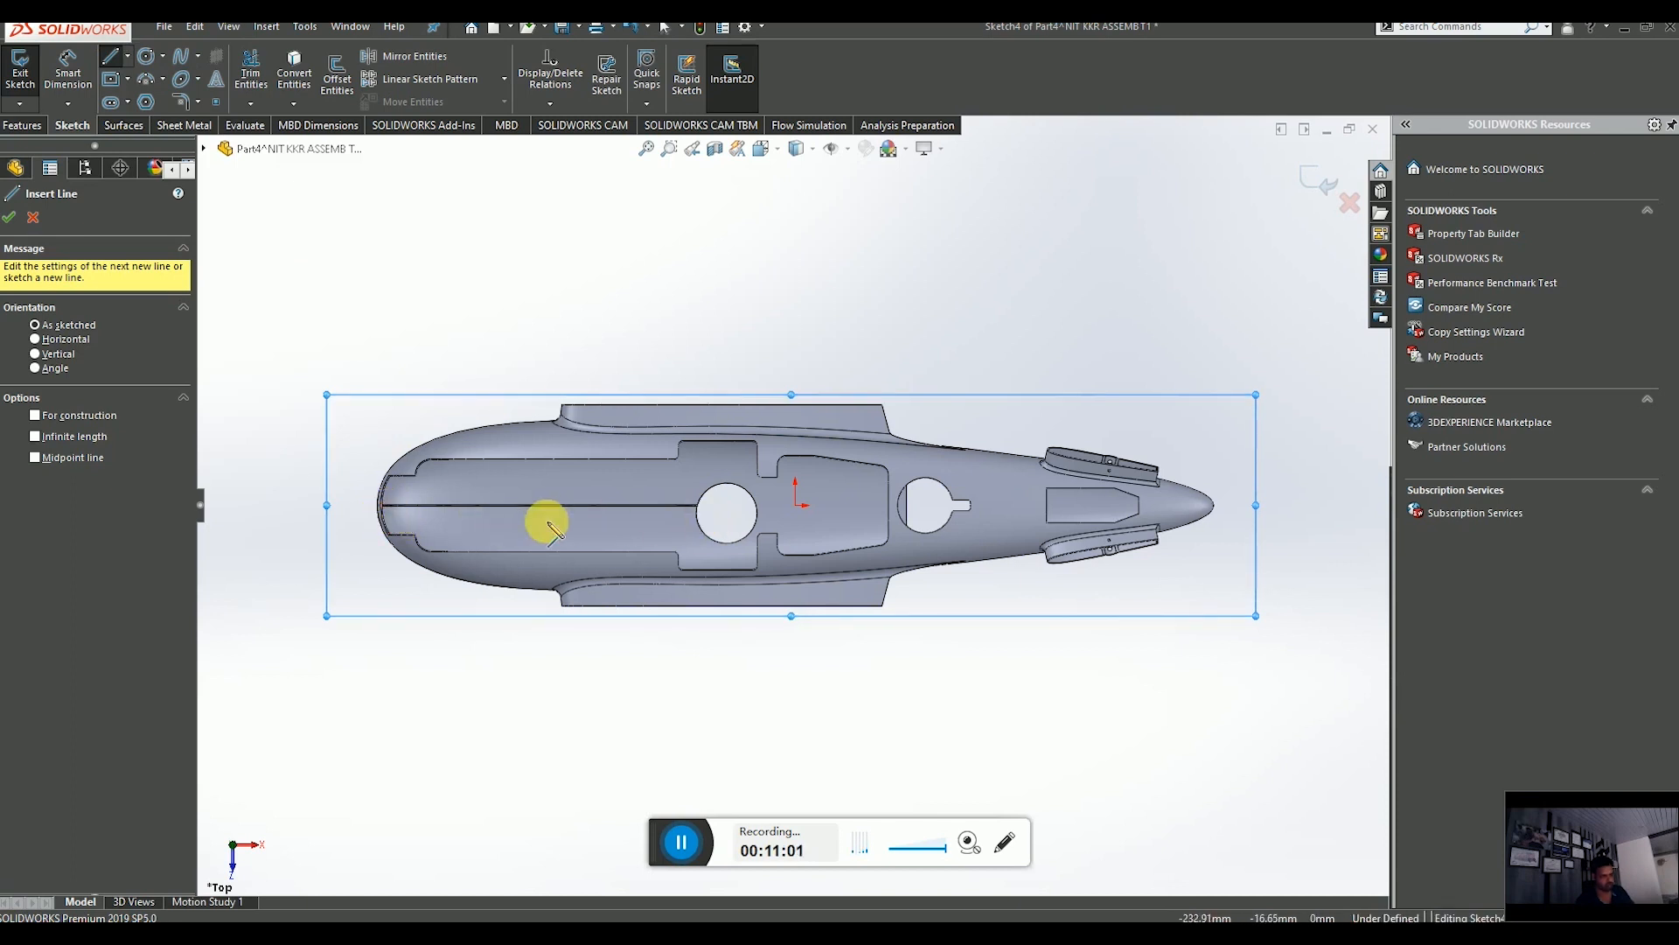
pyautogui.scroll(-3, 470, 523)
pyautogui.scroll(-4, 345, 495)
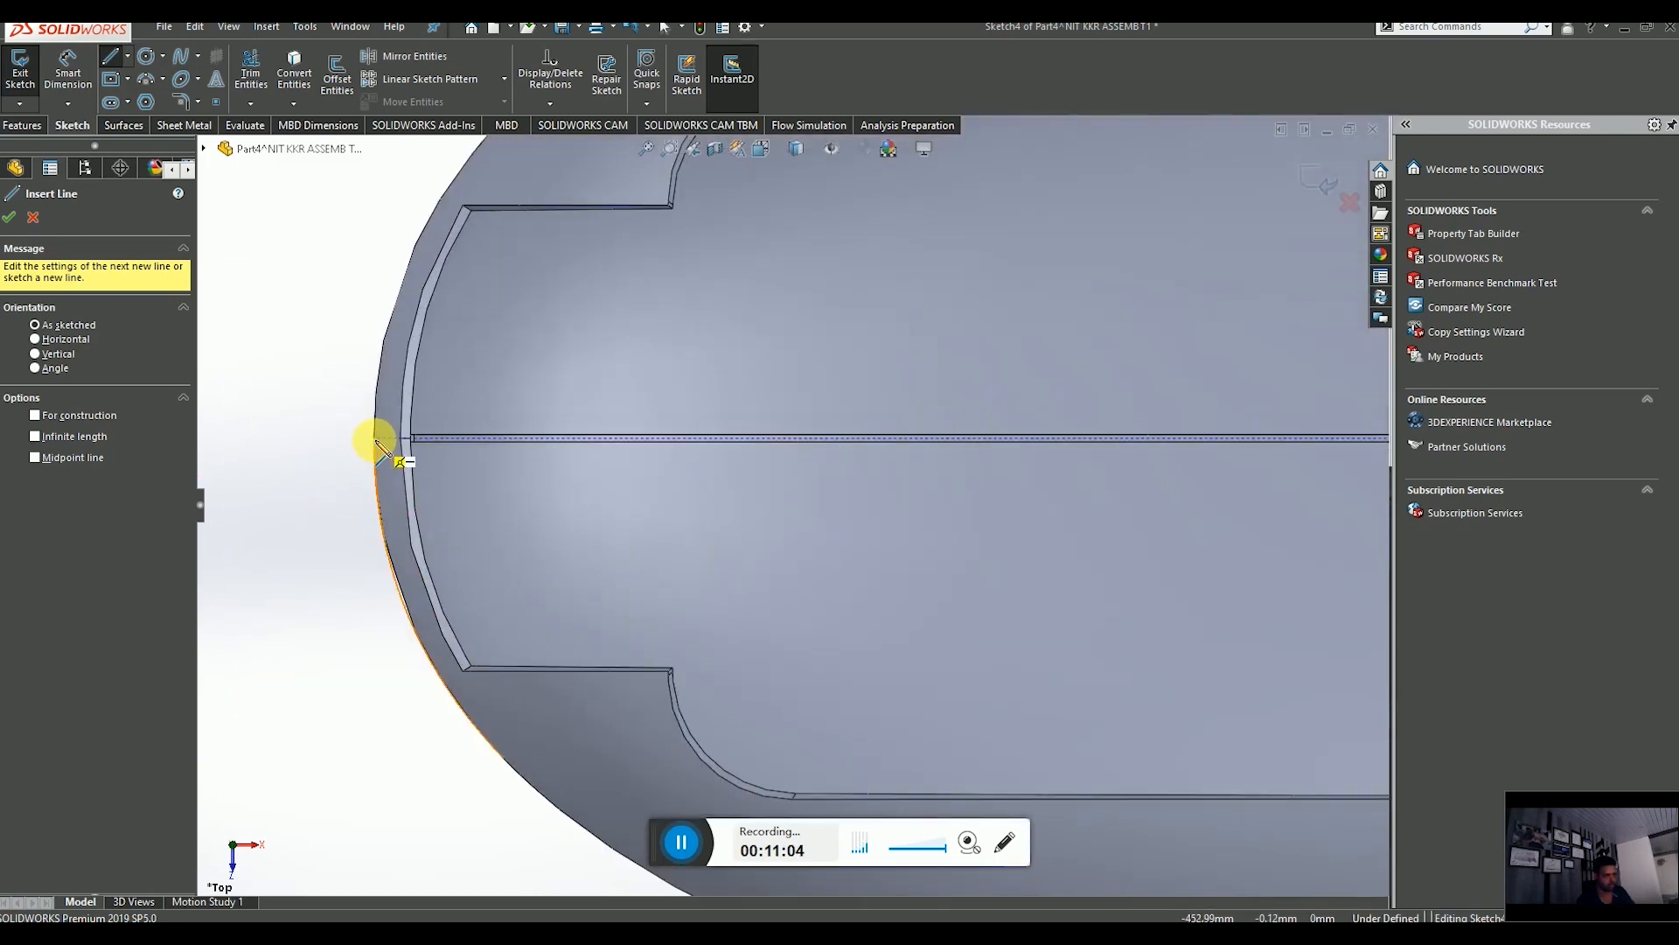
pyautogui.click(374, 444)
pyautogui.scroll(3, 817, 487)
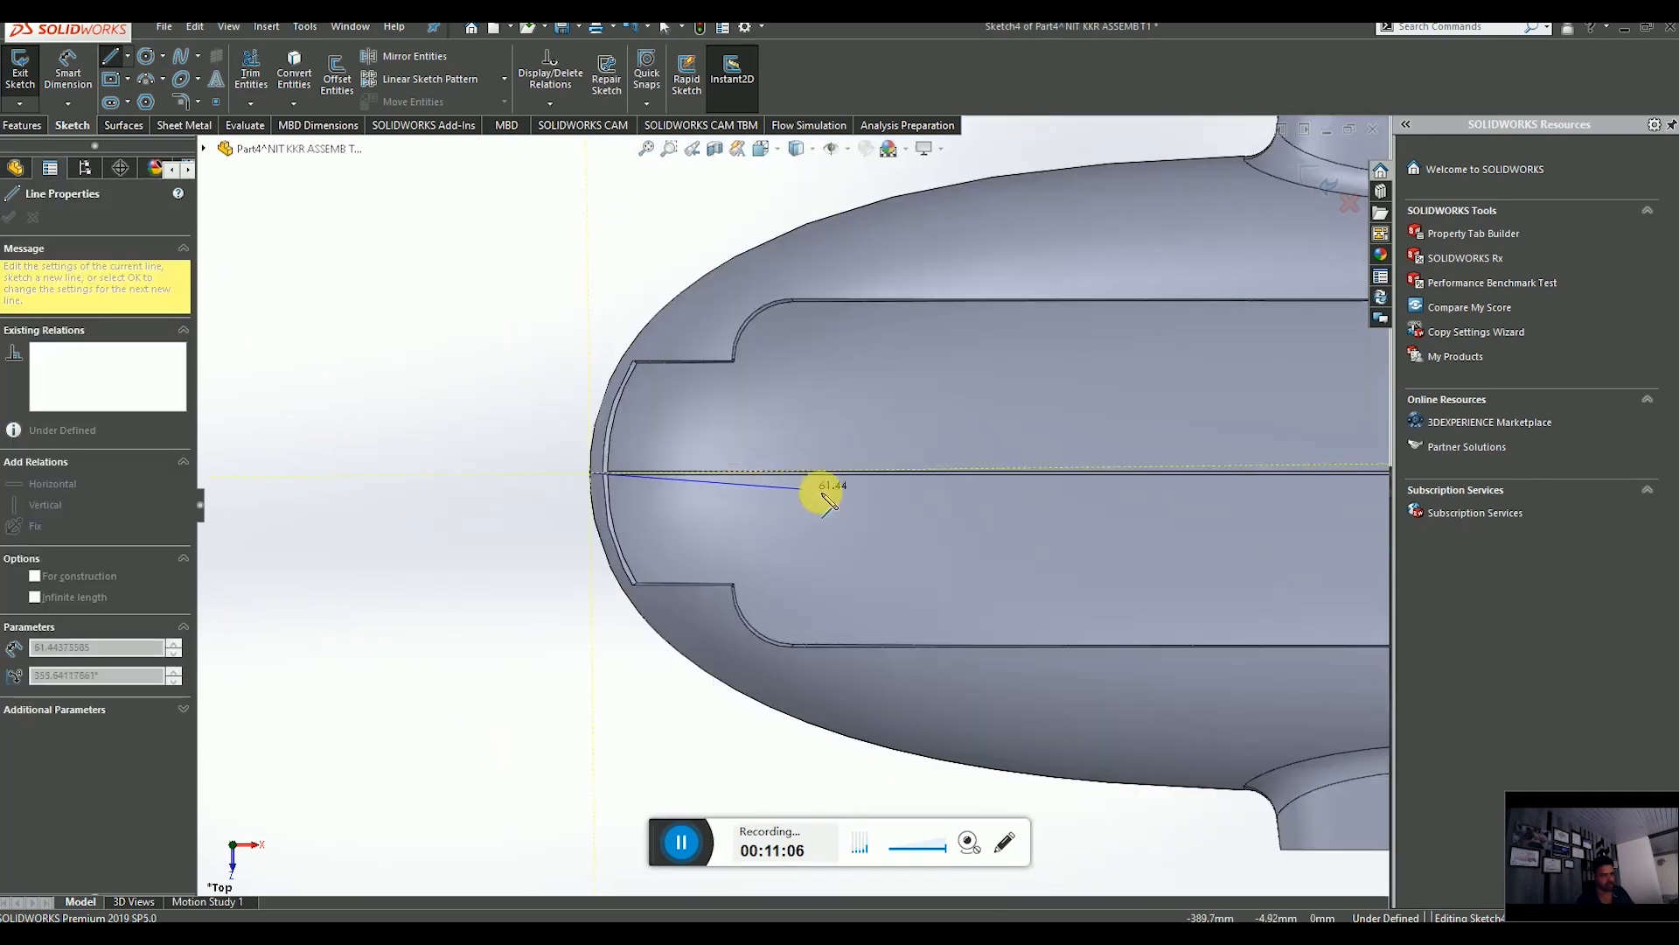
pyautogui.scroll(-5, 930, 487)
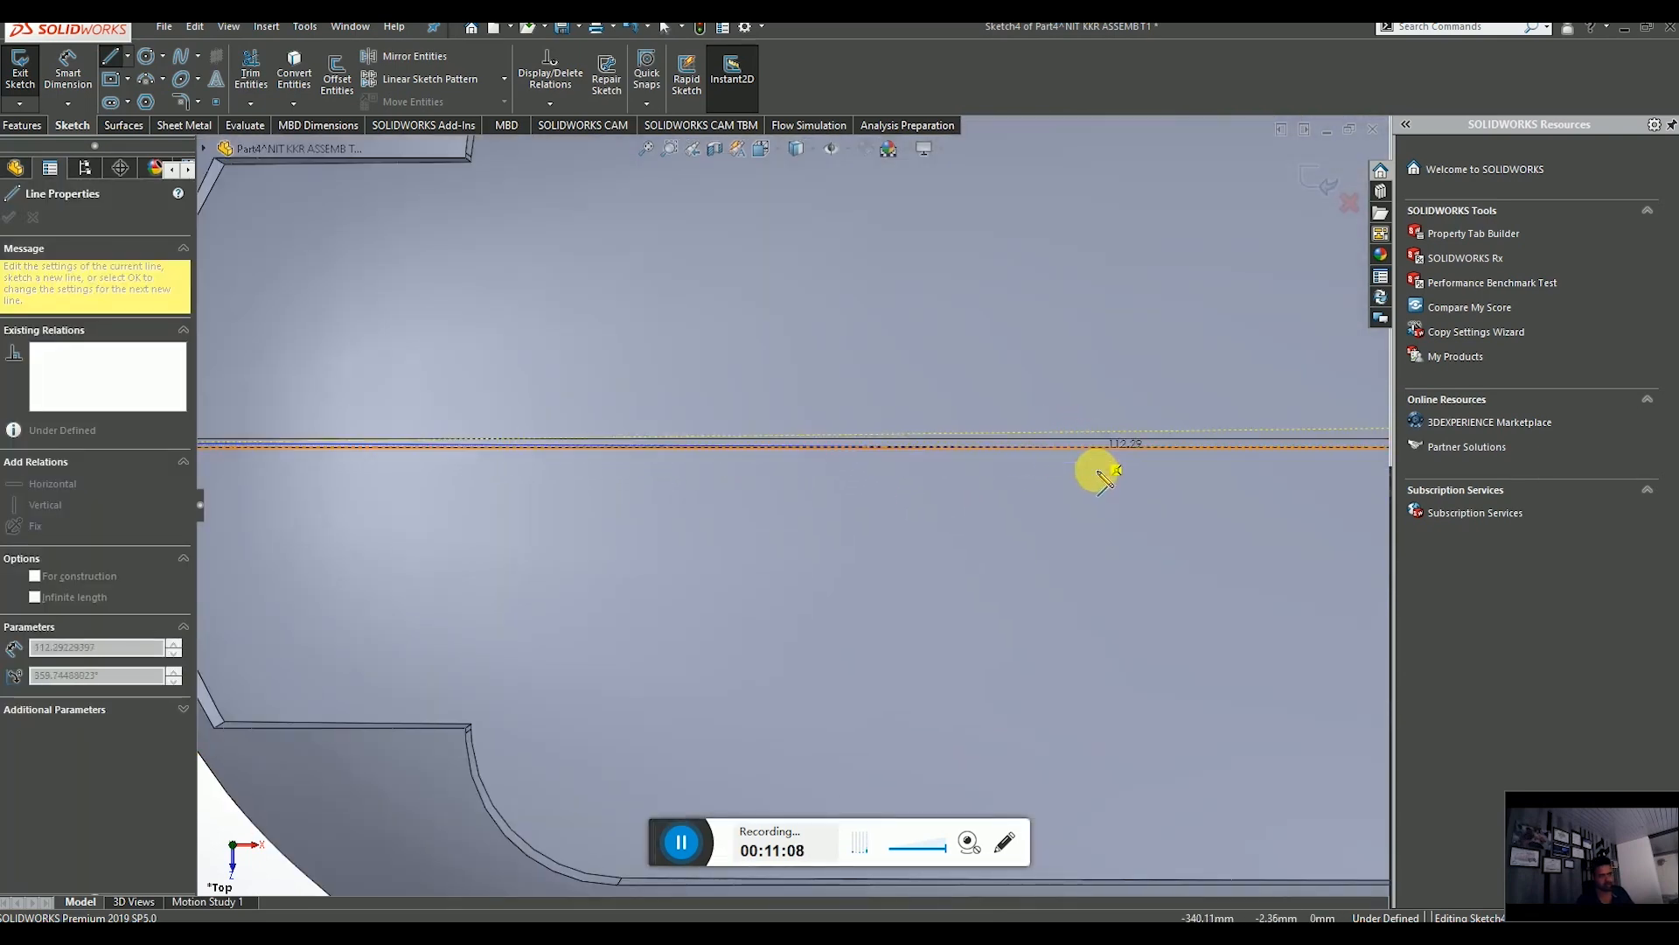
pyautogui.scroll(5, 1137, 499)
pyautogui.scroll(-3, 1177, 525)
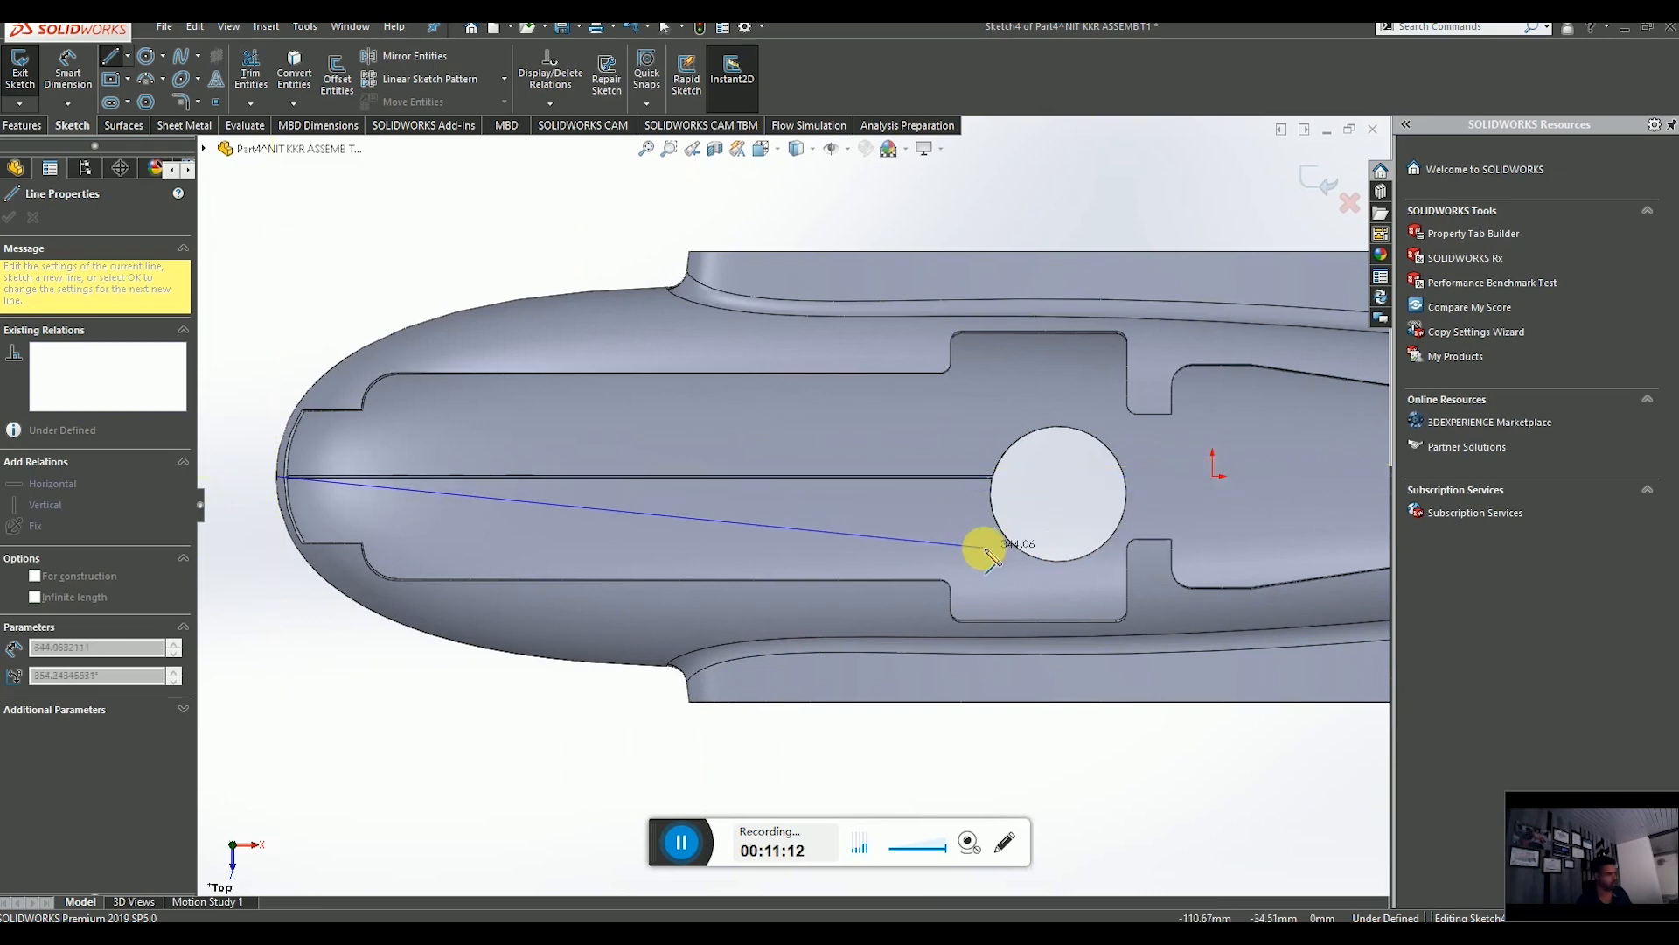
pyautogui.press('Escape')
# Draw a horizontal centre line about 92 mm long running back from the nose tip.
pyautogui.scroll(1, 737, 567)
pyautogui.scroll(3, 735, 570)
pyautogui.scroll(-3, 661, 497)
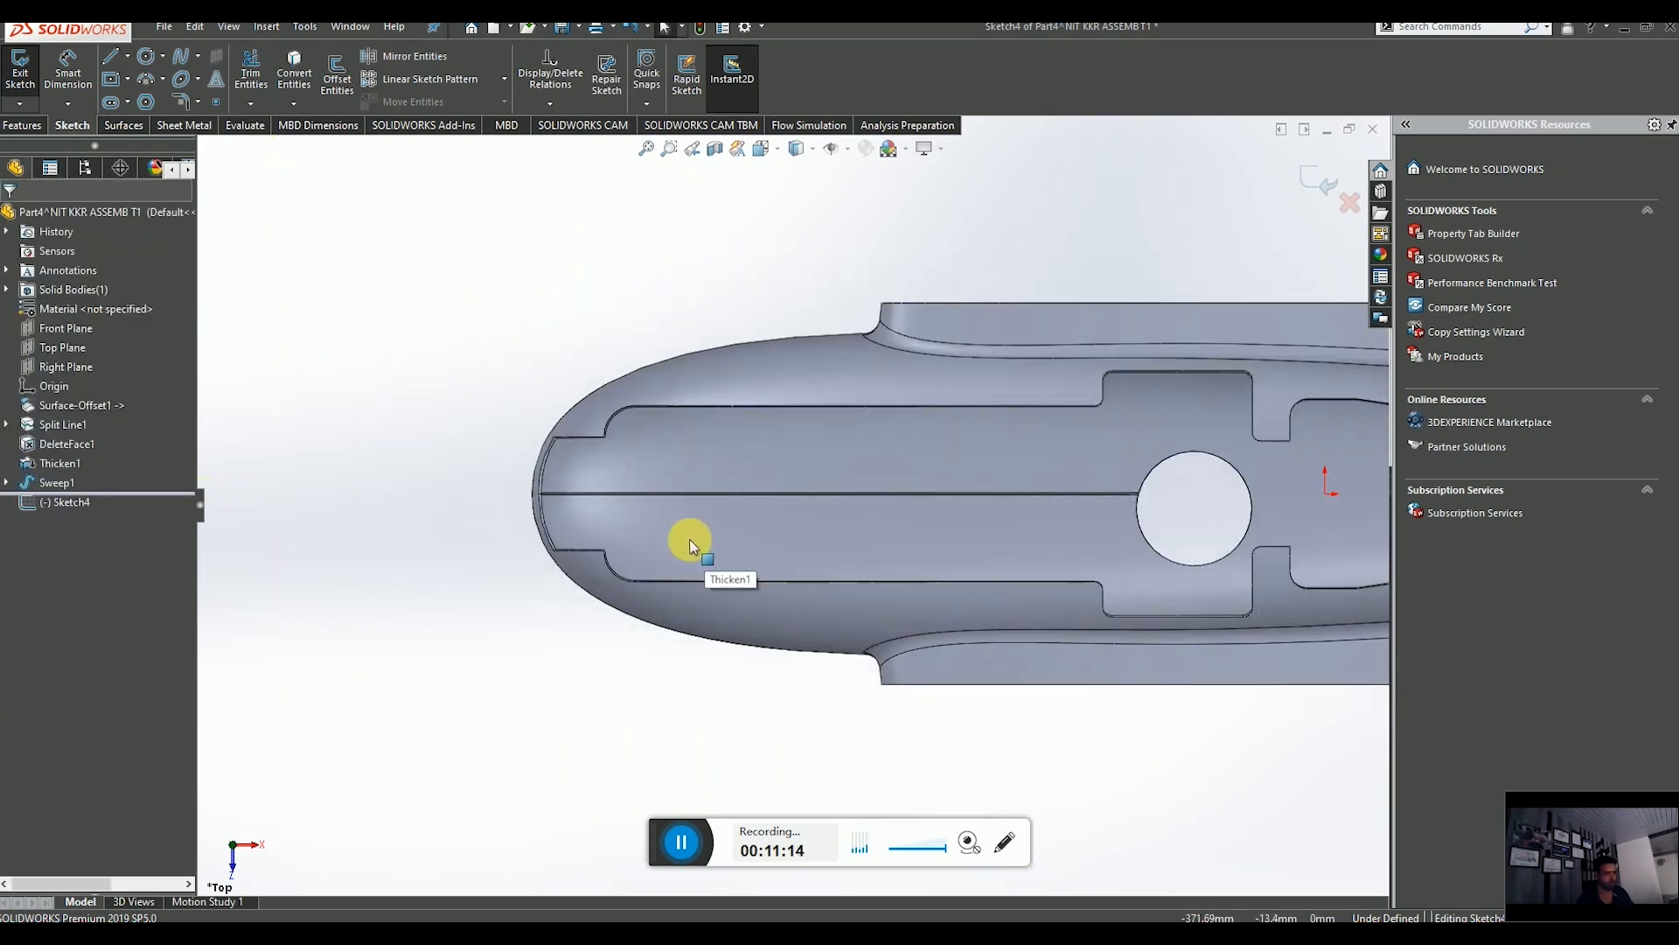
pyautogui.click(109, 67)
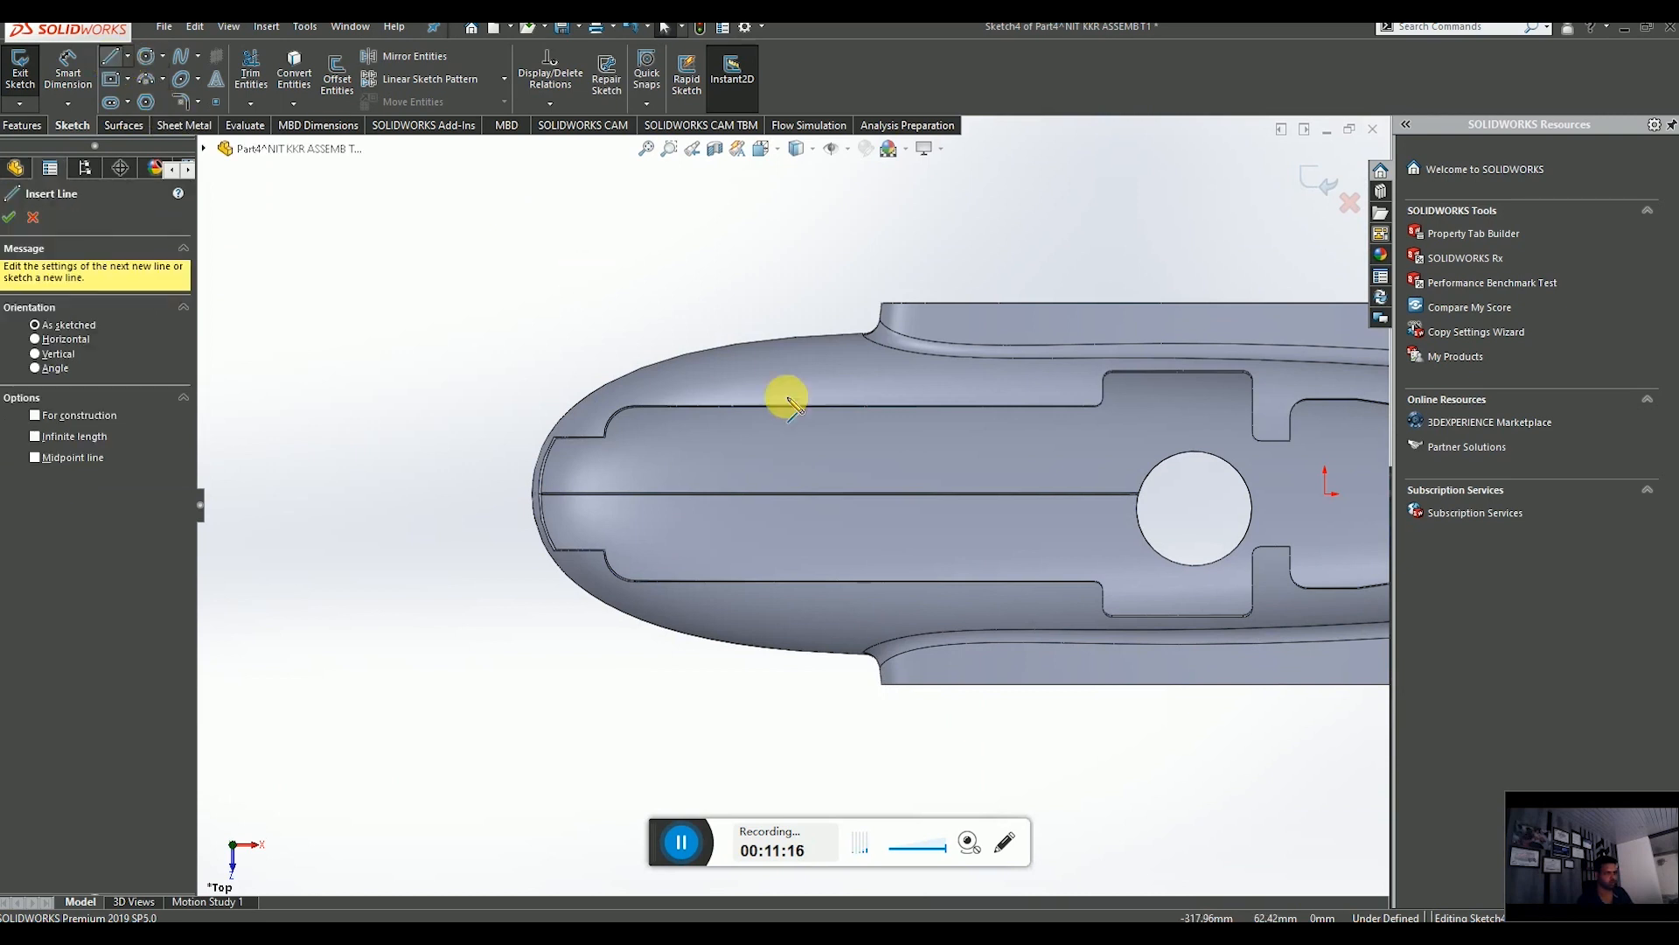
pyautogui.scroll(3, 1050, 491)
pyautogui.scroll(-4, 1181, 507)
pyautogui.scroll(-2, 1168, 499)
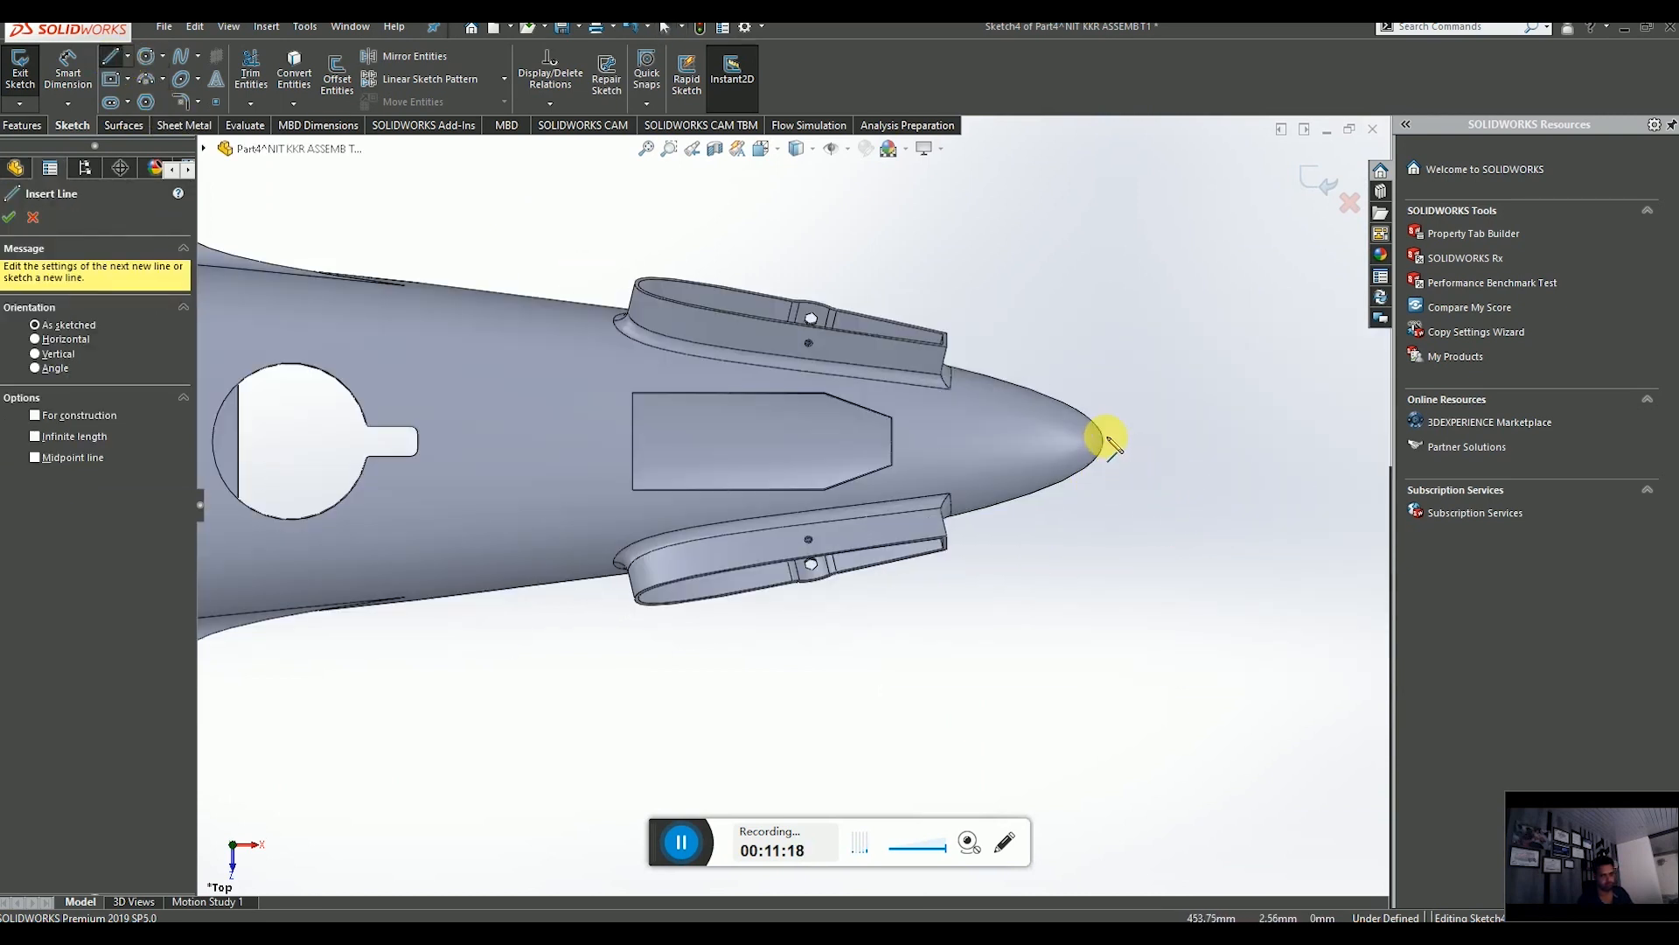
pyautogui.click(1102, 442)
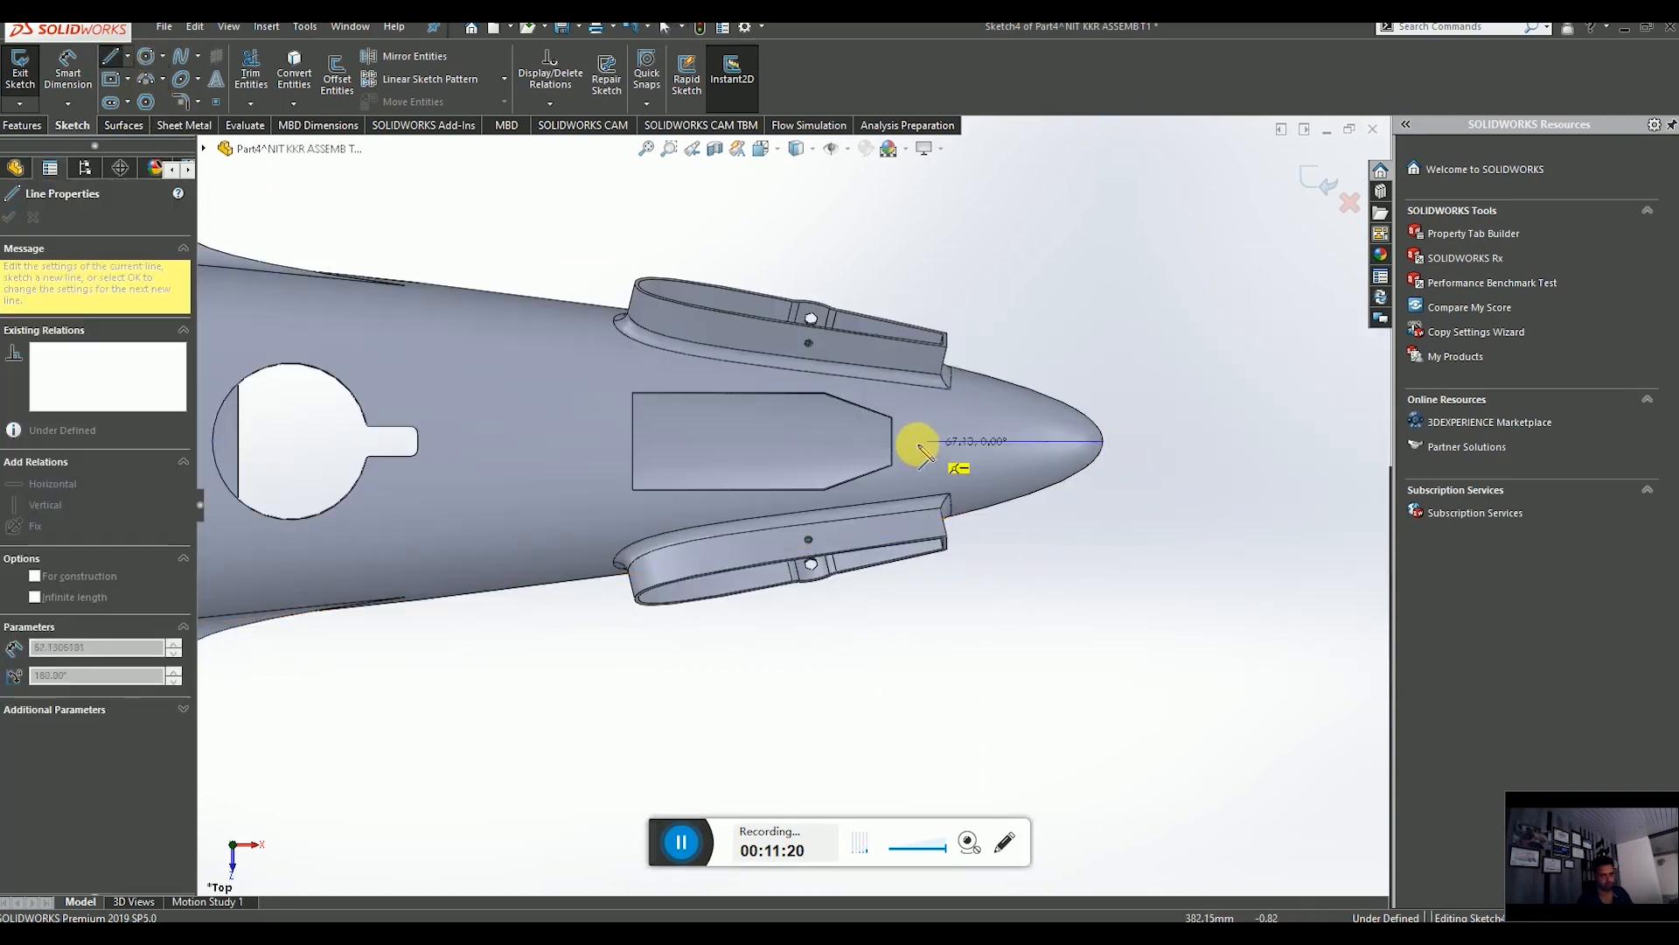
pyautogui.click(866, 442)
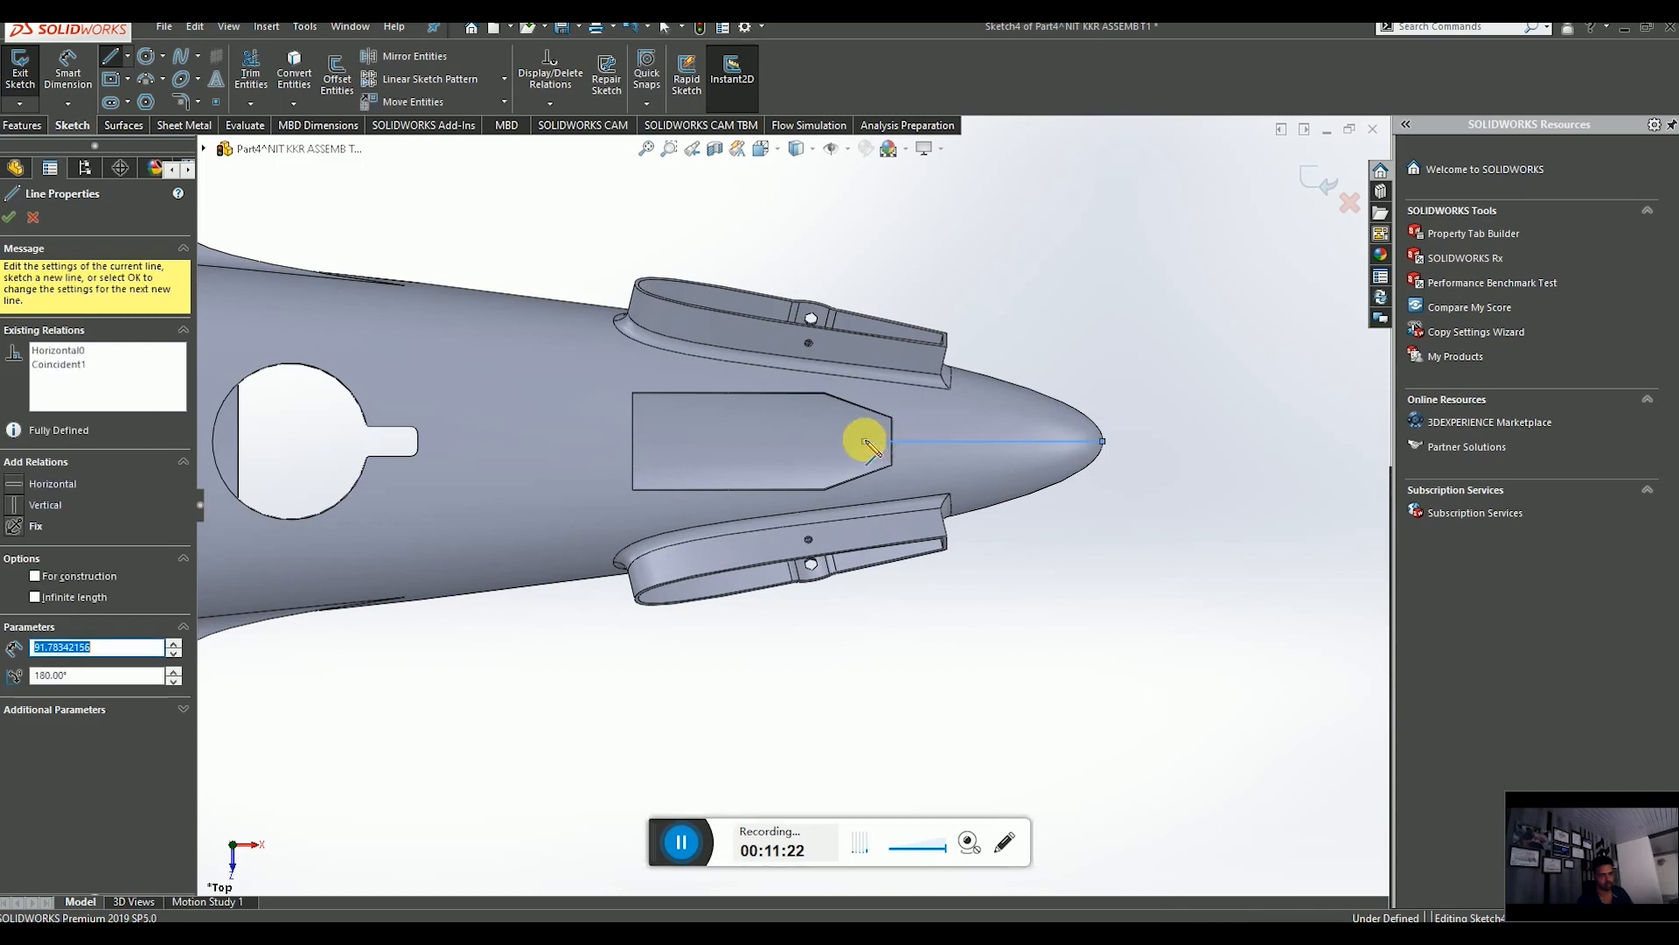
pyautogui.press('Escape')
# Drag the centre line's rear endpoint along the axis to reposition it.
pyautogui.scroll(3, 839, 455)
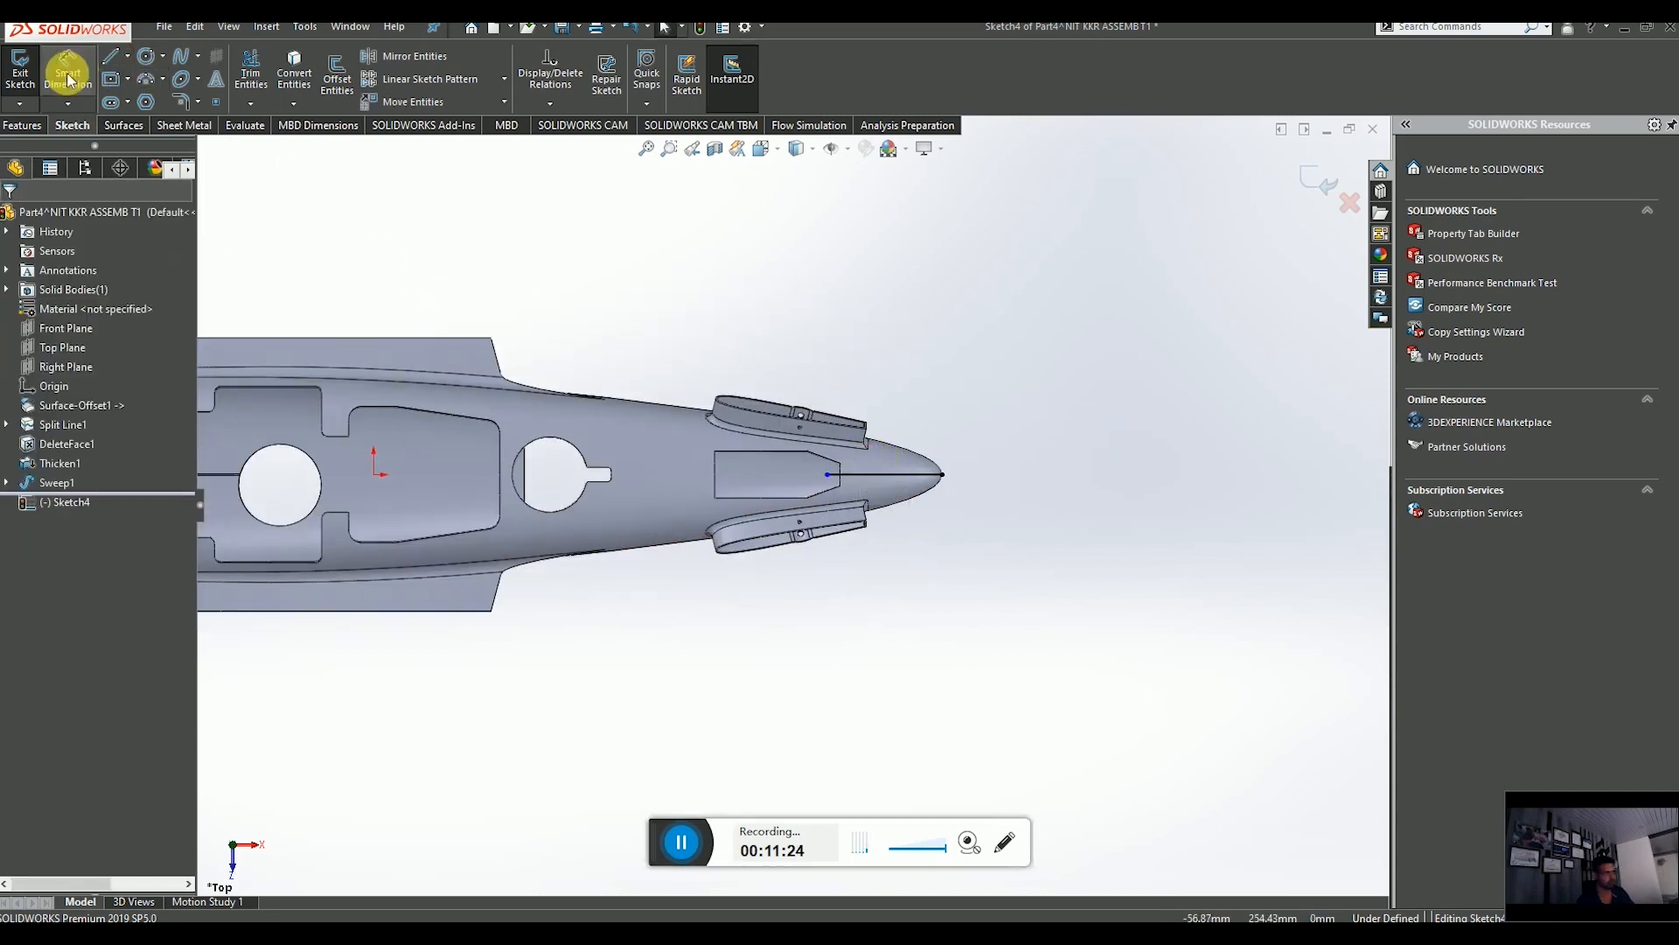
pyautogui.click(891, 476)
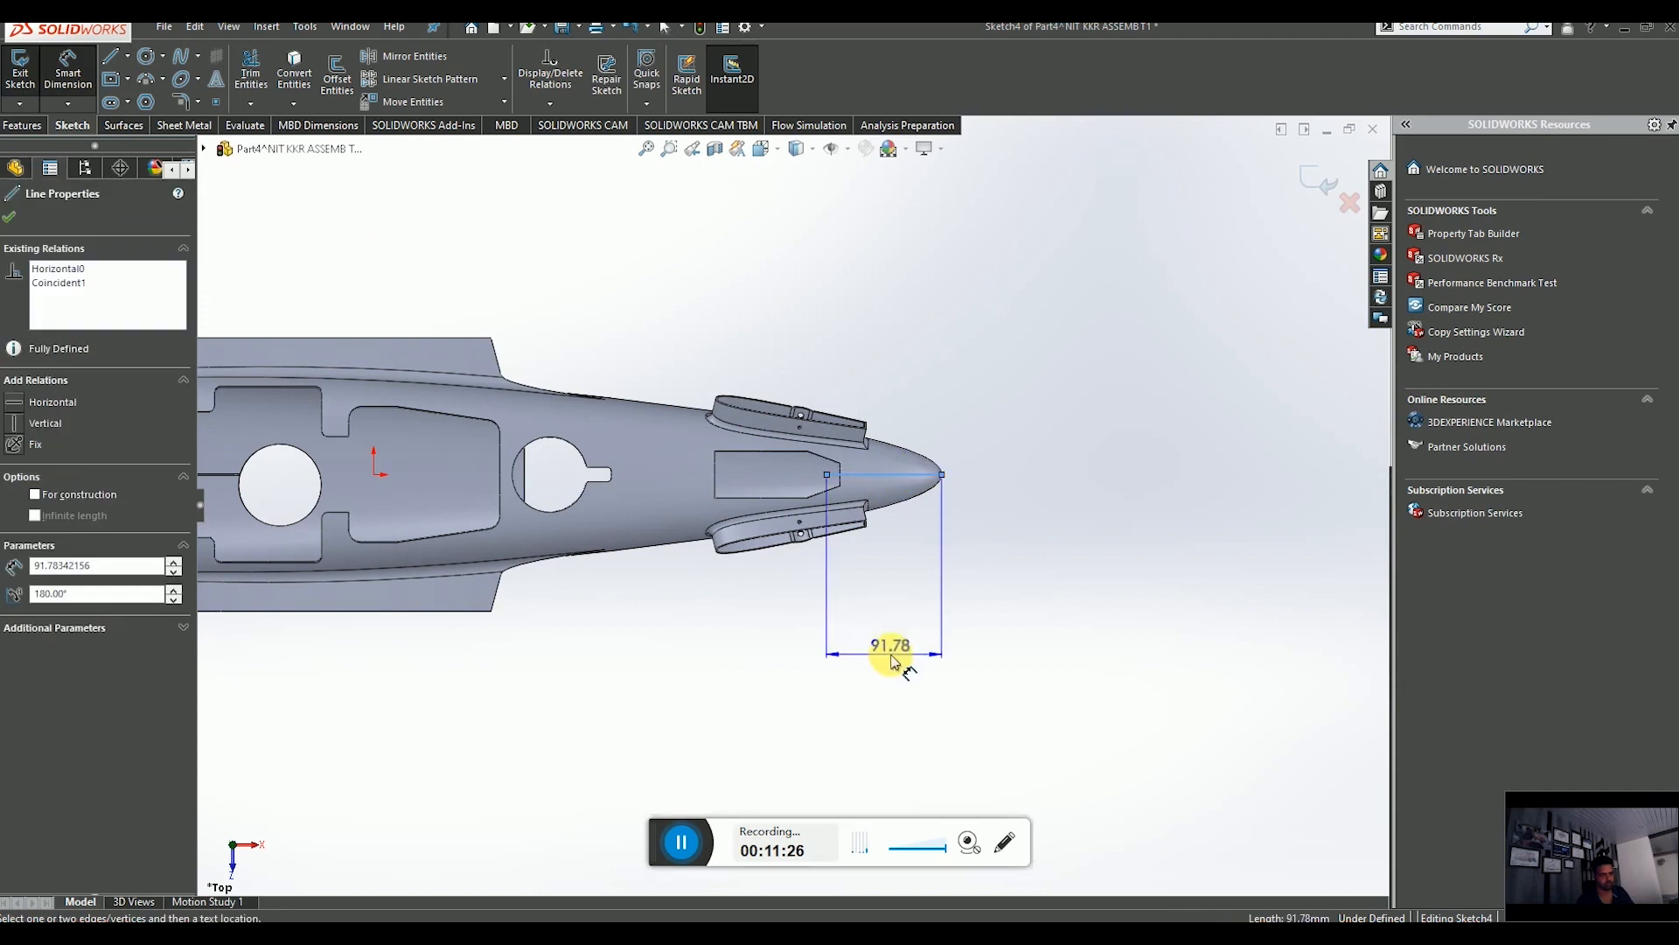
pyautogui.press('Escape')
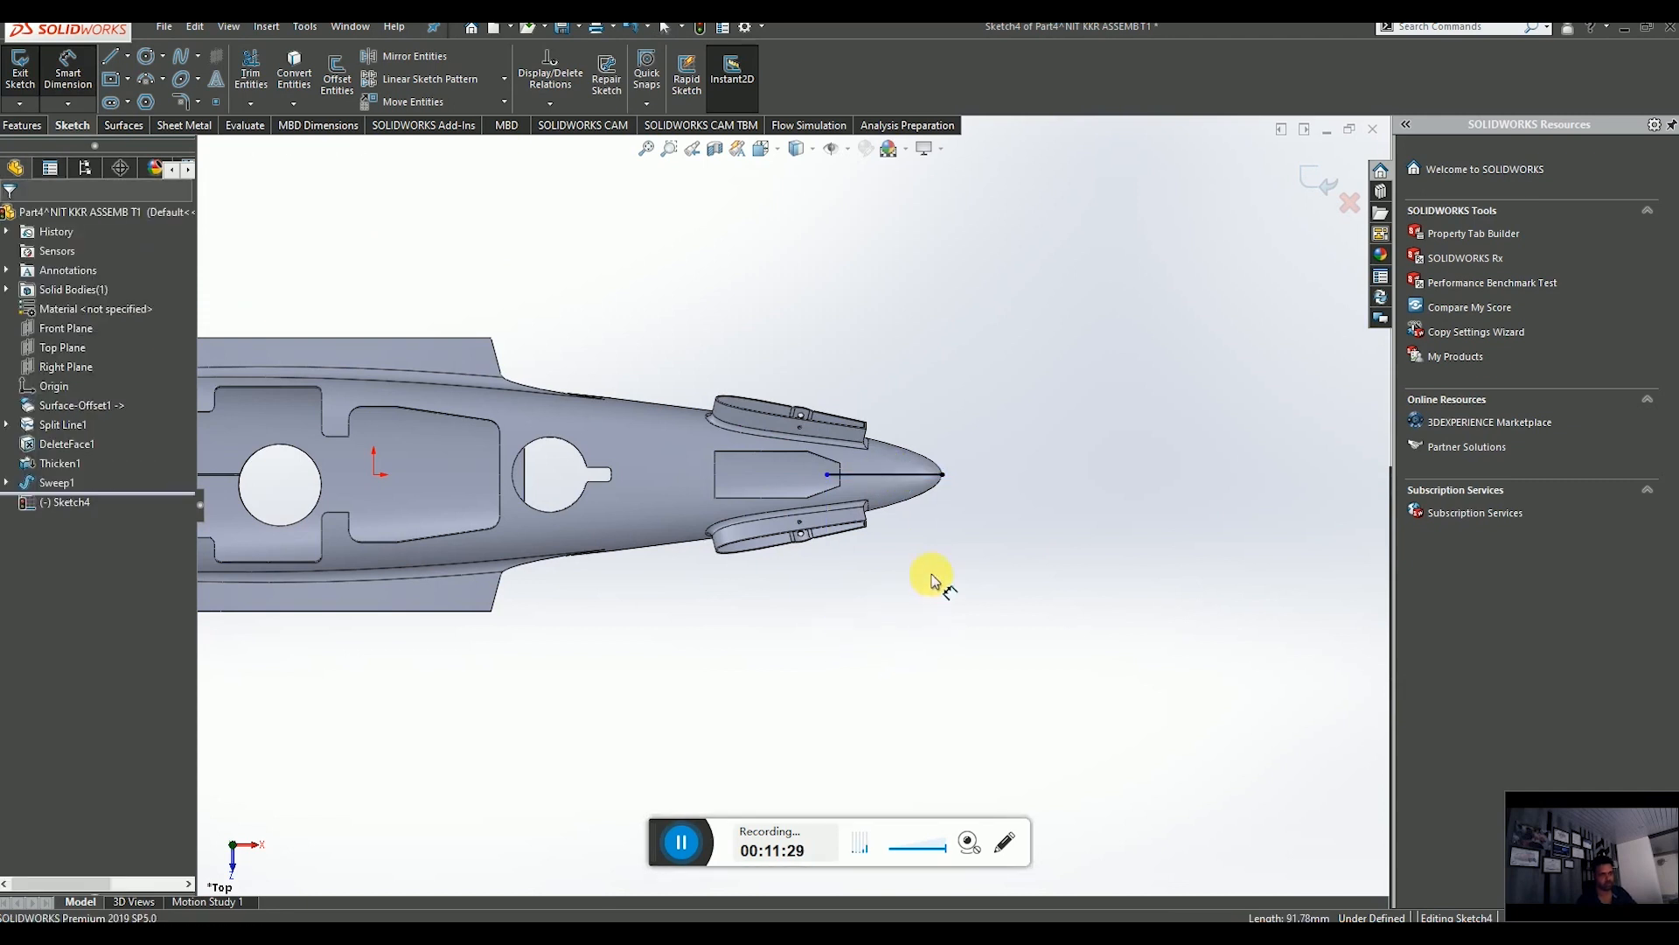
pyautogui.scroll(-5, 866, 477)
pyautogui.moveTo(723, 483); pyautogui.dragTo(801, 483)
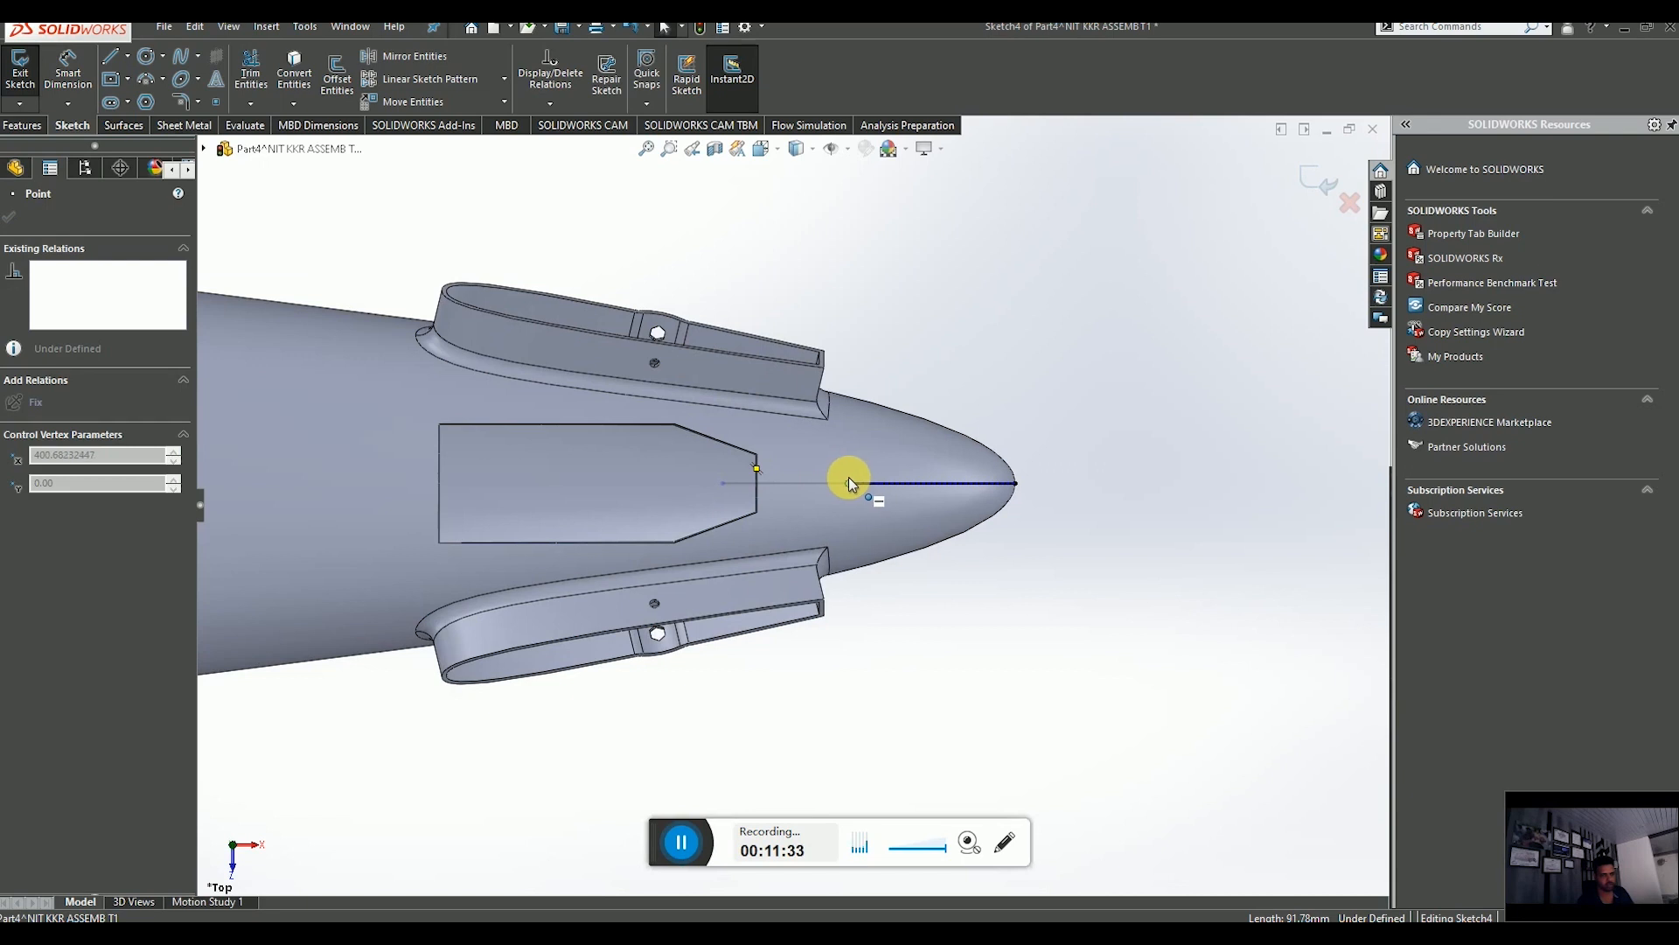
pyautogui.moveTo(849, 478); pyautogui.dragTo(848, 480)
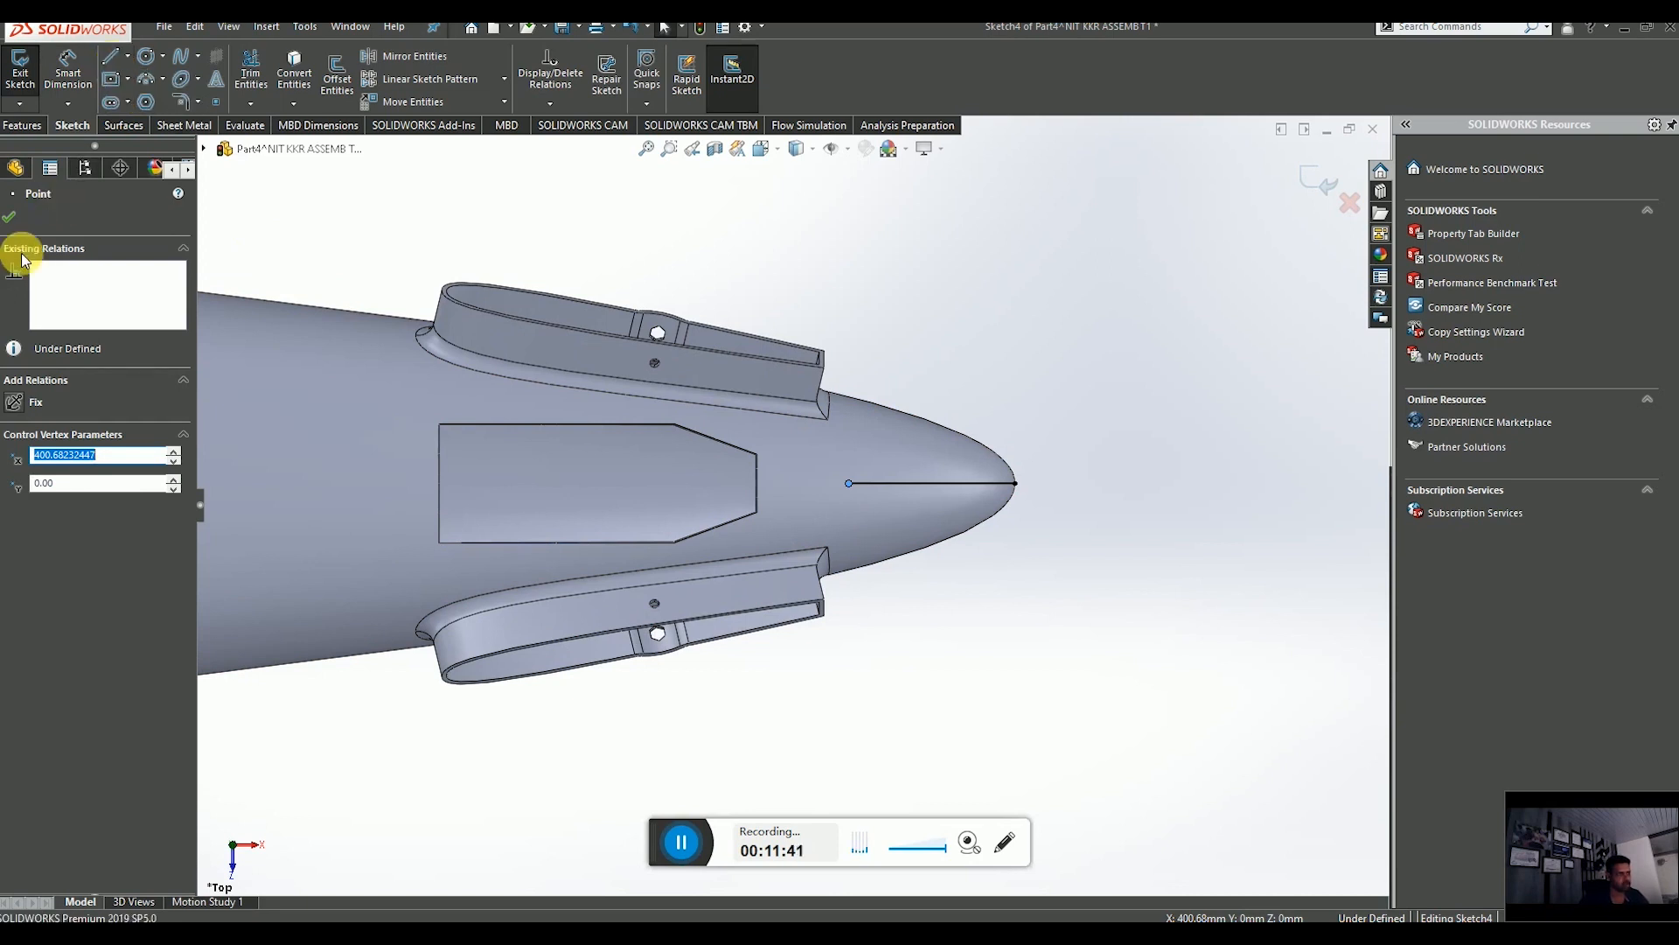
pyautogui.click(13, 218)
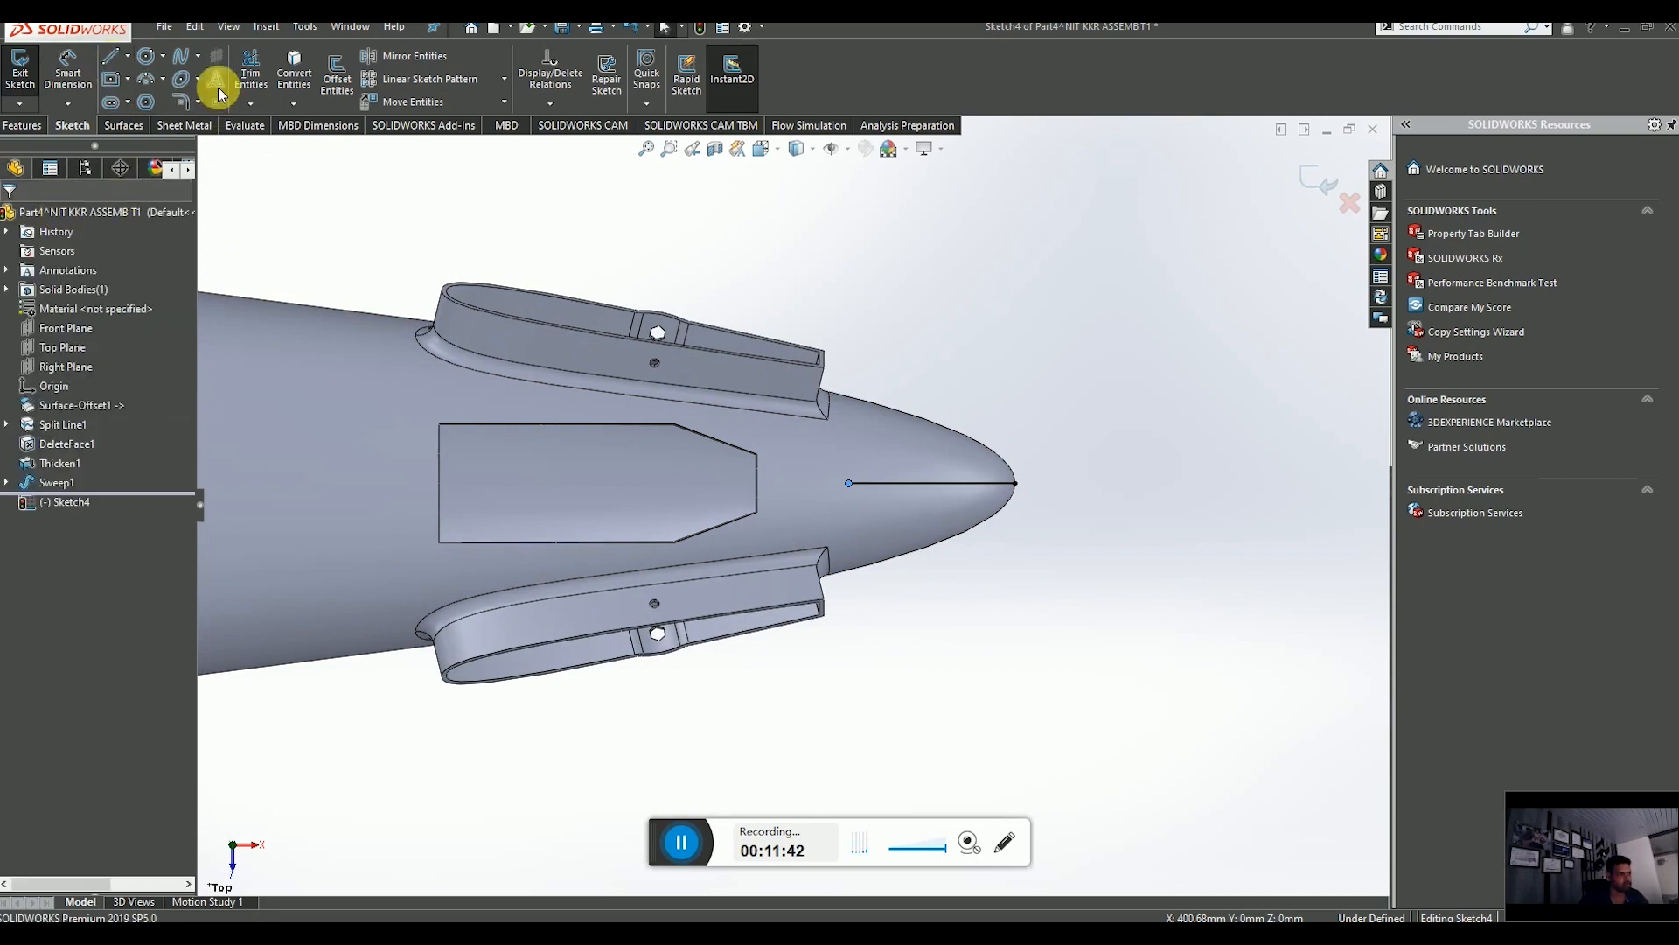
# Draw vertical lines up and down from the centre line's rear endpoint, extending past the nose skin on both sides.
pyautogui.click(132, 57)
pyautogui.click(136, 86)
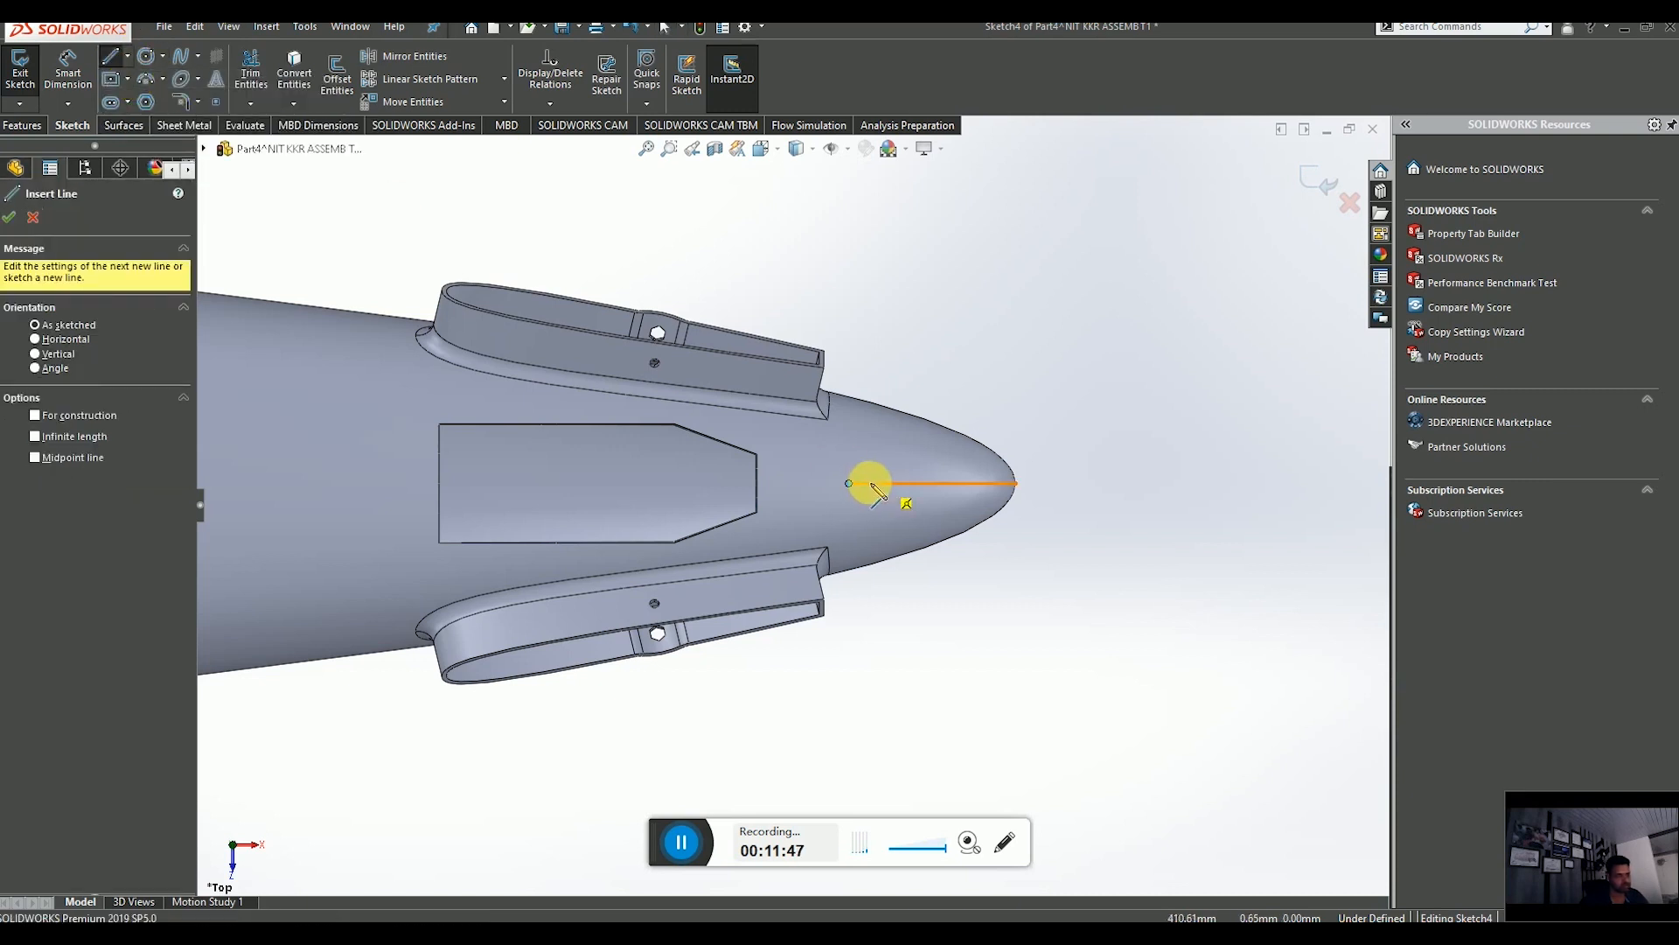
pyautogui.click(849, 483)
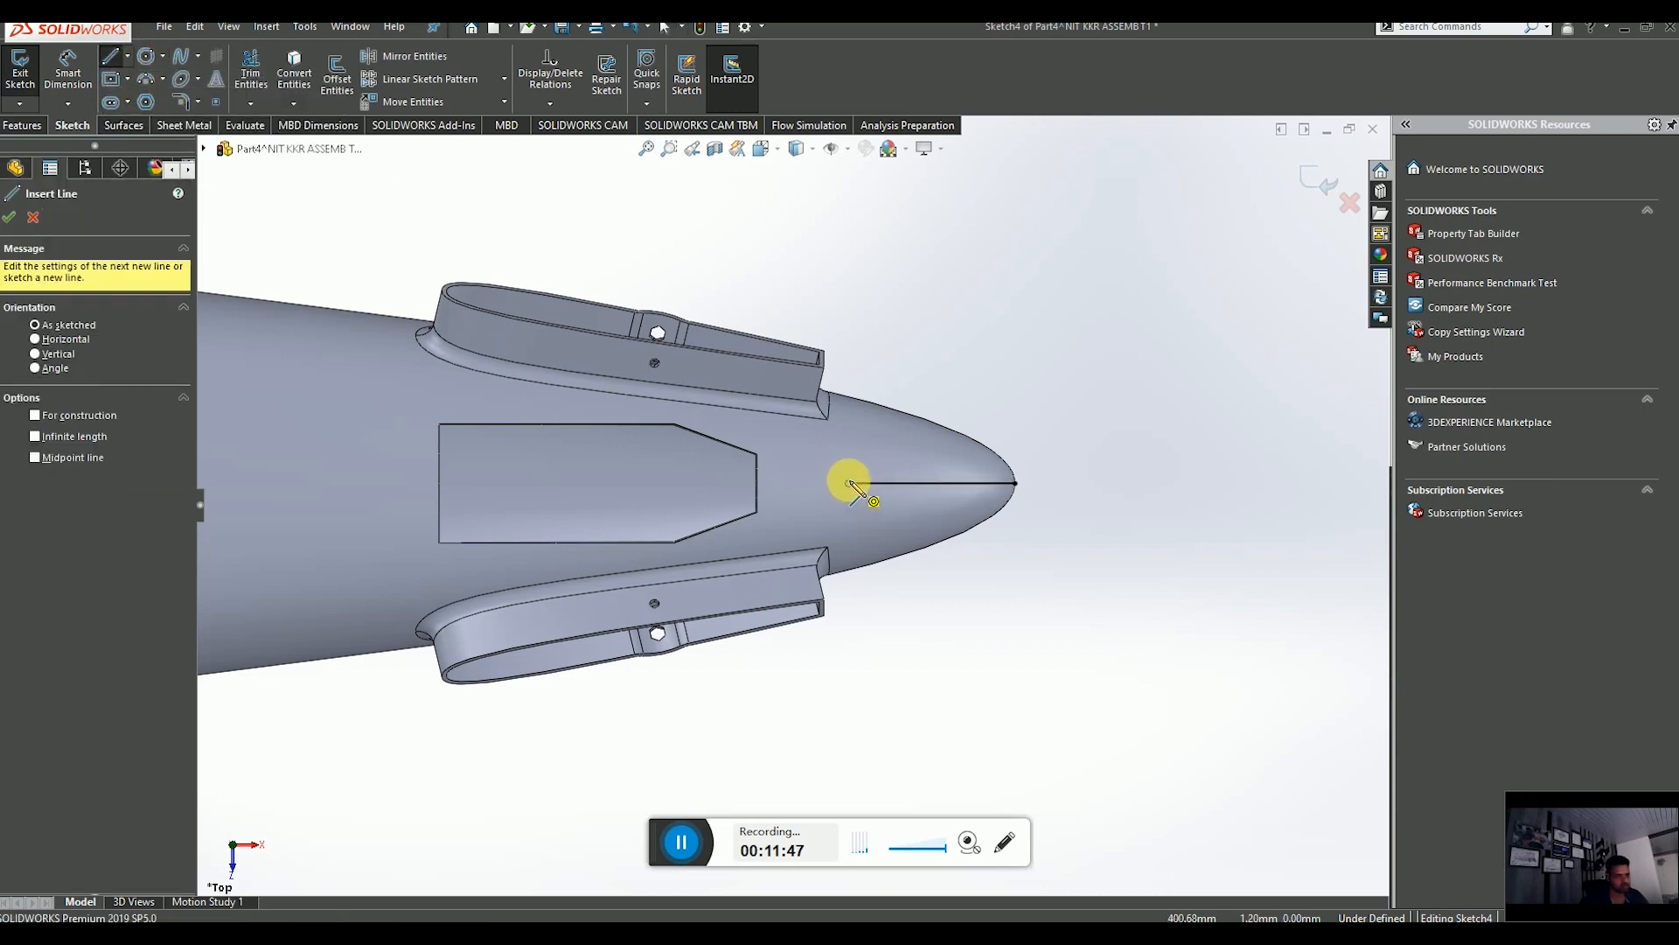
pyautogui.click(849, 325)
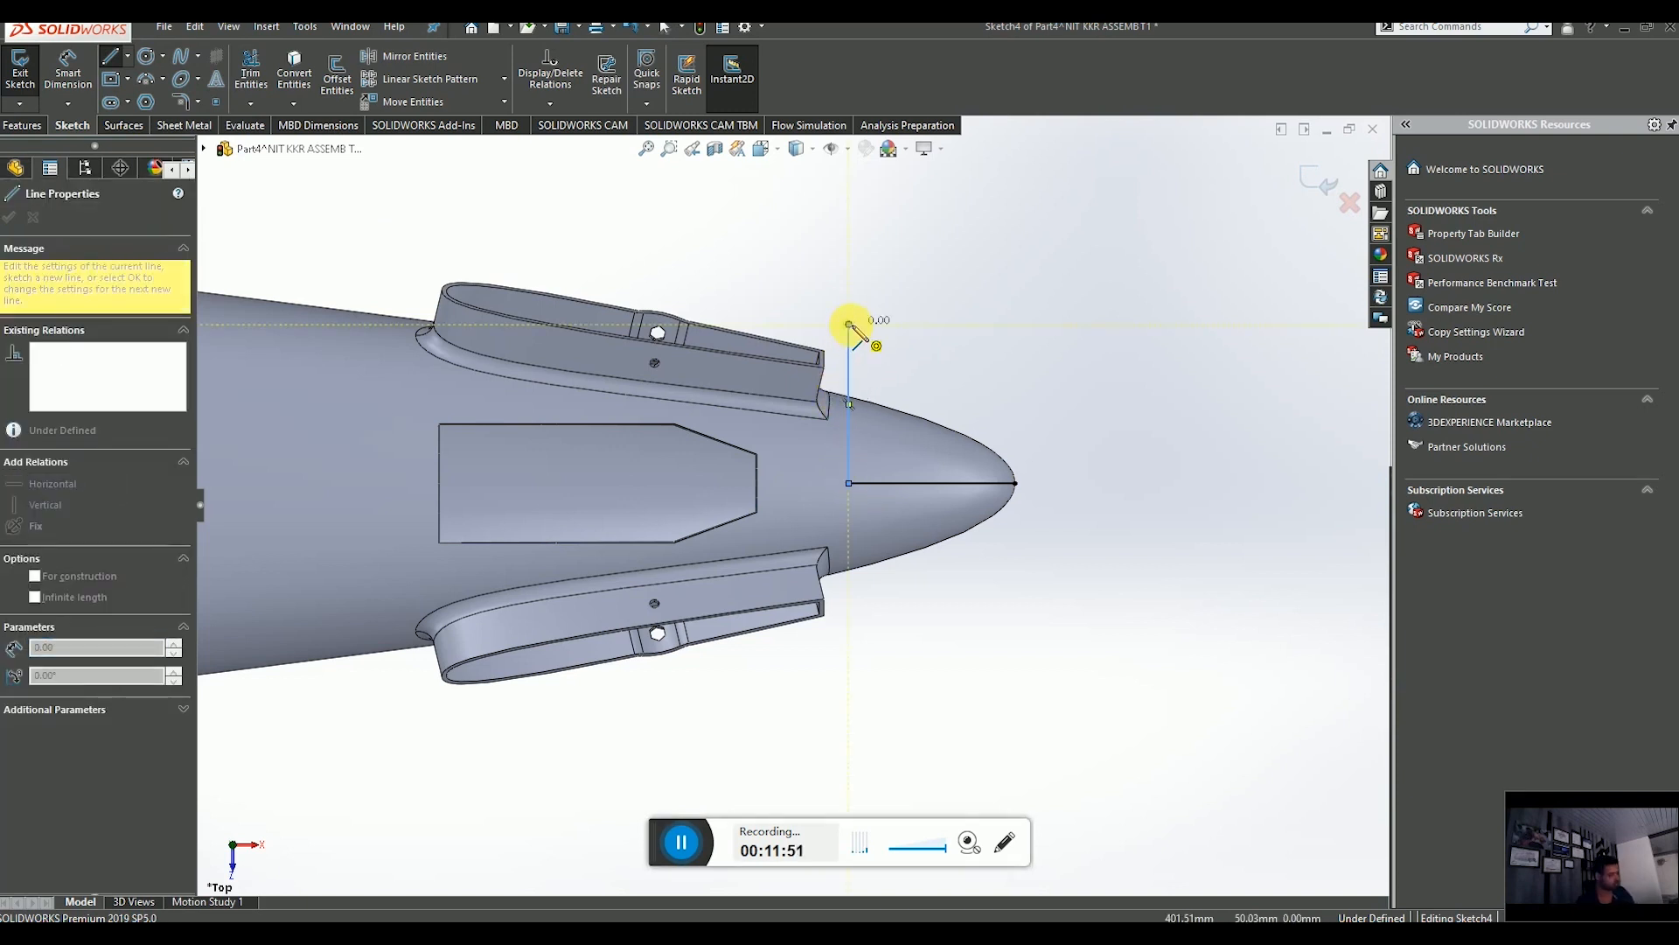
pyautogui.press('Escape')
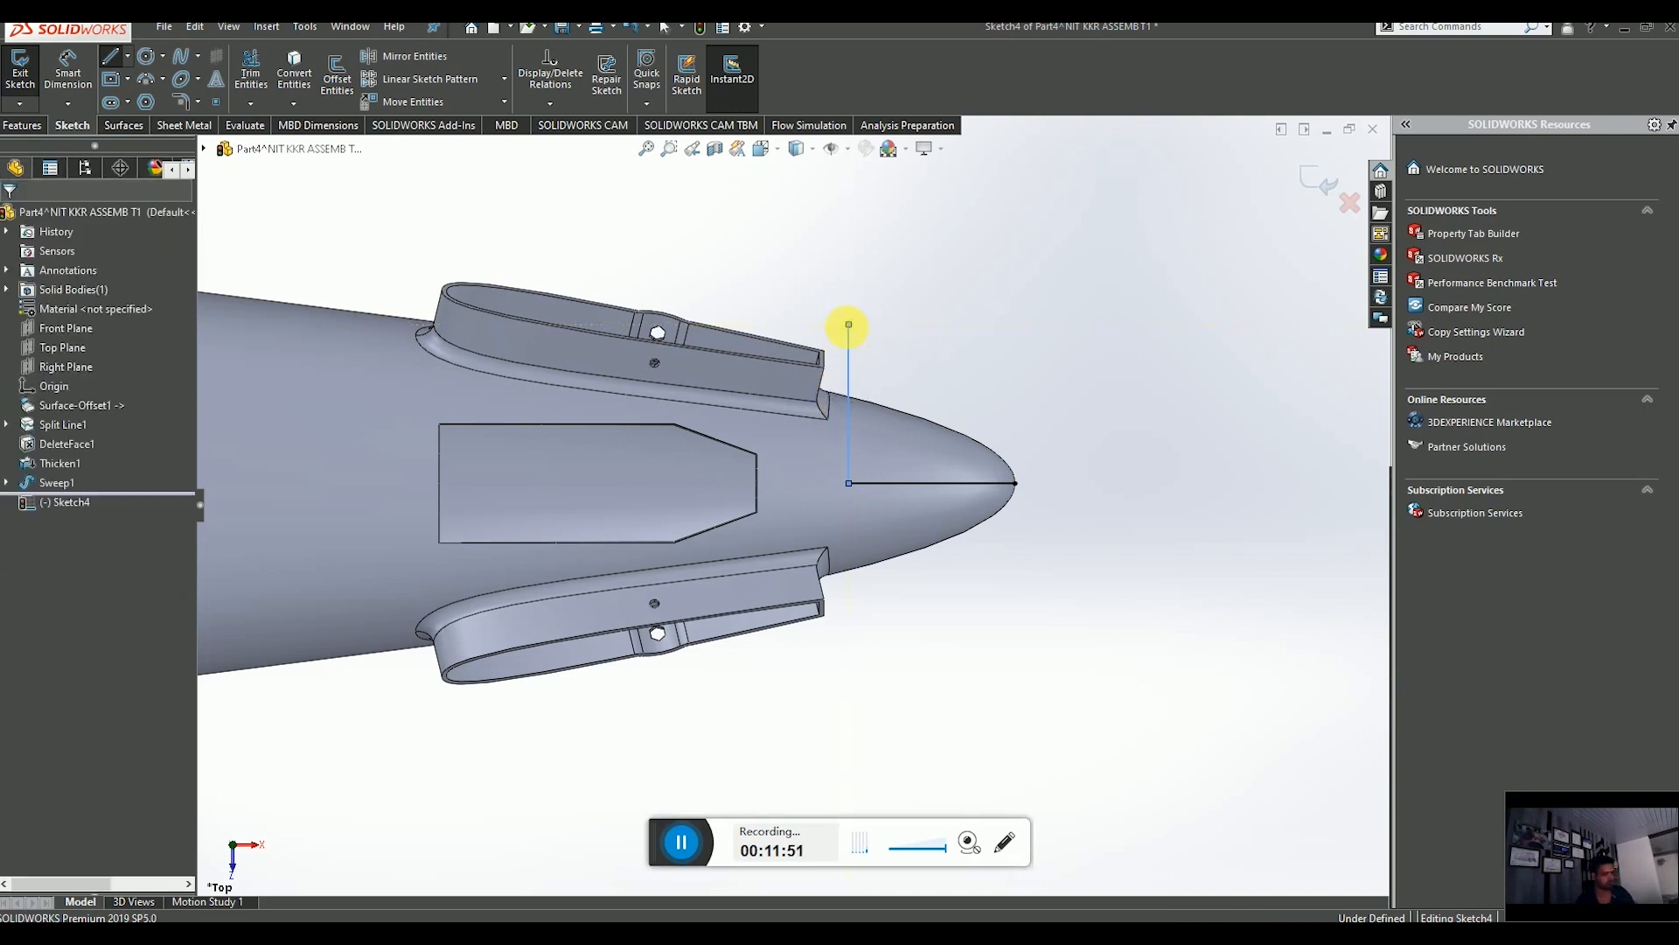
pyautogui.click(111, 63)
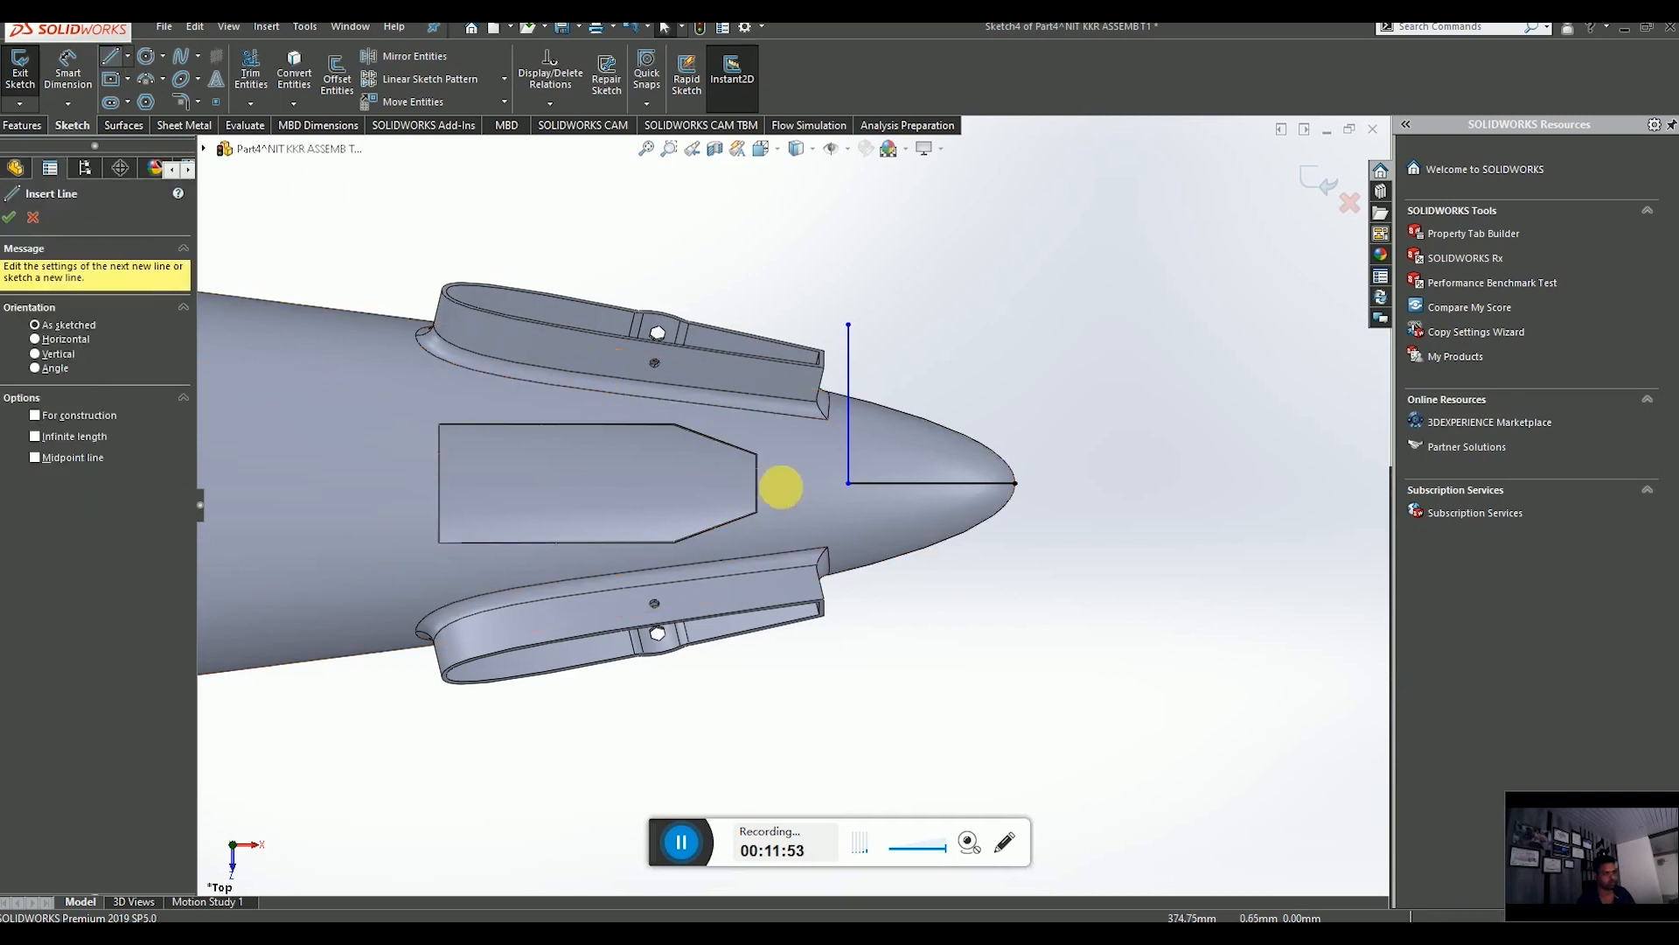
pyautogui.click(850, 483)
pyautogui.click(848, 726)
pyautogui.press('Escape')
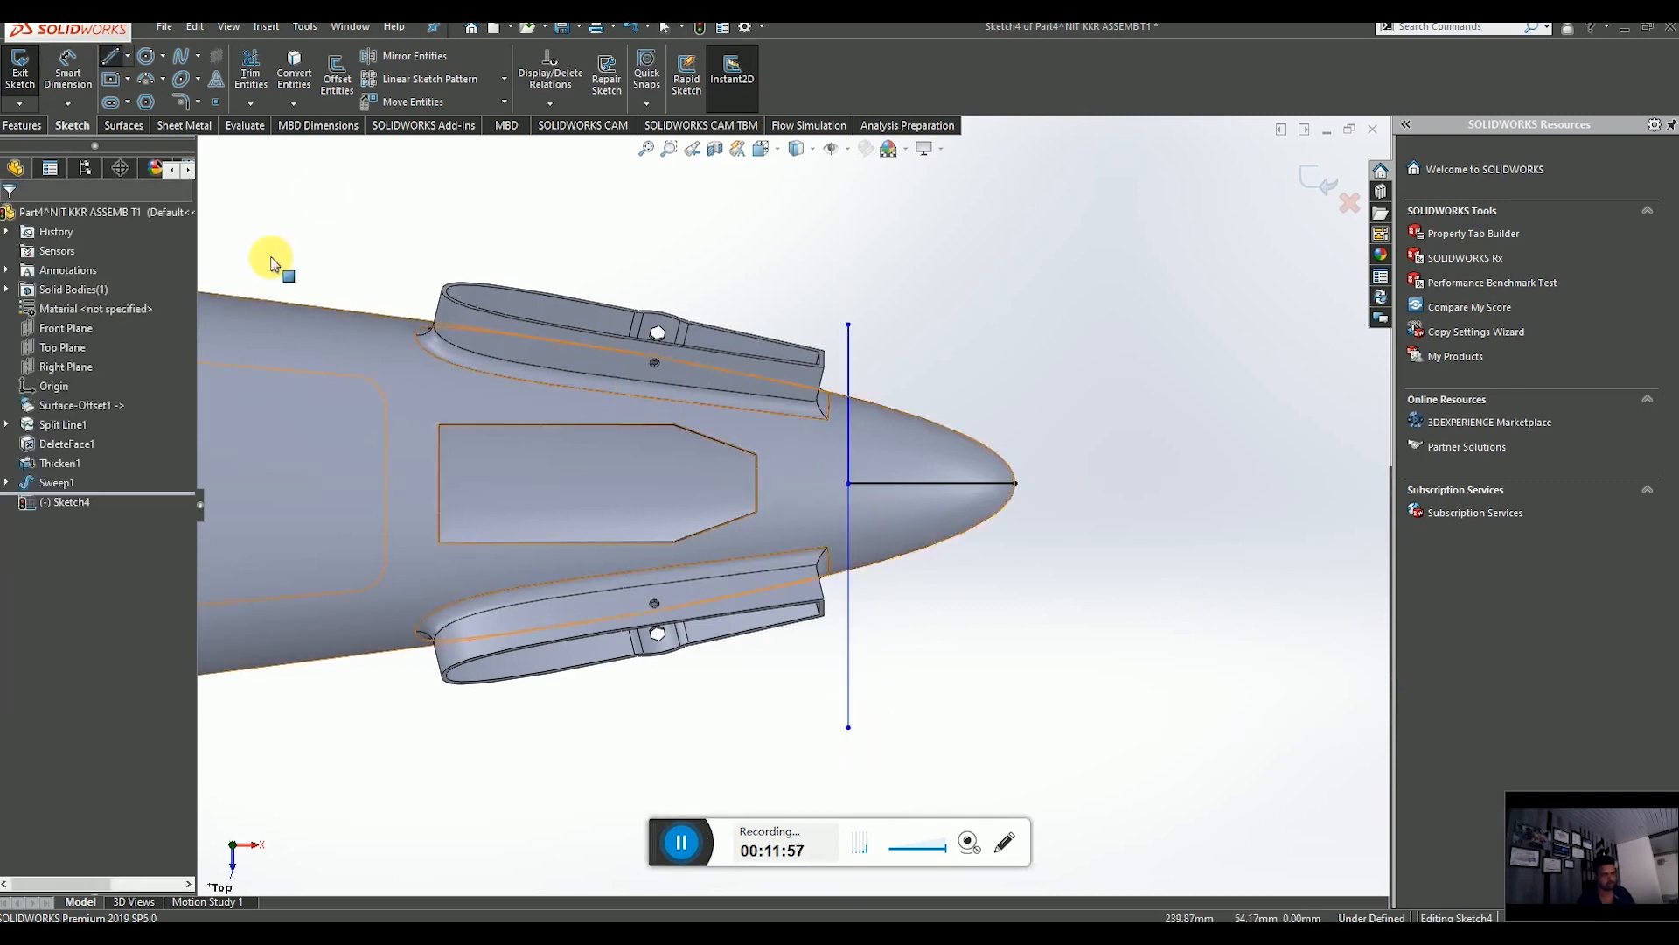
# Sketch lines from the vertical line's ends back past the tail to close a rectangular outline around the fuselage.
pyautogui.click(251, 71)
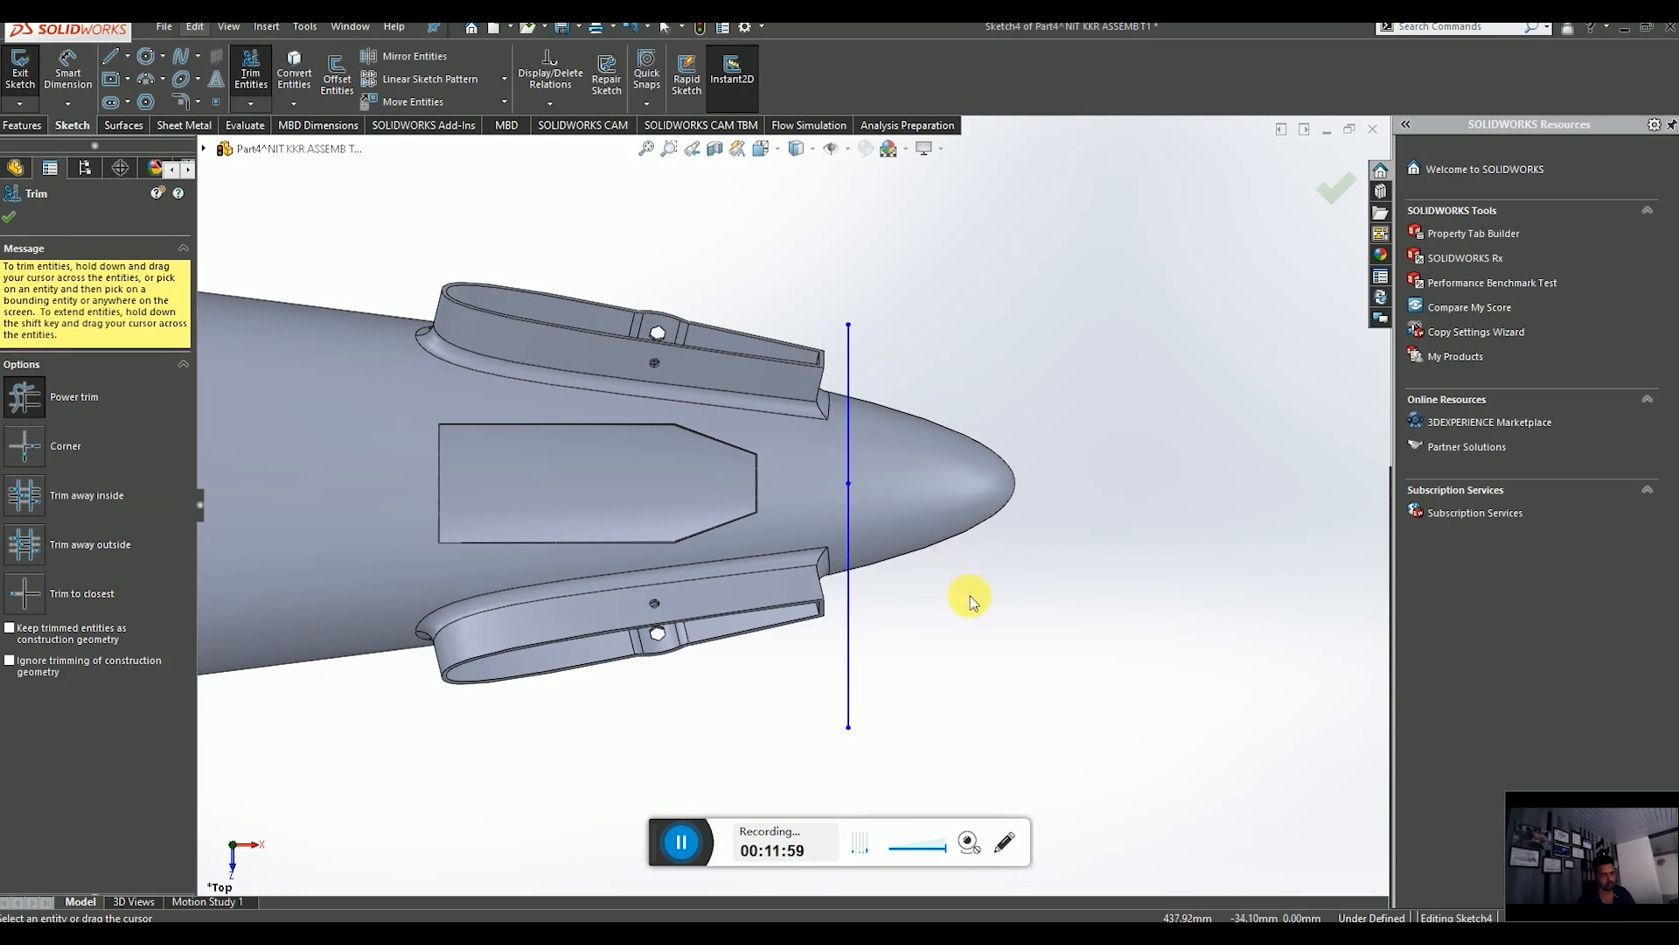
pyautogui.scroll(-5, 970, 596)
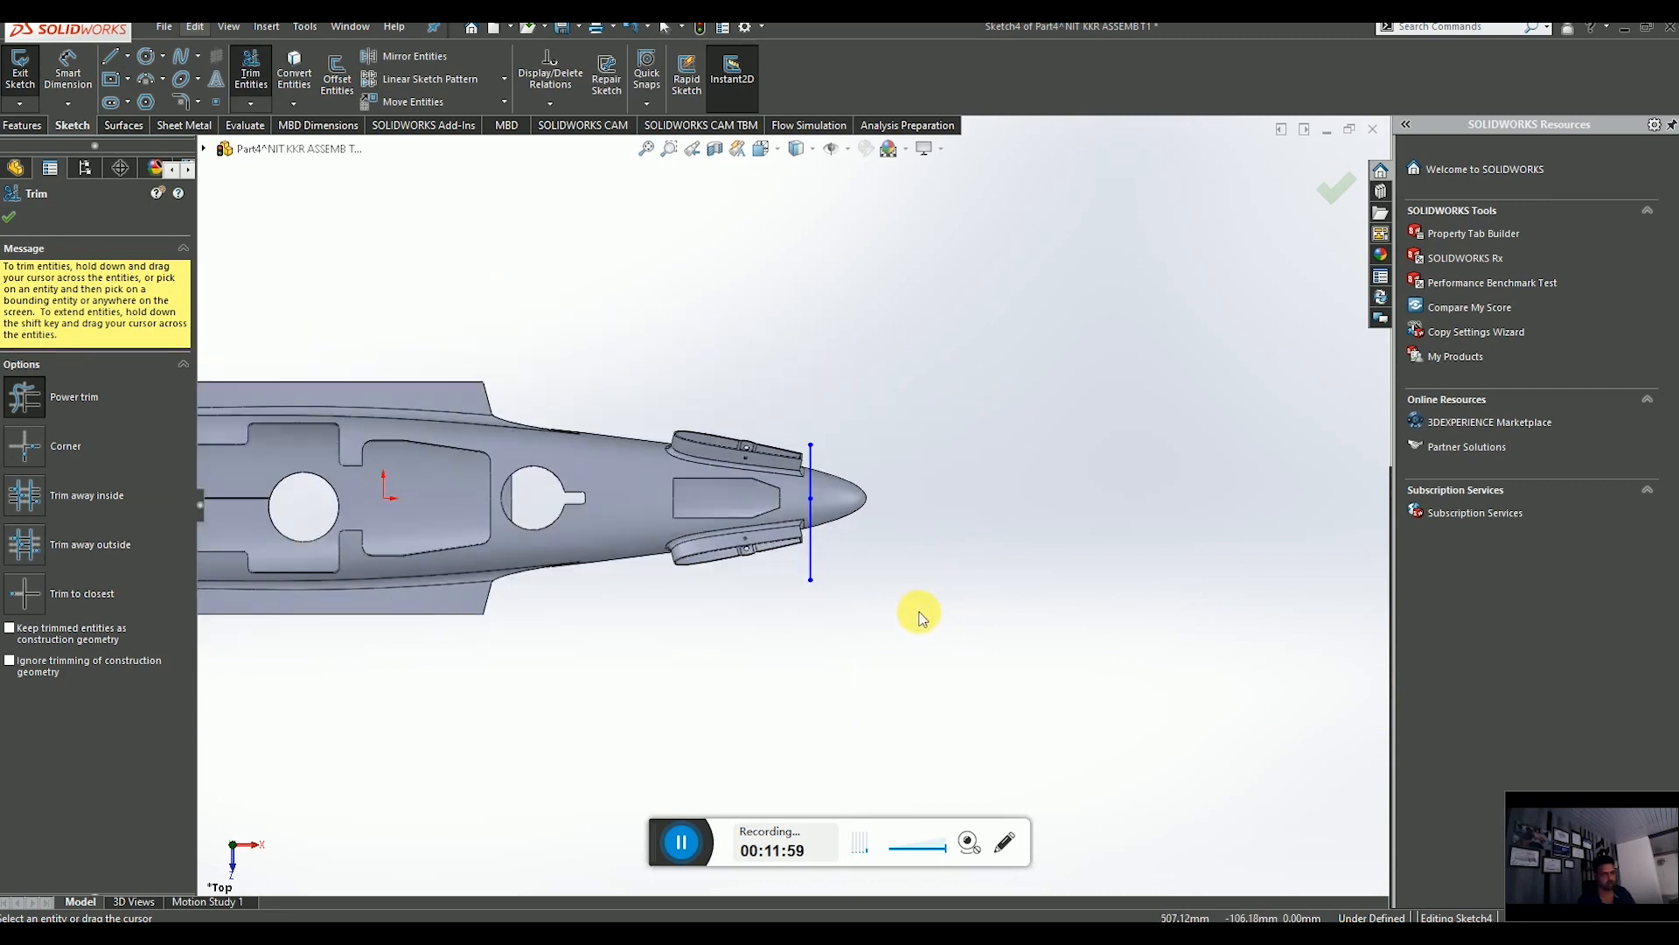
pyautogui.click(111, 58)
pyautogui.click(801, 480)
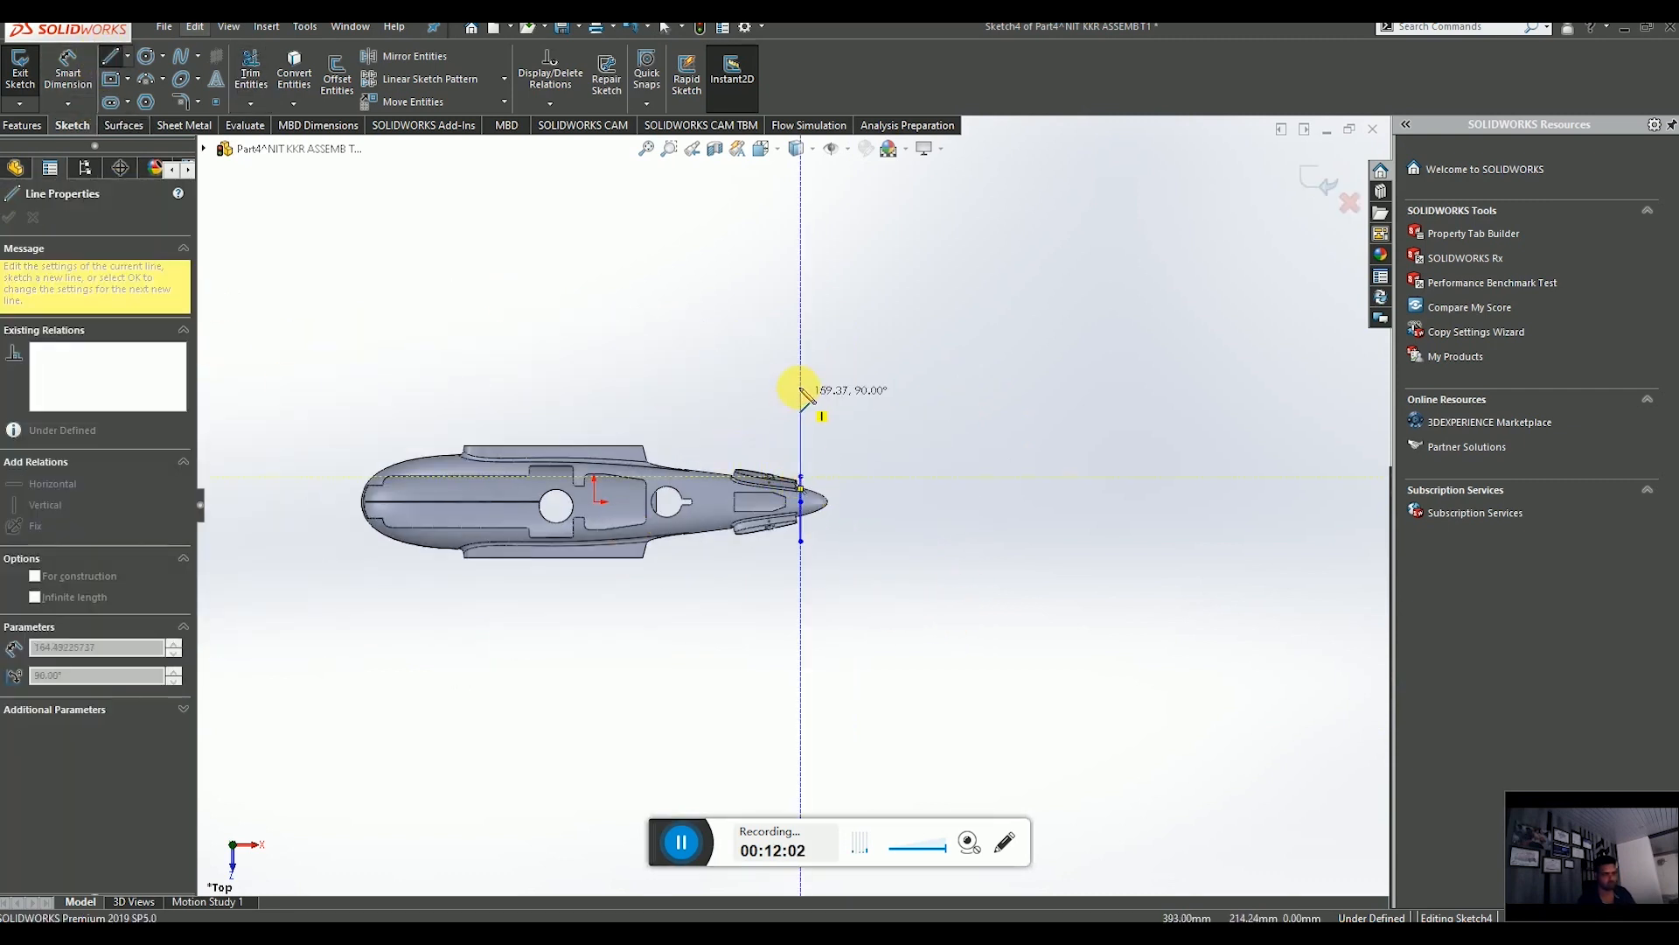
pyautogui.click(801, 374)
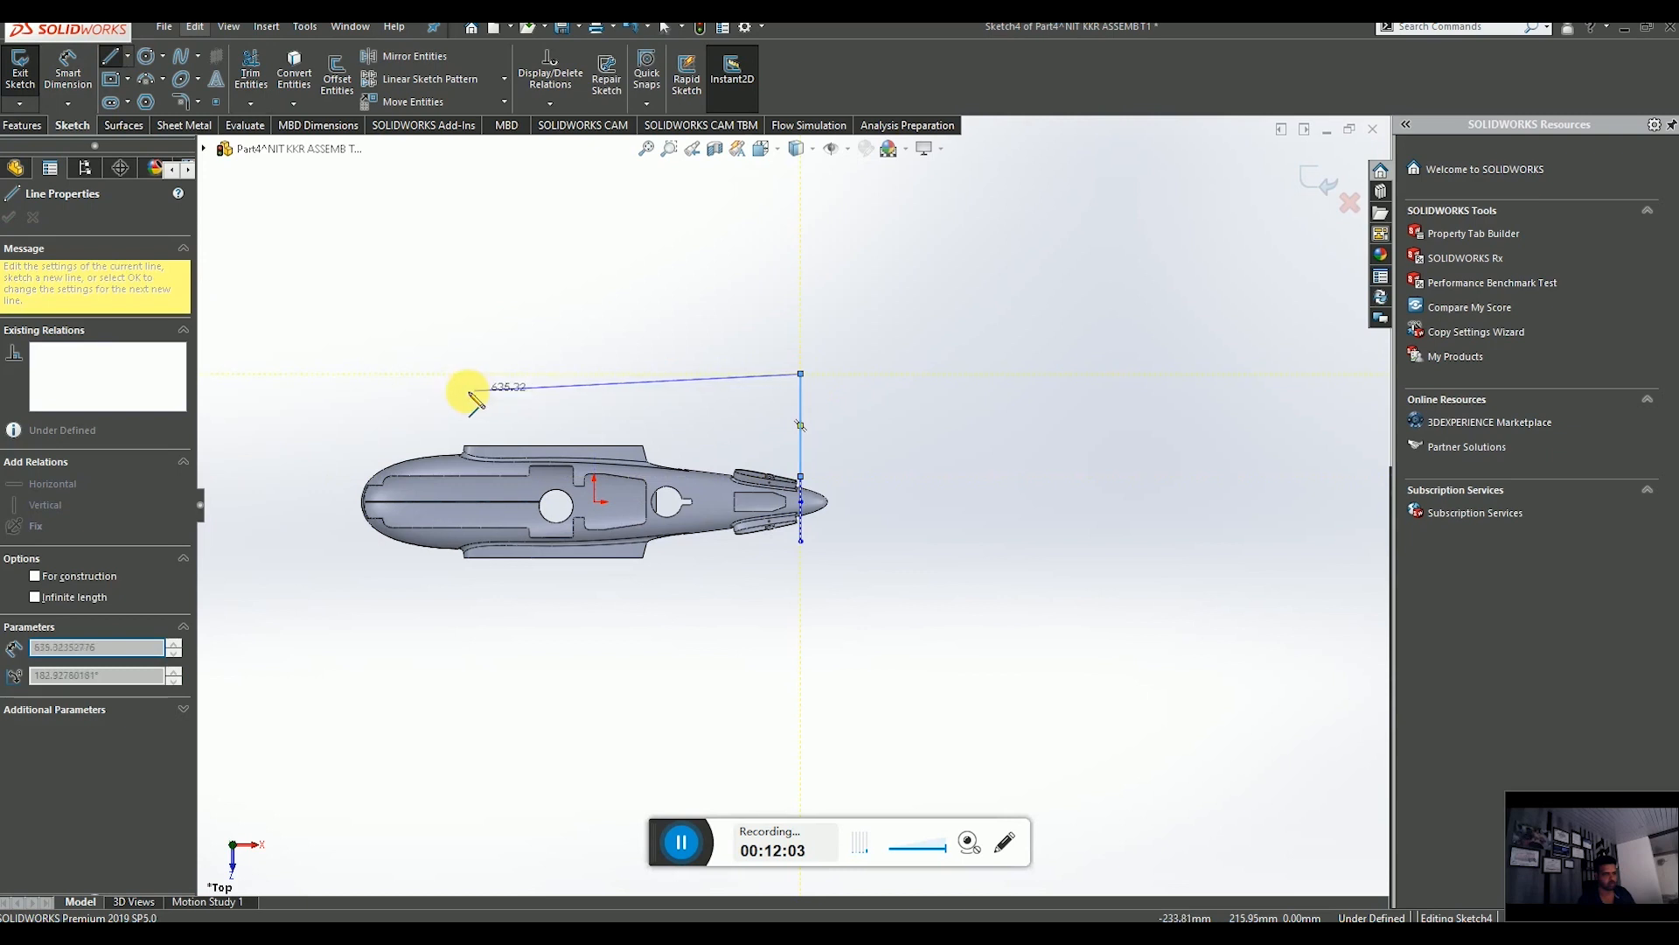
pyautogui.click(305, 373)
pyautogui.click(305, 630)
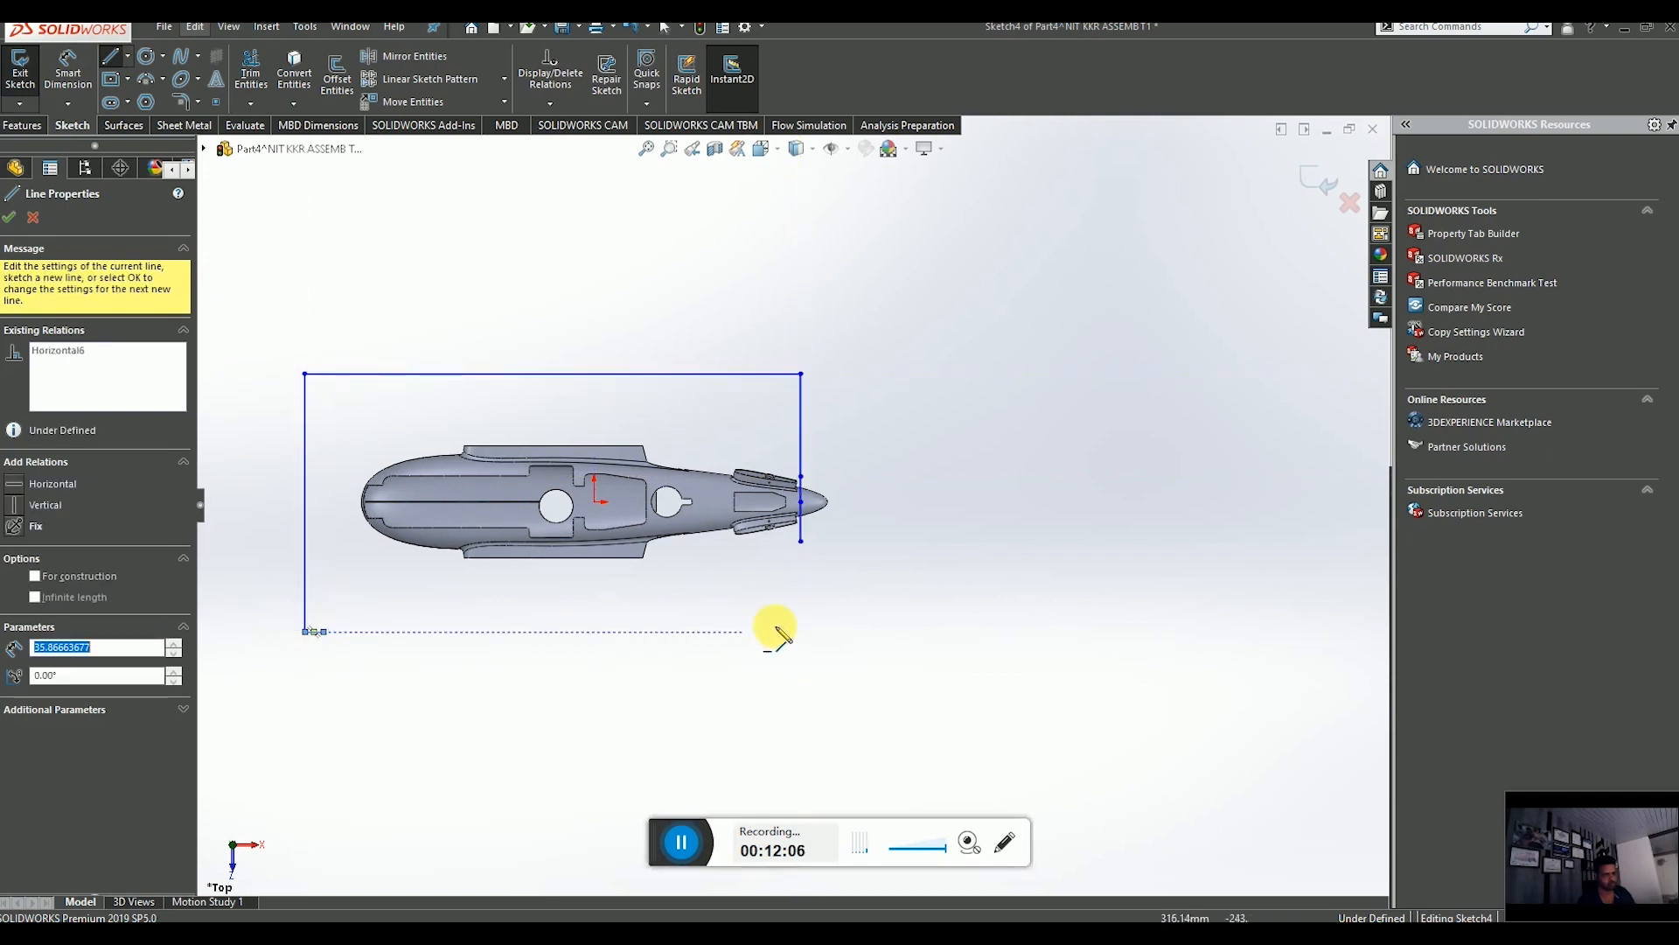
pyautogui.press('Escape')
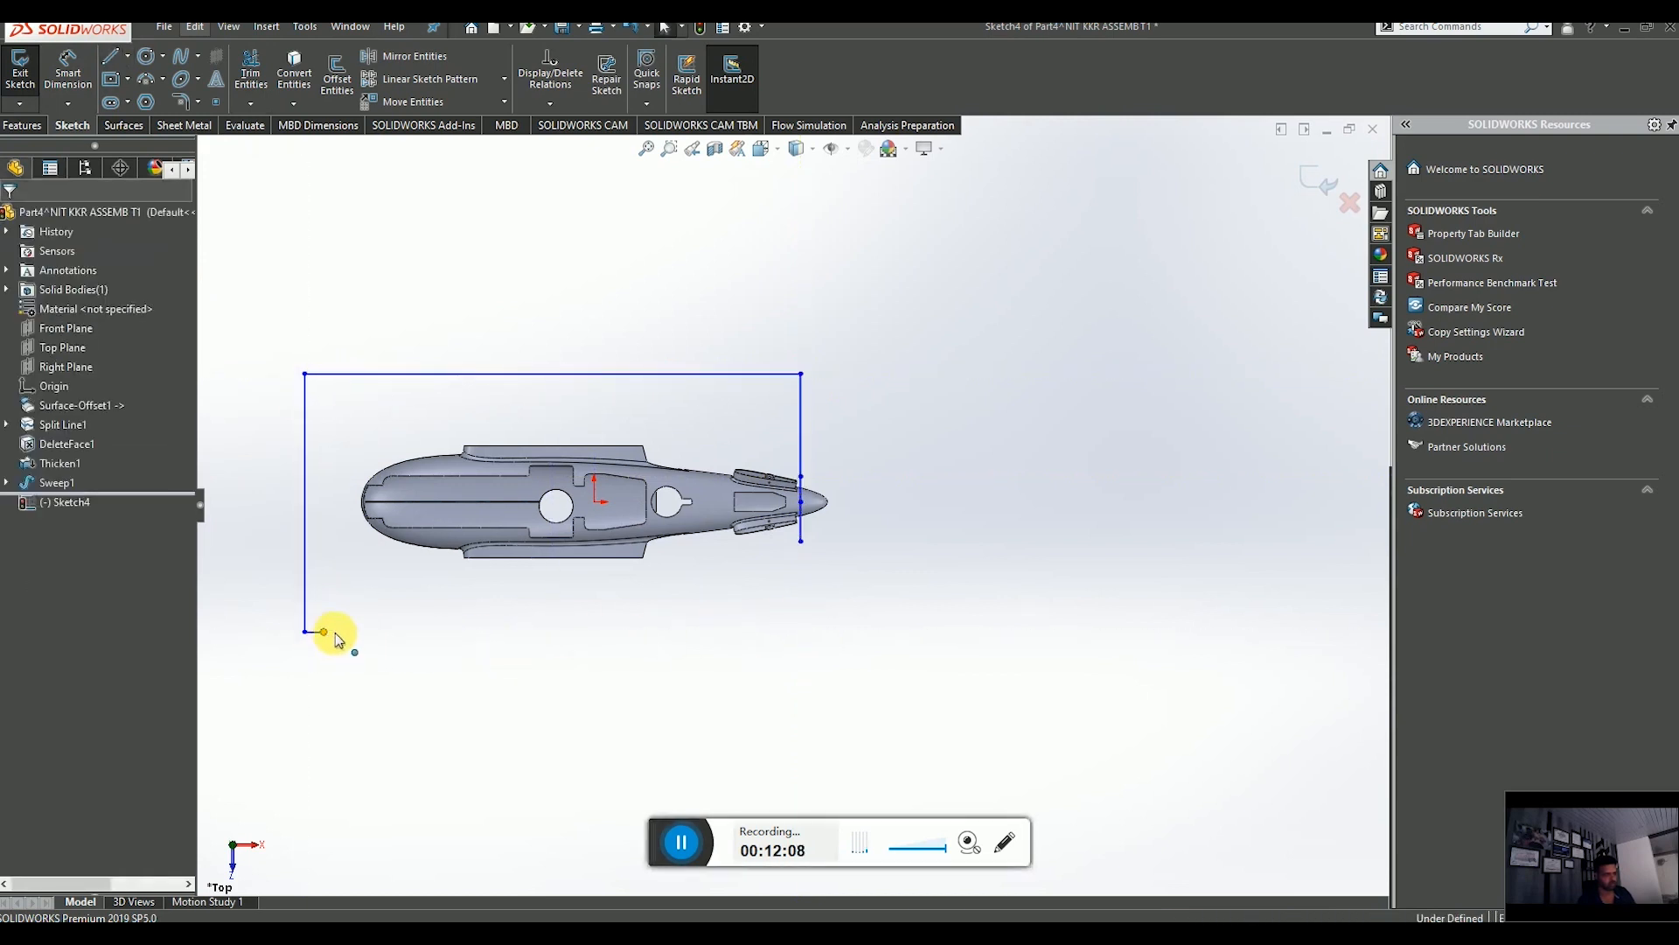
pyautogui.moveTo(326, 631); pyautogui.dragTo(800, 628)
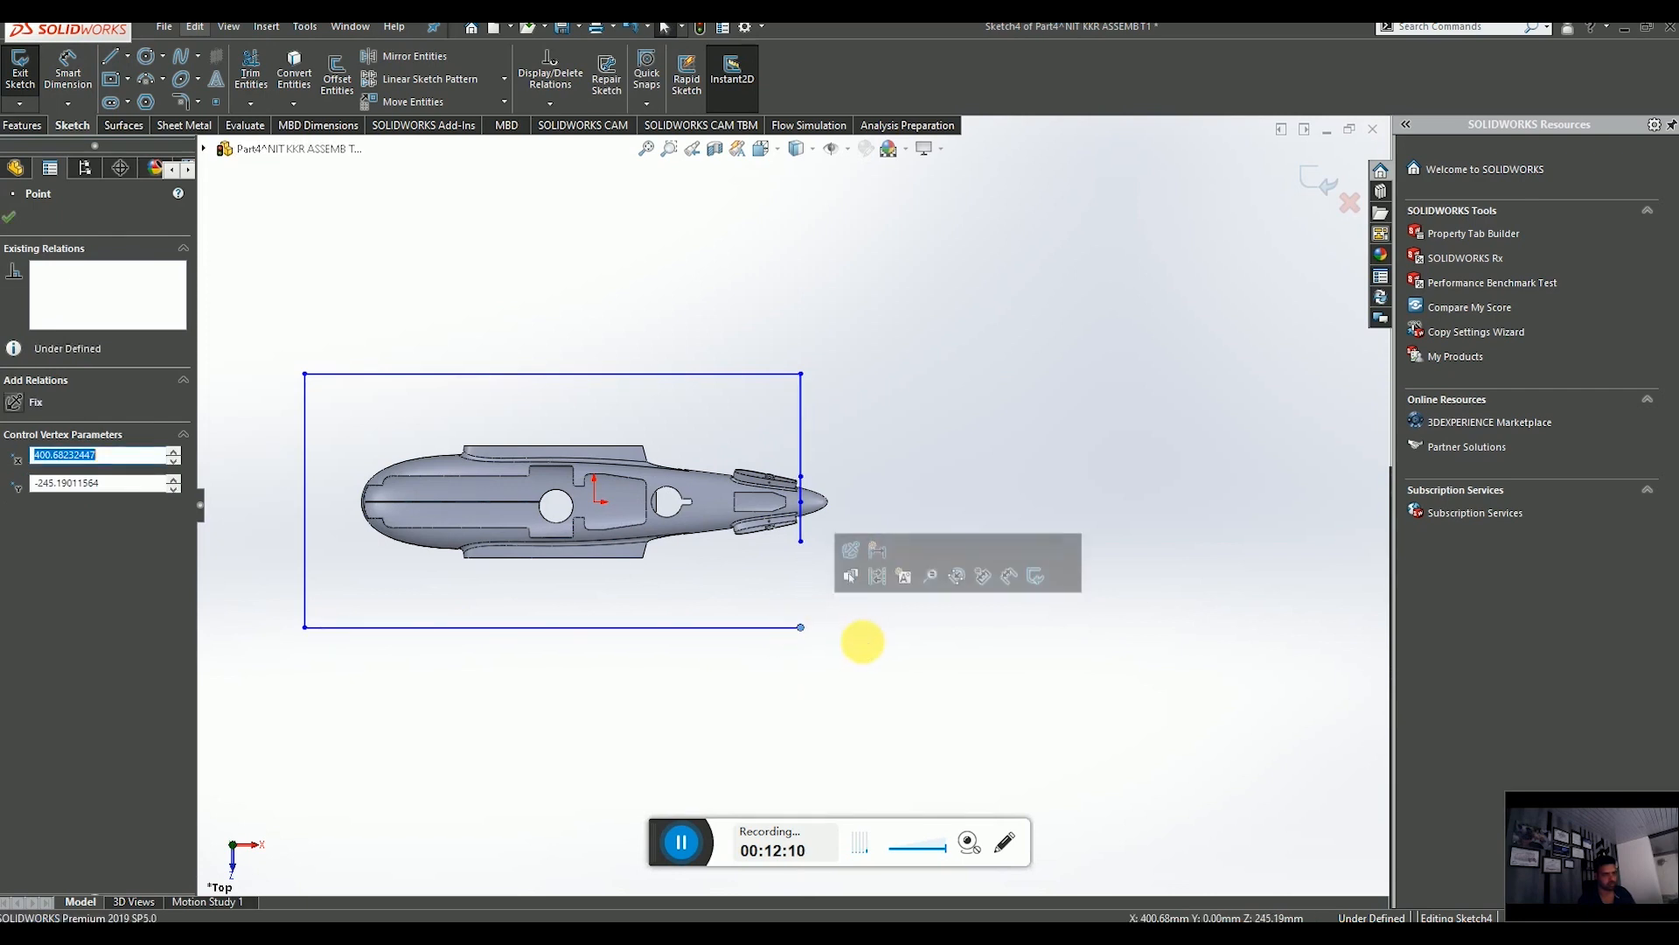
# Draw a vertical line from the front vertical line's lower end down to the bottom edge, closing the rectangle.
pyautogui.click(110, 57)
pyautogui.scroll(-4, 822, 567)
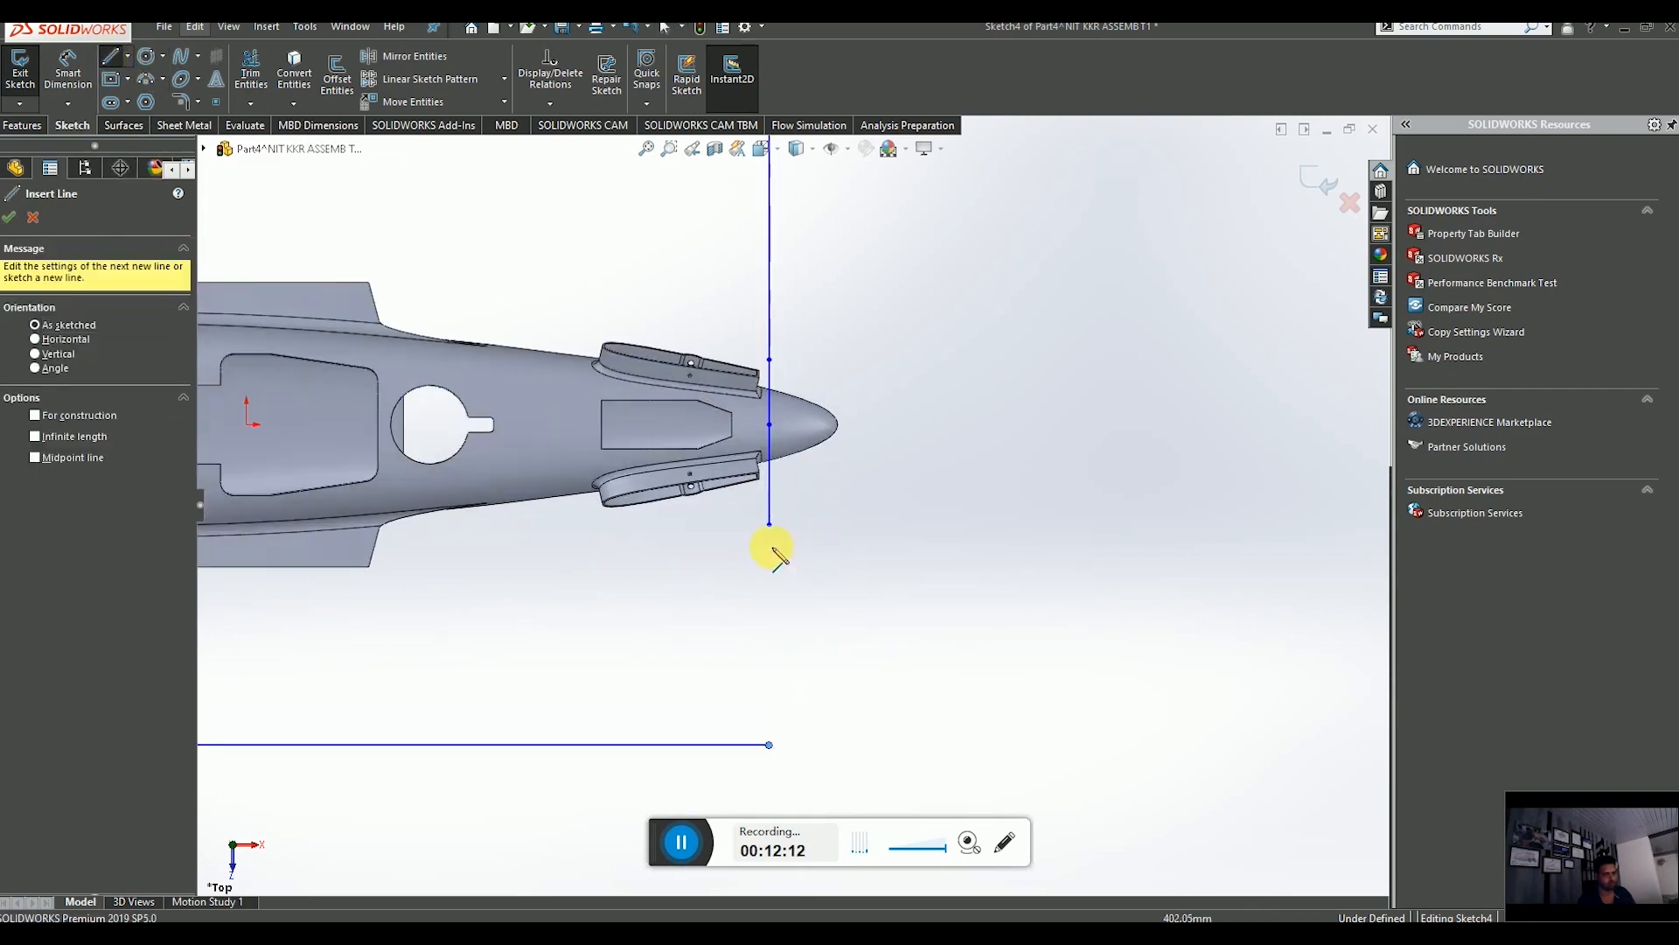
pyautogui.click(768, 524)
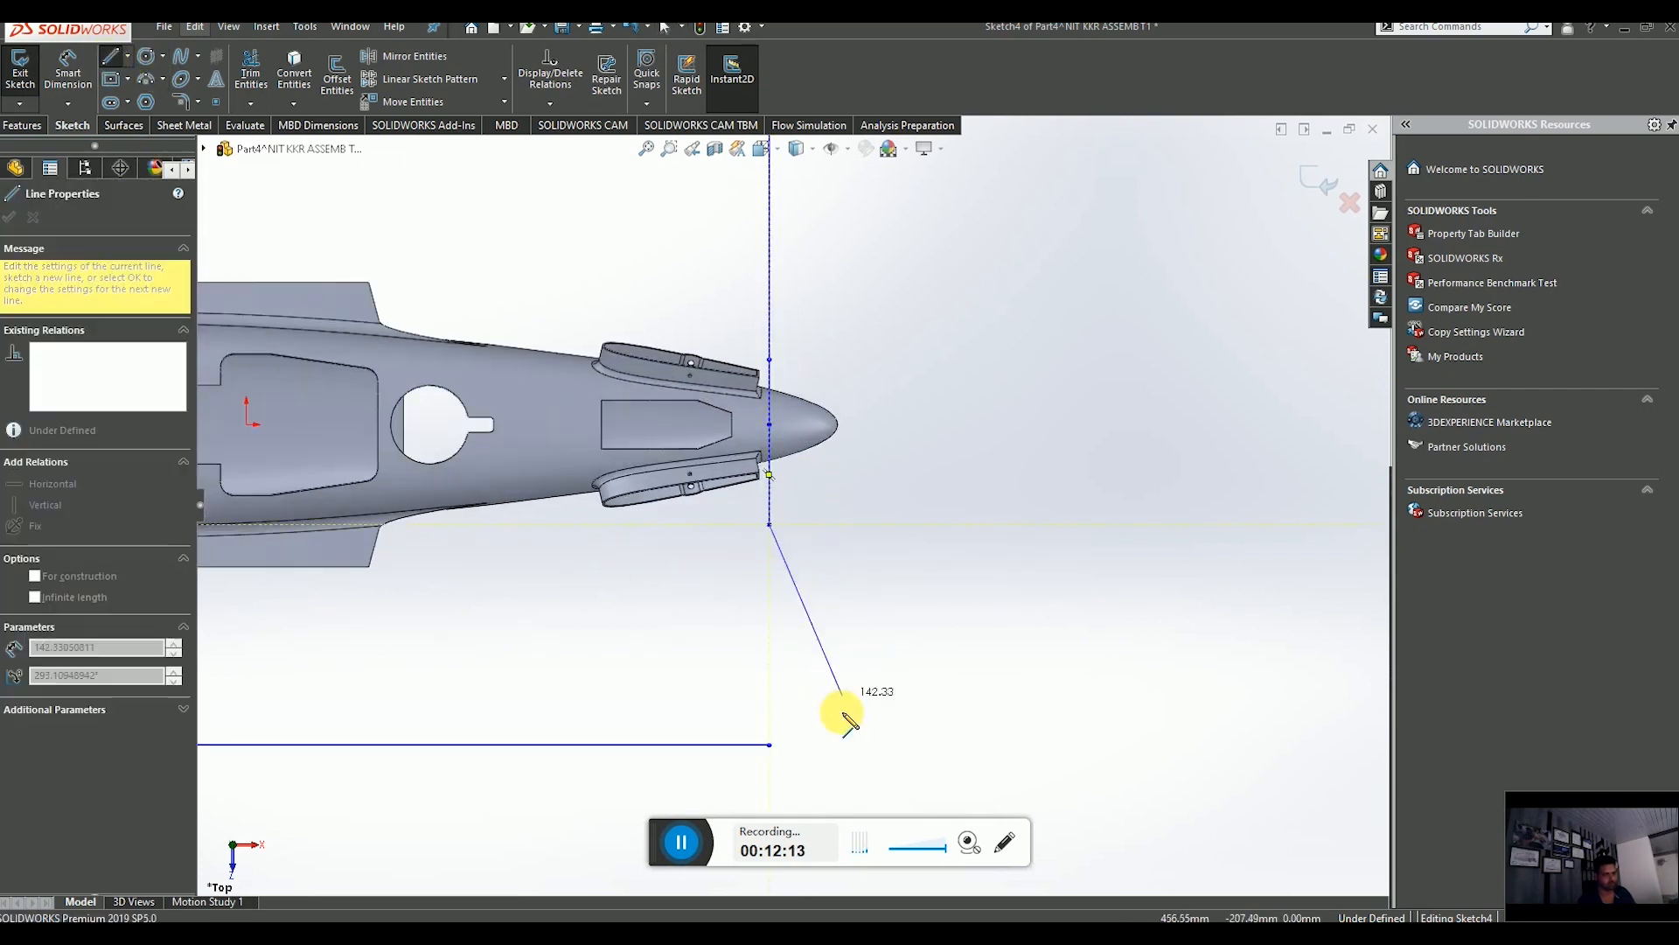
pyautogui.click(769, 745)
pyautogui.press('Escape')
pyautogui.scroll(4, 822, 726)
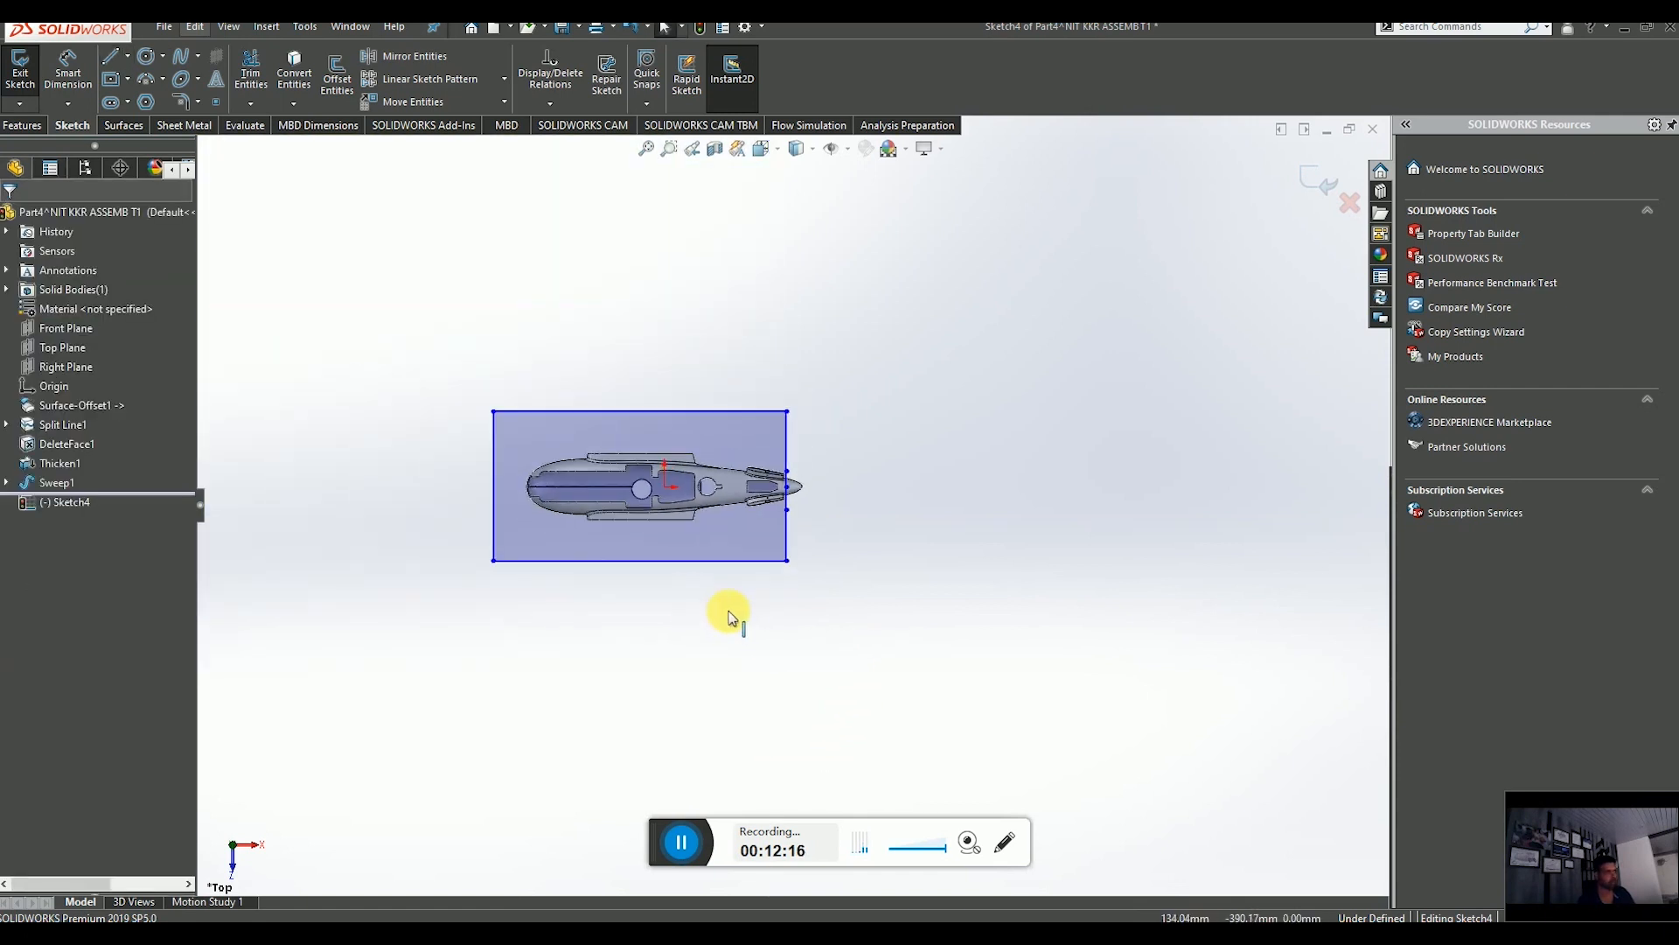
# Cut-extrude the rectangular outline Through All - Both to remove the fuselage body behind the nose cone.
pyautogui.click(27, 129)
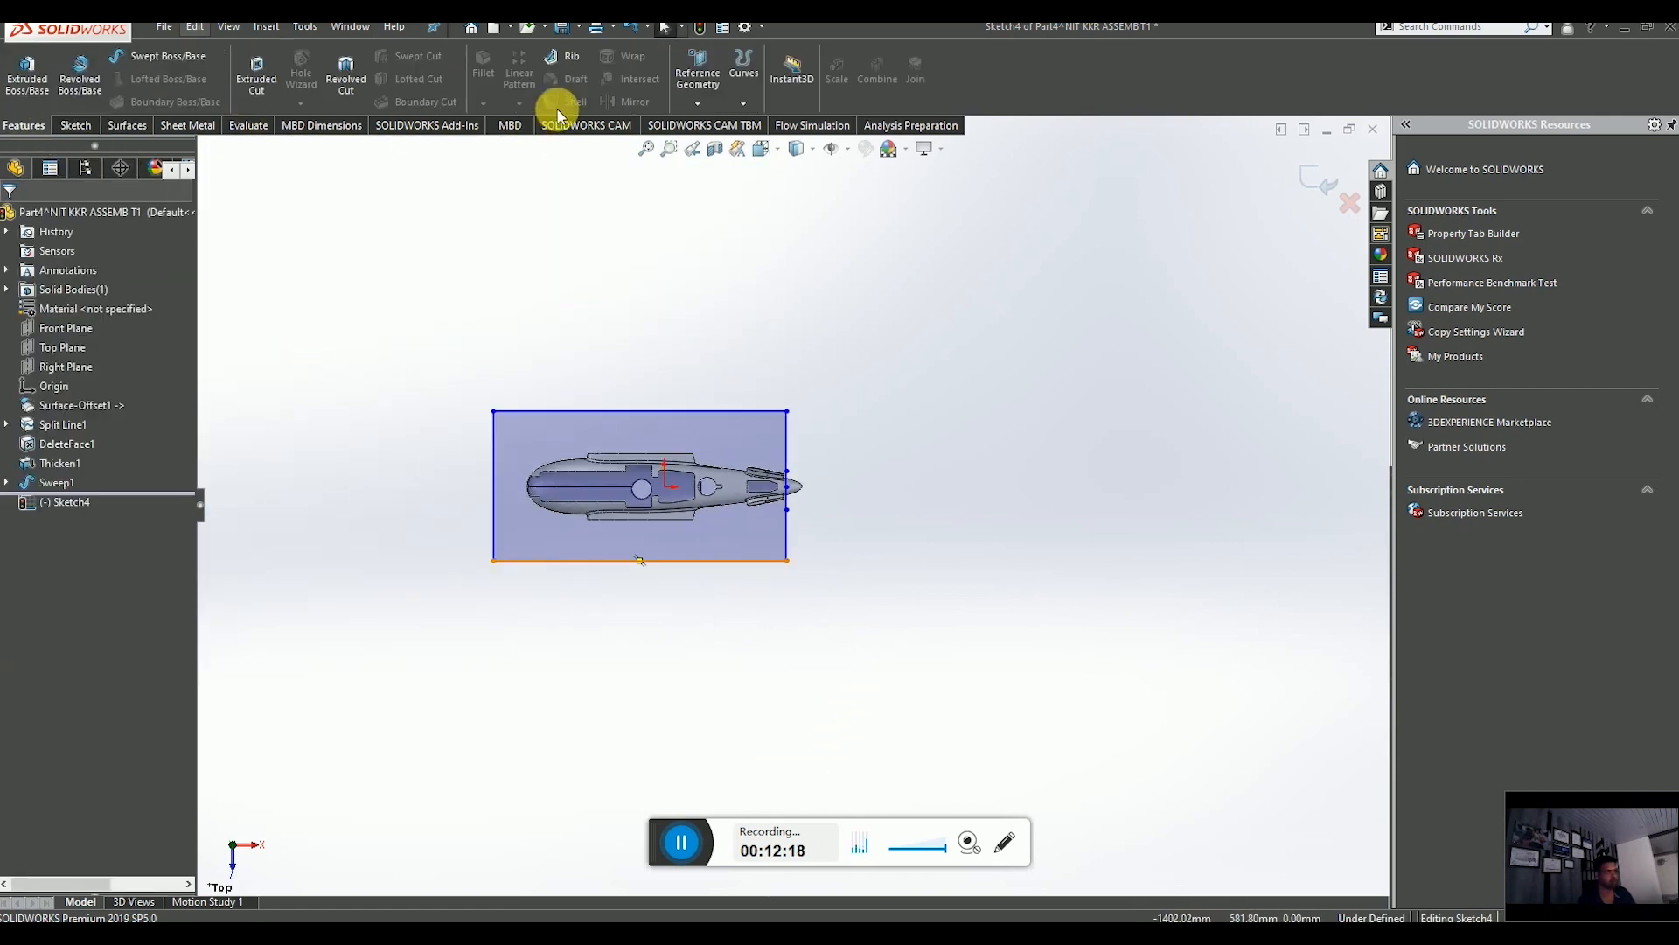
pyautogui.click(257, 74)
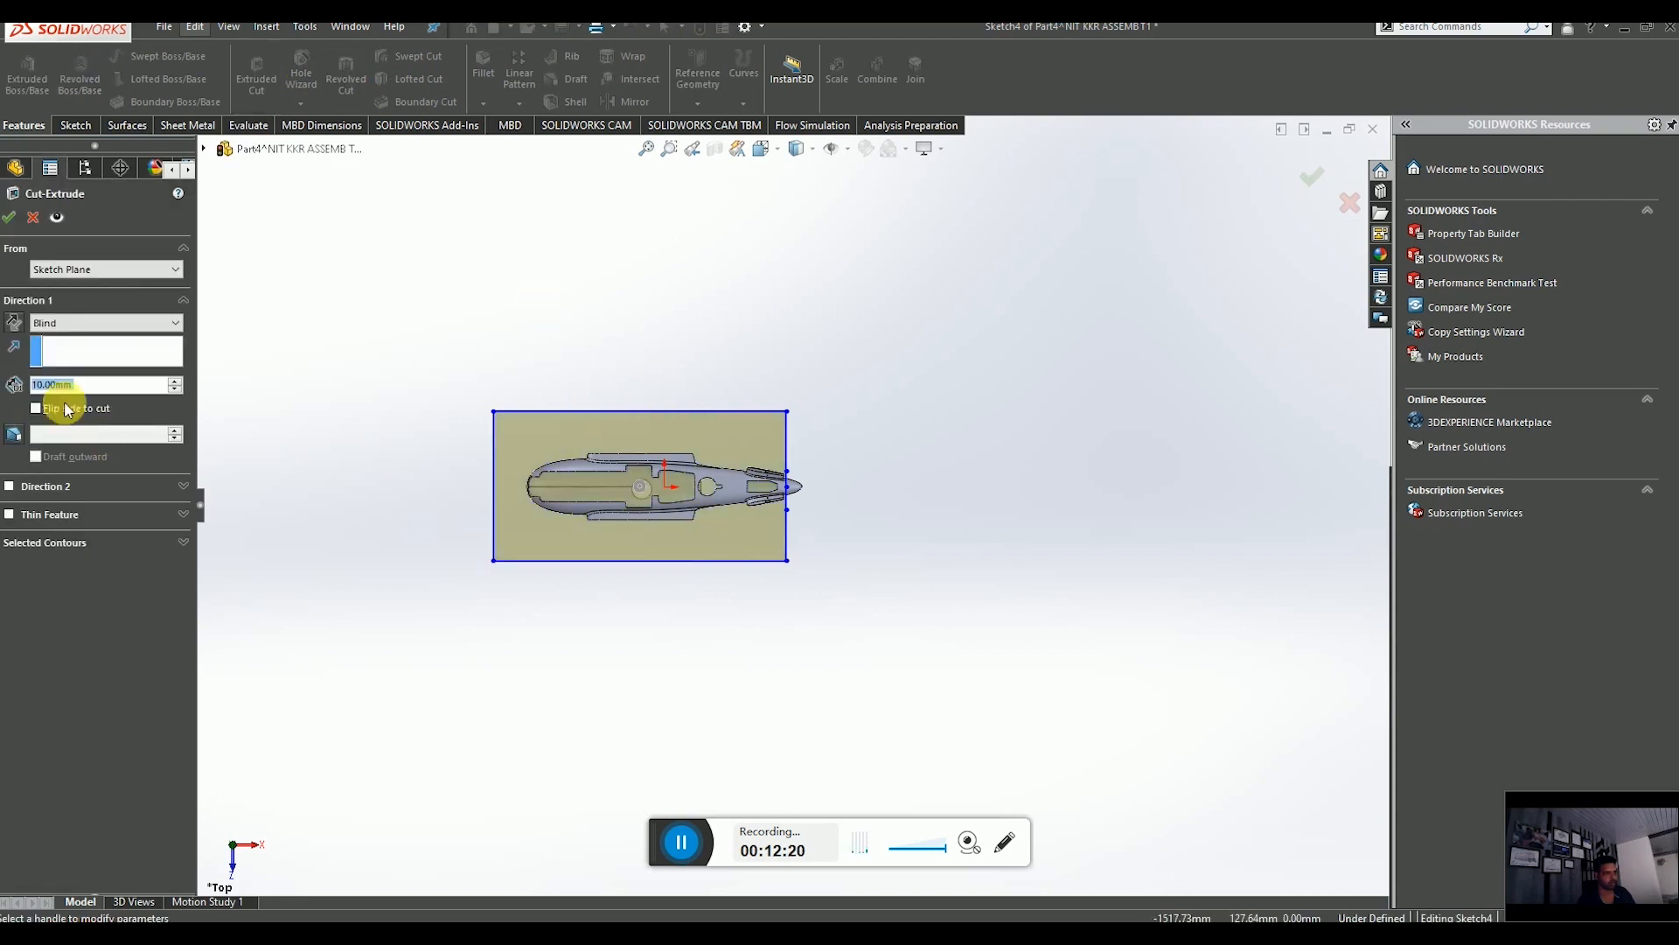
pyautogui.click(105, 323)
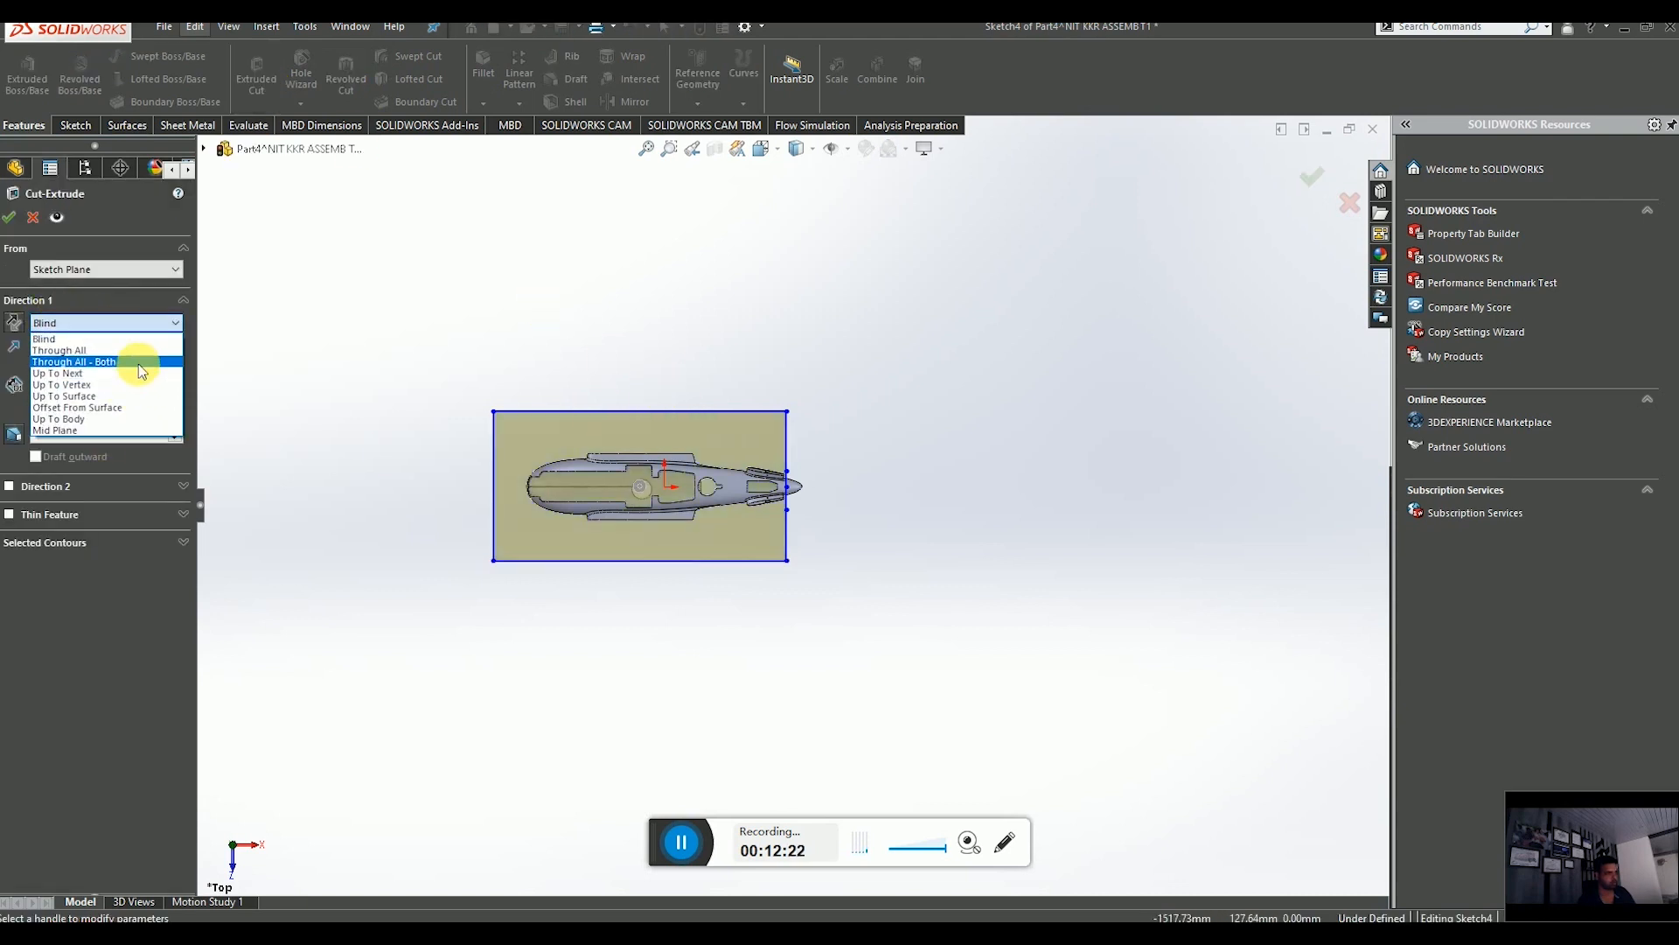
pyautogui.click(138, 364)
pyautogui.click(11, 217)
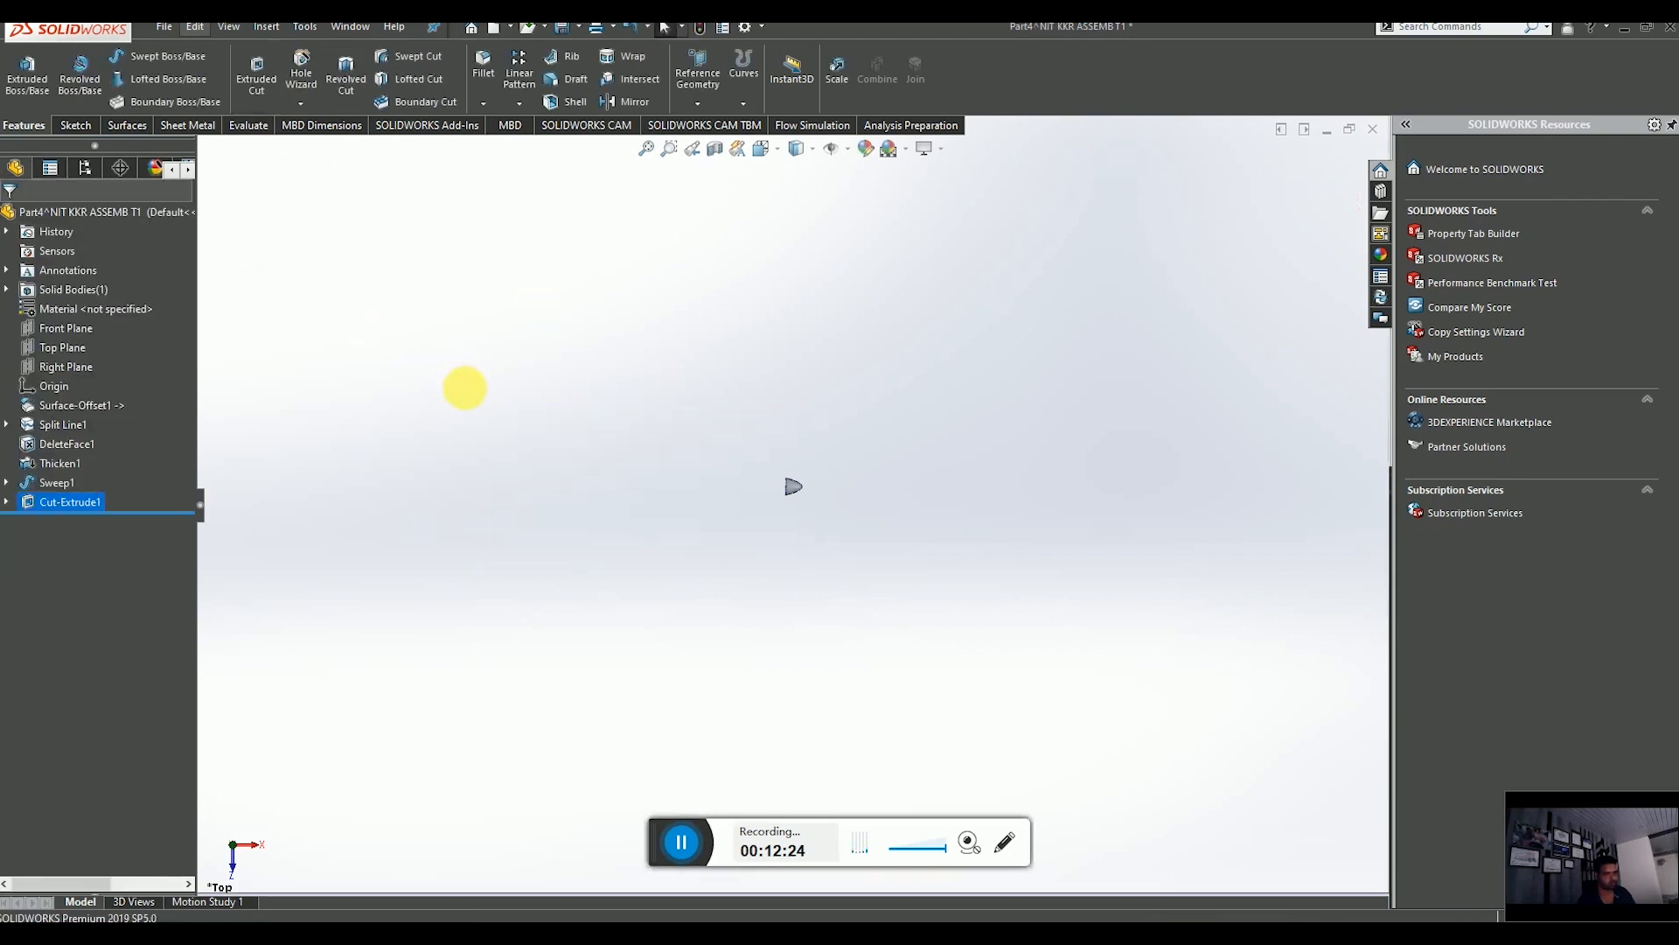
pyautogui.scroll(-8, 722, 495)
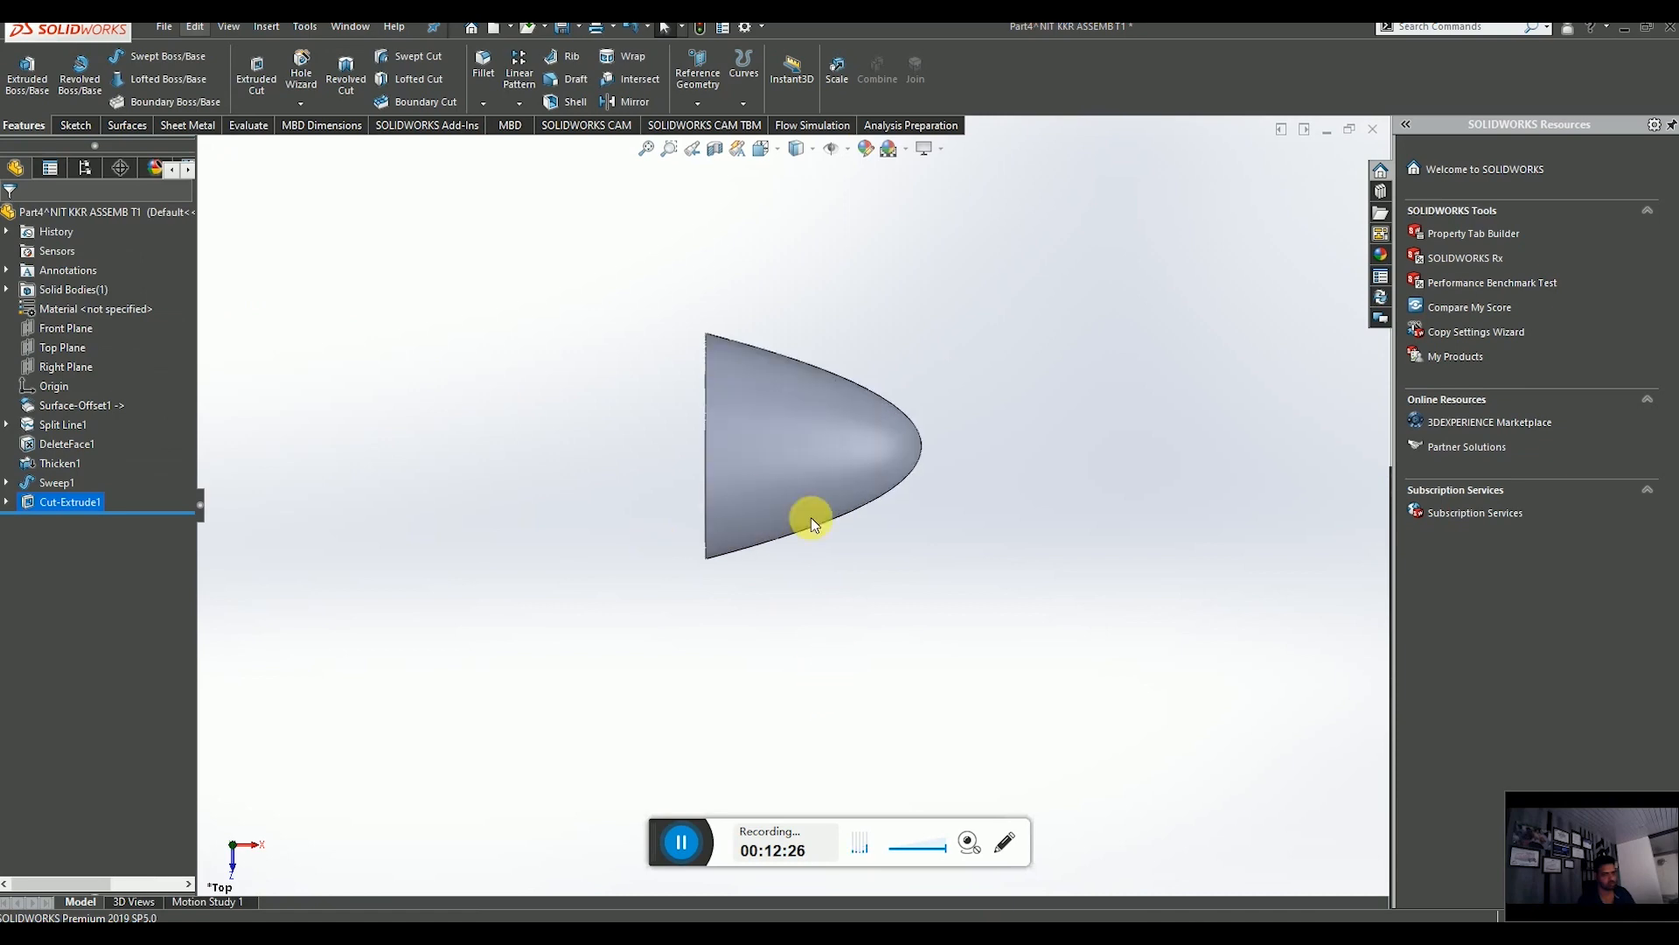